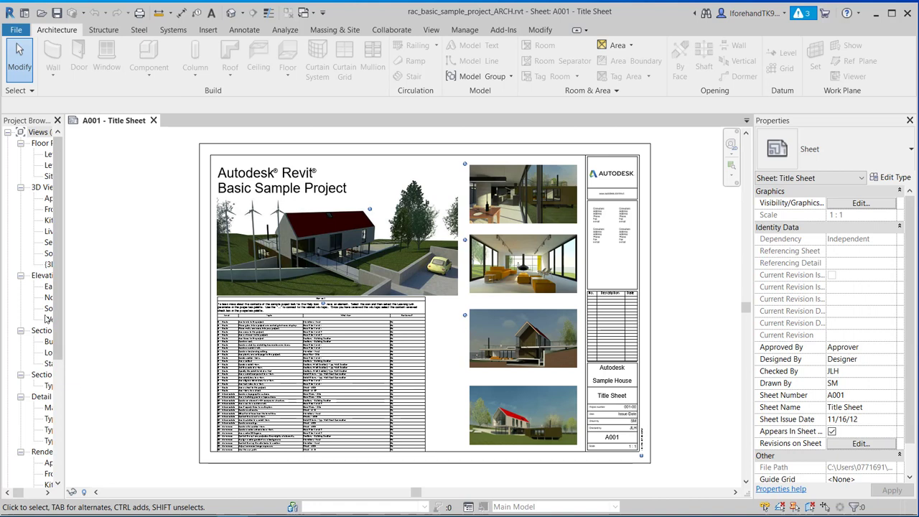
Step: Widen the Project Browser to show the full view names and open the sample project's default 3D view of the house
drag(64, 320, 161, 318)
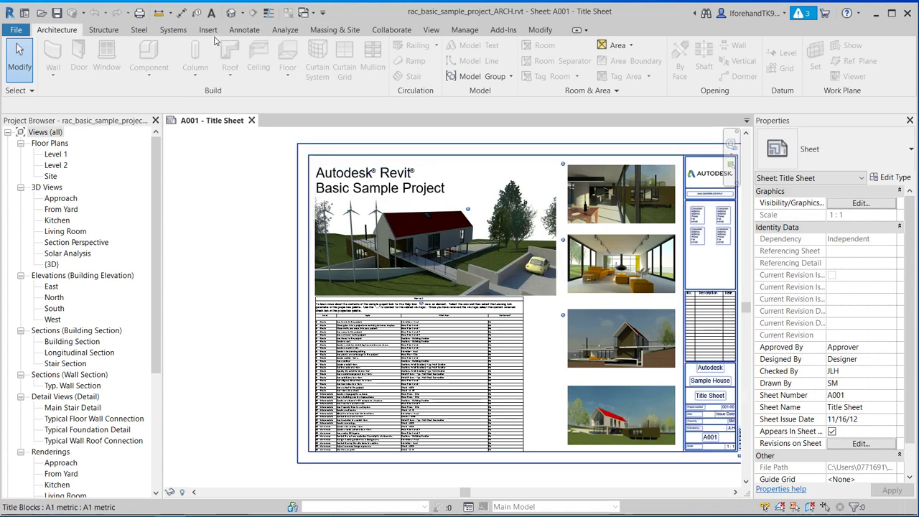
click(231, 13)
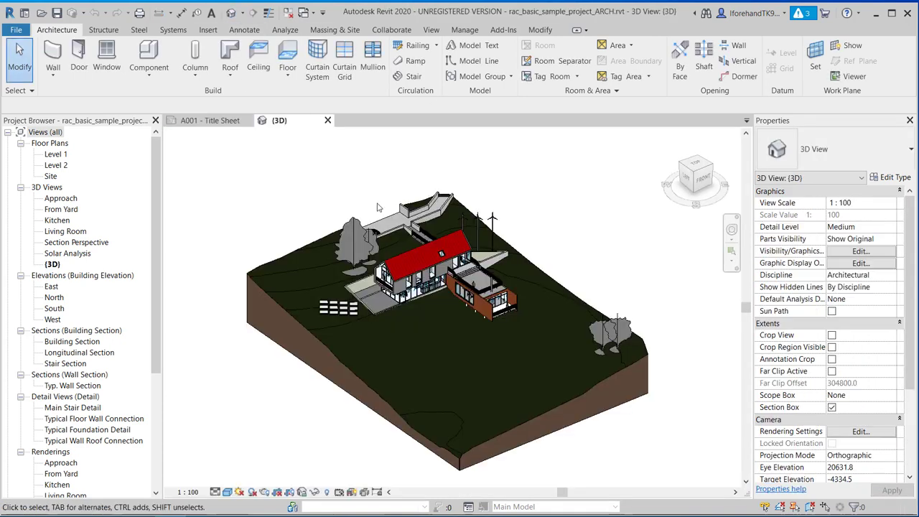
scroll(442, 254, up, 6)
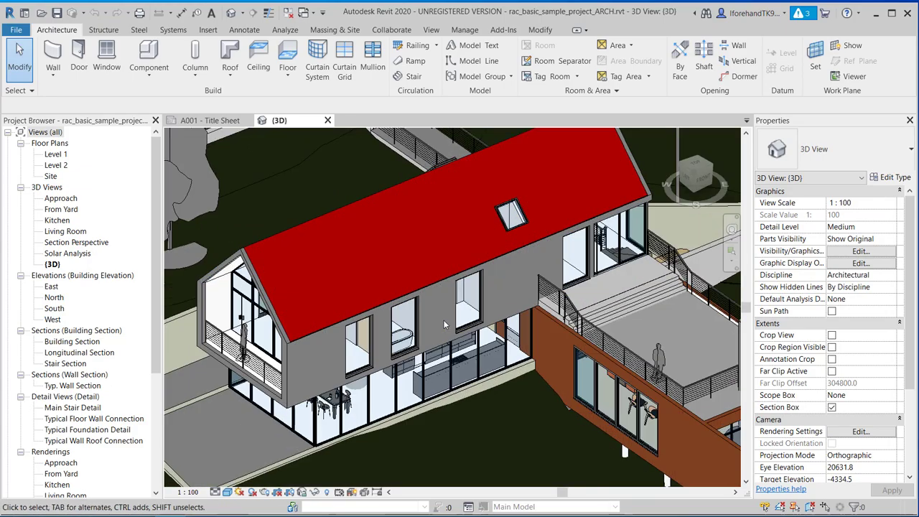
middle_drag(418, 335, 574, 395)
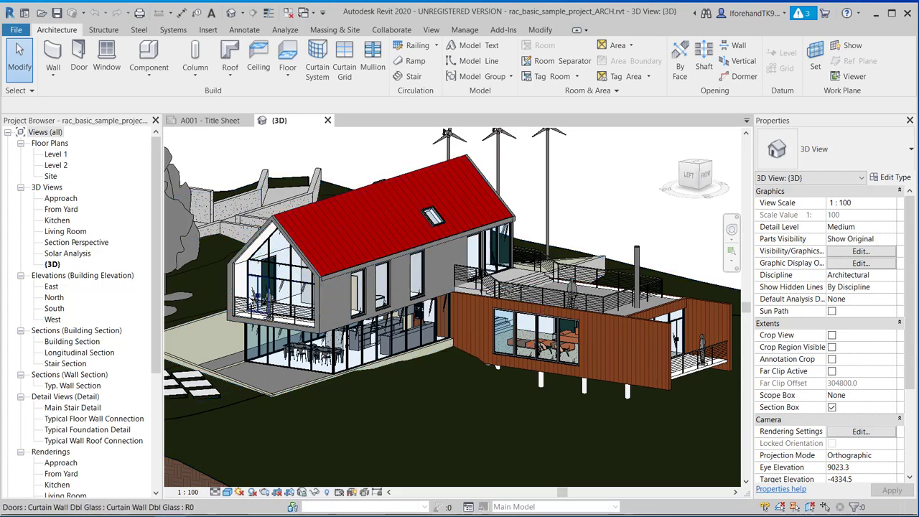
Step: Examine the house model from several angles, including the red roof, gable balcony, dining area and glazed ground floor
shift+middle_drag(388, 266, 380, 335)
scroll(300, 272, up, 6)
scroll(432, 348, down, 3)
shift+middle_drag(432, 349, 526, 404)
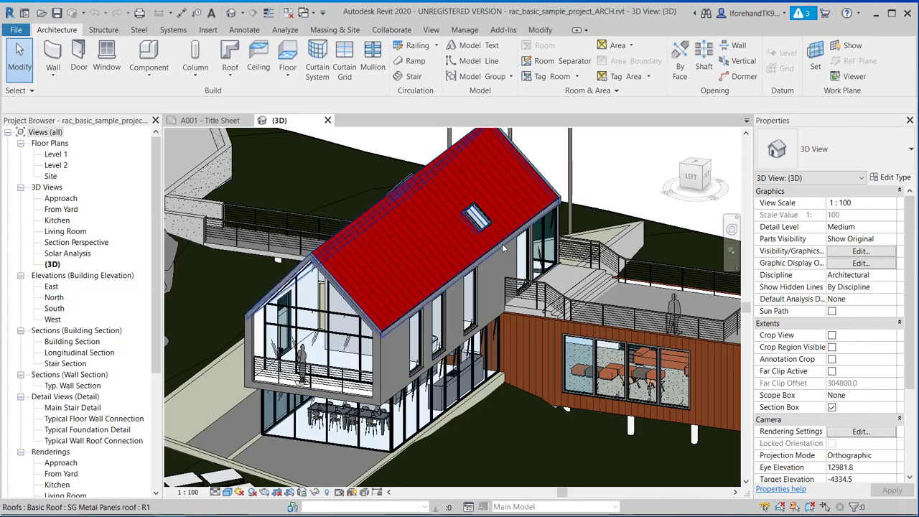
shift+middle_drag(503, 247, 626, 297)
scroll(388, 331, up, 2)
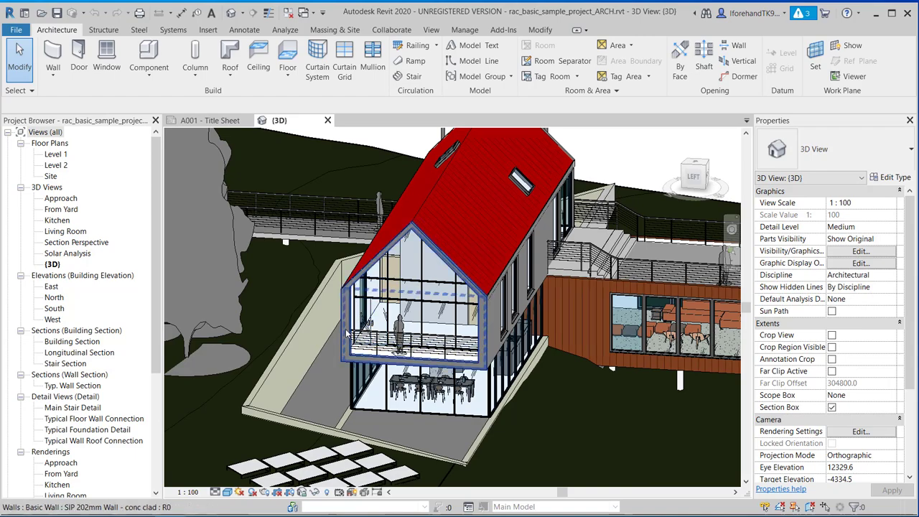
scroll(348, 332, up, 4)
middle_drag(340, 316, 405, 286)
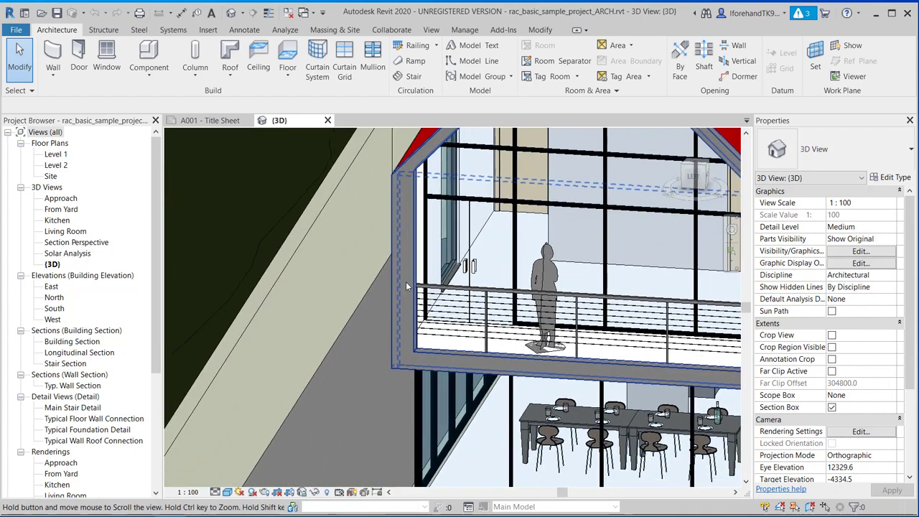
shift+middle_drag(520, 367, 604, 339)
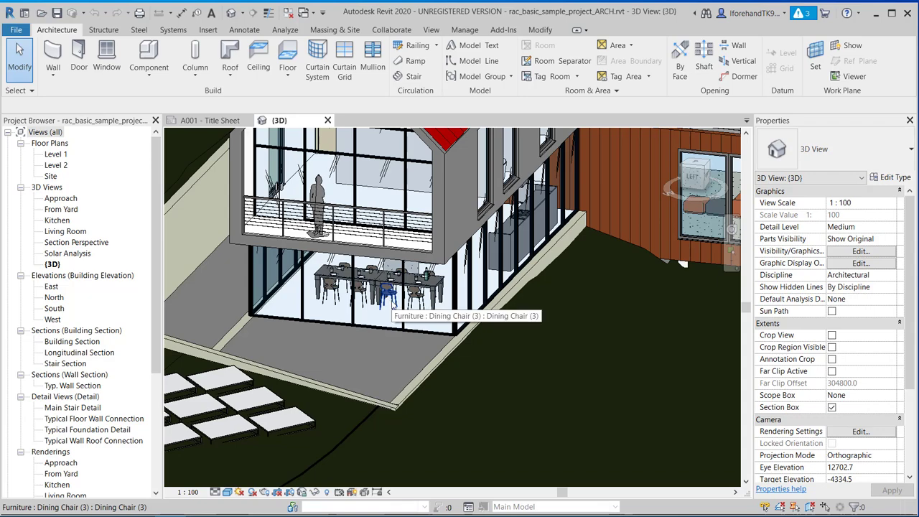
scroll(393, 305, down, 3)
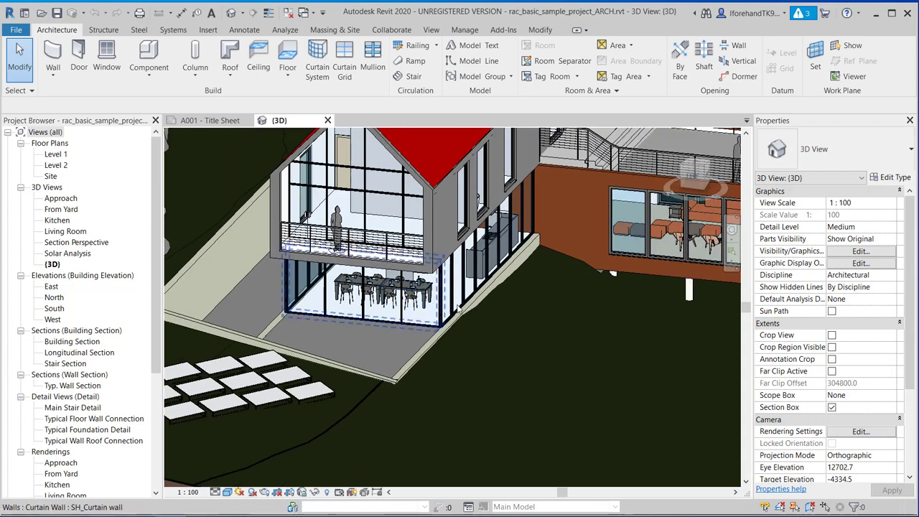
shift+middle_drag(524, 286, 463, 384)
scroll(460, 388, up, 6)
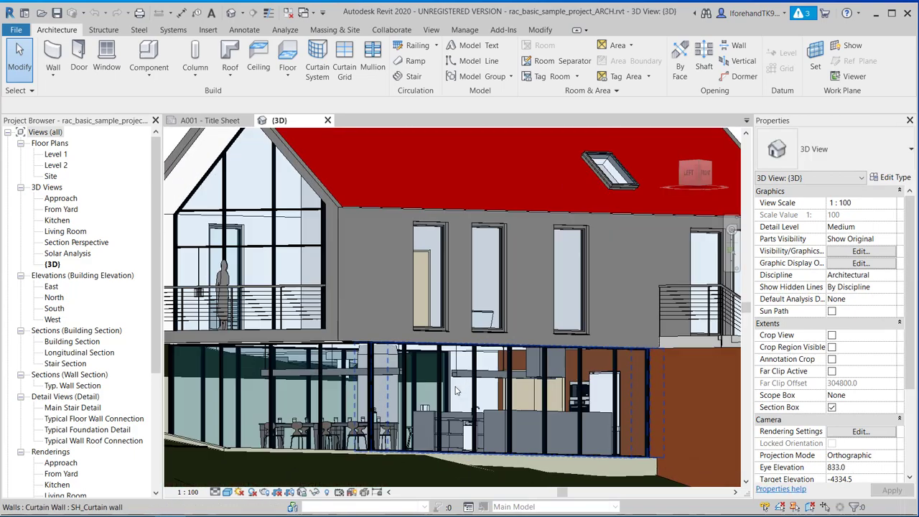
shift+middle_drag(555, 378, 522, 282)
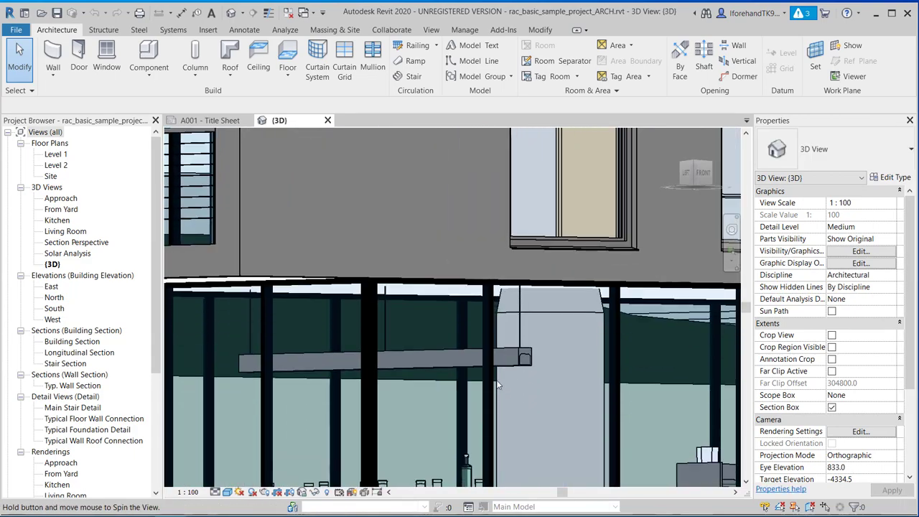
Step: Inspect the upper-floor wall and the foundation wall below the curtain wall by selecting each in the 3D view
click(522, 279)
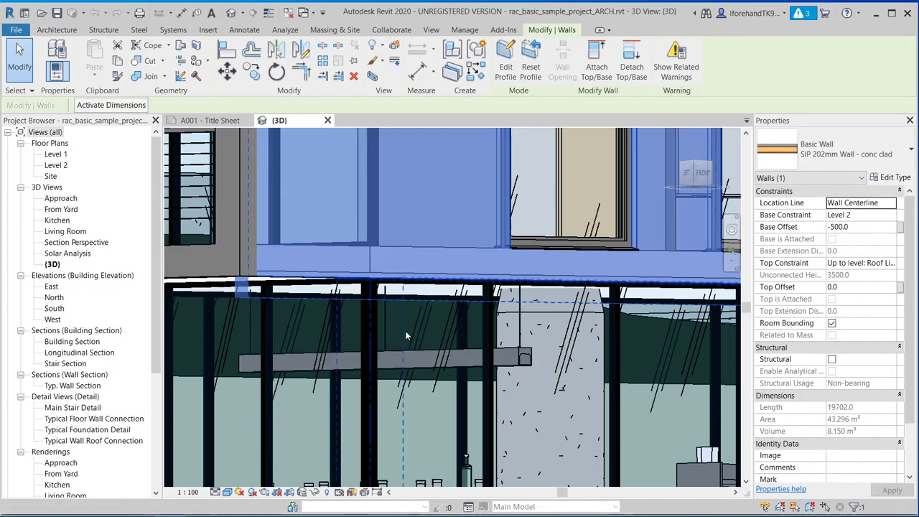
scroll(357, 314, down, 3)
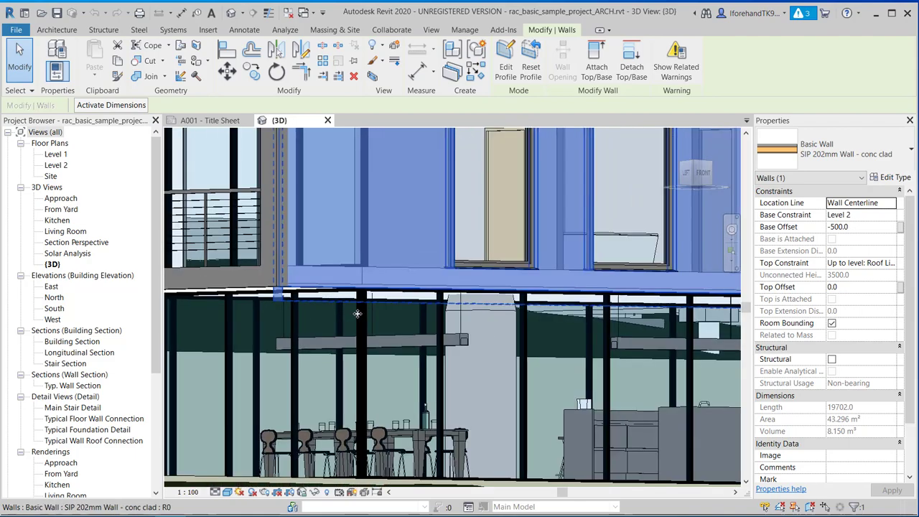
scroll(357, 314, down, 5)
shift+middle_drag(308, 324, 336, 372)
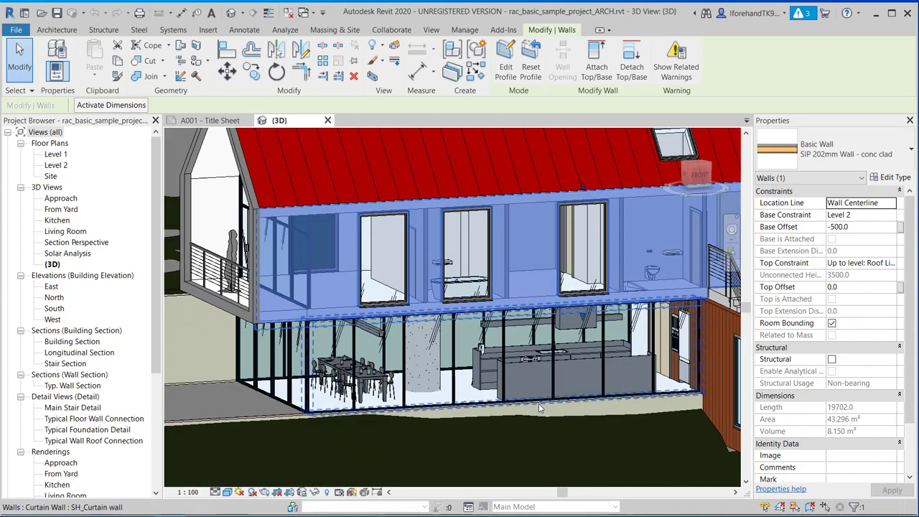
click(520, 415)
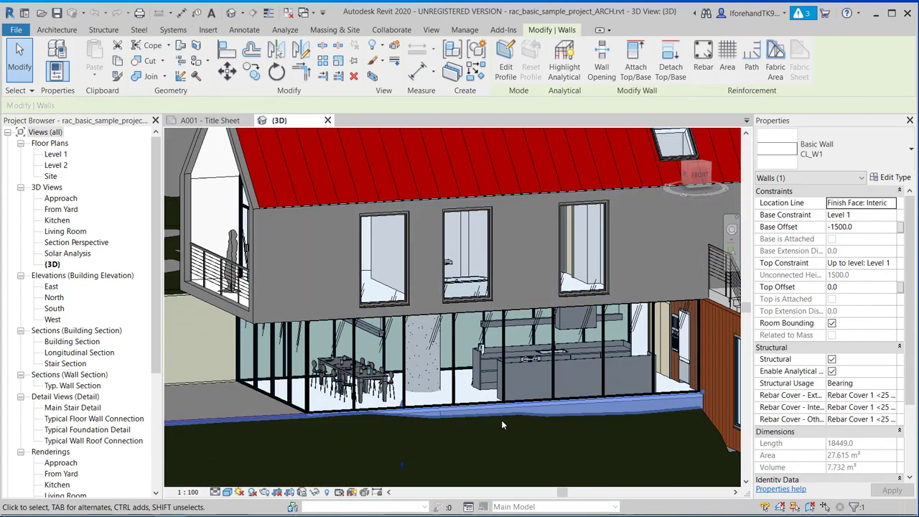
scroll(501, 420, down, 5)
middle_drag(456, 432, 431, 446)
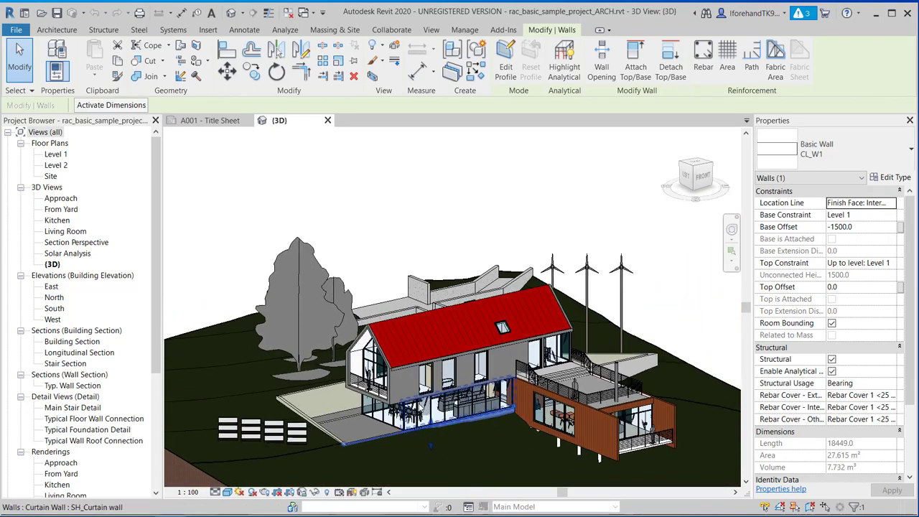
scroll(431, 445, up, 10)
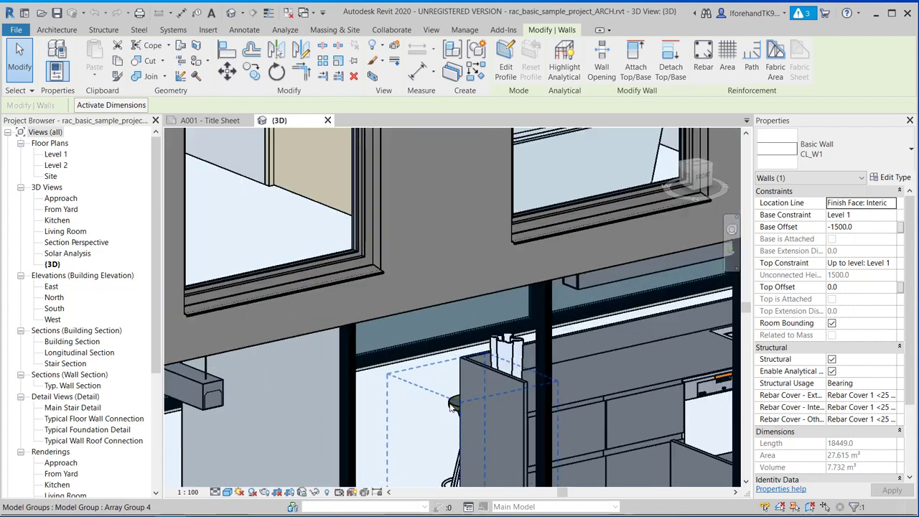
scroll(454, 406, down, 10)
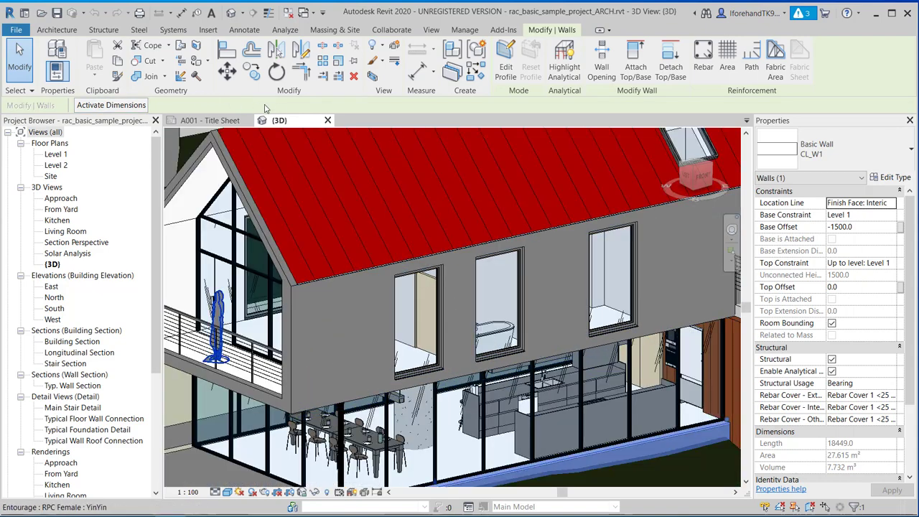
Step: Close the sample project's 3D view and its A001 title sheet
click(327, 120)
click(252, 121)
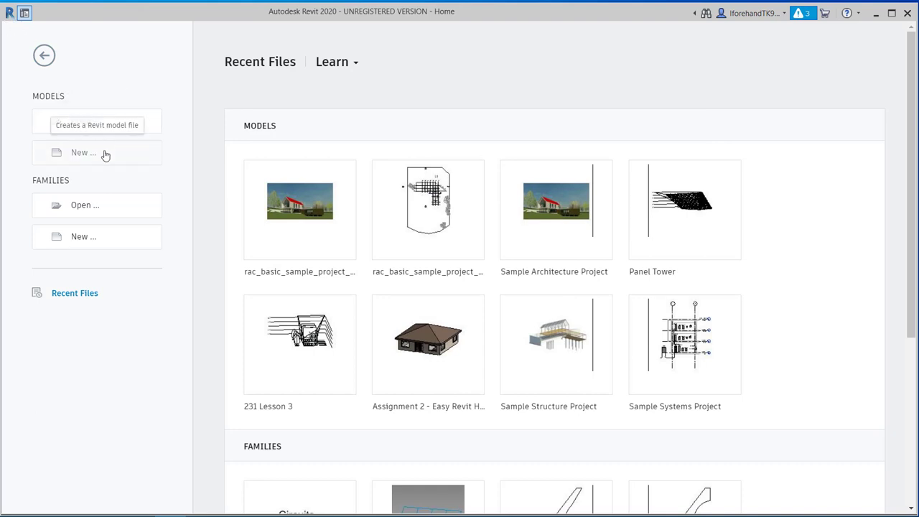
Step: Create a new project from the US Imperial template Electrical-Default.rte and widen its Project Browser
click(105, 155)
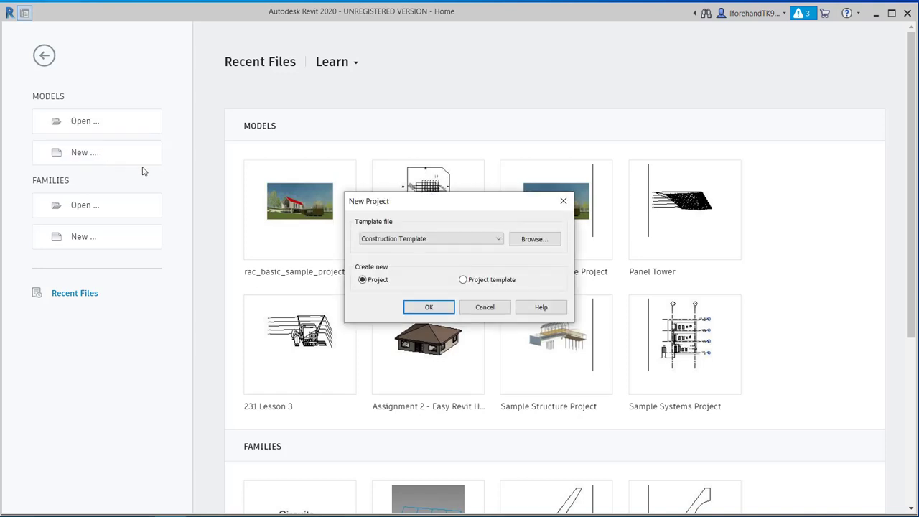
click(414, 239)
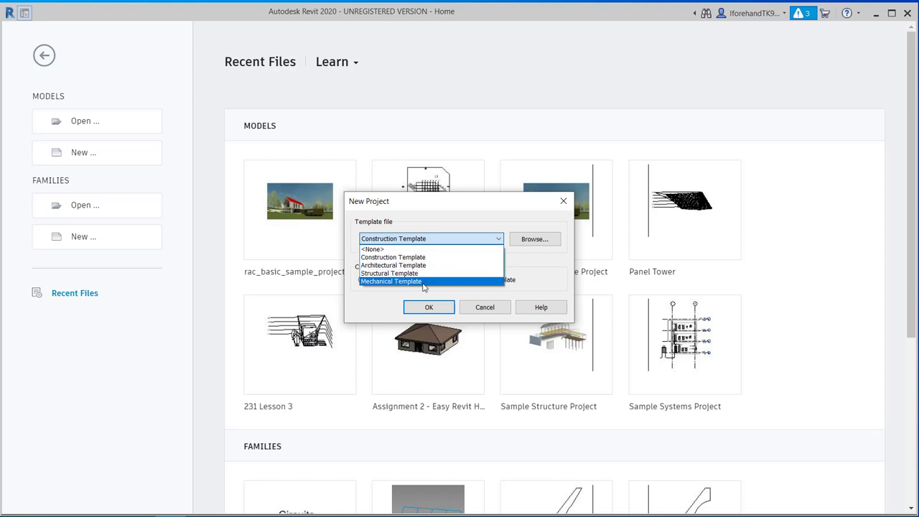
click(539, 242)
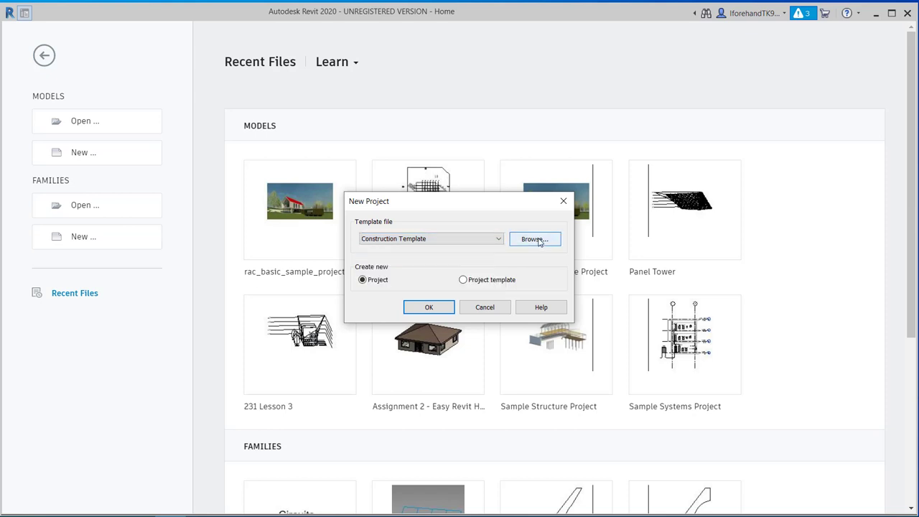
click(535, 239)
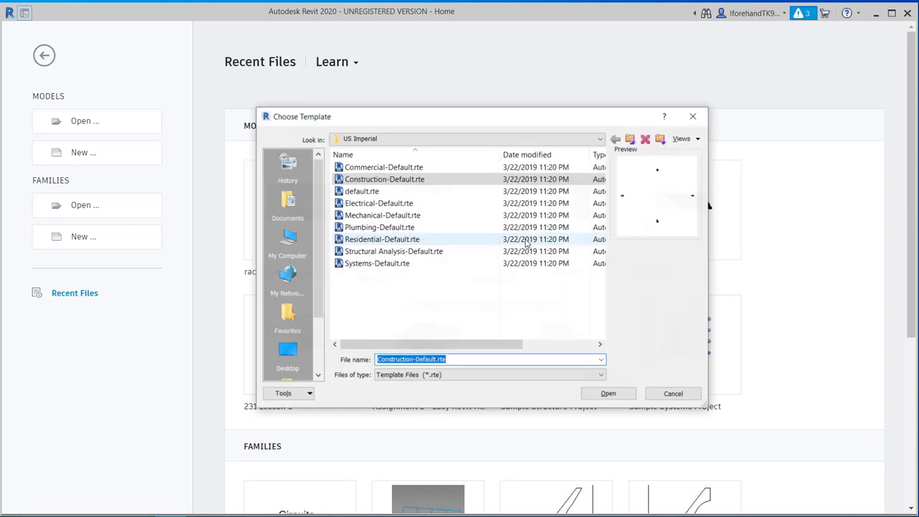
click(375, 204)
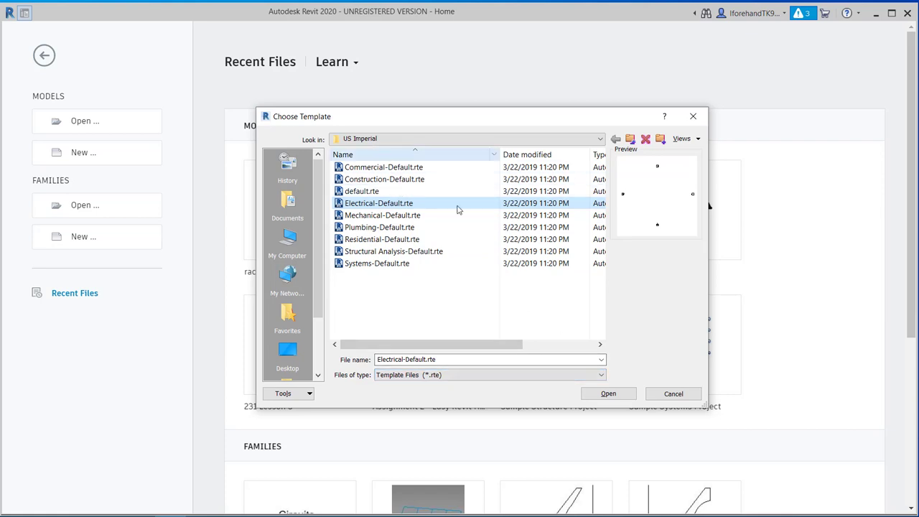
click(609, 394)
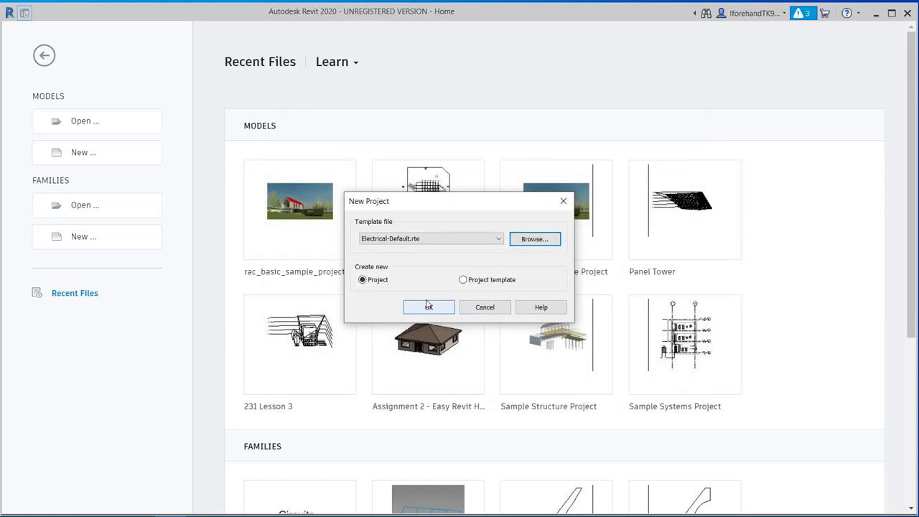
click(428, 307)
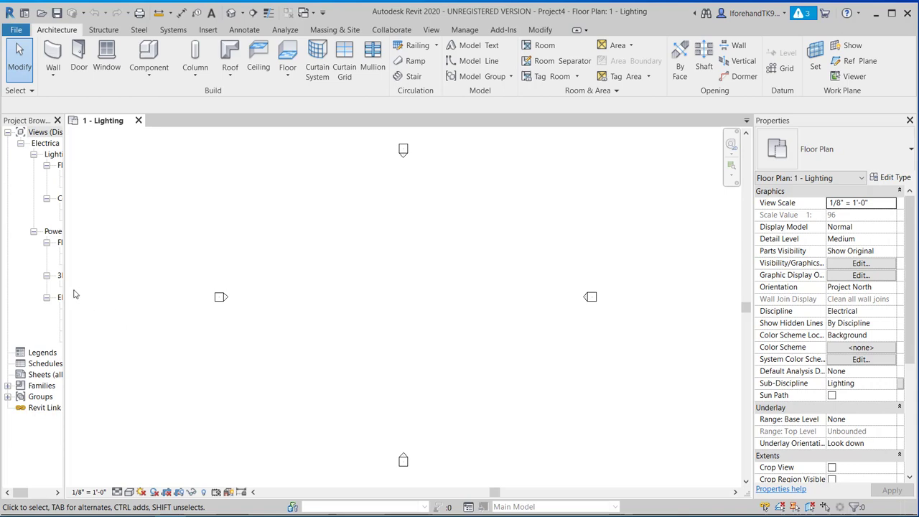
drag(65, 294, 152, 287)
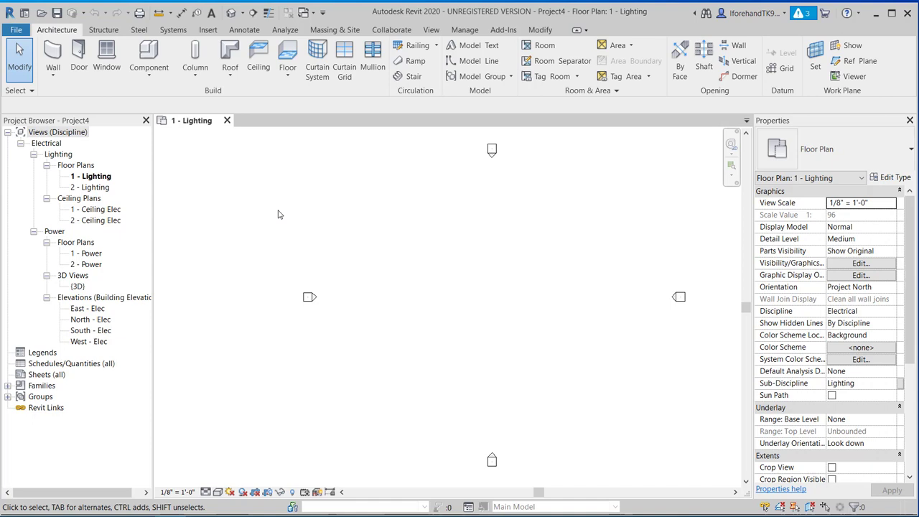
Step: Link rac_basic_sample_project_ARCH.rvt from the desktop's ARCHT230 Models folder using Auto - Origin to Origin positioning
click(209, 30)
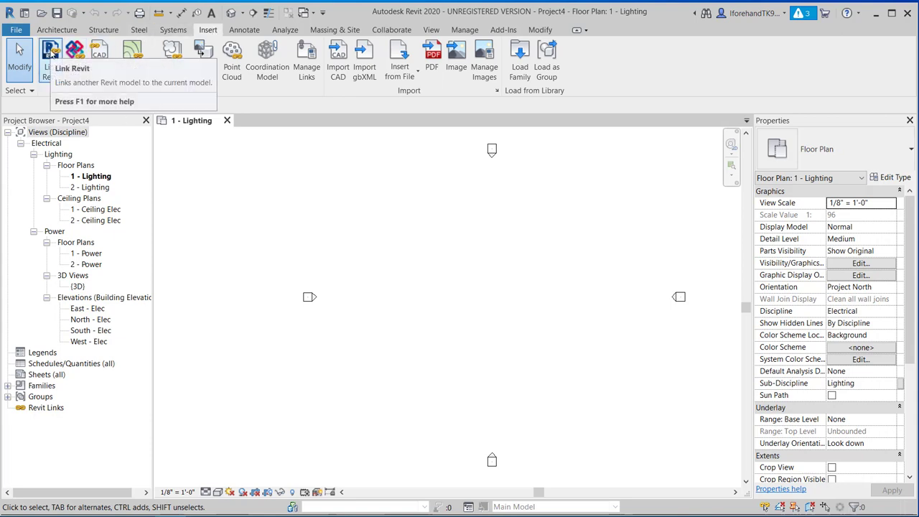
click(50, 54)
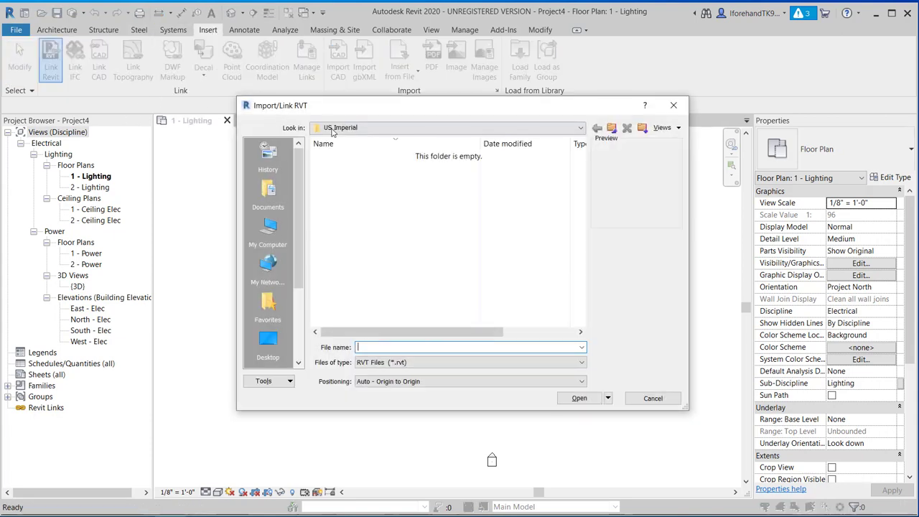
click(333, 129)
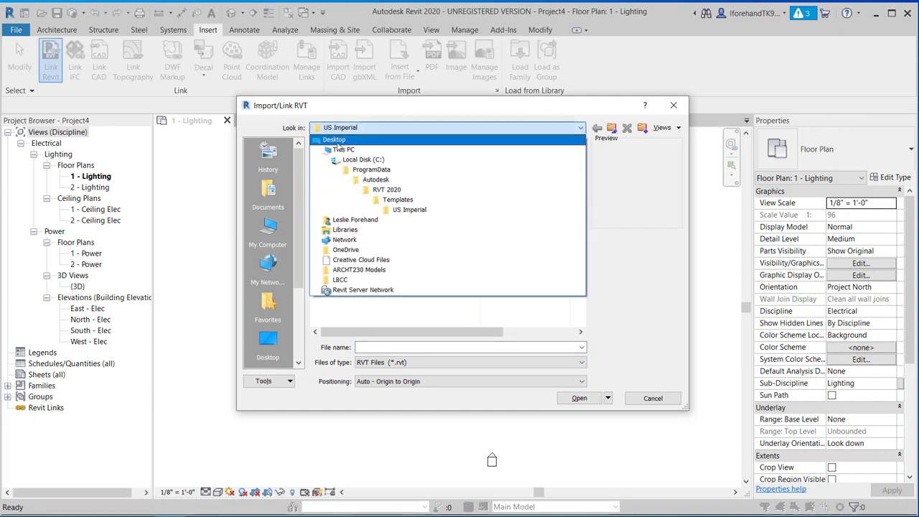
click(335, 140)
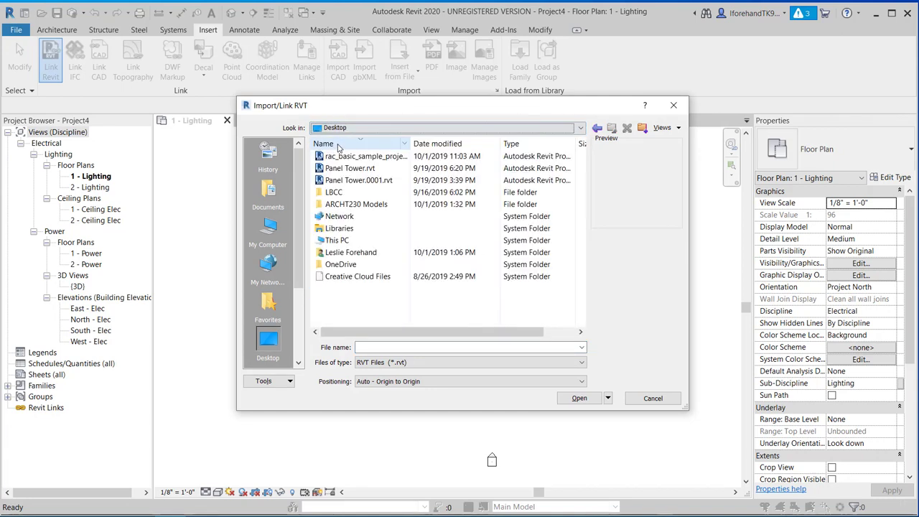
double_click(334, 205)
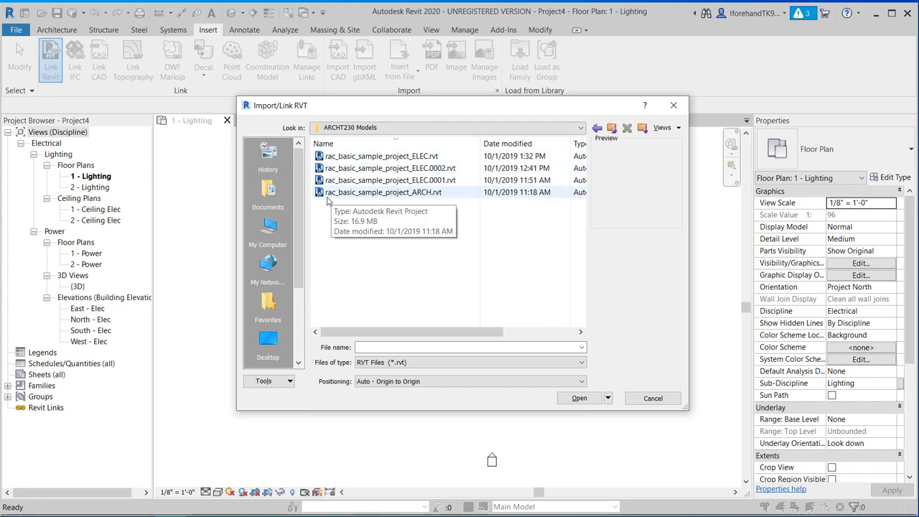
click(420, 193)
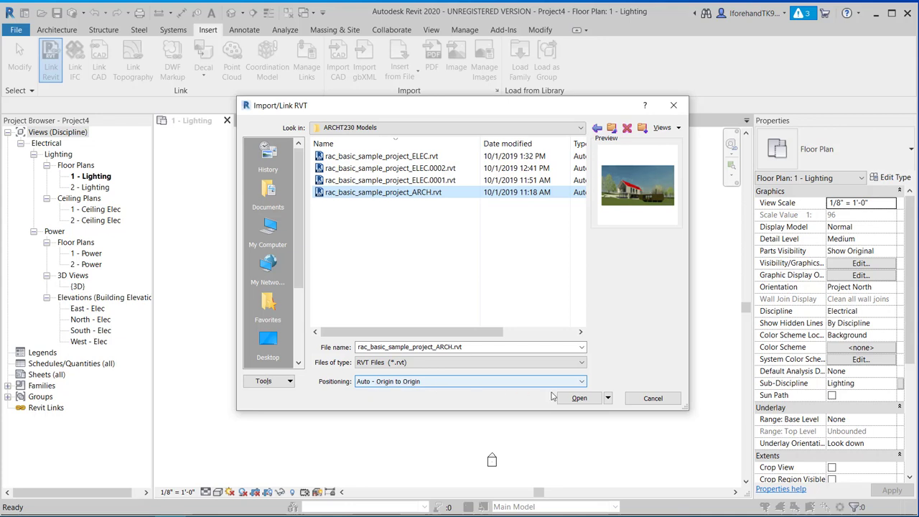
click(580, 398)
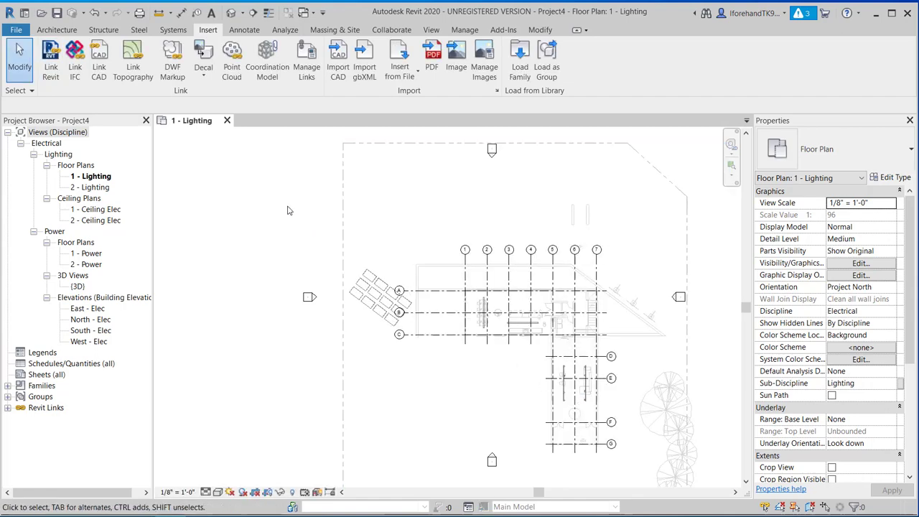
Step: Enable Room Bounding in the type properties of the linked rac_basic_sample_project_ARCH.rvt model
click(419, 285)
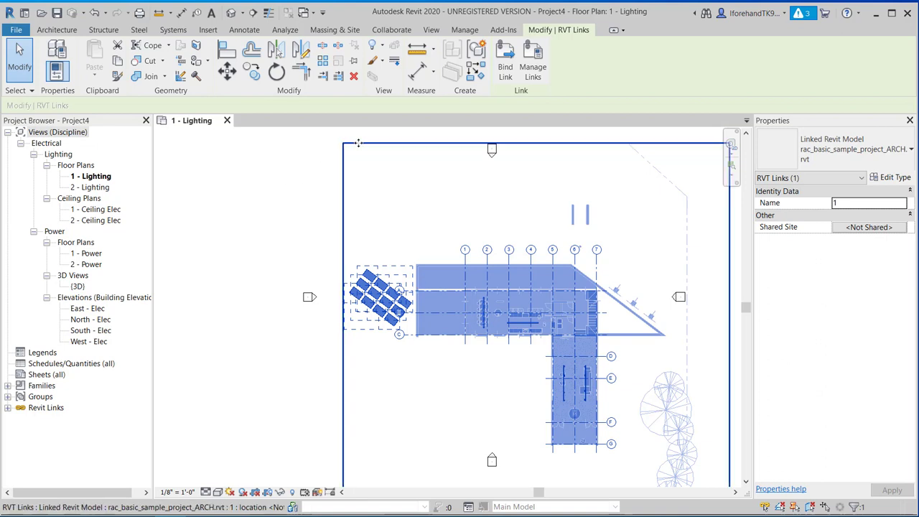
click(893, 178)
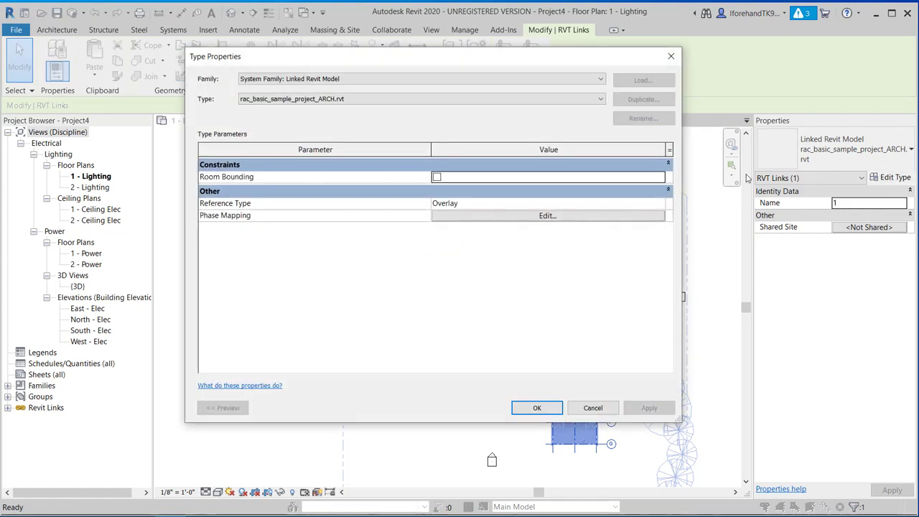
click(436, 177)
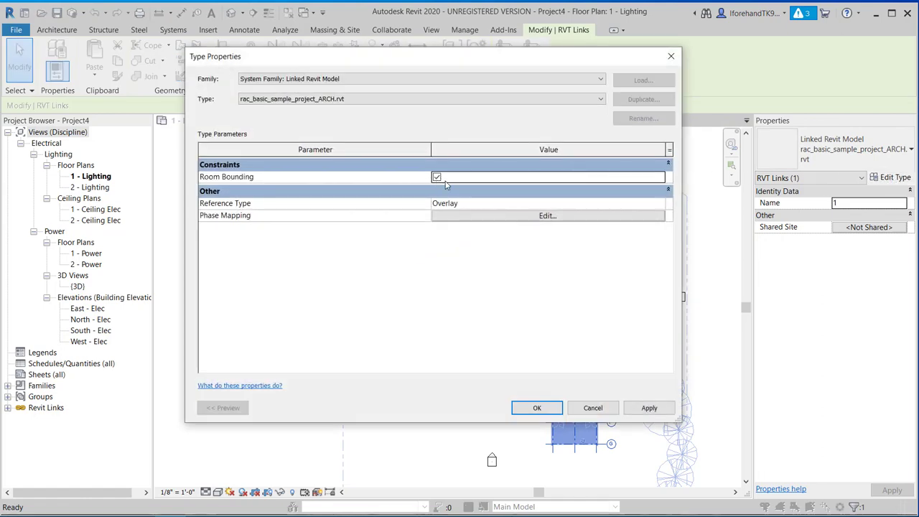
click(536, 408)
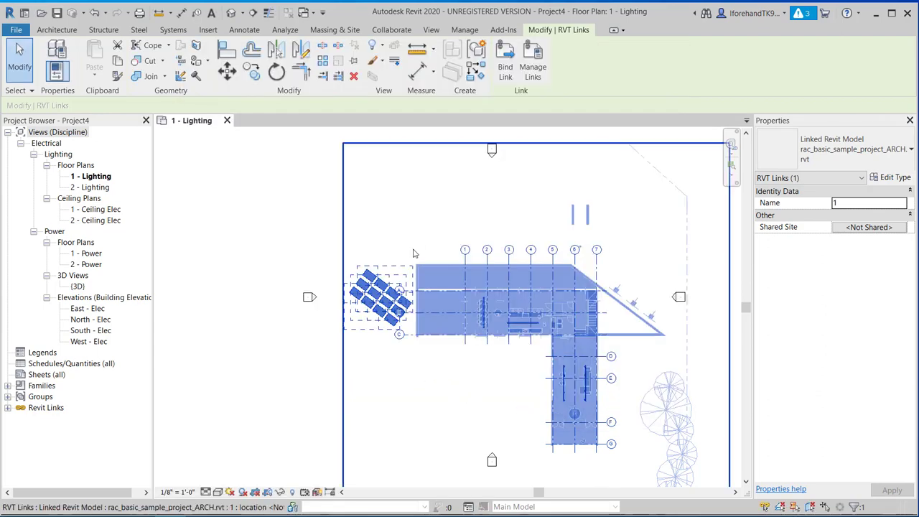
click(415, 234)
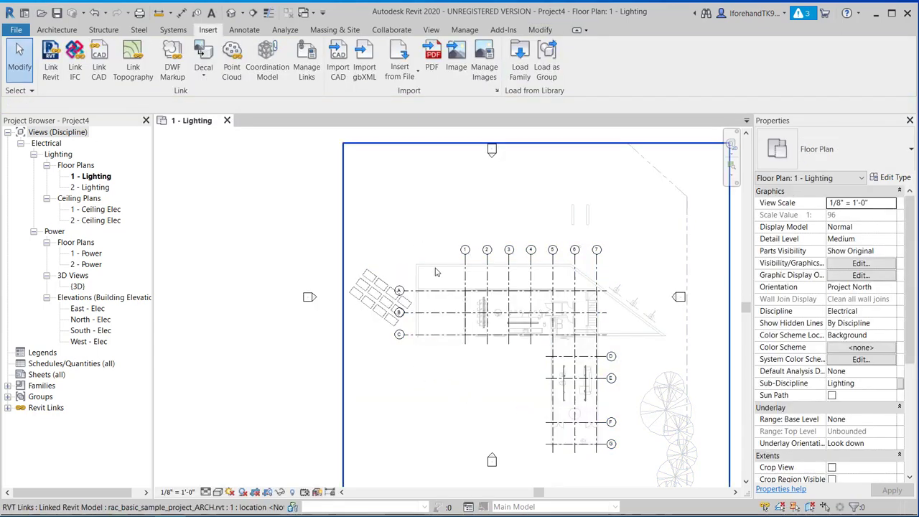
Step: Examine how the linked house's rooms, furniture and light fixtures display in the 1 - Lighting floor plan
click(436, 273)
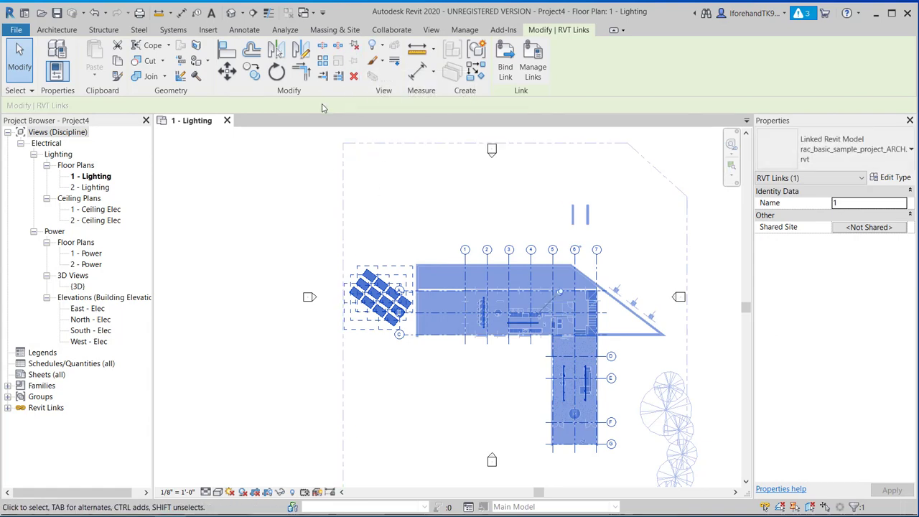
click(300, 201)
scroll(587, 266, down, 2)
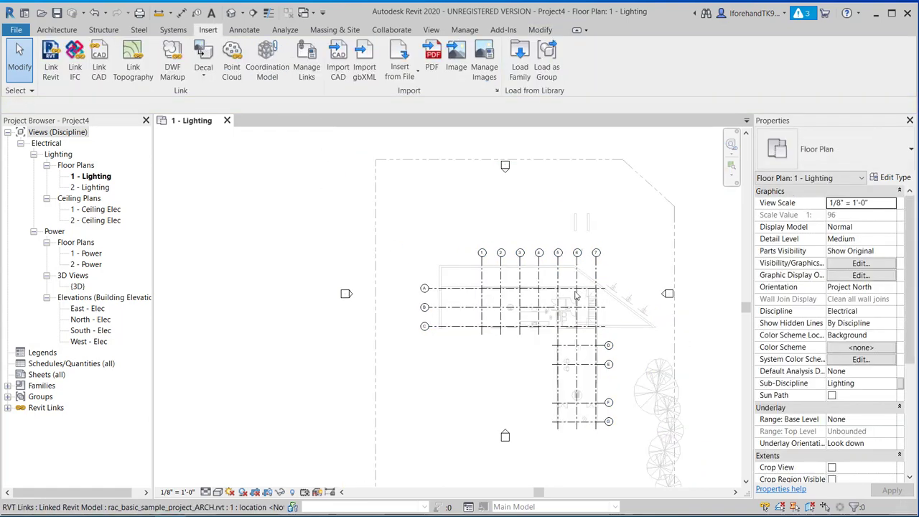
middle_drag(557, 311, 530, 242)
scroll(520, 247, up, 6)
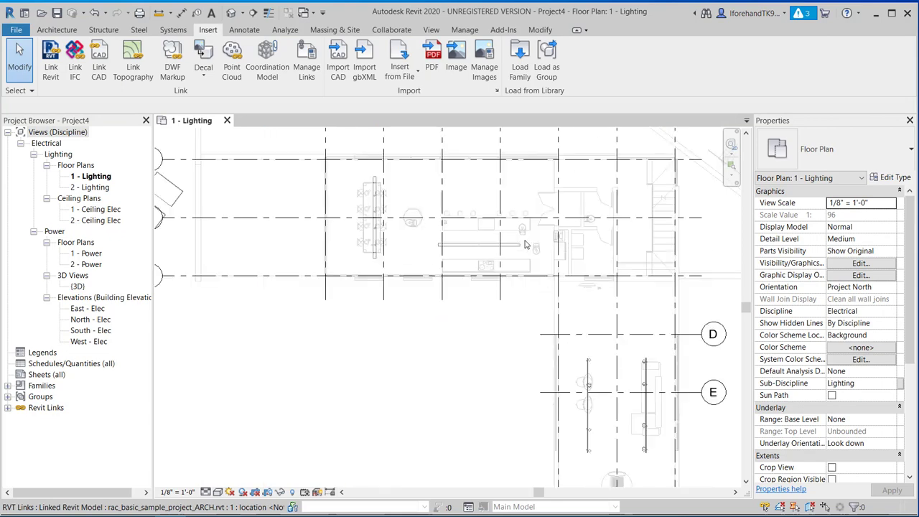
scroll(526, 247, down, 2)
middle_drag(517, 245, 470, 265)
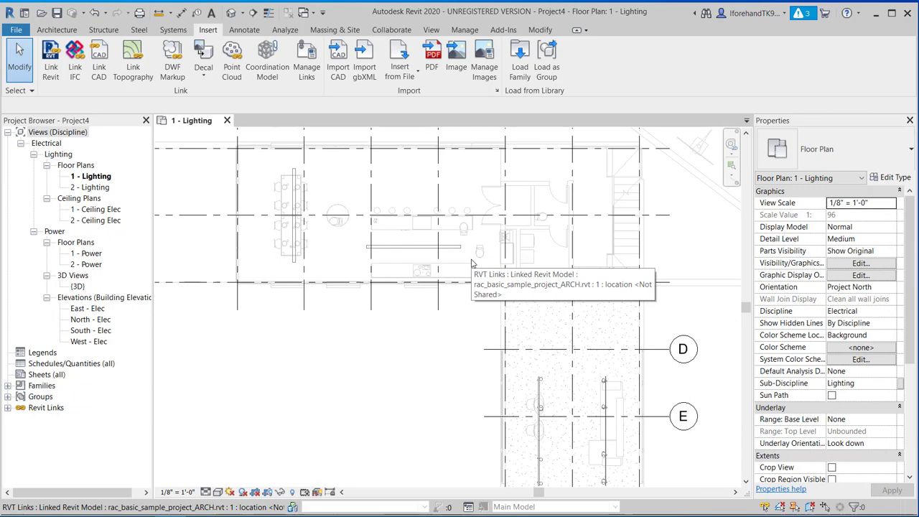
scroll(474, 266, down, 2)
middle_drag(518, 308, 497, 267)
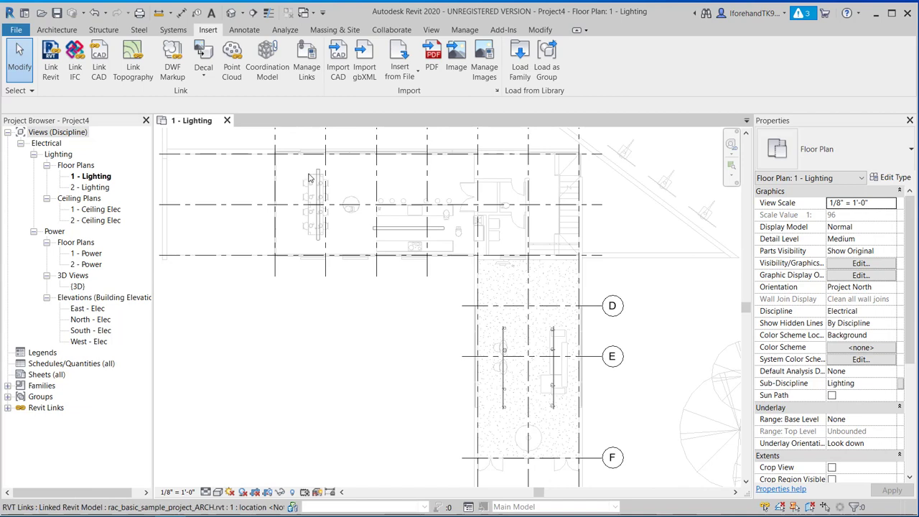
scroll(314, 172, up, 2)
scroll(359, 151, up, 3)
middle_drag(381, 152, 382, 203)
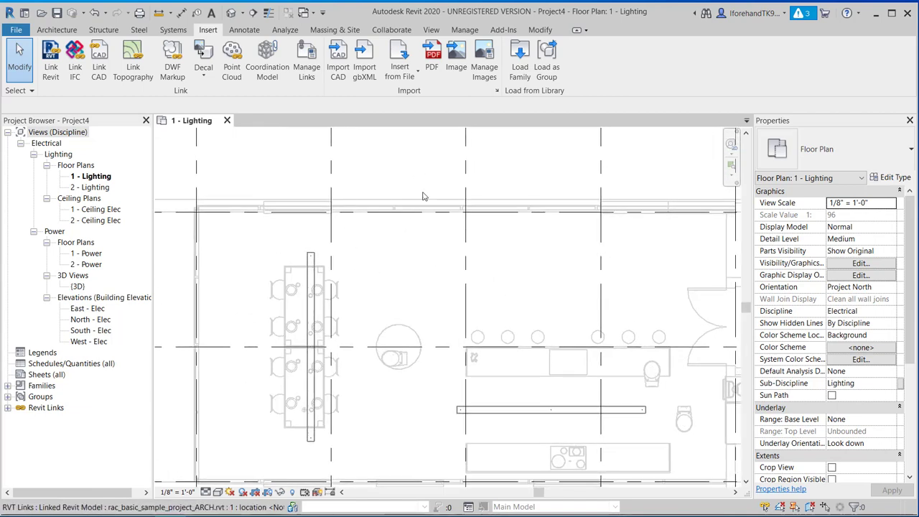
scroll(452, 269, down, 3)
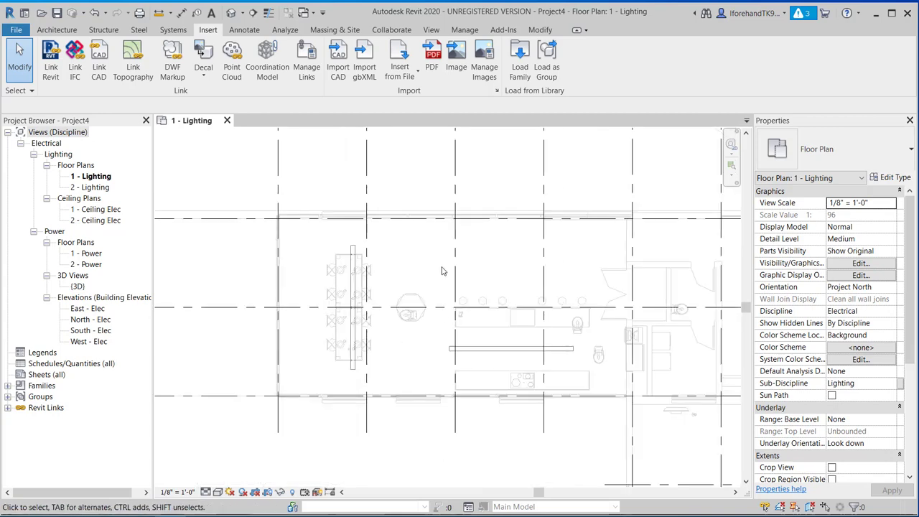
scroll(540, 316, down, 1)
middle_drag(519, 303, 474, 277)
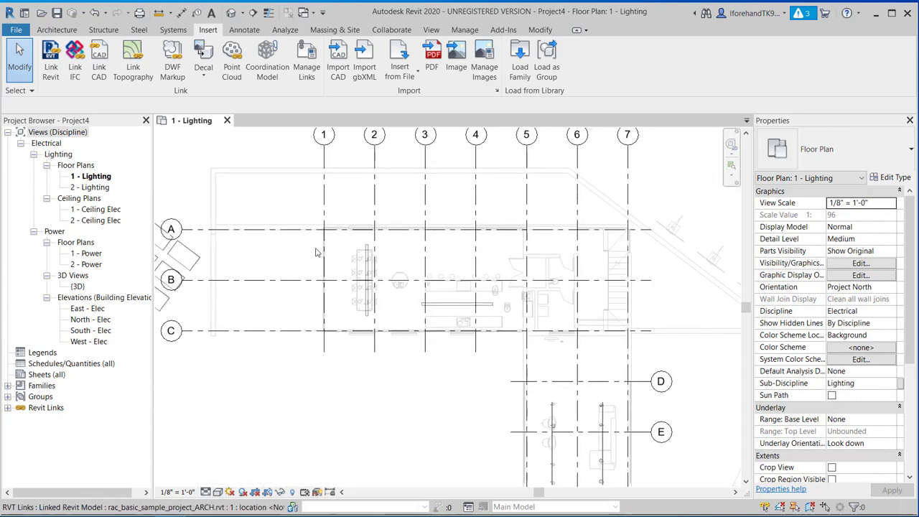
Step: Select the linked model to check its extent, clear the selection, and inspect its halftone wall lines up close near grid A
click(298, 237)
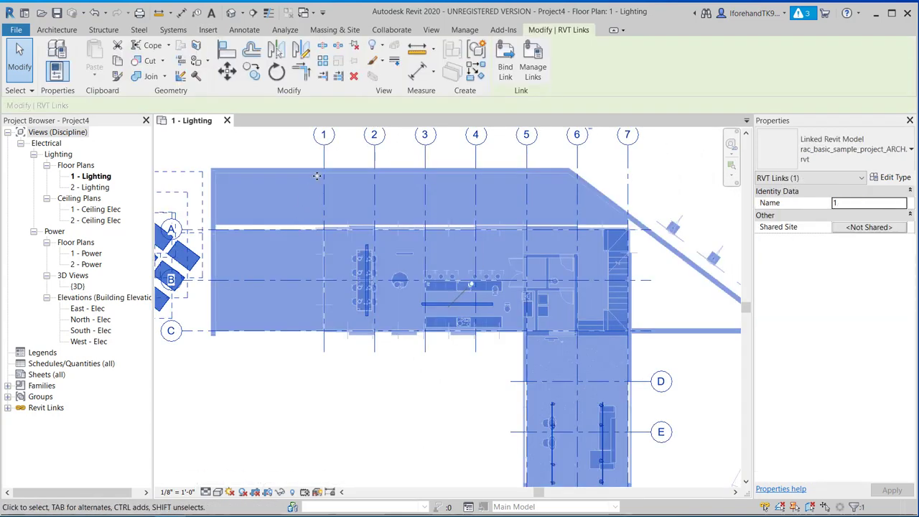
click(315, 154)
click(326, 160)
click(295, 160)
scroll(464, 186, up, 4)
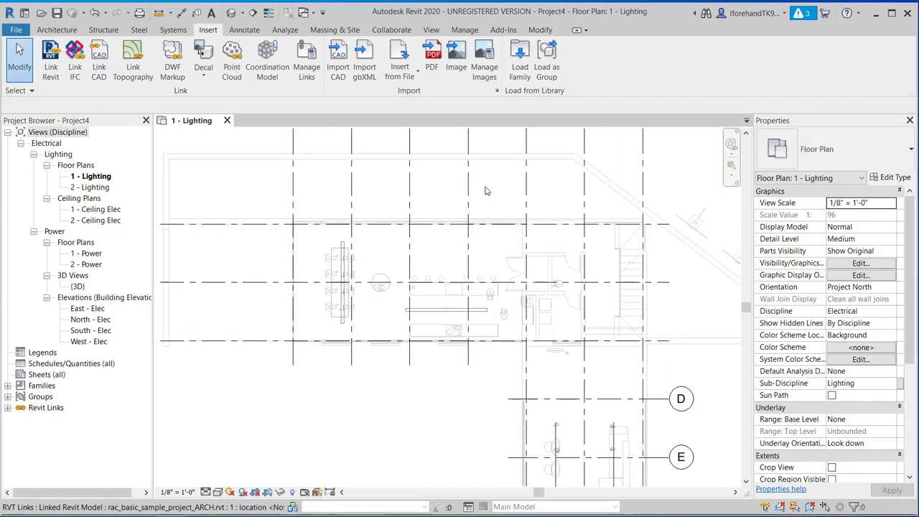
scroll(465, 185, up, 4)
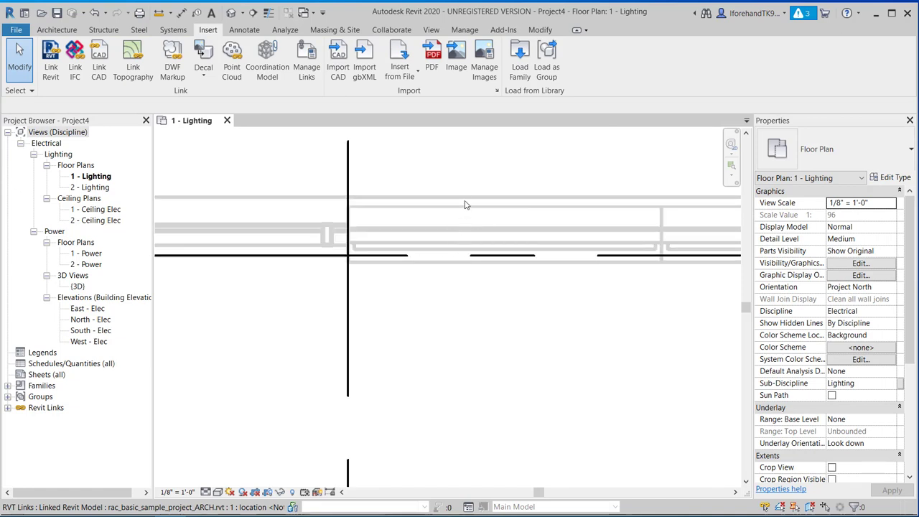
click(287, 30)
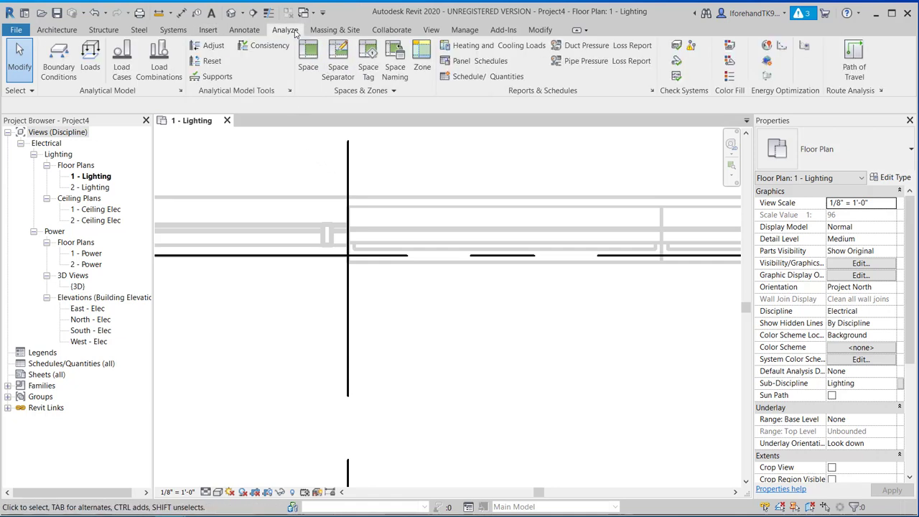
click(320, 30)
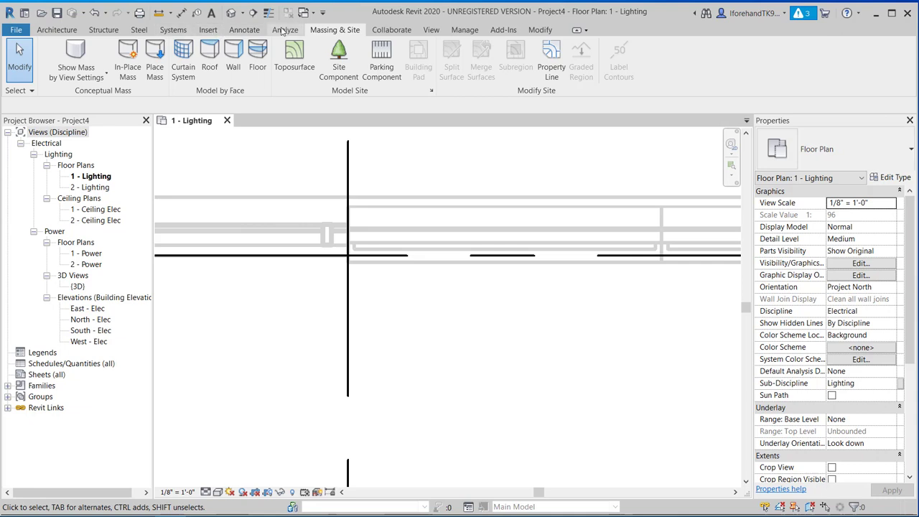
click(384, 31)
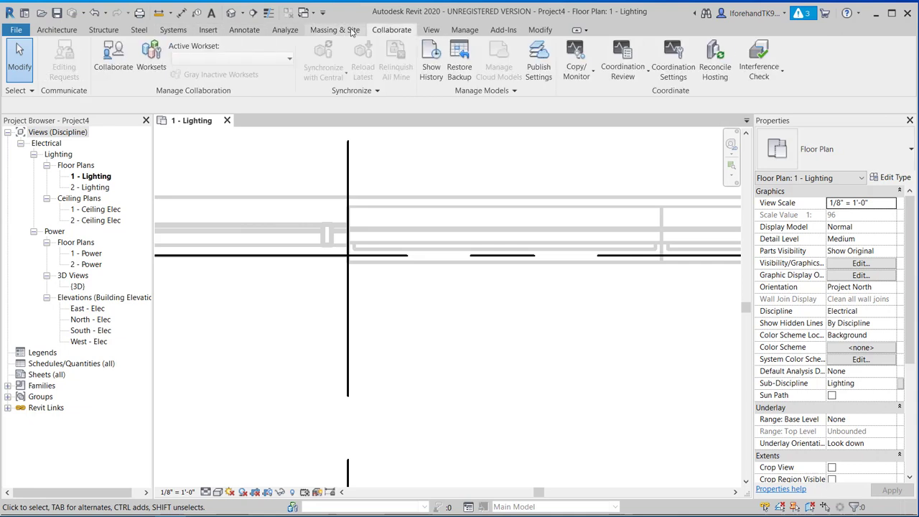
click(245, 31)
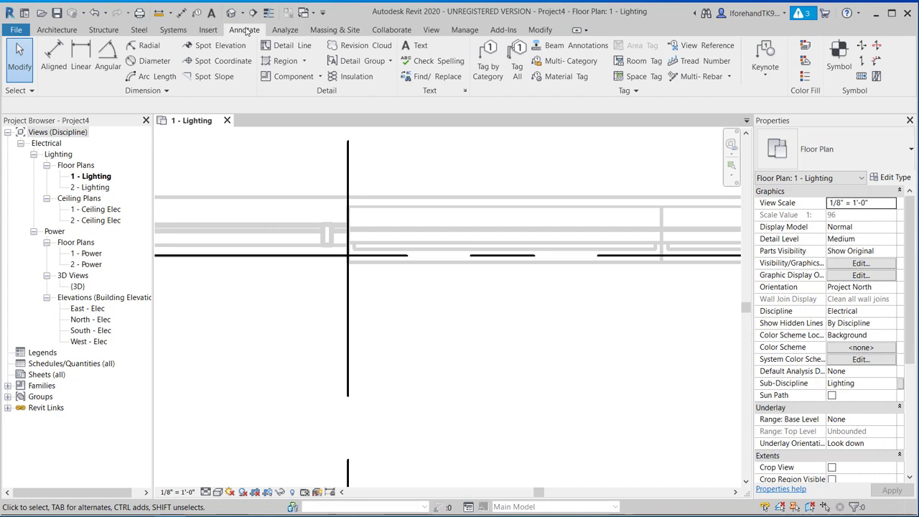
click(285, 31)
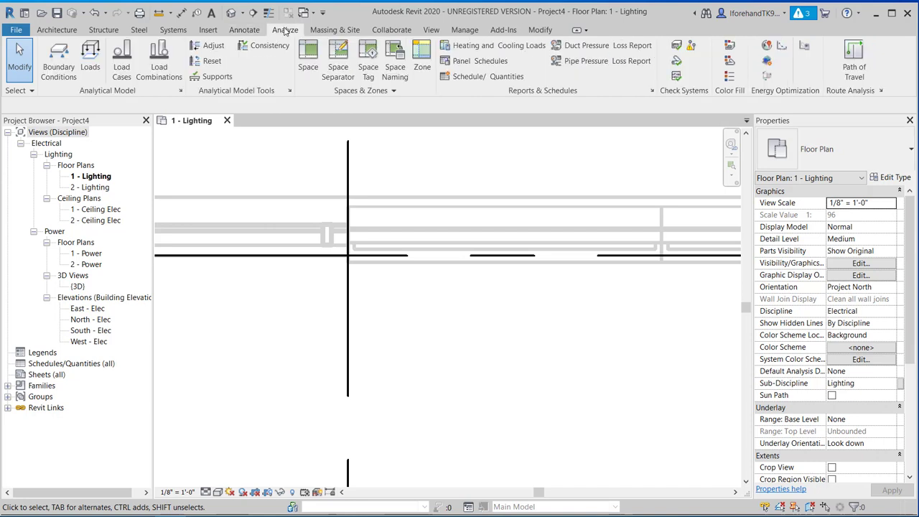
click(403, 33)
click(431, 31)
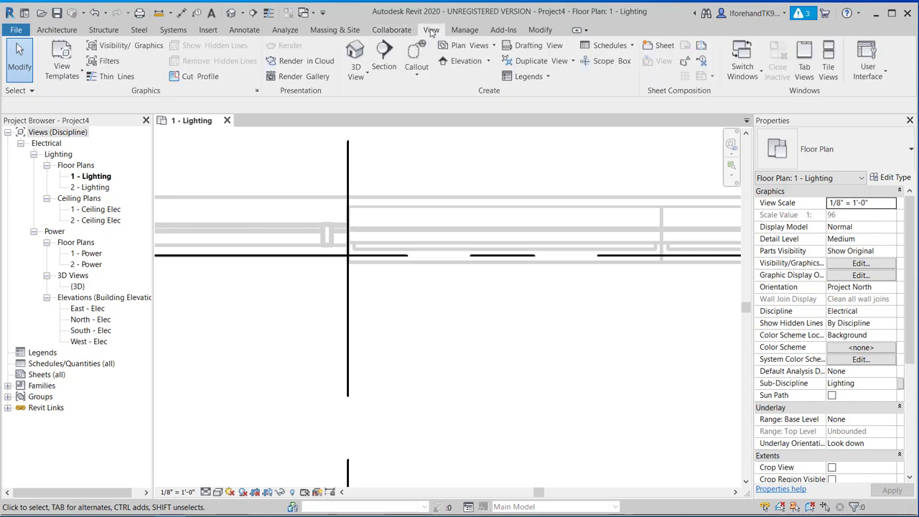
Step: Set the underlay line weight to 1 and the halftone brightness to 81 in the project's Halftone/Underlay settings
click(463, 32)
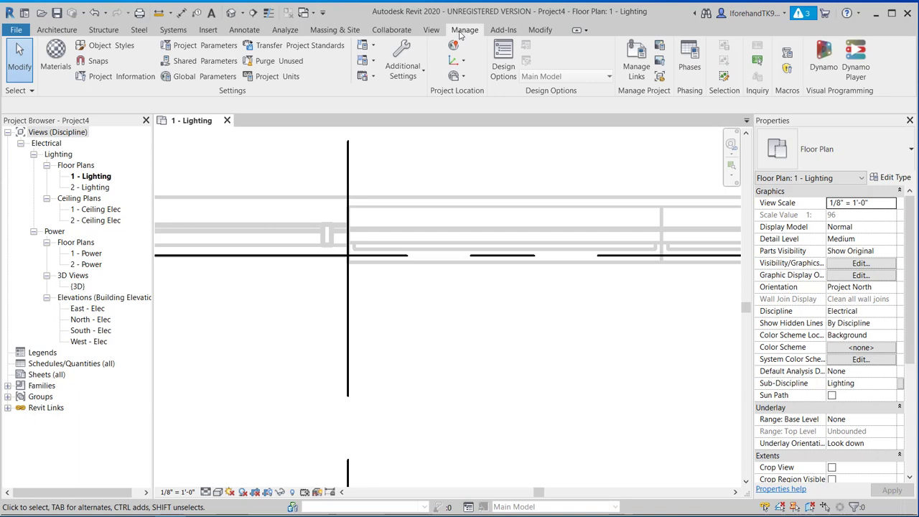
click(421, 77)
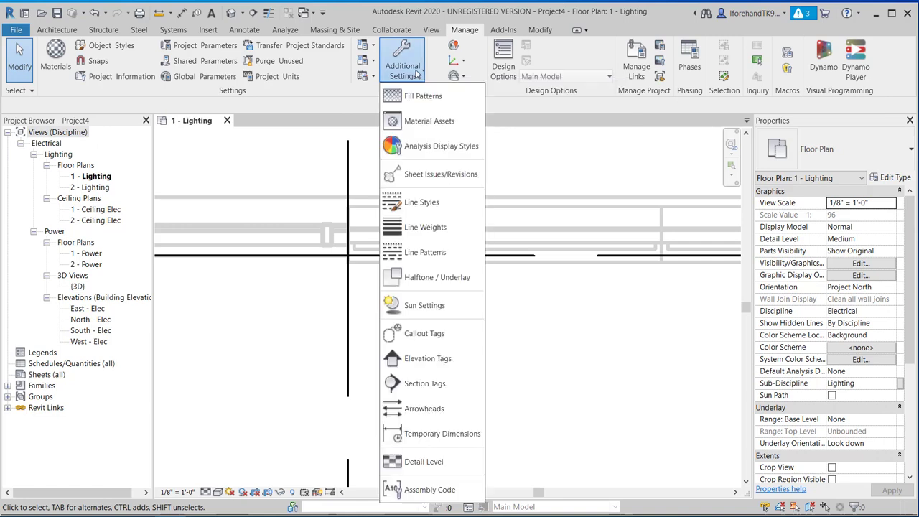
click(443, 280)
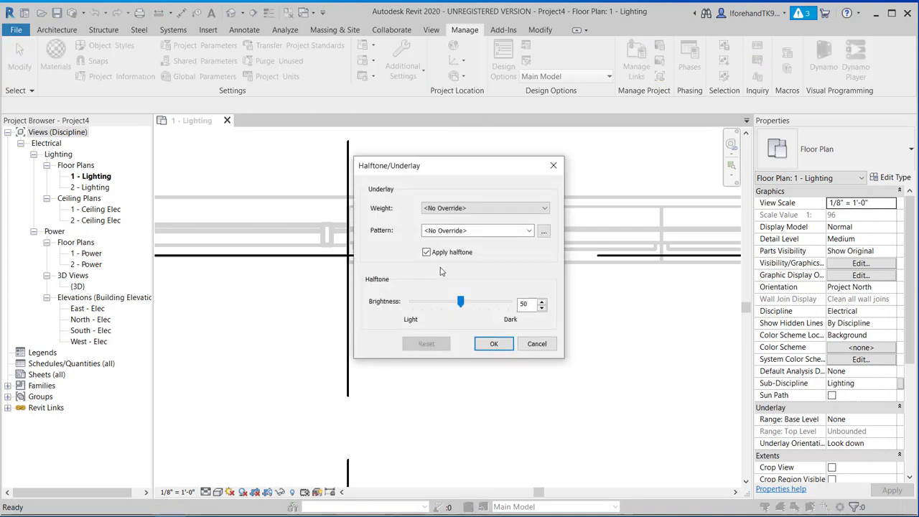
click(461, 209)
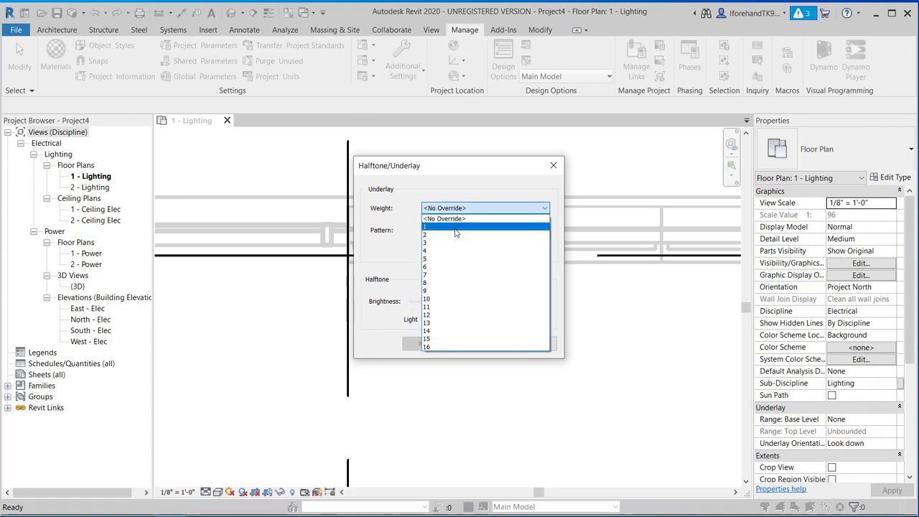
click(454, 228)
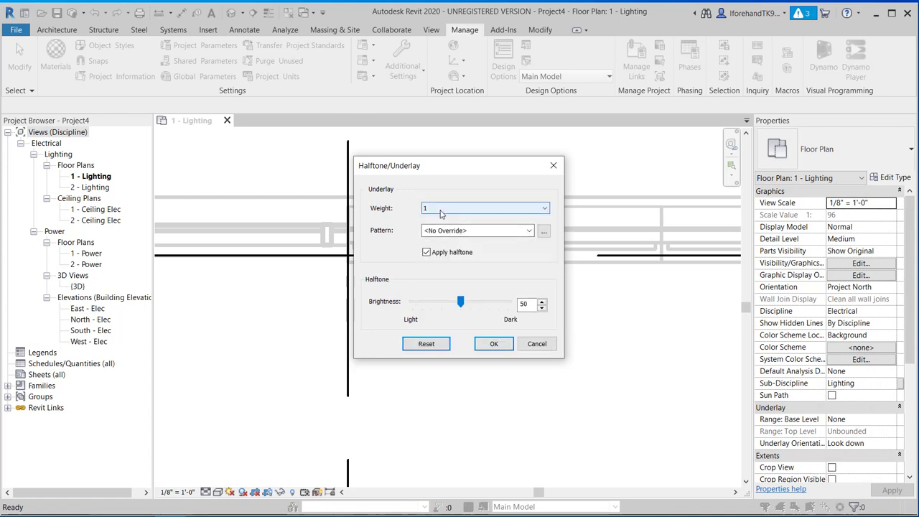
drag(461, 302, 491, 304)
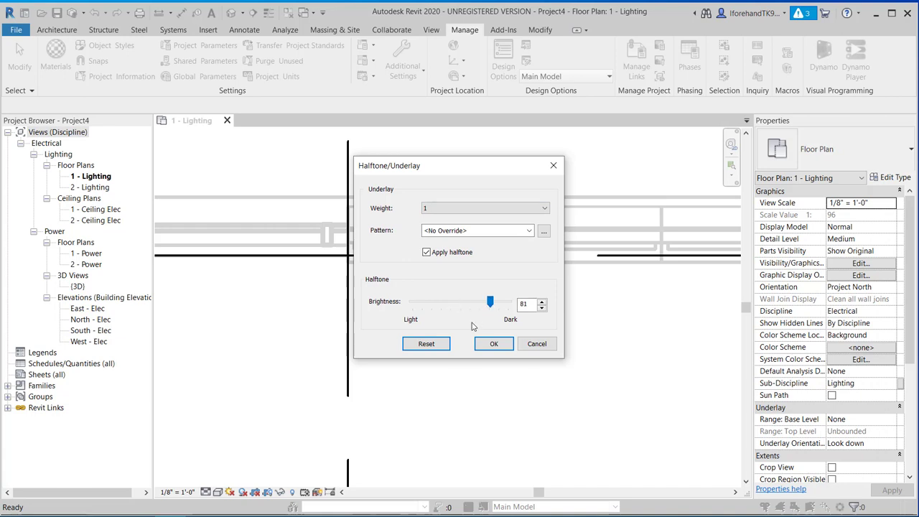
click(495, 345)
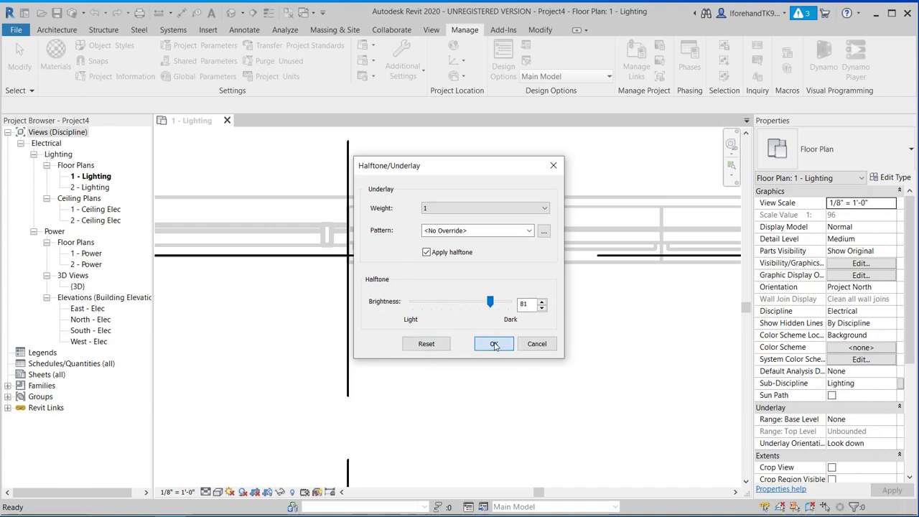
Step: Check the linked plan's line darkness around the kitchen and dining area, and raise the project's halftone brightness to 94
scroll(502, 320, down, 5)
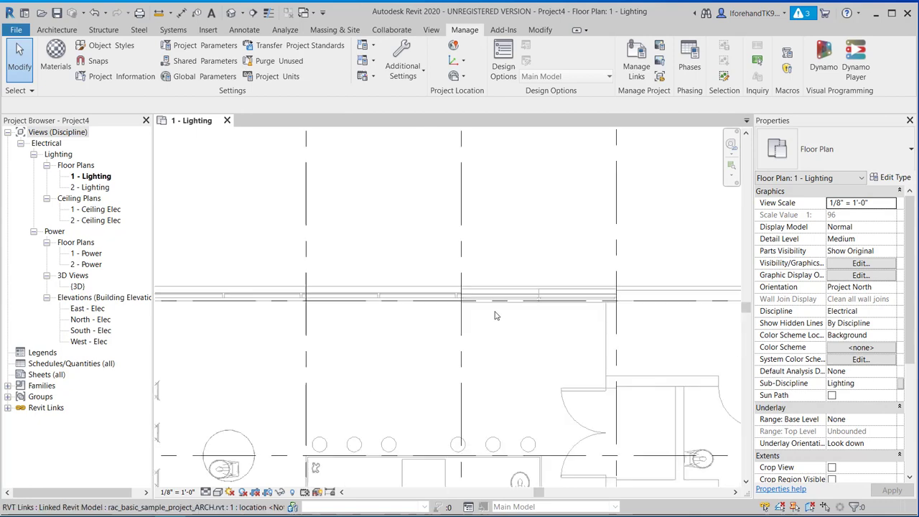
middle_drag(498, 322, 433, 189)
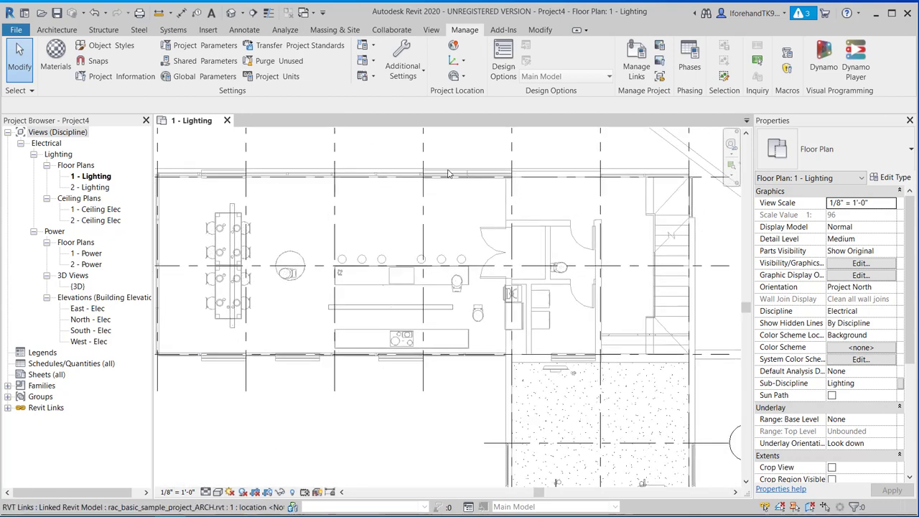
click(448, 173)
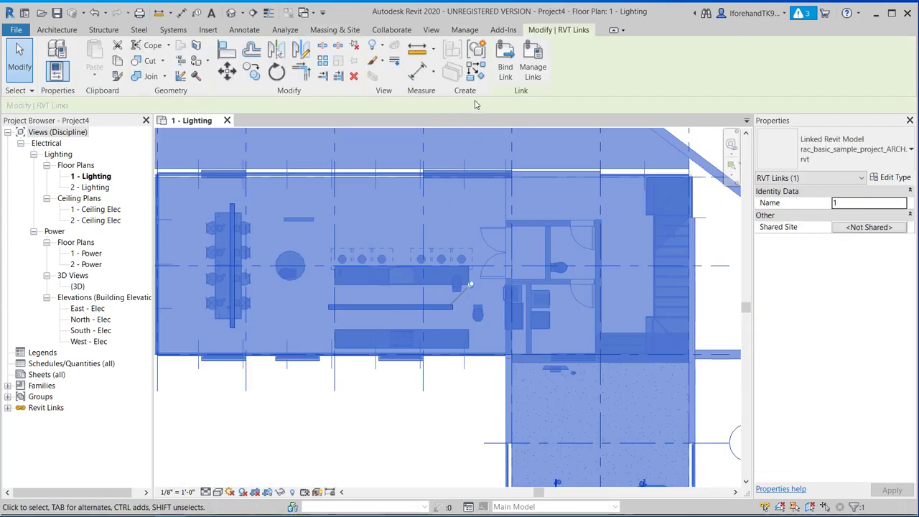
click(465, 30)
click(406, 62)
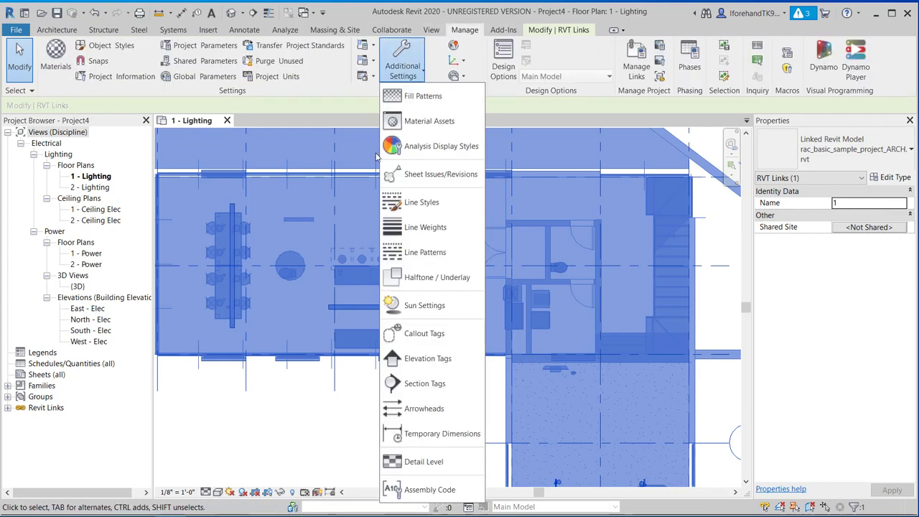
click(454, 280)
drag(493, 303, 502, 305)
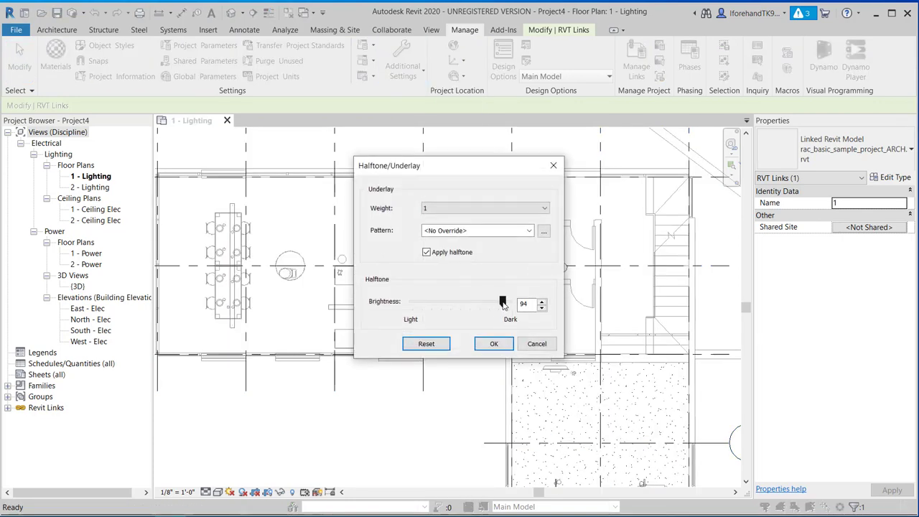
click(494, 343)
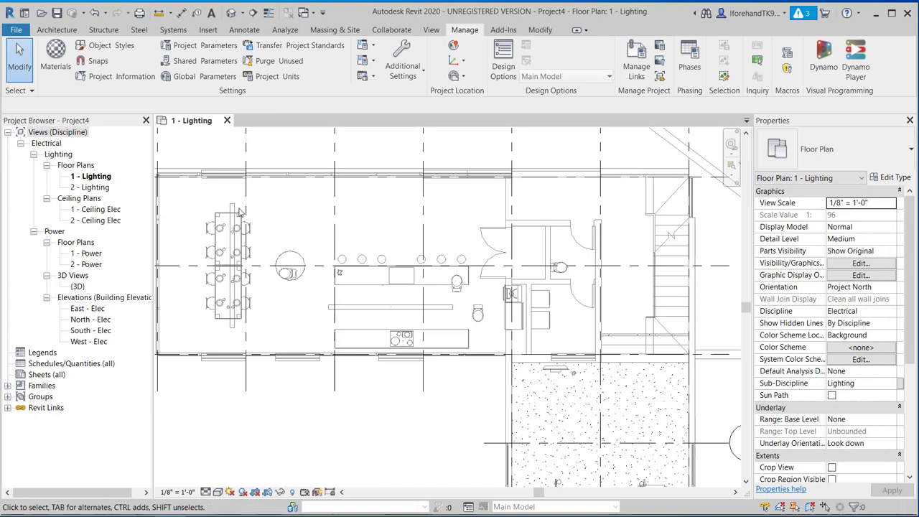
Step: Open the North - Elec and South - Elec building elevation views
click(89, 331)
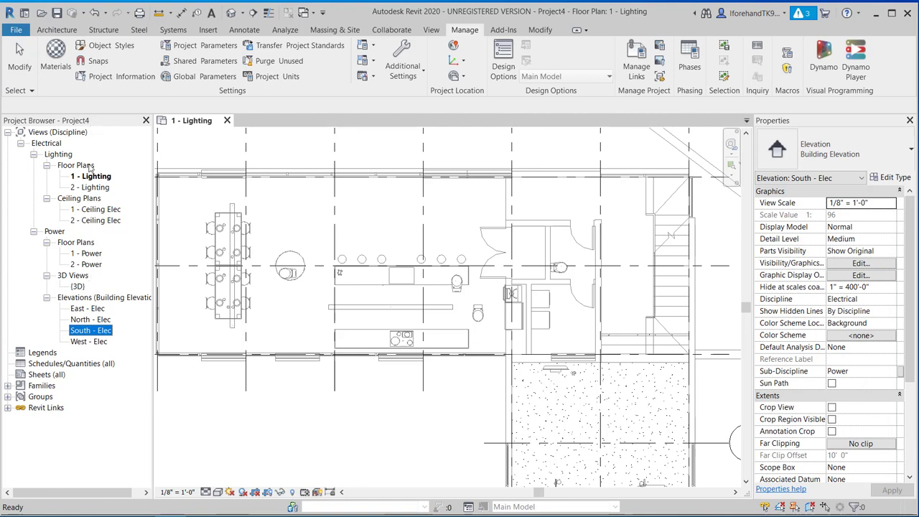
click(83, 332)
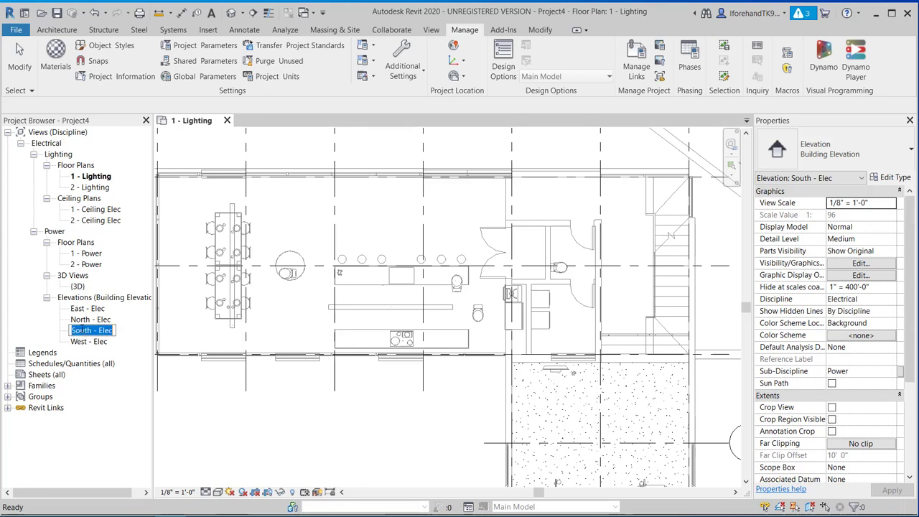
click(85, 320)
double_click(83, 322)
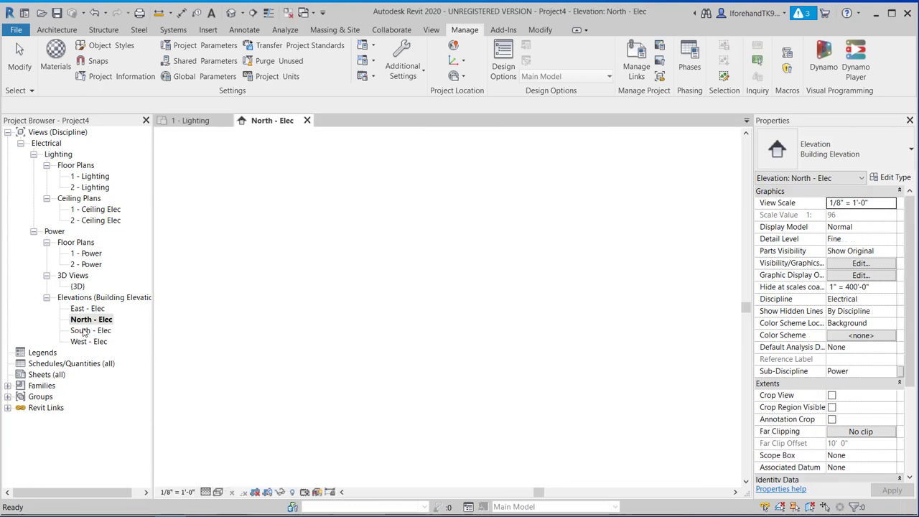
double_click(82, 330)
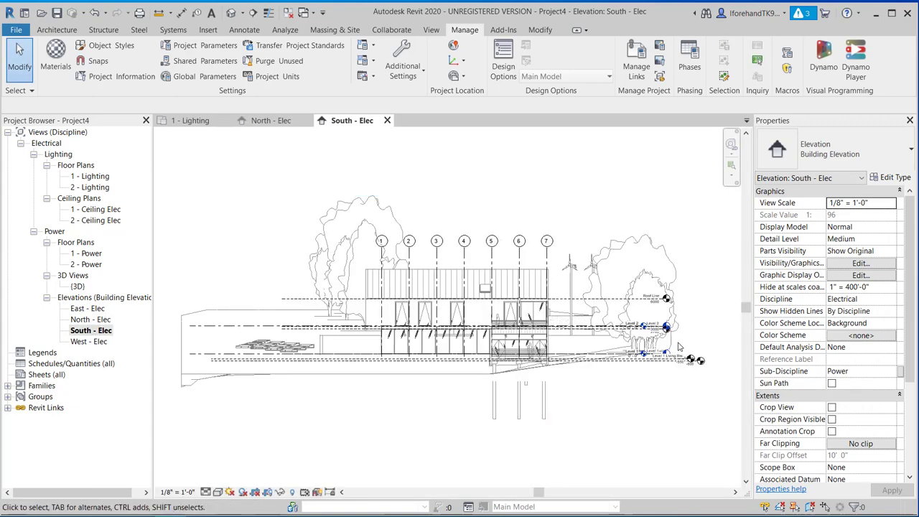
Step: Examine the overlapping level heads of the project and the linked model in the South - Elec elevation
scroll(679, 334, up, 3)
scroll(676, 379, up, 3)
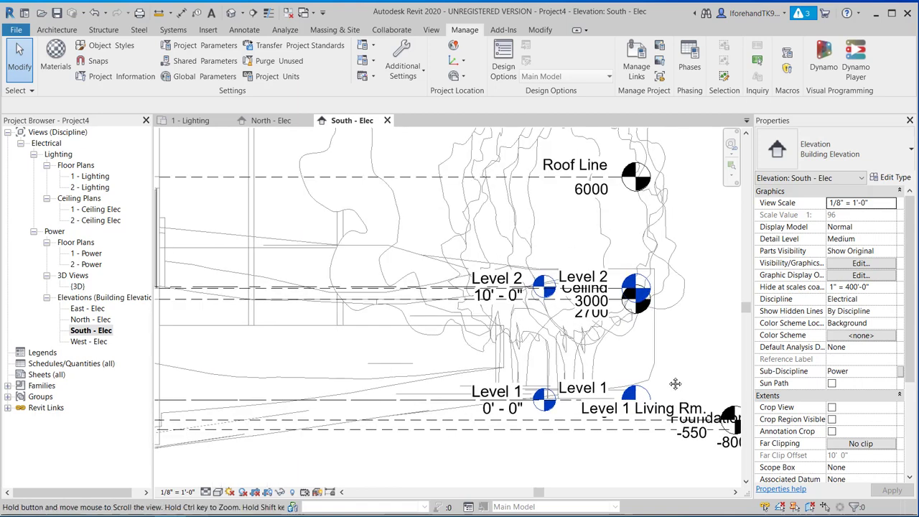
click(542, 319)
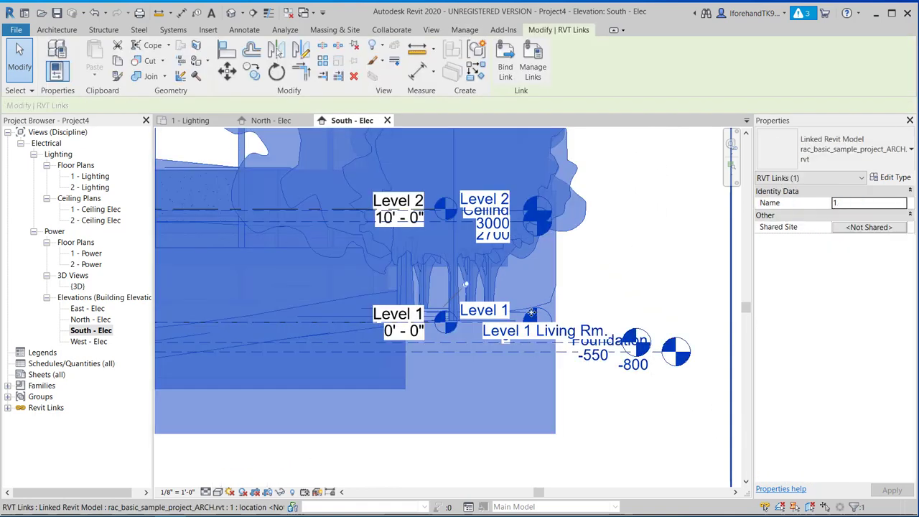
key(Escape)
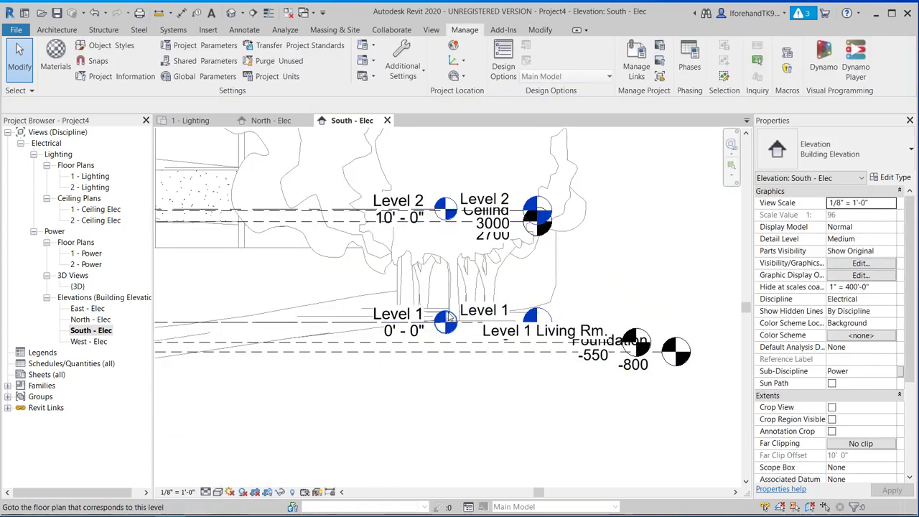
scroll(589, 338, up, 3)
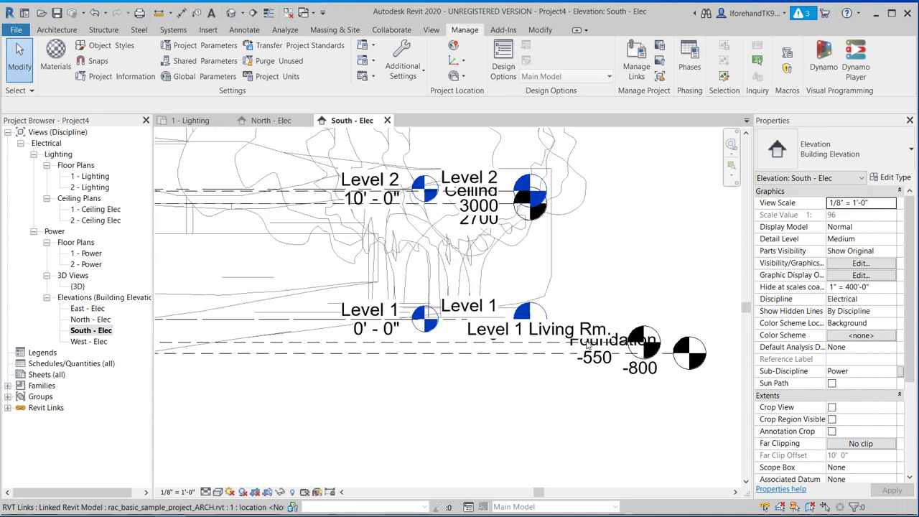
scroll(597, 331, down, 2)
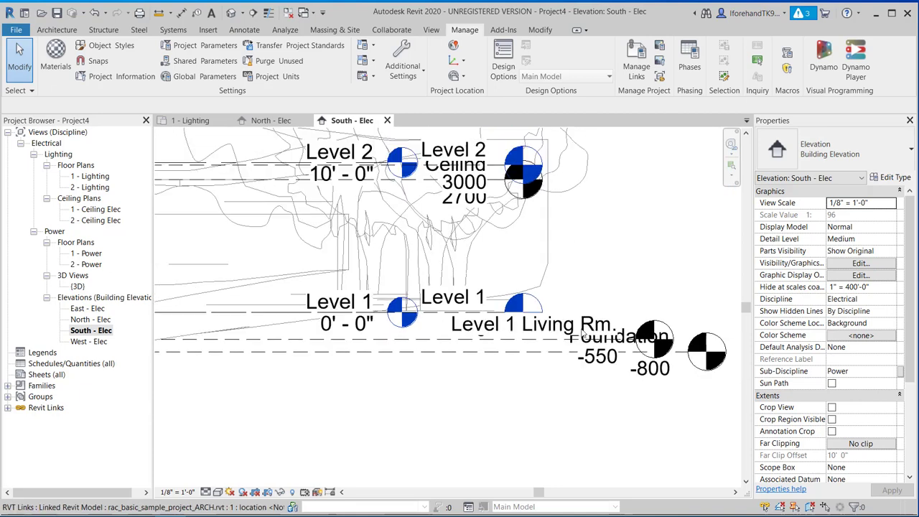
scroll(411, 302, down, 1)
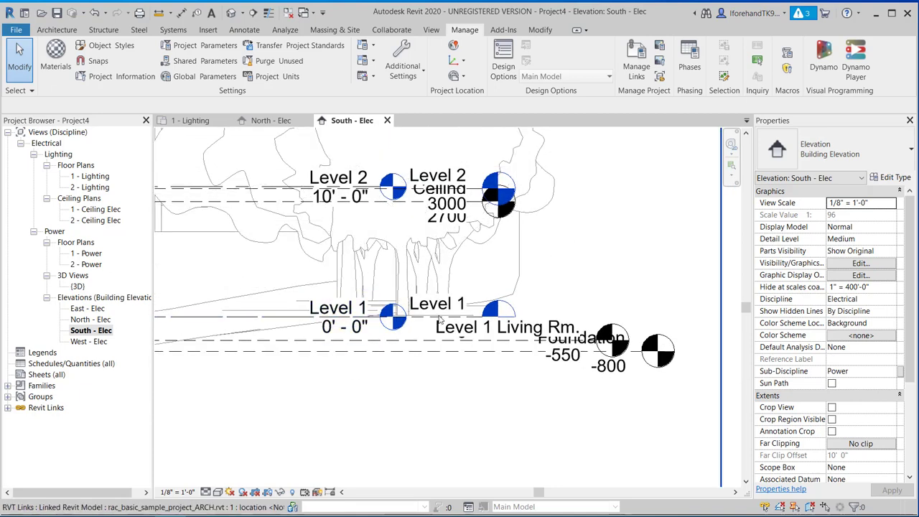
scroll(440, 318, up, 1)
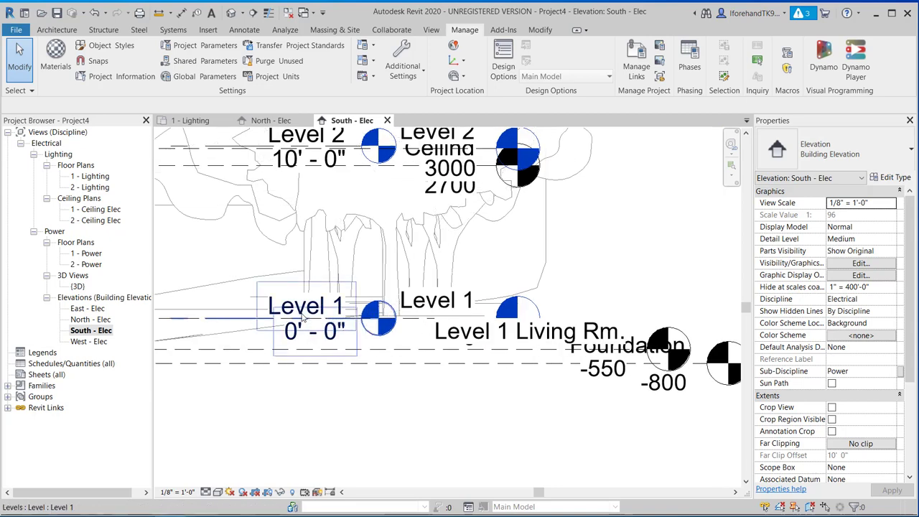
Step: Extend the project's Level 1 and Level 2 lines so their heads sit well clear of the linked model's level heads
click(371, 320)
scroll(371, 324, down, 2)
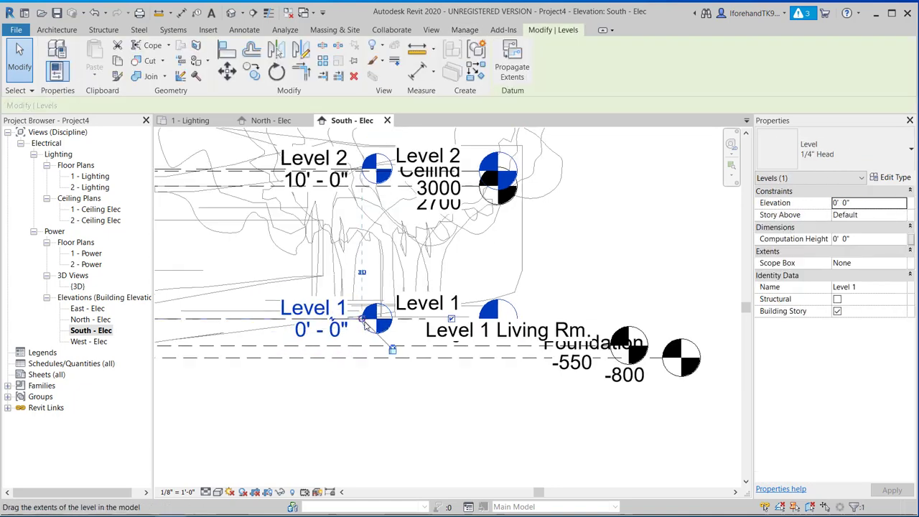
drag(364, 323, 738, 323)
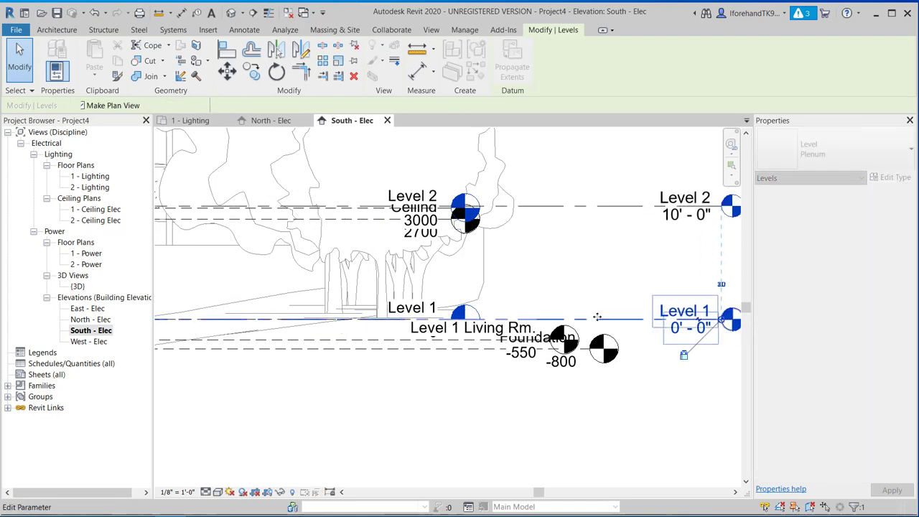
click(353, 437)
Step: Set the South - Elec elevation's view scale to 1/4" = 1'-0" to make the crowded level labels smaller
scroll(435, 213, up, 5)
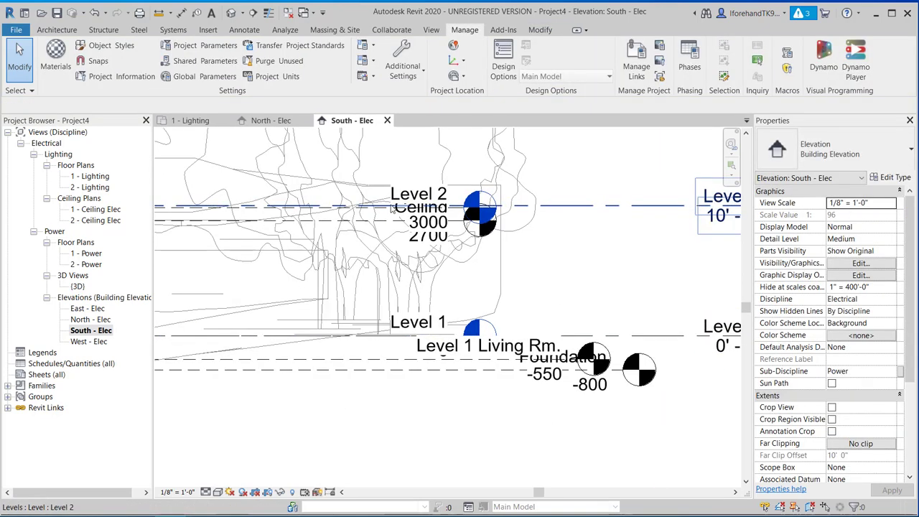
scroll(436, 213, down, 5)
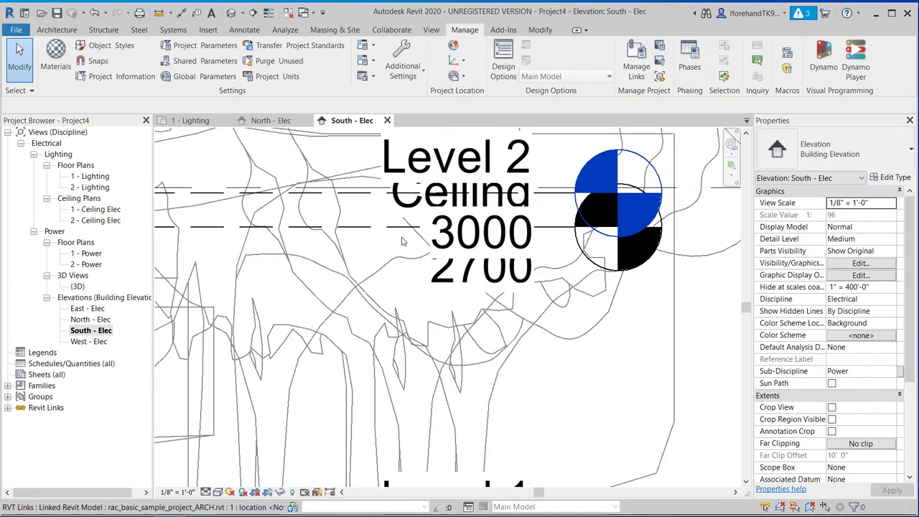
click(193, 492)
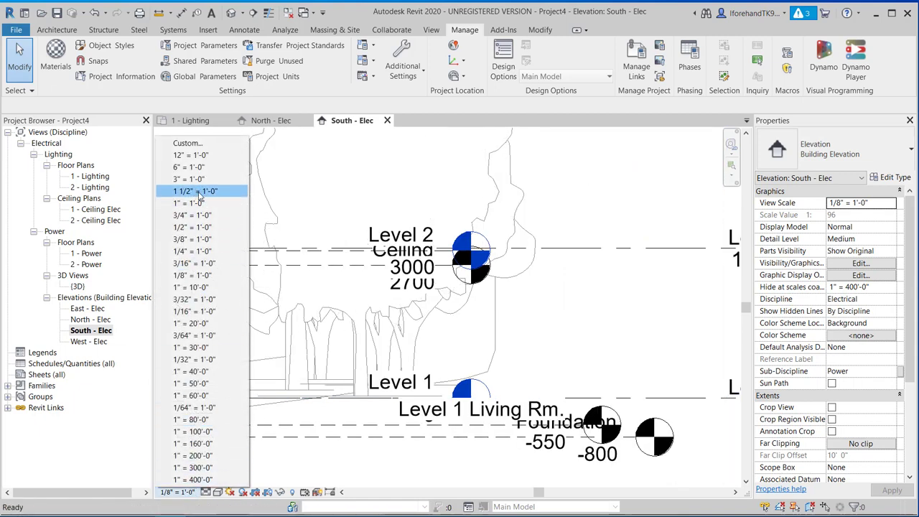
click(201, 251)
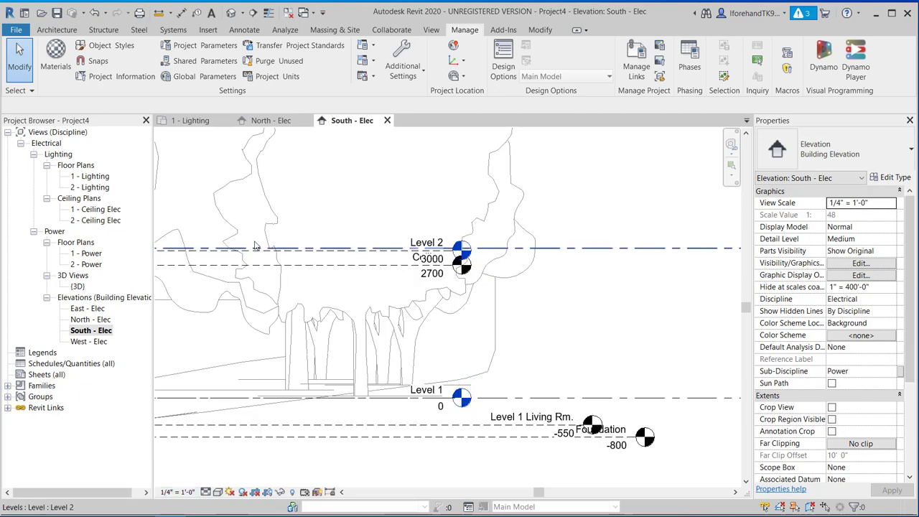
Step: Compare the project's Level 2 line with the linked model's Level 2 and Ceiling lines, selecting the link to tell them apart
scroll(413, 219, down, 3)
middle_drag(394, 231, 351, 232)
scroll(377, 245, up, 5)
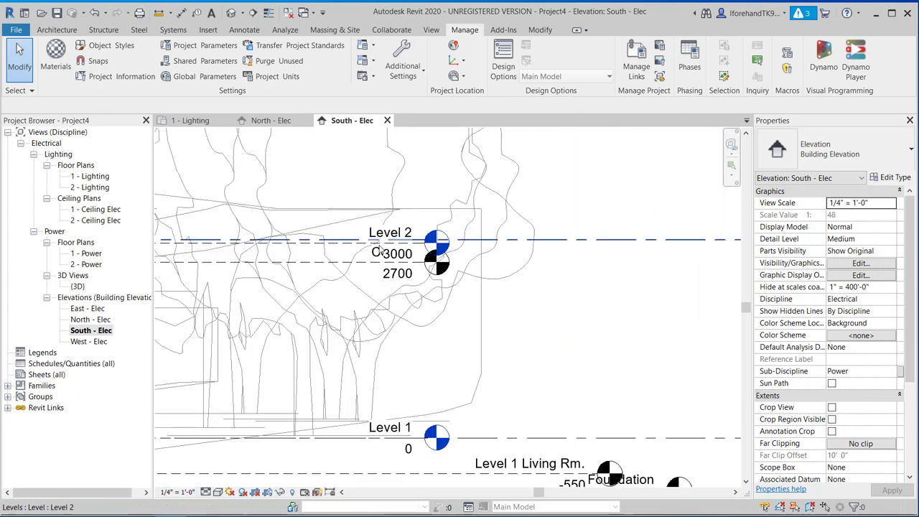
scroll(380, 249, up, 2)
click(384, 229)
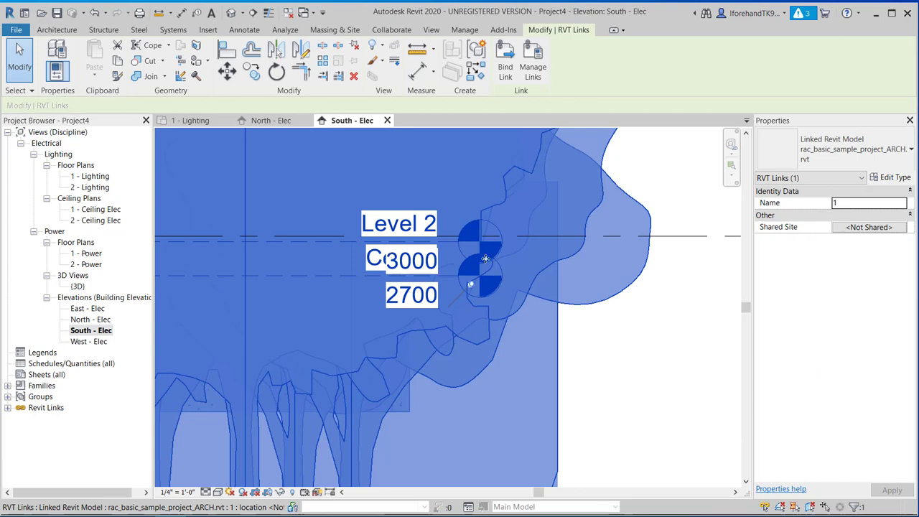
click(638, 308)
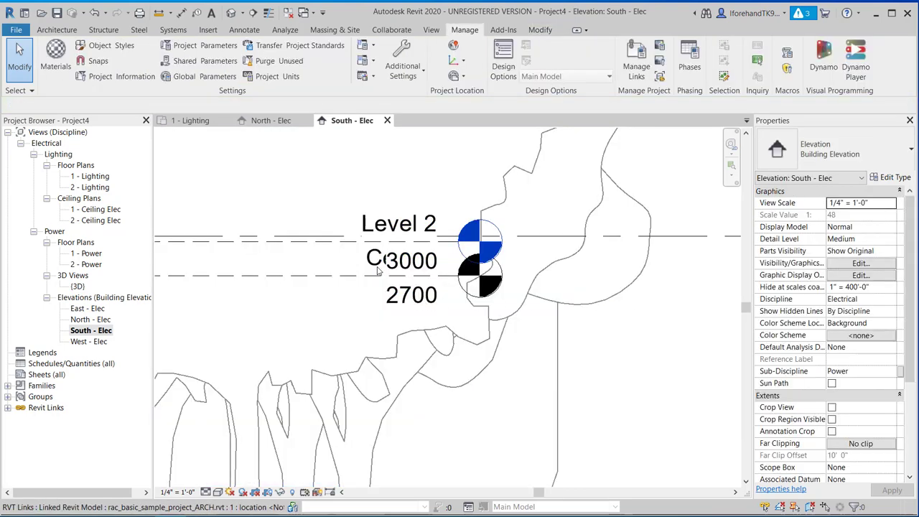
scroll(379, 269, up, 2)
click(375, 280)
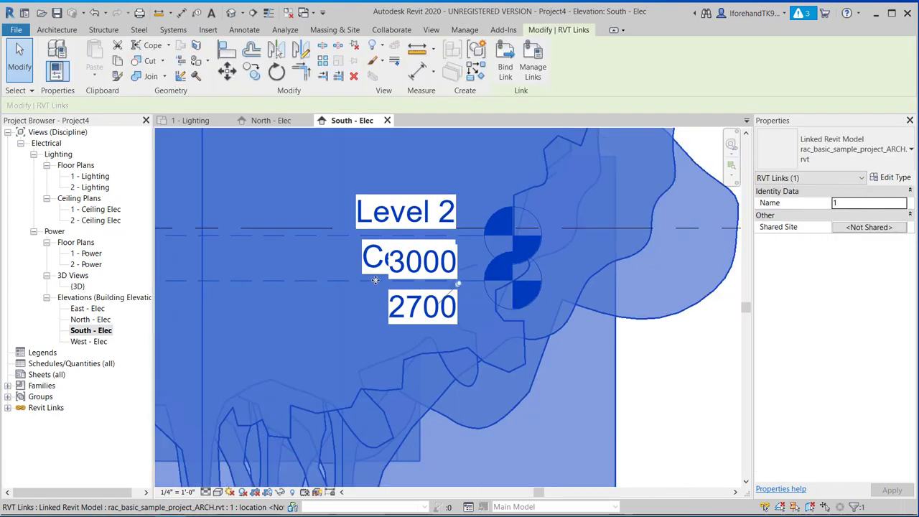
scroll(375, 280, down, 4)
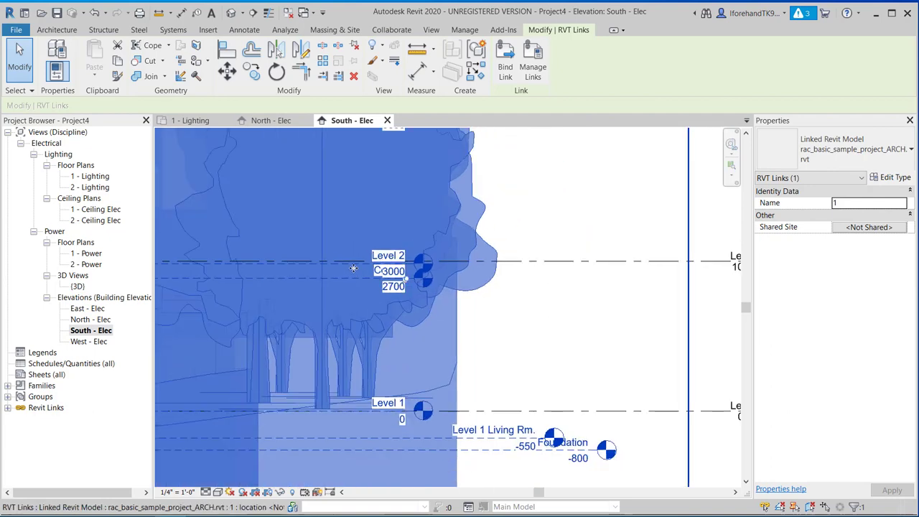
scroll(550, 286, down, 1)
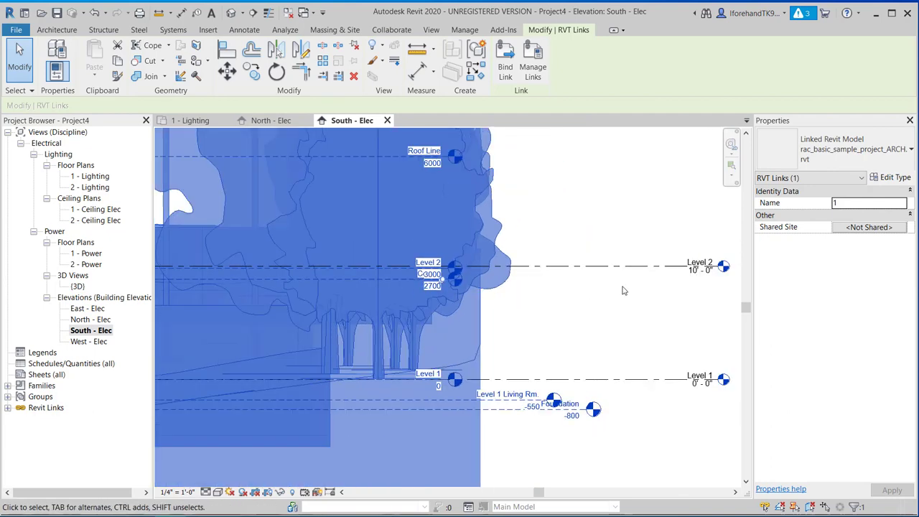
middle_drag(606, 281, 562, 253)
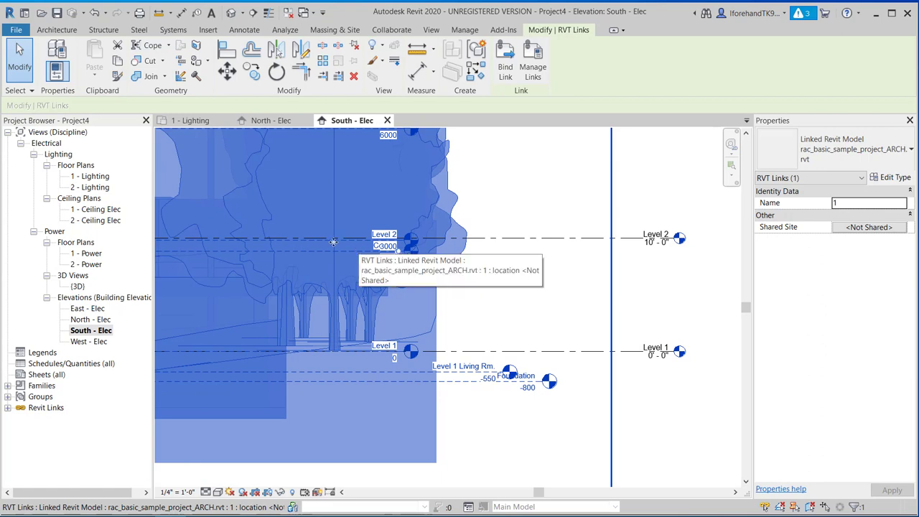
click(648, 260)
click(629, 239)
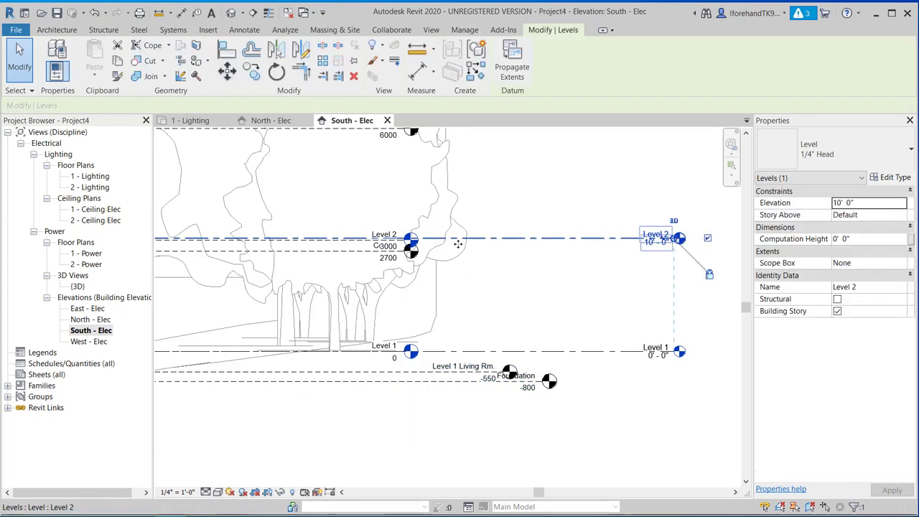
click(226, 50)
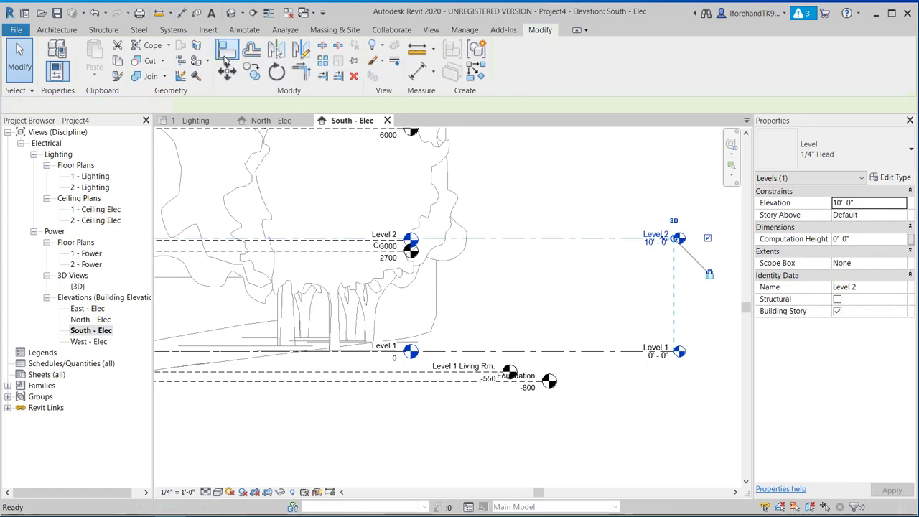
scroll(332, 246, up, 5)
click(332, 247)
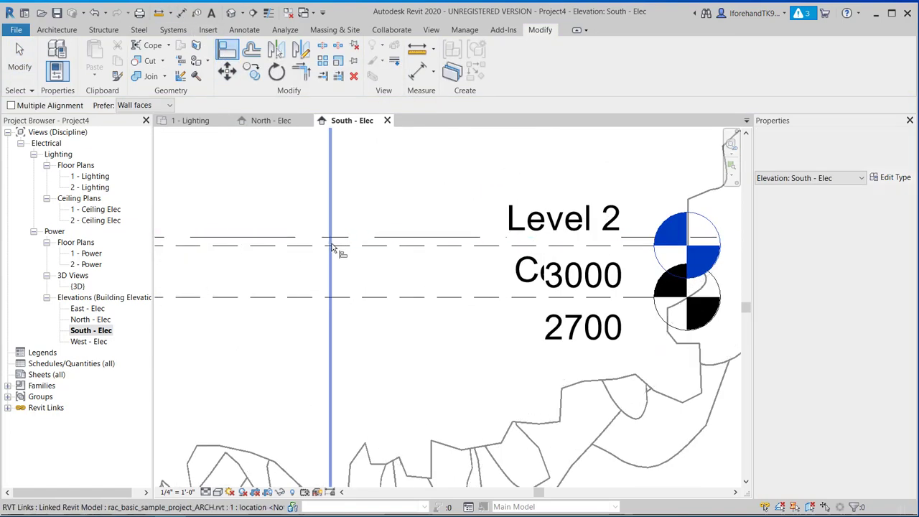
key(Escape)
key(Escape)
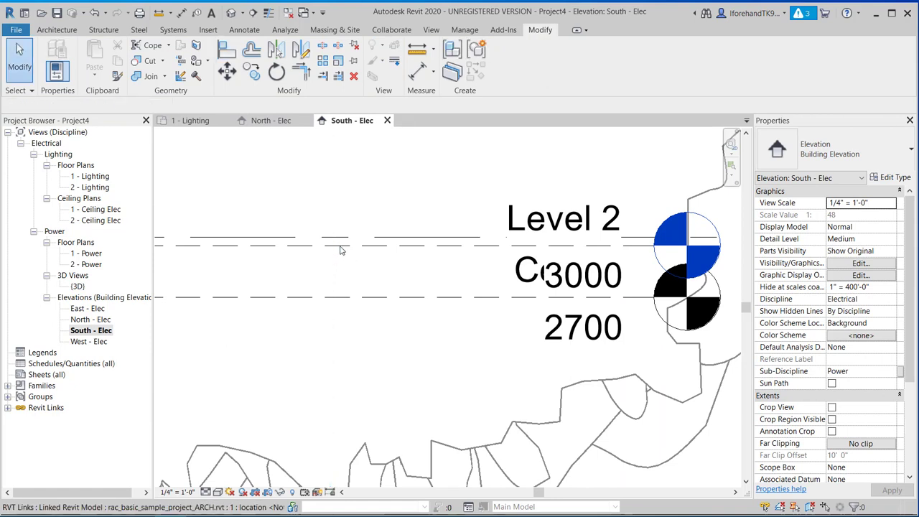
Step: Align the project's Level 2 line to the linked model's Level 2 line
click(227, 52)
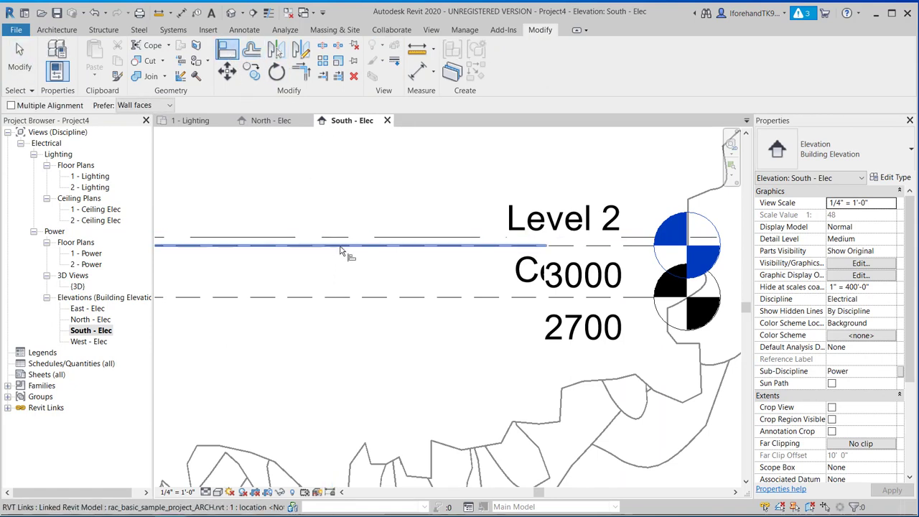
click(345, 247)
click(342, 239)
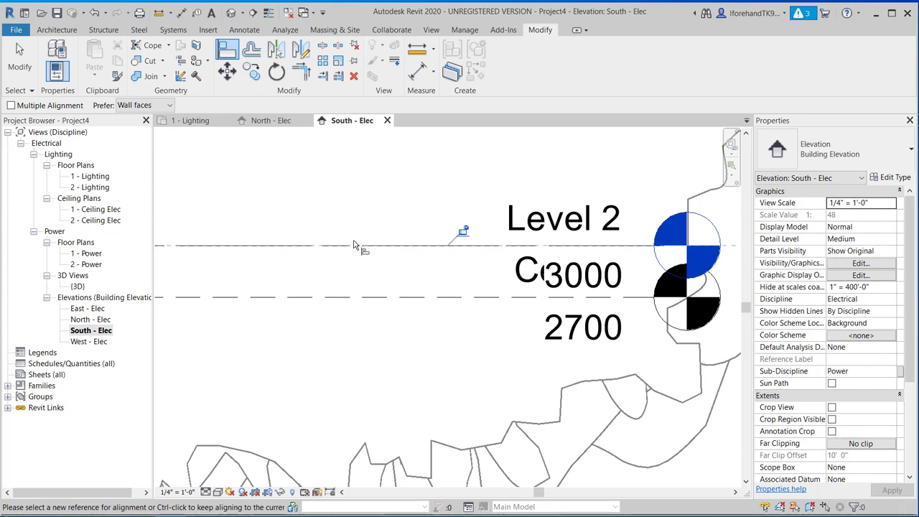
Step: Examine the linked model's Ceiling, Level 1 Living Rm. and Foundation levels against the project's own levels
scroll(353, 245, down, 5)
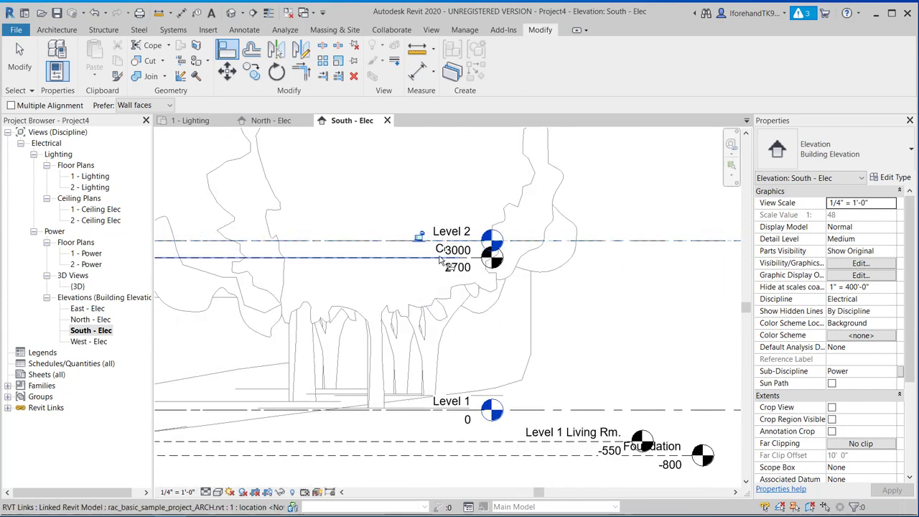
scroll(452, 265, up, 3)
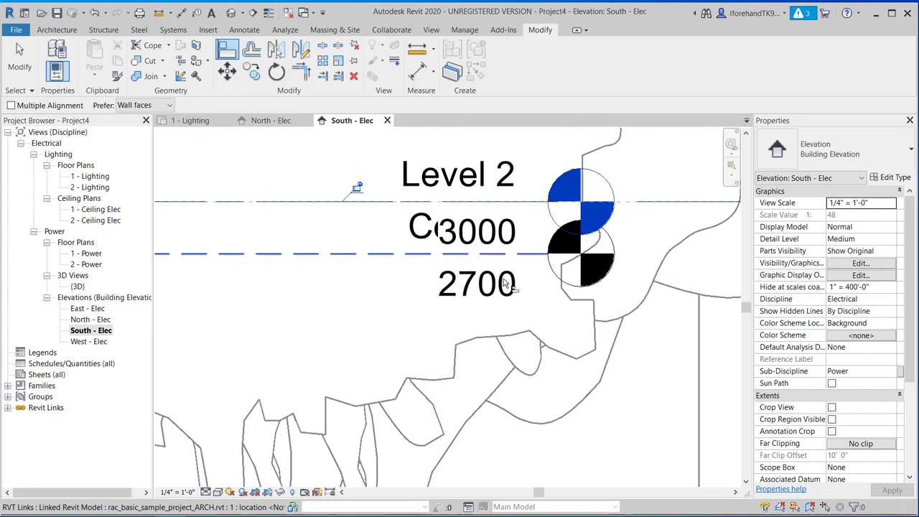
scroll(507, 279, down, 3)
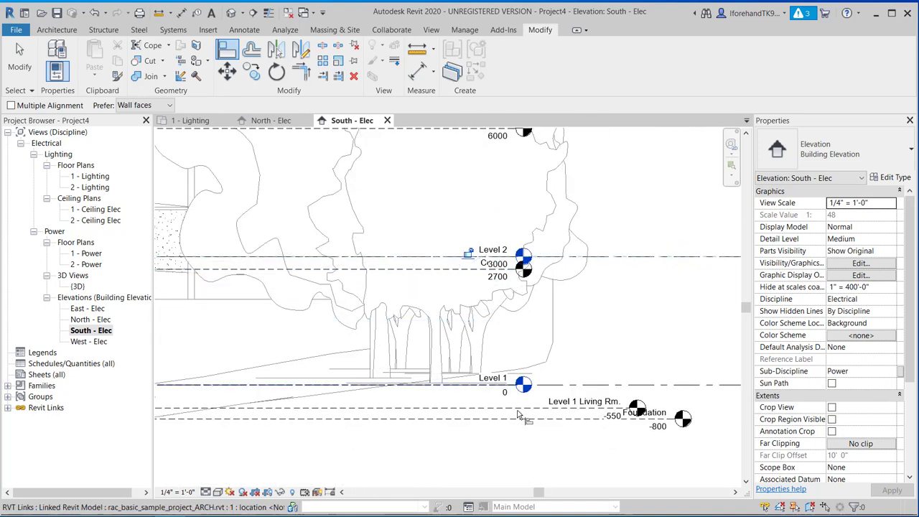
scroll(587, 418, up, 3)
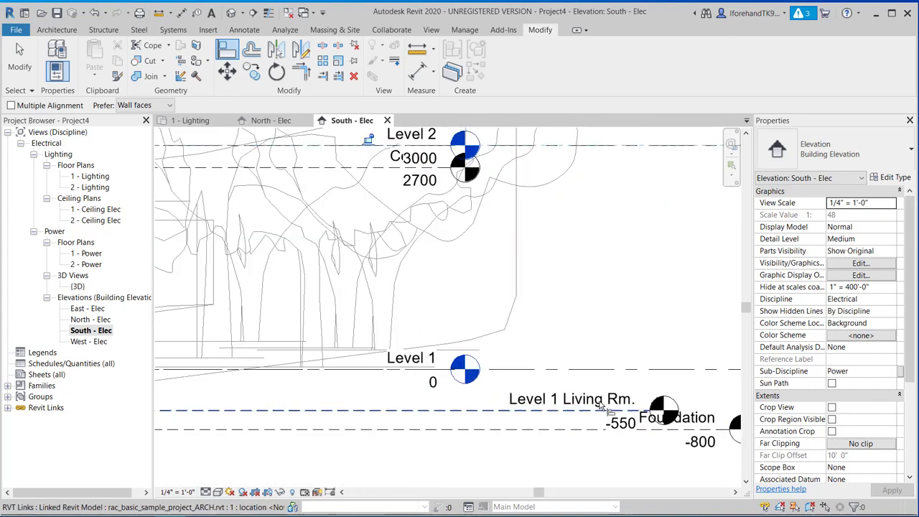
scroll(607, 418, down, 1)
scroll(634, 407, up, 1)
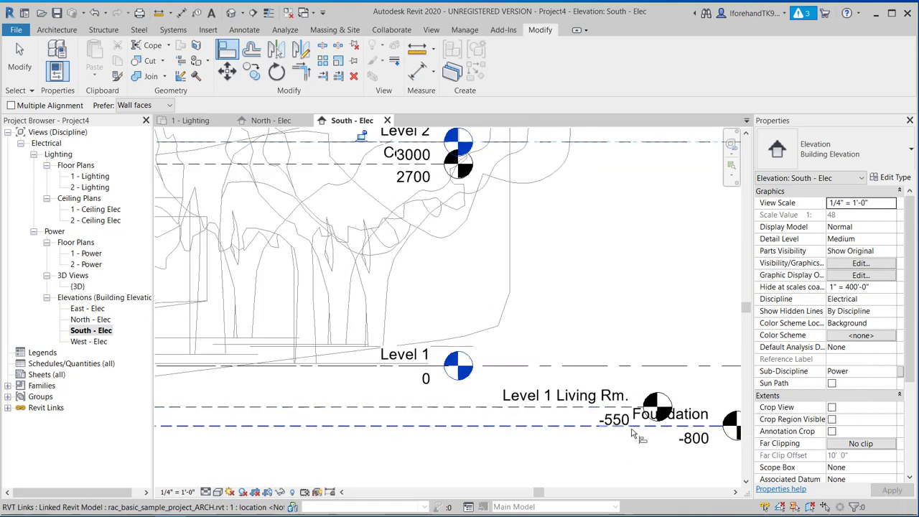
Step: Compare the project's Level 1 and Level 2 lines with the linked model's Level 1 Living Rm. and Foundation levels
scroll(622, 420, down, 3)
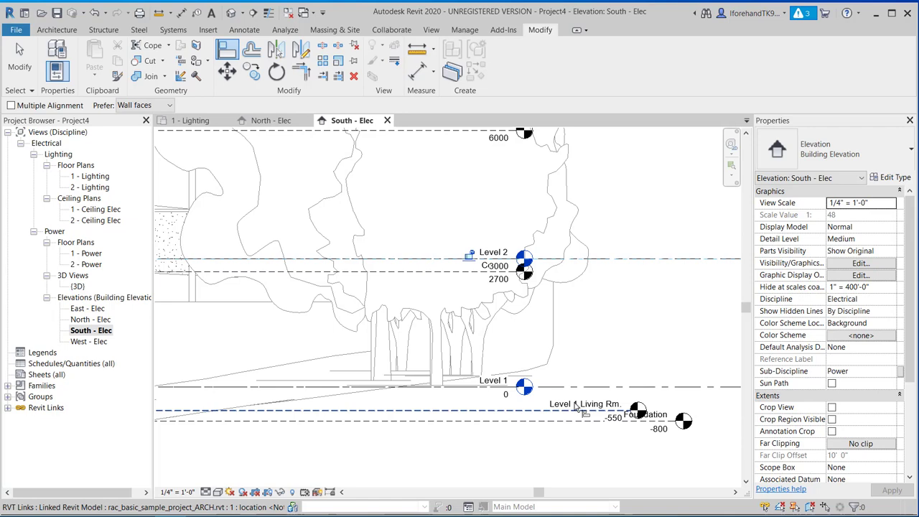
scroll(577, 407, down, 2)
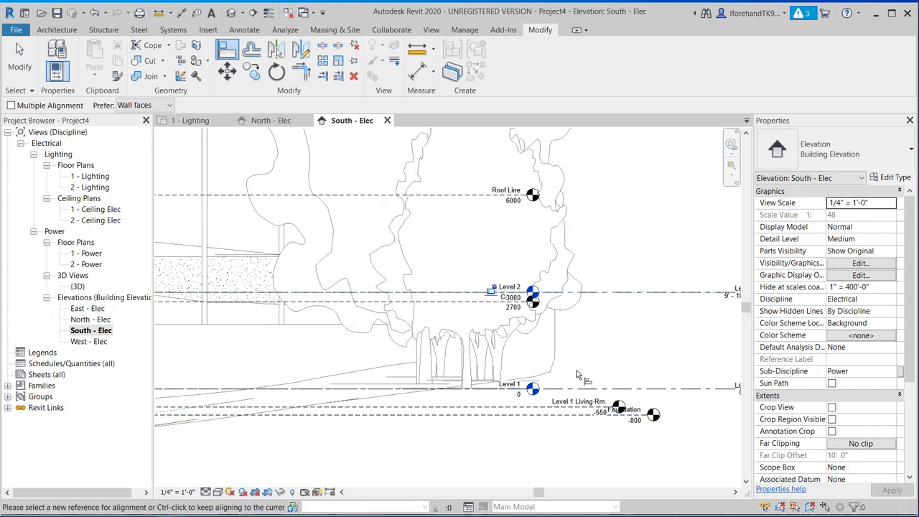
scroll(576, 373, down, 2)
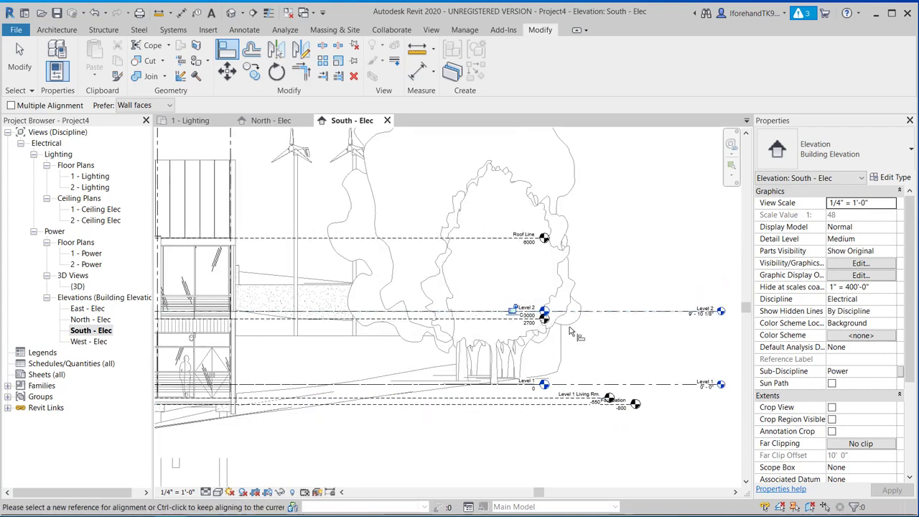
middle_drag(570, 330, 503, 324)
scroll(554, 366, up, 2)
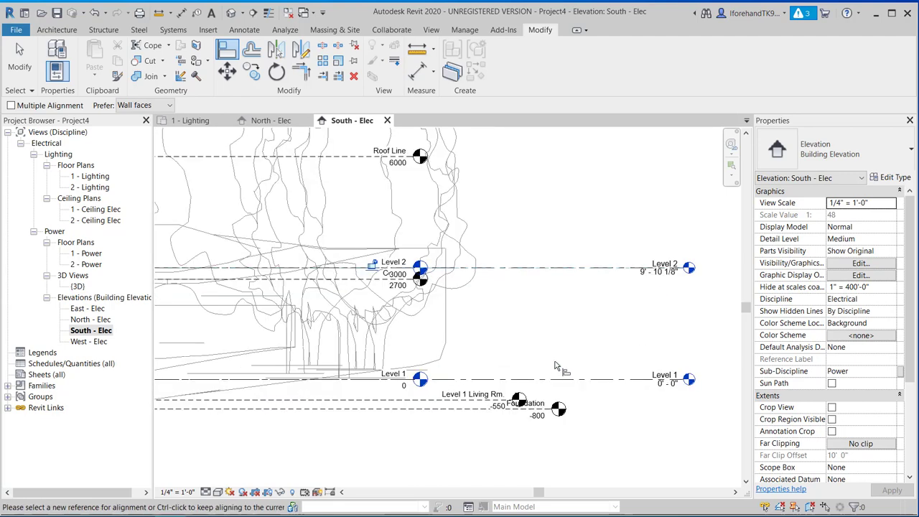
scroll(456, 367, up, 3)
scroll(440, 330, down, 2)
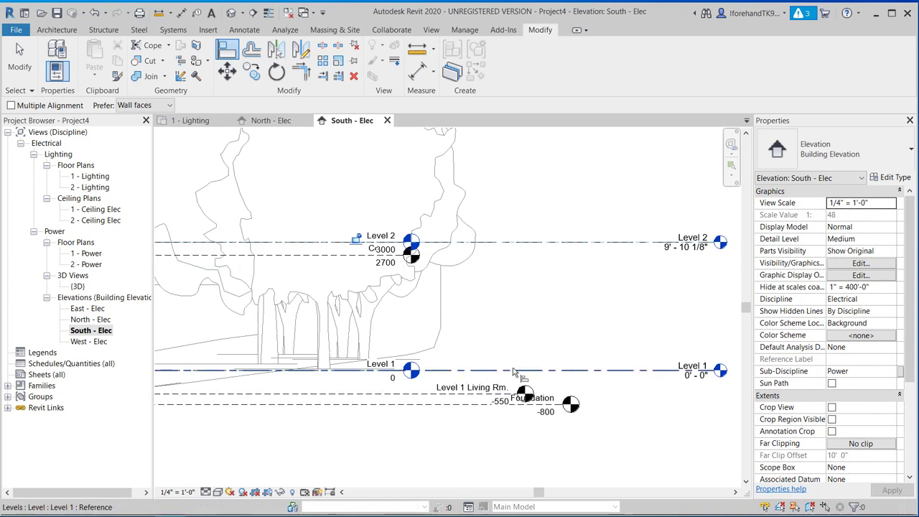
scroll(546, 362, down, 1)
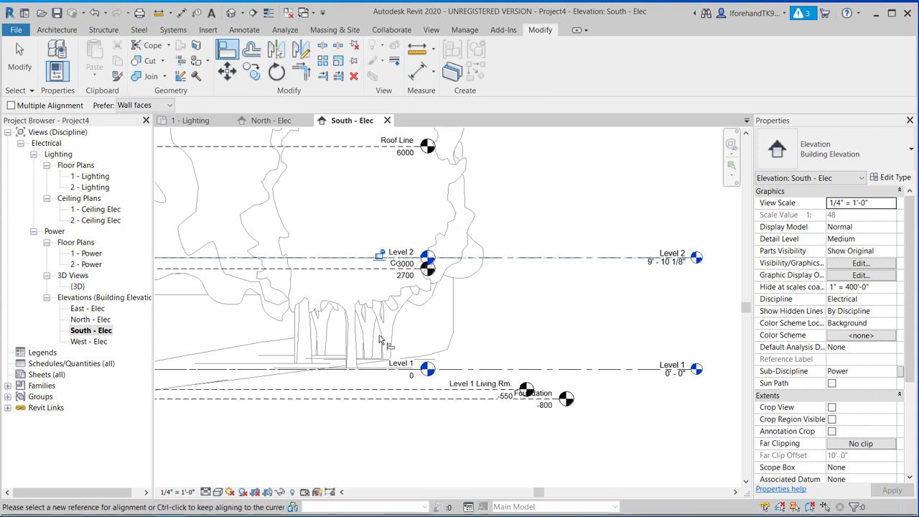
click(343, 313)
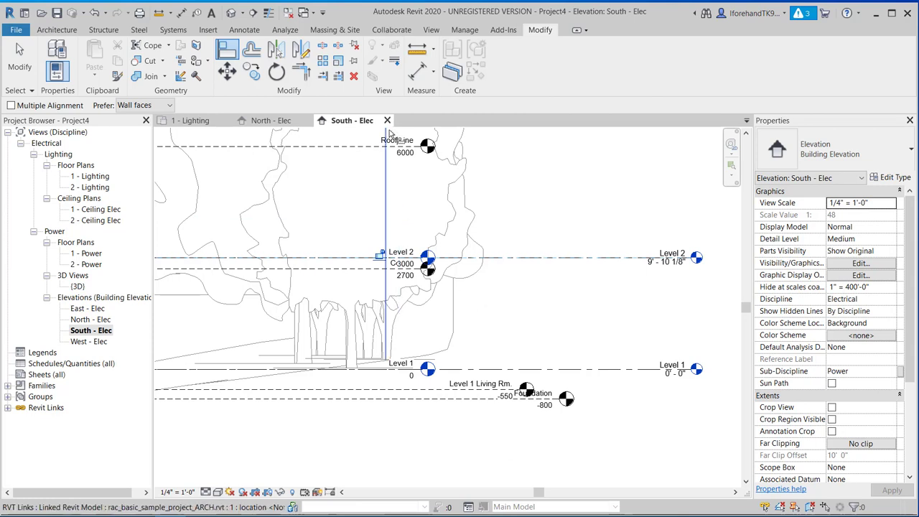
click(392, 30)
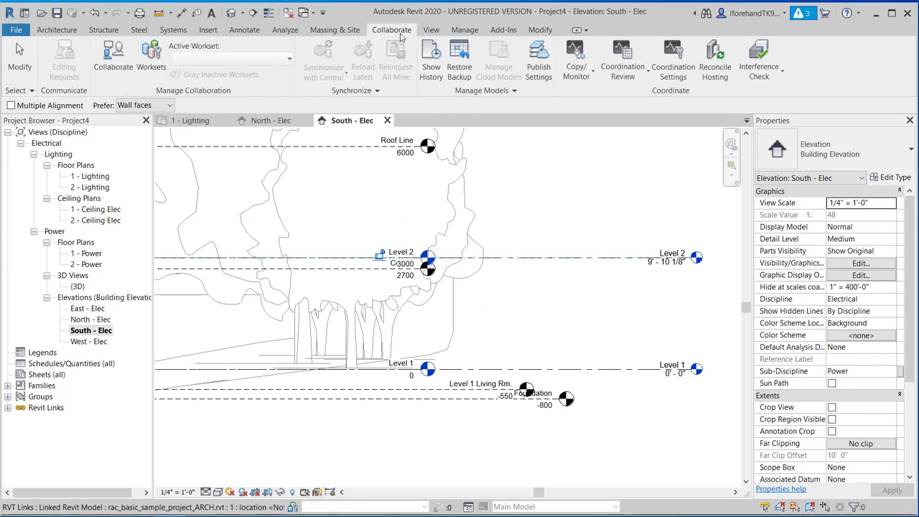
click(473, 391)
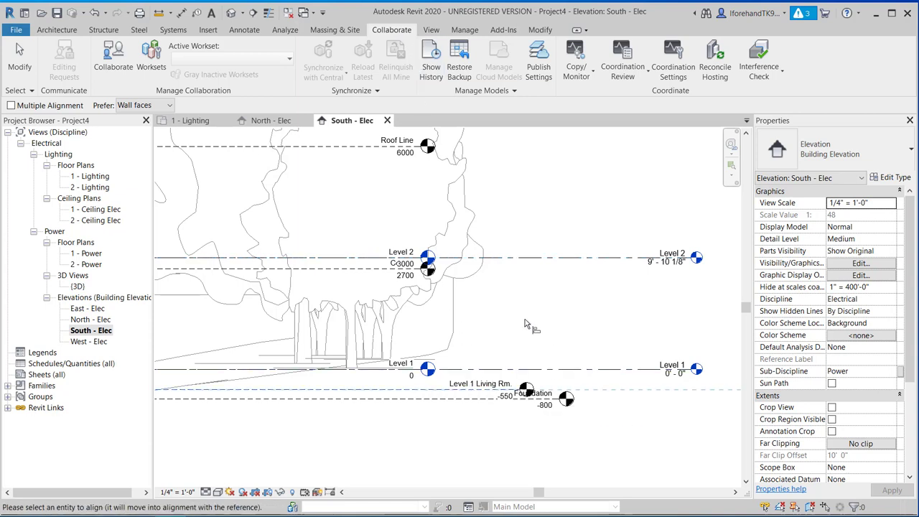
key(Escape)
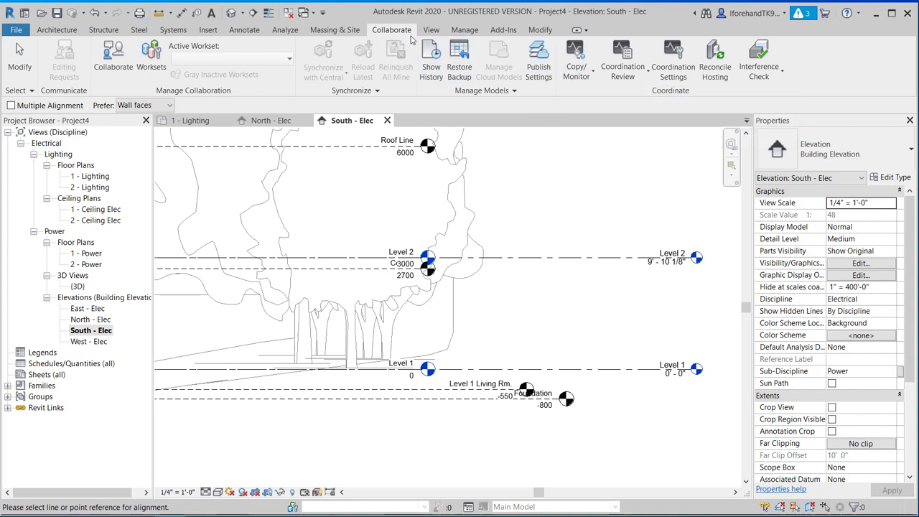
click(586, 69)
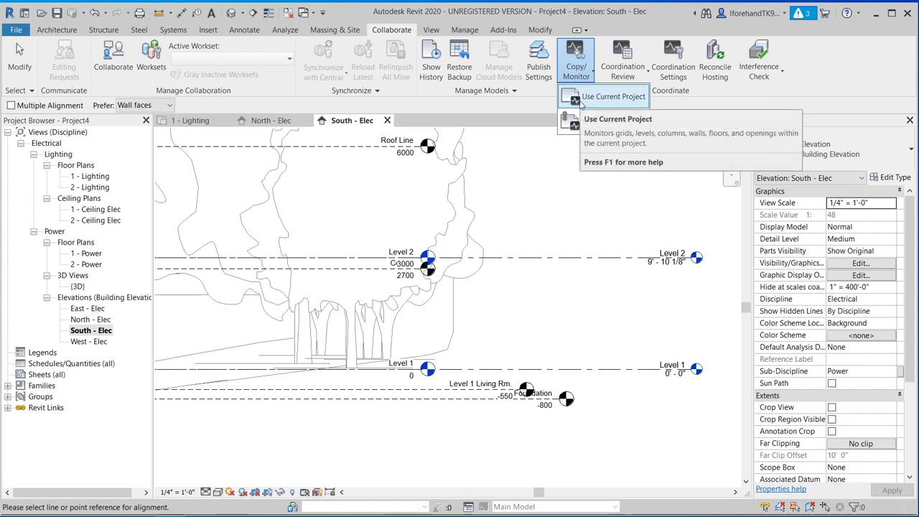
click(581, 99)
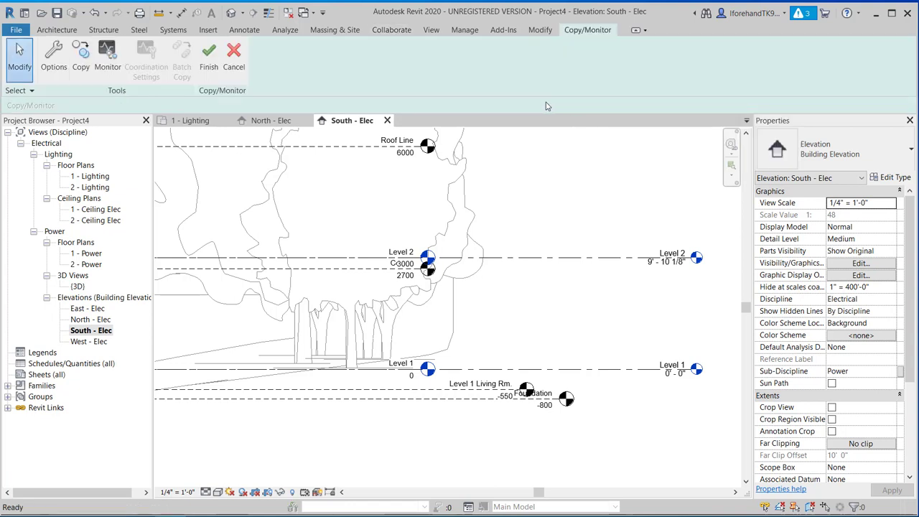
click(81, 58)
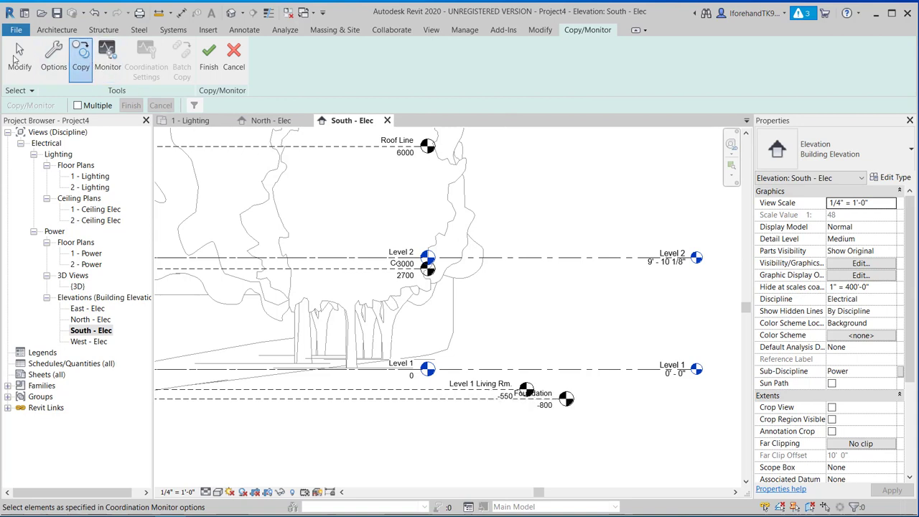
click(224, 49)
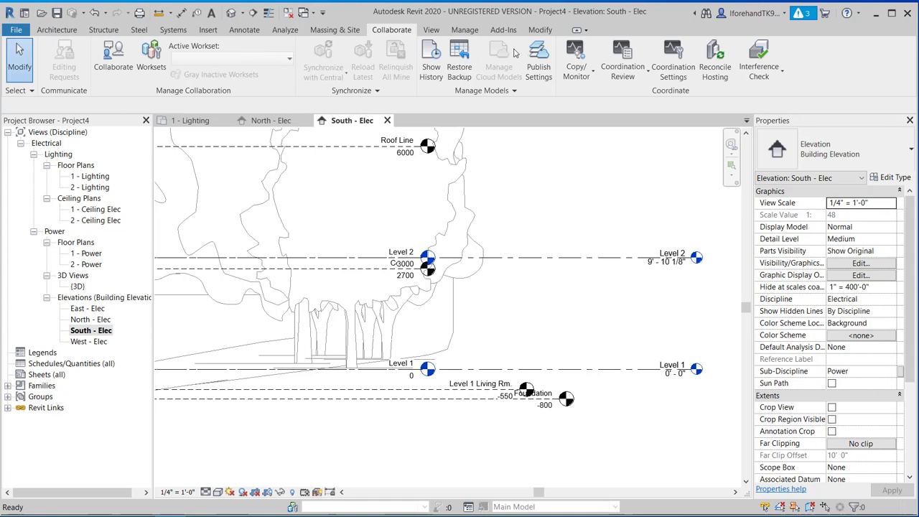
Step: Copy the Level 1 Living Rm. level from the linked architectural model into the project with Copy/Monitor and finish
click(578, 63)
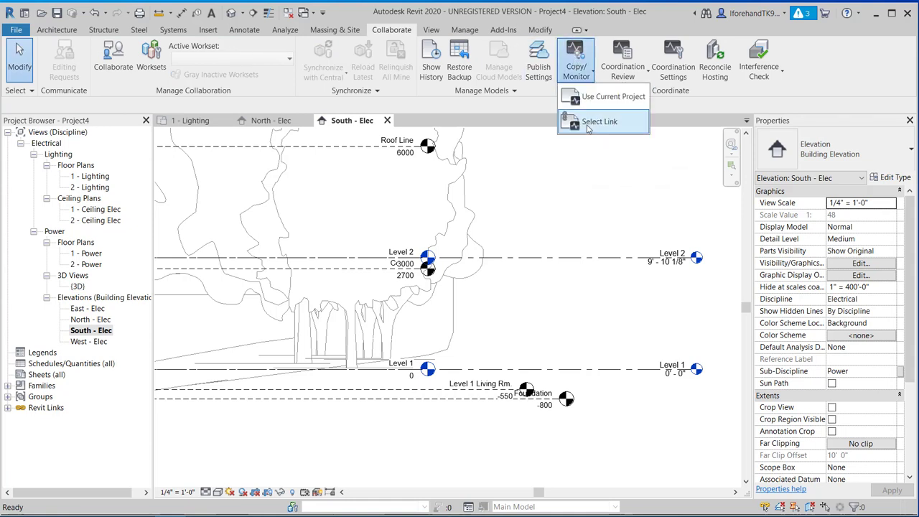
click(585, 125)
click(484, 379)
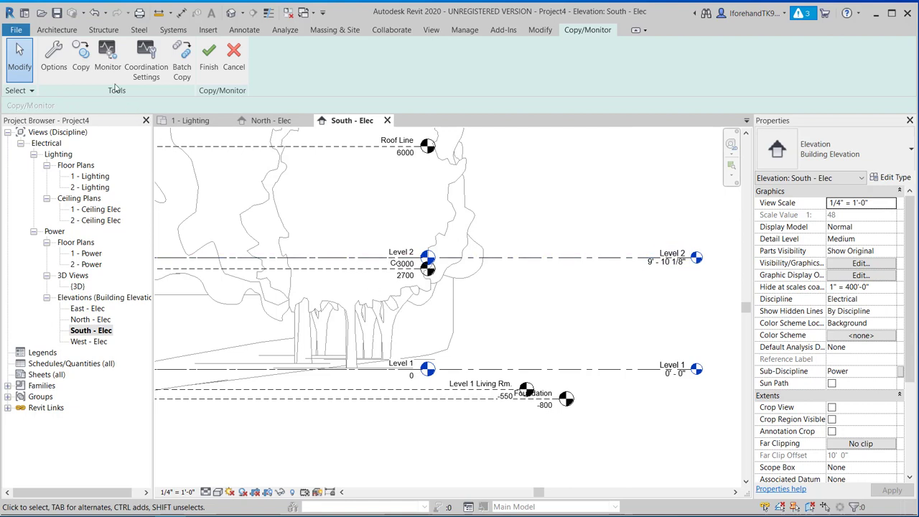
click(81, 56)
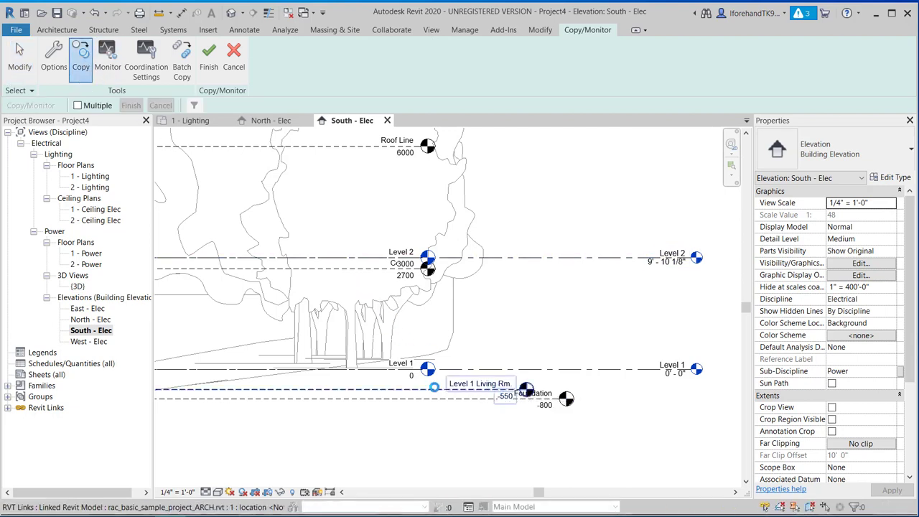
click(426, 396)
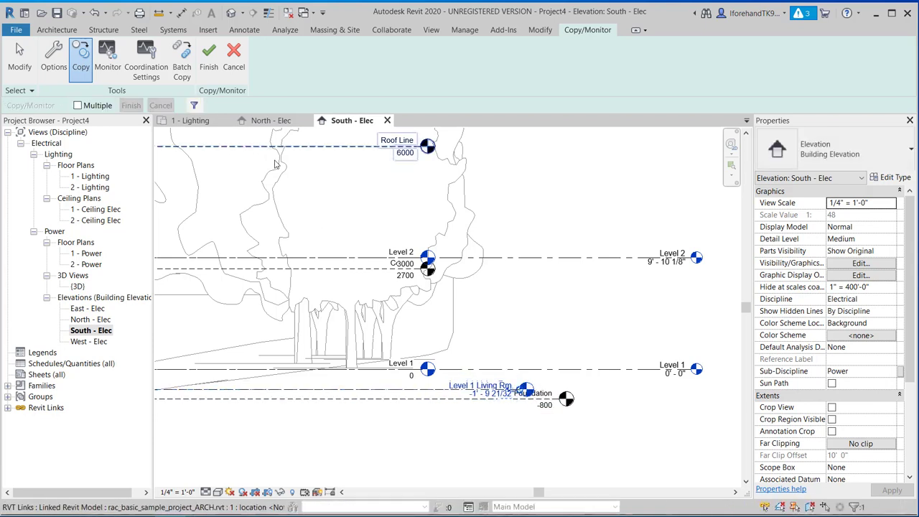
click(209, 54)
Step: Try extending the copied Level 1 Living Rm. line past the linked level heads, selecting the link to compare the two
drag(524, 390, 690, 390)
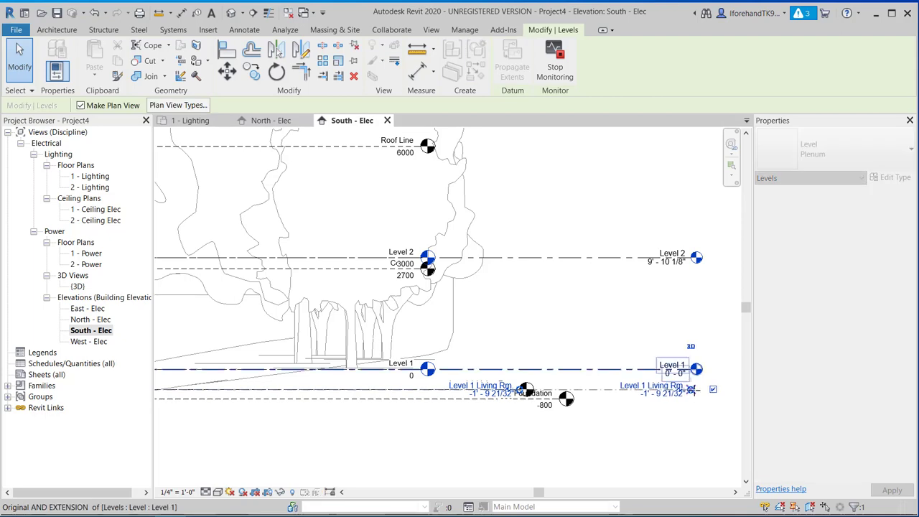
click(651, 433)
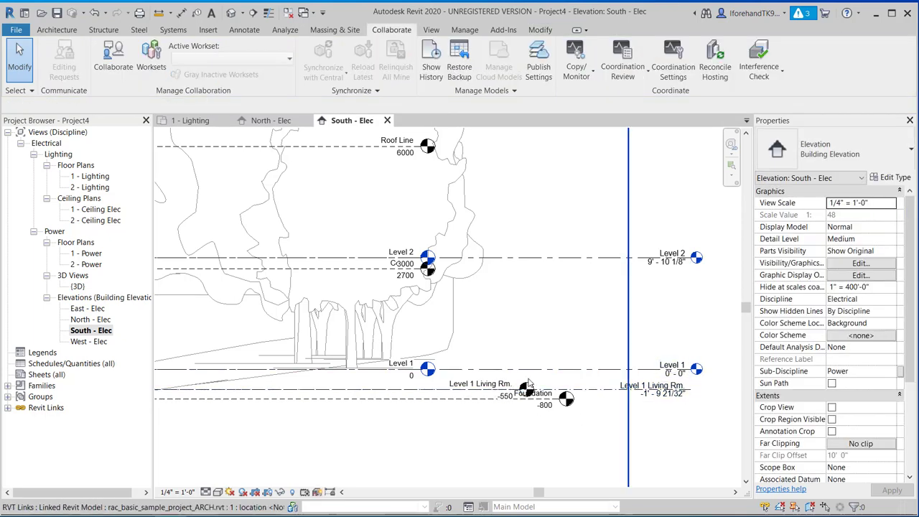
click(544, 412)
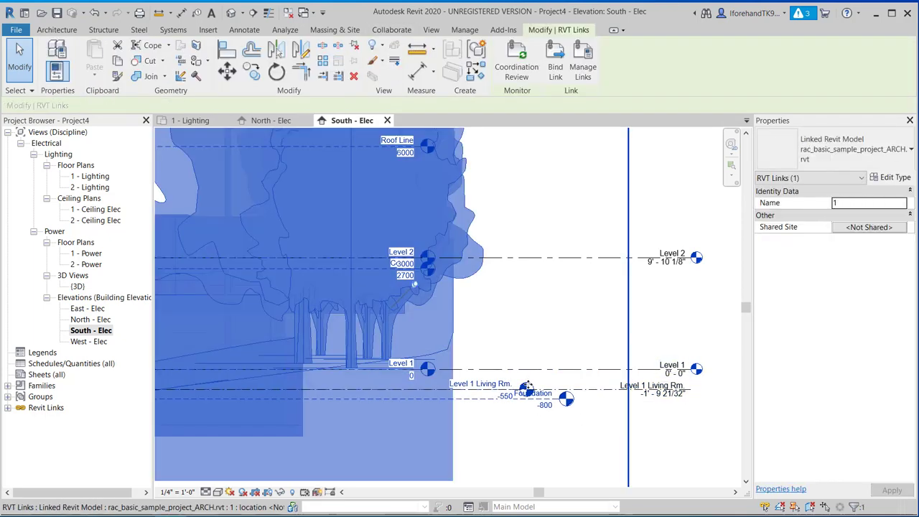
click(495, 441)
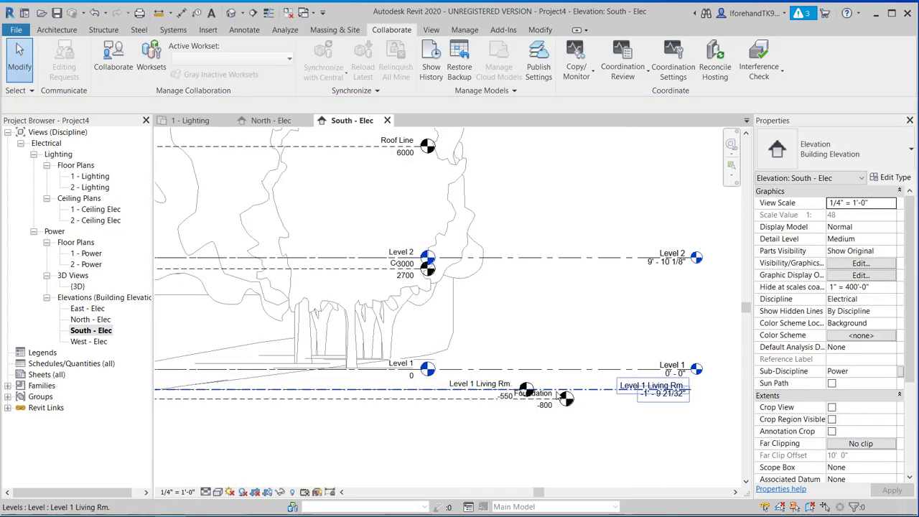
click(520, 388)
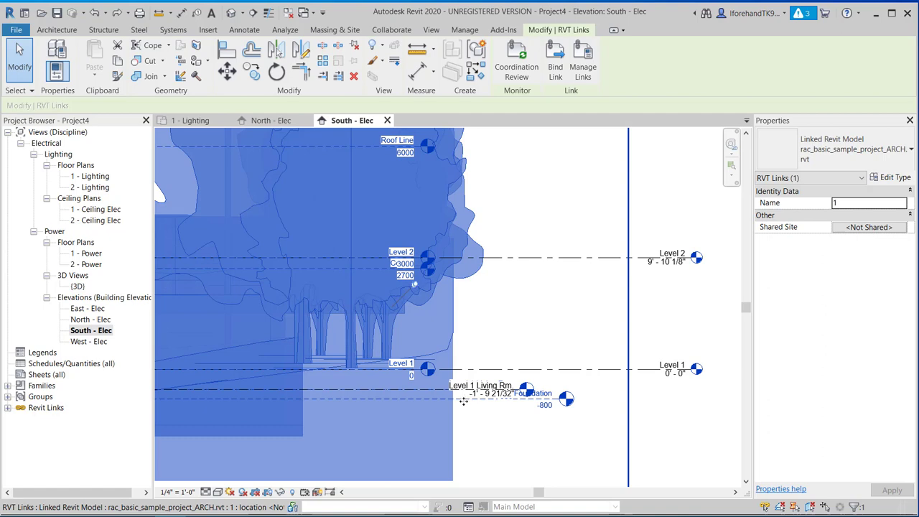
key(Escape)
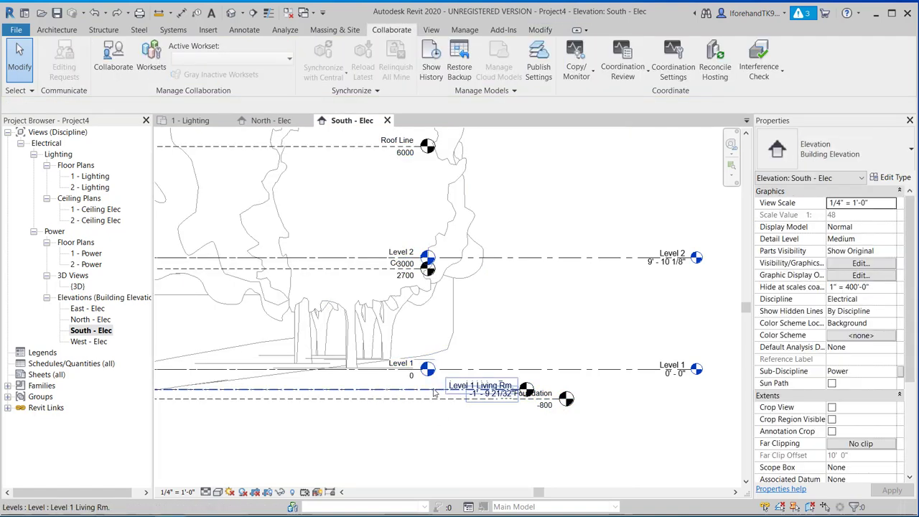
Step: Extend the copied Level 1 Living Rm. level line so its head lines up with the project's Level 1 and Level 2 heads
click(438, 389)
drag(523, 392, 694, 400)
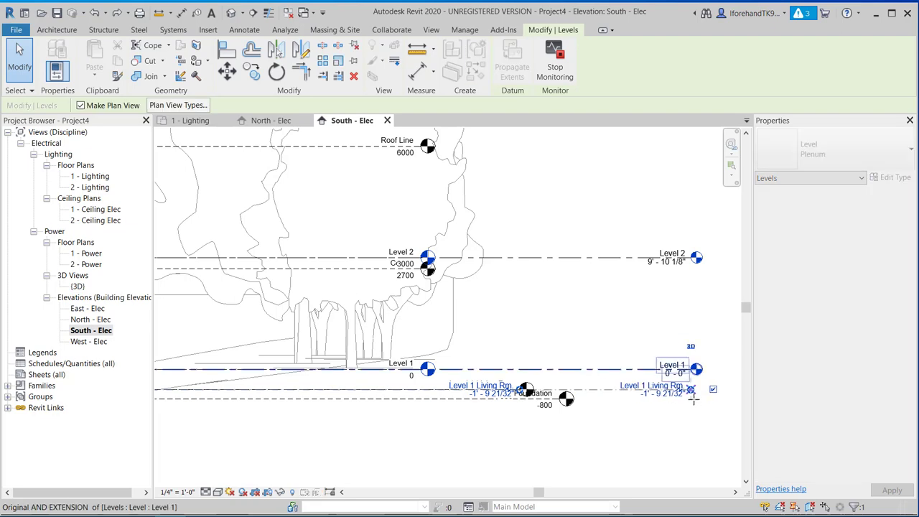
key(Escape)
click(629, 416)
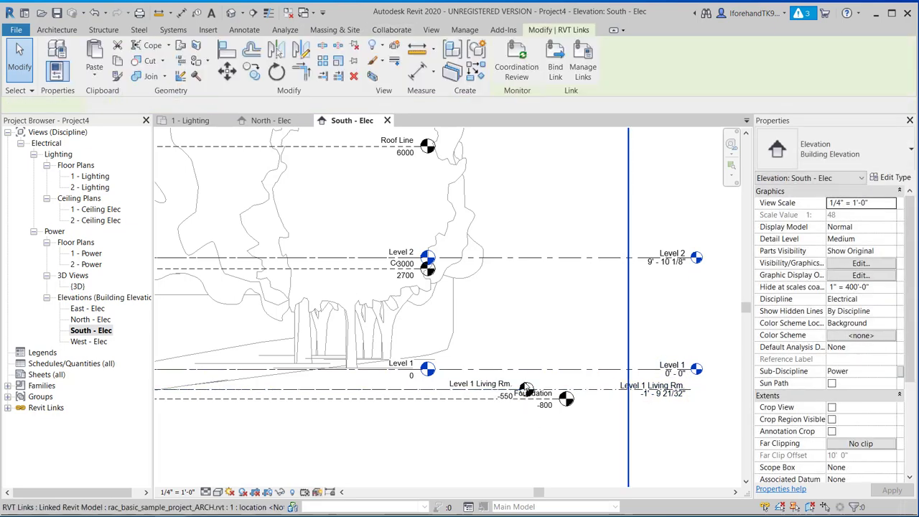
key(Escape)
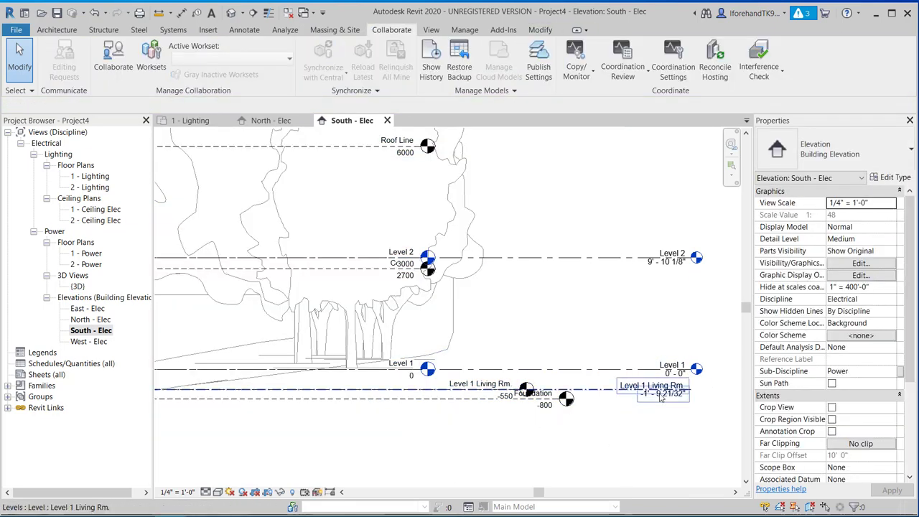
click(652, 394)
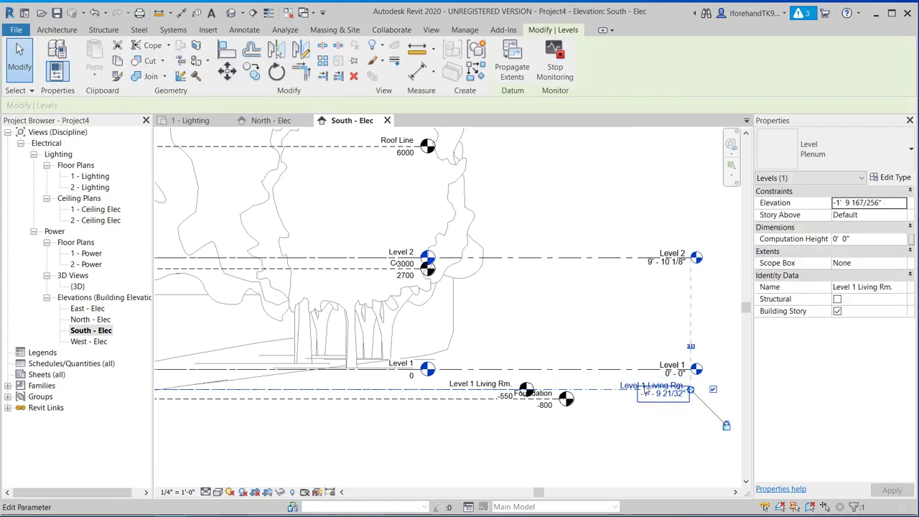
click(655, 440)
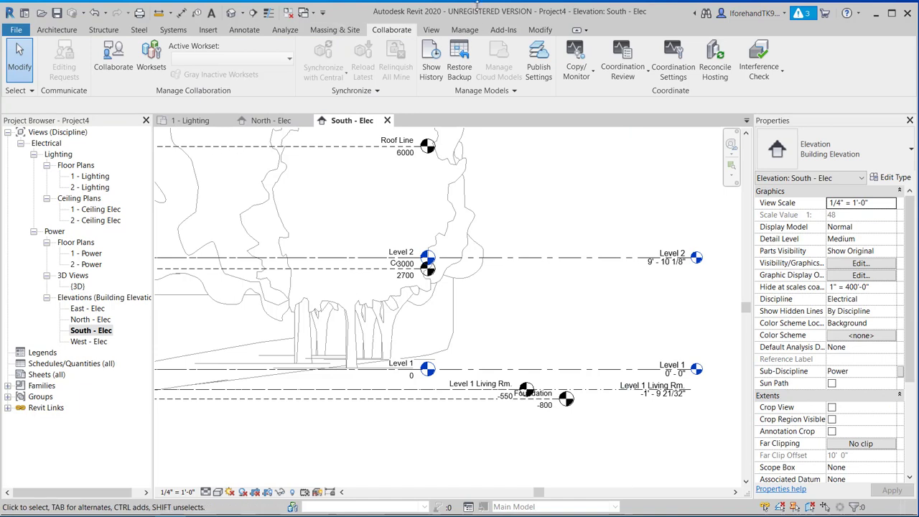
Step: Create a new floor plan view for the Level 1 Living Rm. level, keeping existing views unduplicated
click(503, 30)
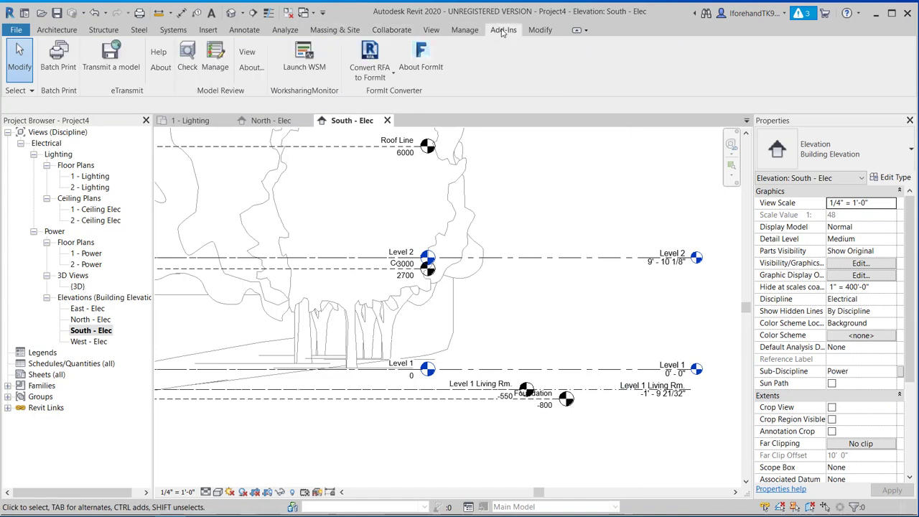
click(459, 30)
click(432, 30)
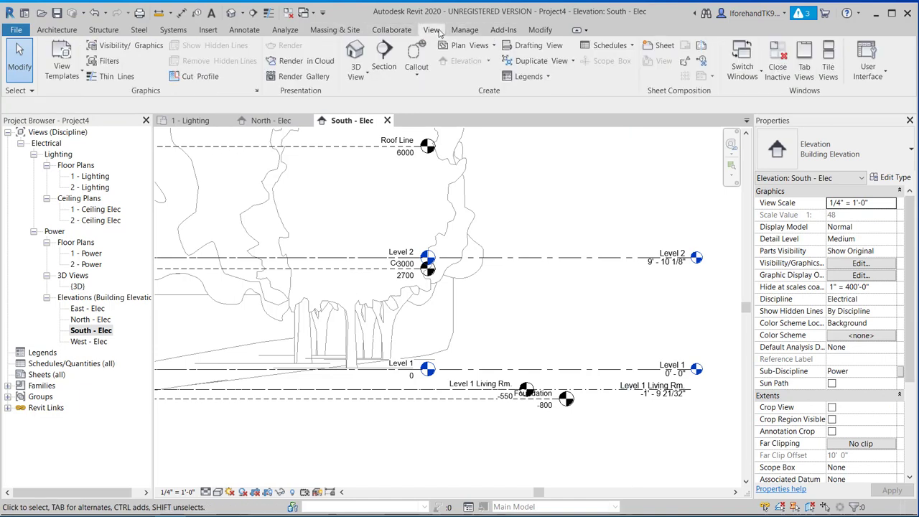
click(494, 46)
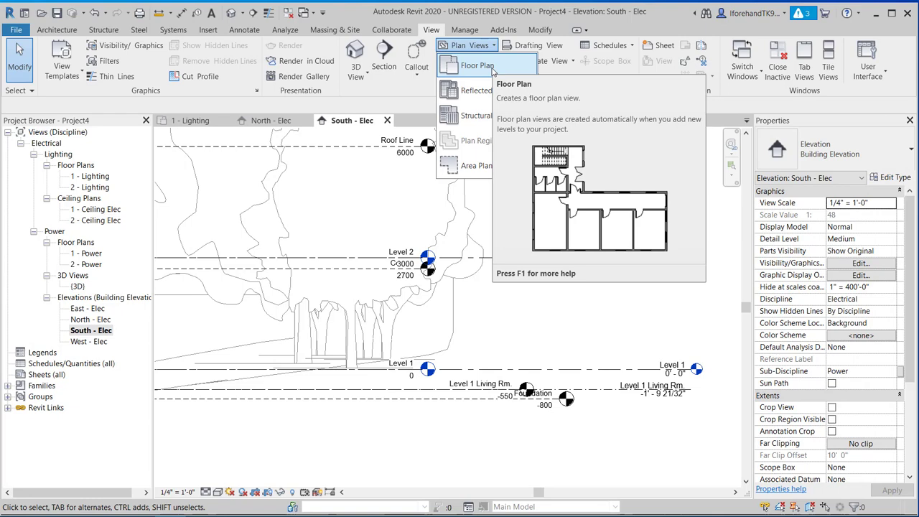
click(492, 69)
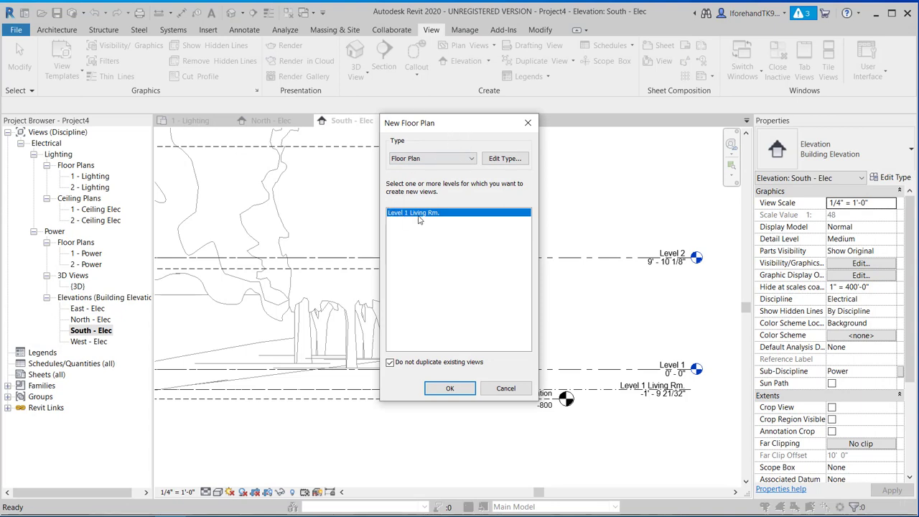
click(445, 392)
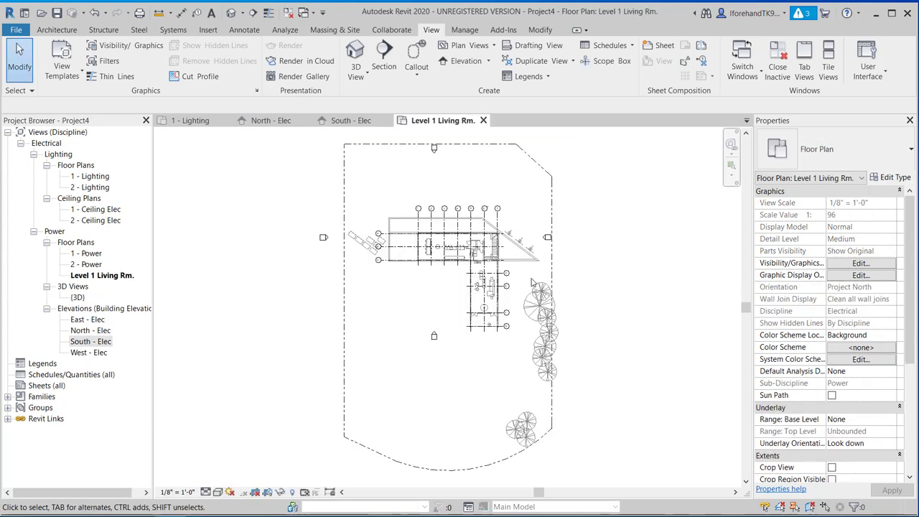
scroll(532, 282, up, 5)
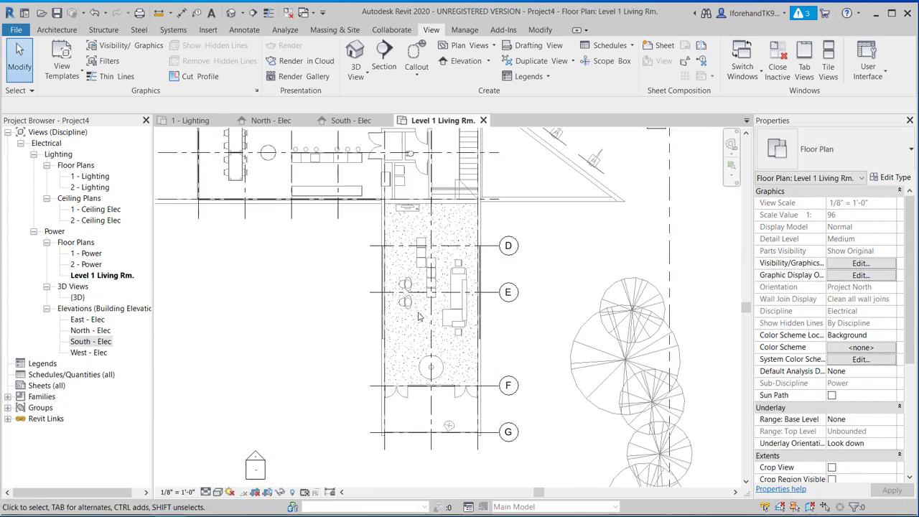
Step: Compare the living room area in the Level 1 Living Rm. floor plan with the same area in the 1 - Power plan
scroll(420, 318, up, 3)
scroll(420, 317, down, 1)
middle_drag(417, 313, 435, 325)
scroll(411, 148, up, 5)
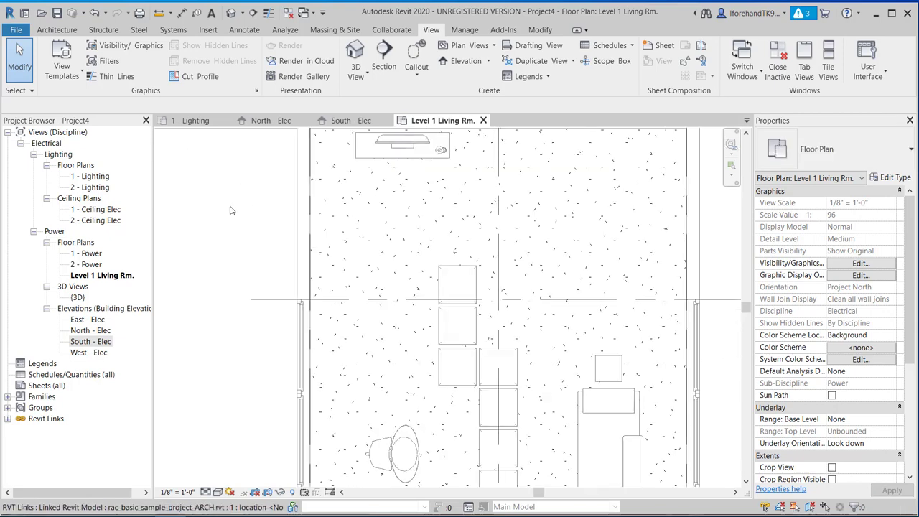
double_click(86, 253)
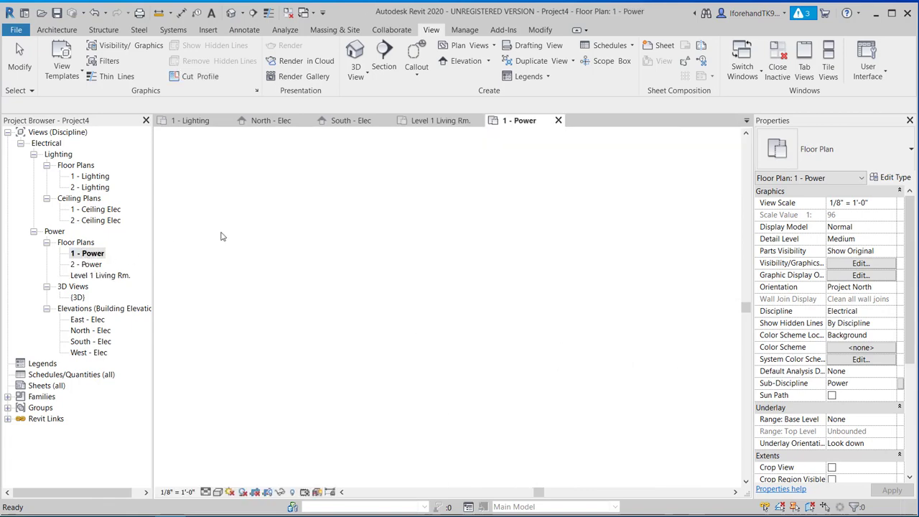
middle_drag(392, 369, 392, 230)
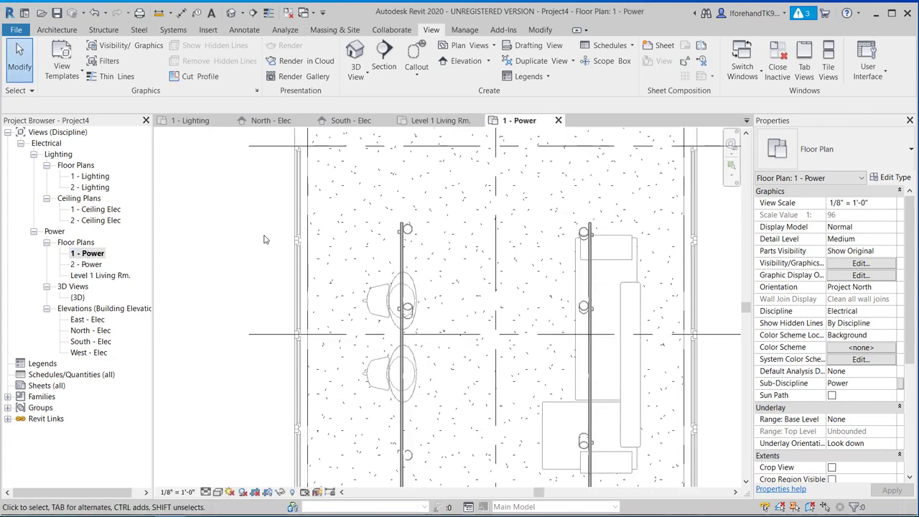
double_click(94, 276)
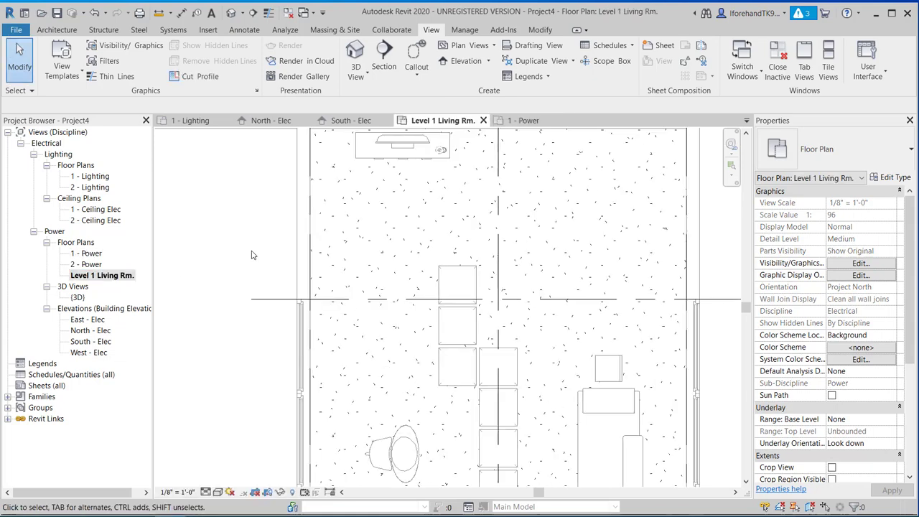
scroll(381, 270, down, 4)
middle_drag(381, 270, 397, 234)
scroll(396, 233, down, 3)
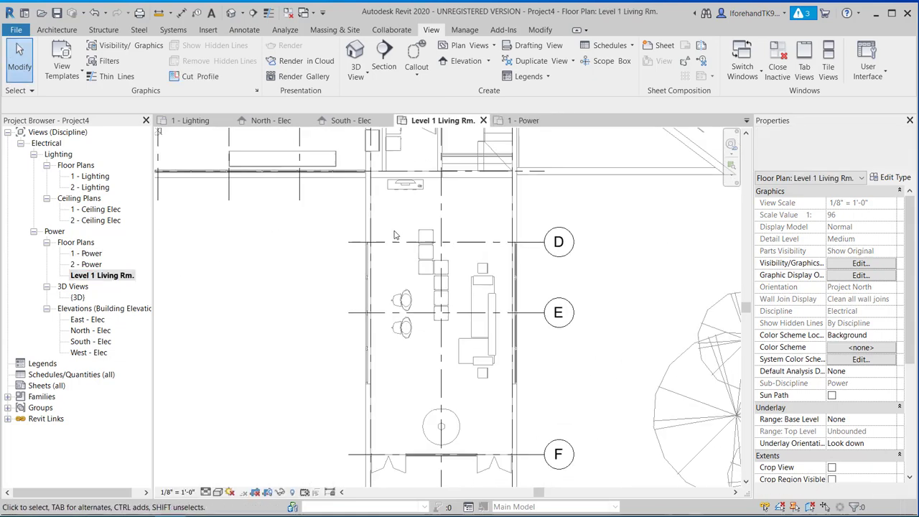
scroll(386, 241, down, 2)
middle_drag(398, 269, 452, 279)
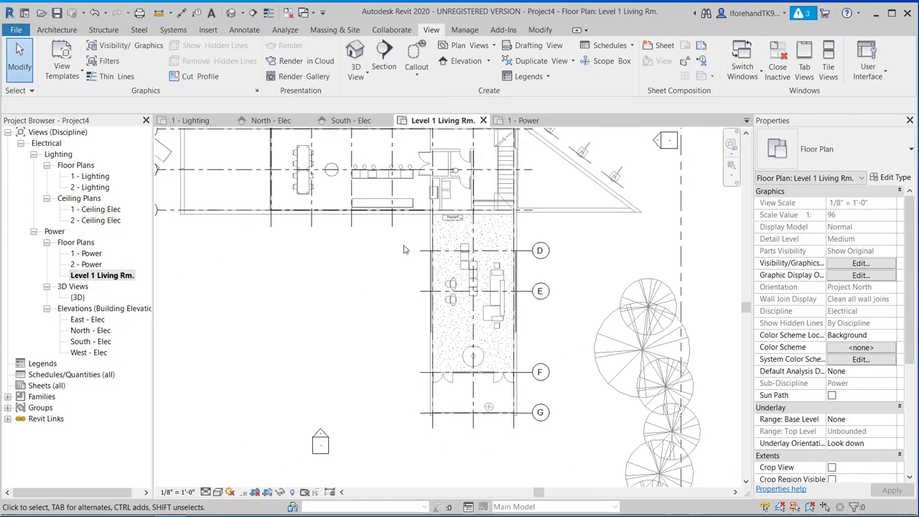
middle_drag(459, 247, 488, 278)
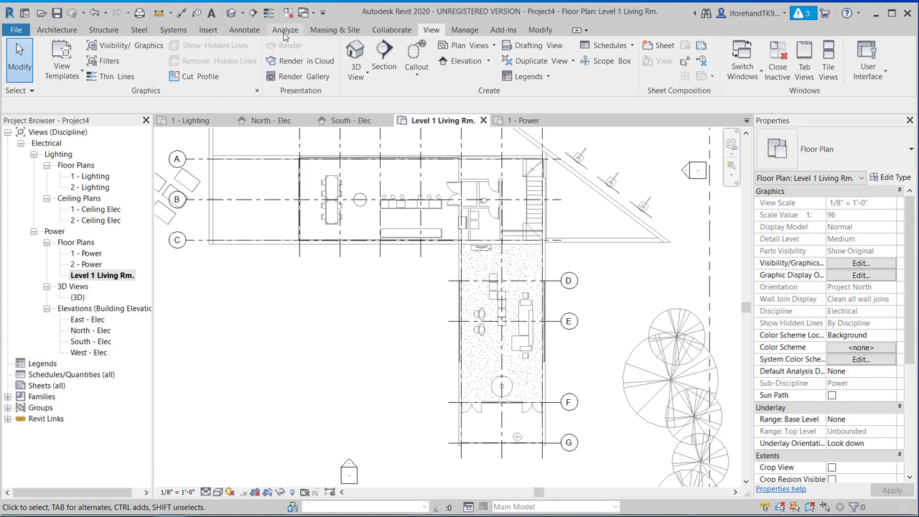
Step: Place tagged spaces automatically in all enclosed areas of the Level 1 Living Rm. plan, with an 8' 0" upper offset
click(248, 30)
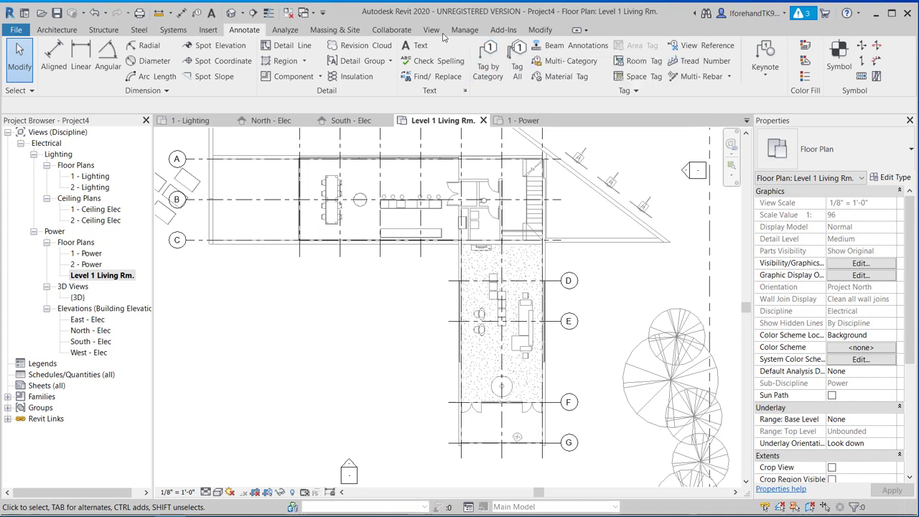
click(285, 31)
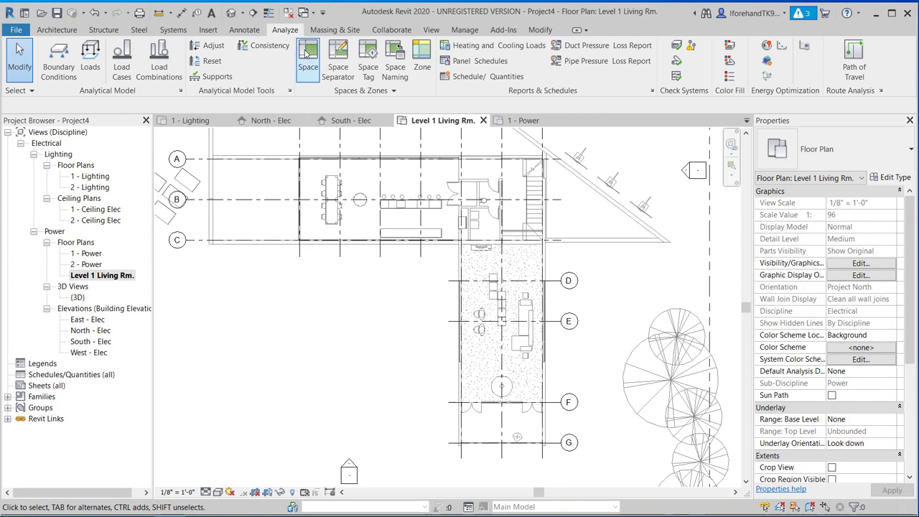
click(308, 52)
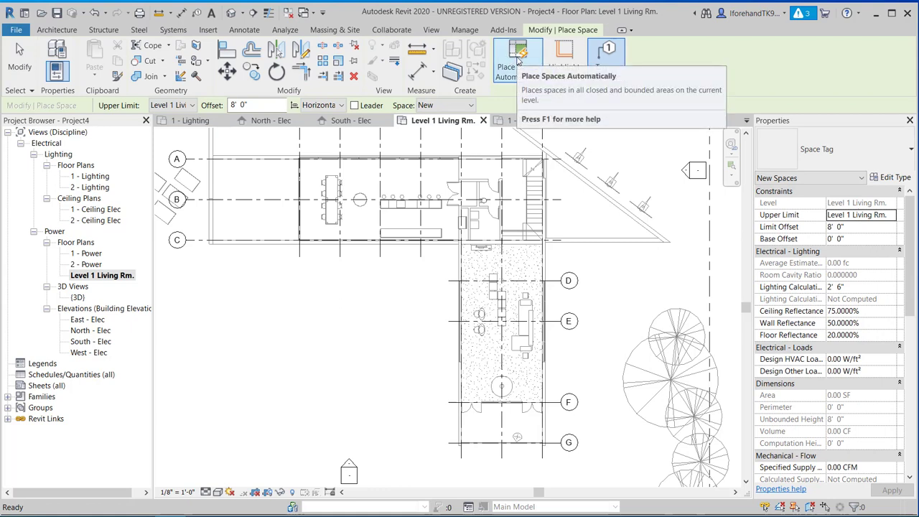
click(515, 61)
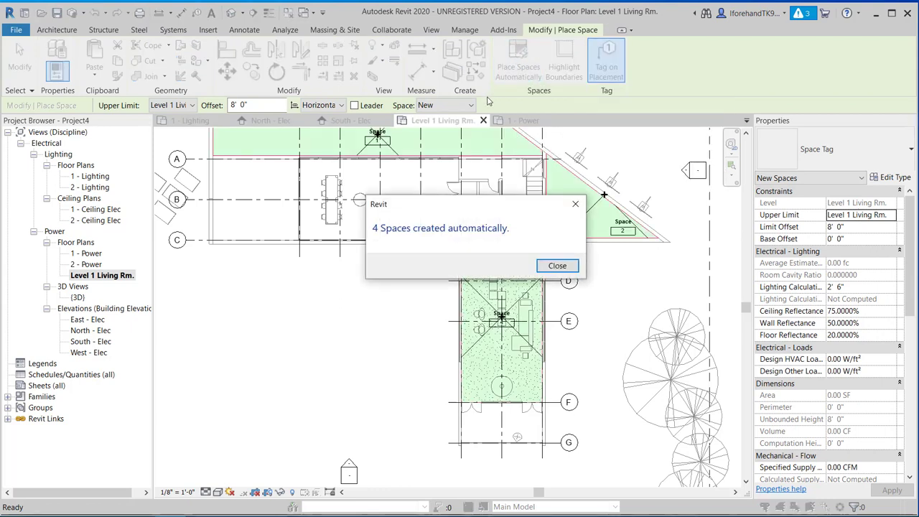
click(557, 266)
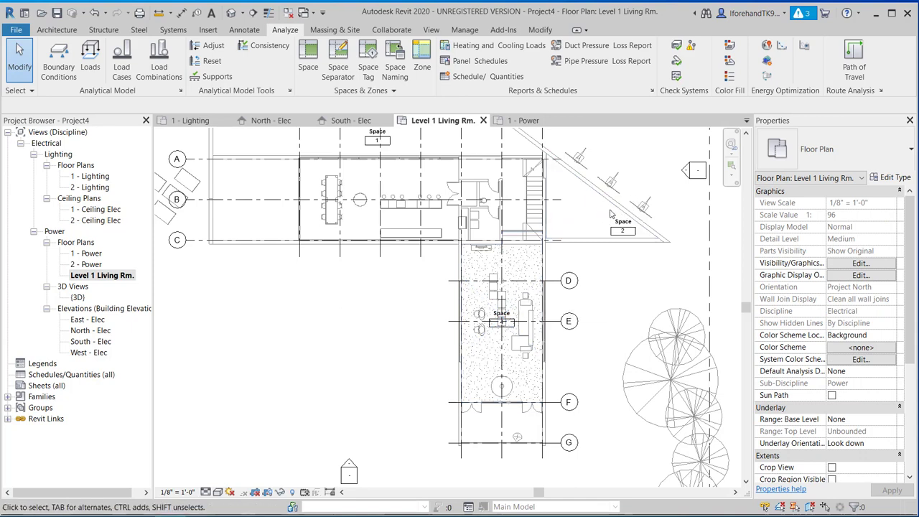
scroll(601, 206, down, 1)
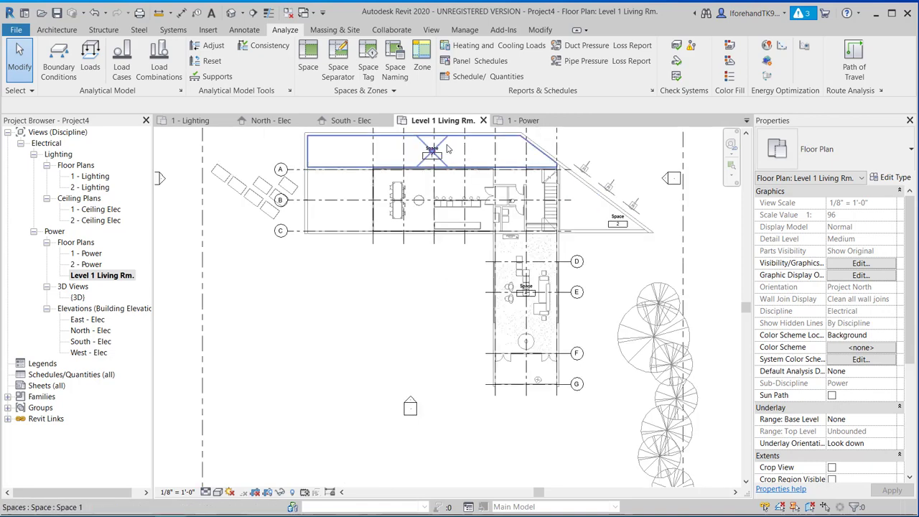
Step: Place tagged spaces automatically in all enclosed areas of the 1 - Power plan, with an 8' 0" upper offset
double_click(85, 254)
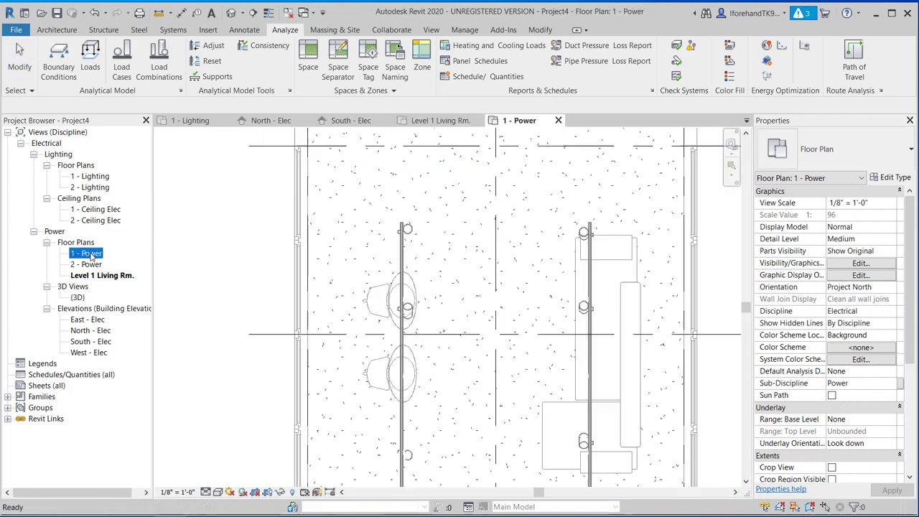
click(308, 58)
click(521, 63)
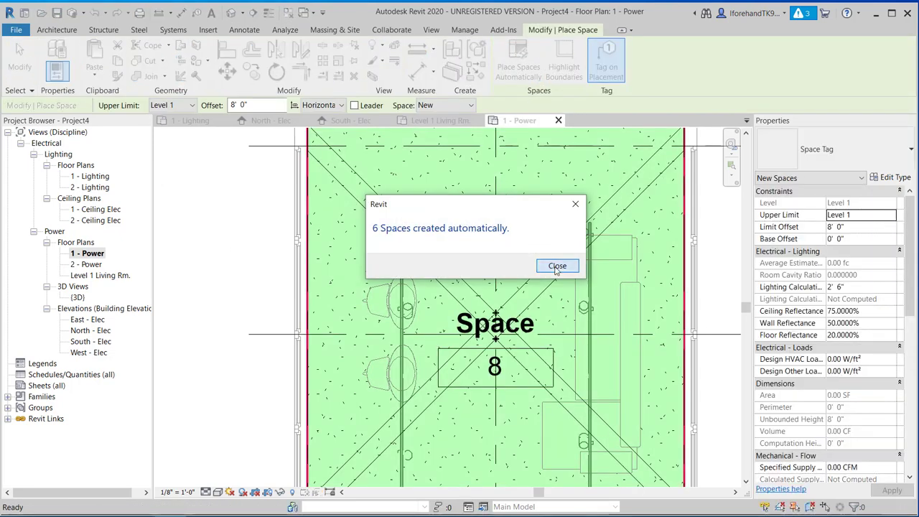
click(558, 265)
key(Escape)
key(Escape)
scroll(542, 268, down, 2)
scroll(542, 267, down, 3)
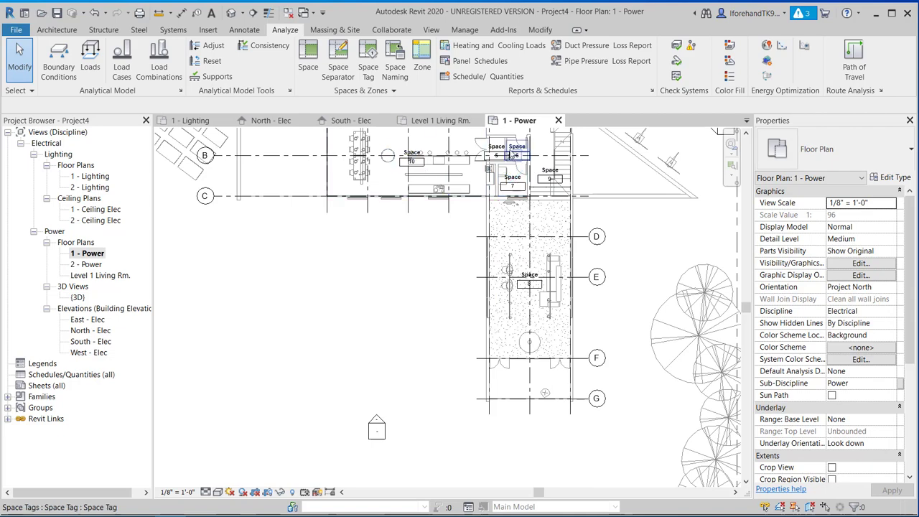
middle_drag(416, 212, 447, 317)
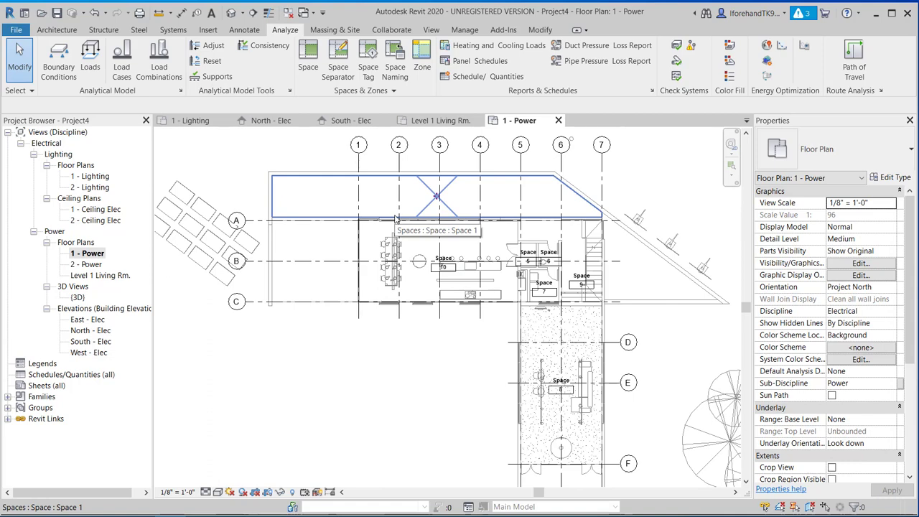
Step: Return to the Level 1 Living Rm. plan and examine the triangular space beside the stairs
double_click(121, 278)
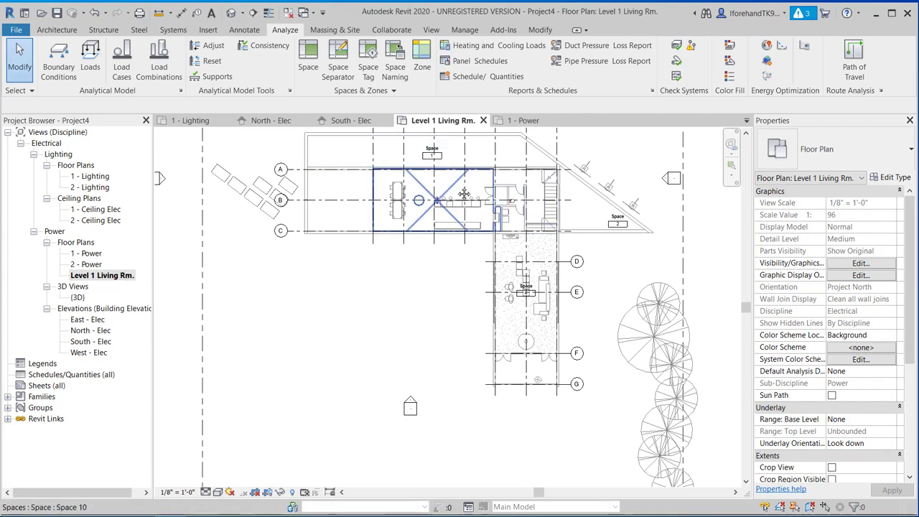
middle_drag(464, 193, 430, 217)
scroll(405, 174, up, 3)
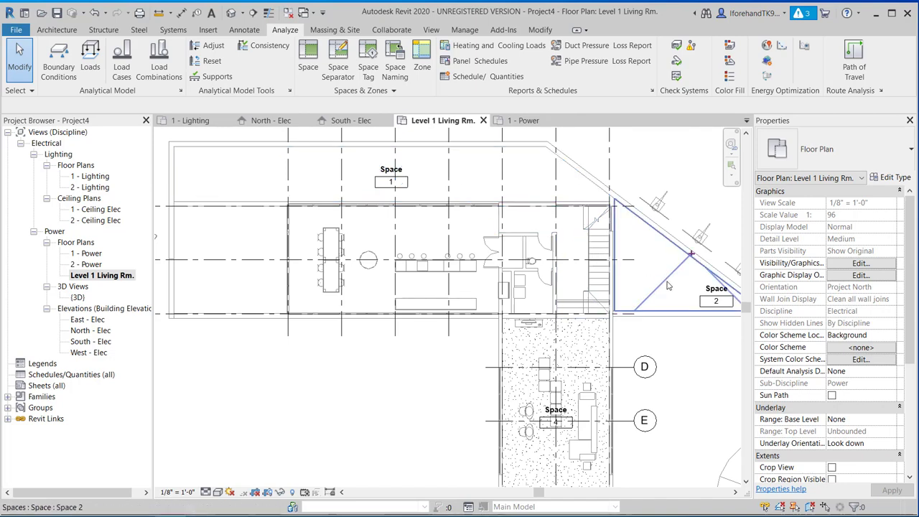
click(645, 282)
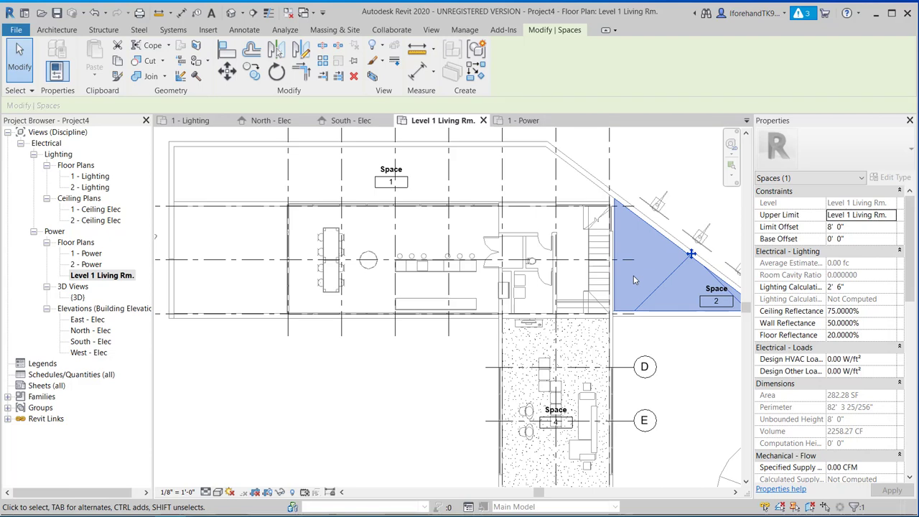
click(673, 324)
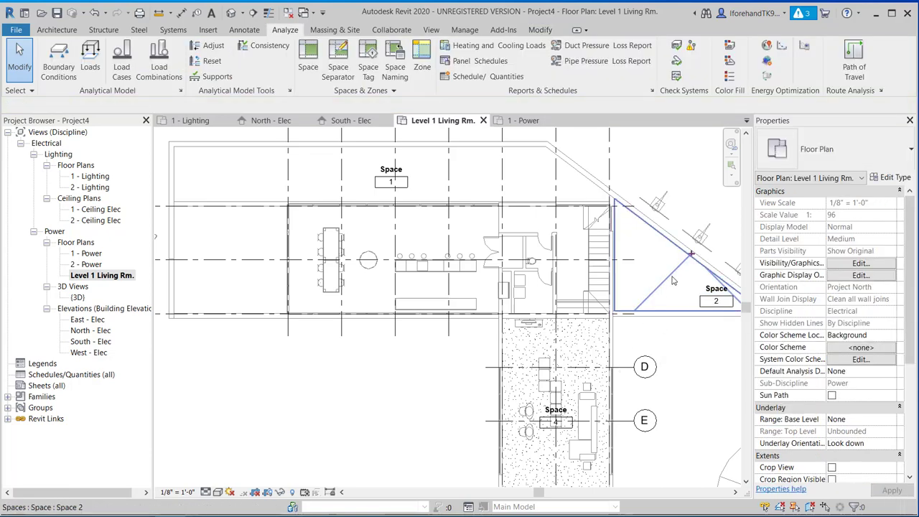
click(668, 278)
key(Escape)
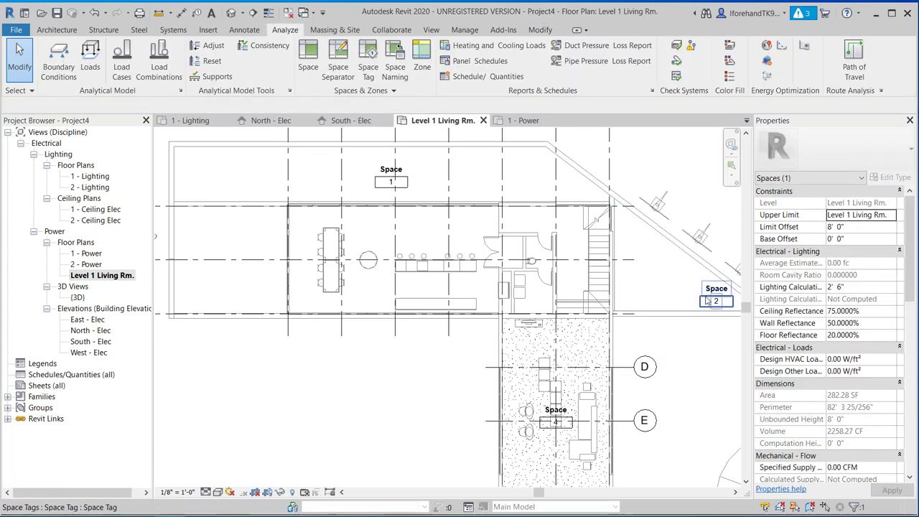
Step: Try deleting only the tag of the triangular space beside the stairs, and undo the deletion
click(709, 298)
key(Delete)
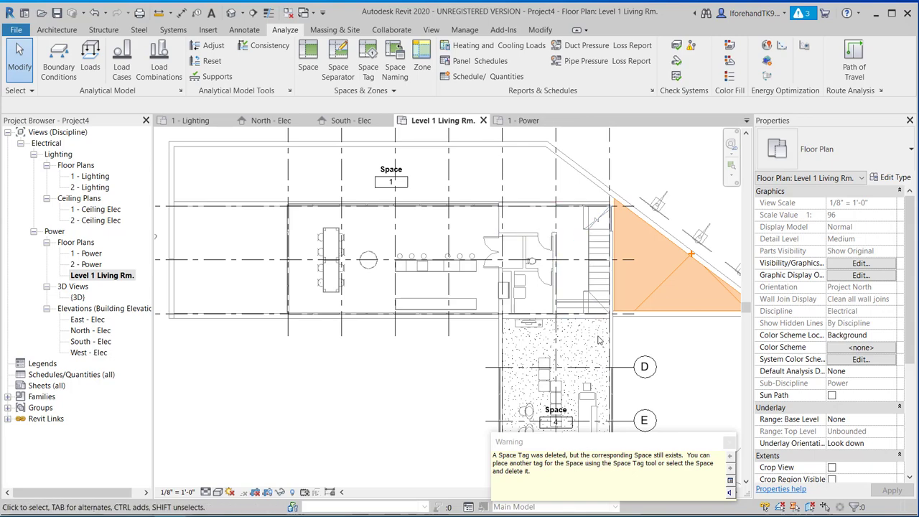
key(ctrl+z)
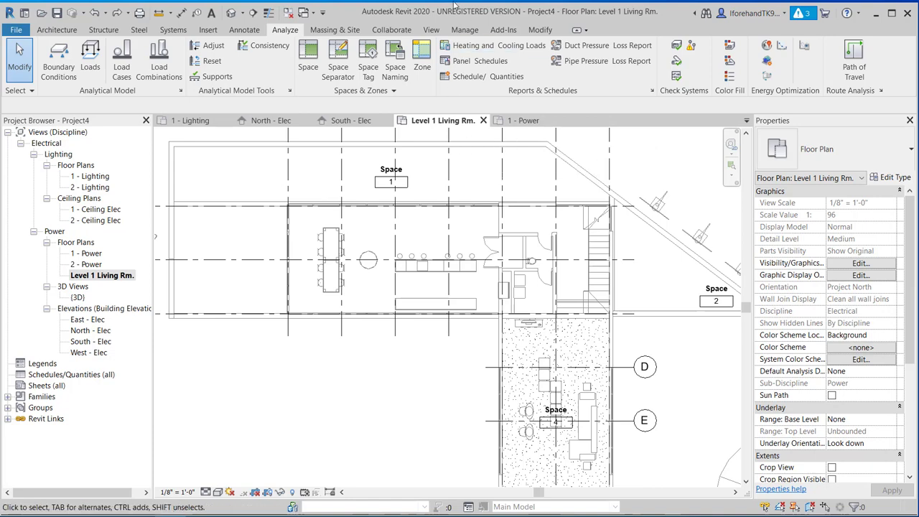
click(463, 30)
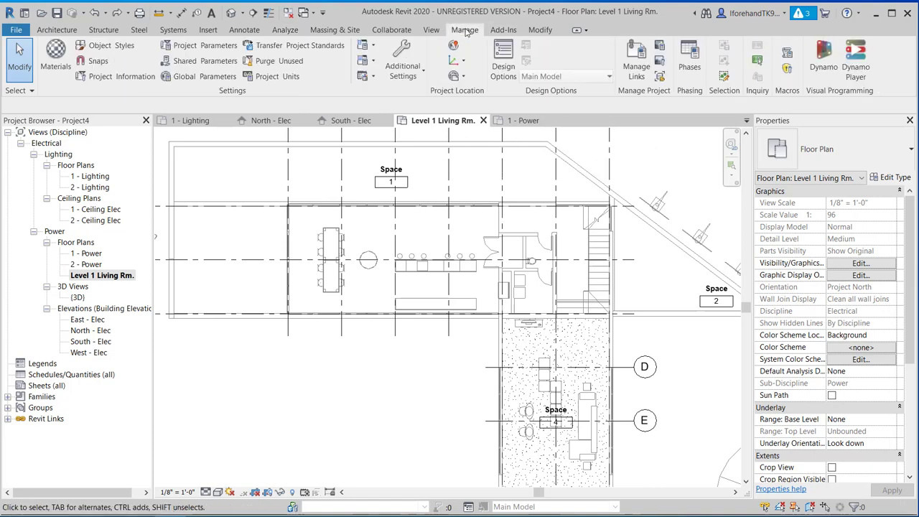
click(397, 30)
click(348, 30)
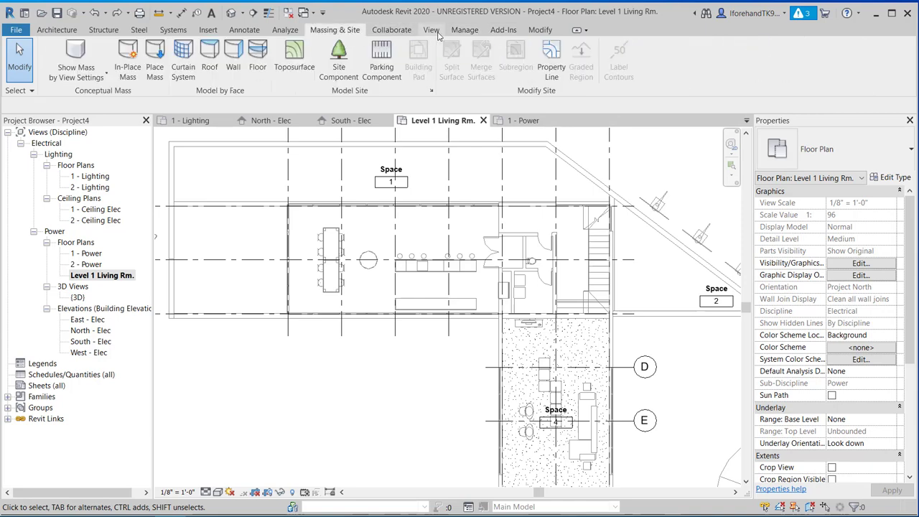
Step: Create a new building-component schedule for the Spaces category in the New Construction phase
click(431, 30)
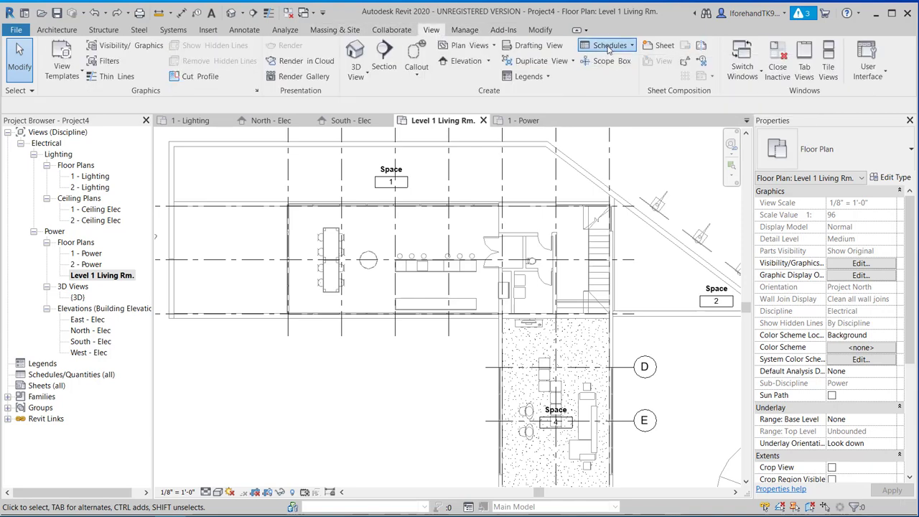
click(609, 47)
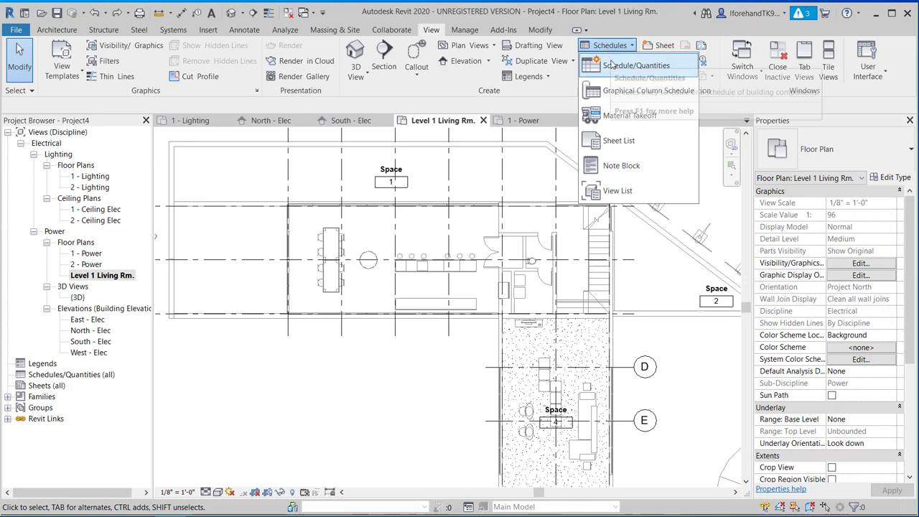
click(613, 67)
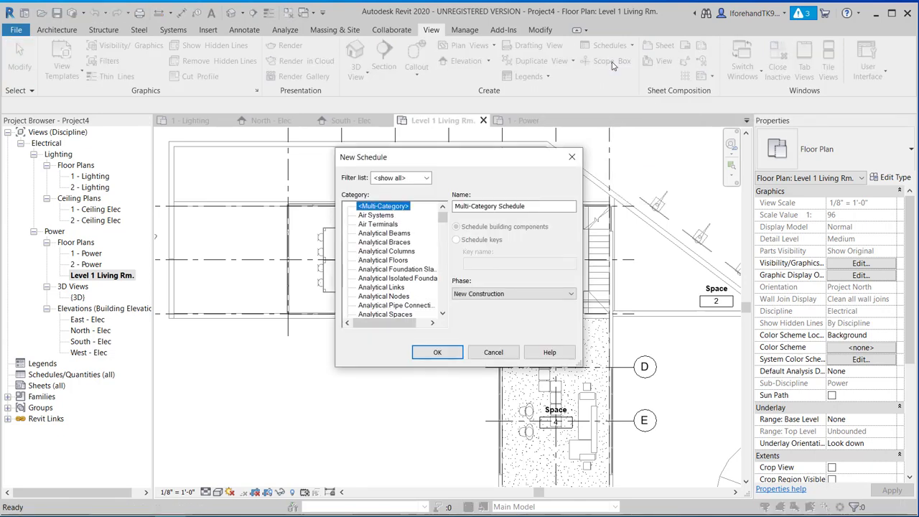
click(400, 180)
click(400, 181)
scroll(388, 262, down, 5)
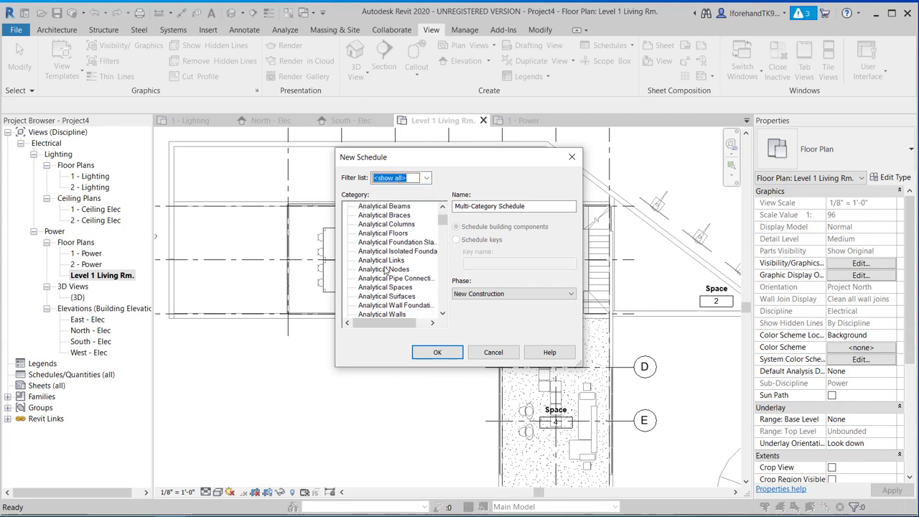
scroll(386, 267, down, 7)
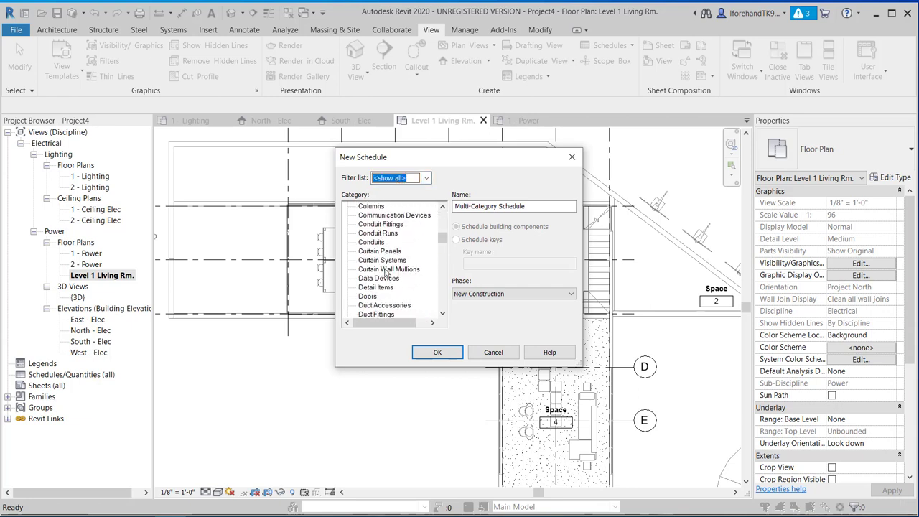
scroll(386, 273, down, 8)
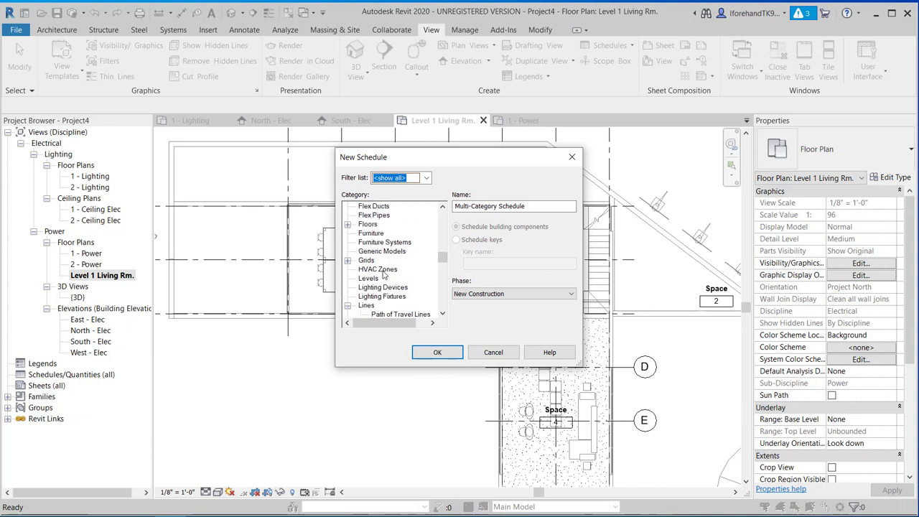
scroll(384, 274, down, 7)
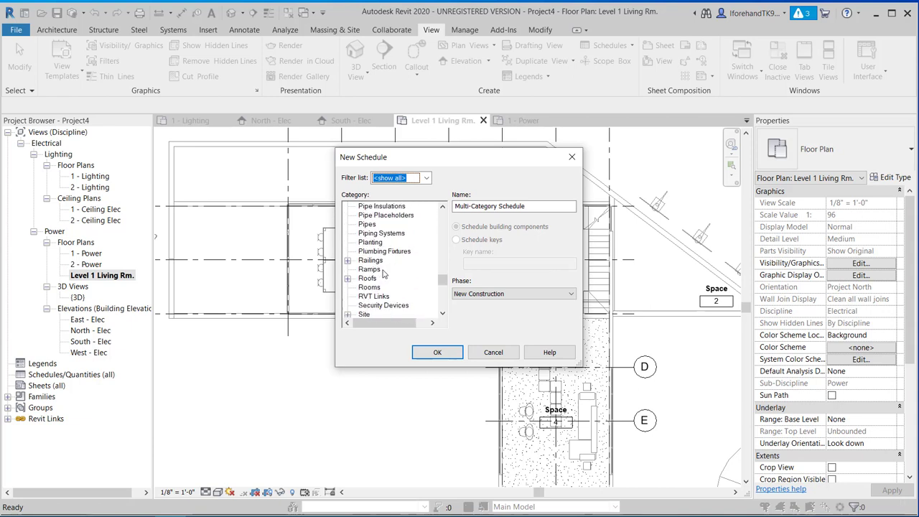
scroll(374, 278, down, 1)
click(370, 269)
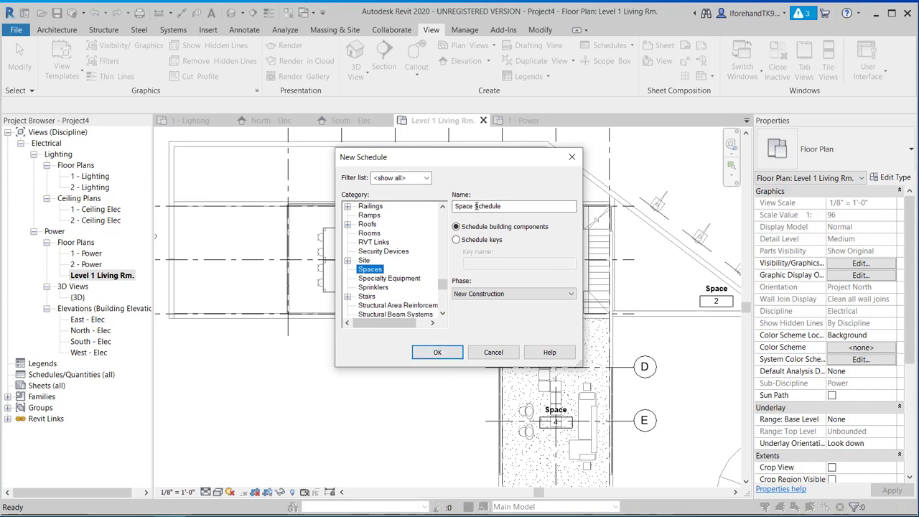
click(437, 351)
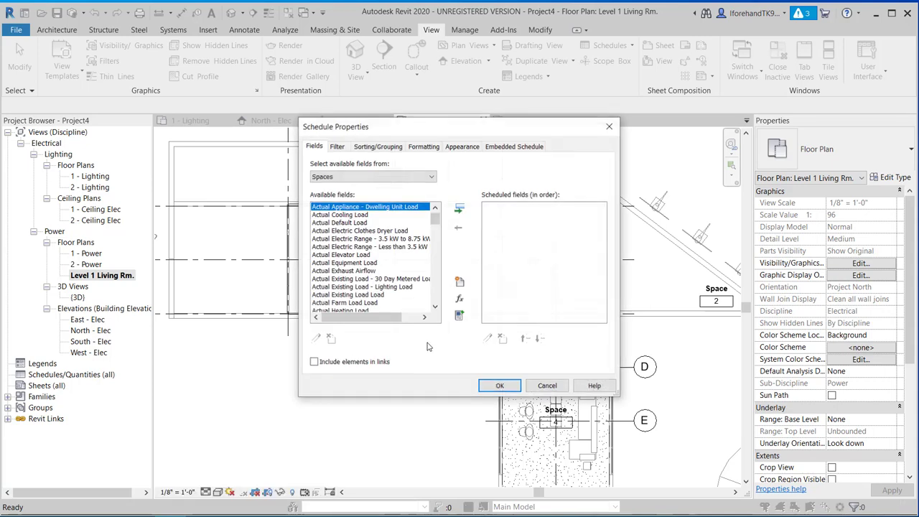
Step: Add the Room fields Room: Name and Room: Number to the space schedule's fields
click(349, 177)
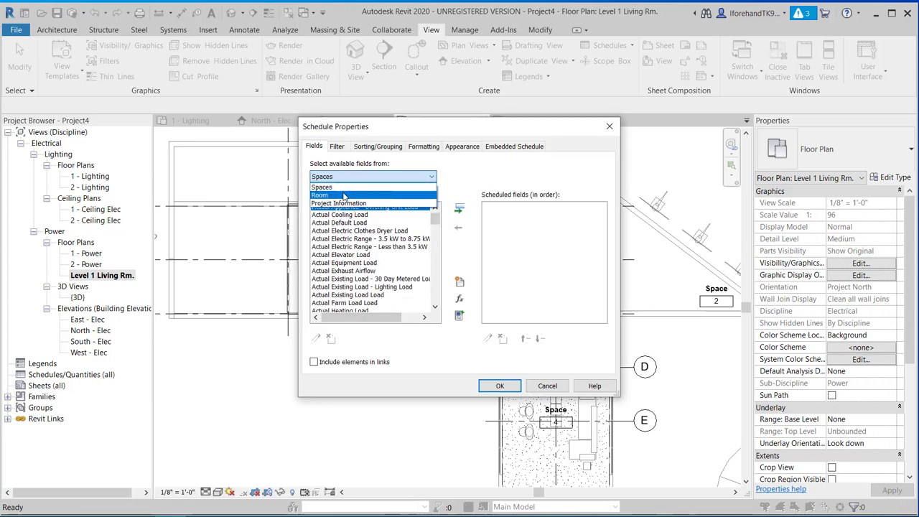
click(345, 198)
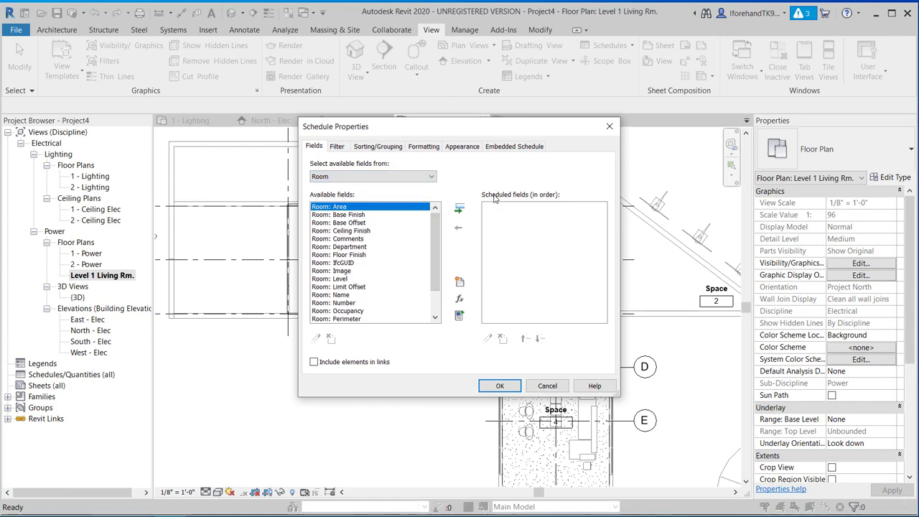
scroll(333, 271, down, 2)
click(330, 263)
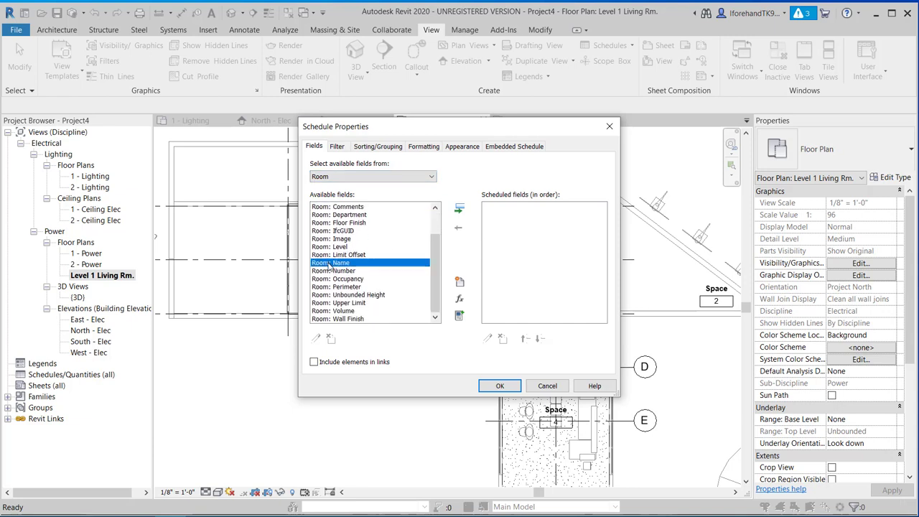
shift+click(330, 272)
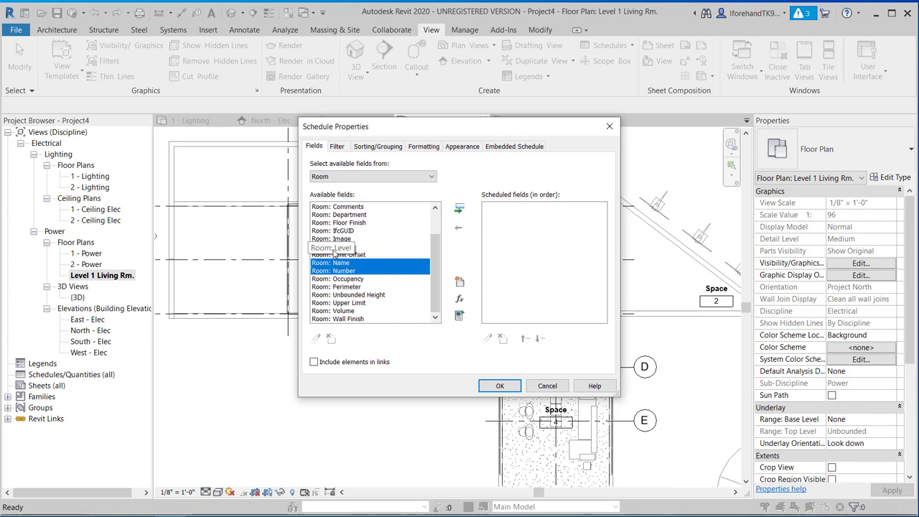
click(500, 386)
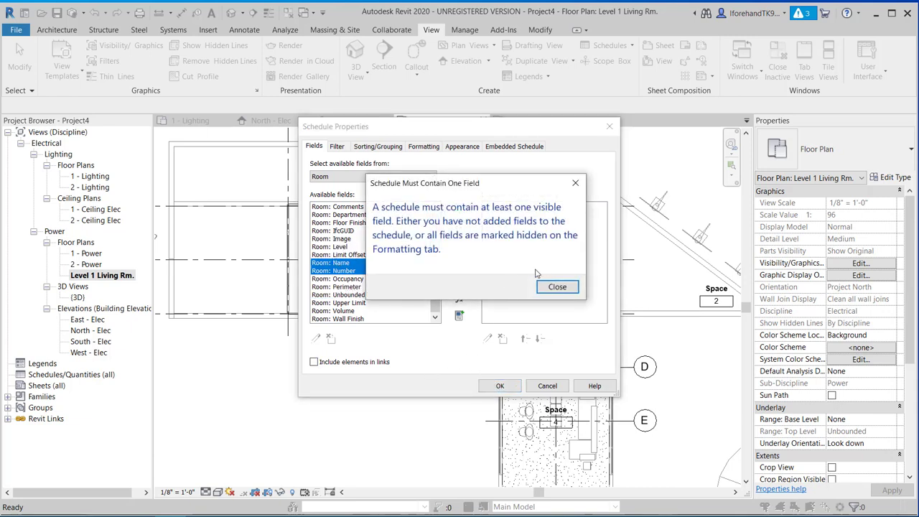
click(557, 287)
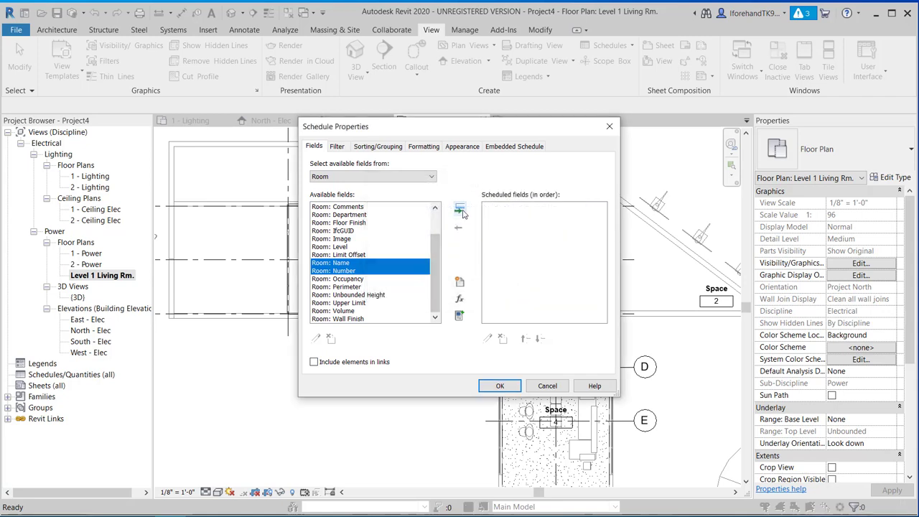
click(460, 209)
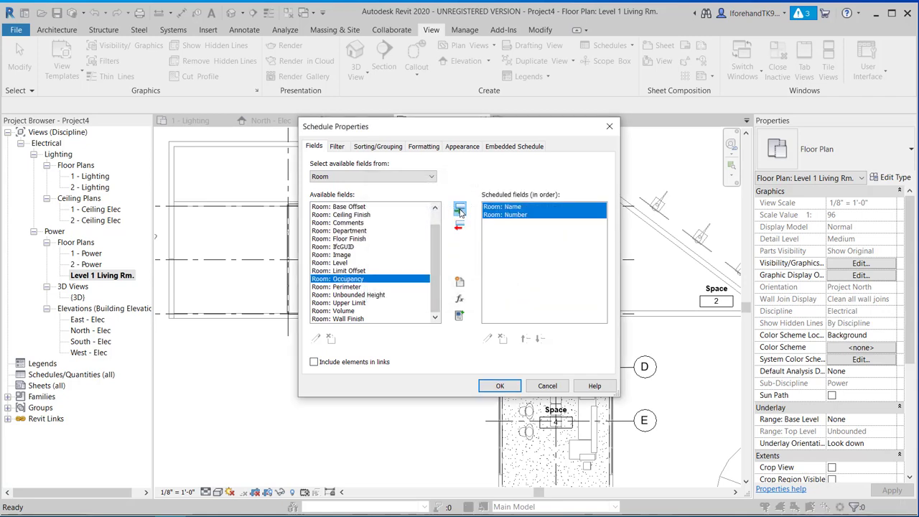
Step: Add the Spaces fields Name and Number after the room fields, and generate the space schedule
click(329, 177)
click(333, 190)
scroll(333, 286, down, 4)
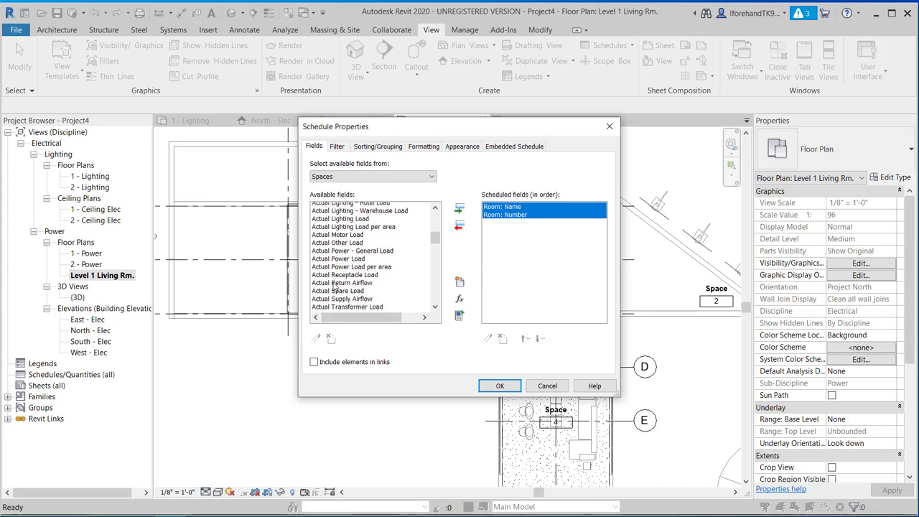
scroll(334, 286, down, 10)
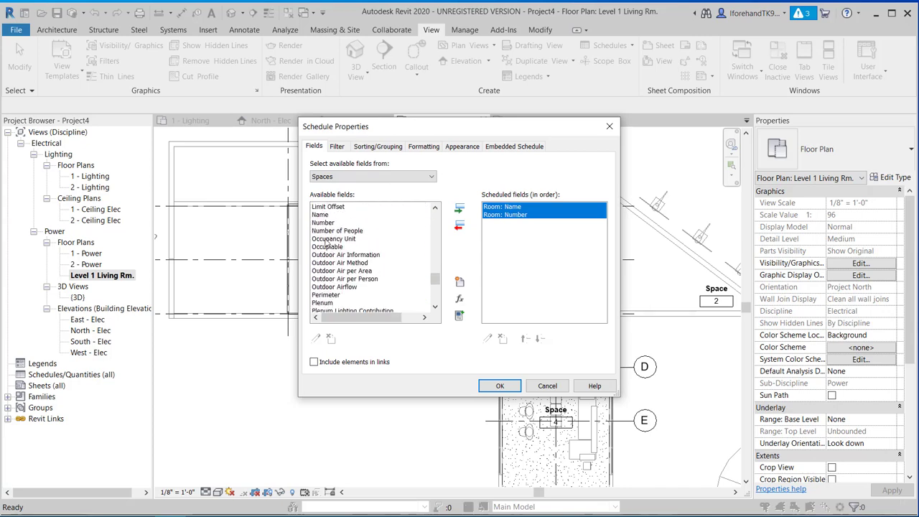
click(321, 215)
ctrl+click(323, 223)
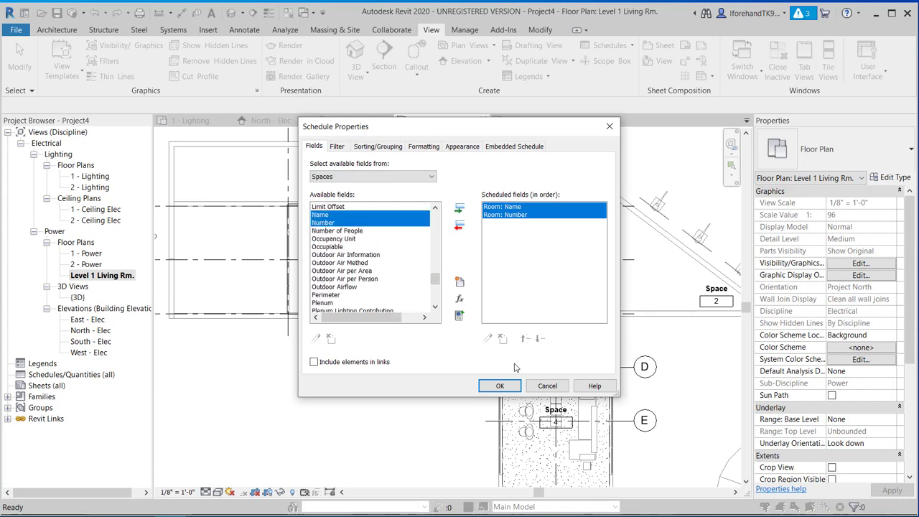
click(459, 208)
click(500, 385)
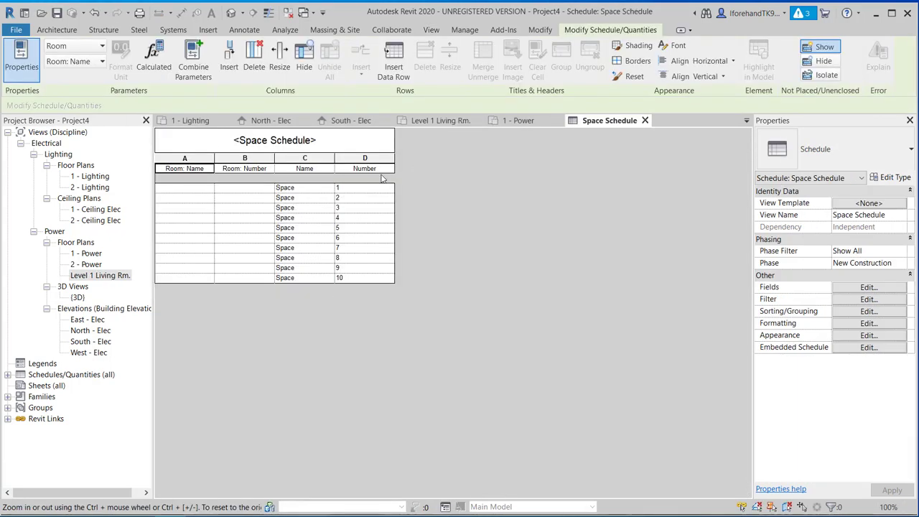
Step: Delete spaces number 1 and 2 with their tags from the project through the Space Schedule
click(175, 188)
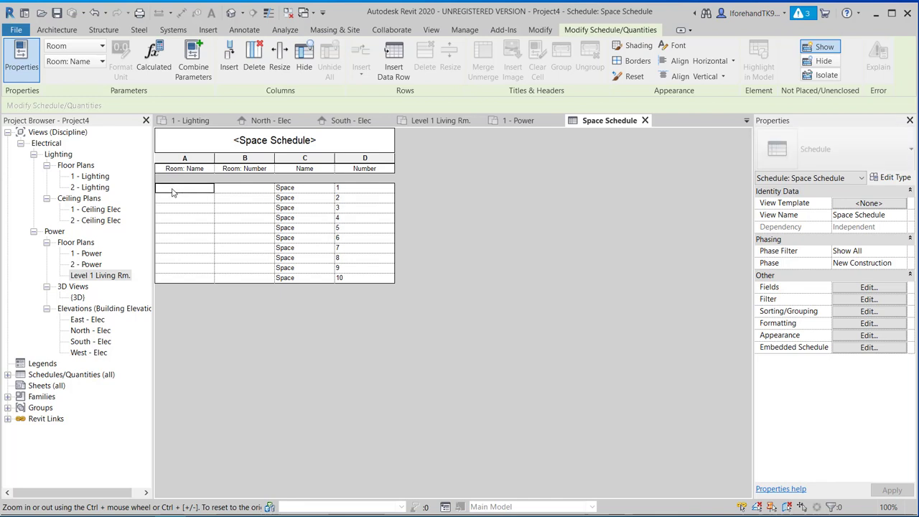
shift+click(354, 200)
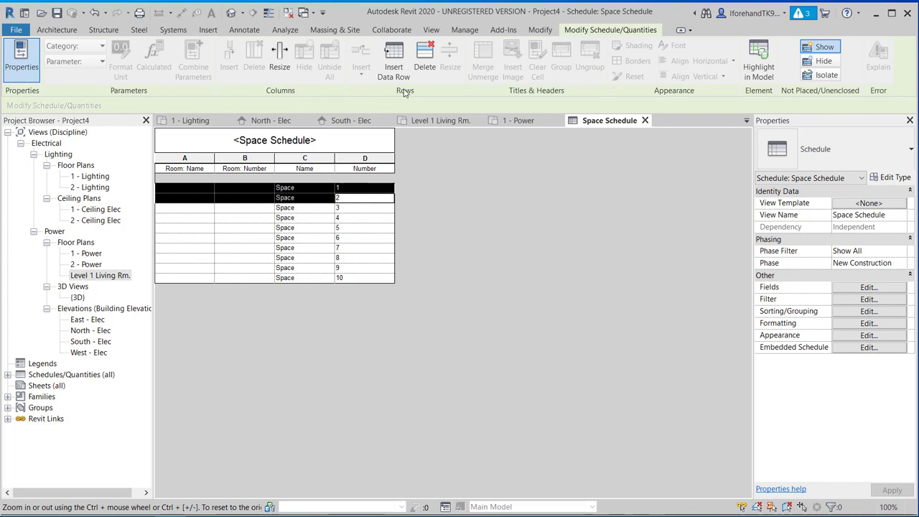
click(424, 55)
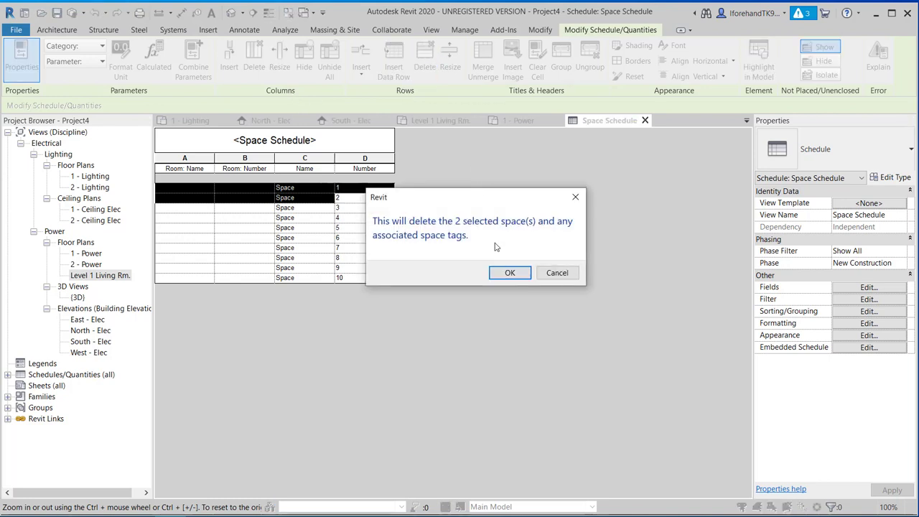
click(510, 274)
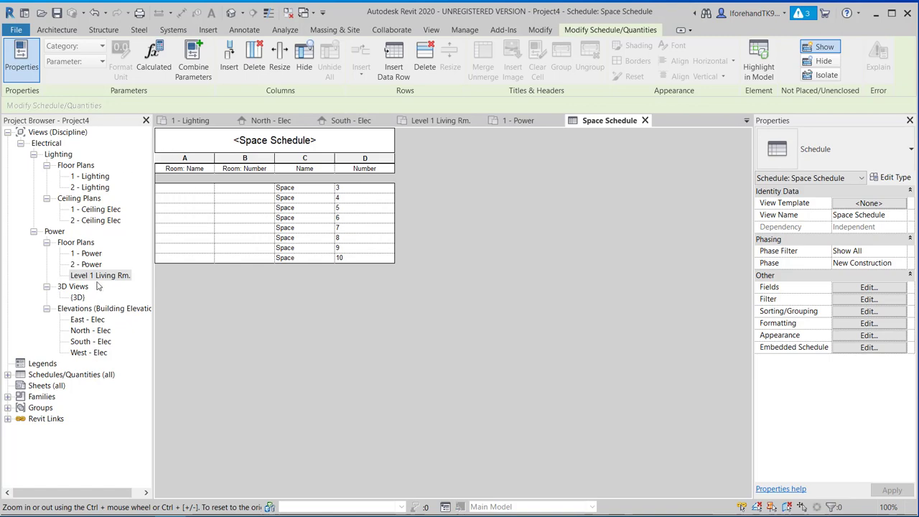
Step: Return to the Level 1 Living Rm. plan and examine the extents of the large dining space and the stair-area space
double_click(101, 275)
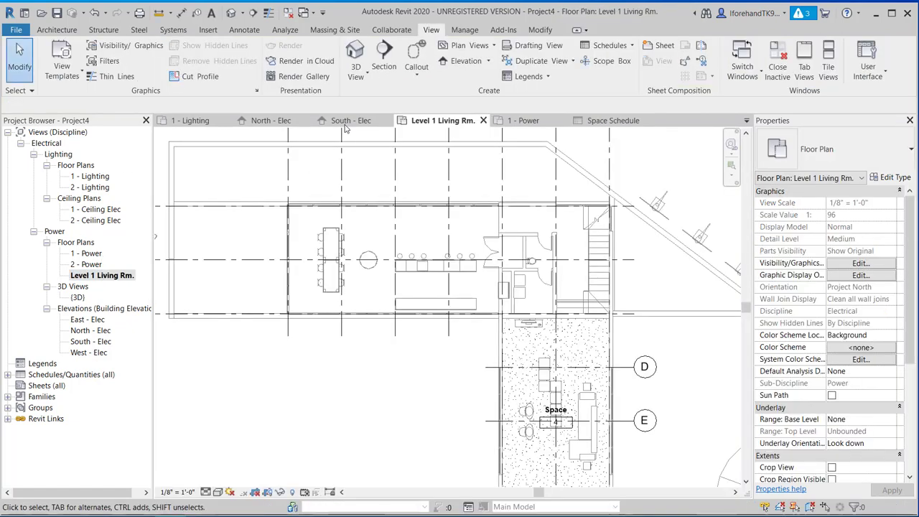
middle_drag(391, 323, 382, 236)
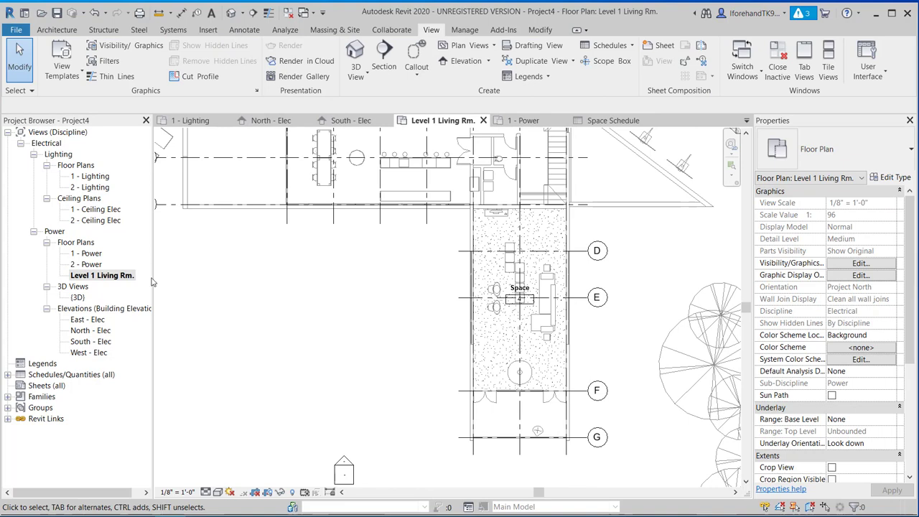
middle_drag(528, 302, 557, 383)
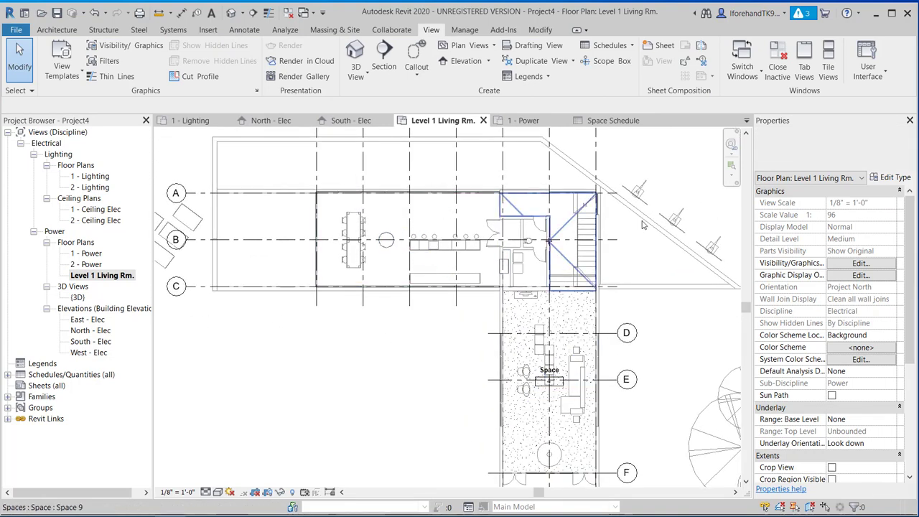
click(394, 217)
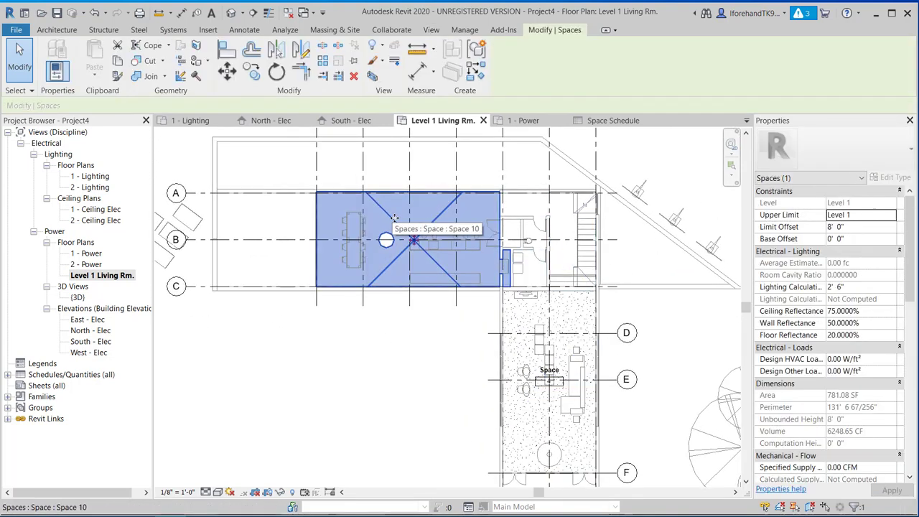
click(508, 243)
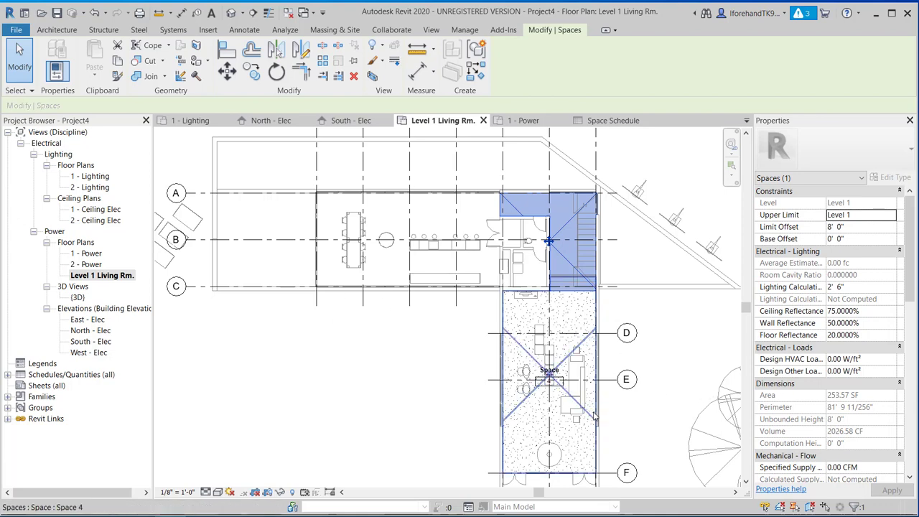
middle_drag(594, 412, 547, 329)
click(172, 30)
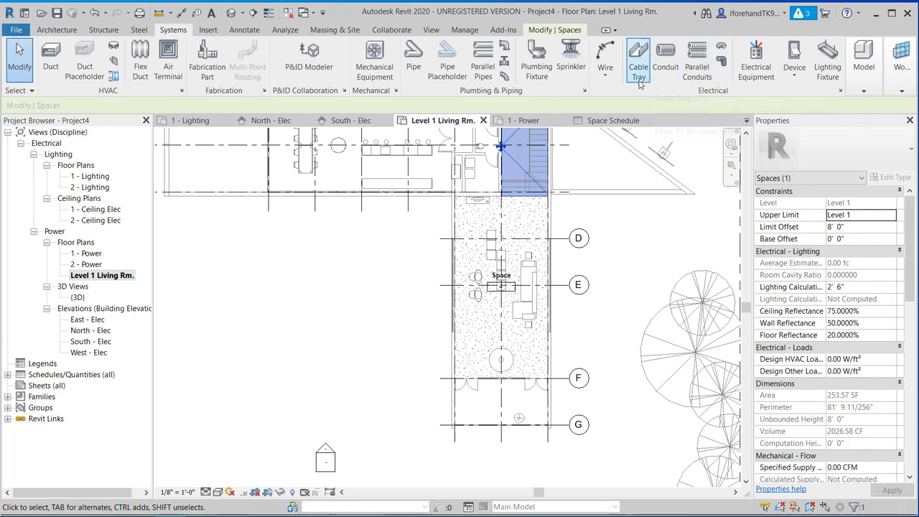
click(796, 80)
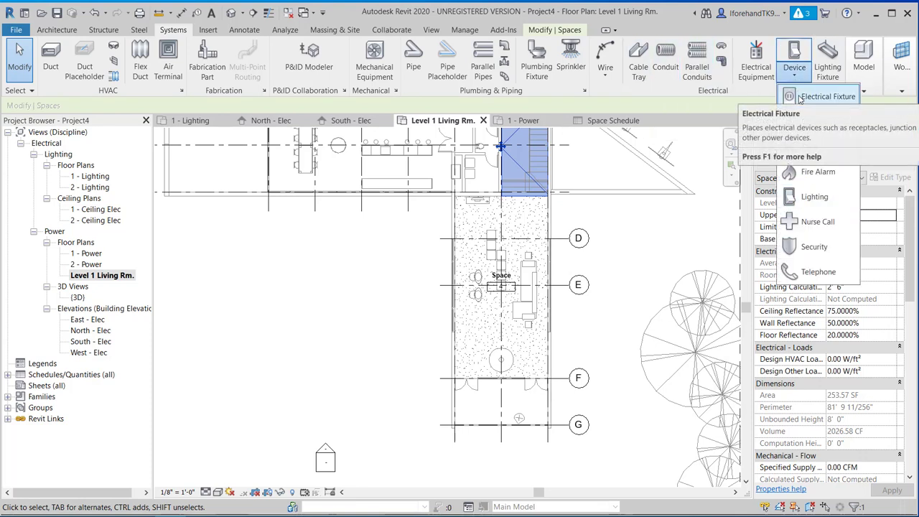
click(756, 57)
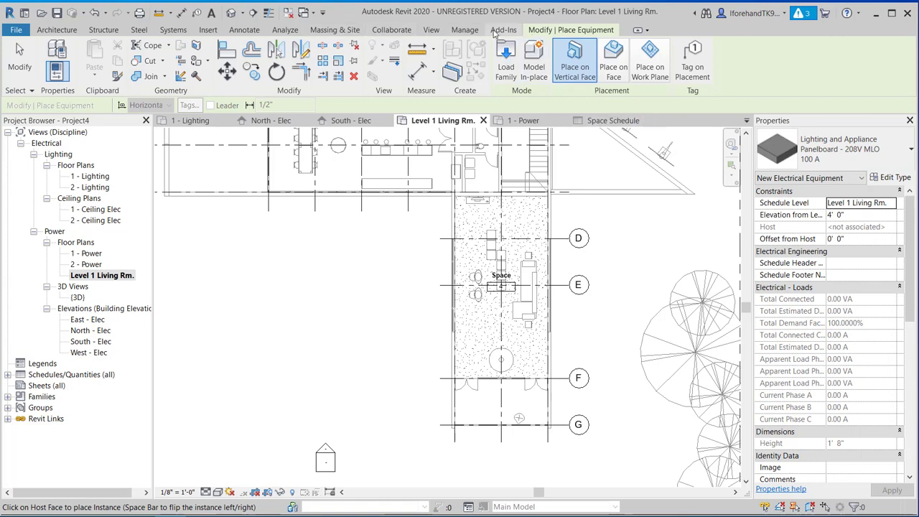
click(14, 61)
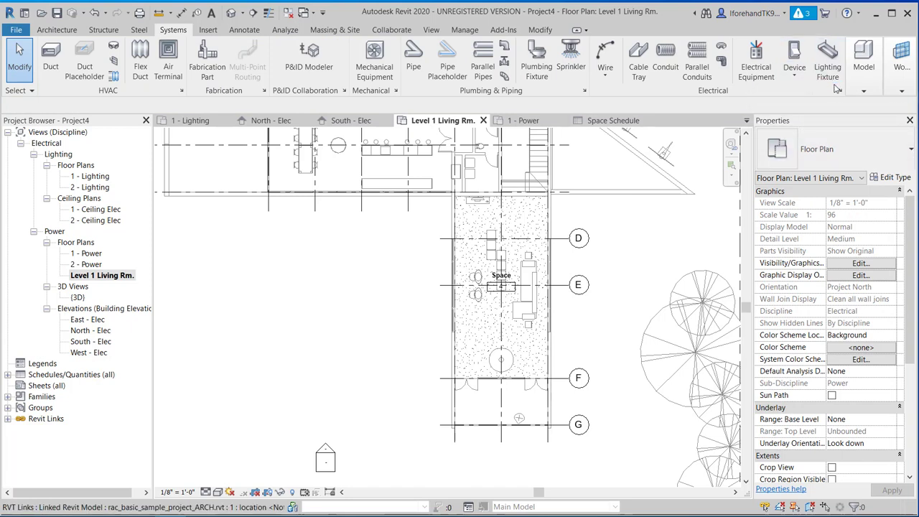
Step: Place a standard Duplex Receptacle electrical fixture with an elevation from level of 1' 0" on the living room's left wall, above grid D
click(796, 80)
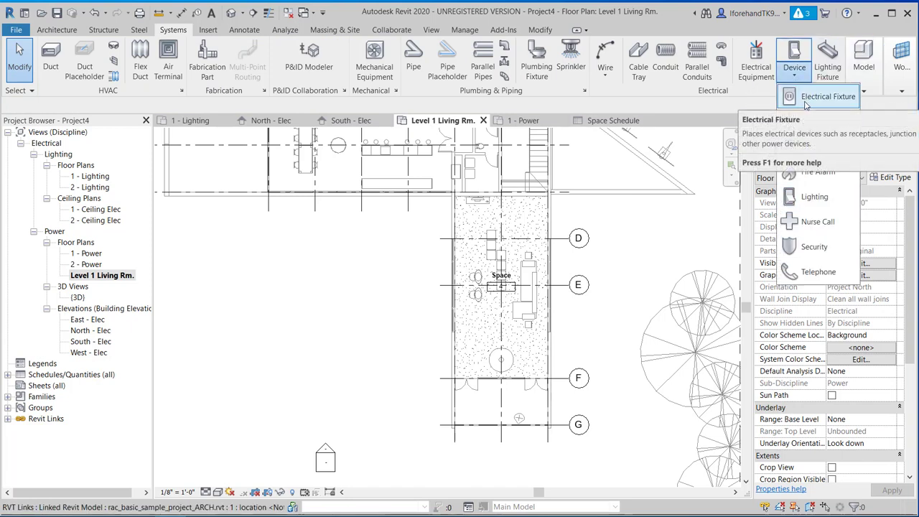
click(805, 100)
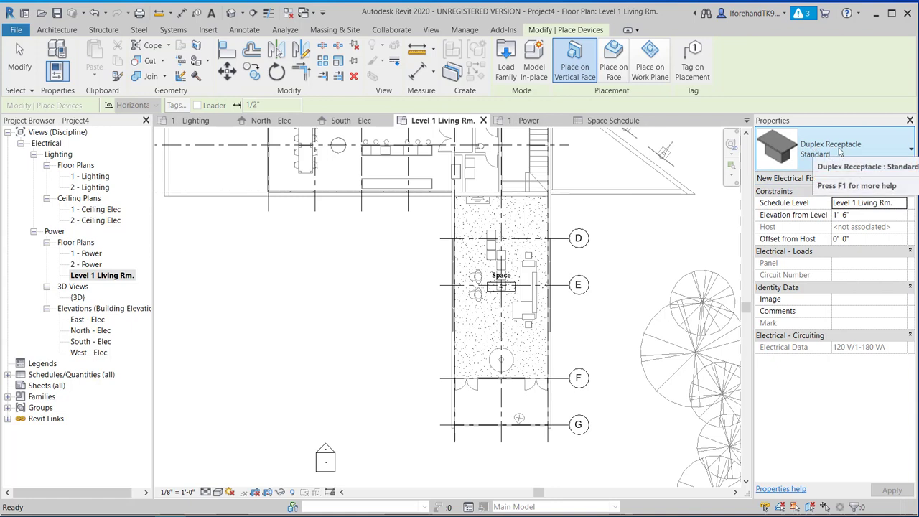
click(851, 217)
key(BackSpace)
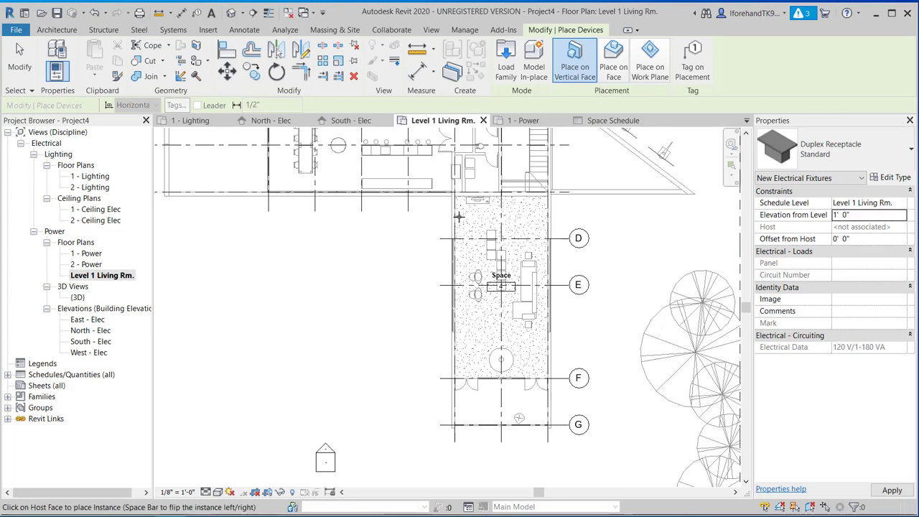
scroll(459, 221, up, 4)
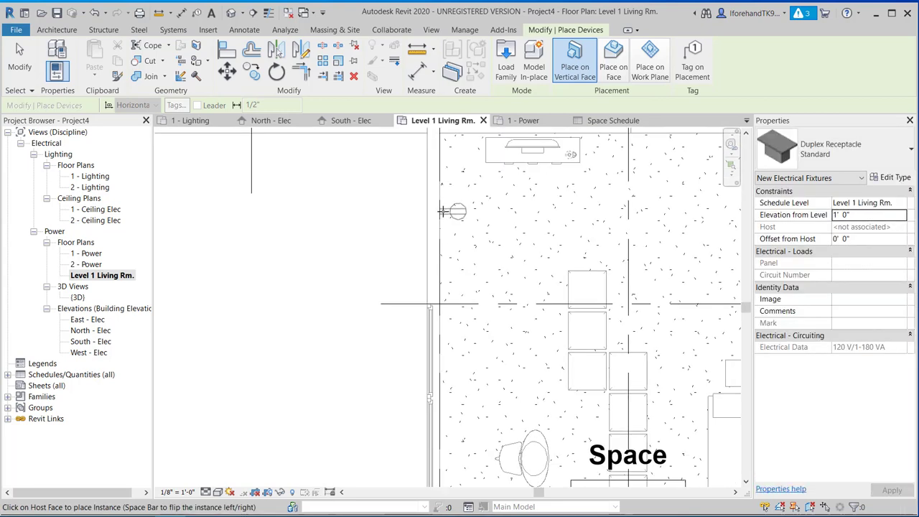
scroll(443, 212, down, 1)
scroll(443, 212, down, 2)
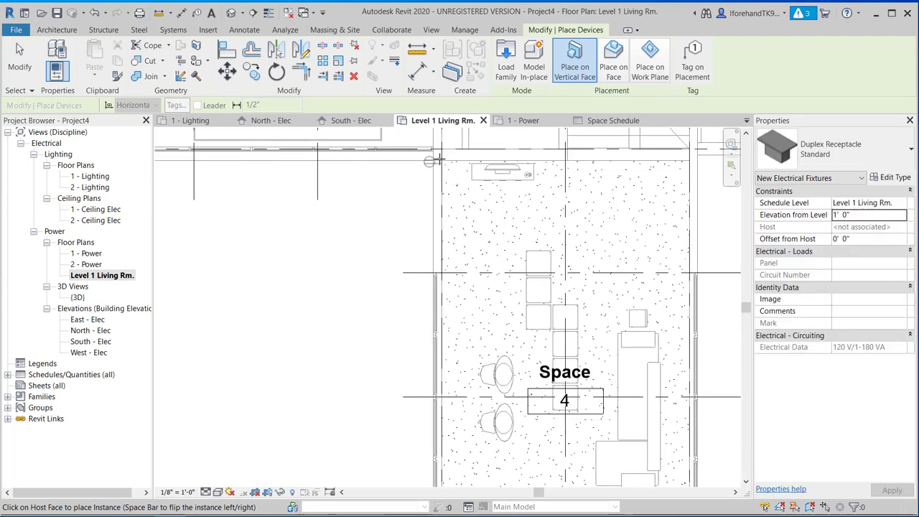
scroll(431, 265, up, 4)
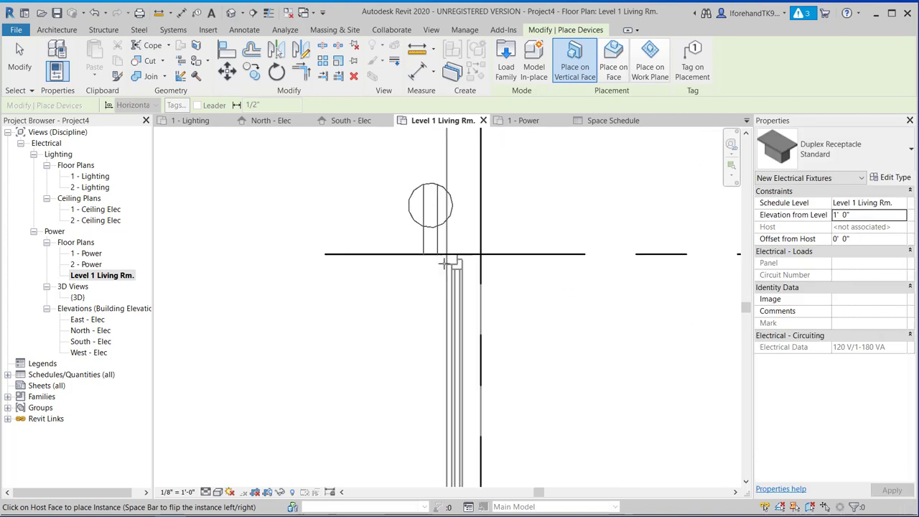
middle_drag(495, 217, 487, 339)
scroll(485, 240, down, 2)
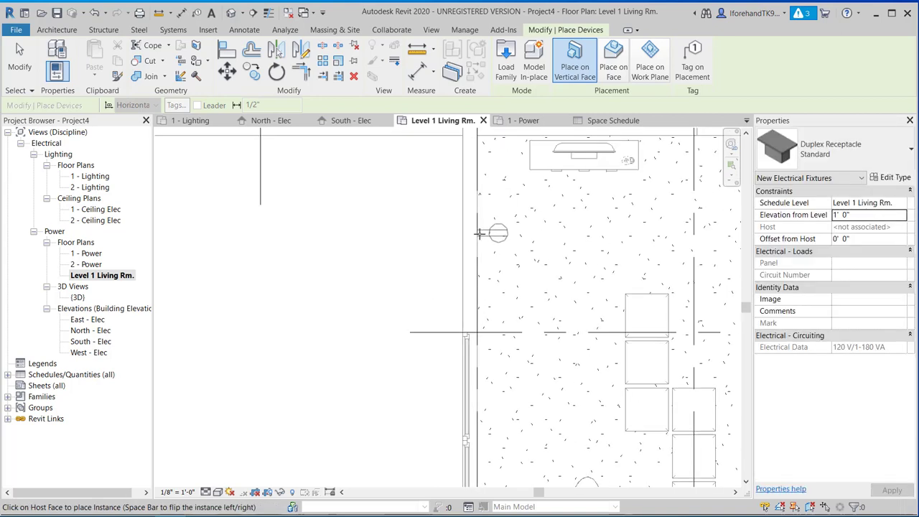
click(484, 232)
Step: Place Duplex Receptacles on the living room's upper wall beside the TV unit and on its right wall above grid D
middle_drag(554, 295, 435, 376)
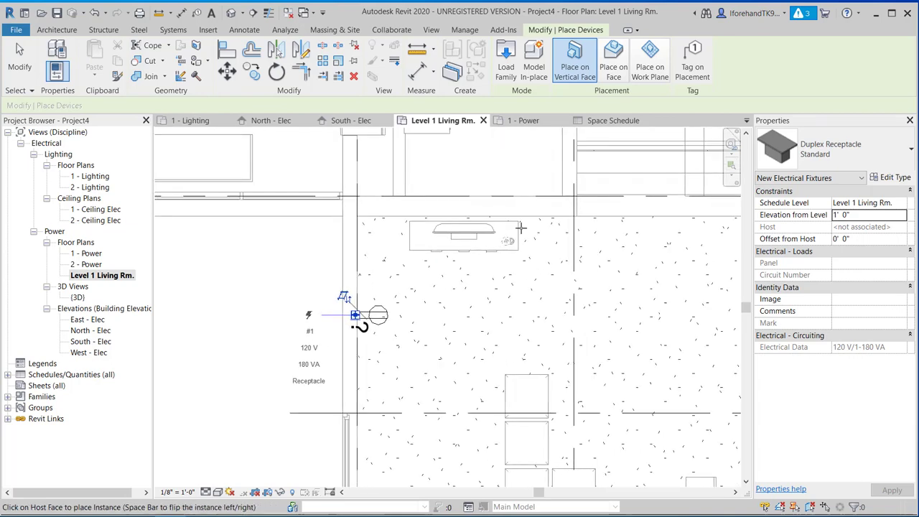
click(546, 219)
scroll(582, 251, down, 2)
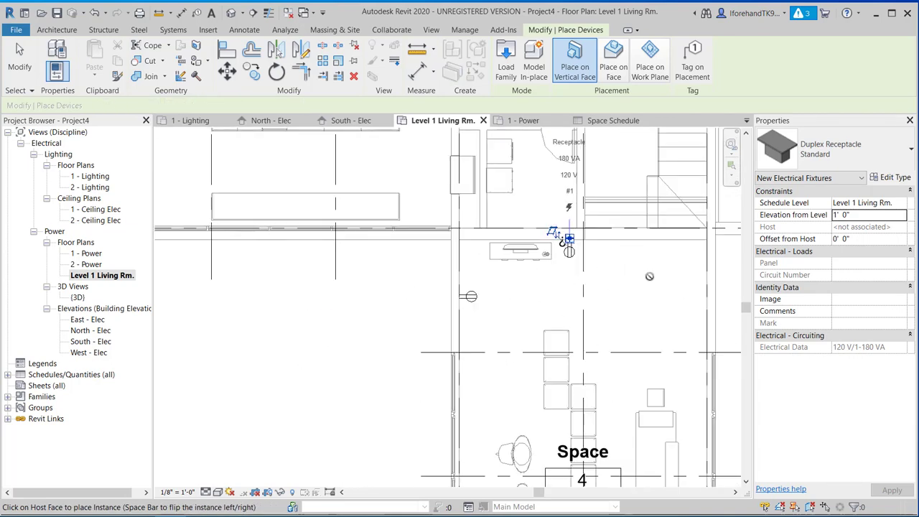
mouse_move(595, 265)
middle_down()
mouse_move(509, 270)
mouse_move(431, 230)
middle_up()
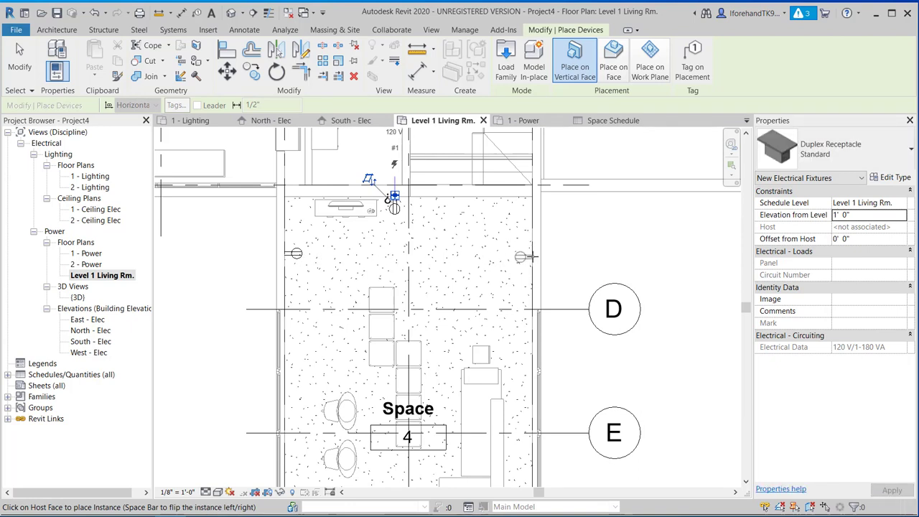
middle_drag(515, 460, 497, 225)
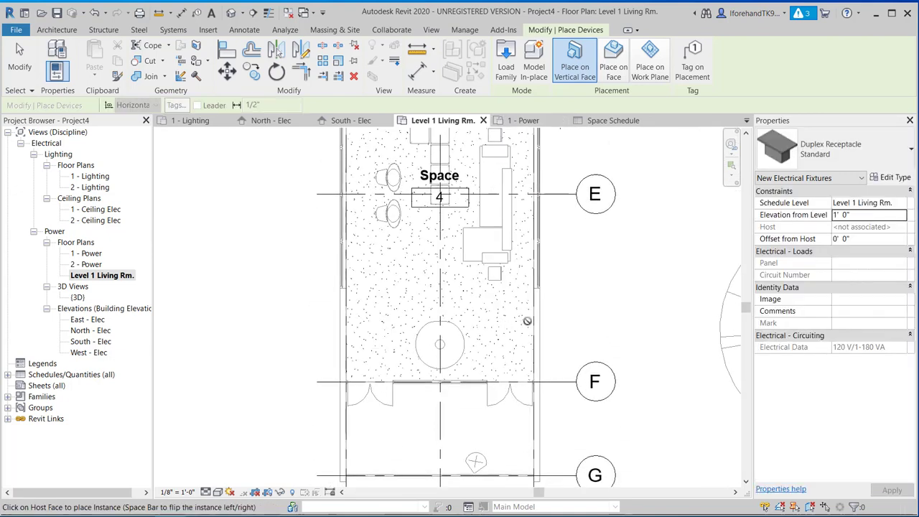
Step: Place two Duplex Receptacles facing each other on the living room's right and left walls, just above grid F
click(525, 323)
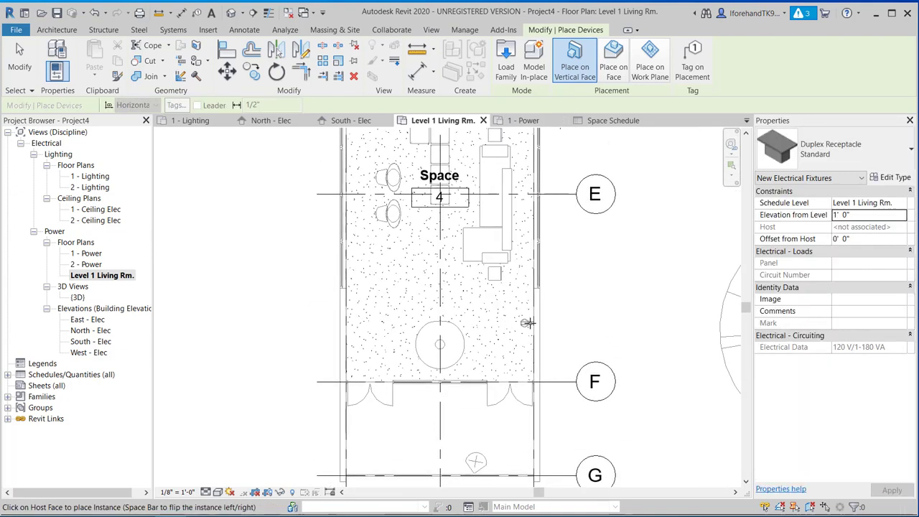
click(346, 323)
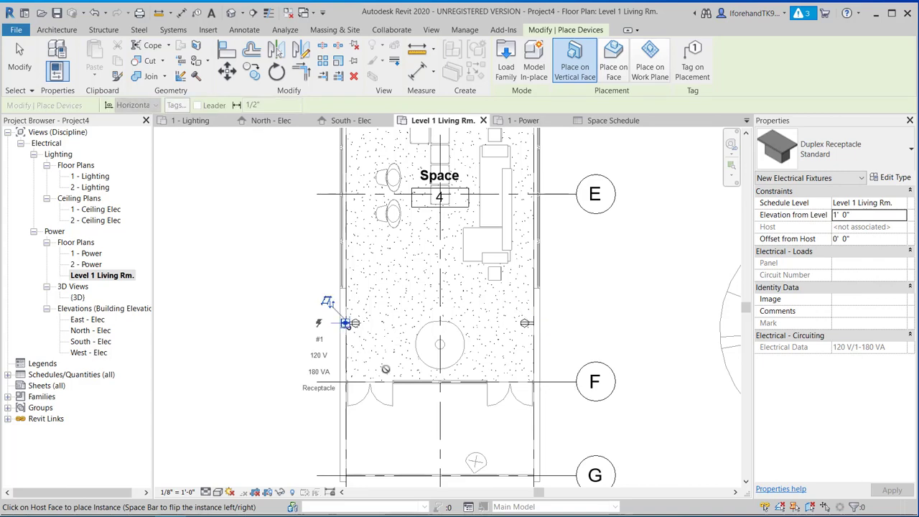
click(33, 70)
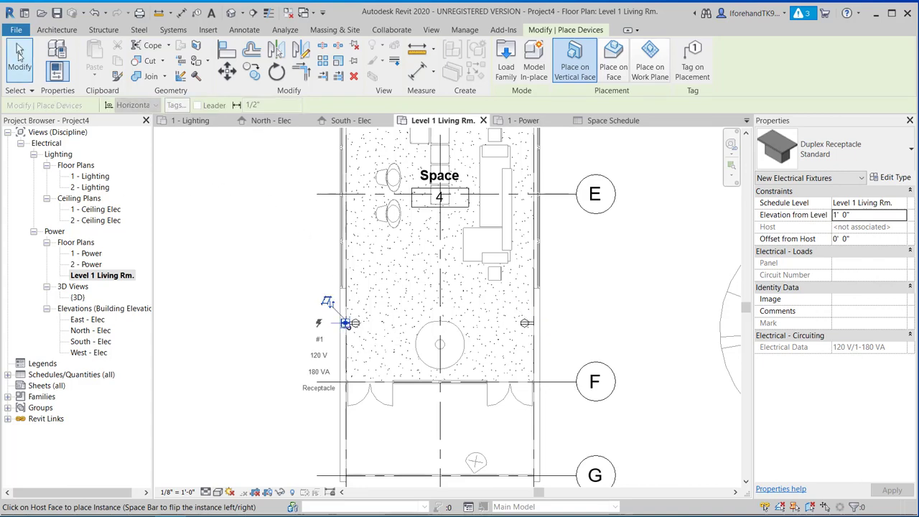
Step: Place a Lighting and Appliance Panelboard - 208V MLO, 225 A, on the wall left of the stairs, above the living room
scroll(310, 255, down, 1)
middle_drag(309, 255, 326, 369)
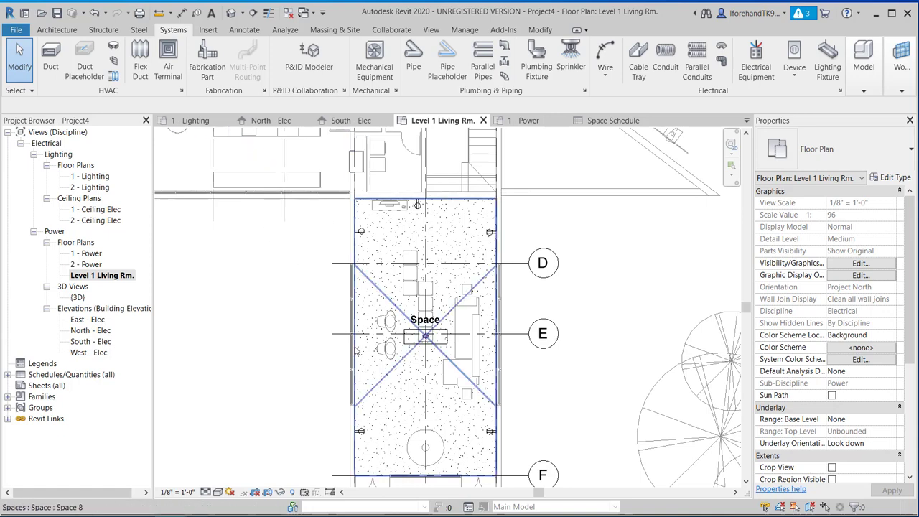
scroll(330, 226, down, 1)
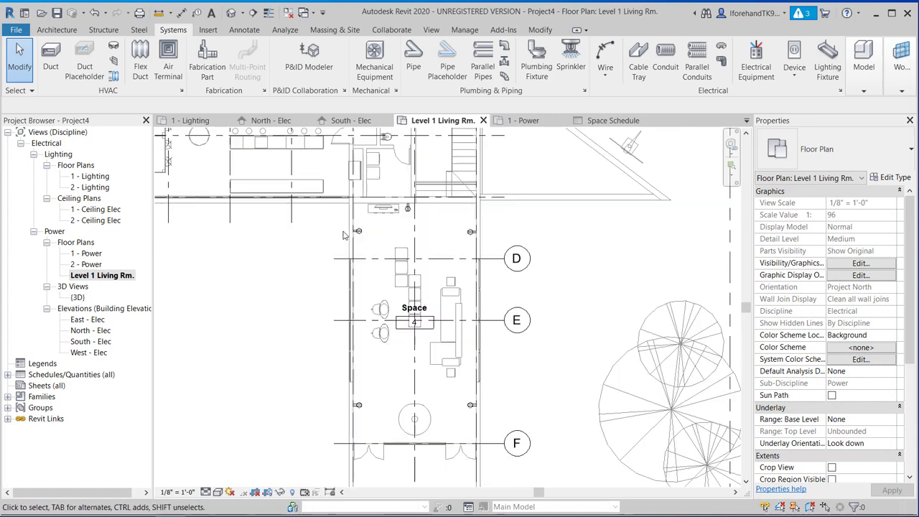
middle_drag(341, 240, 428, 273)
scroll(445, 283, up, 1)
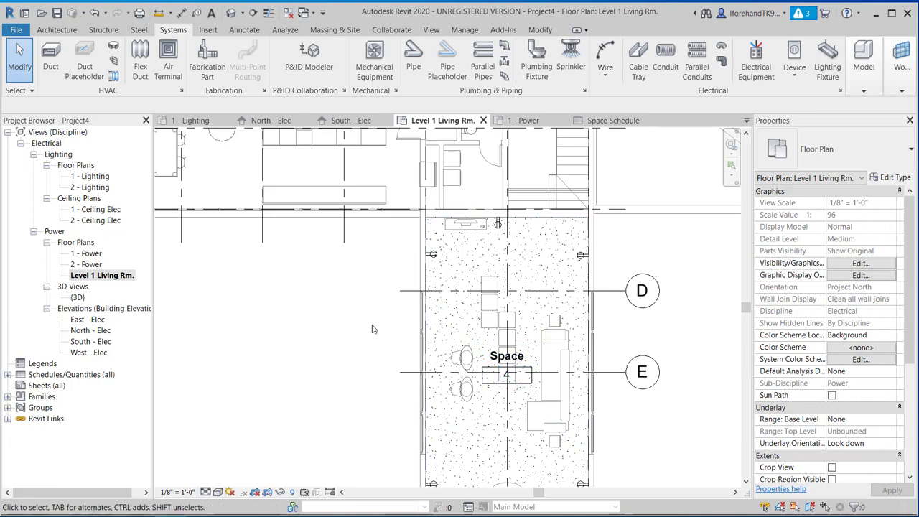
middle_drag(390, 317, 318, 324)
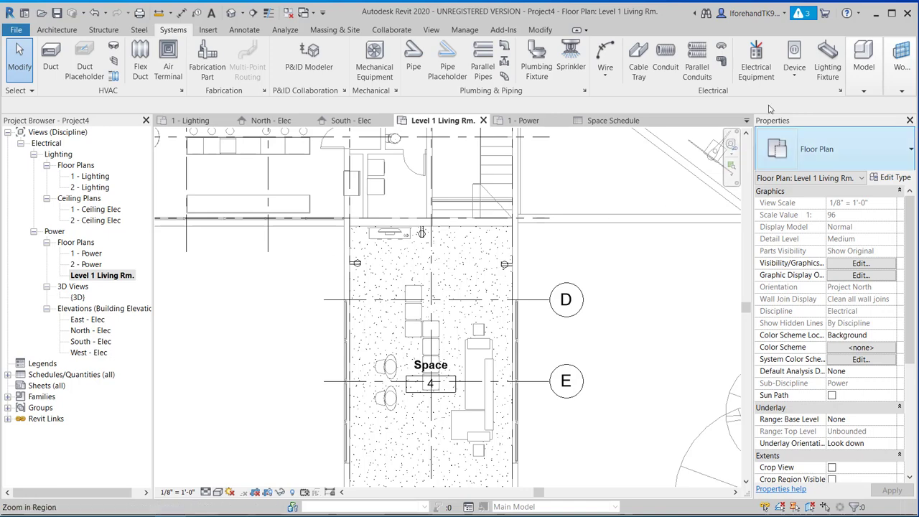
click(756, 61)
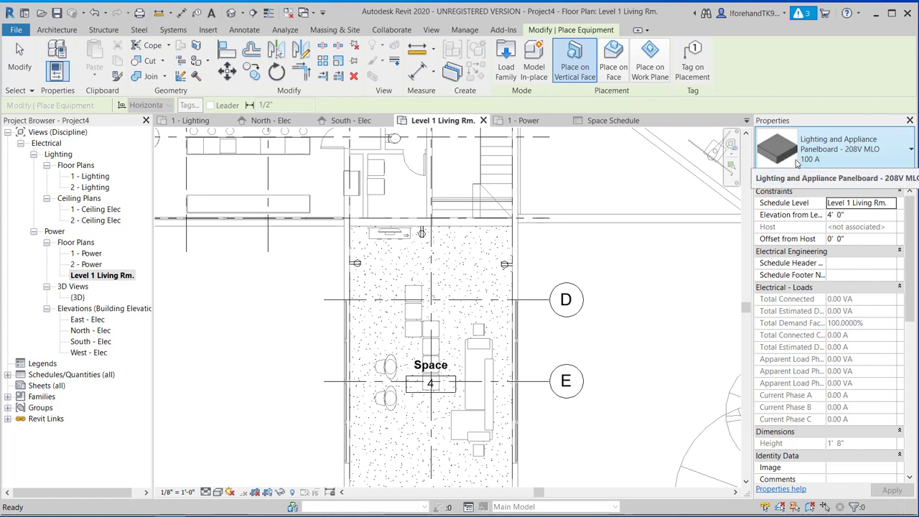
mouse_move(796, 164)
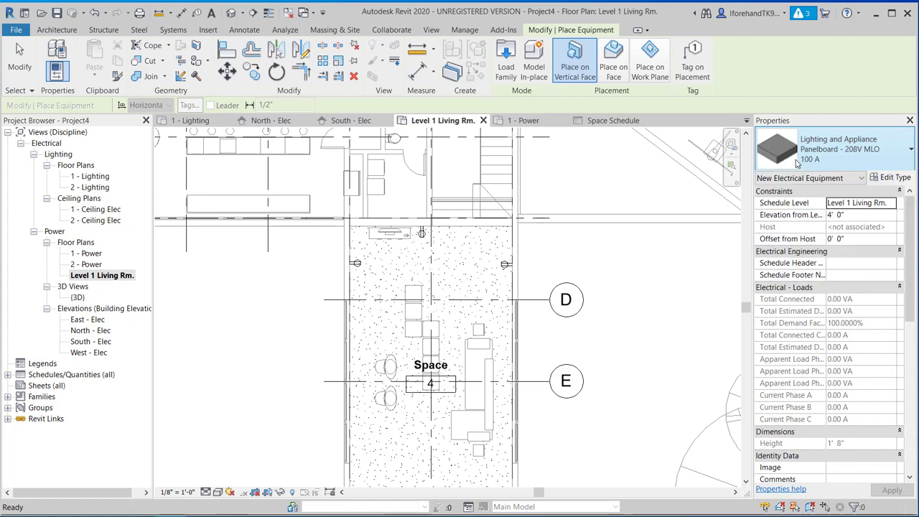
click(806, 166)
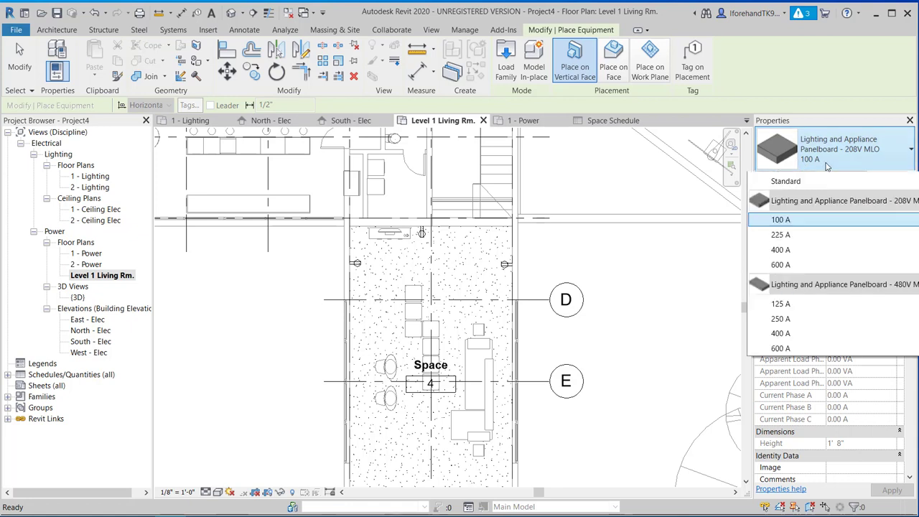
scroll(861, 280, up, 3)
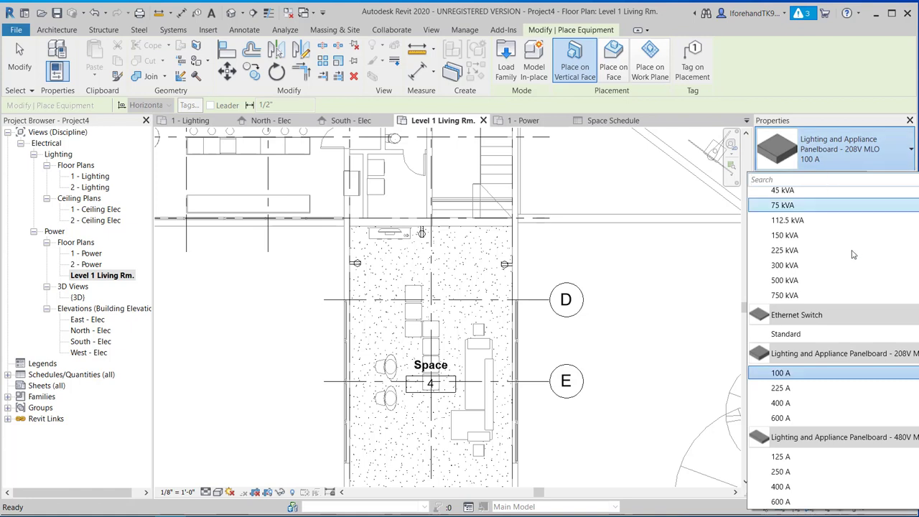
click(858, 391)
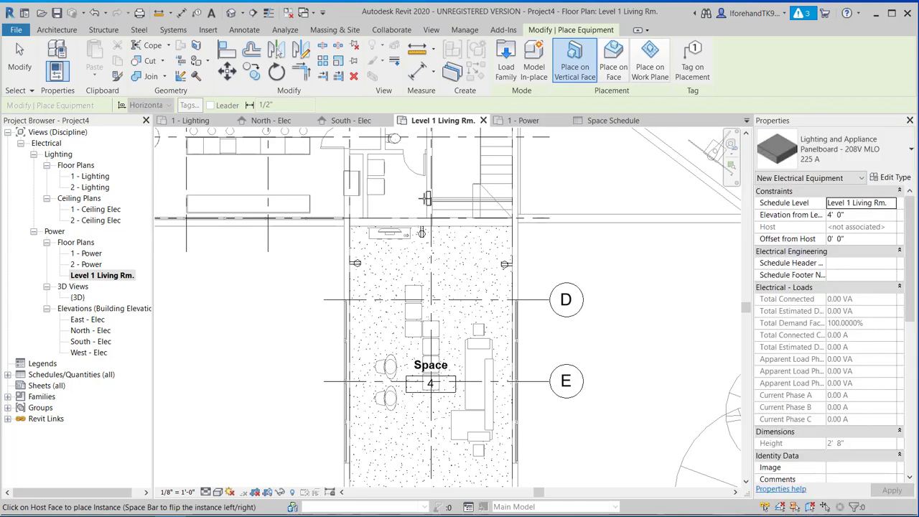
click(424, 199)
click(424, 199)
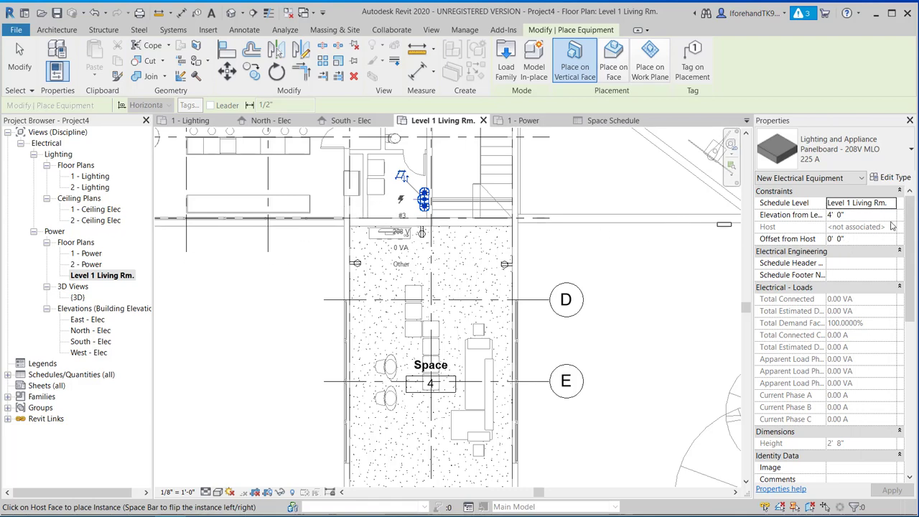
Step: Set the Panel Name for new electrical equipment to PP-1, and end the equipment placement
scroll(858, 287, down, 5)
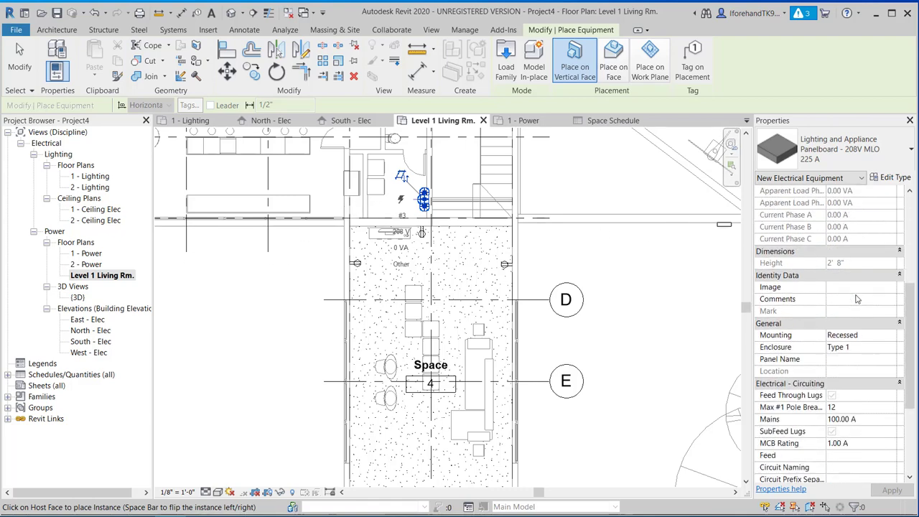
scroll(856, 298, down, 1)
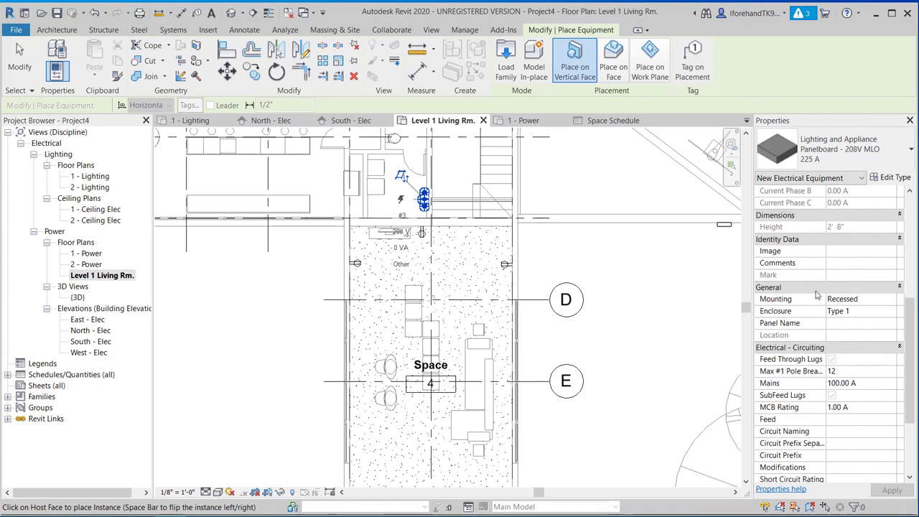
scroll(859, 309, down, 2)
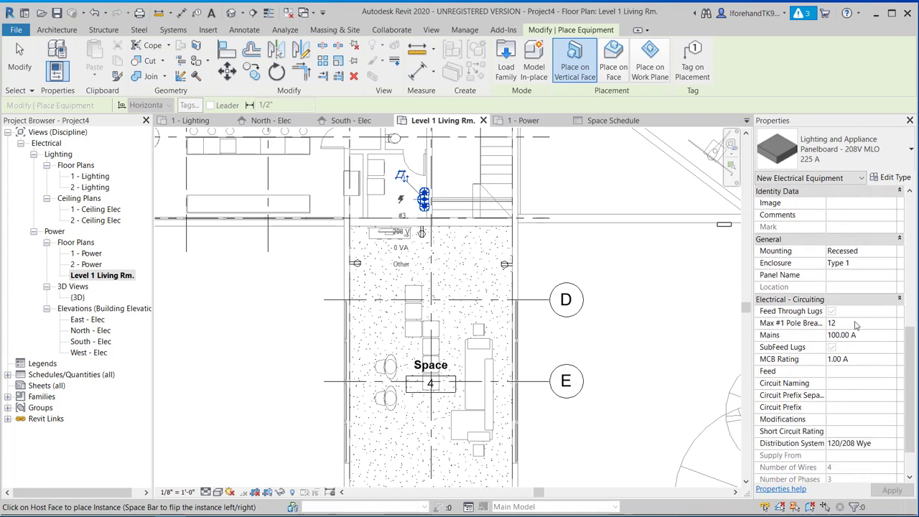
click(846, 274)
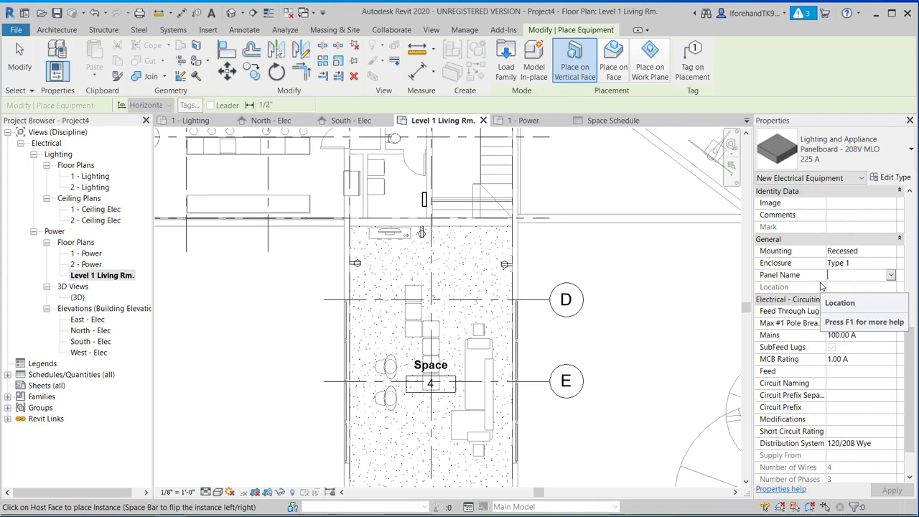
text(PP-1)
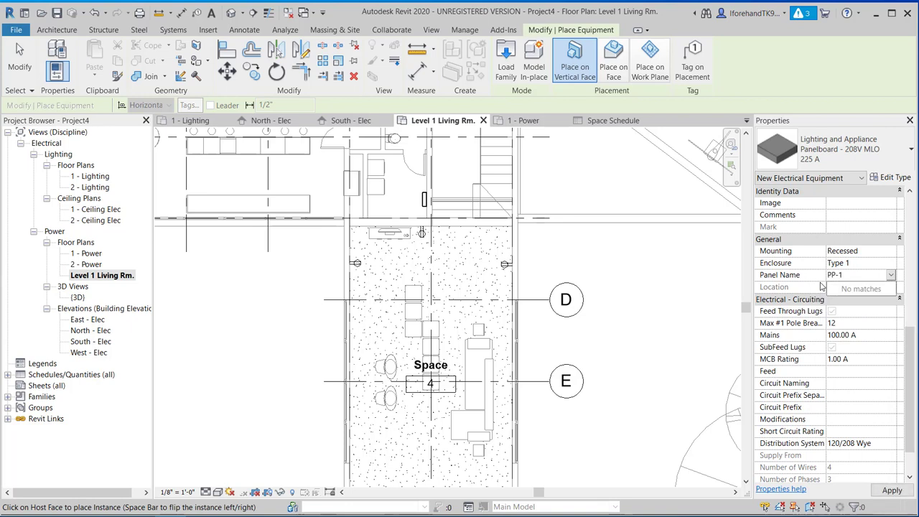
click(637, 293)
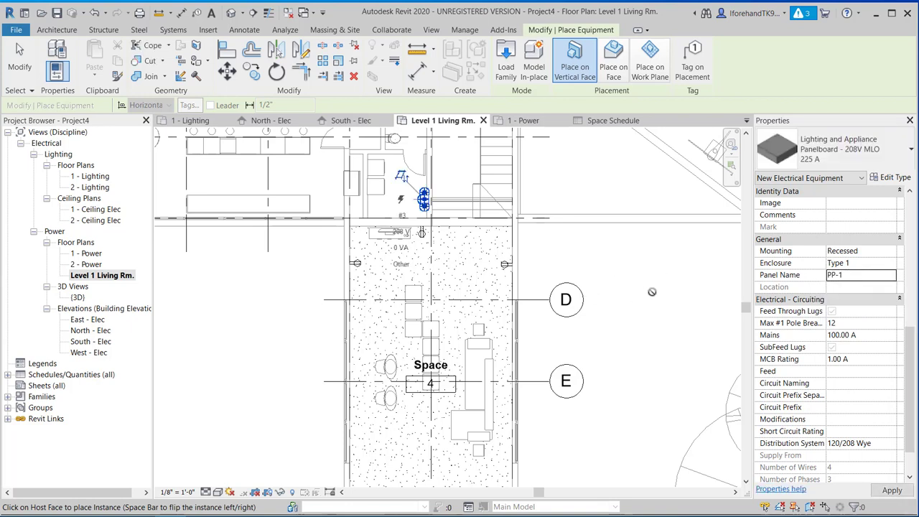
scroll(463, 320, up, 4)
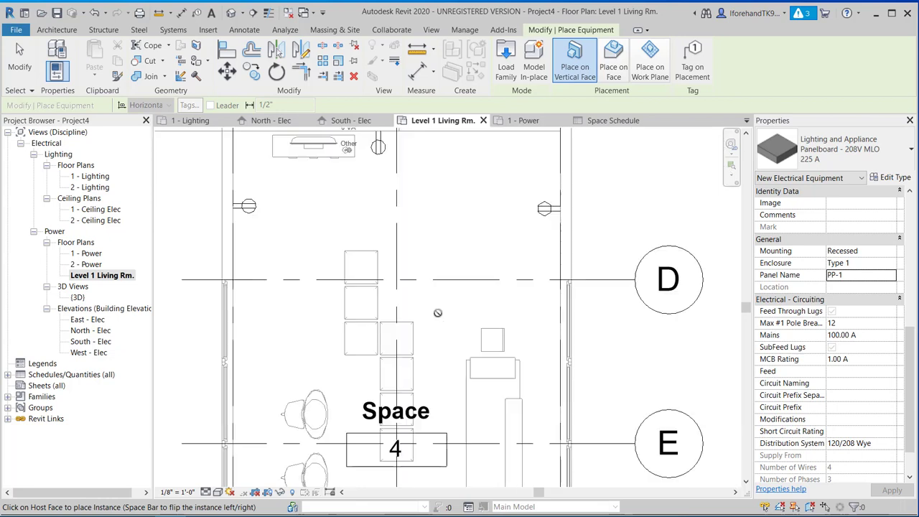
scroll(437, 313, down, 3)
middle_drag(371, 295, 389, 316)
key(Escape)
key(Escape)
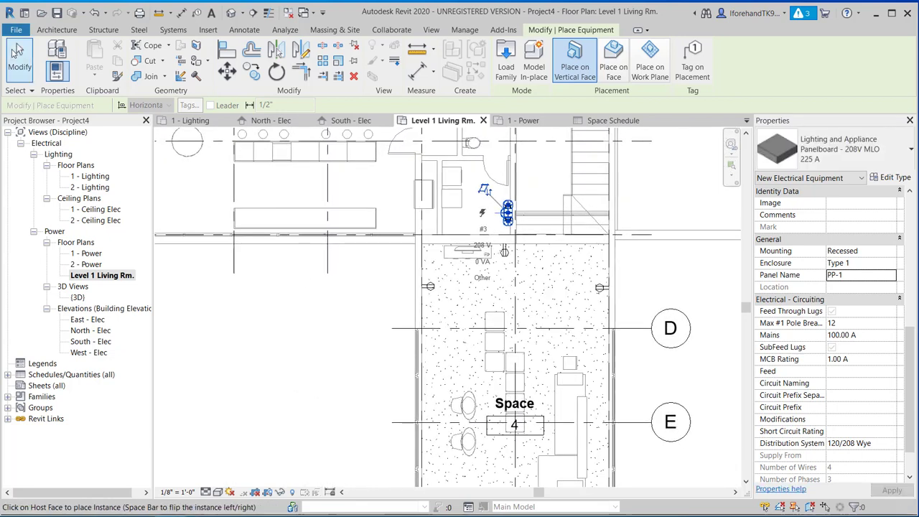
Step: Create a power circuit from the upper-wall receptacle and try to assign it to the 225 A, 120 V/208 V panel
click(505, 252)
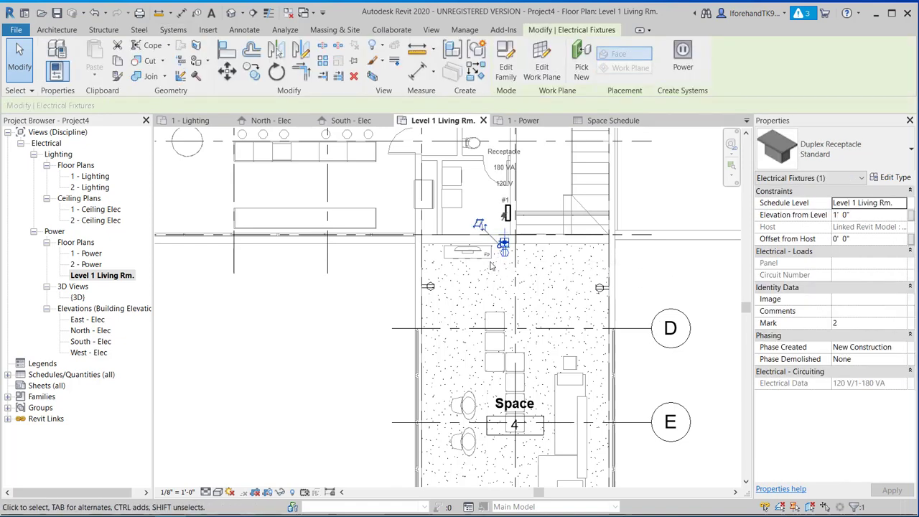
click(684, 68)
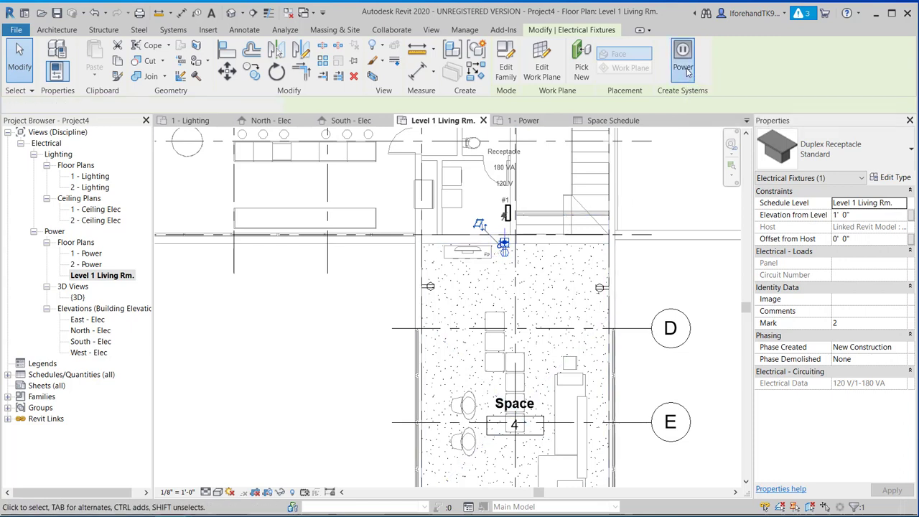
click(683, 53)
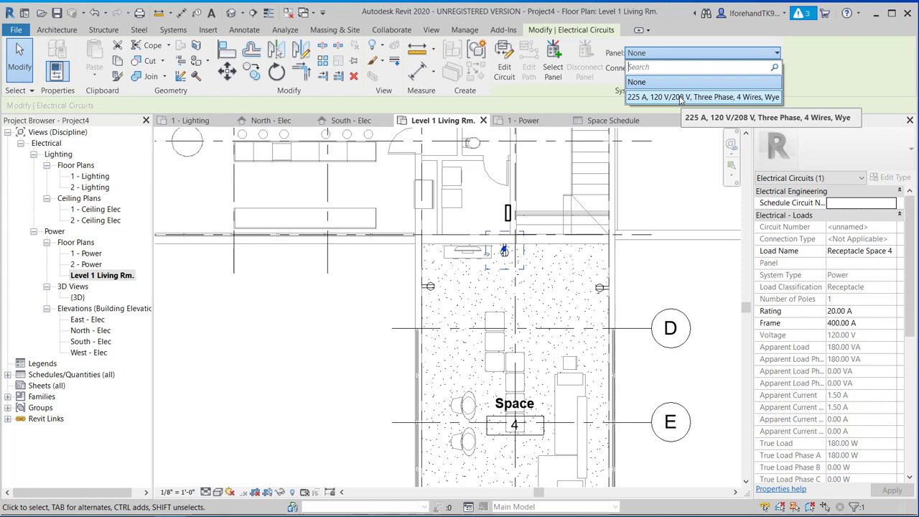
click(681, 97)
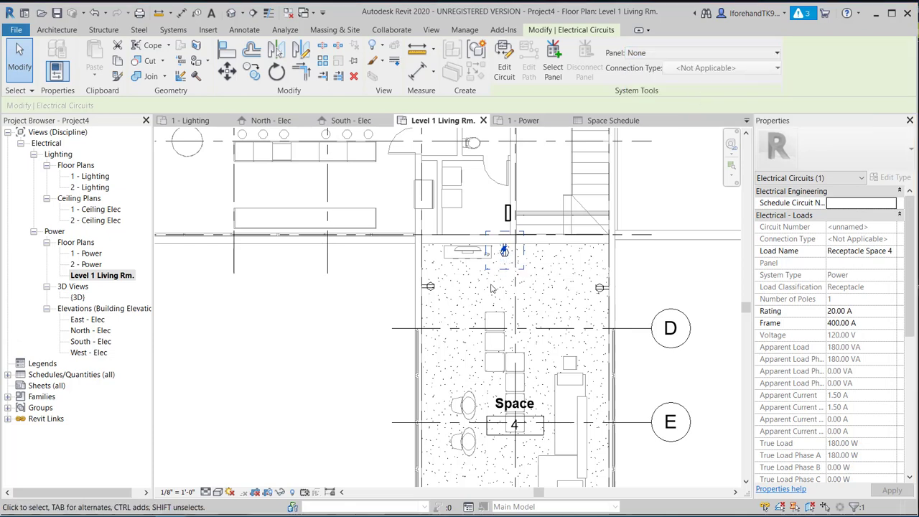
key(Escape)
Step: Assign the upper-wall receptacle's circuit to the 225 A, 120 V/208 V, Three Phase, 4 Wires, Wye panel
click(504, 247)
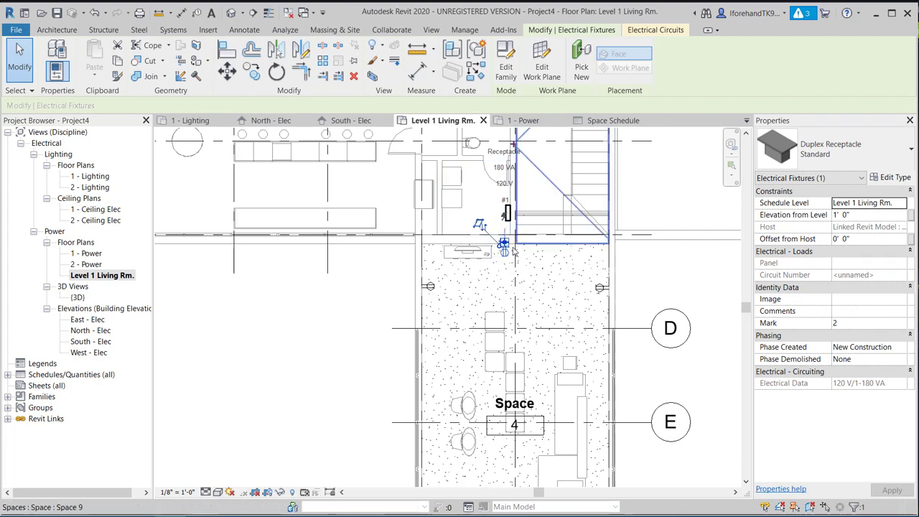
click(655, 30)
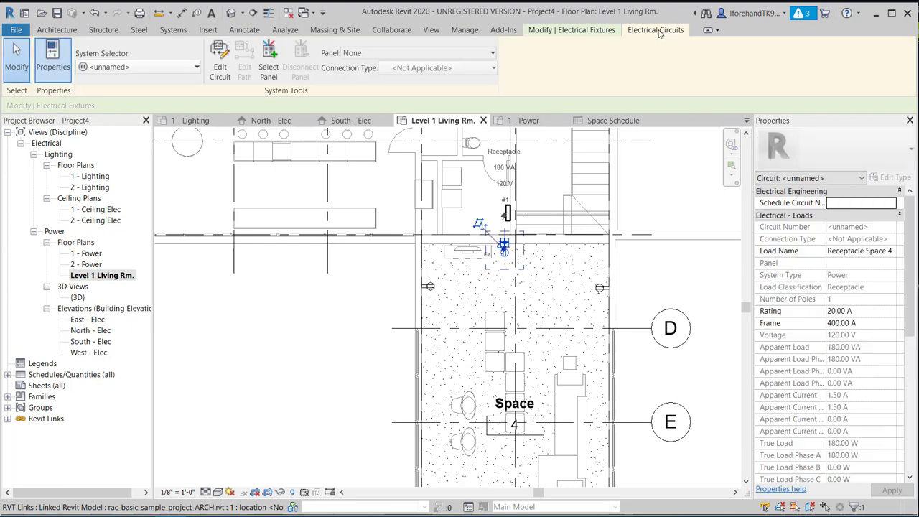
click(422, 60)
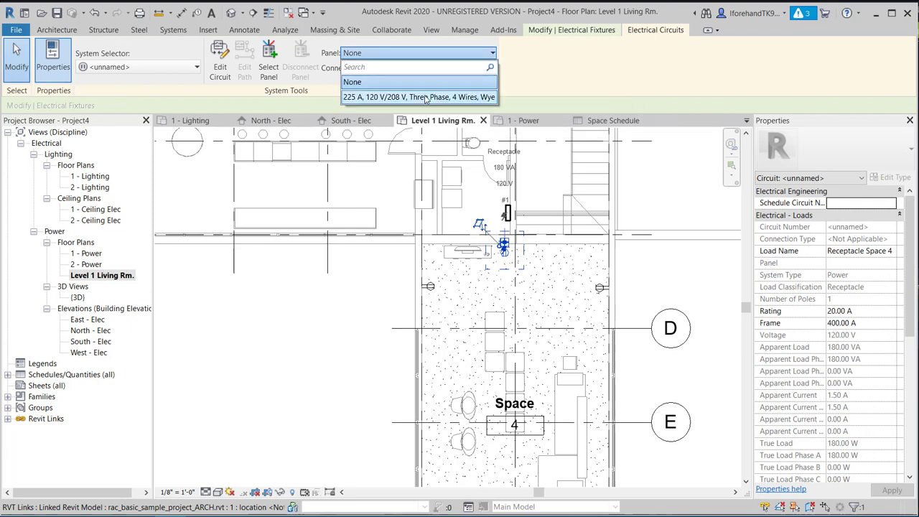
click(426, 99)
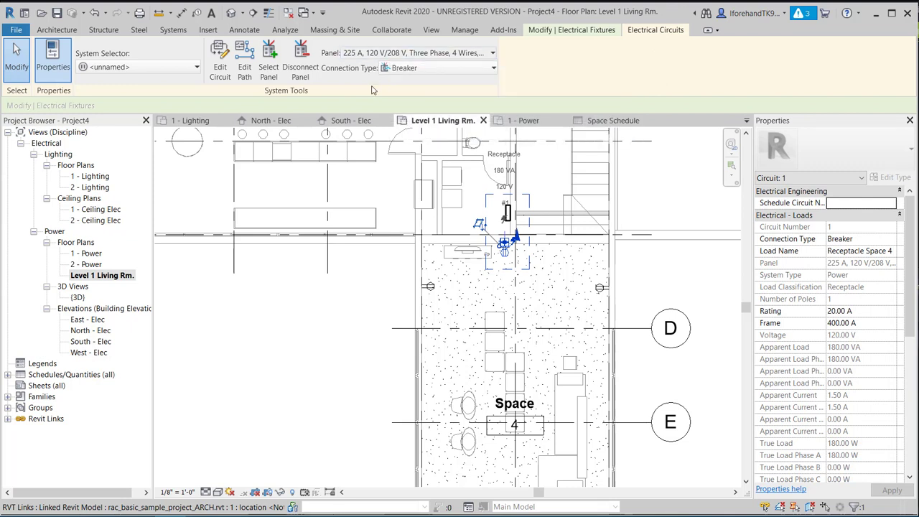
Step: Add the four side-wall living room receptacles to the upper-wall receptacle's circuit, and finish editing the circuit
click(220, 59)
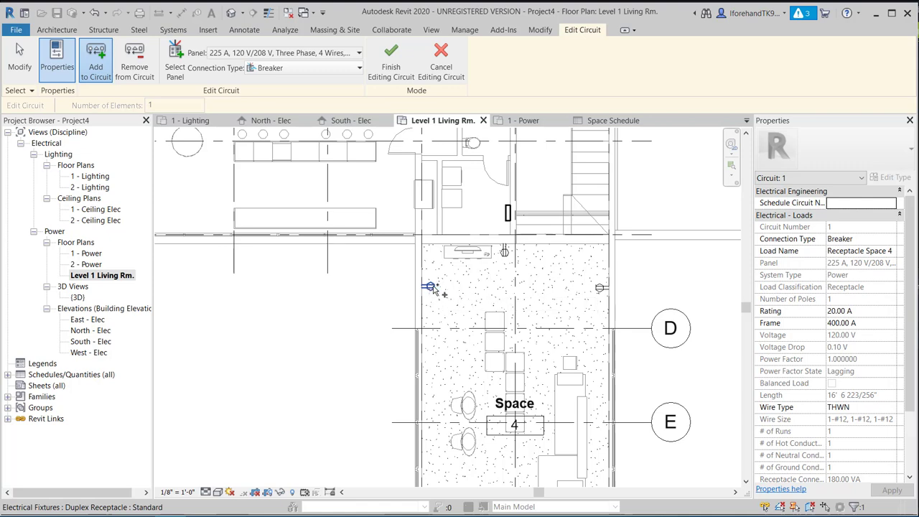
click(430, 287)
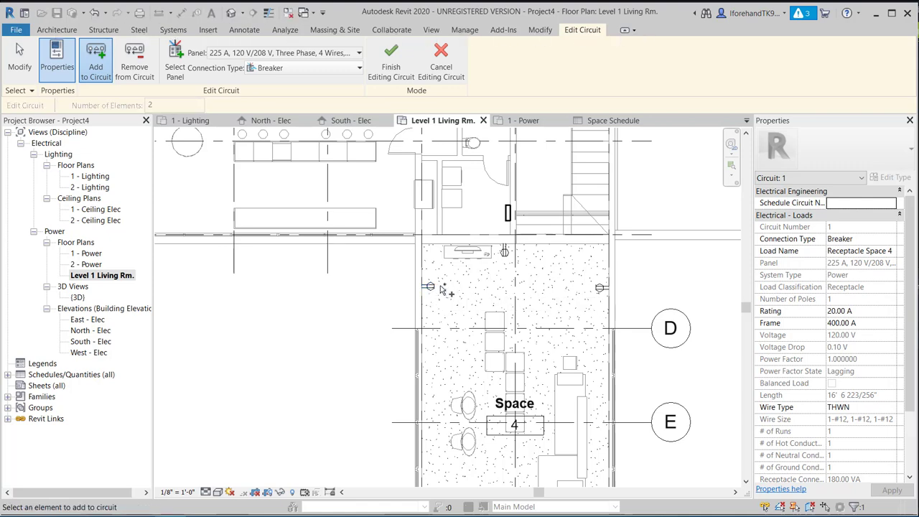
scroll(452, 303, down, 3)
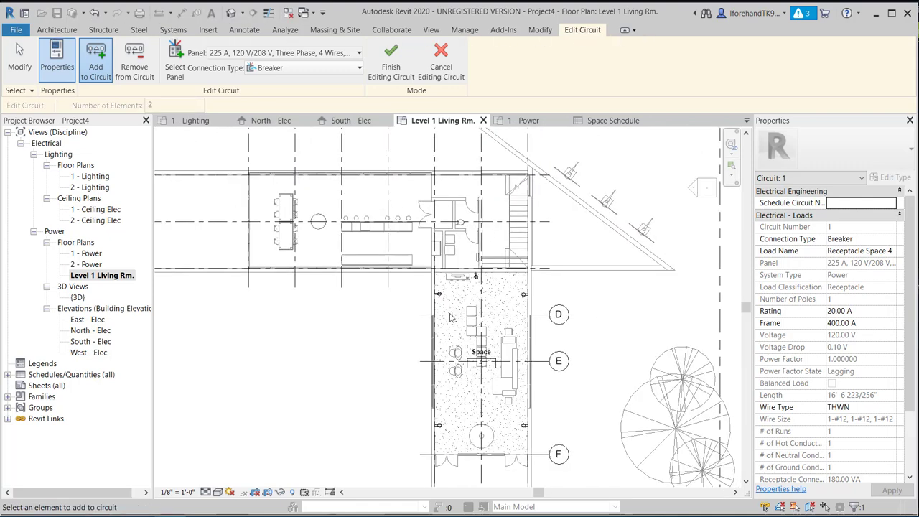
right_click(450, 313)
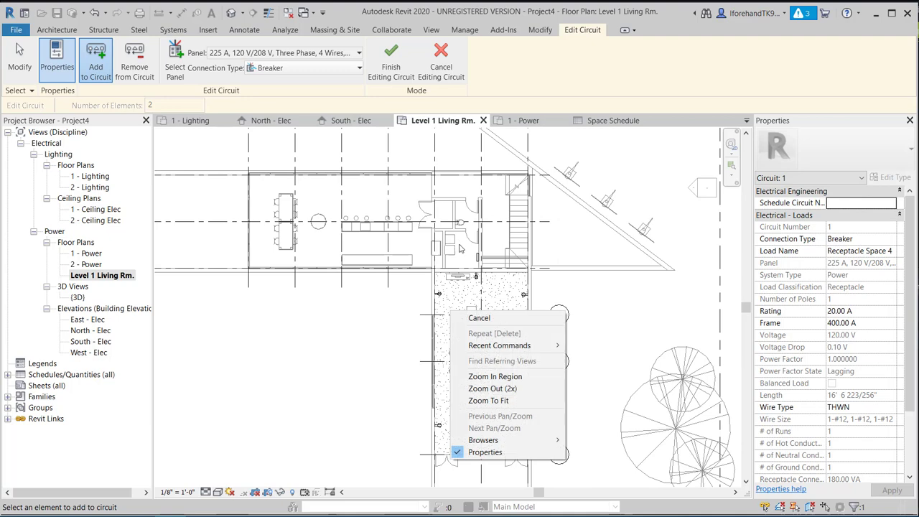
click(422, 346)
middle_drag(431, 347, 442, 217)
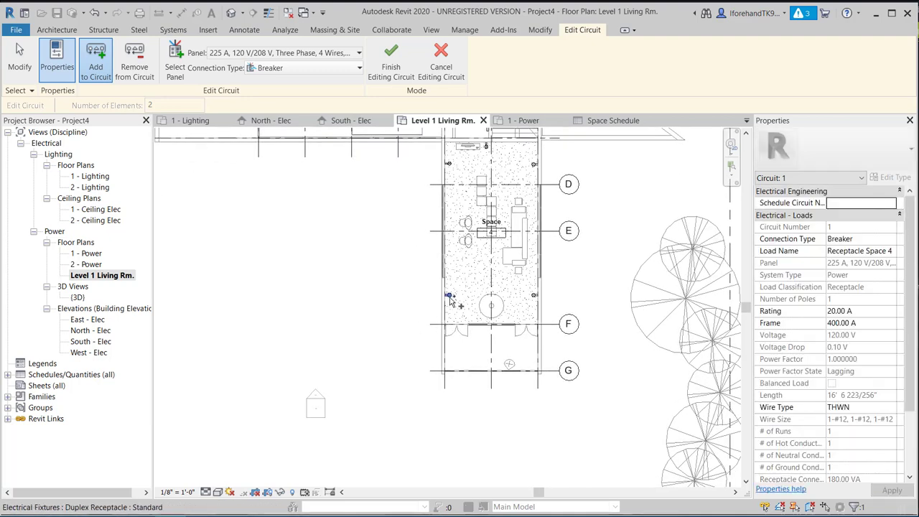
click(450, 295)
click(534, 295)
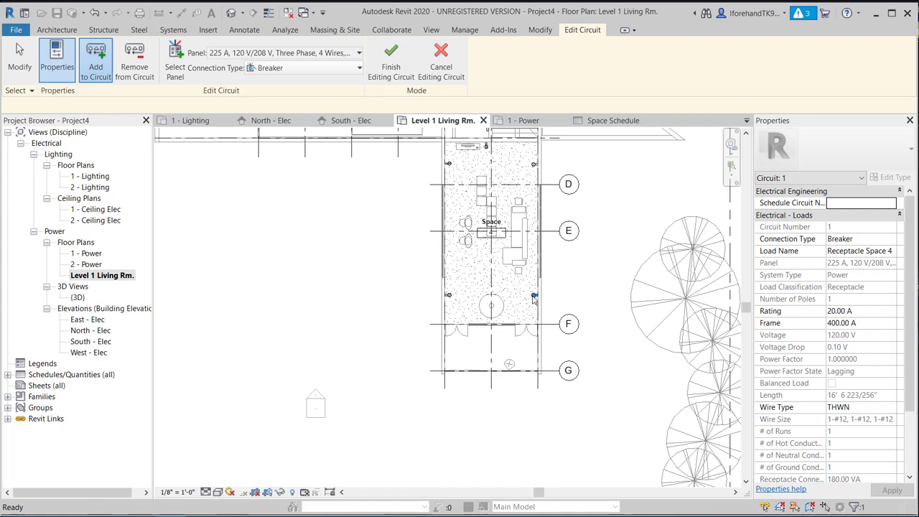
click(534, 166)
middle_drag(474, 176, 469, 331)
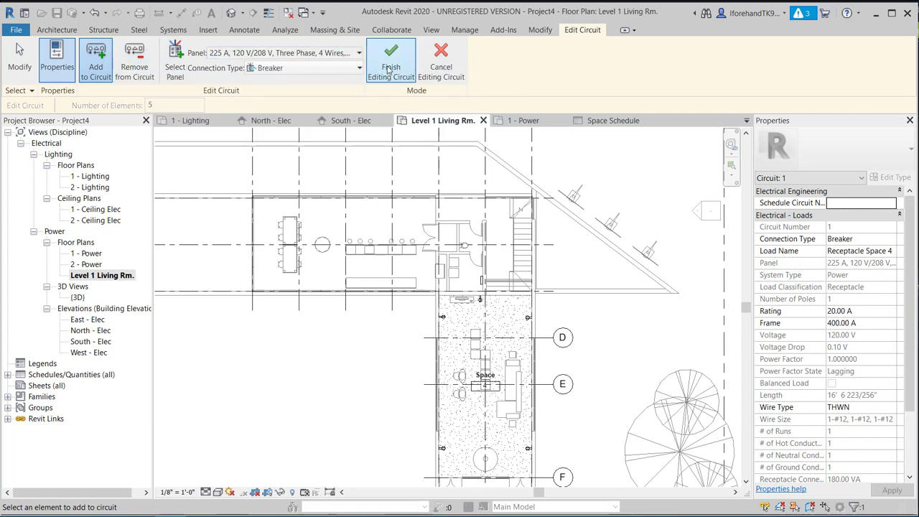
click(389, 68)
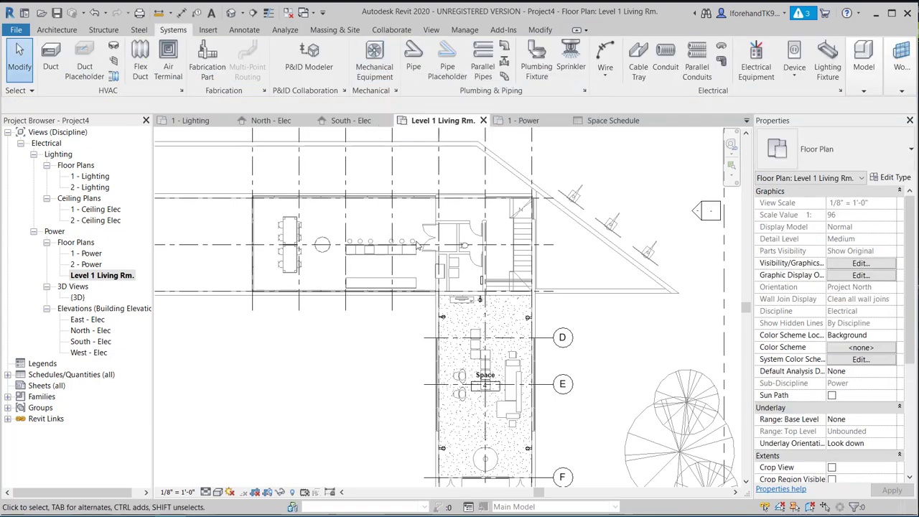
Step: Examine the temporary wiring and circuit properties of the living room receptacle circuit, starting from the upper-wall receptacle
click(446, 317)
scroll(401, 326, up, 1)
click(402, 325)
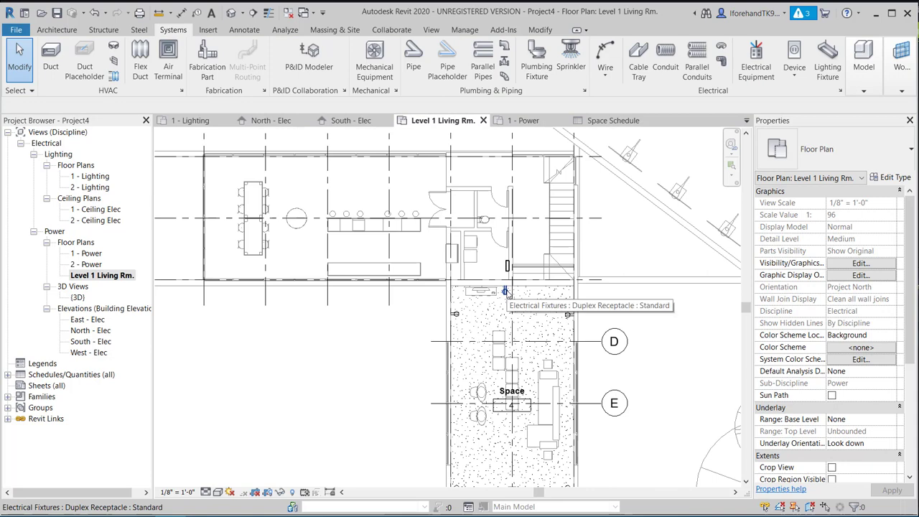
key(Tab)
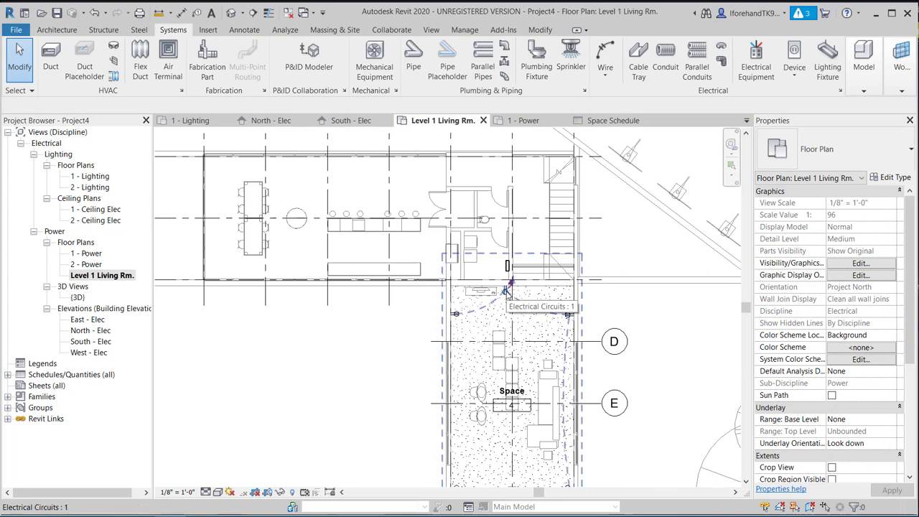
middle_drag(506, 290, 506, 192)
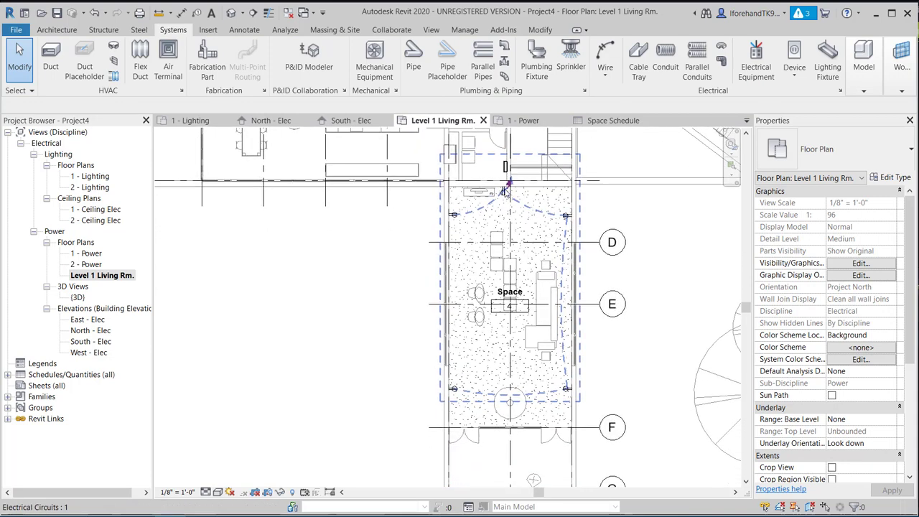
scroll(506, 192, up, 3)
scroll(506, 193, up, 3)
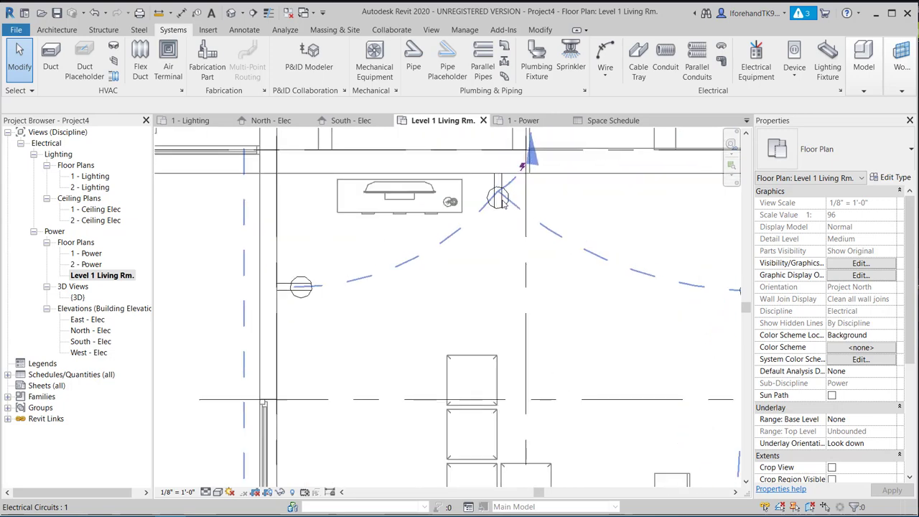
middle_drag(504, 209, 494, 241)
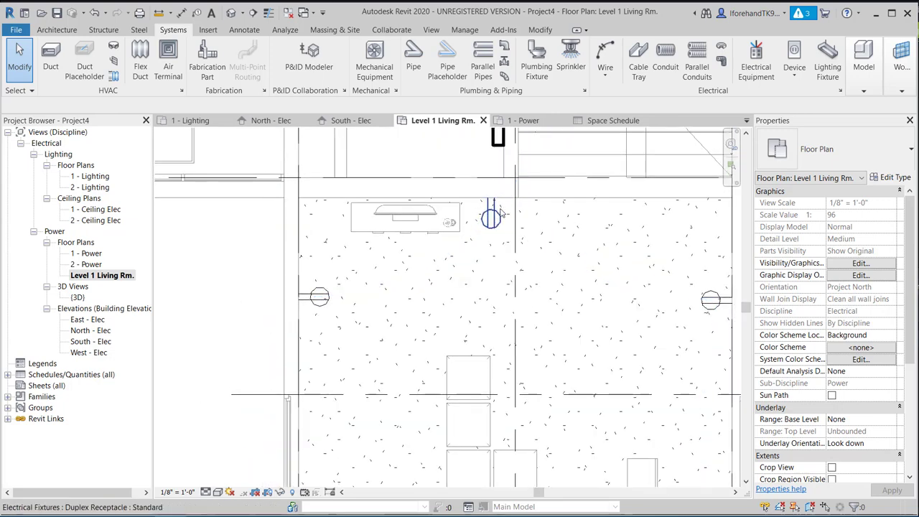
key(Tab)
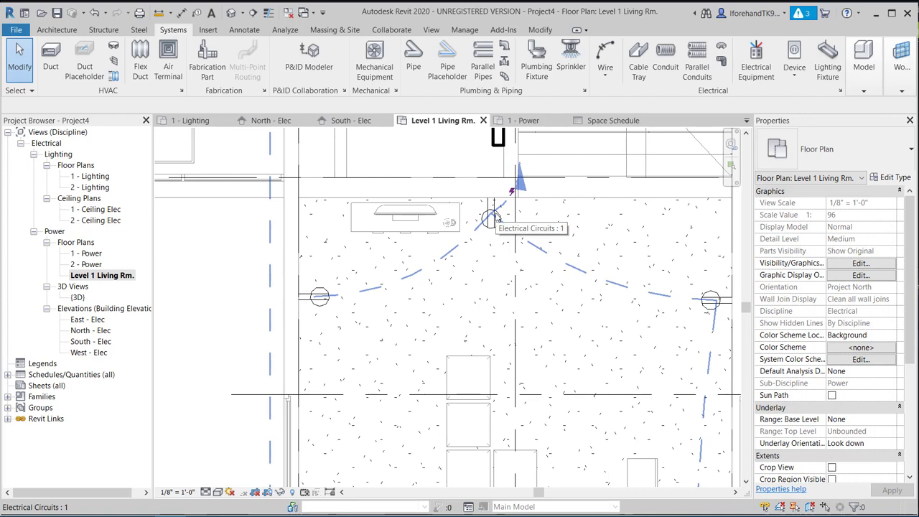
click(490, 219)
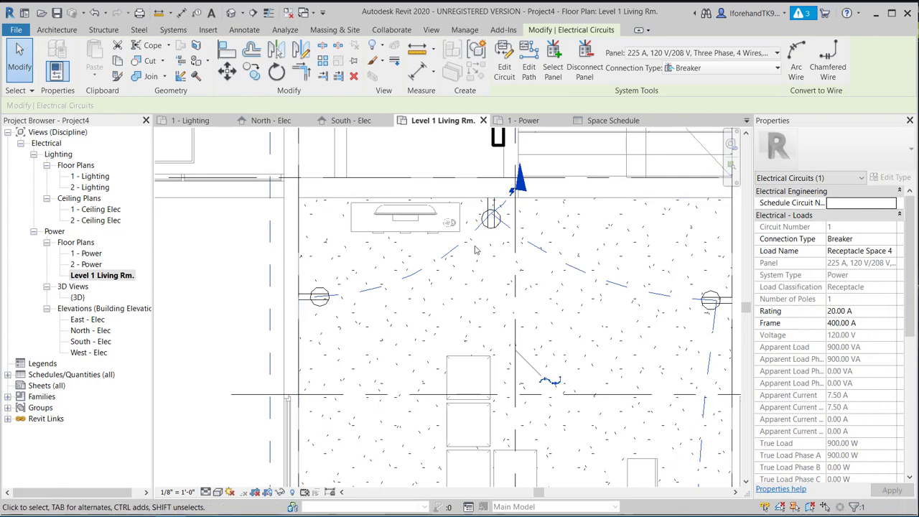
key(Escape)
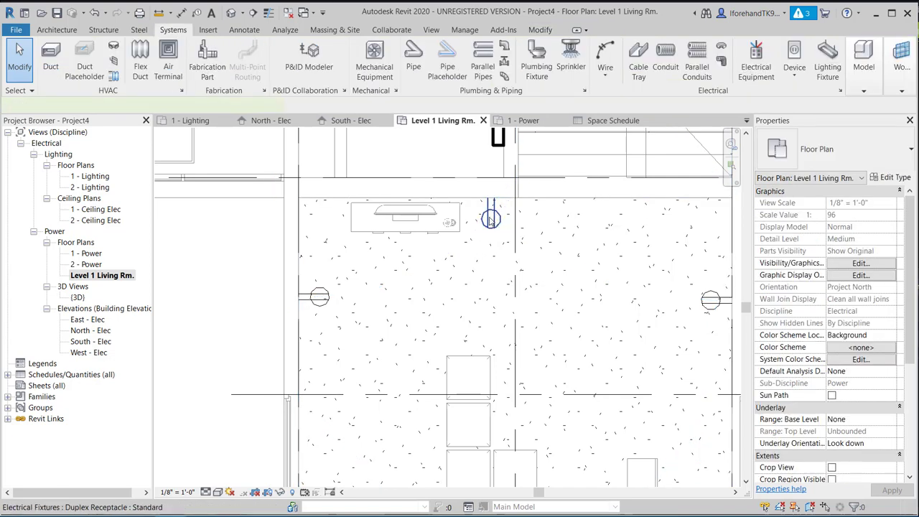
Step: Select the living room receptacle circuit through the upper-wall receptacle, and generate arc-type wiring from its temporary wiring
click(491, 219)
click(481, 257)
key(Tab)
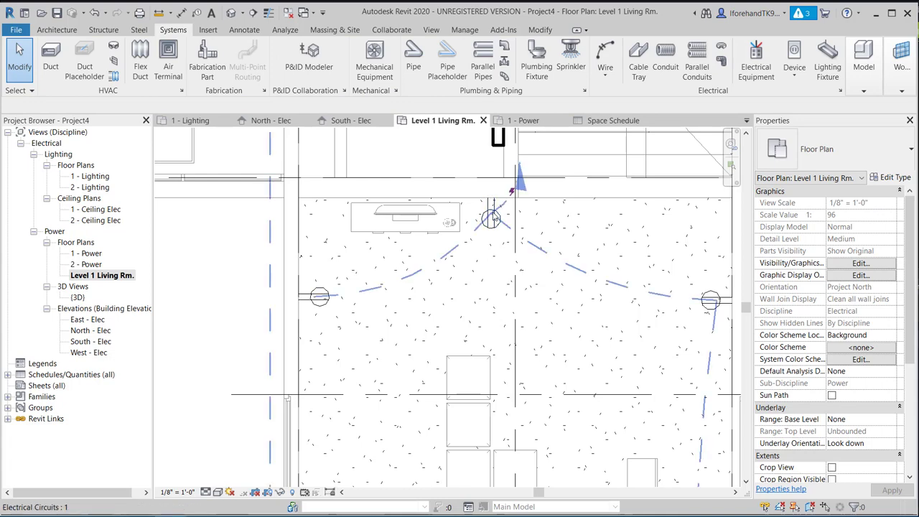
click(494, 218)
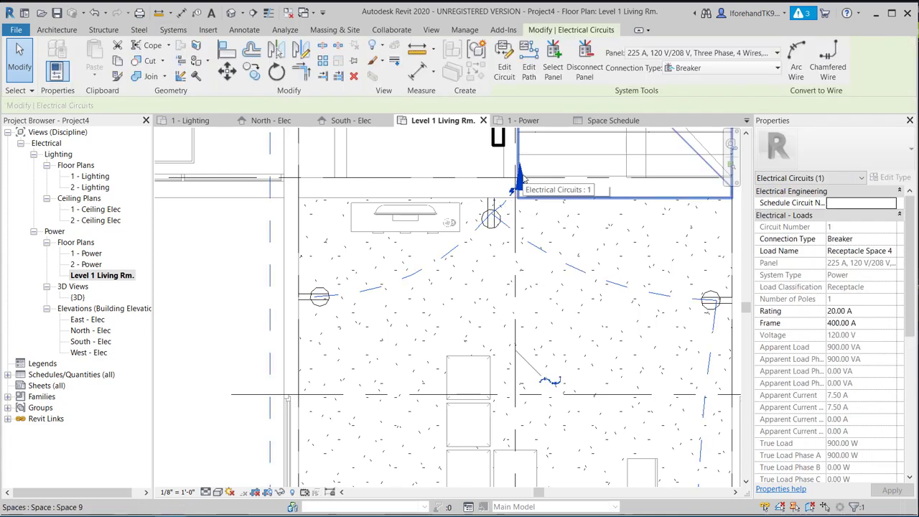
click(522, 178)
click(494, 219)
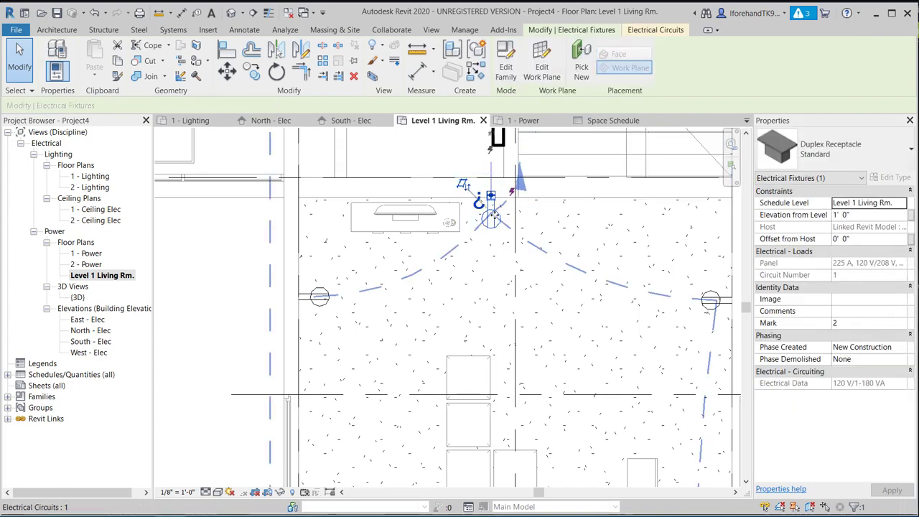
key(Tab)
click(494, 219)
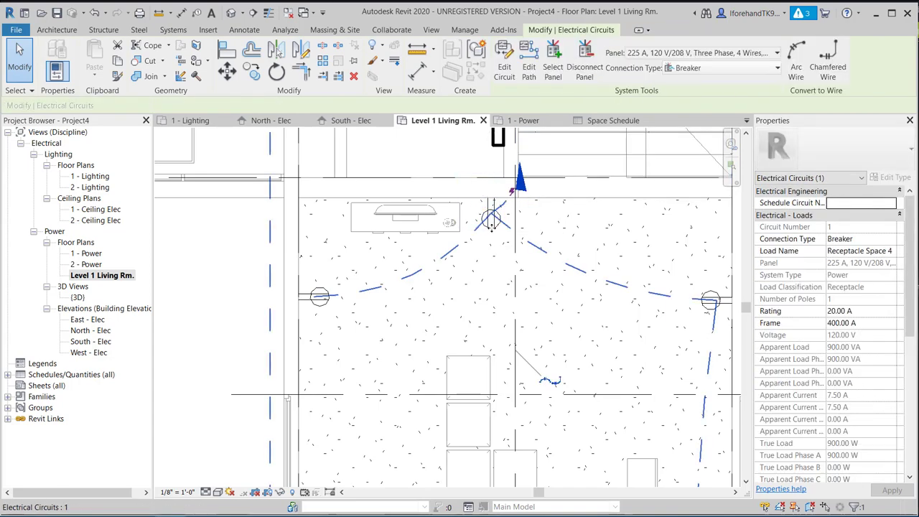
scroll(491, 228, down, 2)
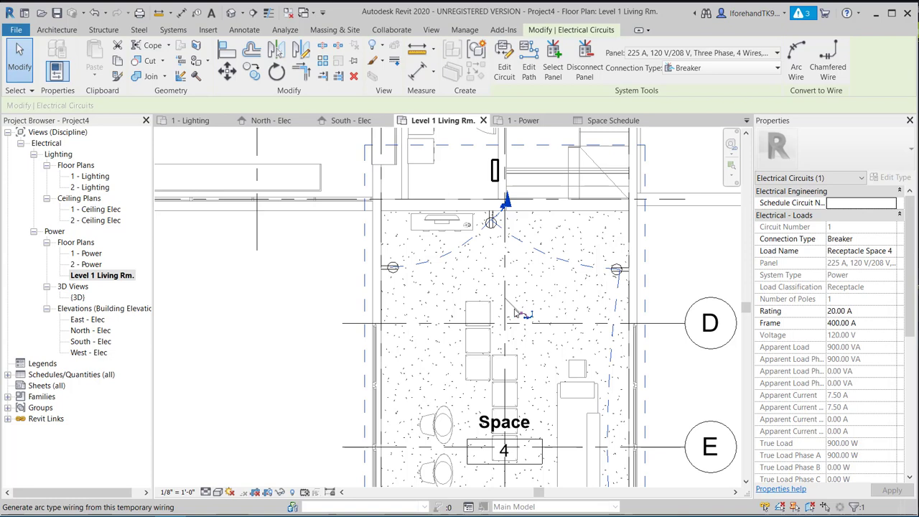
scroll(475, 251, down, 2)
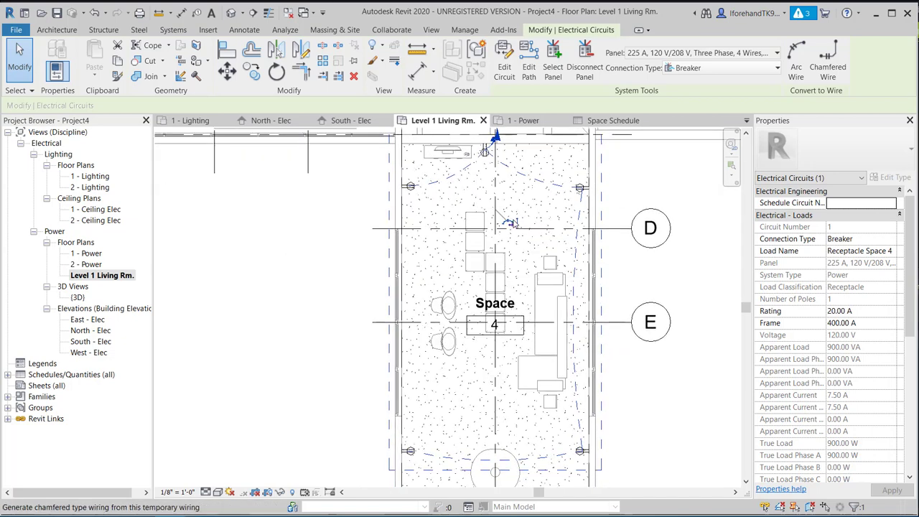
scroll(501, 267, down, 1)
scroll(500, 244, up, 3)
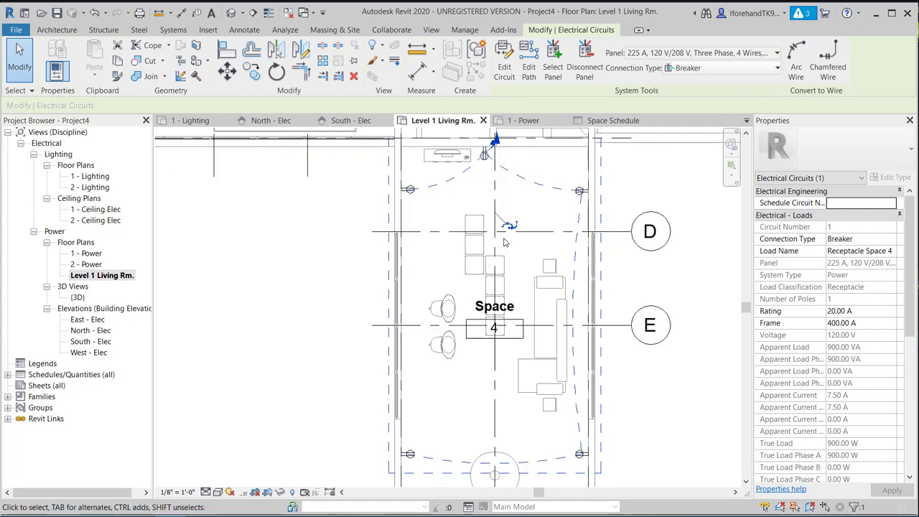
middle_drag(509, 238, 500, 295)
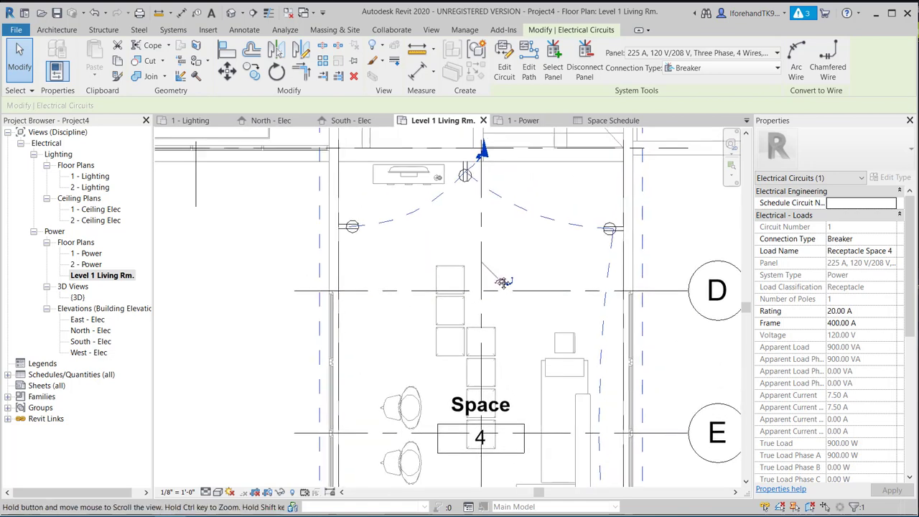
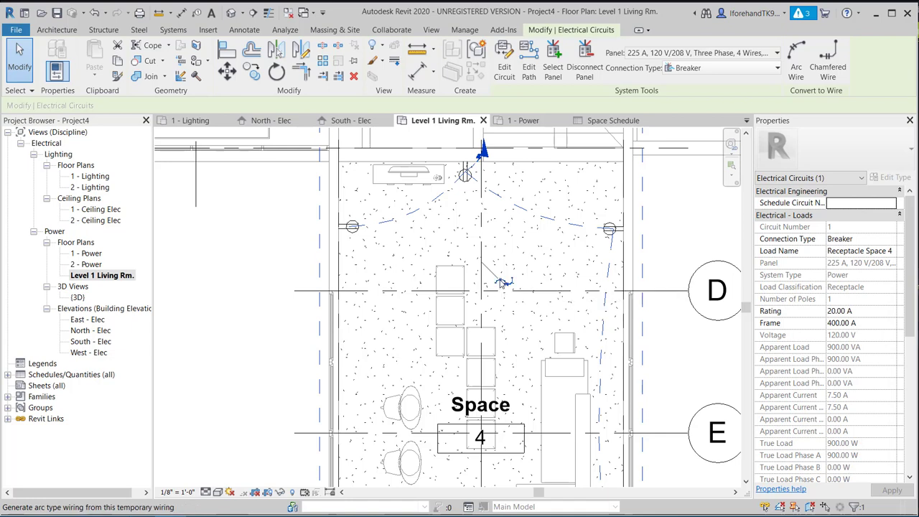
click(501, 282)
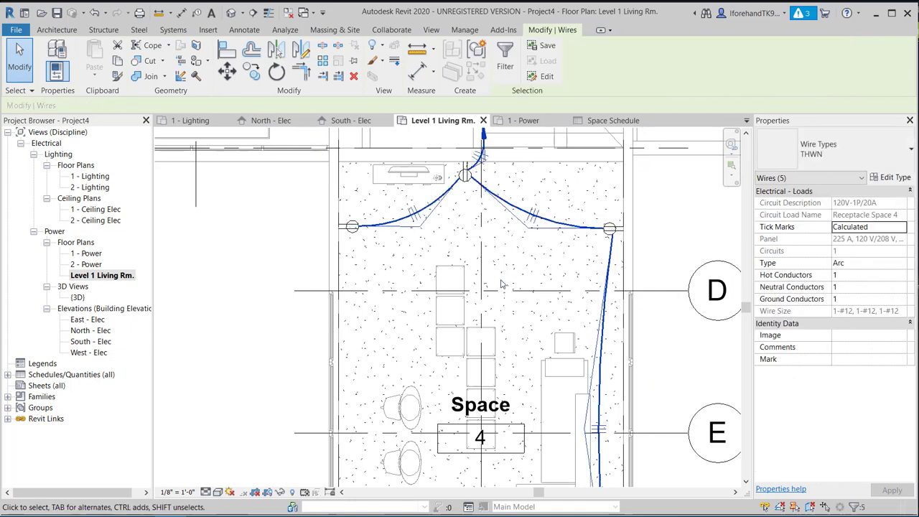
click(292, 219)
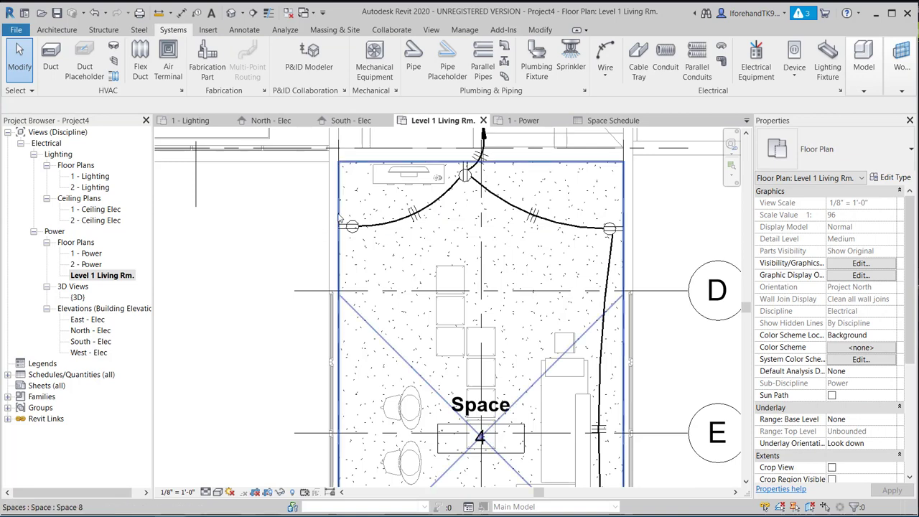
Step: Reduce the hot conductors to 0 on the wire joining the upper-wall and upper-left receptacles, and restore them to 1
click(404, 217)
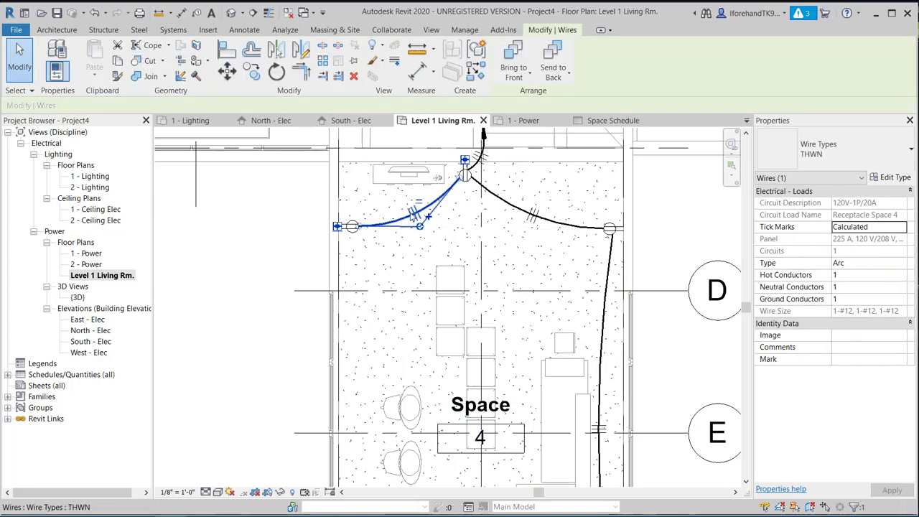
click(422, 202)
click(422, 202)
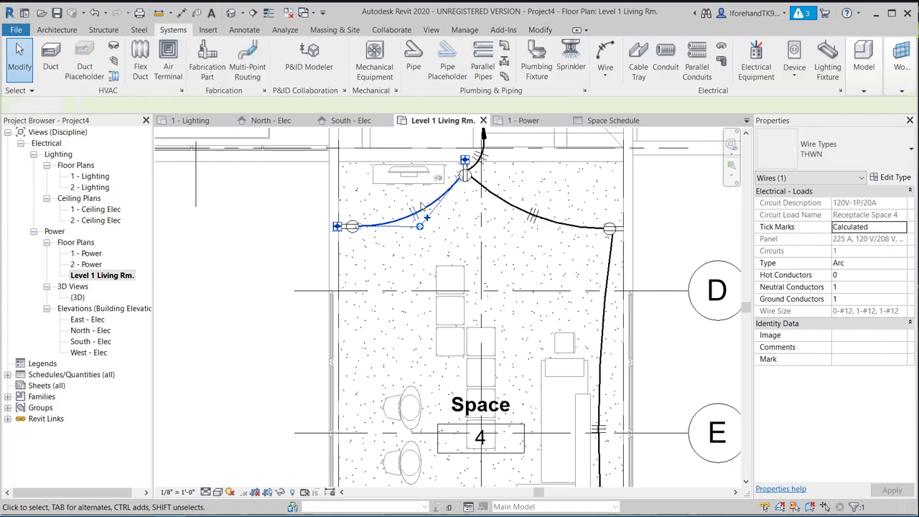
click(417, 211)
click(429, 217)
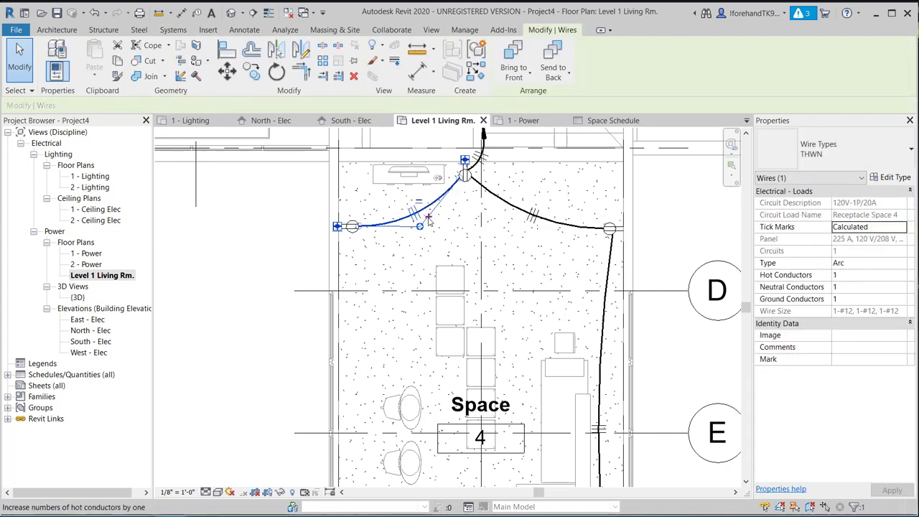
click(318, 215)
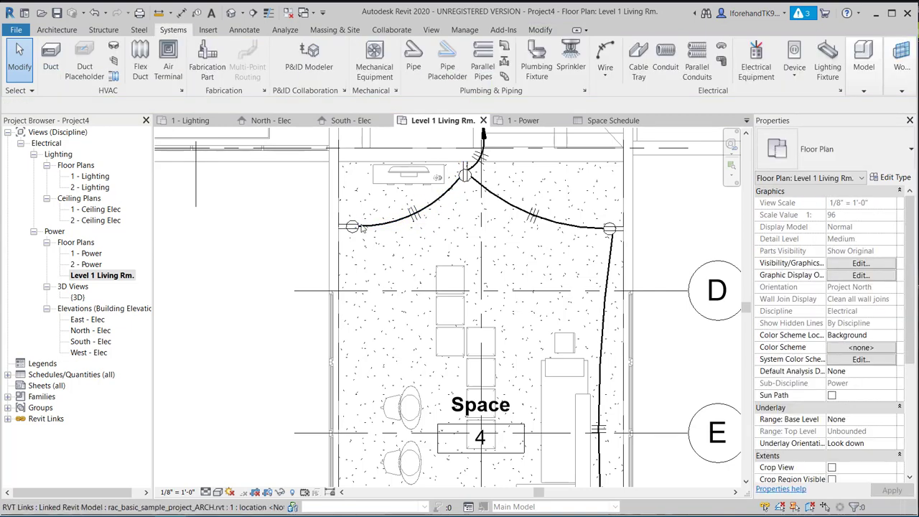
Step: Inspect the wire between the upper-wall and upper-left receptacles and the rest of the living room's arc wiring
scroll(423, 219, down, 2)
click(423, 220)
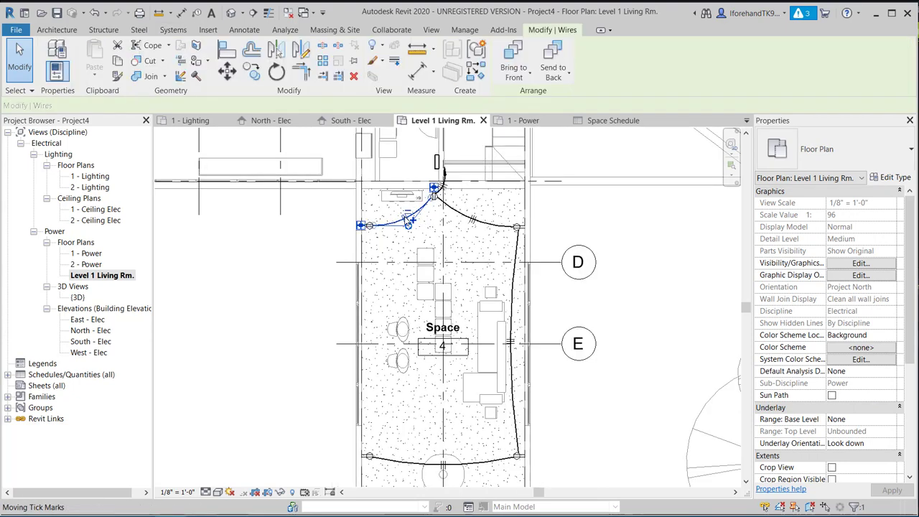
scroll(414, 223, up, 2)
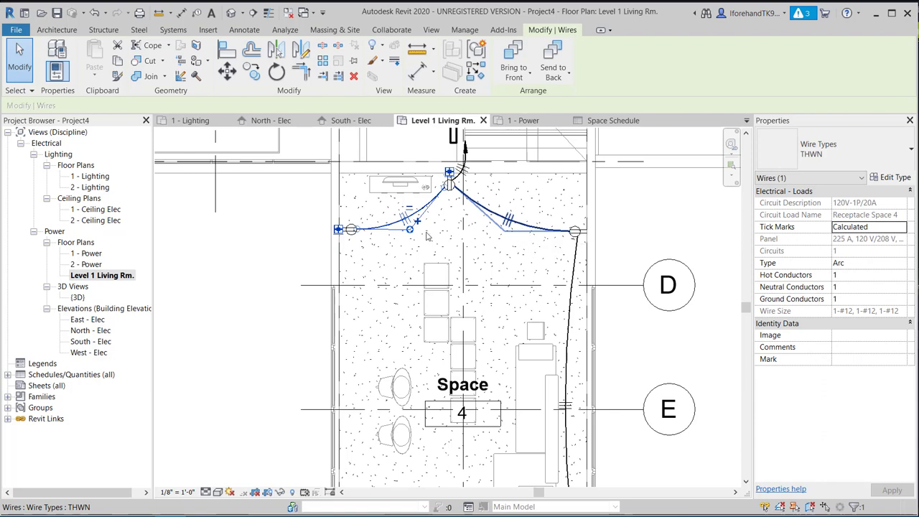
scroll(521, 236, down, 2)
click(299, 274)
scroll(321, 276, down, 1)
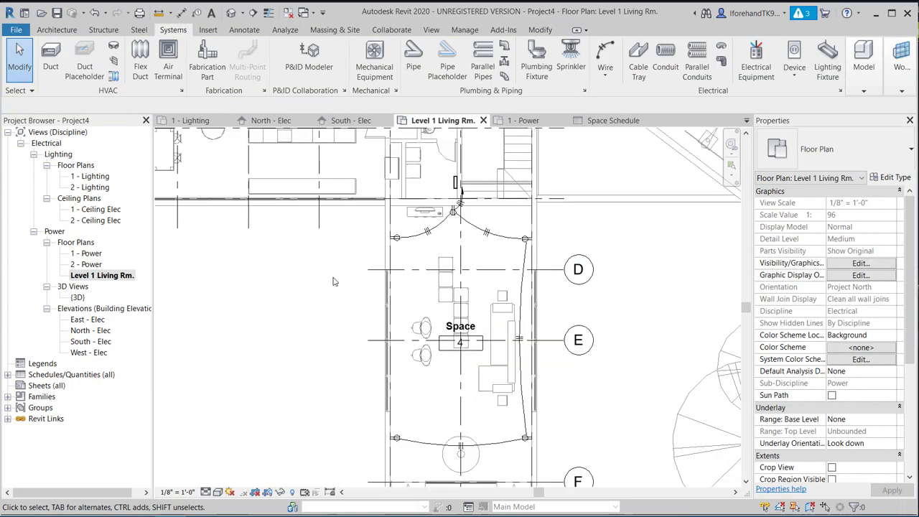
middle_drag(321, 276, 381, 228)
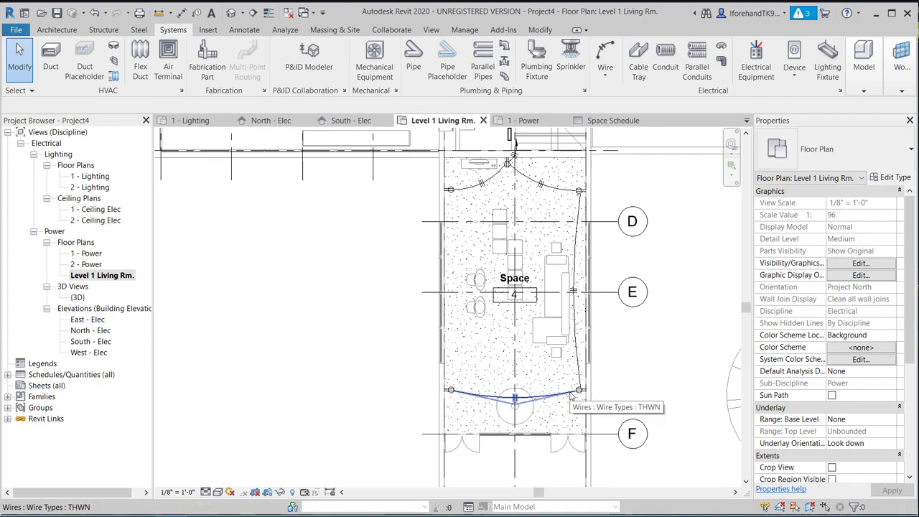
Step: Check the electrical properties of the panelboard serving the living room receptacles
click(509, 135)
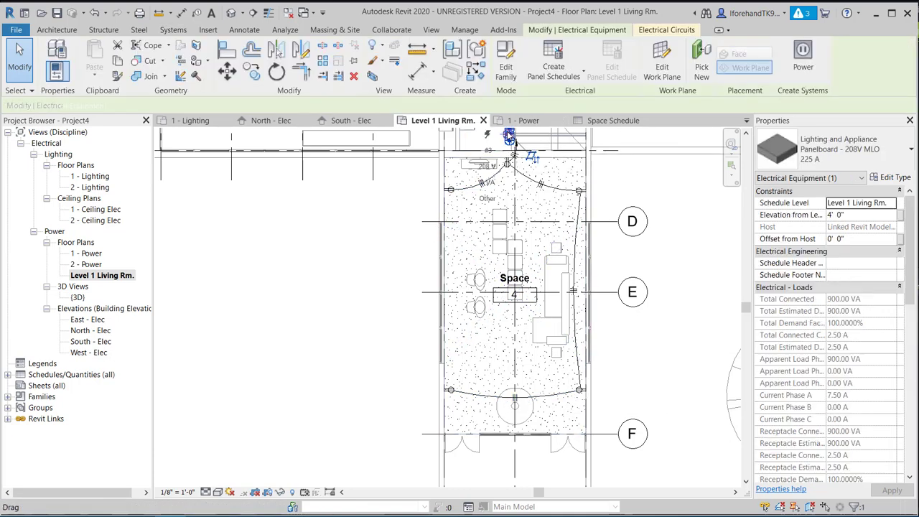
click(407, 210)
scroll(407, 207, down, 1)
middle_drag(428, 207, 524, 306)
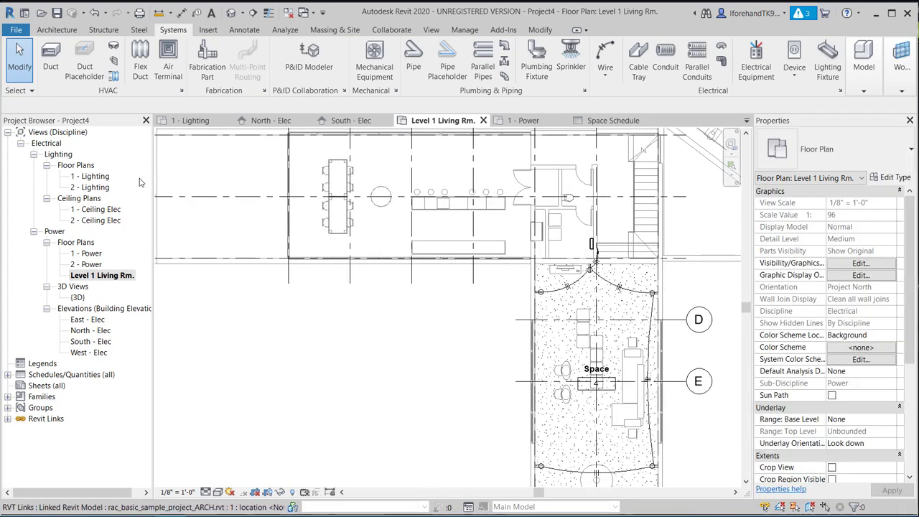
Step: Open the 1 - Ceiling Elec reflected ceiling plan and check the space in the large room between grids A and C
click(91, 209)
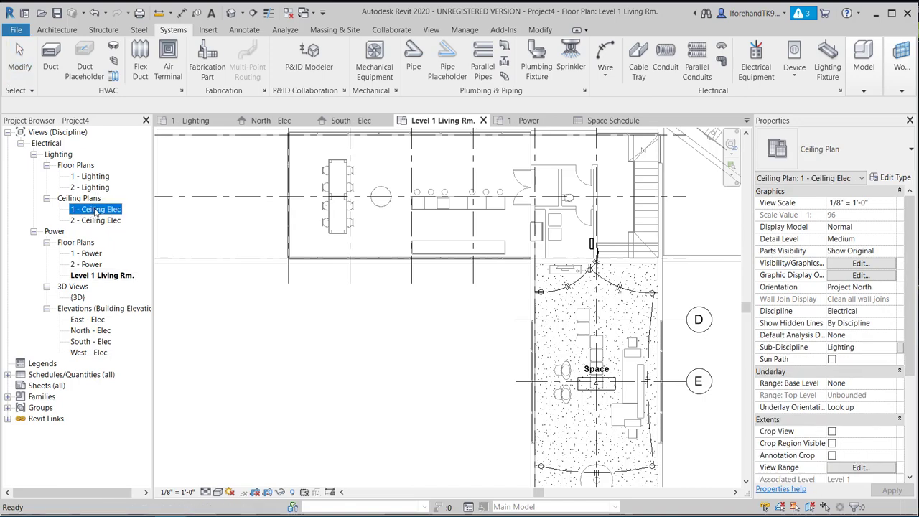
double_click(96, 209)
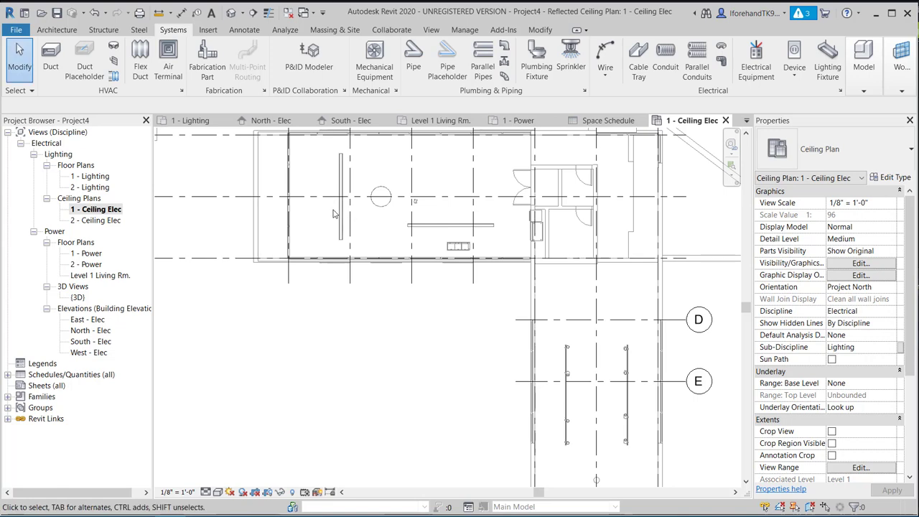
scroll(435, 217, up, 4)
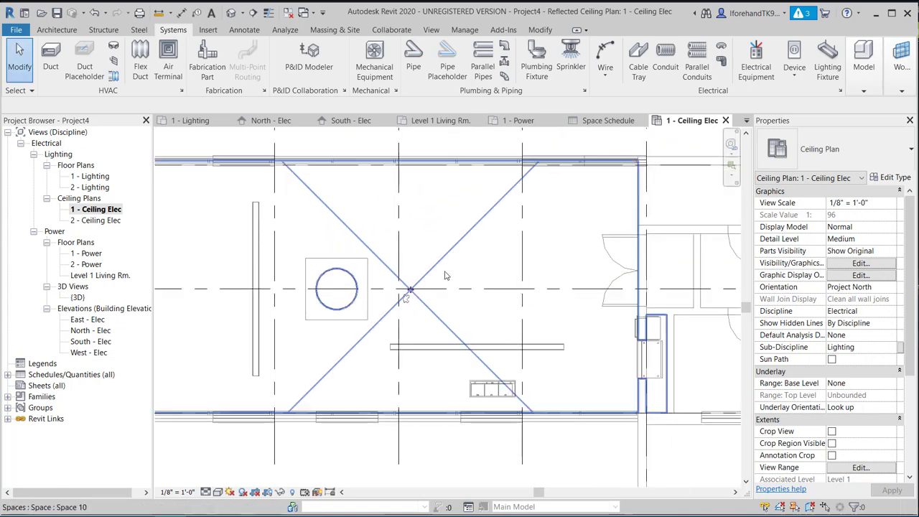
click(406, 208)
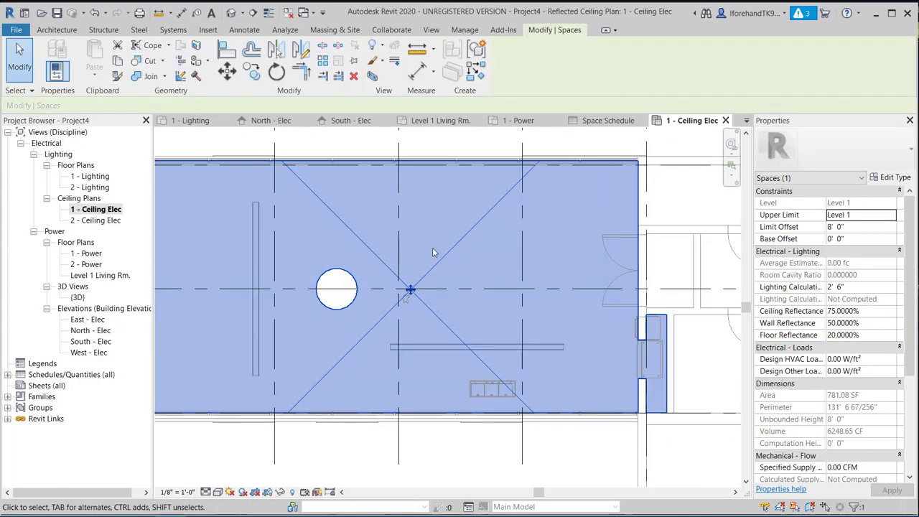
click(415, 141)
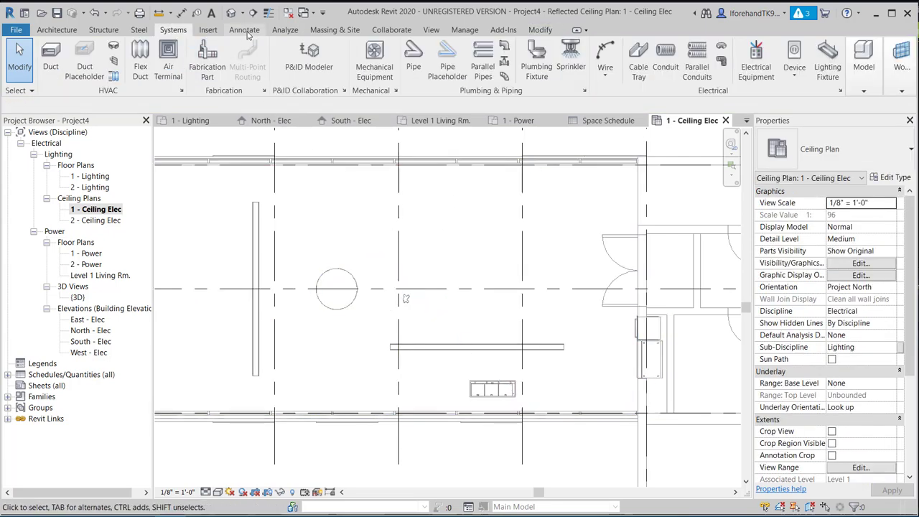
click(283, 33)
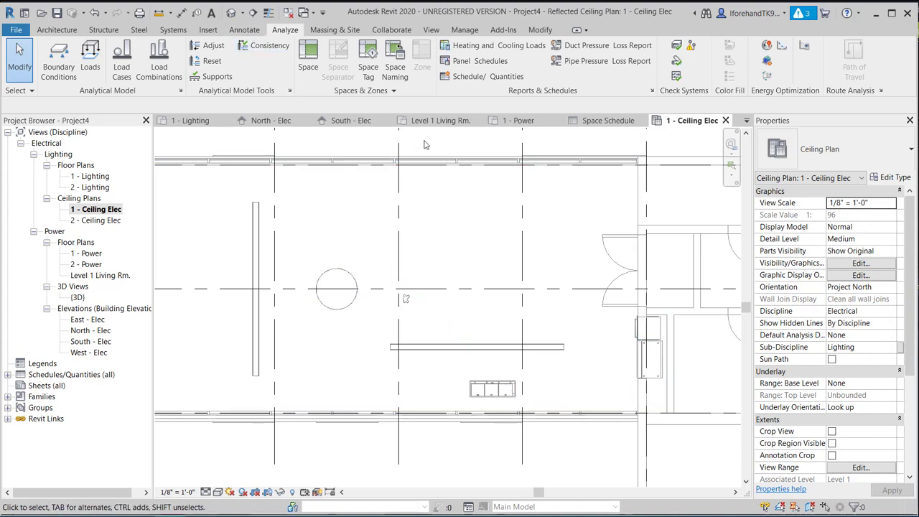
click(219, 515)
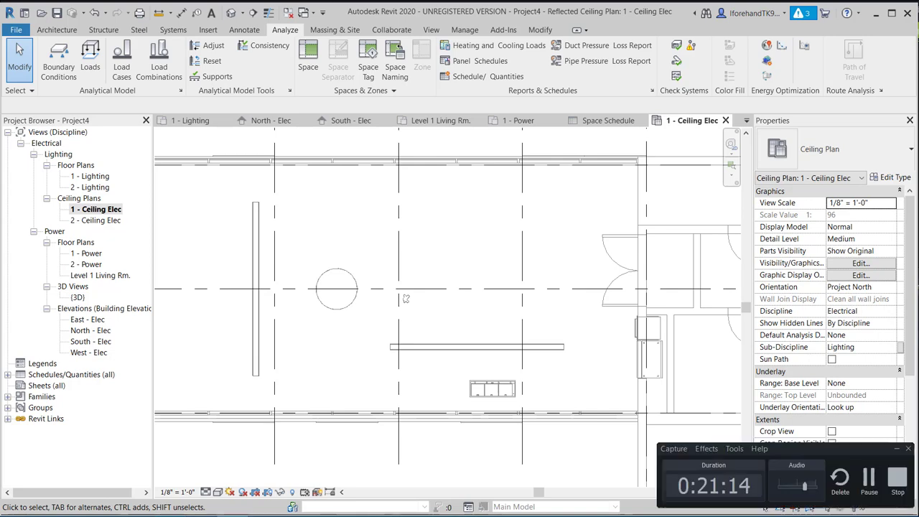
click(869, 478)
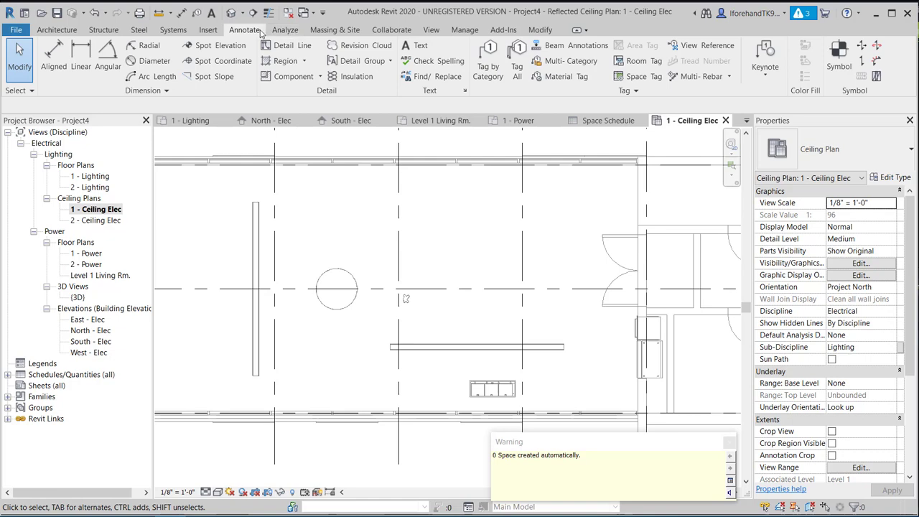
Step: Tag all untagged spaces in the current ceiling plan with the Space Tag, including elements from linked files
click(517, 61)
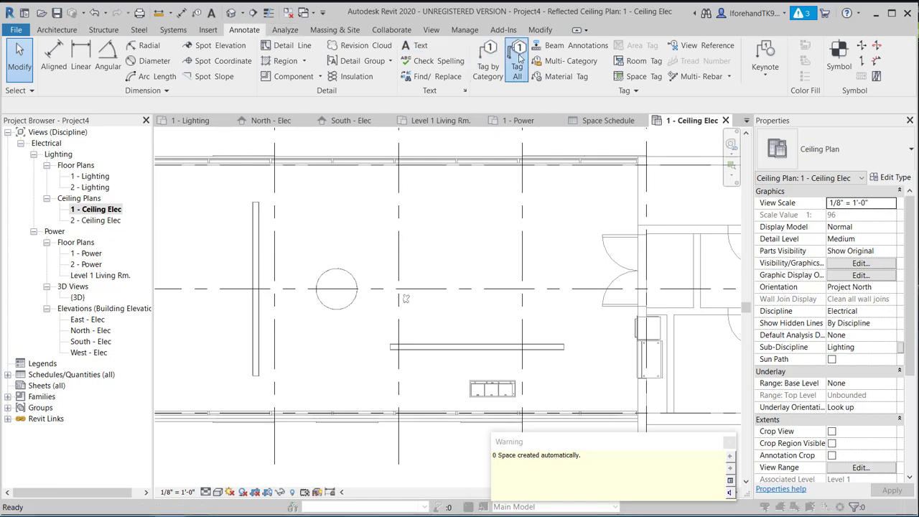
scroll(632, 316, down, 5)
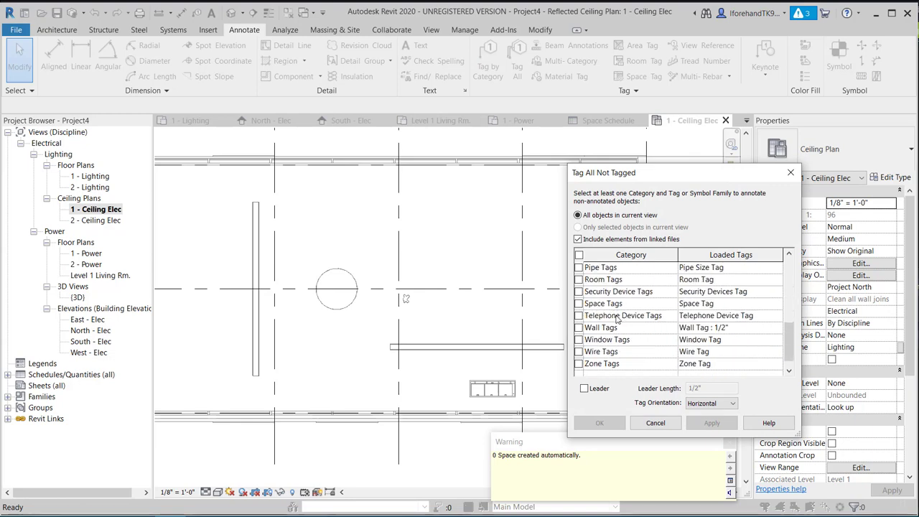
scroll(618, 313, down, 1)
click(578, 292)
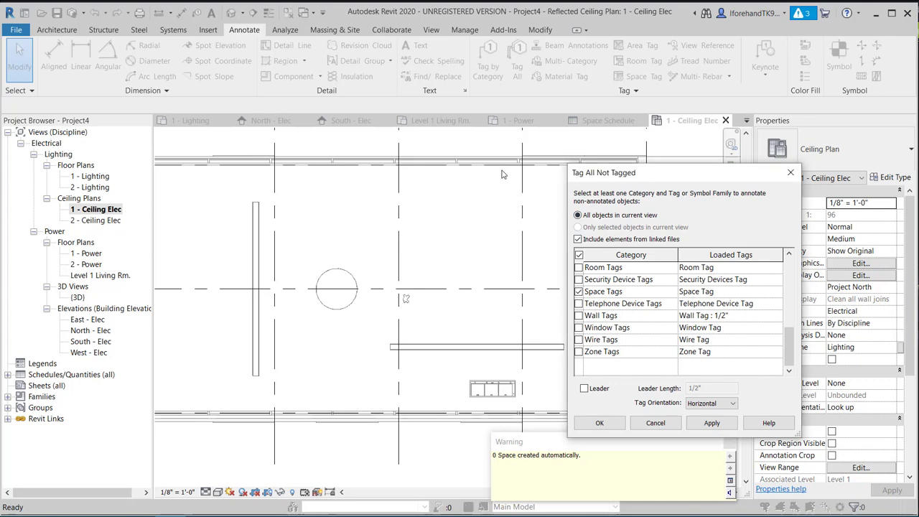
scroll(607, 270, up, 1)
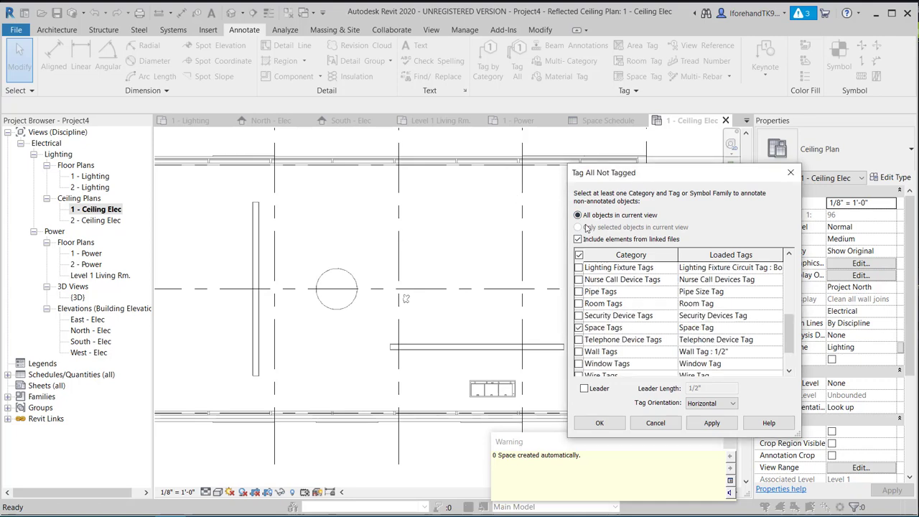
scroll(668, 346, down, 1)
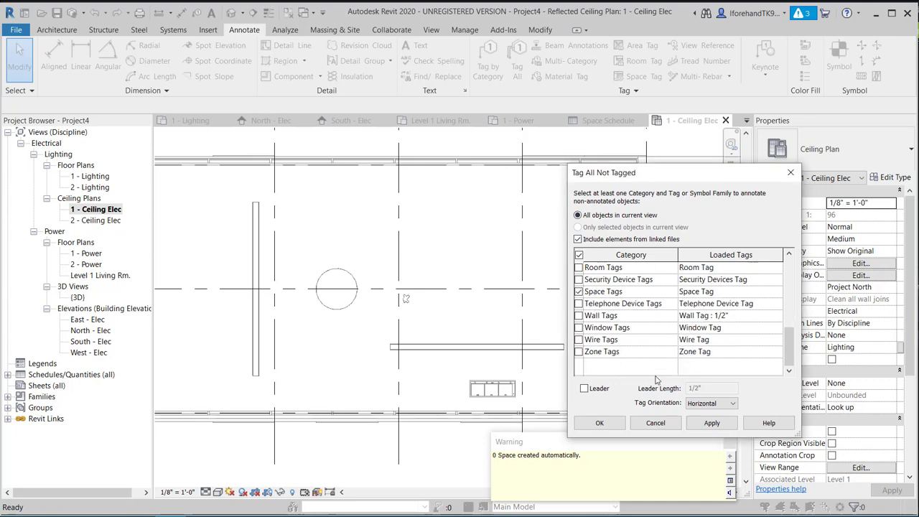
click(711, 423)
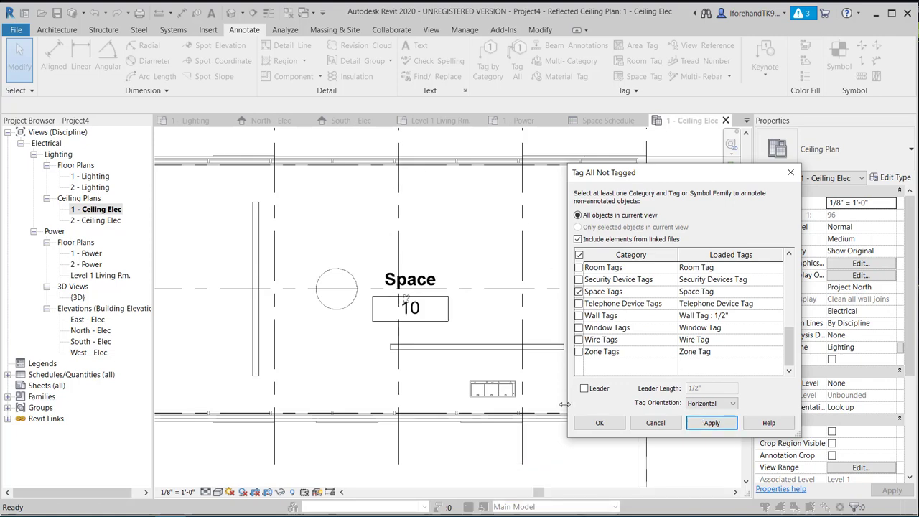
click(600, 423)
Step: Examine the space tags in the living room and in the large room between grids A and C
scroll(535, 325, down, 4)
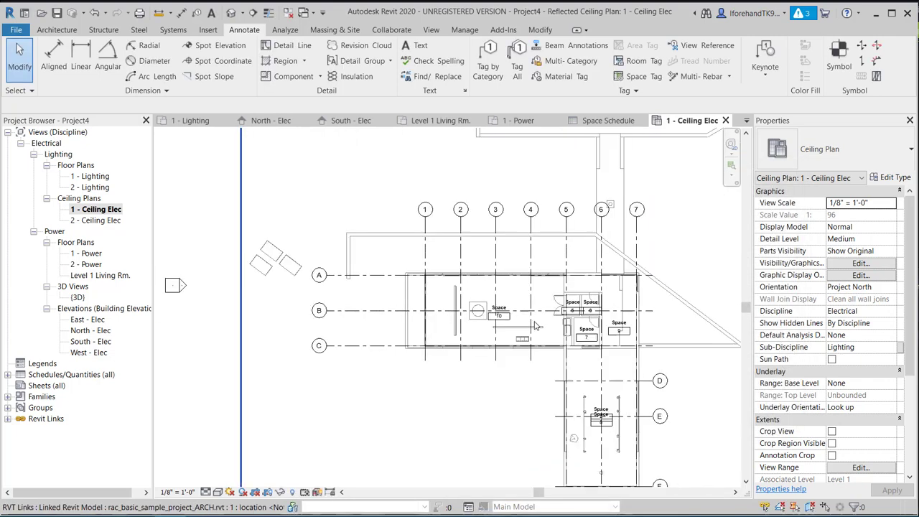
middle_drag(535, 318, 464, 220)
scroll(537, 307, up, 4)
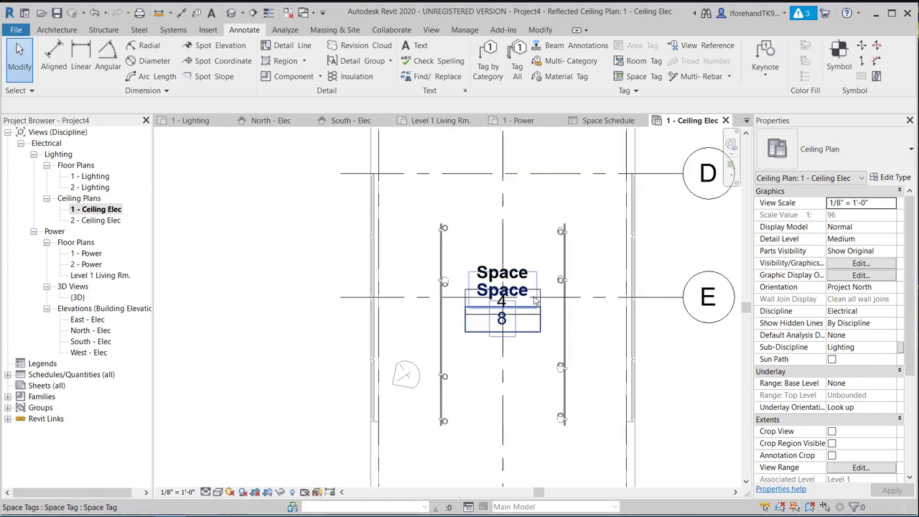
scroll(502, 299, down, 4)
middle_drag(454, 310, 583, 411)
scroll(488, 240, up, 6)
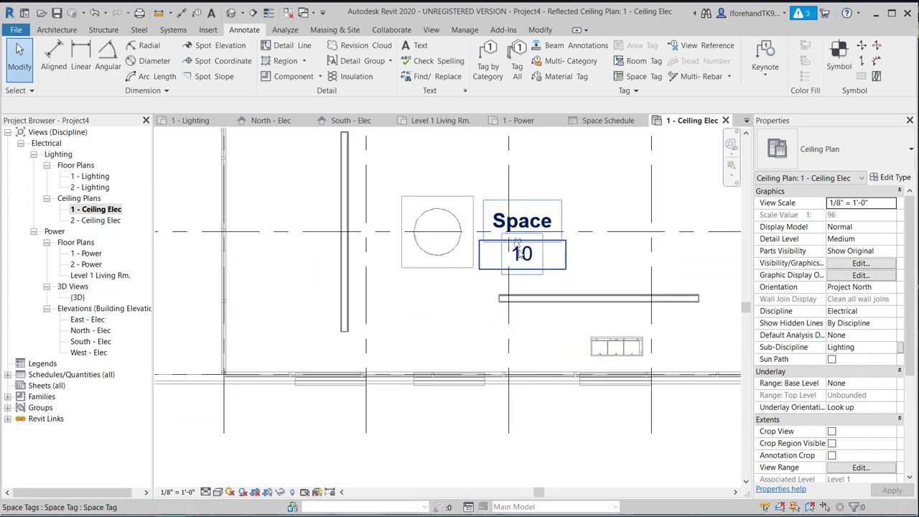
middle_drag(517, 247, 454, 305)
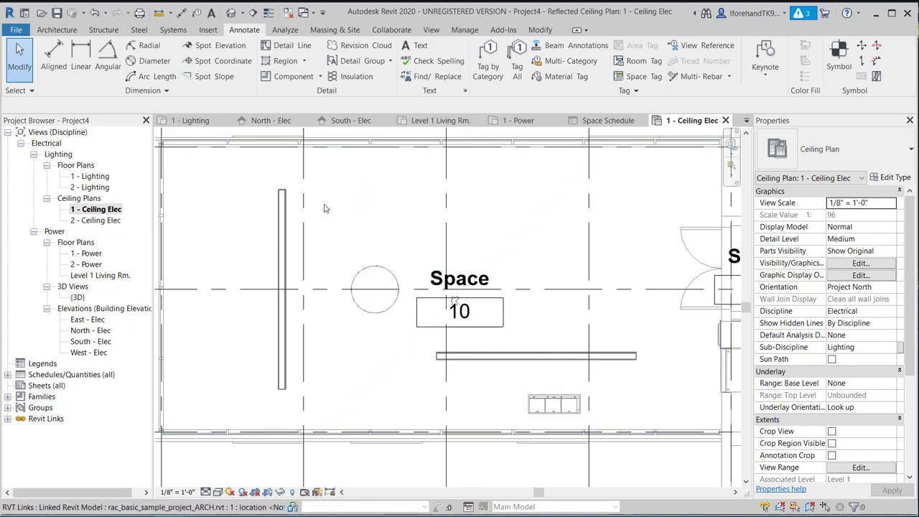
Step: Use Copy/Monitor on the linked house to copy the large room's two linear pendant fixtures into the project, and finish the session
click(540, 29)
click(503, 30)
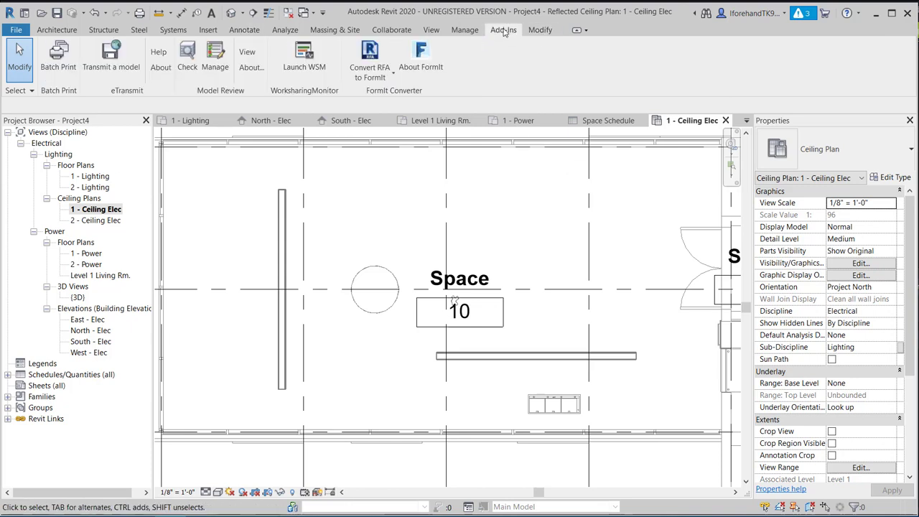
click(391, 30)
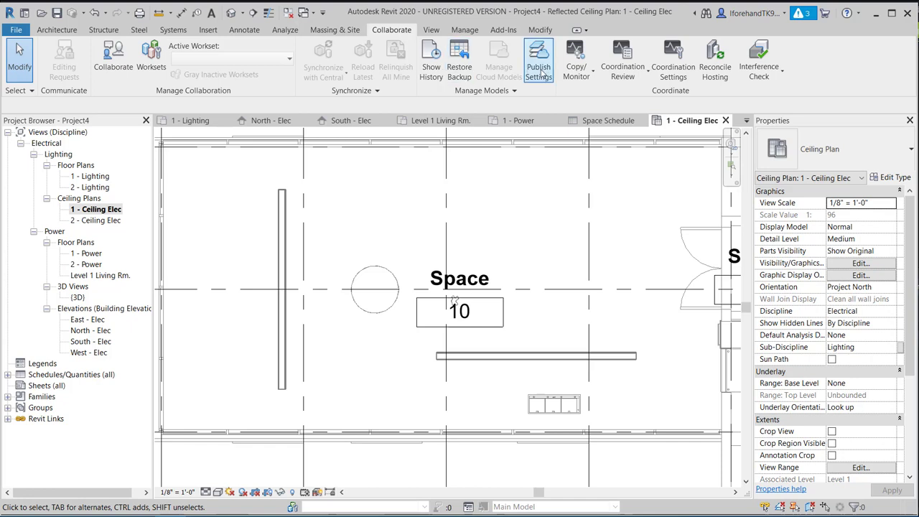
click(578, 75)
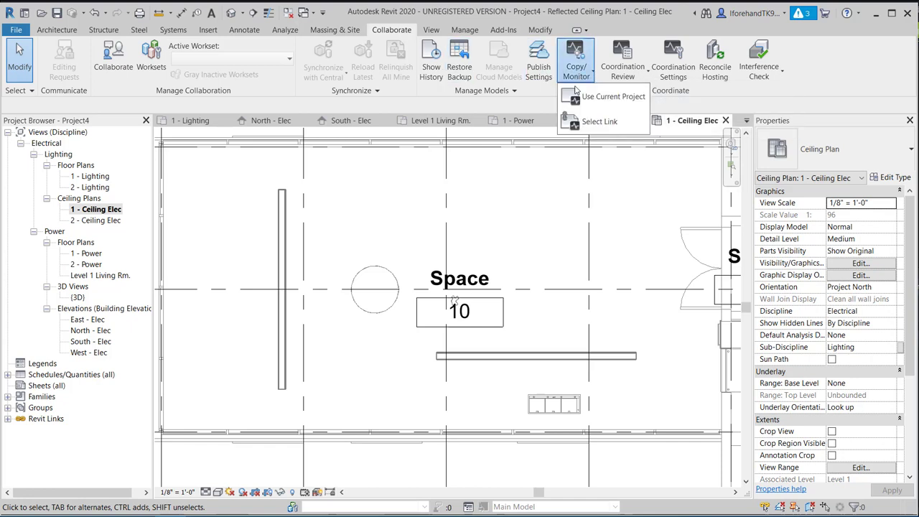
click(580, 123)
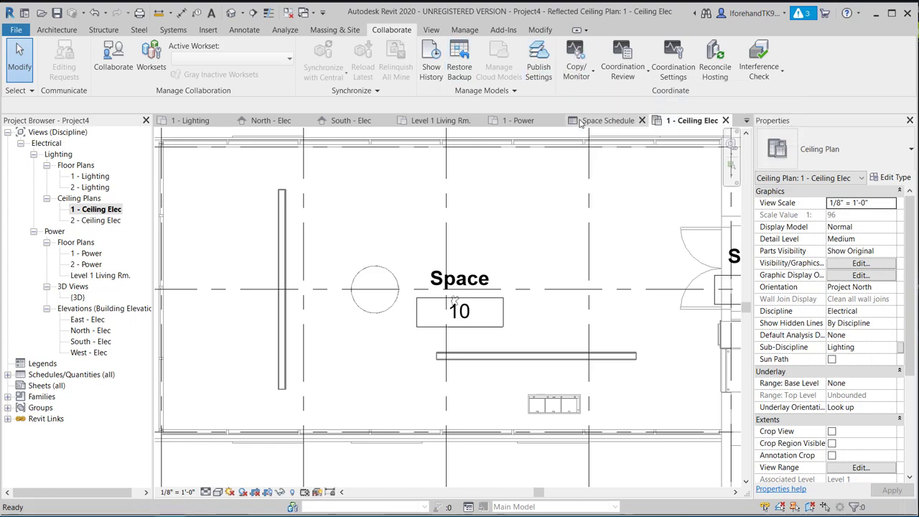
click(289, 211)
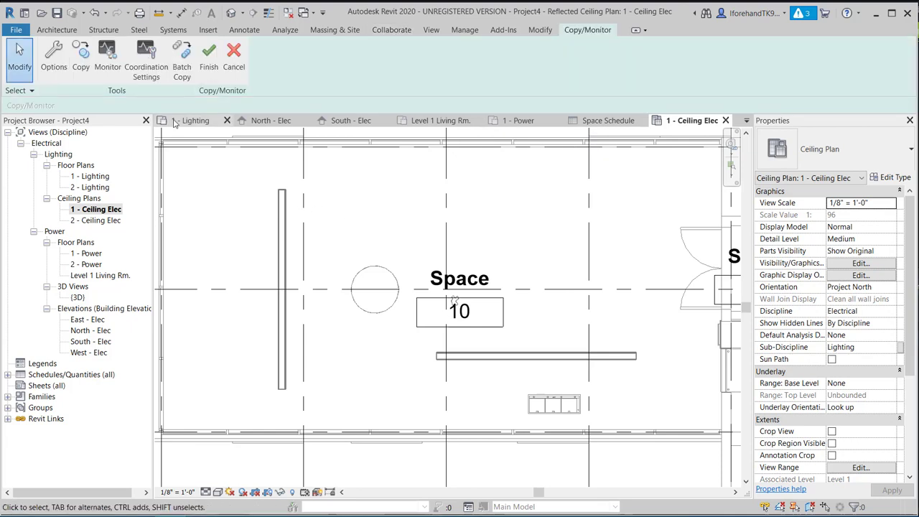
click(80, 58)
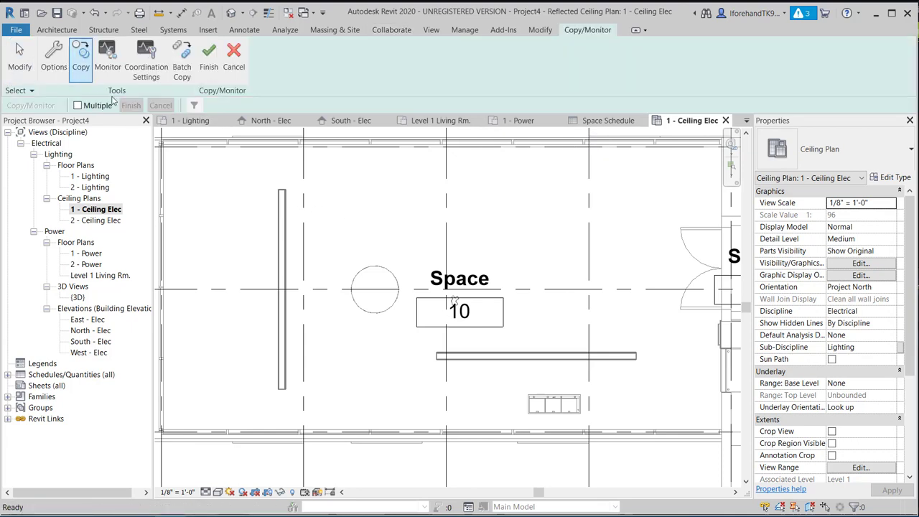
click(282, 218)
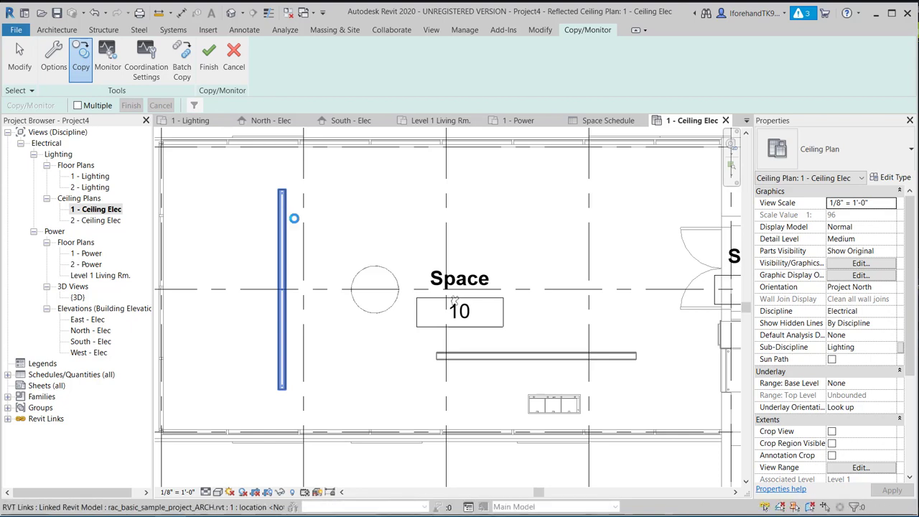
click(438, 355)
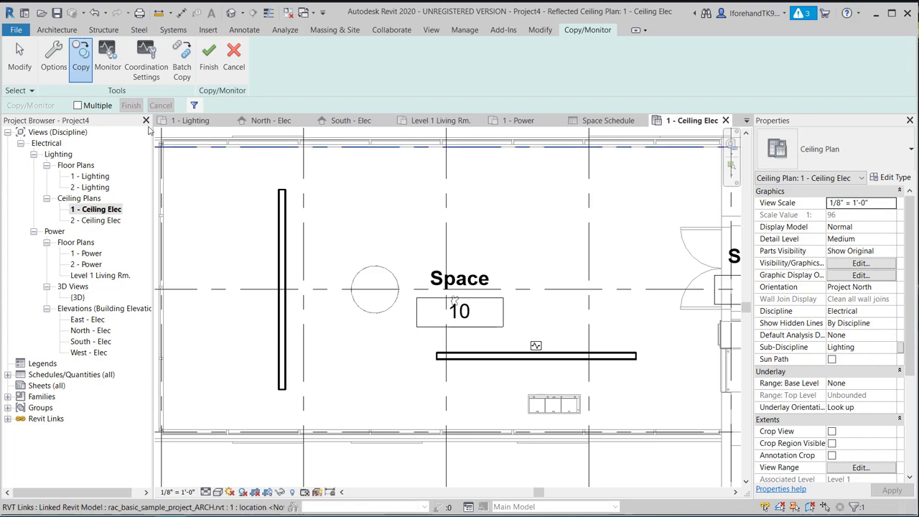
click(209, 60)
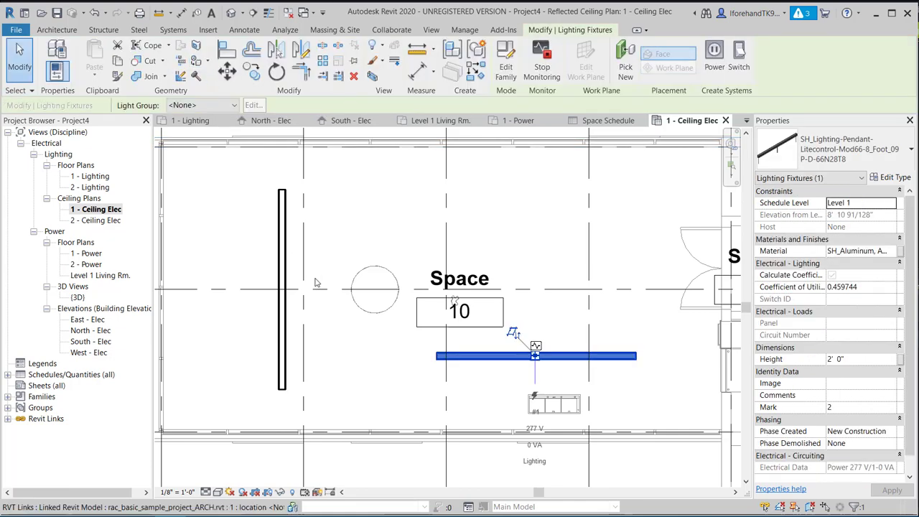
Step: Check the properties and monitoring of the copied vertical pendant fixture, and review the large room's layout
click(240, 248)
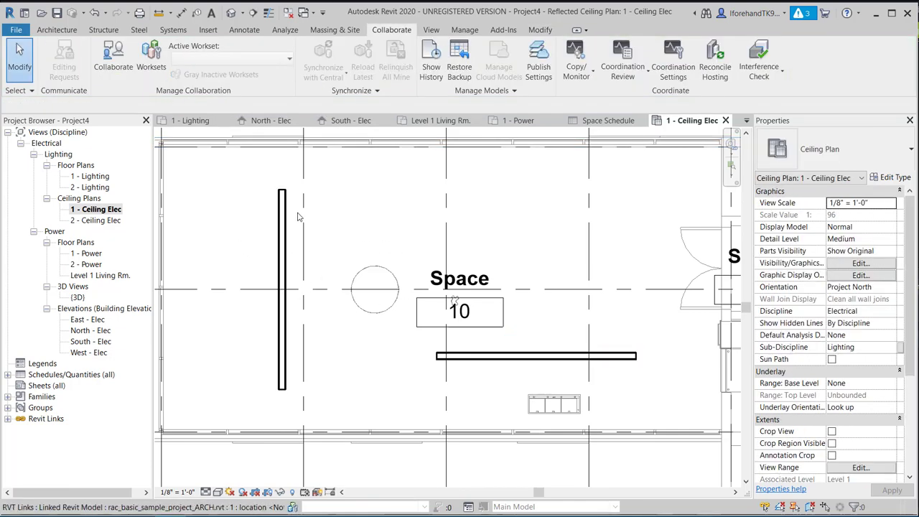
click(282, 251)
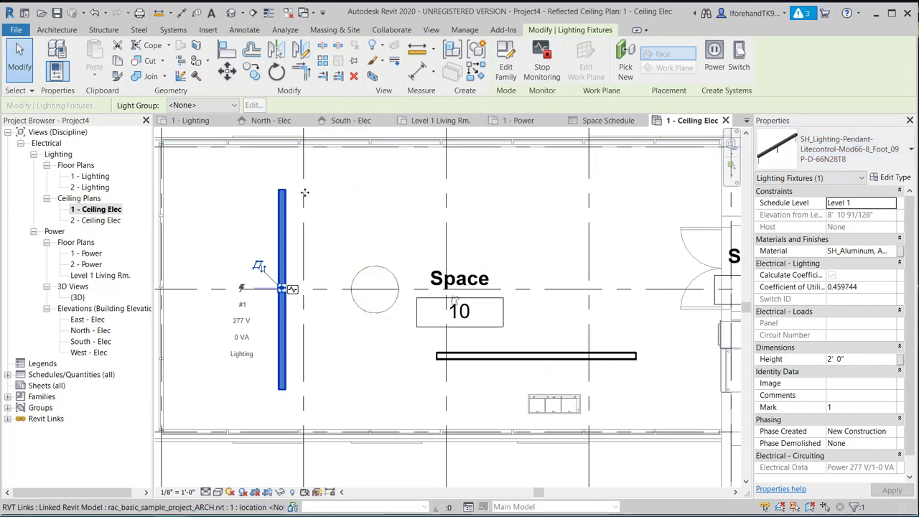
click(380, 202)
scroll(380, 216, down, 2)
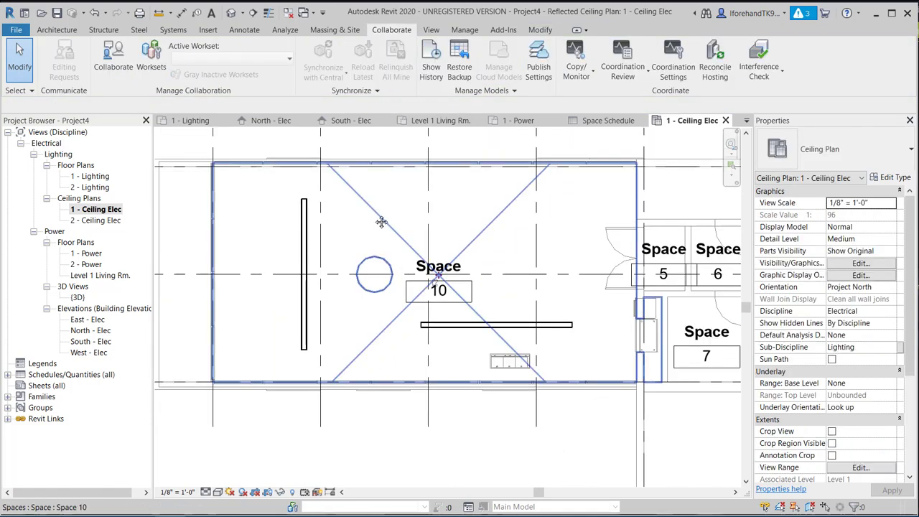
middle_drag(382, 222, 352, 246)
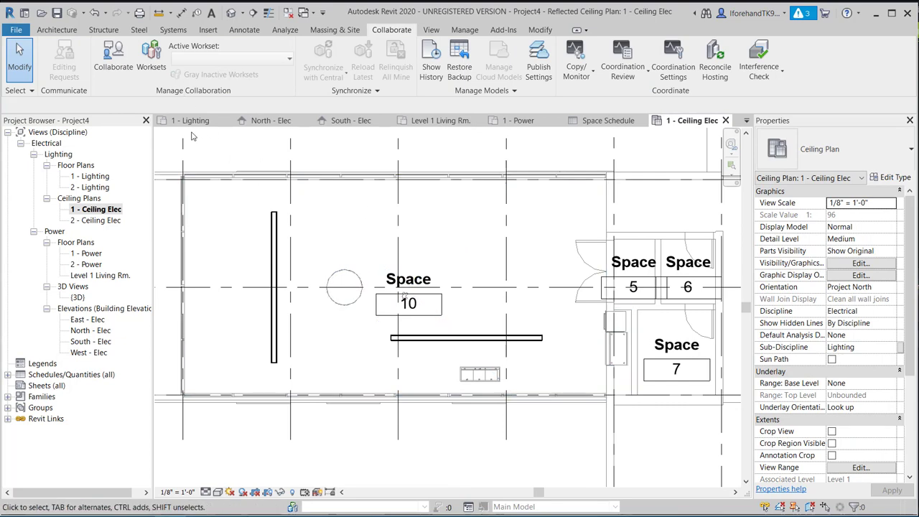
Step: Start placing a lighting fixture and open the family file browser from the fixture's type properties
click(57, 30)
click(173, 31)
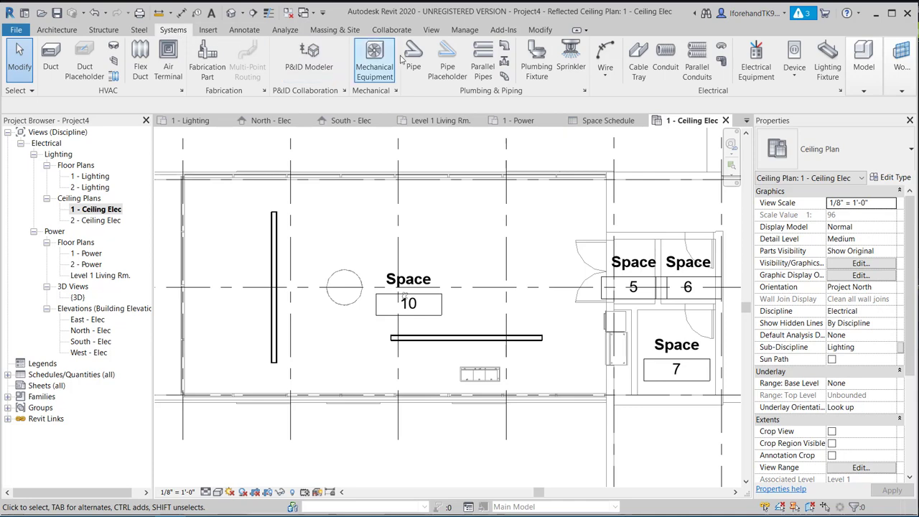
click(834, 72)
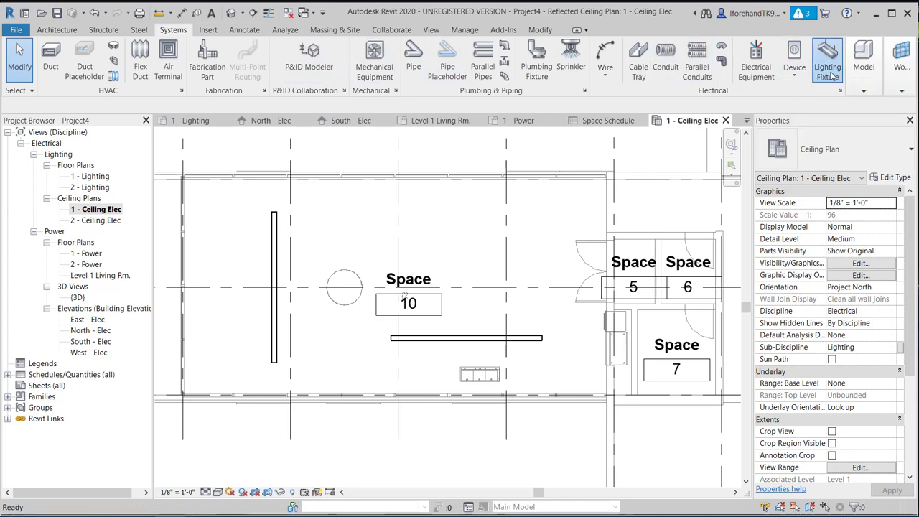
click(849, 155)
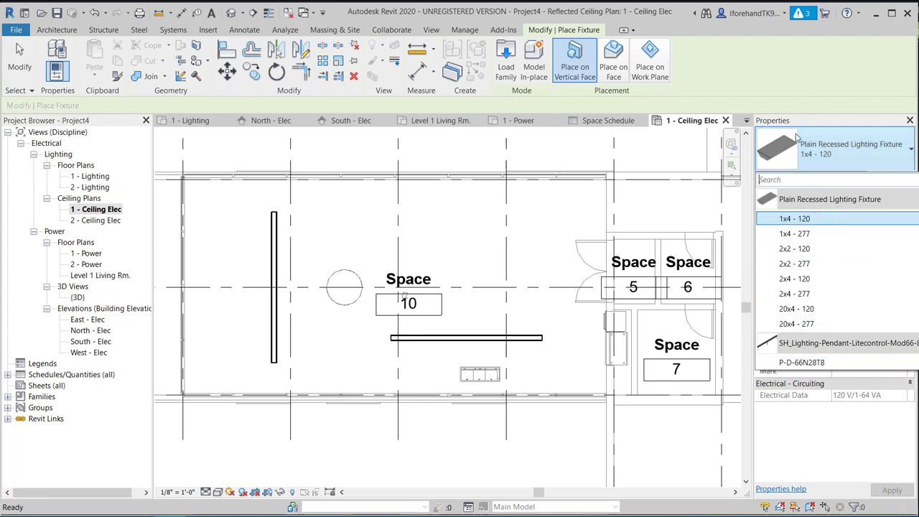
click(827, 146)
click(892, 178)
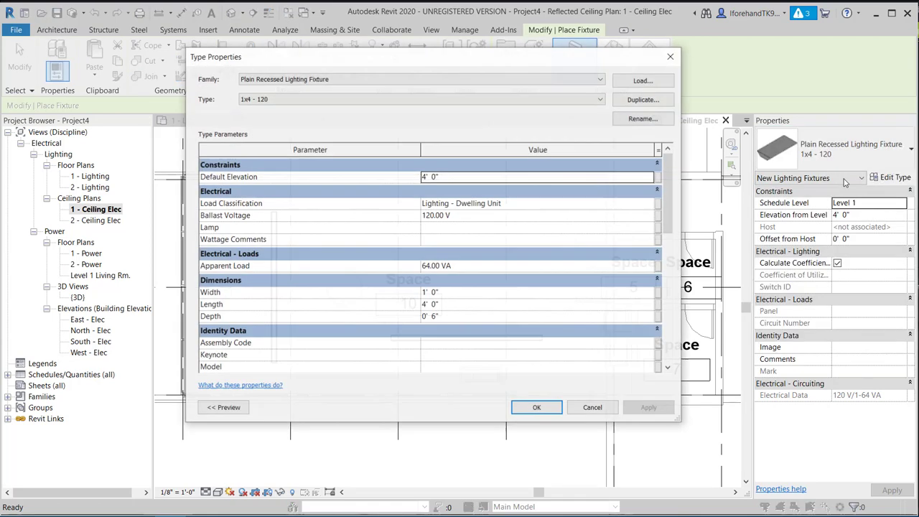
click(421, 78)
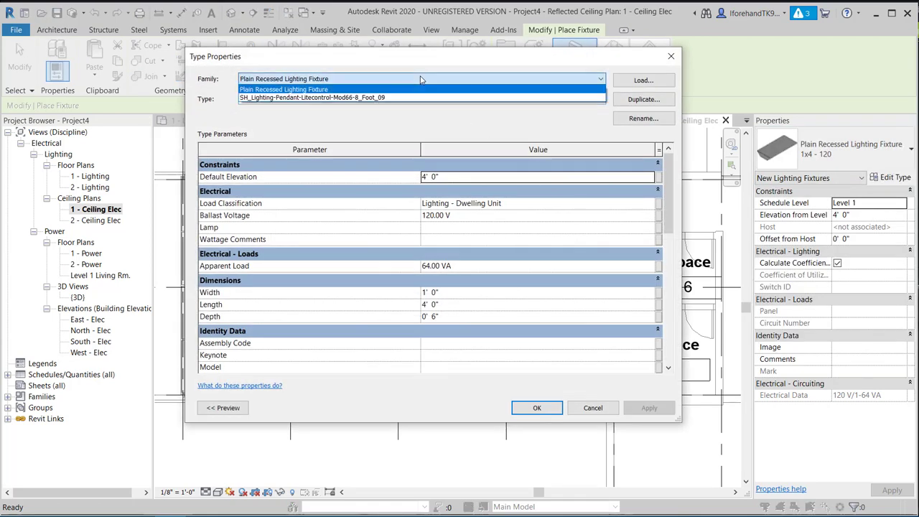
click(421, 78)
click(643, 79)
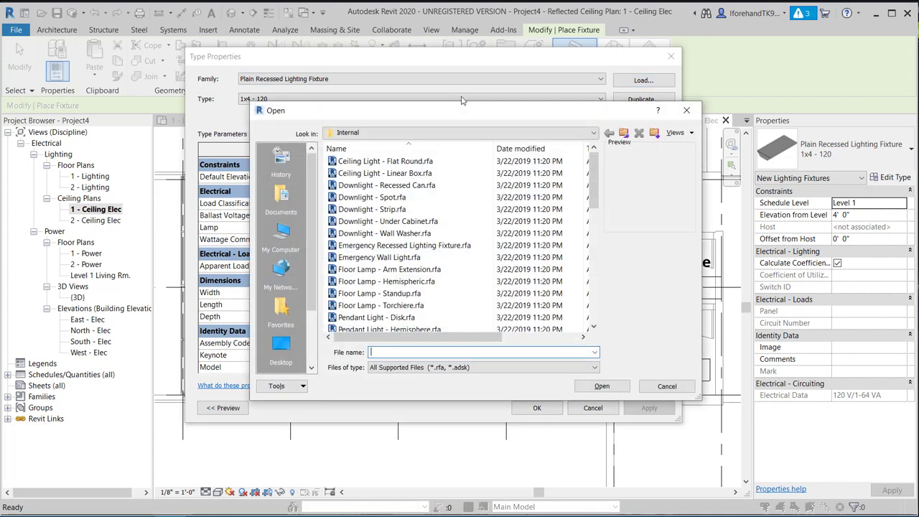
Step: Load Downlight - Recessed Can.rfa from the MEP Internal lighting folder and accept its 6" Incandescent - 120V type
click(387, 133)
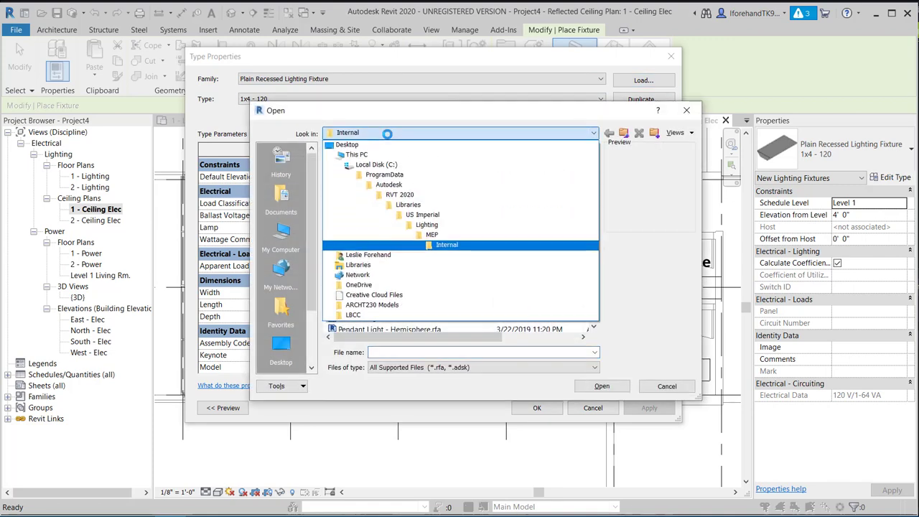
click(431, 224)
double_click(347, 175)
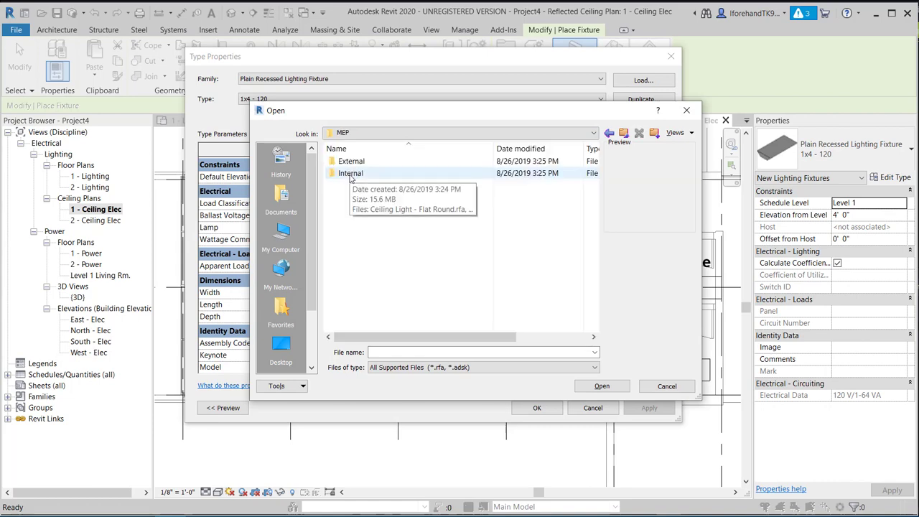
double_click(350, 174)
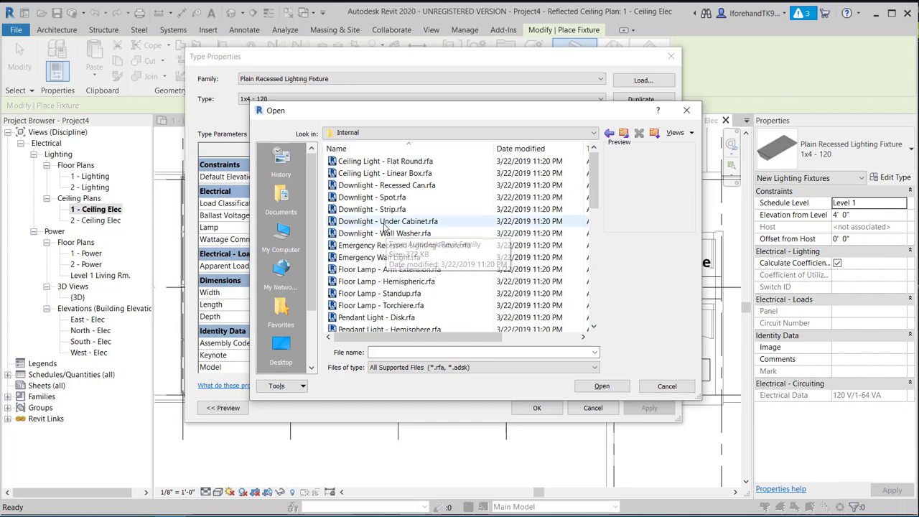
click(372, 198)
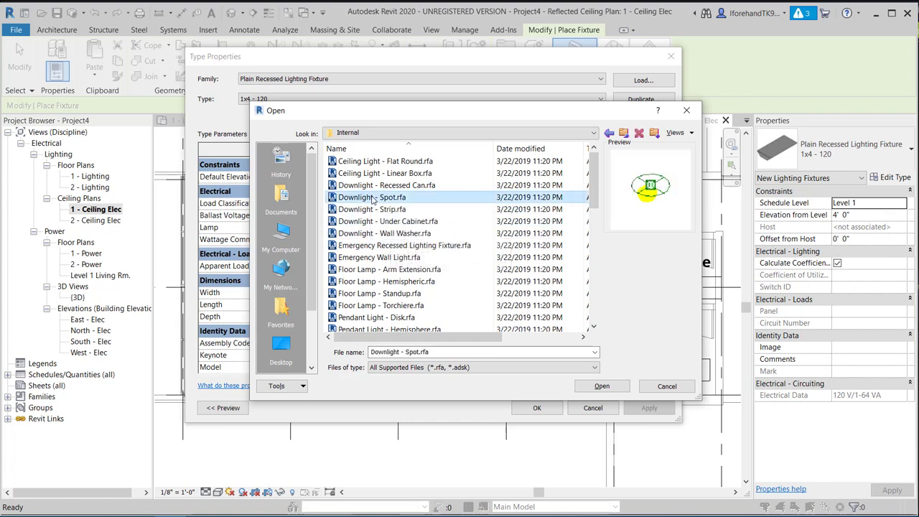
click(374, 186)
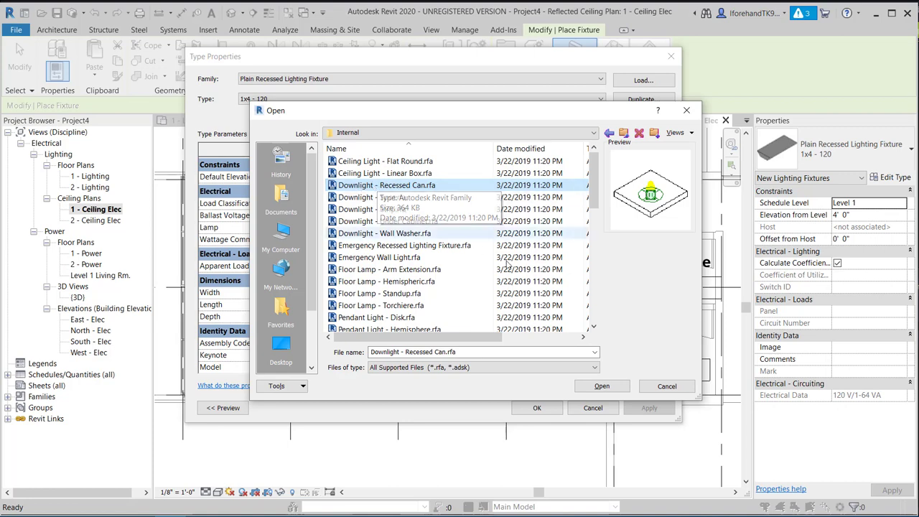
click(593, 388)
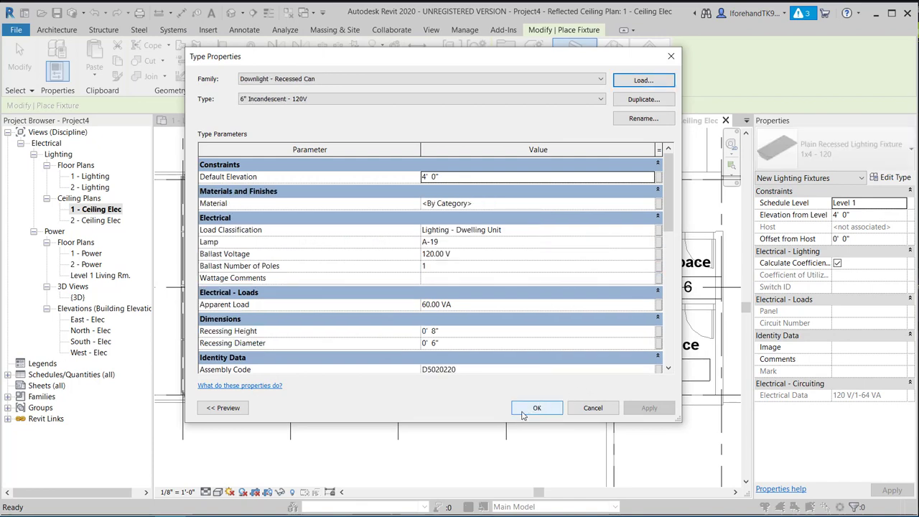
click(535, 408)
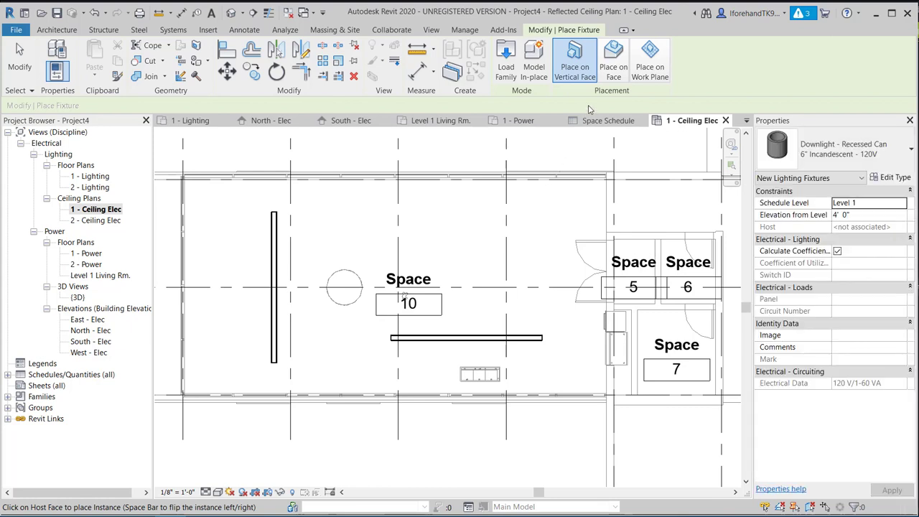
Step: Place four recessed can downlights on the ceiling face in one aligned horizontal row above the Space 10 tag
click(614, 63)
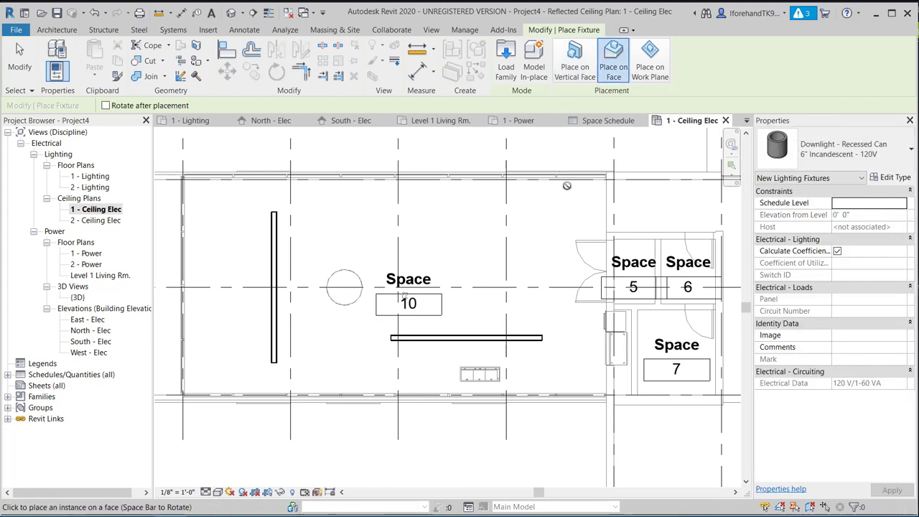
click(543, 217)
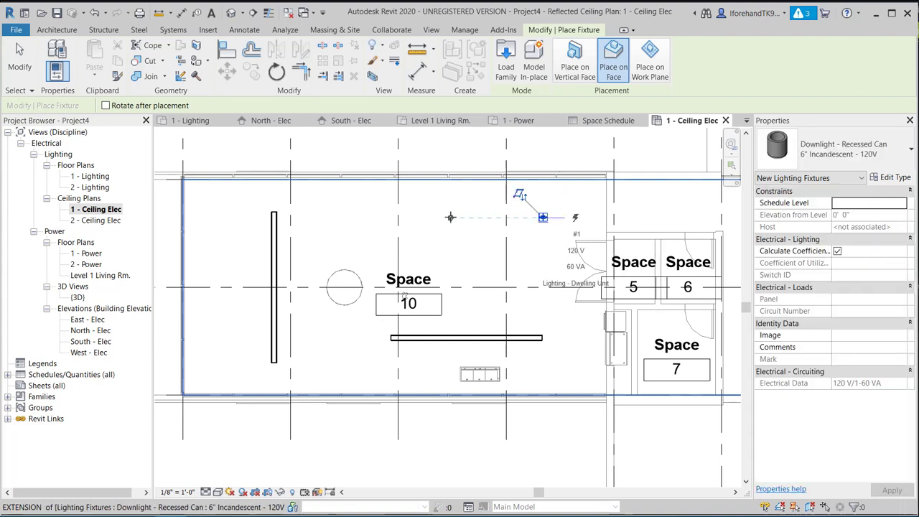
click(450, 217)
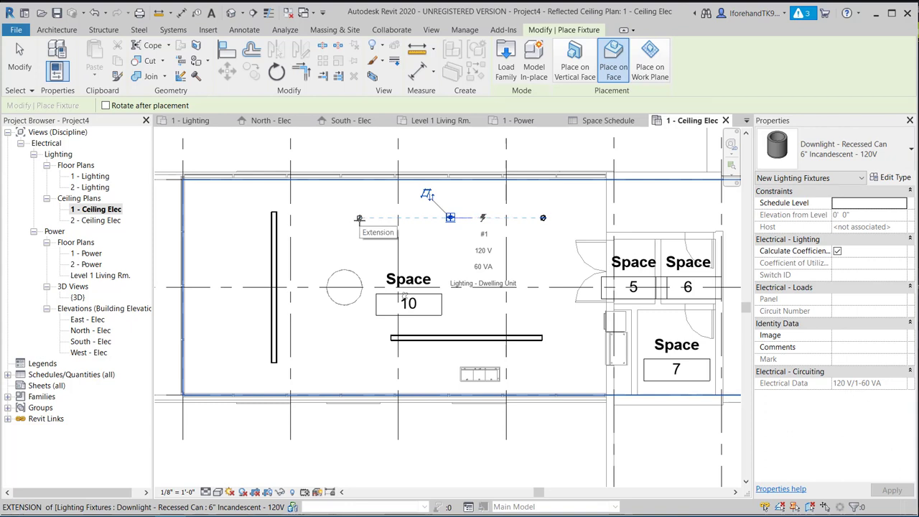
click(358, 217)
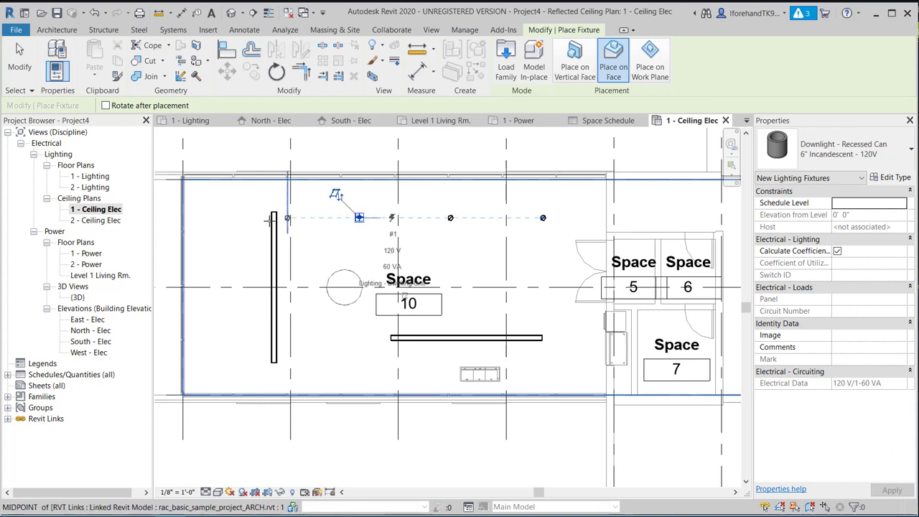
click(218, 218)
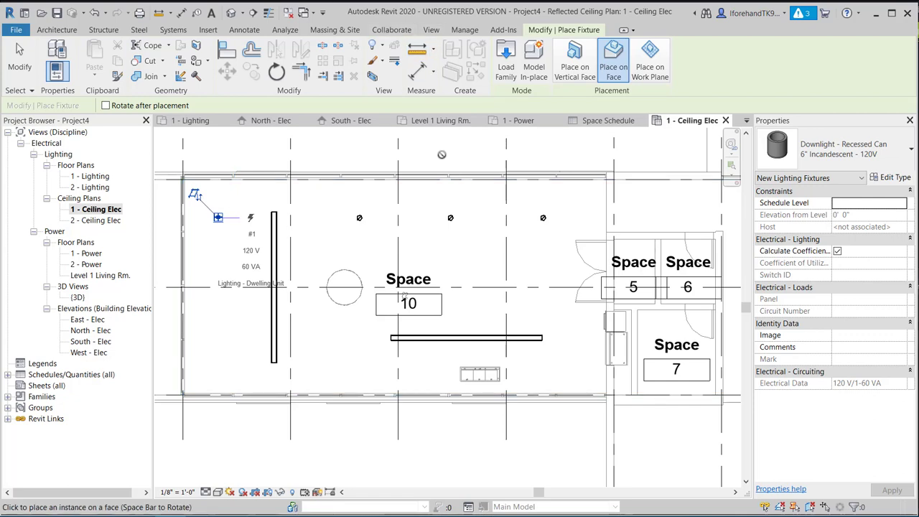
click(19, 55)
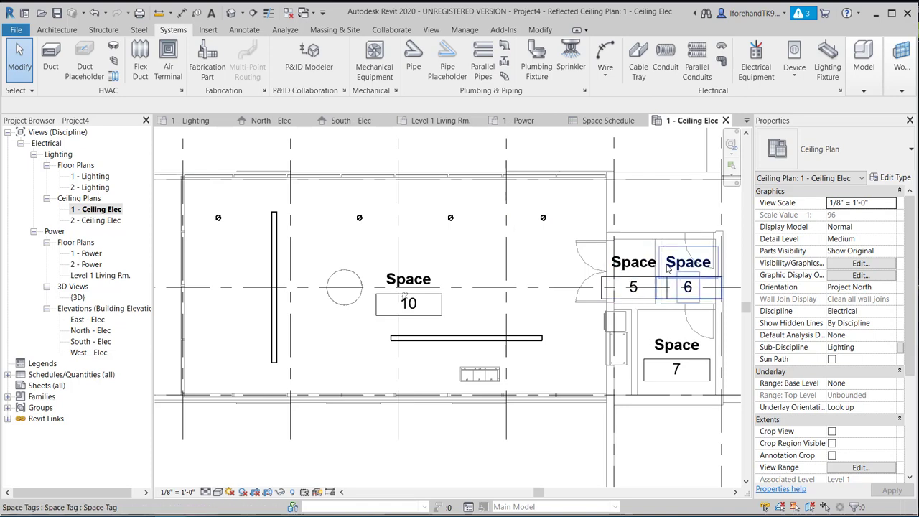
Step: Start placing a lighting device and choose the Dimmer type of the Lighting Switches family
scroll(597, 343, up, 4)
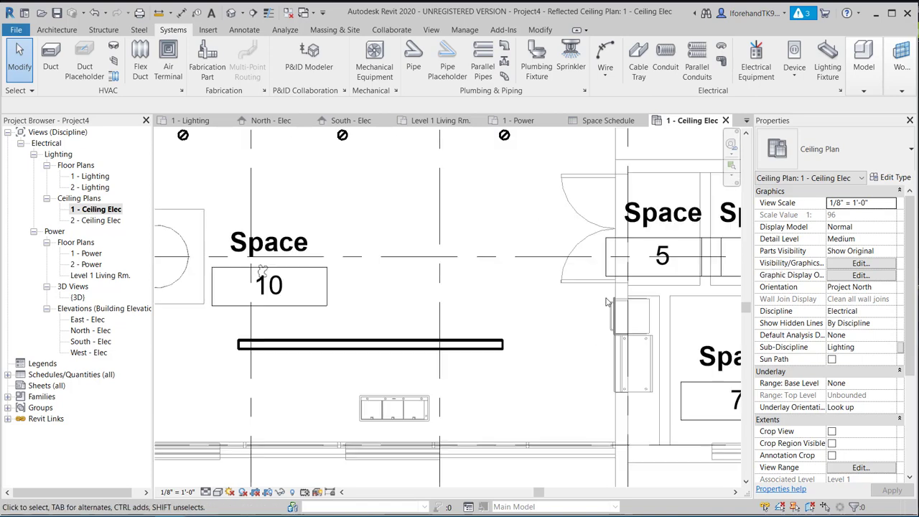
scroll(607, 292, down, 2)
scroll(608, 292, down, 3)
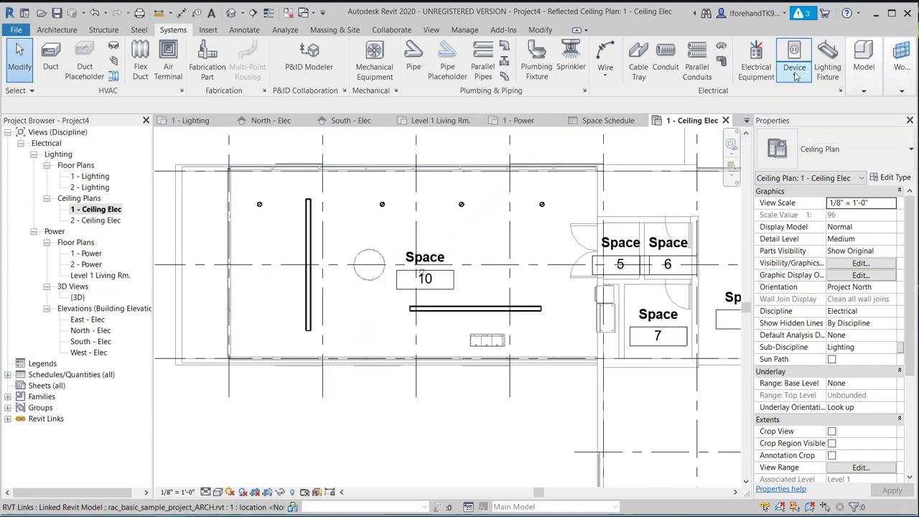
click(795, 72)
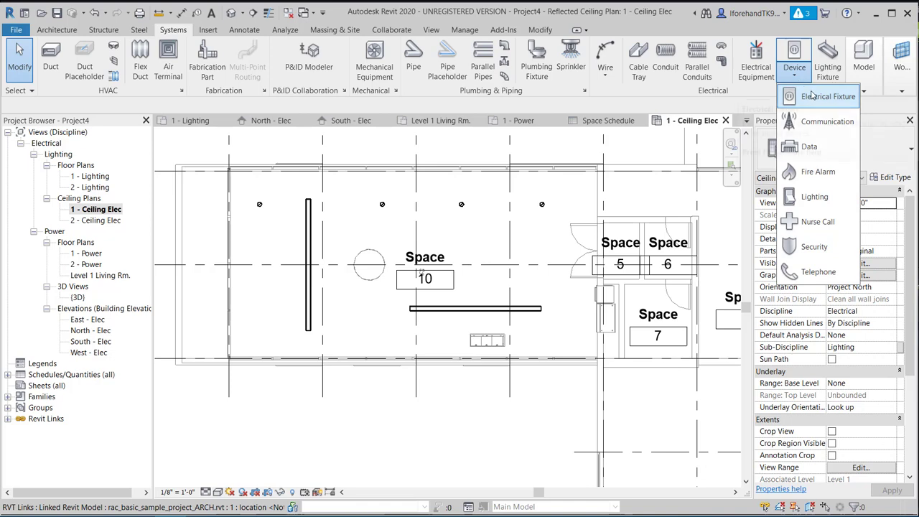
click(816, 195)
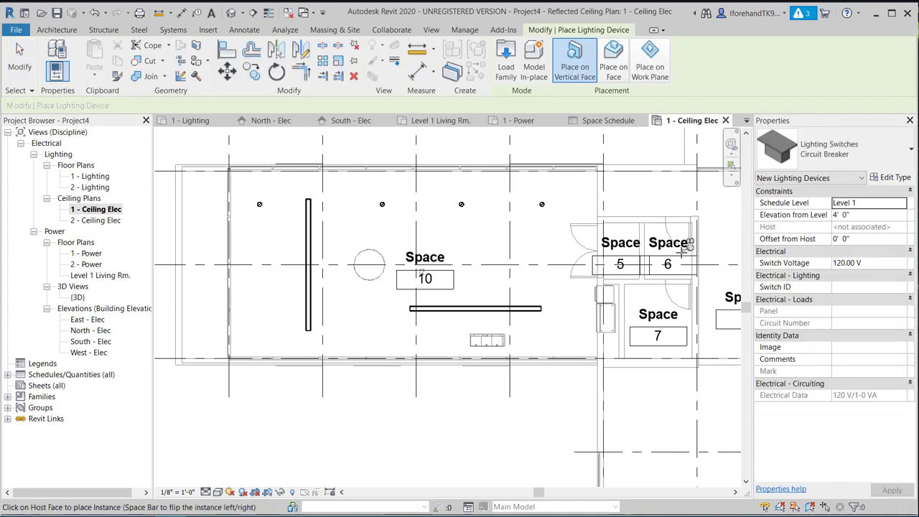
click(806, 154)
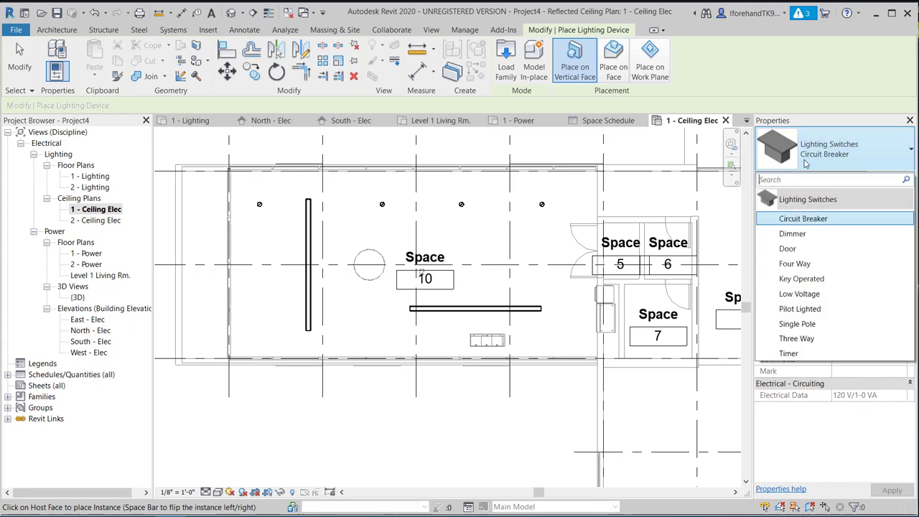
click(793, 234)
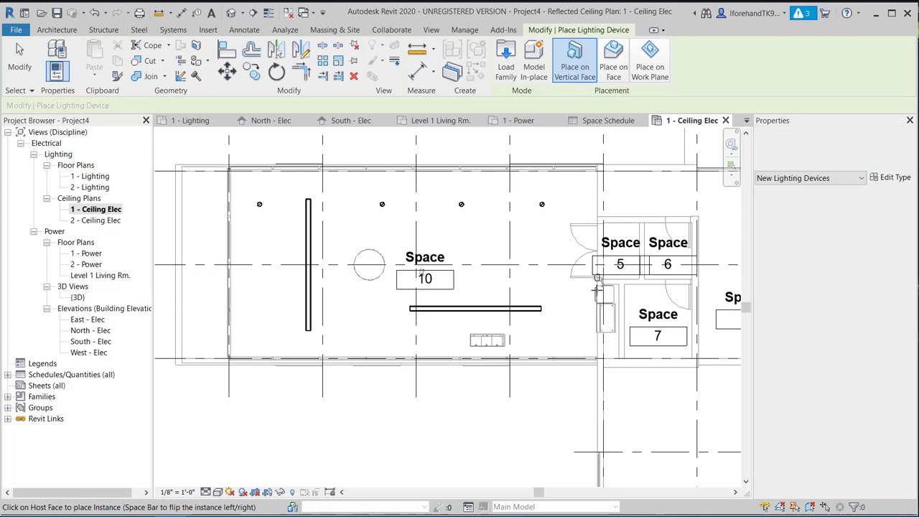
Step: Place the dimmer switch on the right wall of Space 10, just below the kitchen counter units
scroll(594, 288, up, 3)
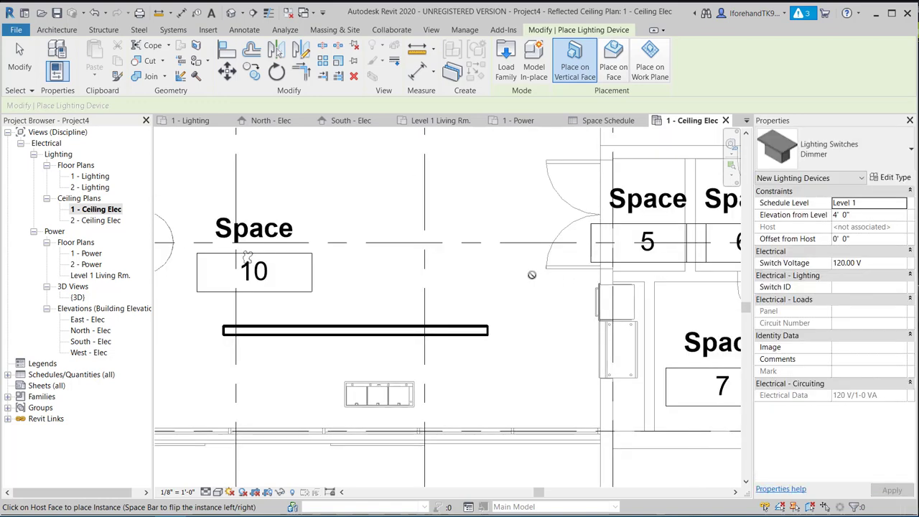
scroll(530, 271, down, 2)
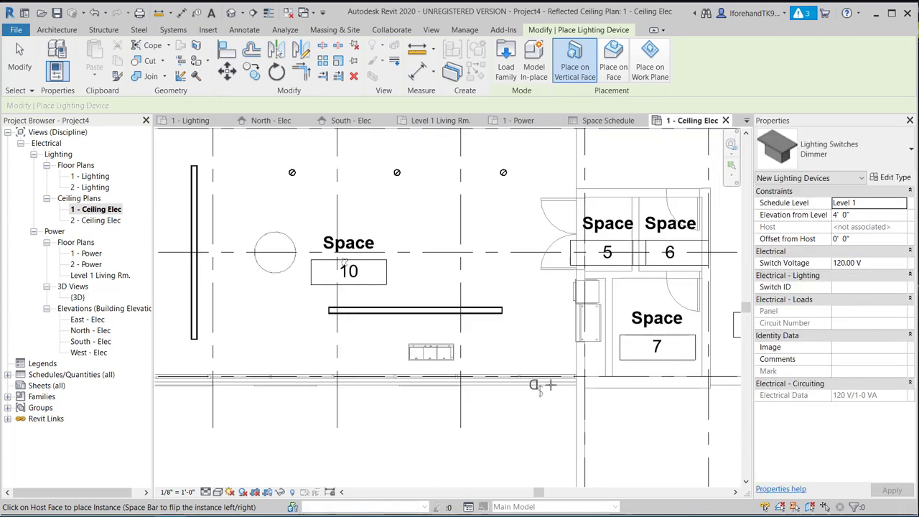
scroll(543, 383, up, 4)
scroll(579, 332, down, 7)
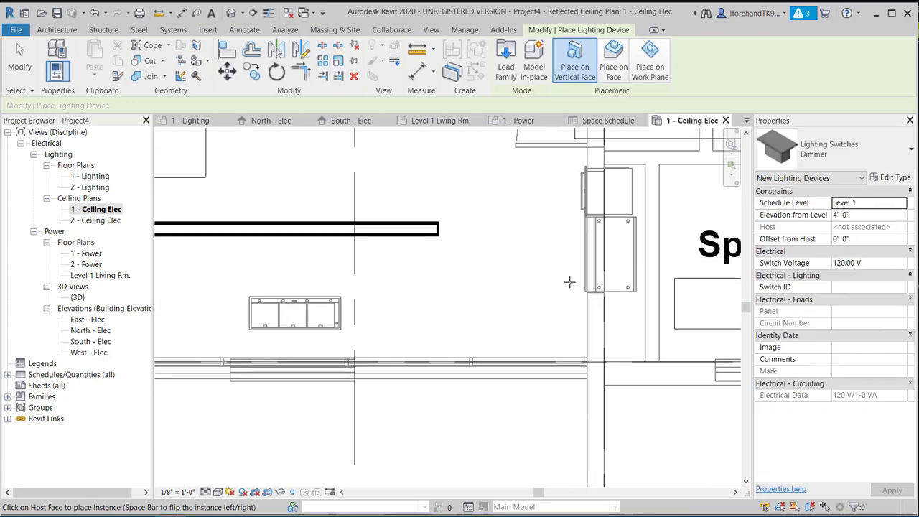
middle_drag(540, 259, 536, 370)
scroll(558, 237, up, 4)
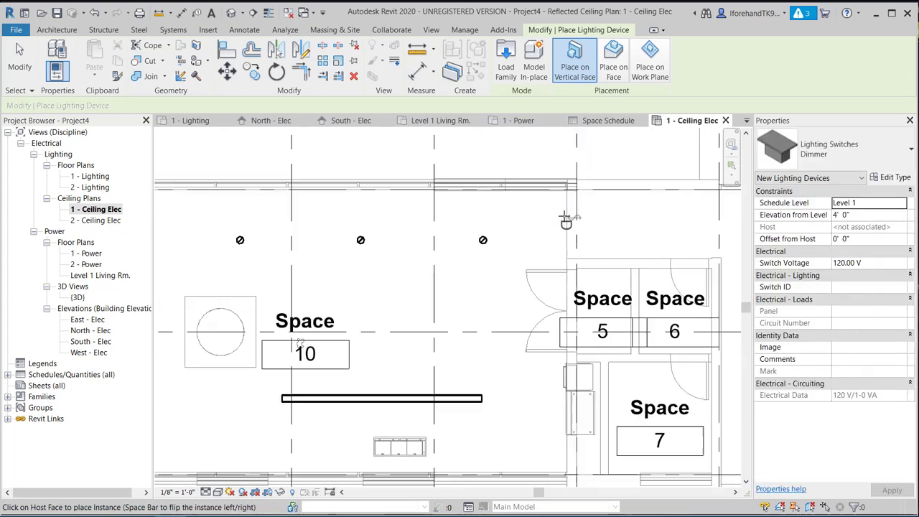
scroll(543, 287, down, 3)
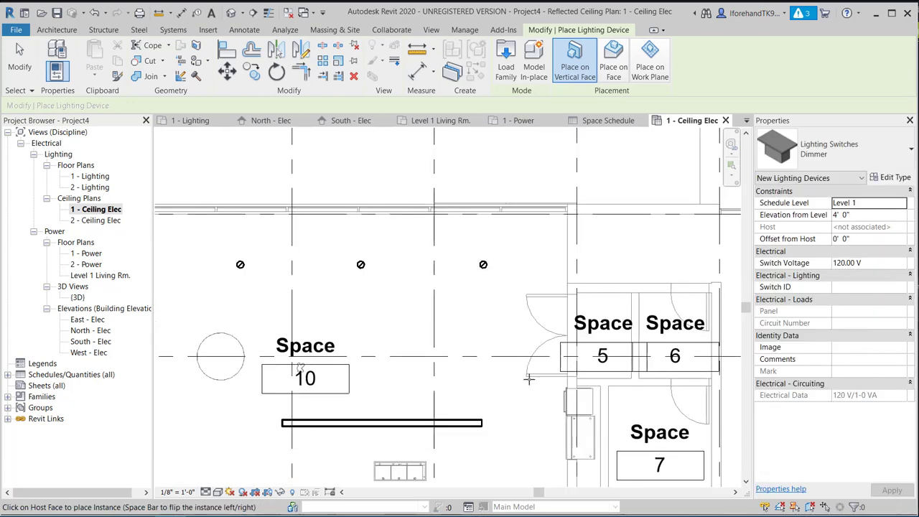
middle_drag(527, 376, 553, 262)
scroll(587, 347, up, 5)
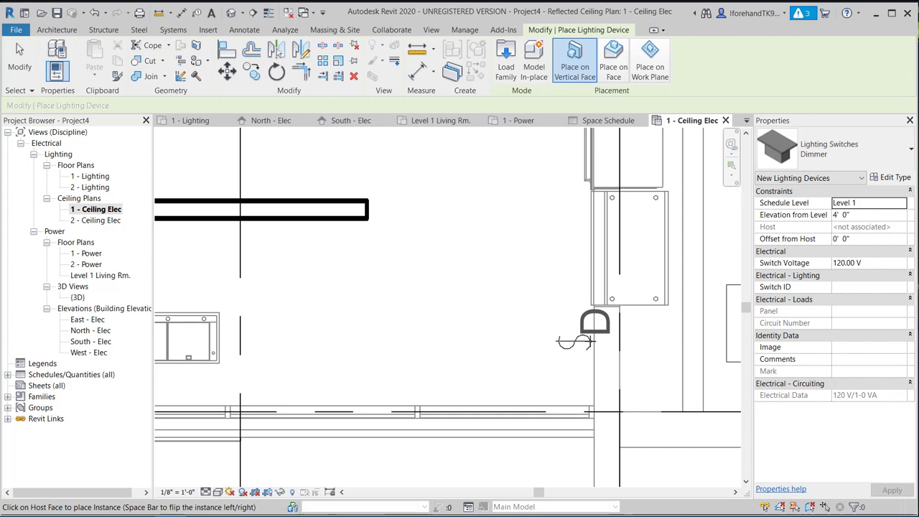
click(593, 342)
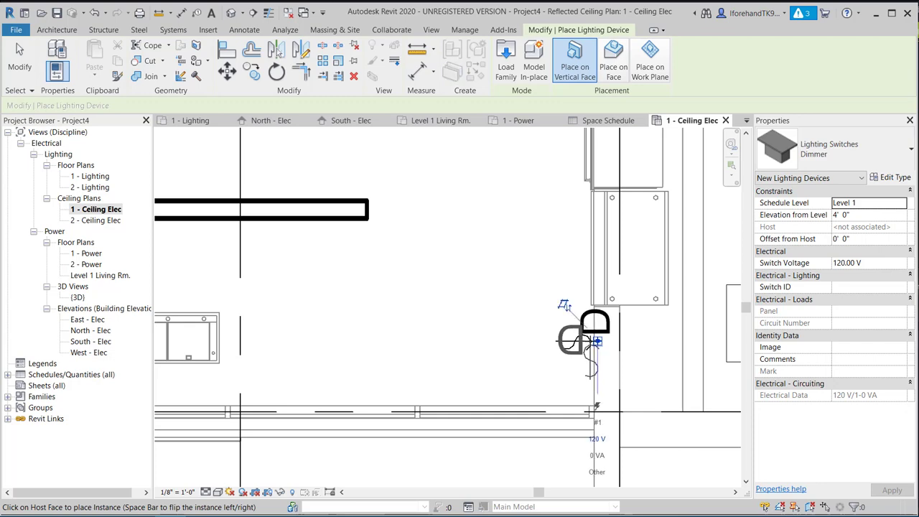
Step: Place a Door type lighting switch on the right wall of Space 10, just below the dimmer switch
click(823, 153)
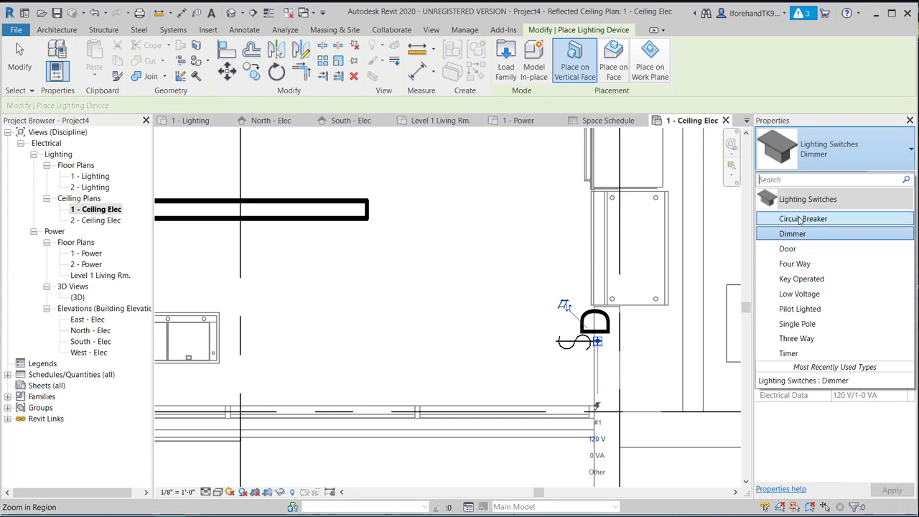
click(793, 249)
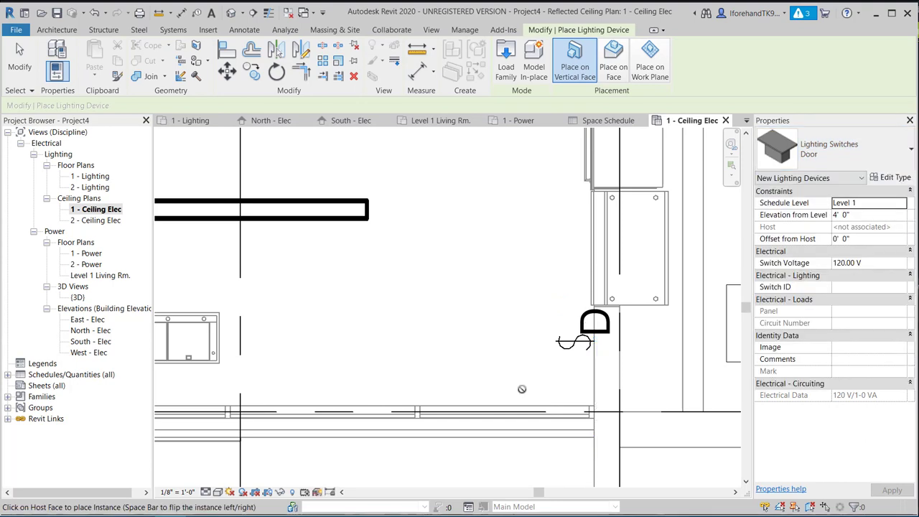
click(594, 352)
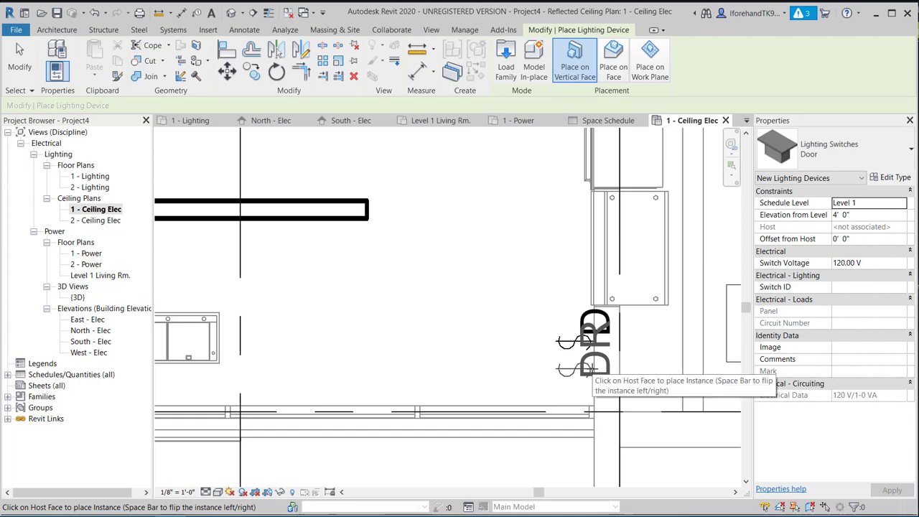
click(595, 368)
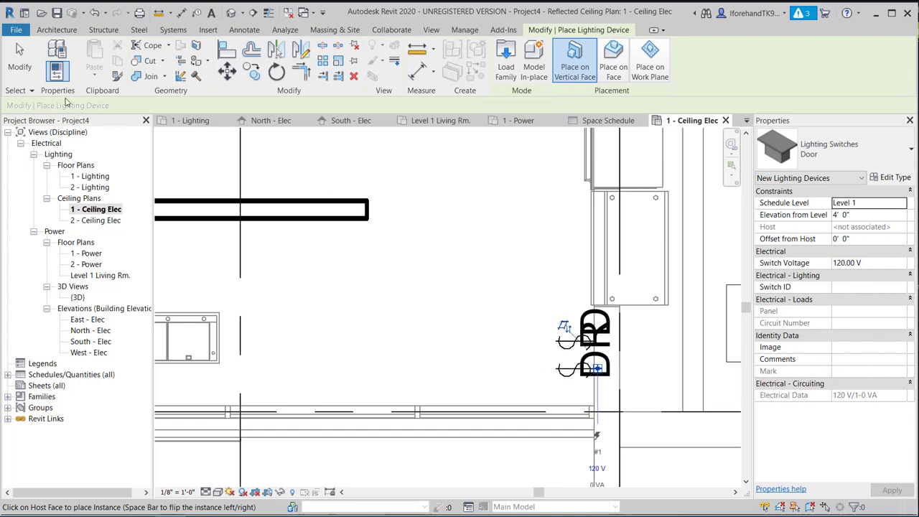
click(18, 58)
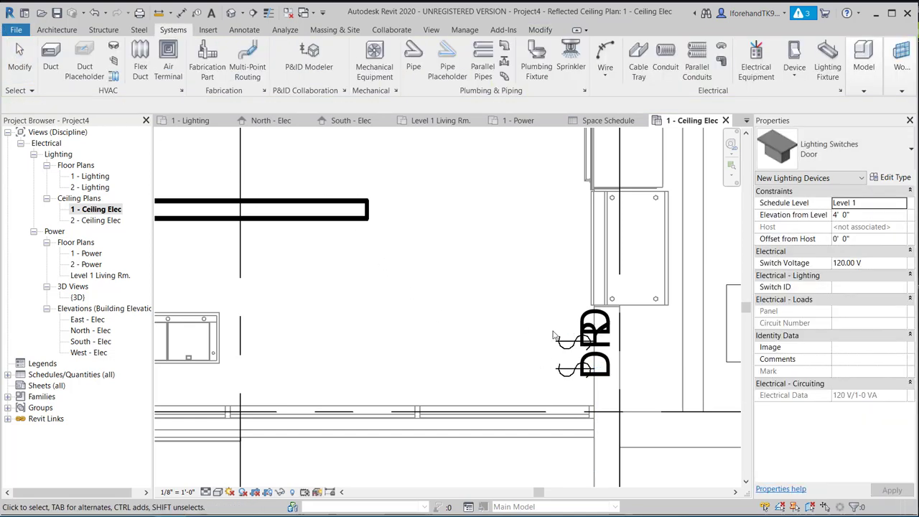
Step: Try to move the Door switch further down the wall, and undo the move
click(605, 367)
drag(607, 368, 614, 443)
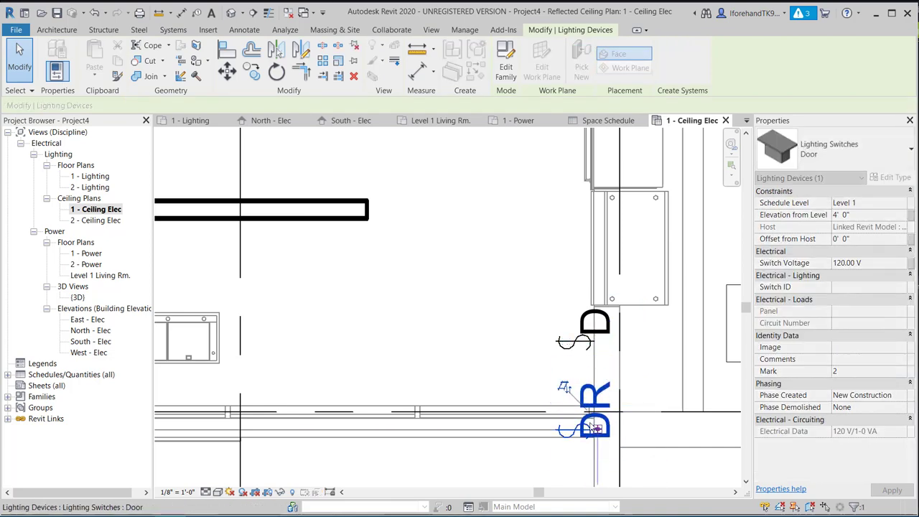
key(ctrl+z)
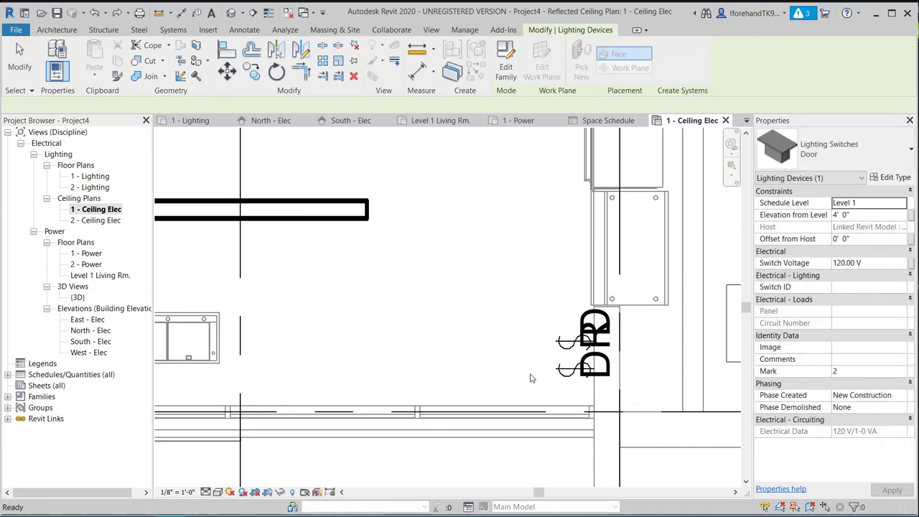
Step: Open the Door switch's Lighting Switches family for editing and close it without saving
click(604, 366)
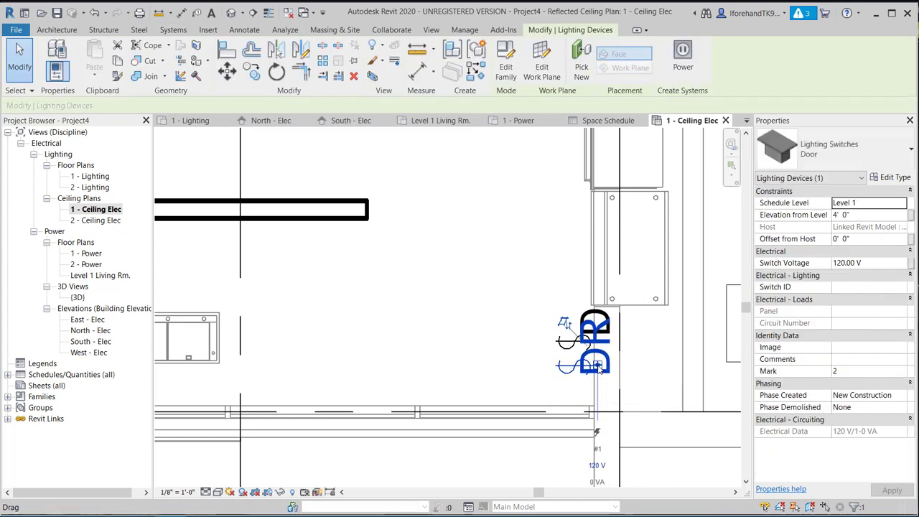
drag(600, 369, 596, 367)
double_click(595, 367)
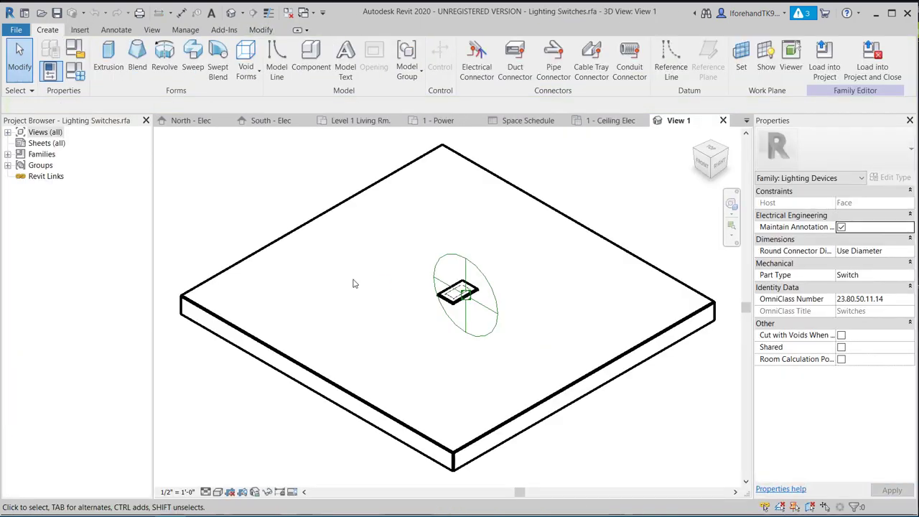
click(723, 120)
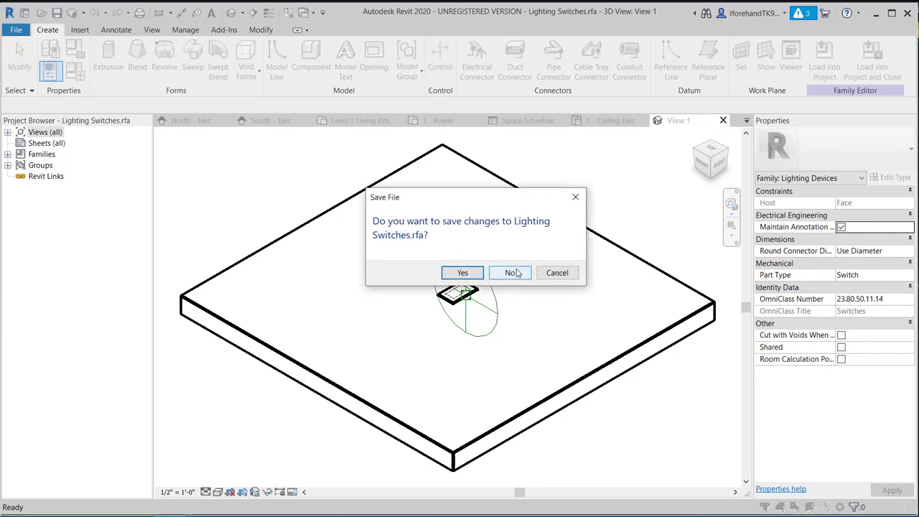
click(510, 272)
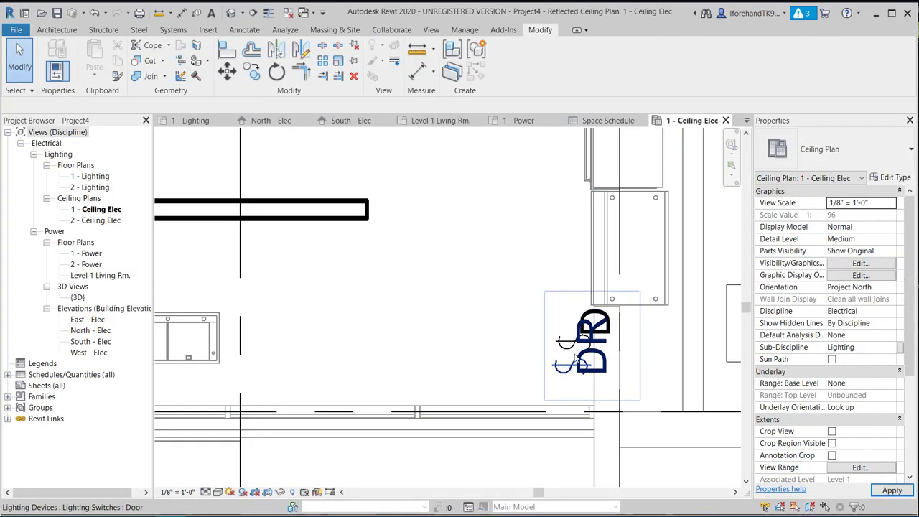
click(587, 324)
click(638, 397)
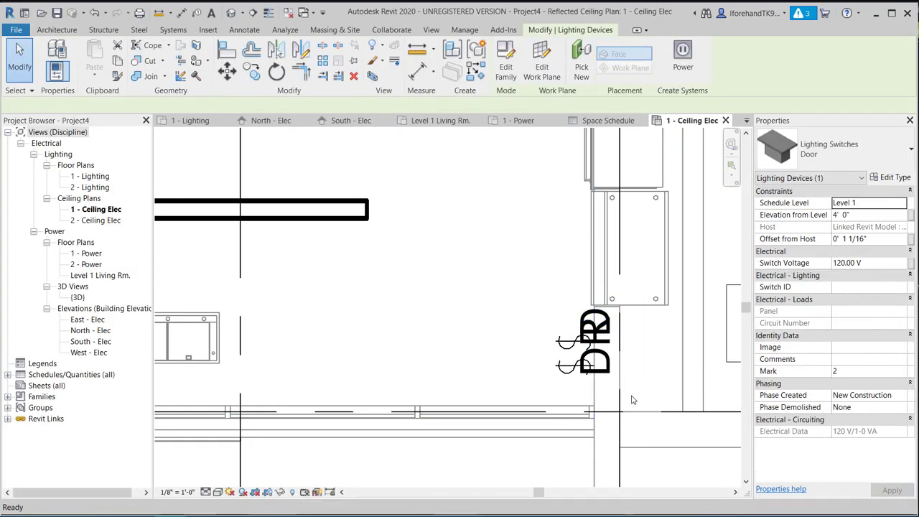
Step: Clear the Label value in the type properties of the Door lighting switch
click(603, 372)
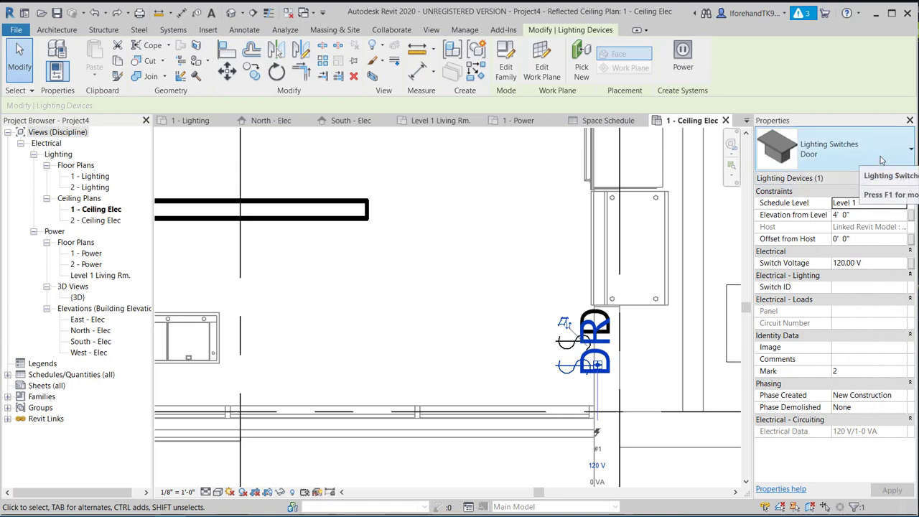
click(890, 177)
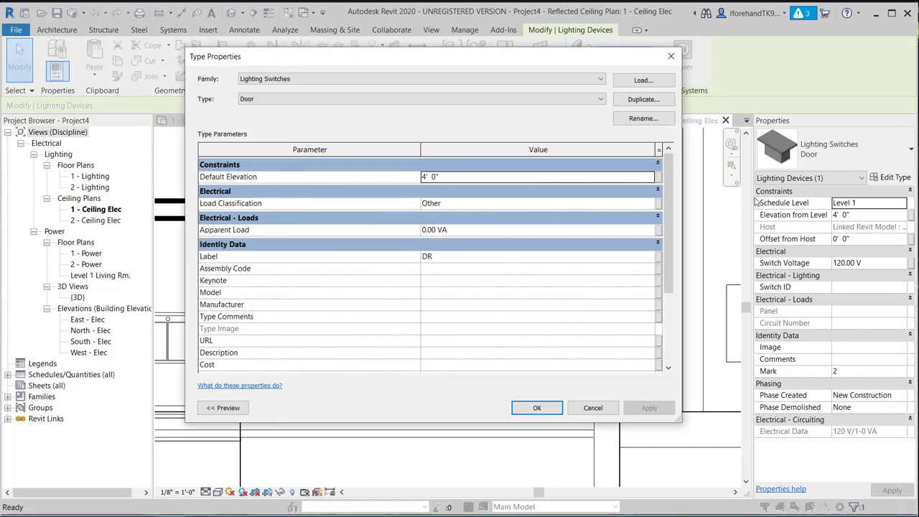
click(463, 257)
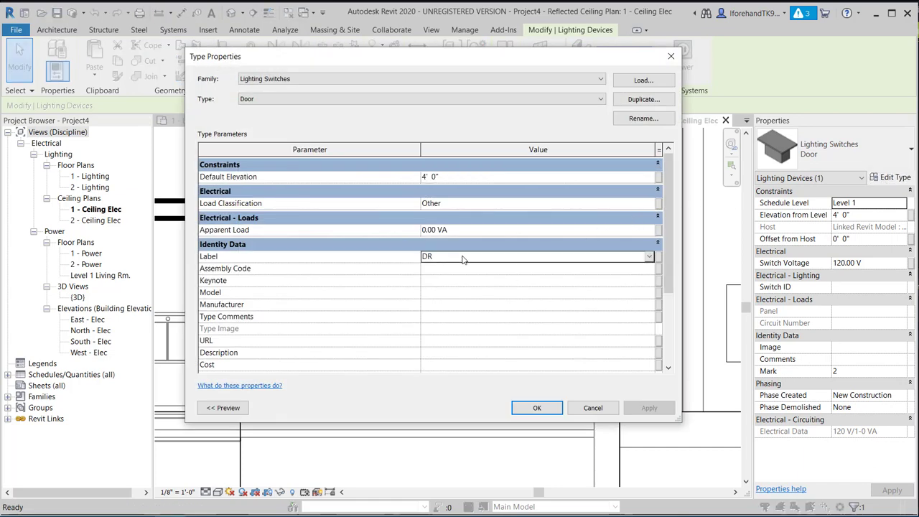
click(536, 408)
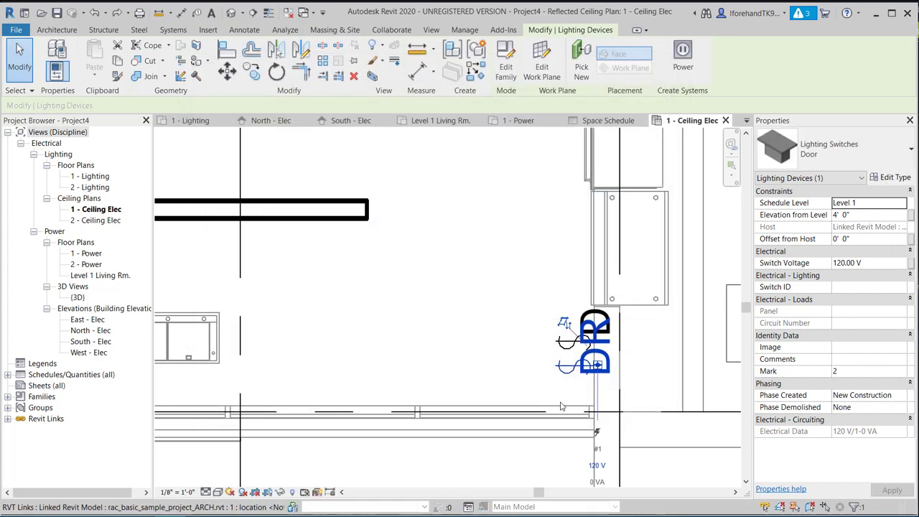
click(894, 177)
click(466, 260)
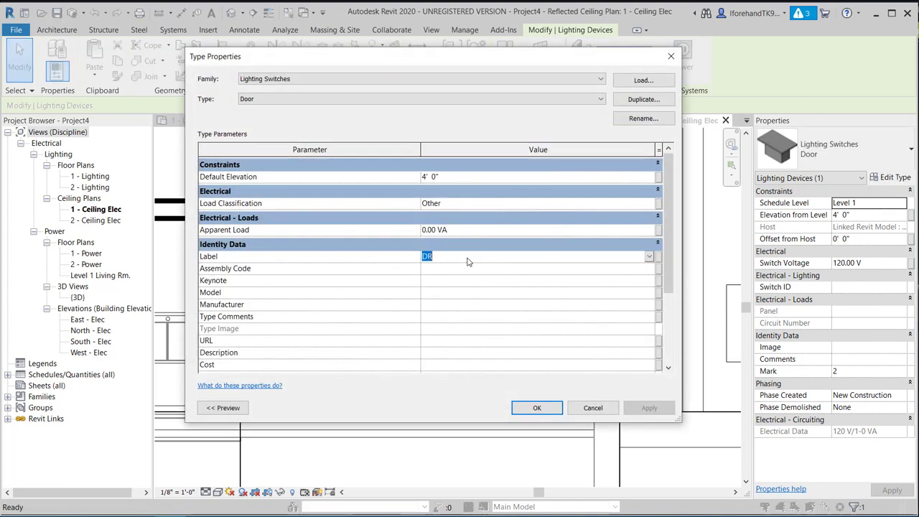
click(466, 259)
click(451, 259)
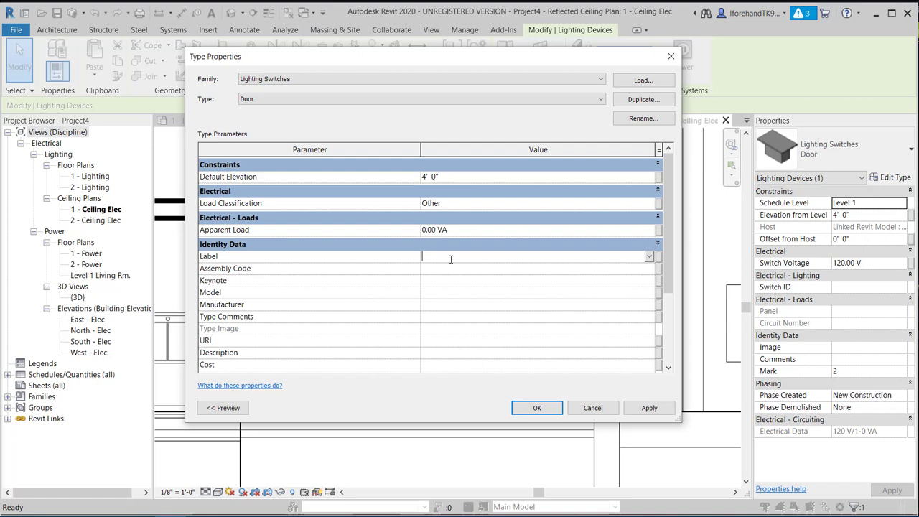
click(535, 408)
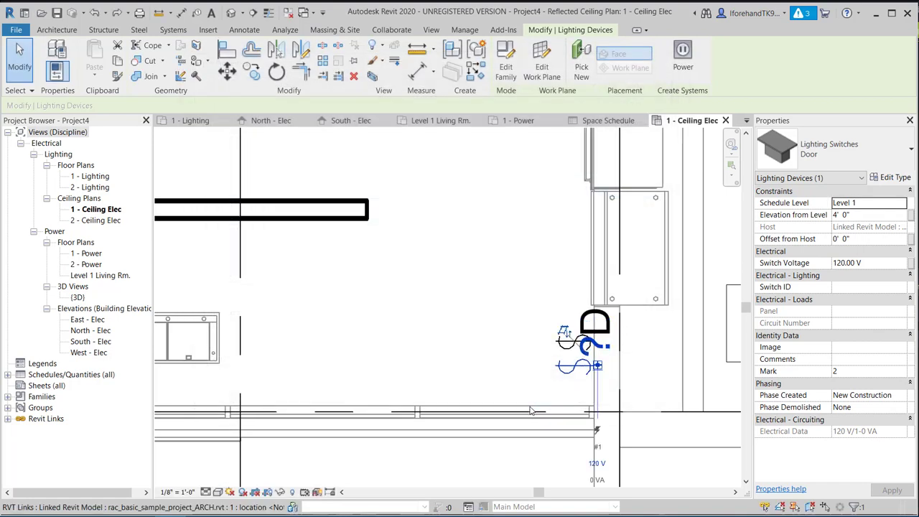
click(493, 363)
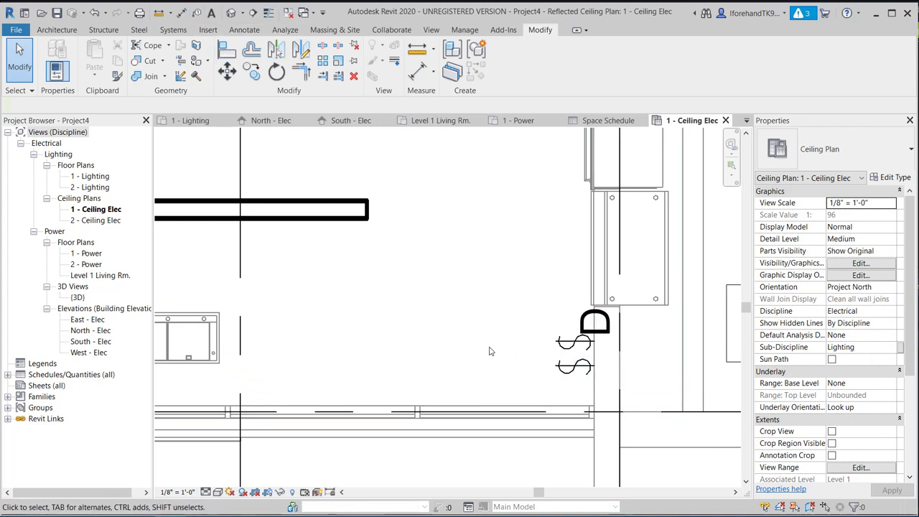
Step: Create a power circuit for the leftmost recessed can downlight in the row above the Space 10 tag
scroll(462, 320, down, 4)
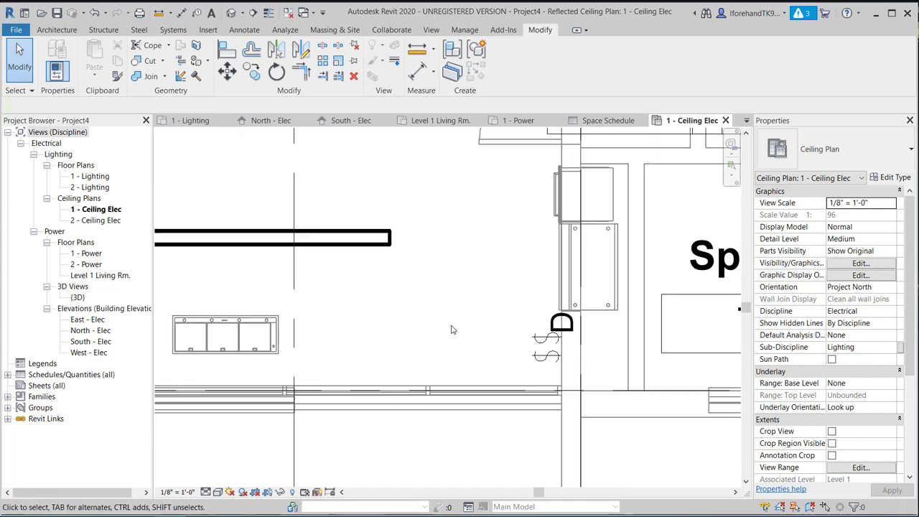
middle_drag(486, 348, 554, 390)
scroll(489, 365, down, 1)
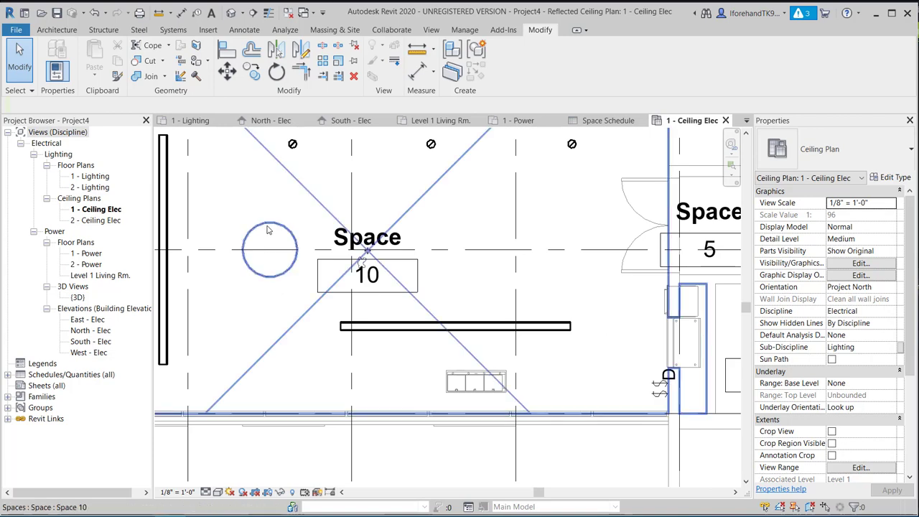
scroll(266, 224, down, 1)
middle_drag(266, 223, 340, 279)
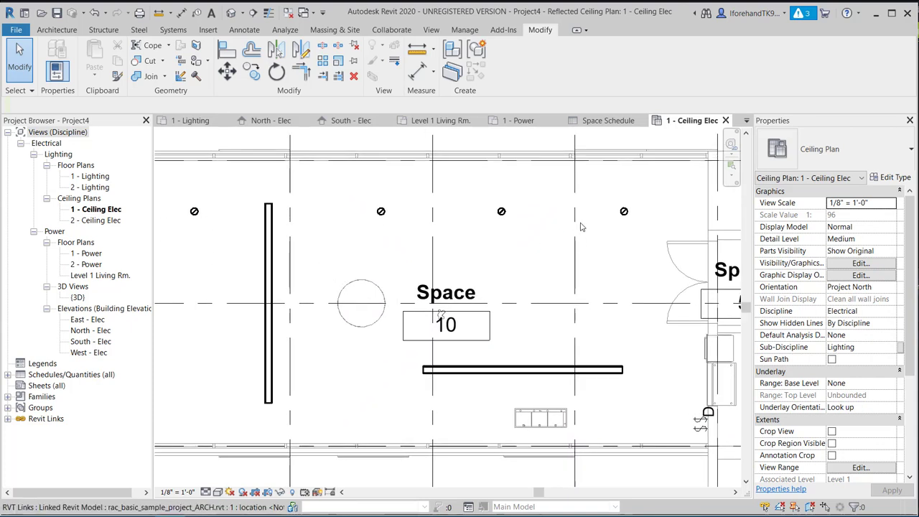
click(199, 214)
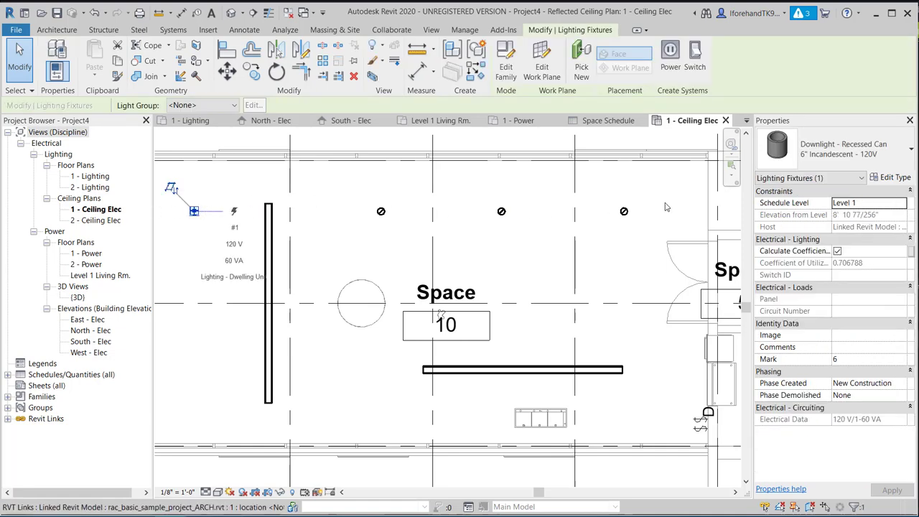
scroll(624, 226, down, 1)
middle_drag(582, 220, 505, 211)
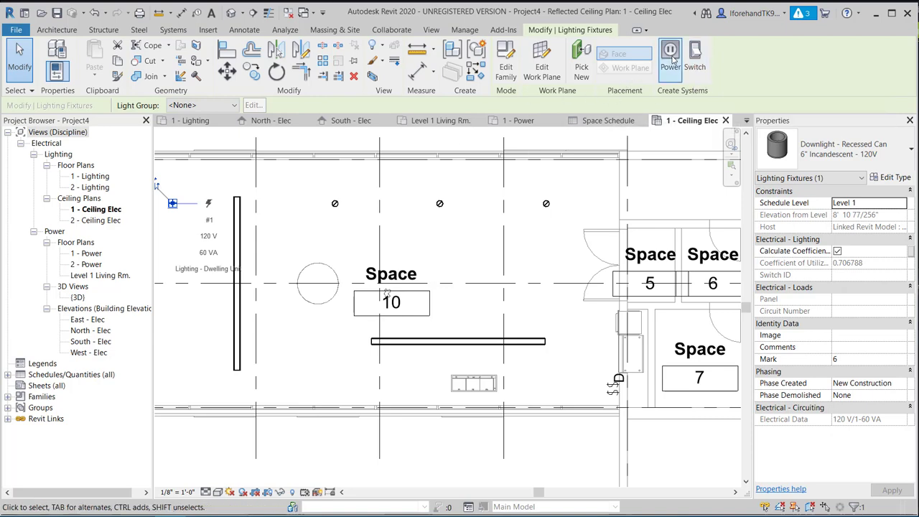
click(671, 57)
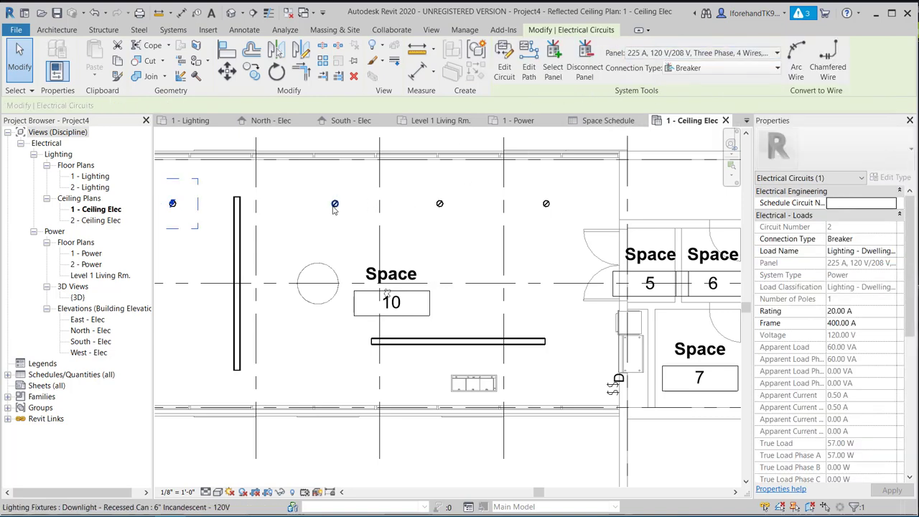
Step: Assign the downlight's circuit to the 225 A, 120 V/208 V, Three Phase, 4 Wires, Wye panel
click(656, 54)
click(656, 54)
click(656, 54)
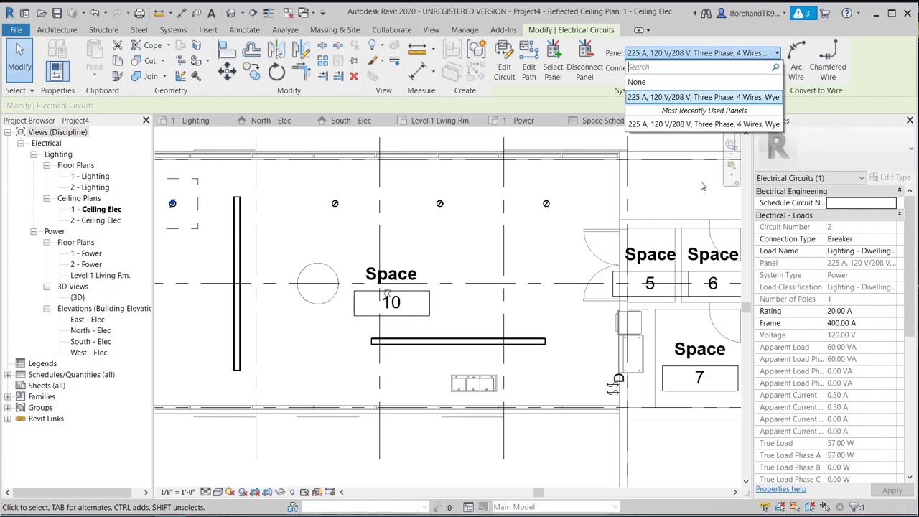
click(664, 96)
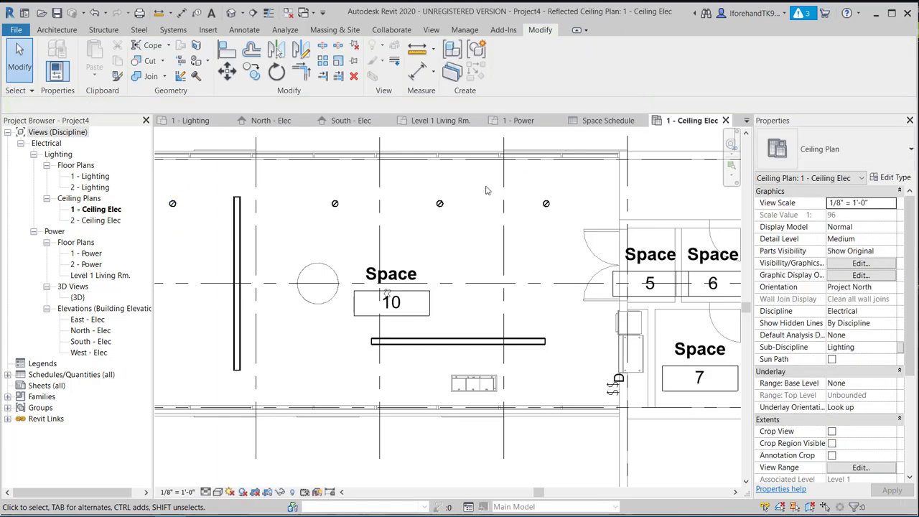
Step: Open the leftmost downlight's circuit for editing and try to add the vertical linear pendant in Space 10 to it
click(174, 203)
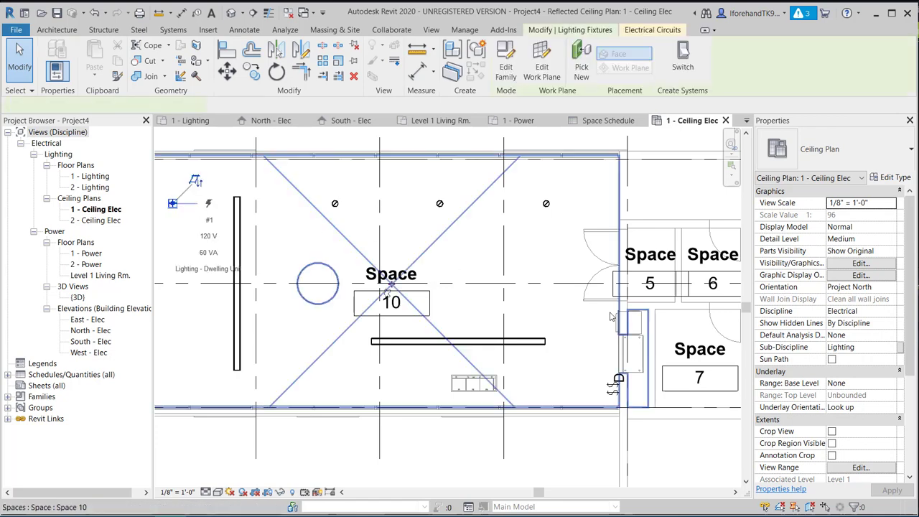
scroll(540, 287, down, 1)
middle_drag(540, 289, 402, 239)
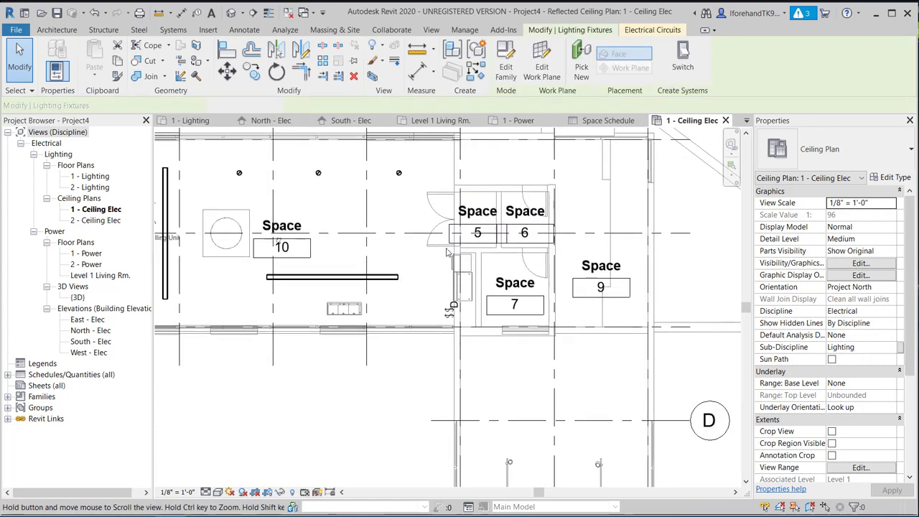
scroll(472, 279, down, 1)
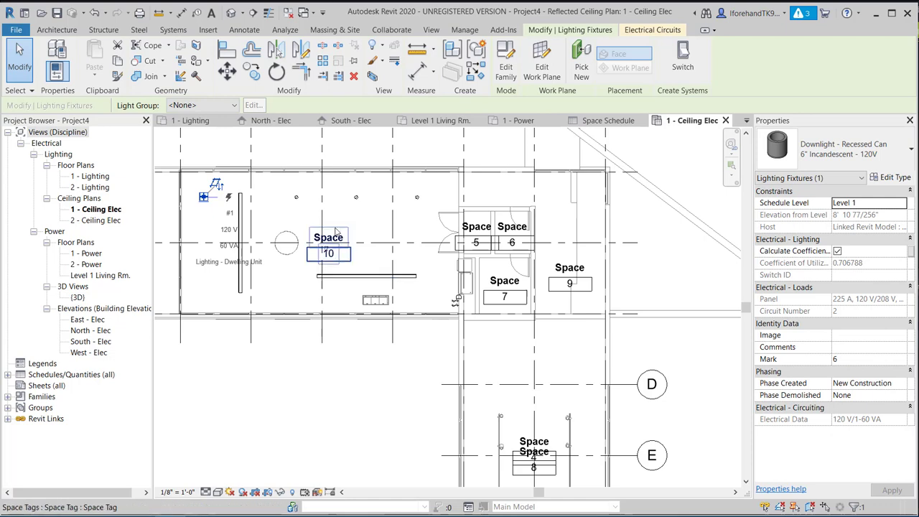
scroll(363, 230, up, 2)
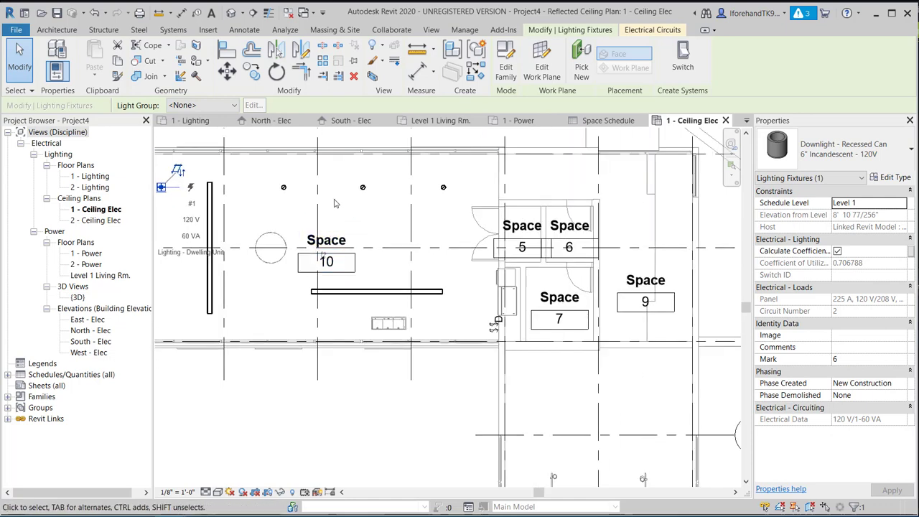
middle_drag(339, 165, 443, 196)
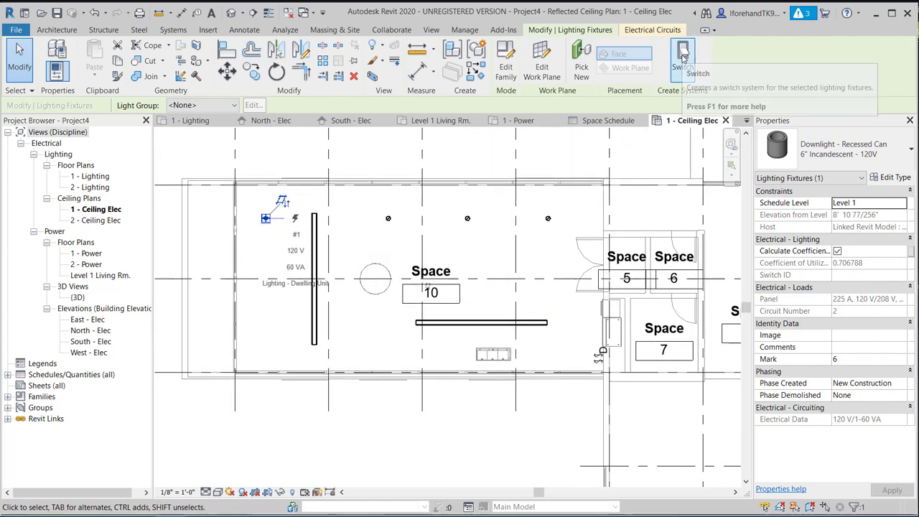
click(647, 31)
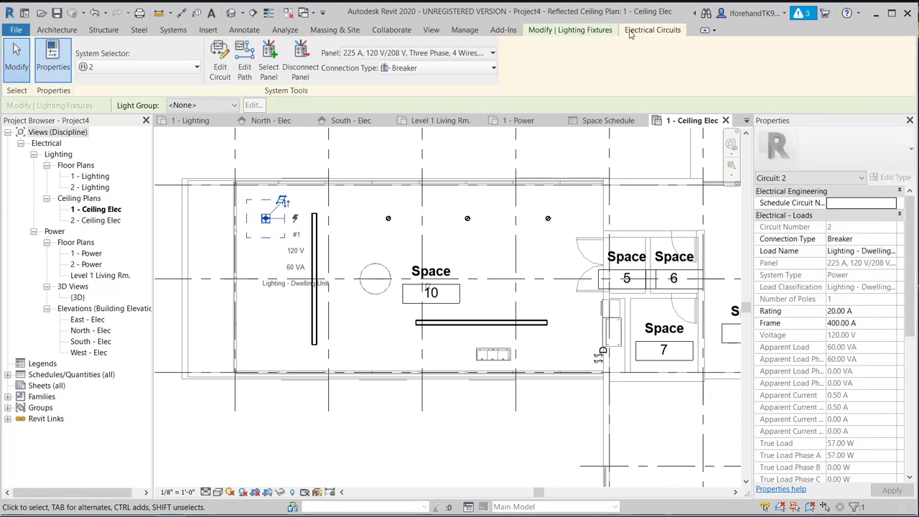
click(385, 55)
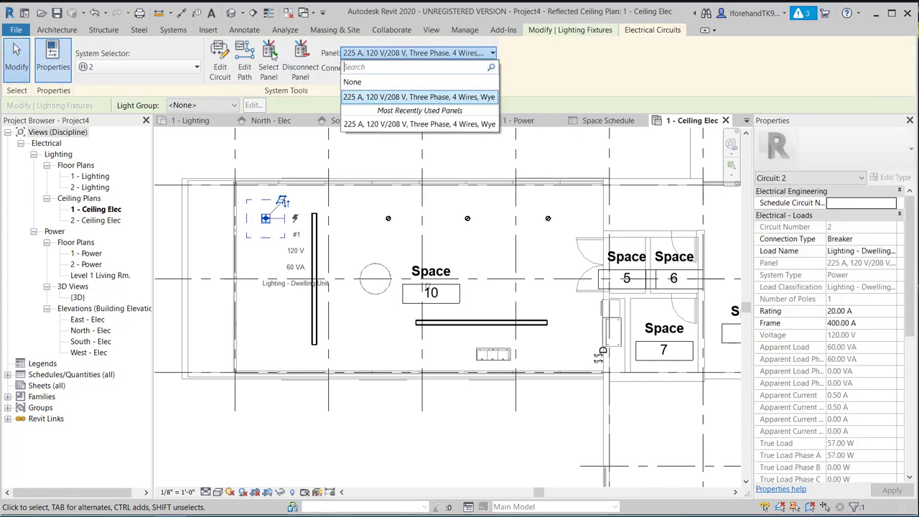
click(104, 44)
click(221, 60)
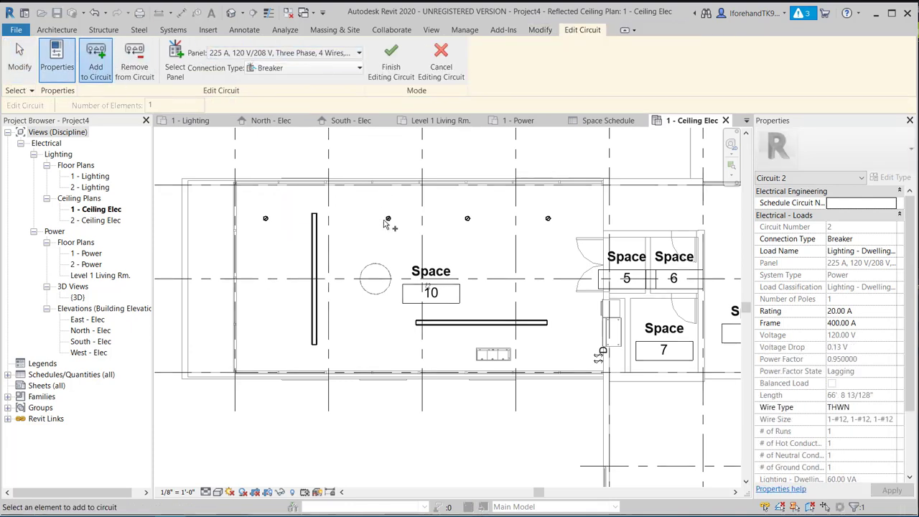
click(315, 221)
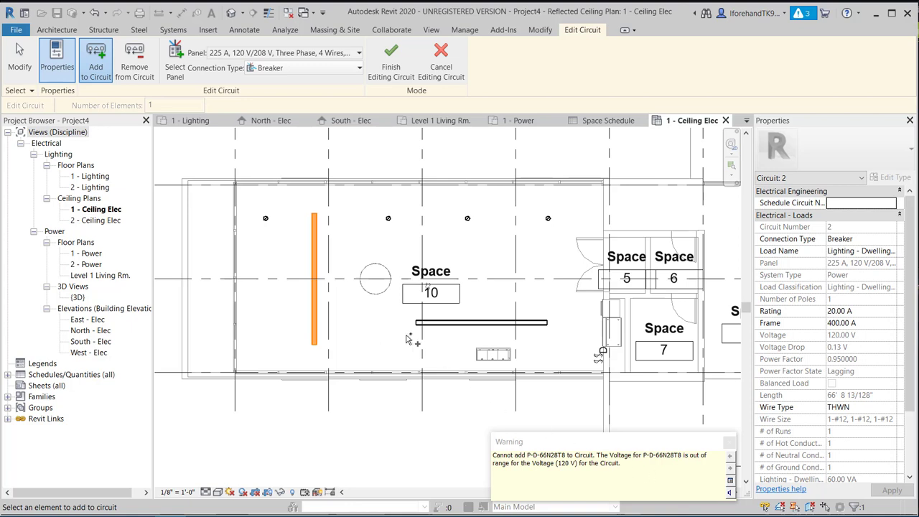
Step: Add the other three recessed can downlights in the row to the circuit and finish editing it
click(388, 219)
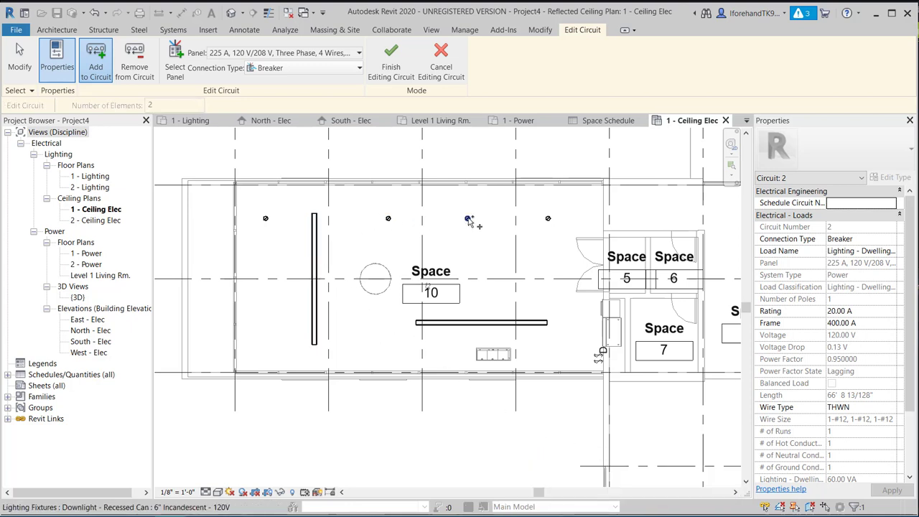
click(468, 220)
click(547, 219)
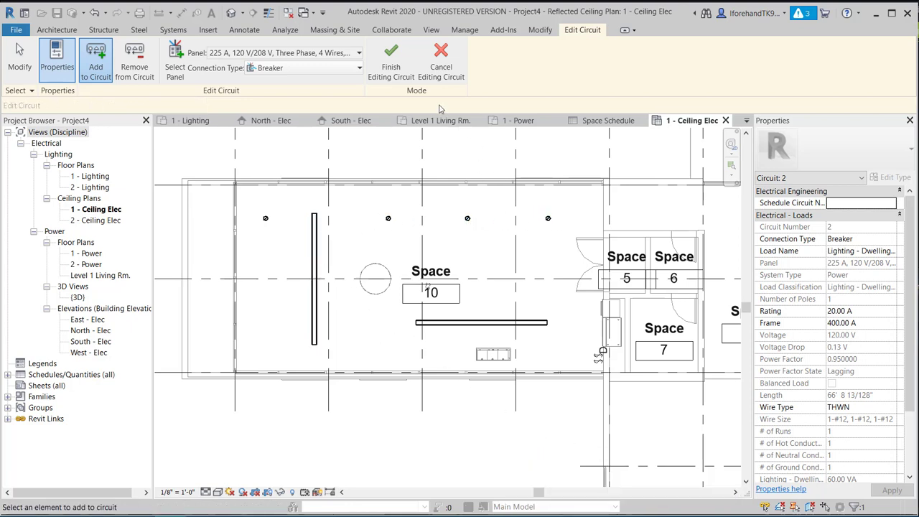
click(390, 58)
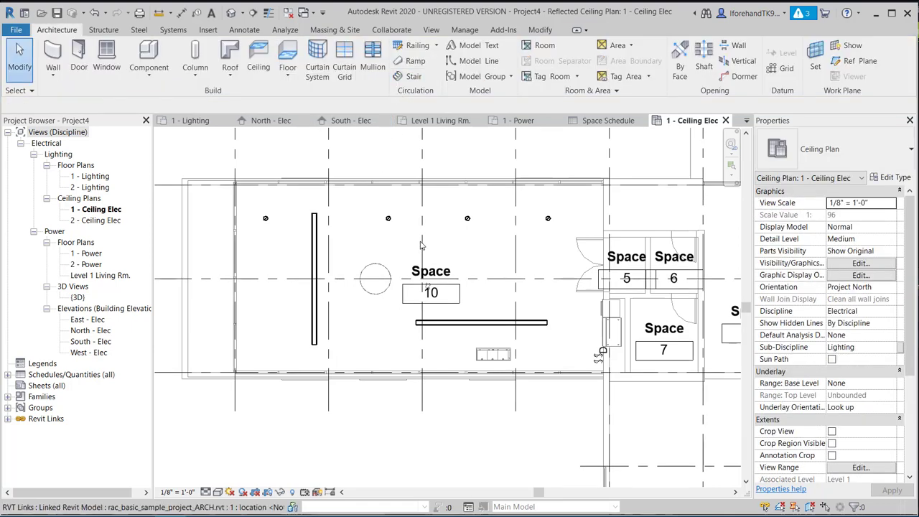
Step: Check the electrical data of the vertical linear pendant and examine which fixtures the leftmost downlight's circuit connects
click(388, 218)
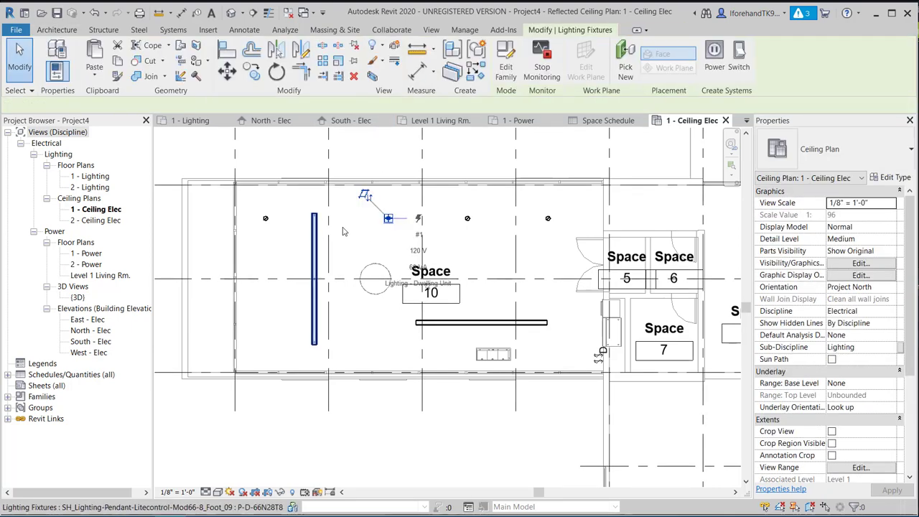
click(342, 231)
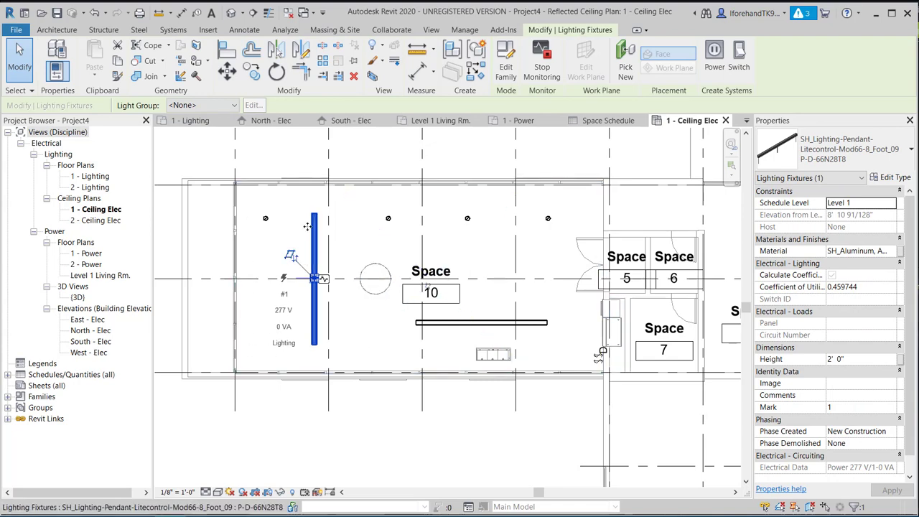
click(320, 264)
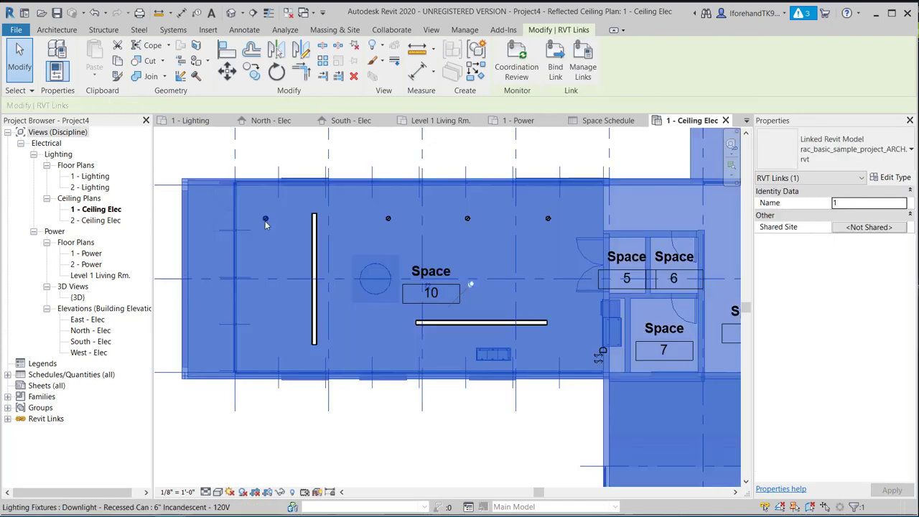
click(267, 220)
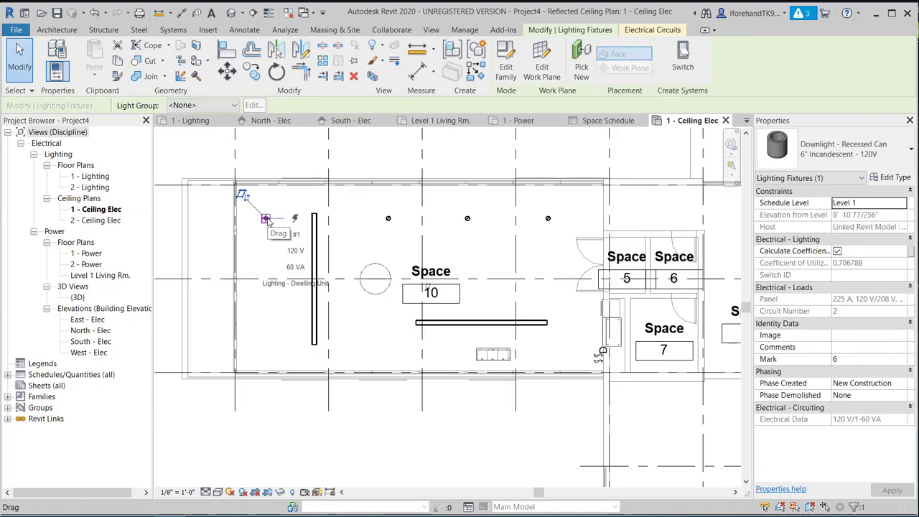
key(Tab)
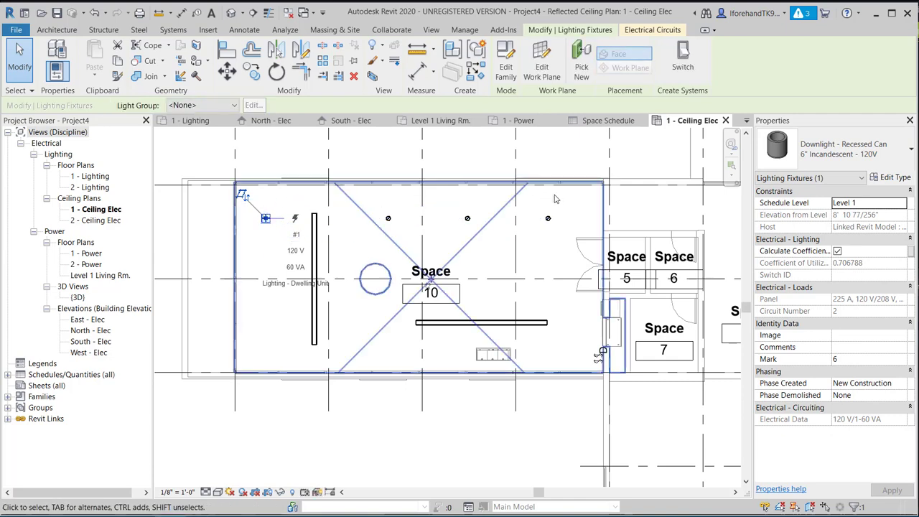
click(651, 29)
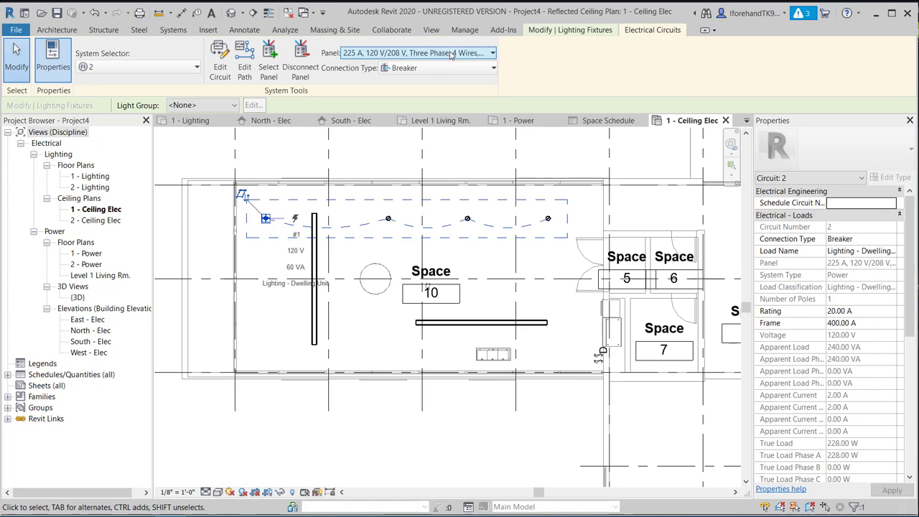
scroll(620, 255, down, 1)
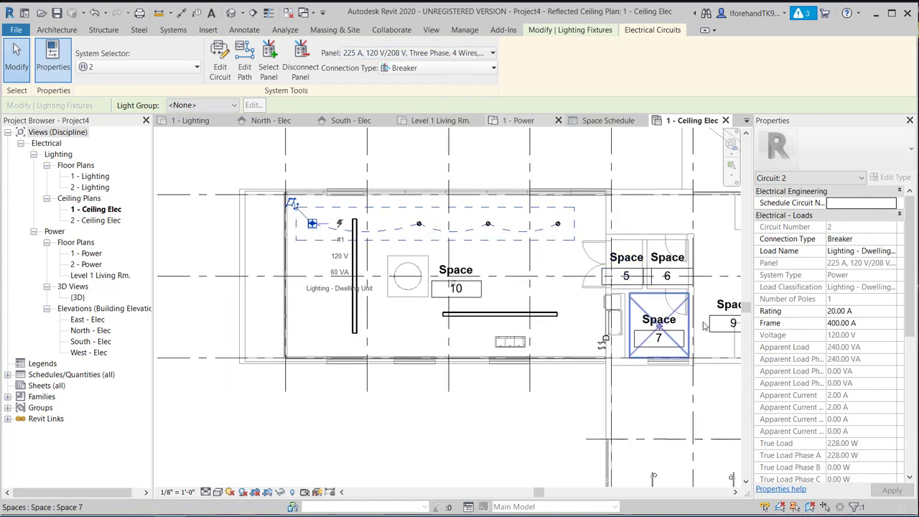
middle_drag(690, 308, 543, 246)
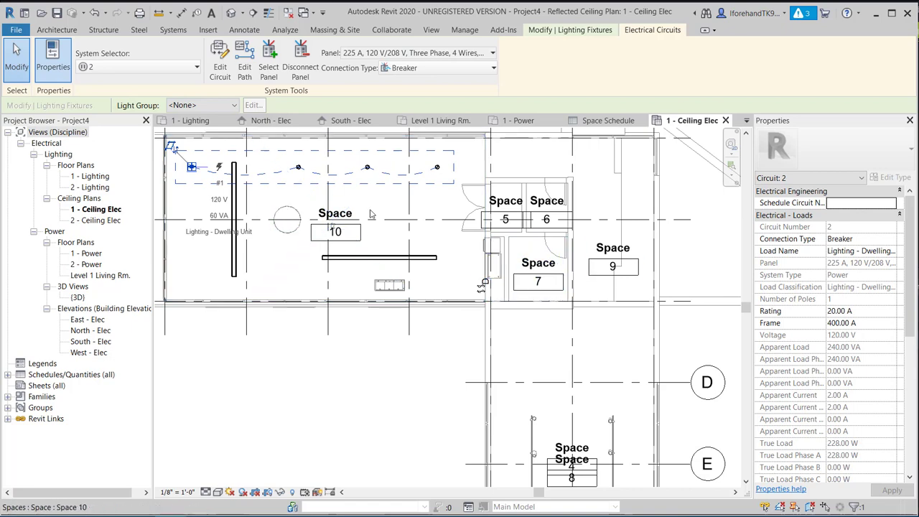
middle_drag(409, 265, 537, 319)
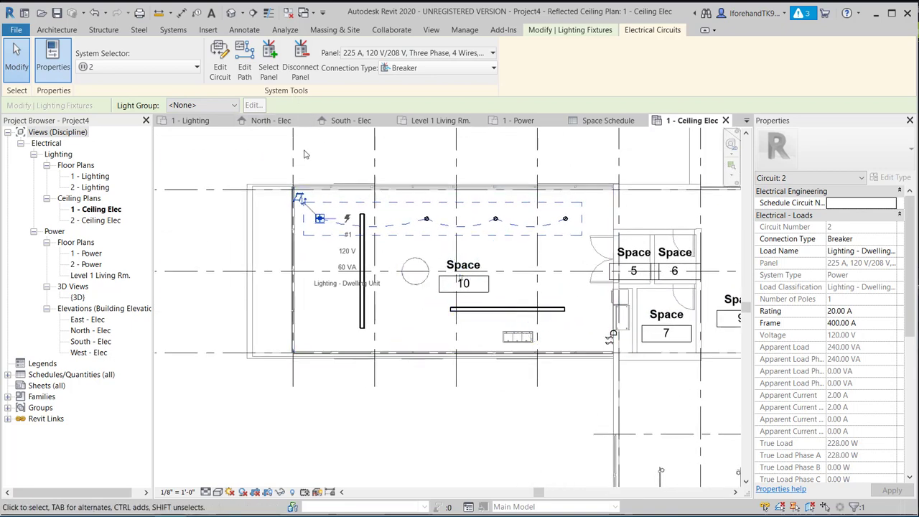
click(312, 151)
Step: Create a switch system for the leftmost downlight in Space 10 and start selecting its switch
middle_drag(386, 245, 351, 227)
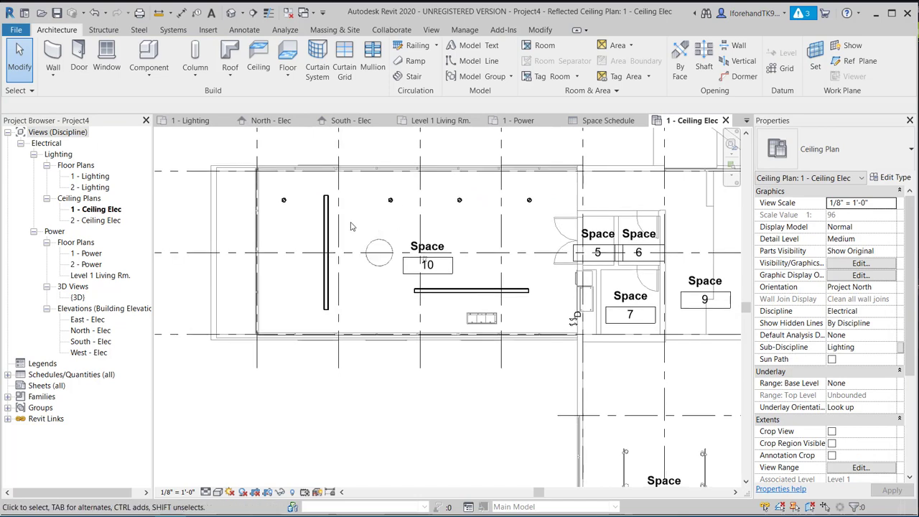
click(285, 200)
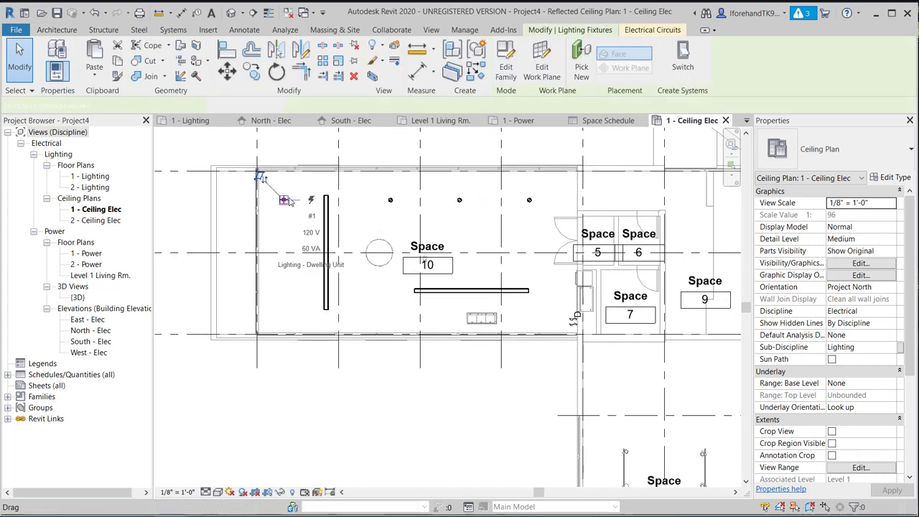
click(686, 57)
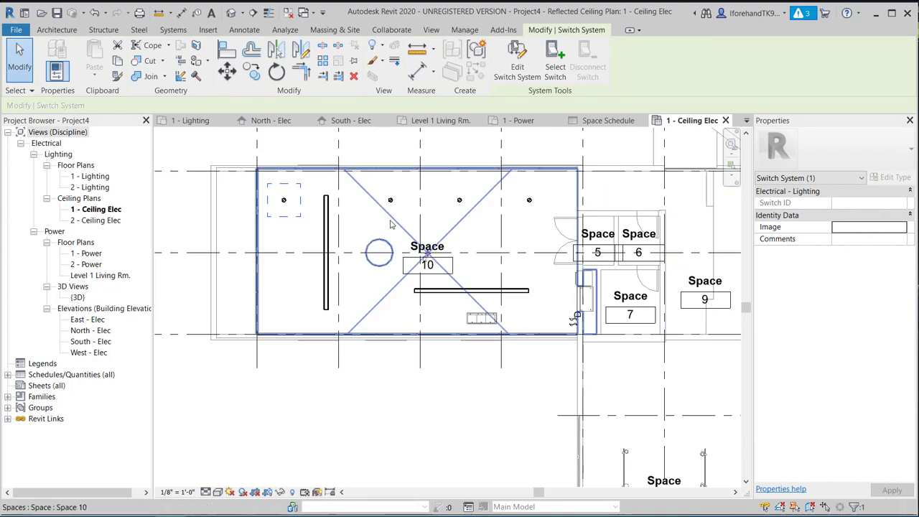
click(549, 66)
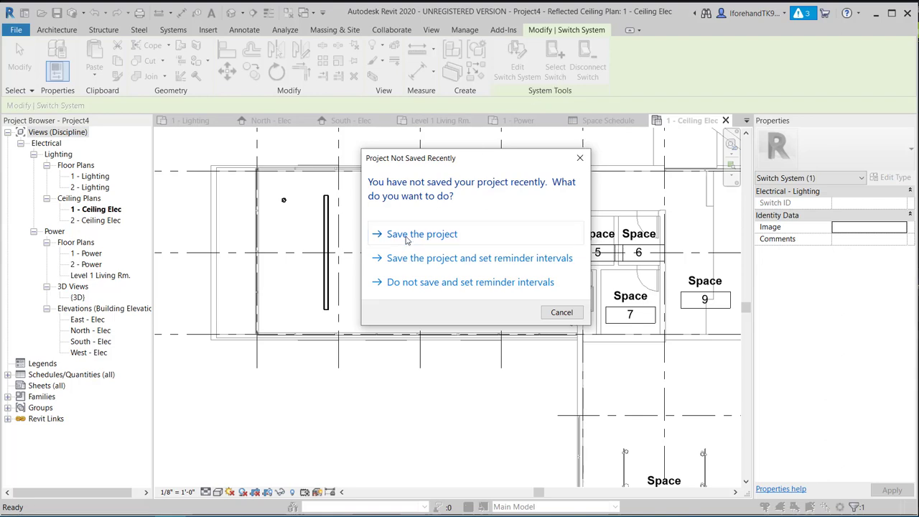
Step: Save the project as rac_basic_sample_project_ELEC v2 in the ARCHT230 Models folder
click(417, 234)
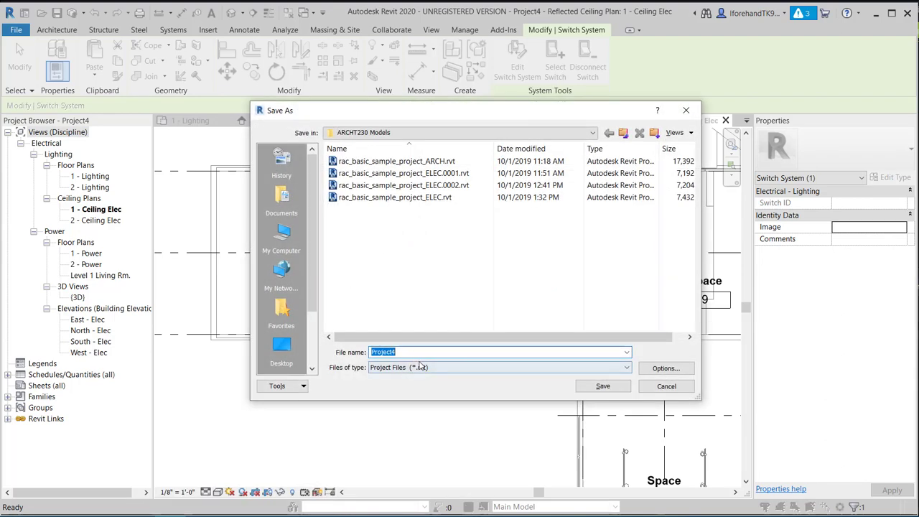
click(399, 173)
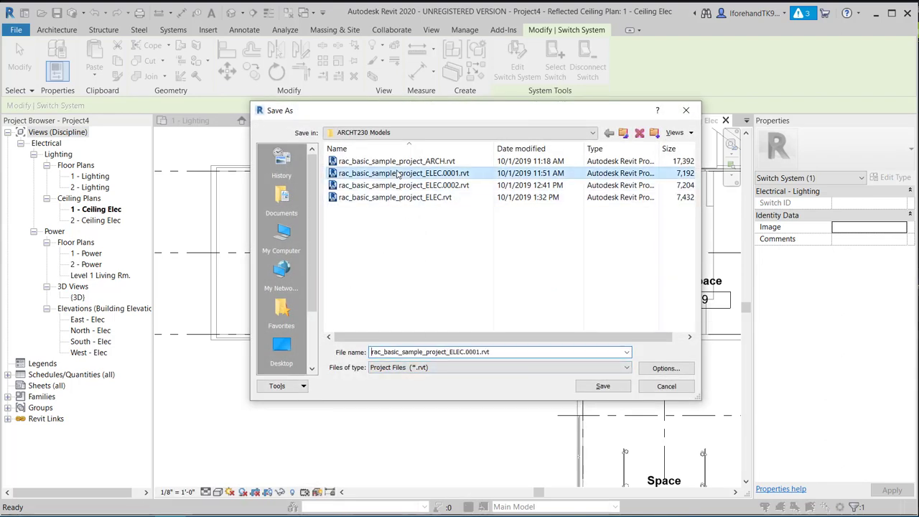
click(392, 198)
double_click(460, 352)
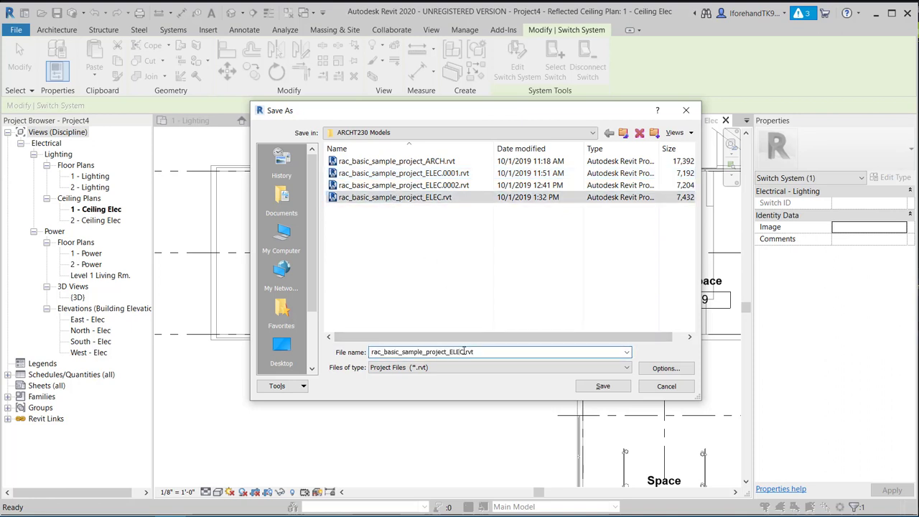
text(v2)
key(Return)
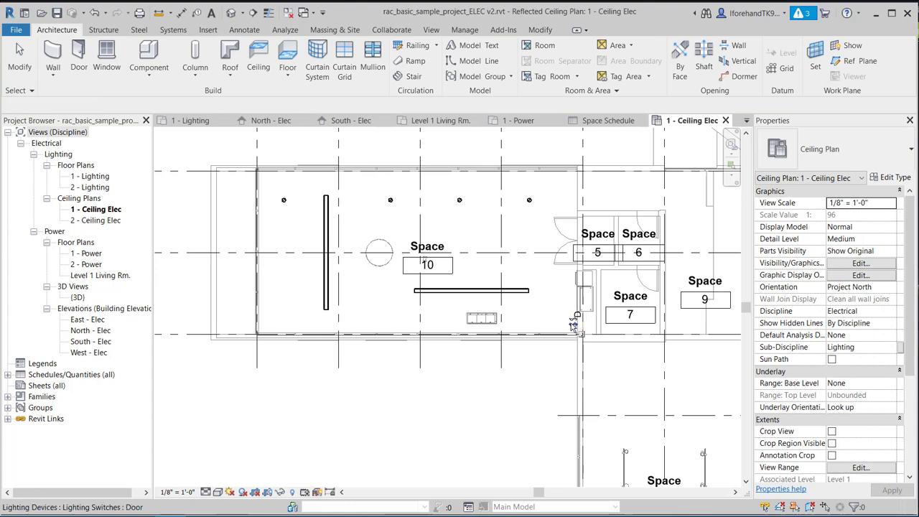
Step: Assign the Dimmer lighting switch near Space 10's lower right corner to the downlight's switch system
scroll(565, 330, up, 3)
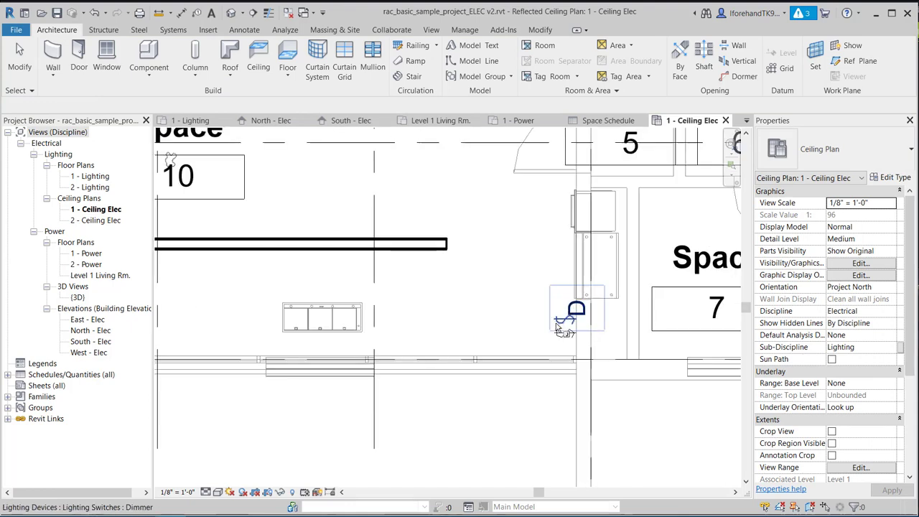
click(559, 320)
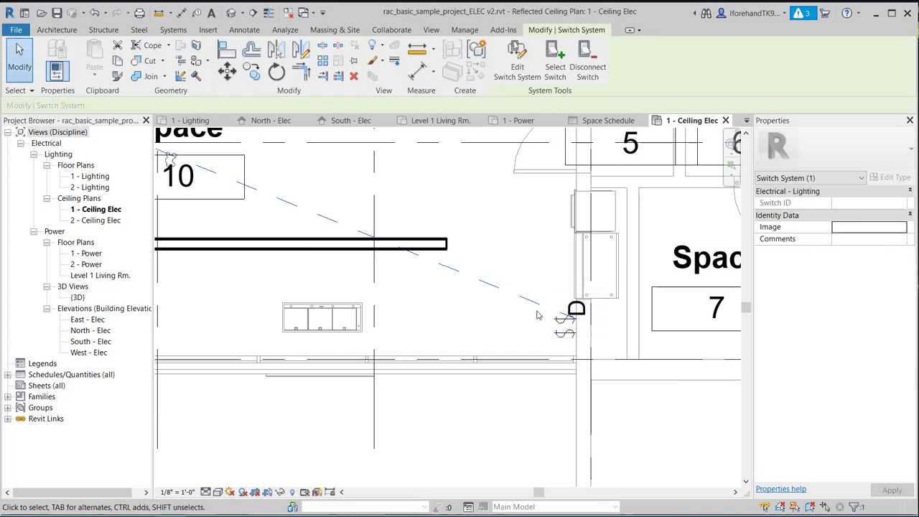
Step: Edit the switch system to add the three remaining recessed can downlights in Space 10 and finish editing
scroll(553, 312, down, 2)
scroll(321, 193, down, 1)
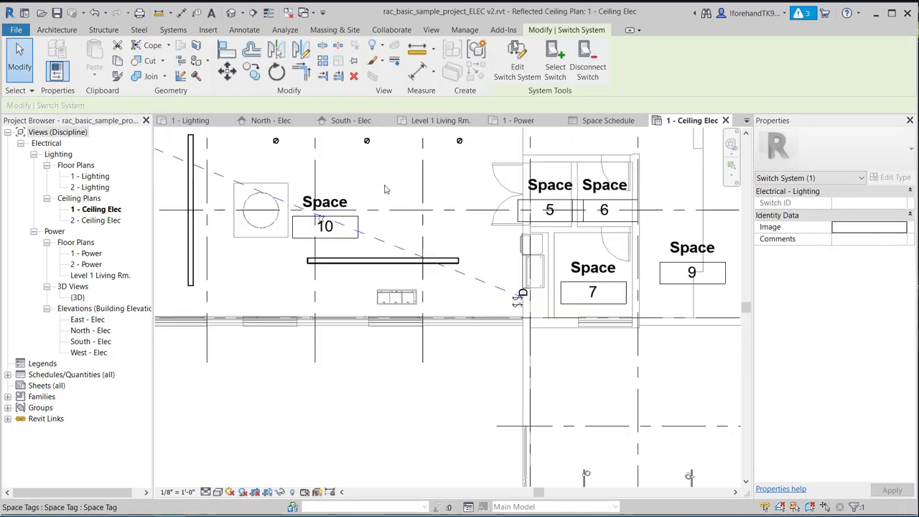
click(517, 61)
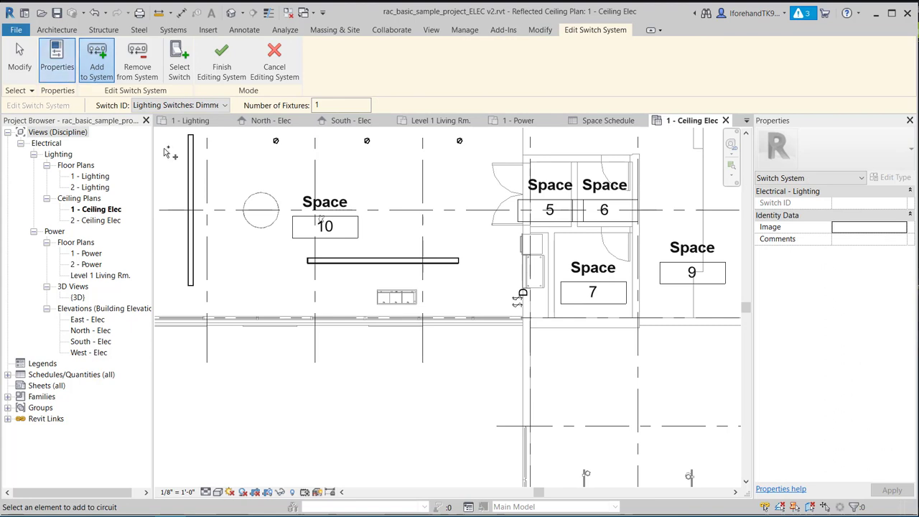
middle_drag(255, 174, 385, 253)
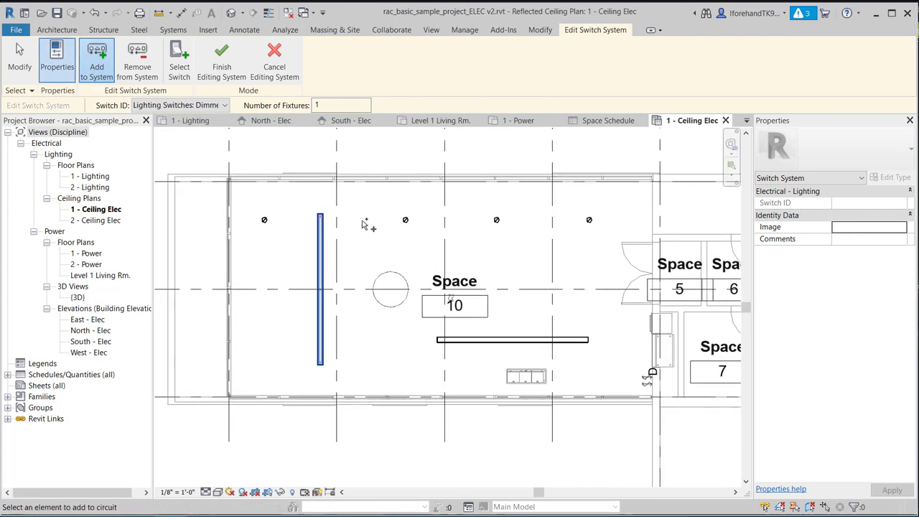
click(405, 220)
click(496, 220)
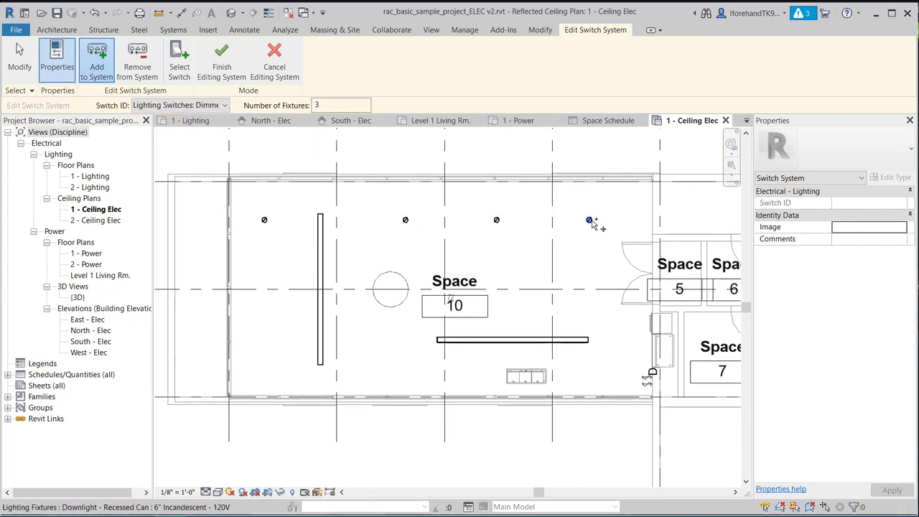
click(588, 221)
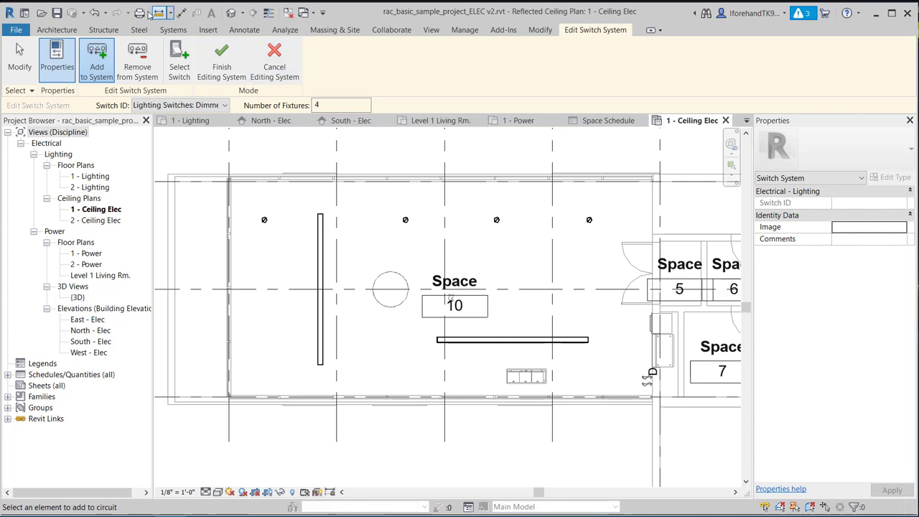
click(221, 63)
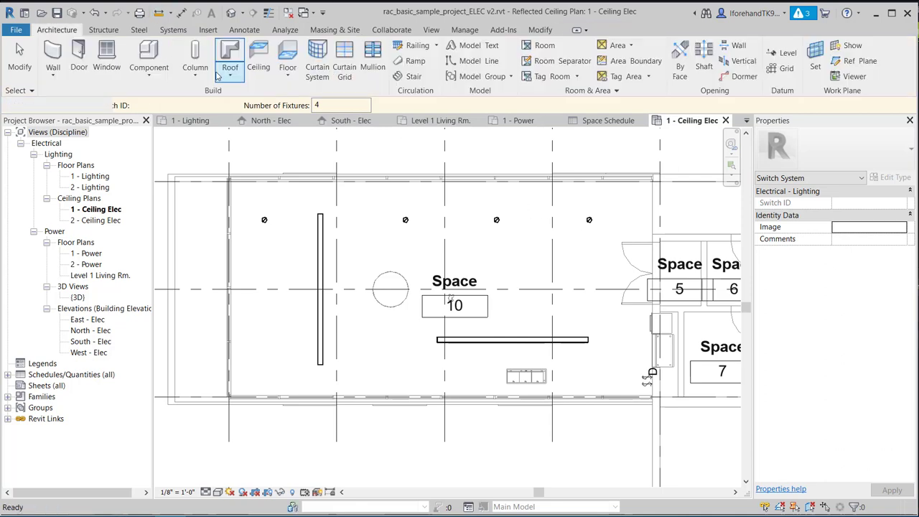
Step: Select the circuit of the four Space 10 downlights and generate arc-type wiring from its temporary wiring
click(406, 219)
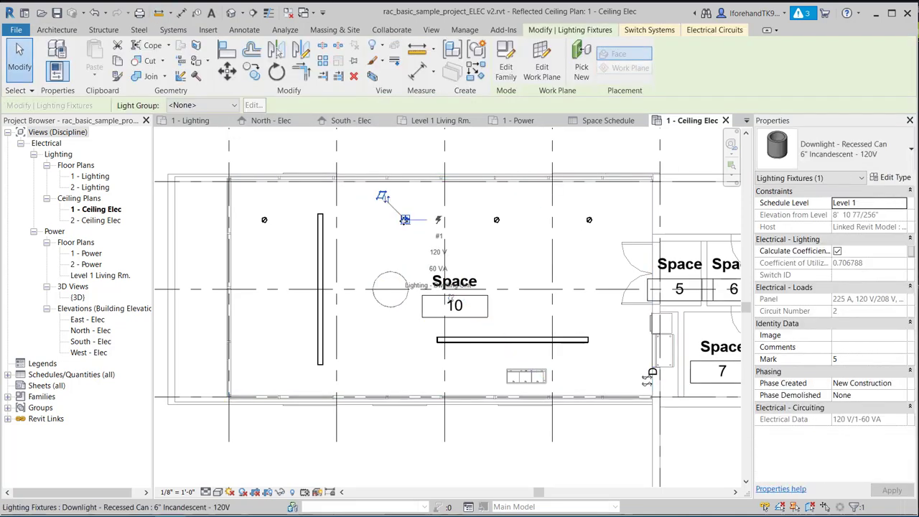
key(Tab)
key(Tab)
key(Tab)
key(Tab)
key(Tab)
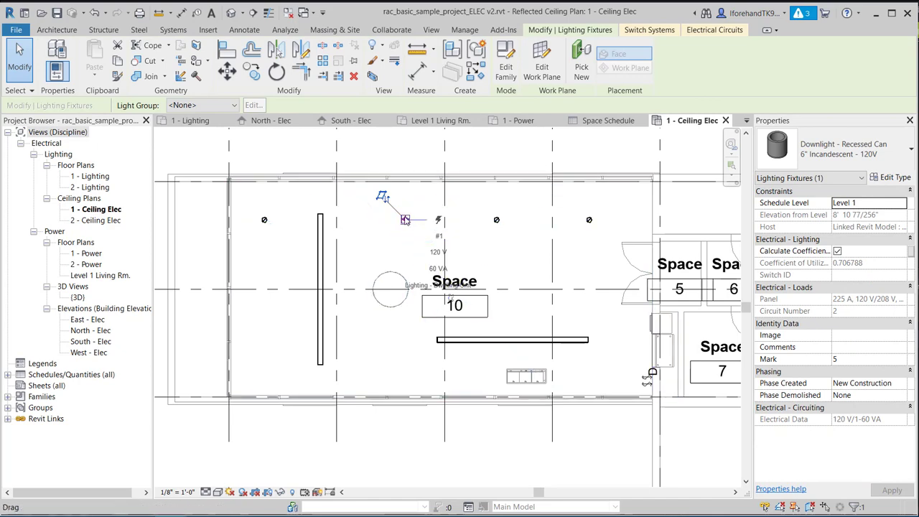
click(413, 225)
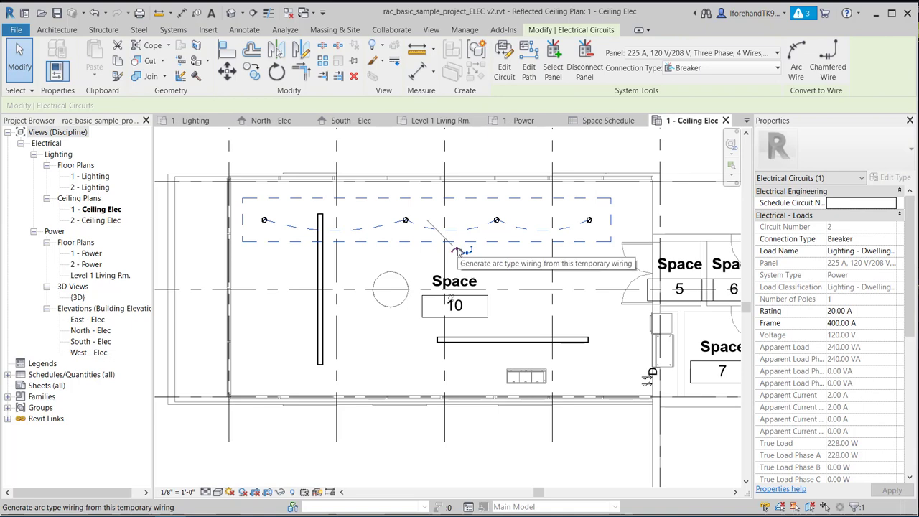
click(461, 249)
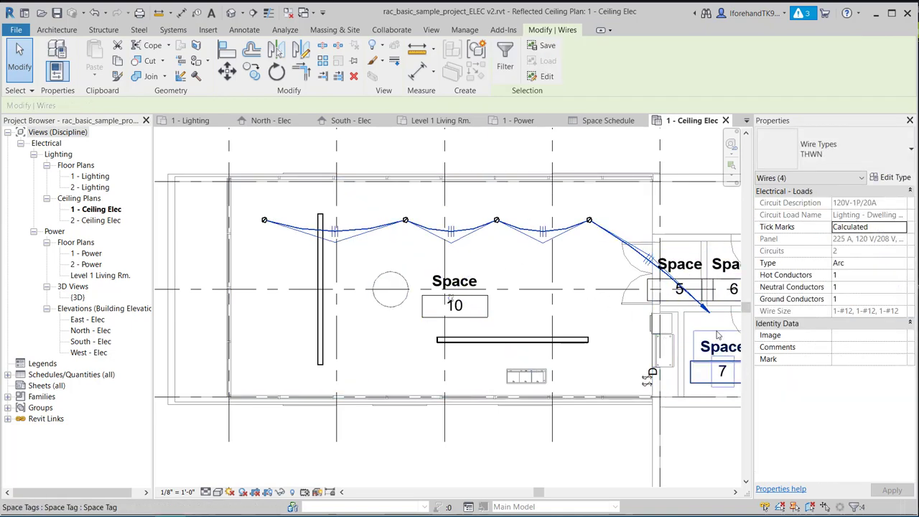
click(603, 260)
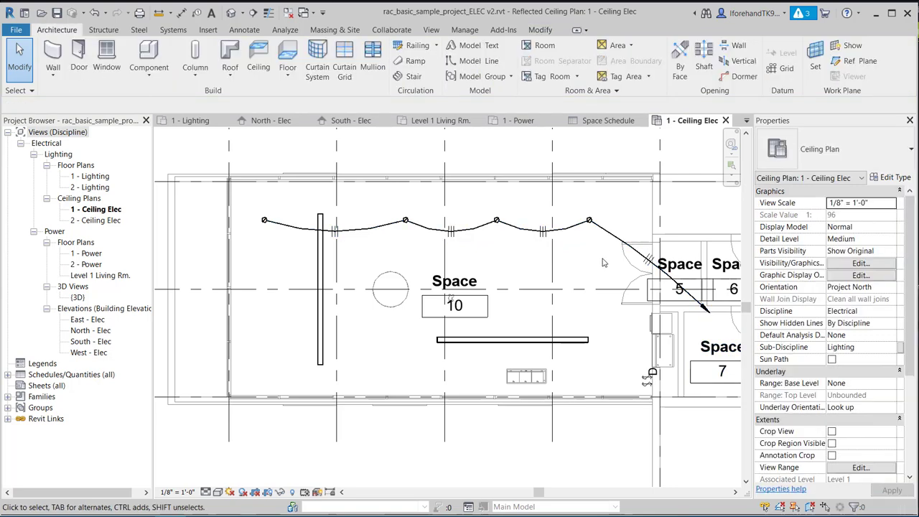
scroll(601, 263, down, 2)
middle_drag(573, 259, 546, 261)
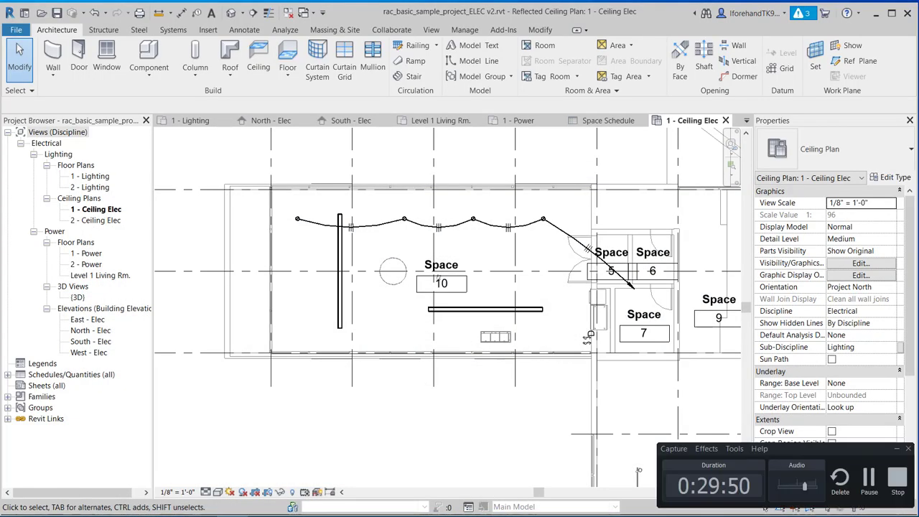
click(869, 478)
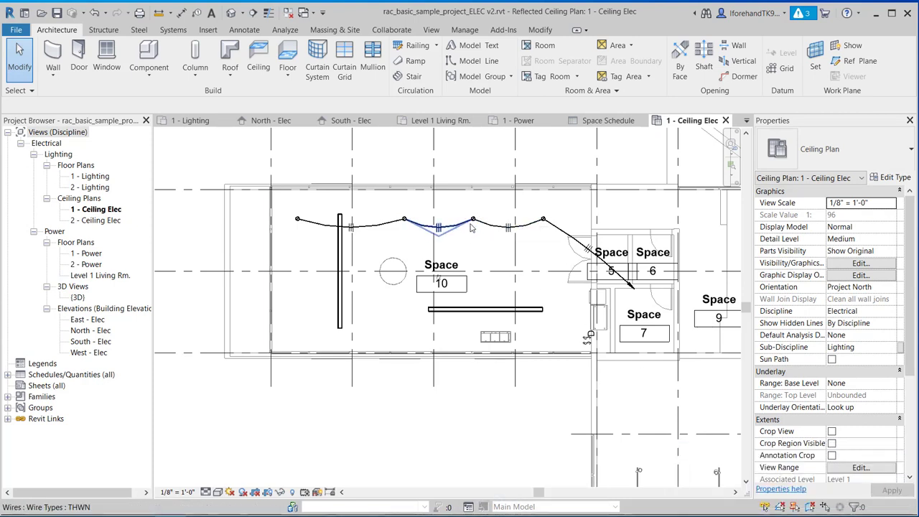
scroll(474, 220, up, 2)
scroll(473, 219, up, 5)
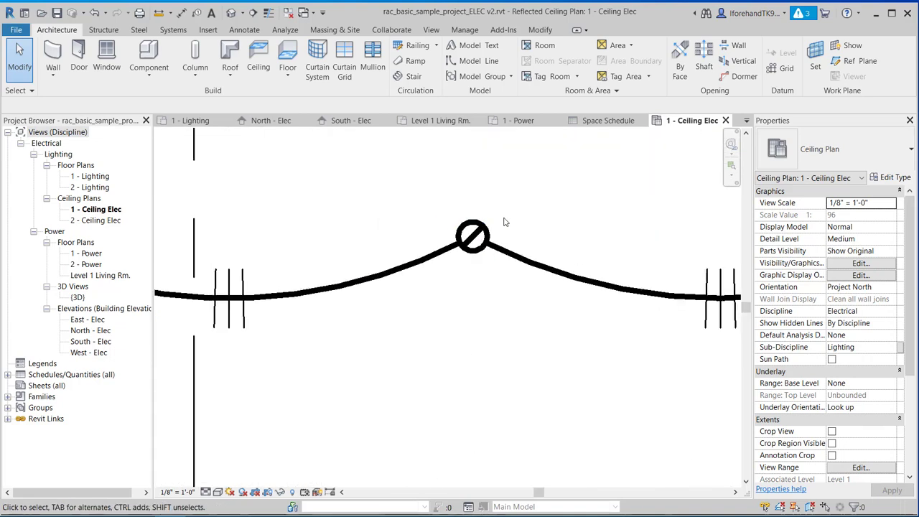
click(196, 13)
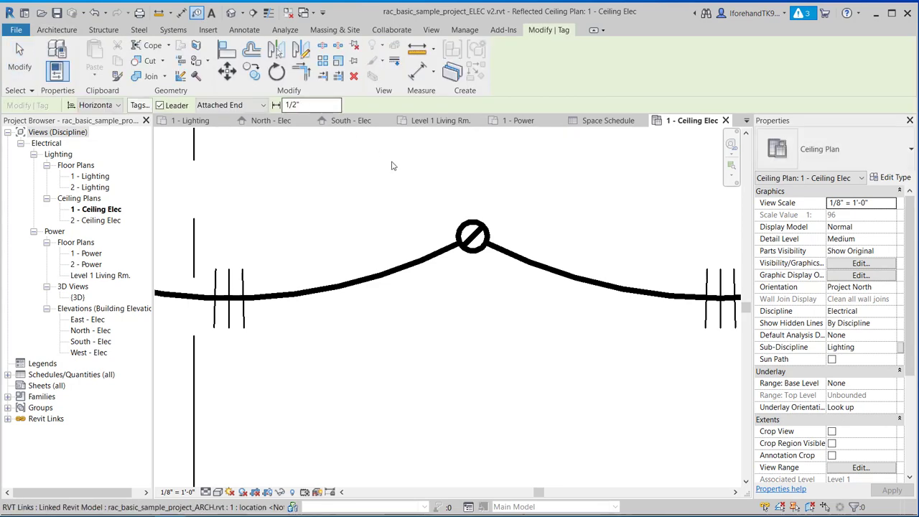
scroll(460, 226, down, 4)
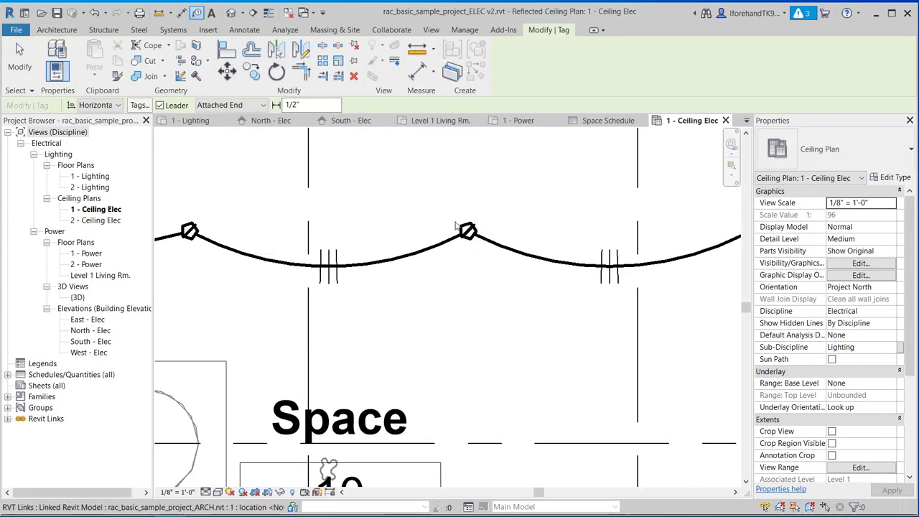
middle_drag(455, 213, 430, 274)
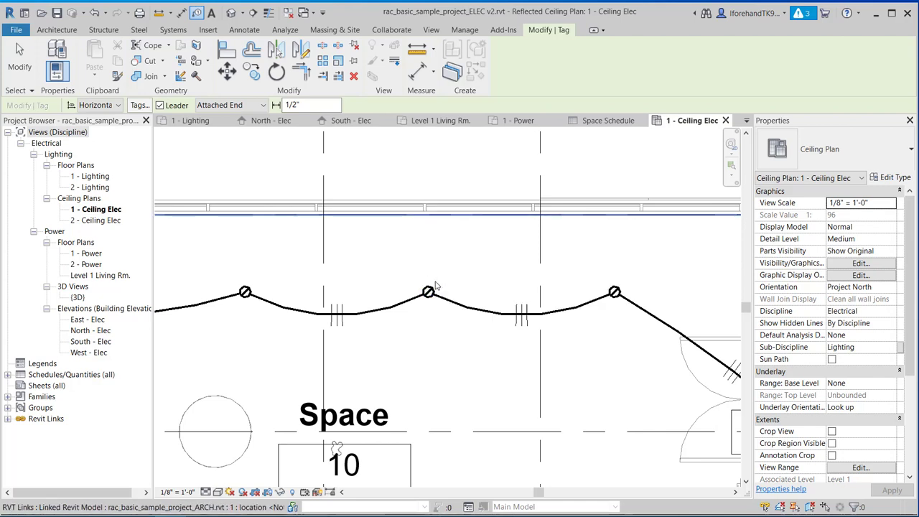
scroll(436, 285, down, 5)
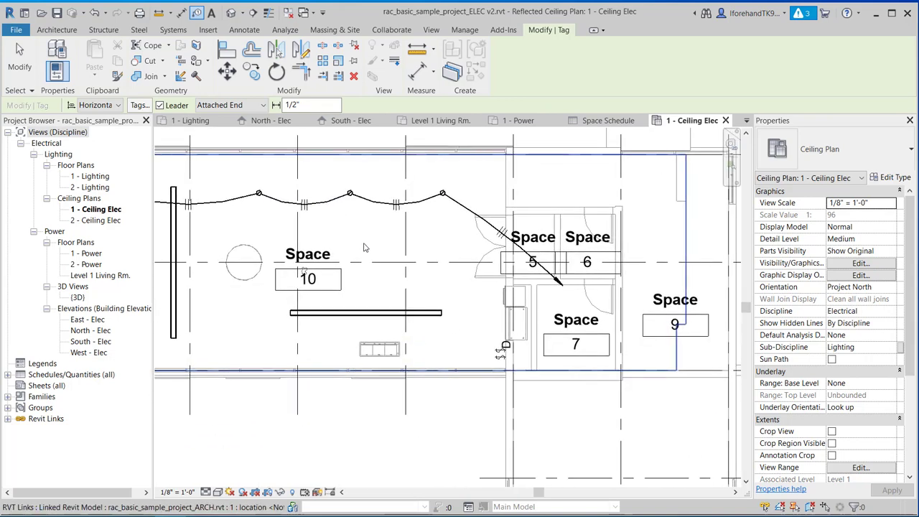
scroll(364, 247, down, 1)
Step: Open the Level 1 Living Rm. plan and examine the home-run wire between Space 4 and the panel for tagging
double_click(86, 253)
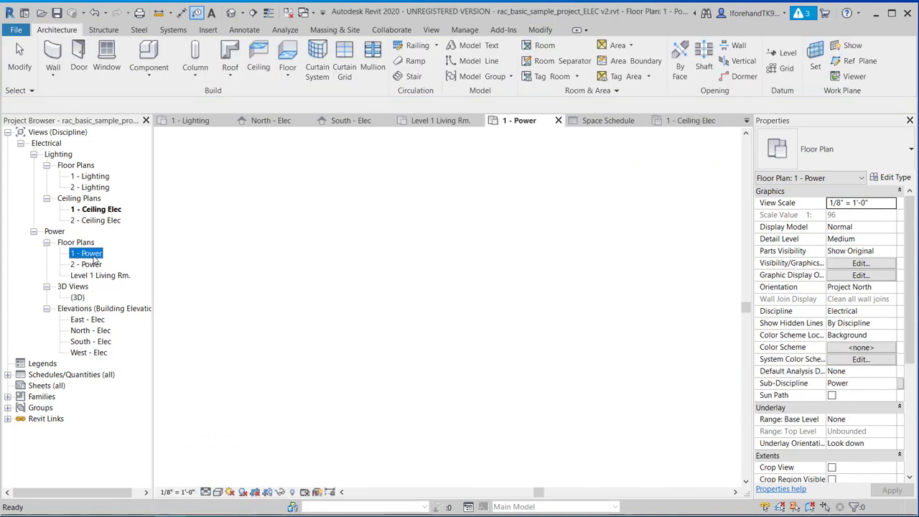
double_click(100, 275)
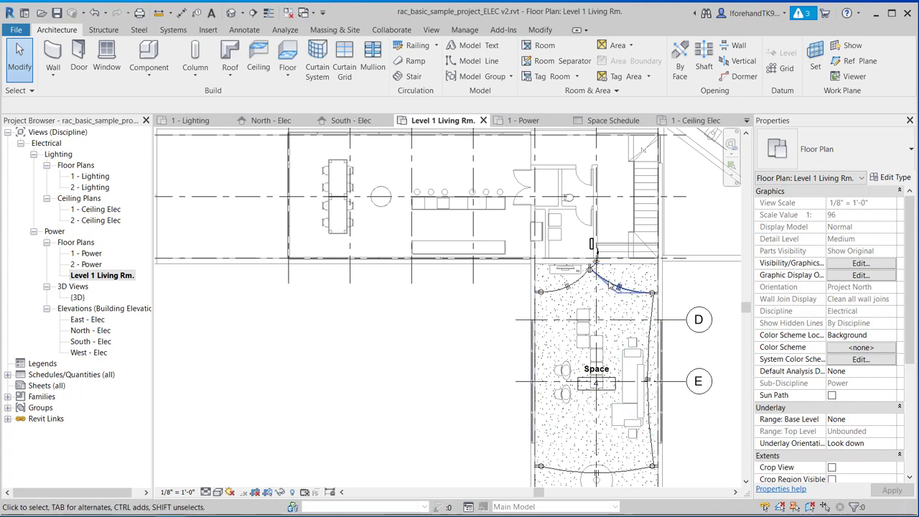
scroll(596, 262, up, 4)
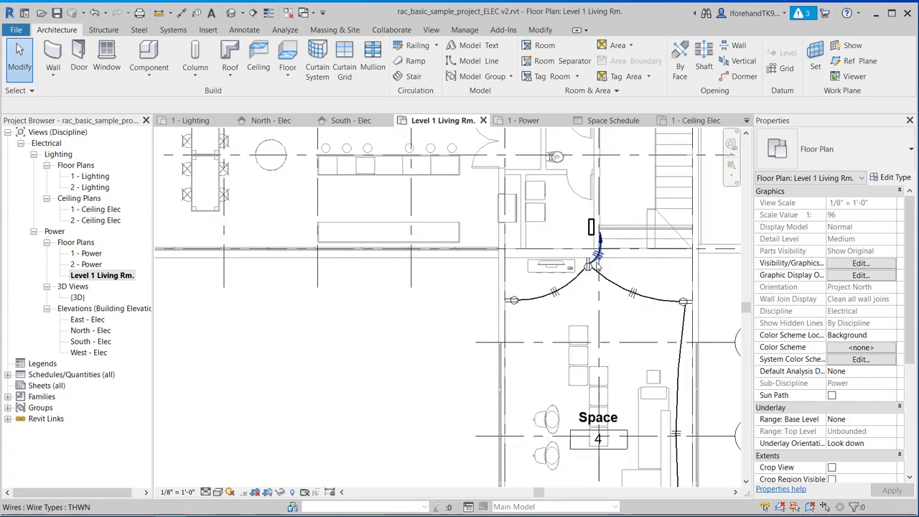
click(197, 13)
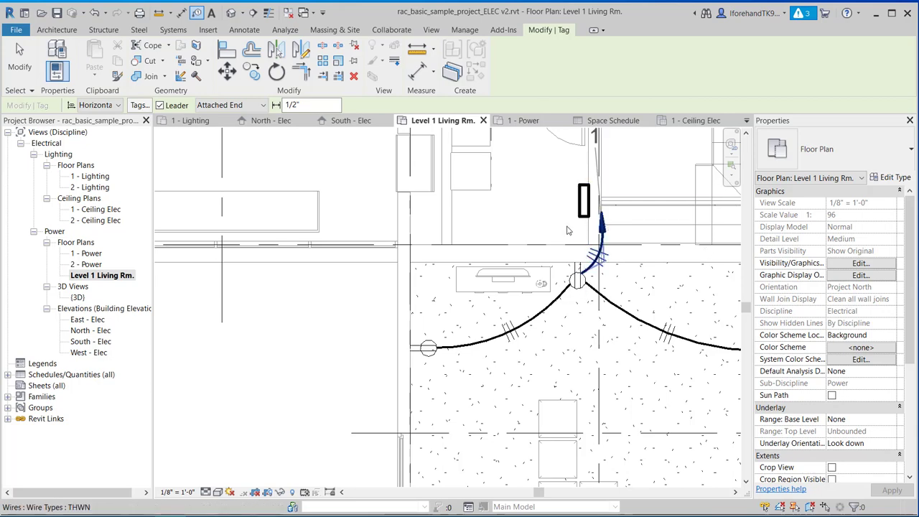
scroll(567, 230, down, 3)
Step: Open the 1 - Lighting floor plan and turn off the visibility of Lighting Fixtures and Lighting Devices there
double_click(86, 177)
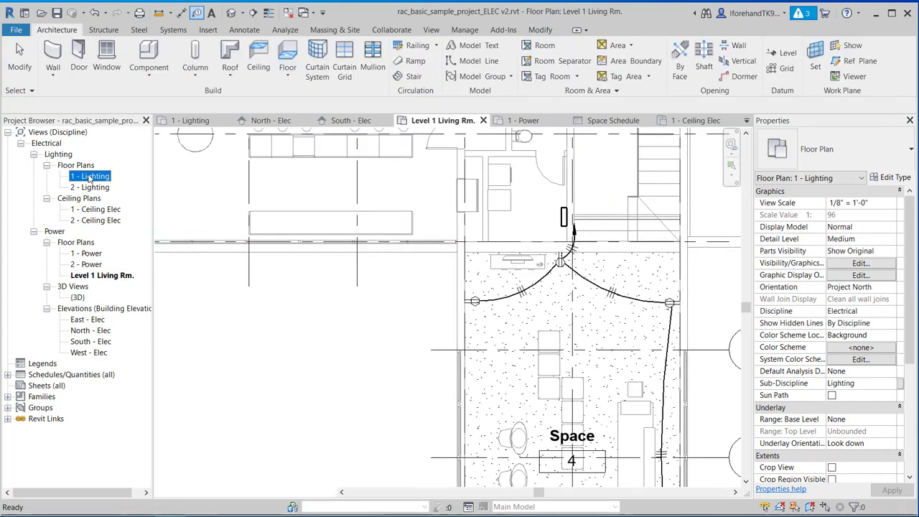
scroll(354, 196, up, 5)
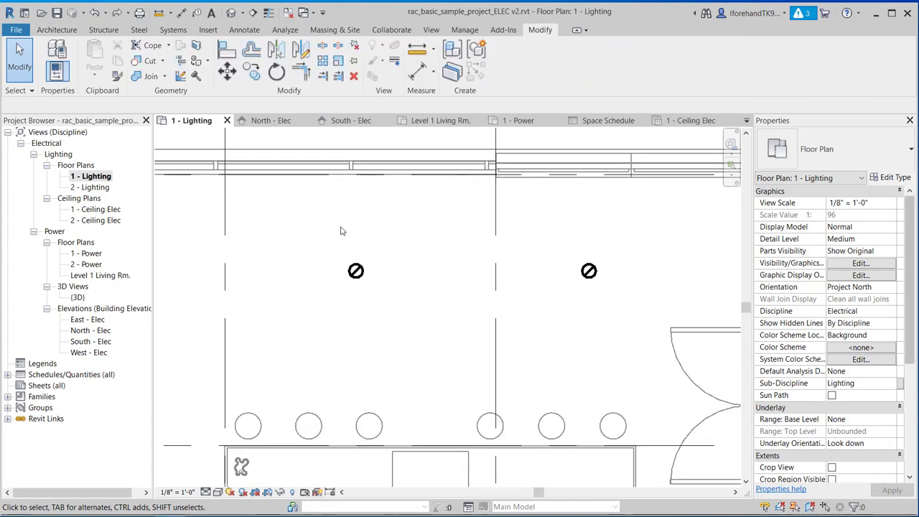
middle_drag(341, 230, 366, 232)
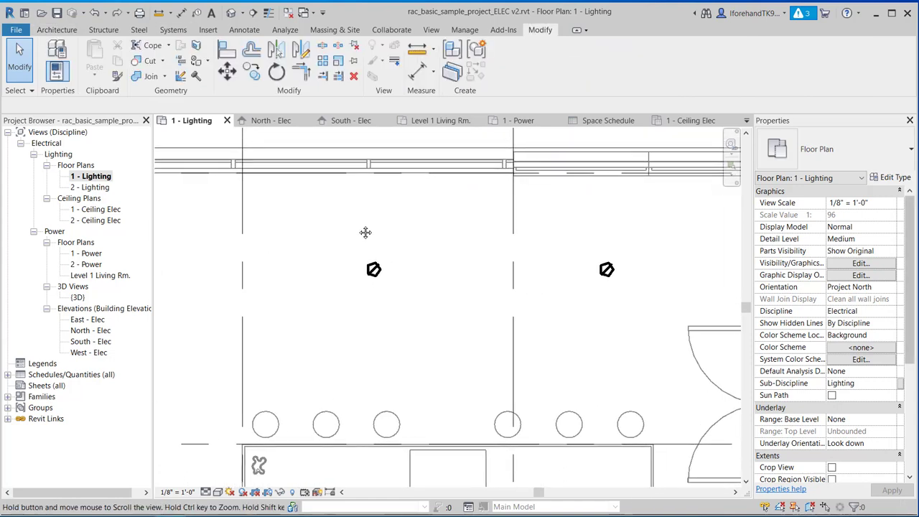
scroll(373, 267, down, 5)
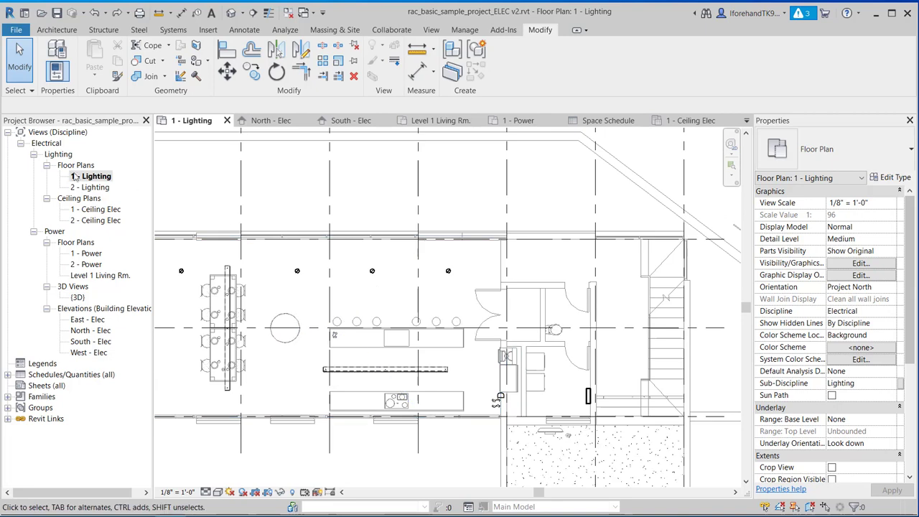
scroll(320, 252, up, 5)
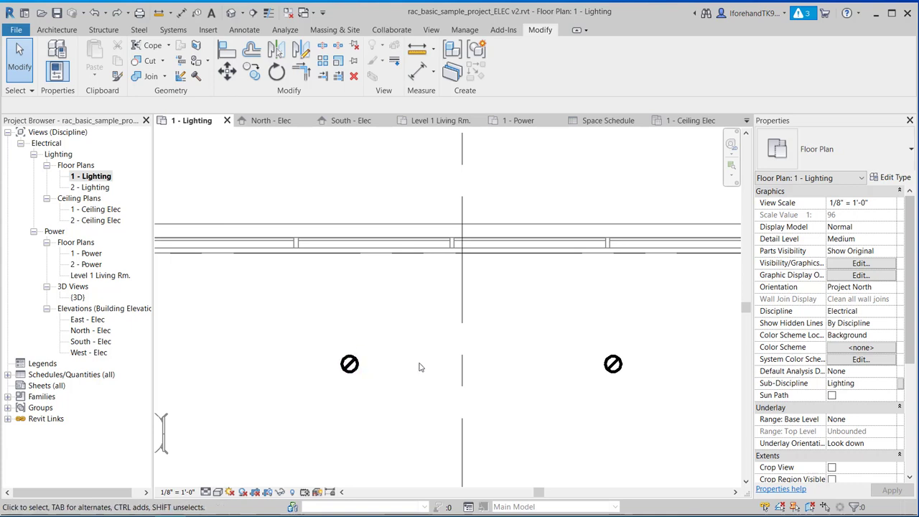
scroll(421, 367, down, 2)
middle_drag(414, 340, 403, 237)
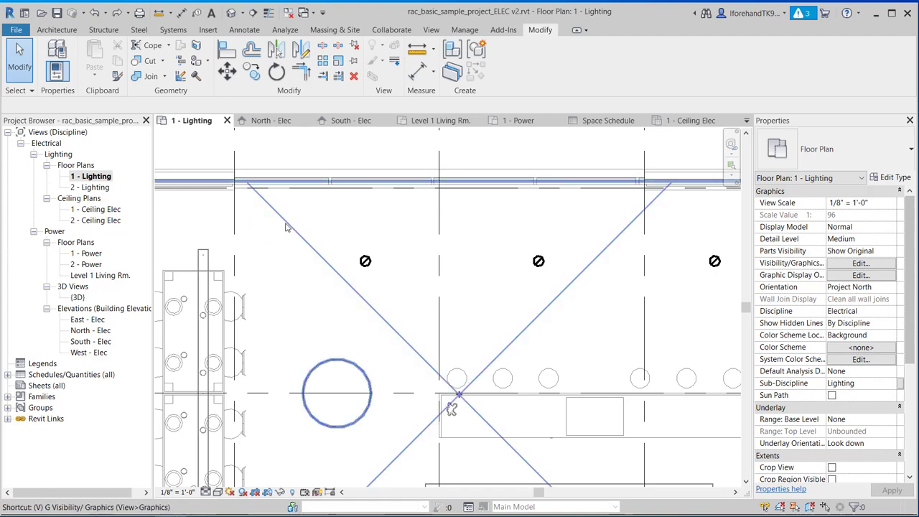
key(v)
key(v)
scroll(495, 310, down, 8)
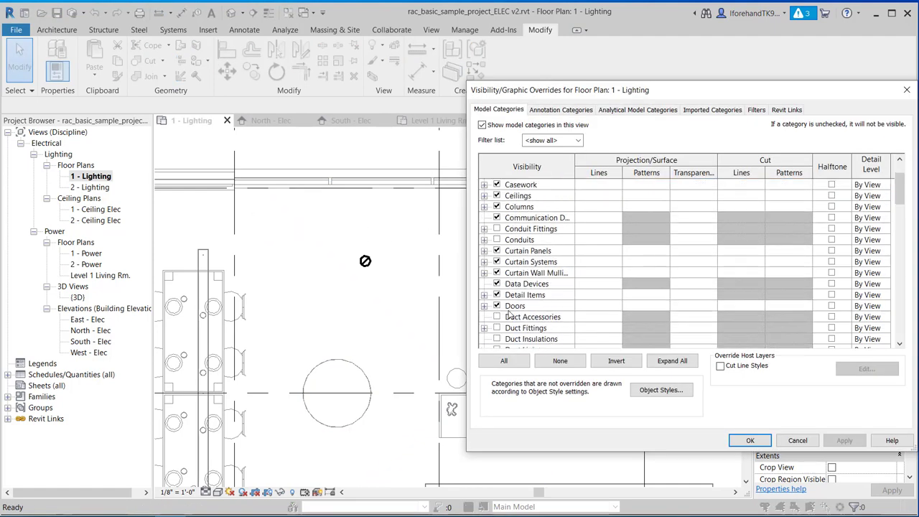
scroll(508, 305, down, 2)
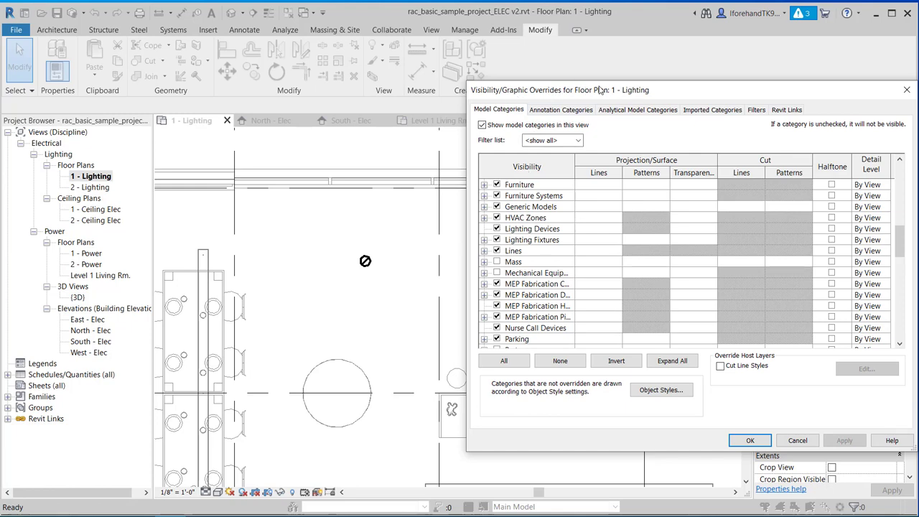
click(503, 239)
click(496, 229)
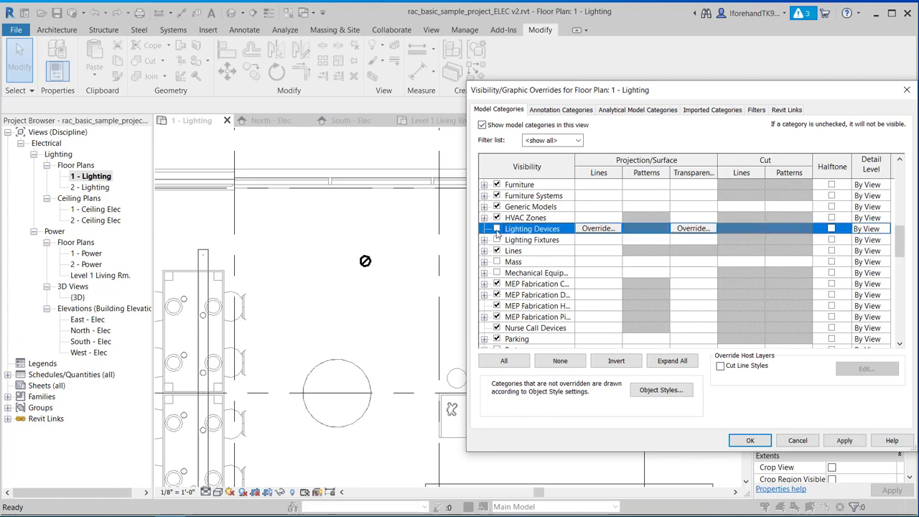
click(749, 441)
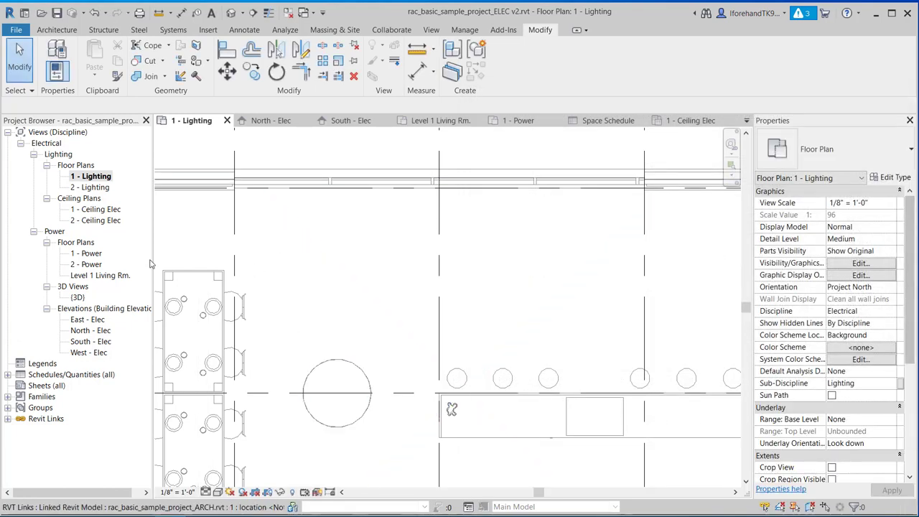
Step: Open the 1 - Ceiling Elec plan, tag the second Space 10 downlight by category without loading a floor tag, and position the tag above it
double_click(108, 209)
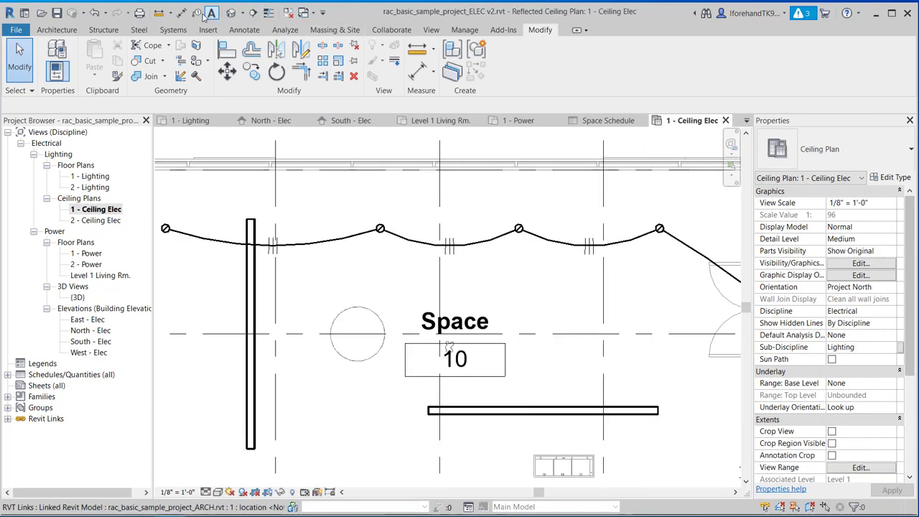
click(198, 14)
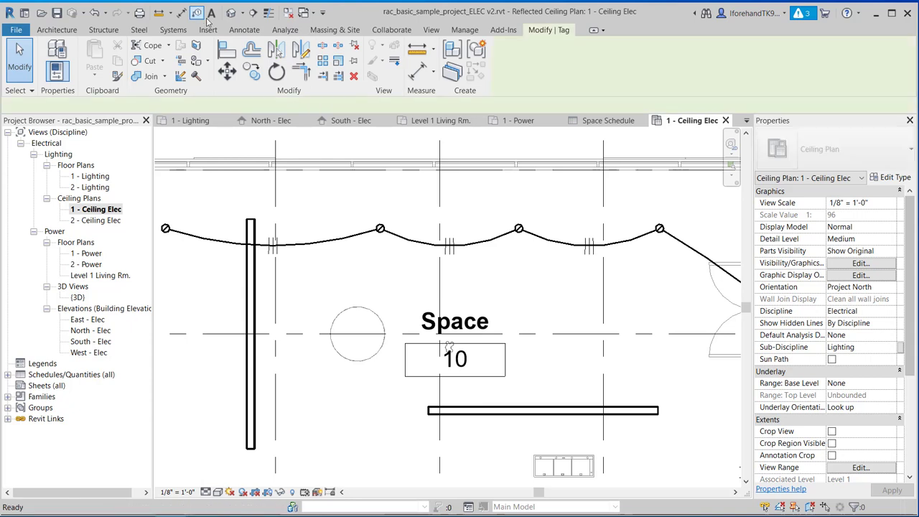
click(379, 230)
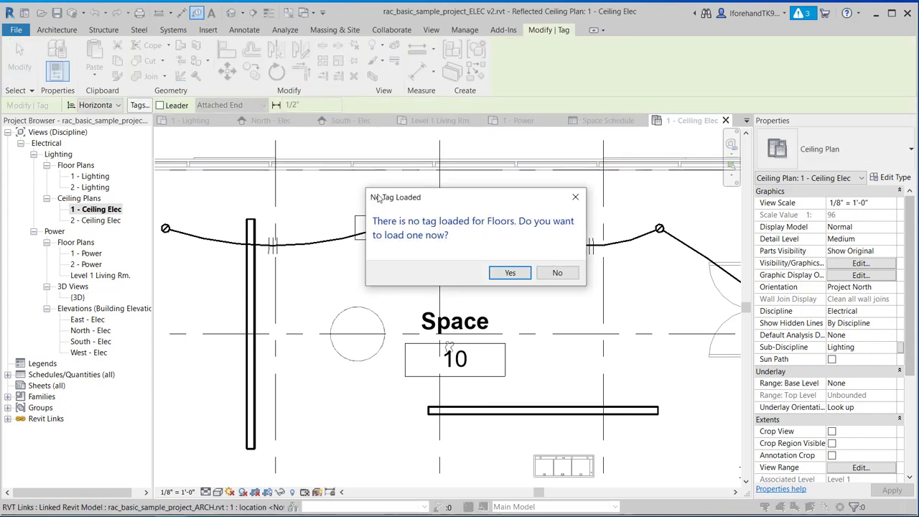
click(557, 272)
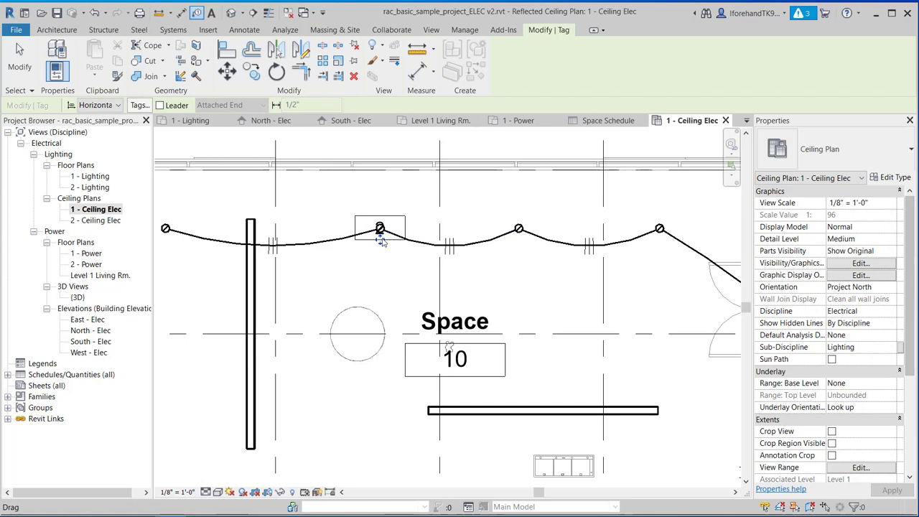
drag(380, 241, 380, 215)
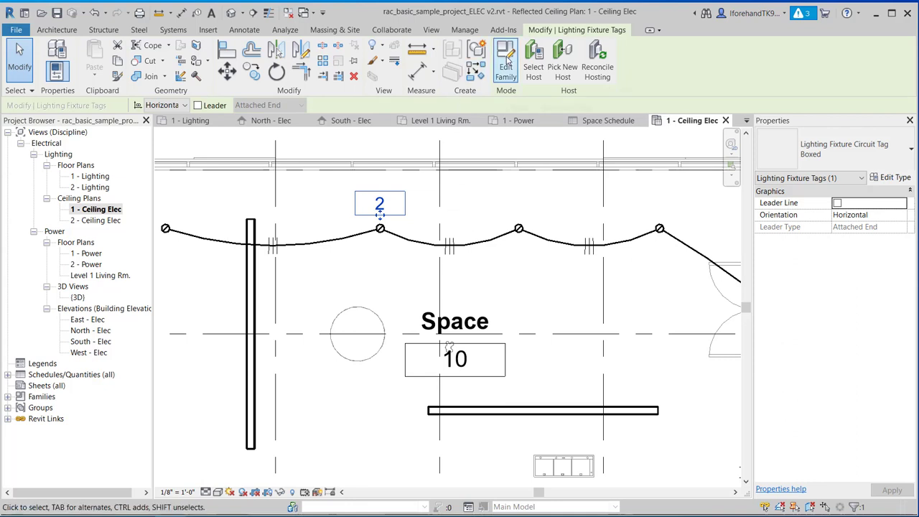
Step: Open the placed Lighting Fixture Circuit Tag's family for editing and inspect the properties of its upper border line and the family
click(506, 62)
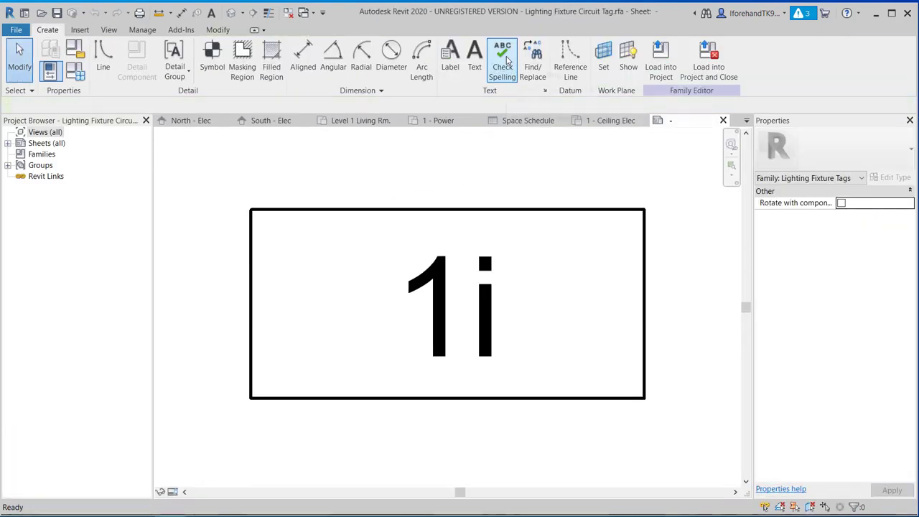
click(422, 211)
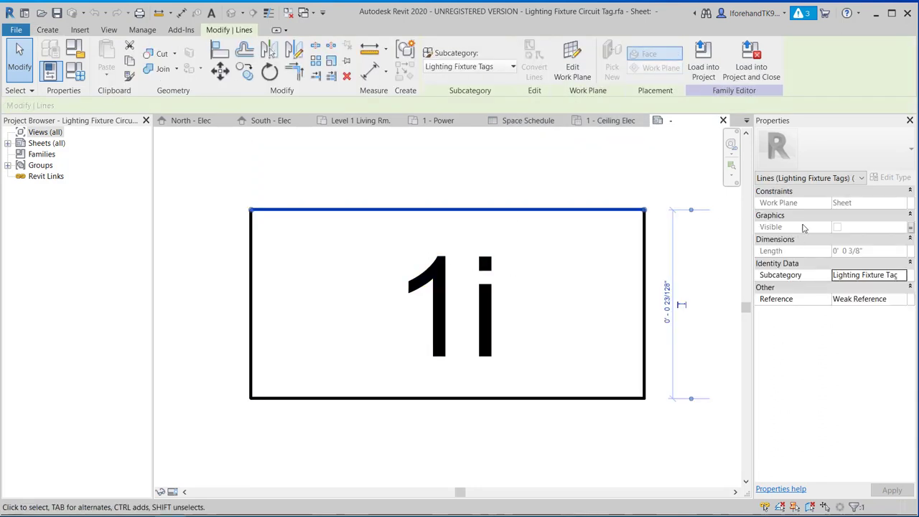
click(843, 179)
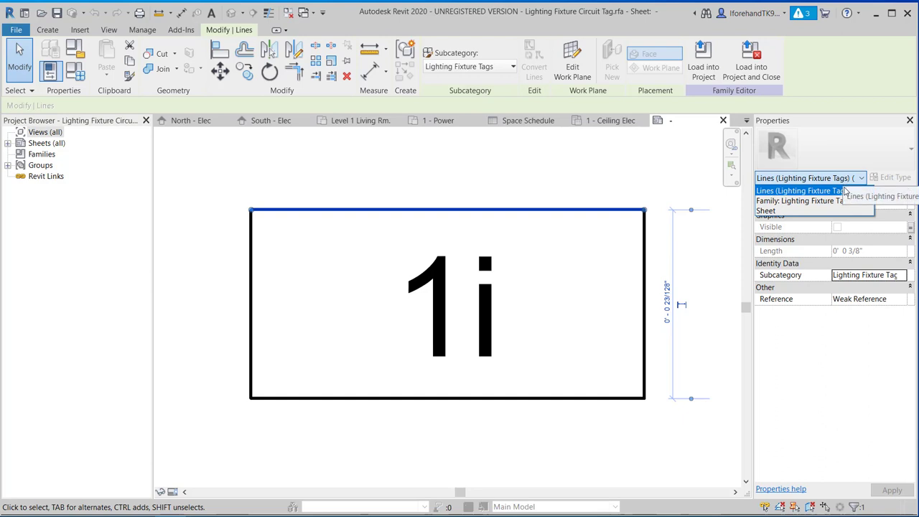
click(844, 201)
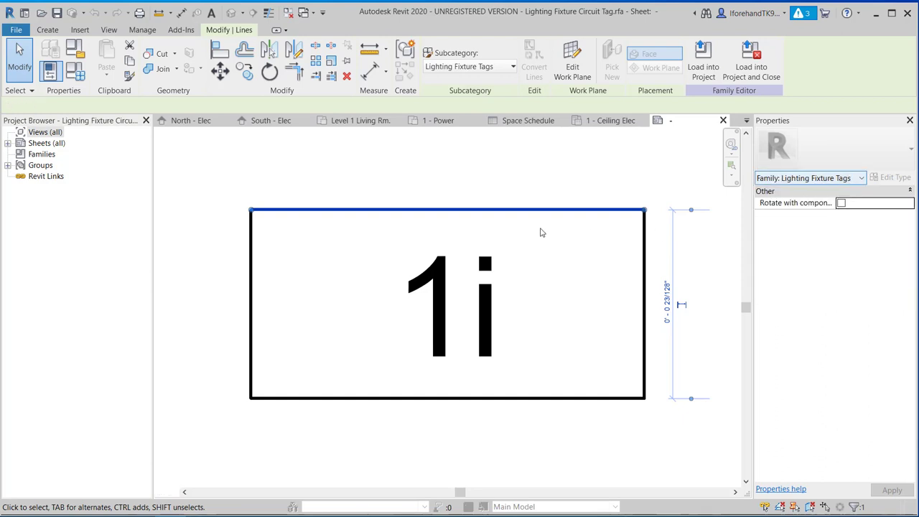
click(523, 191)
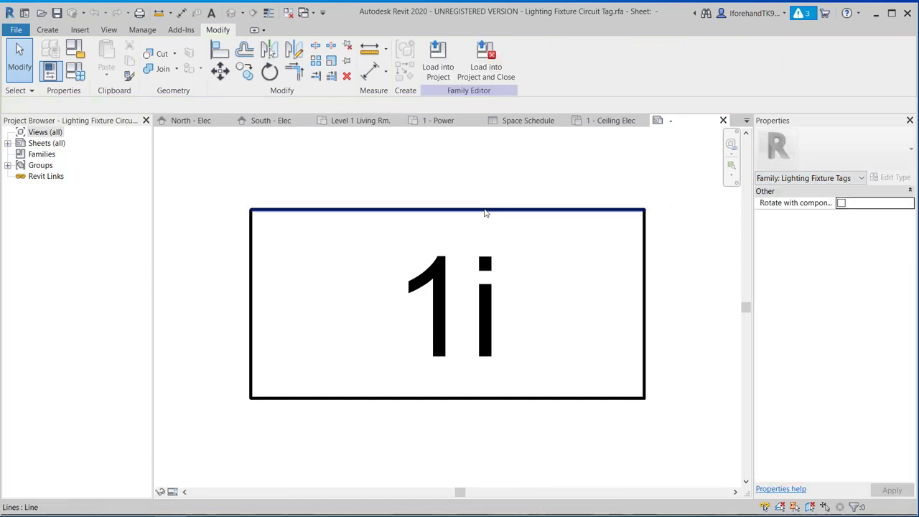
Step: Edit the tag's label to replace the Circuit Number parameter with Type Mark
click(453, 291)
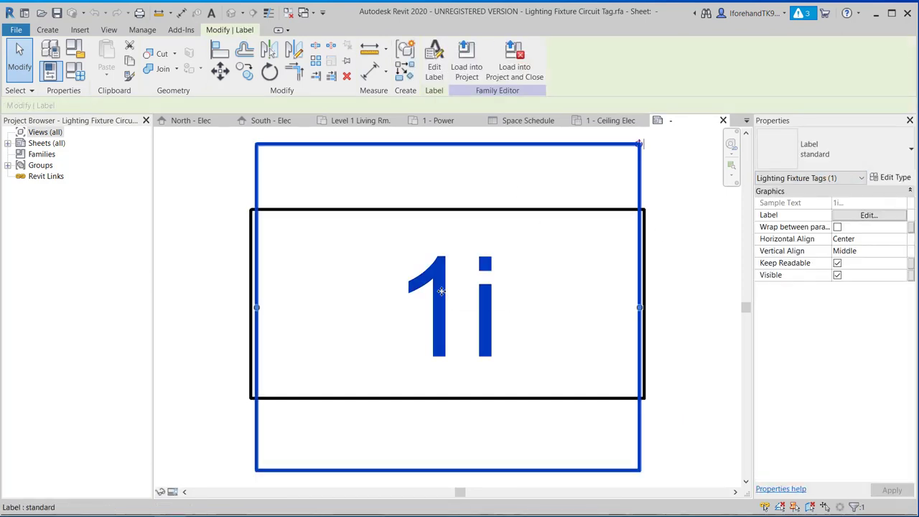
click(868, 215)
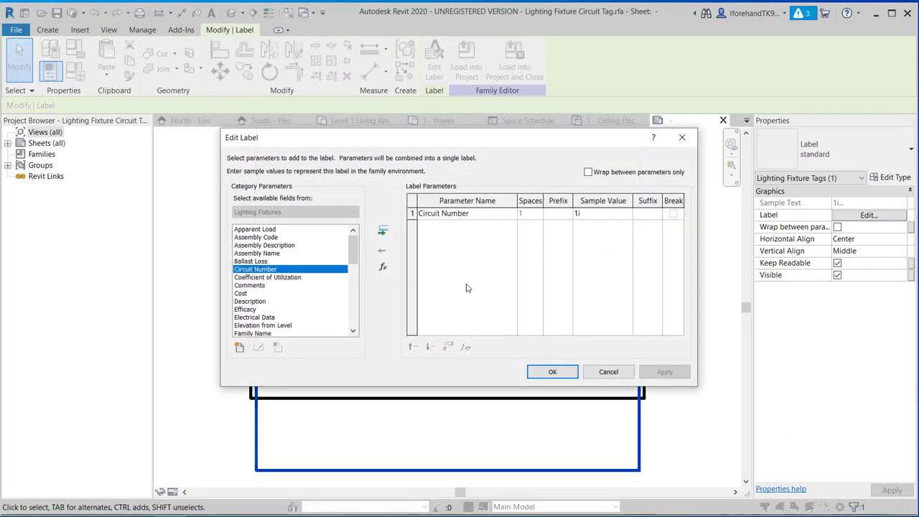
click(452, 219)
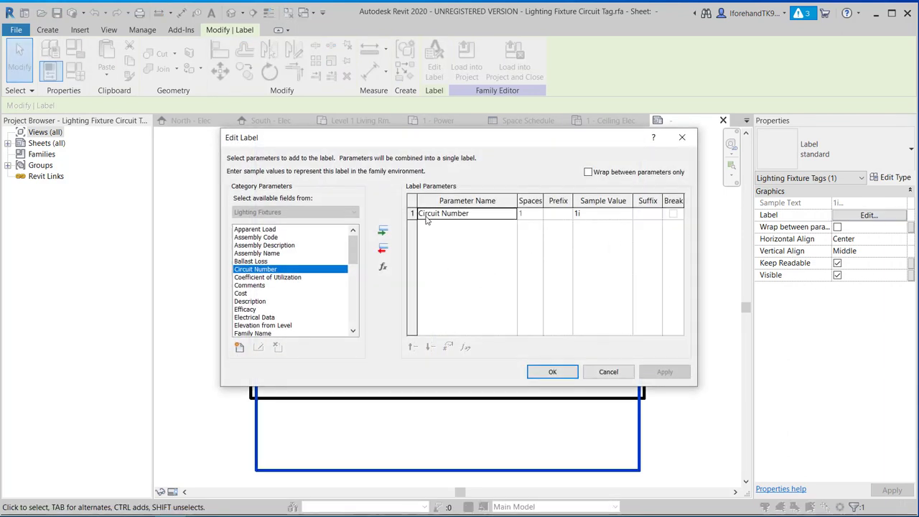
click(414, 214)
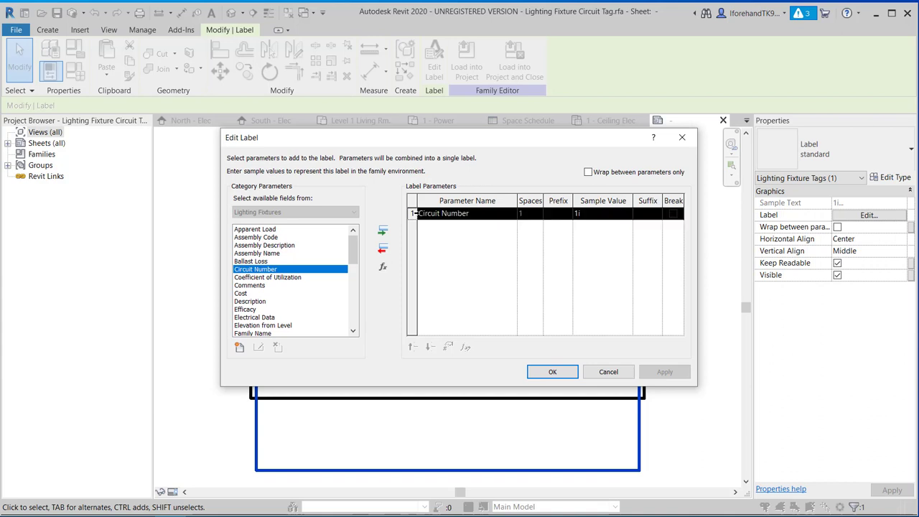
click(383, 250)
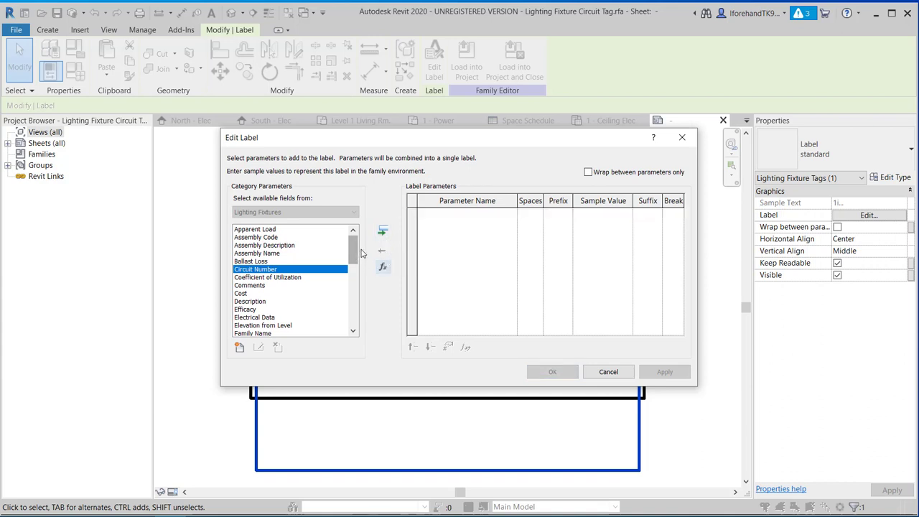
scroll(331, 302, down, 9)
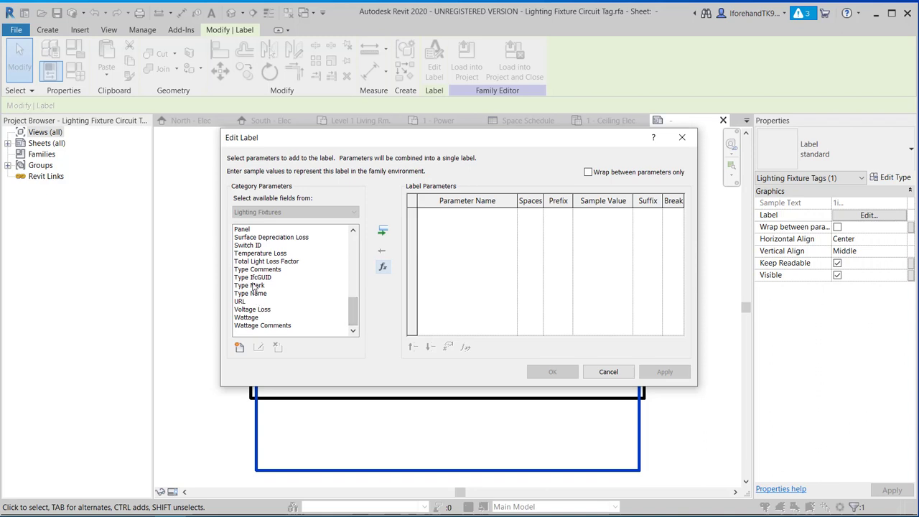
click(252, 285)
click(383, 230)
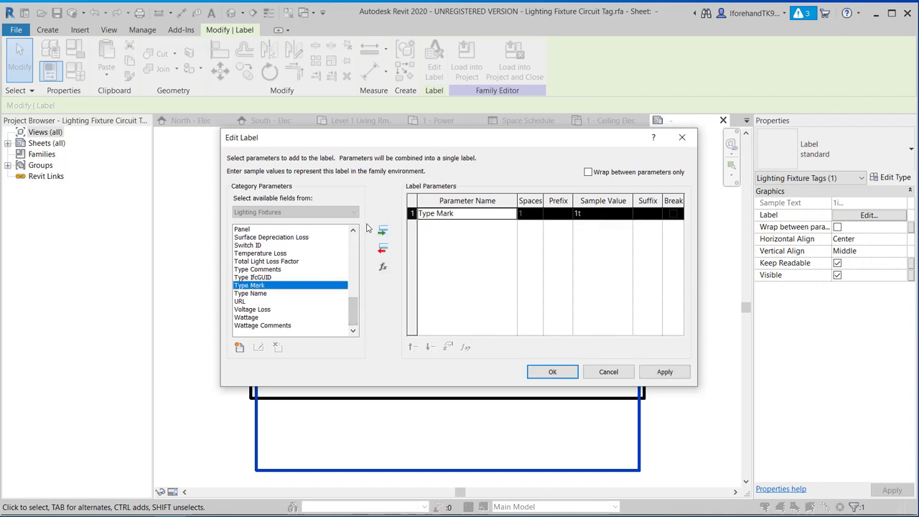
click(552, 369)
click(673, 237)
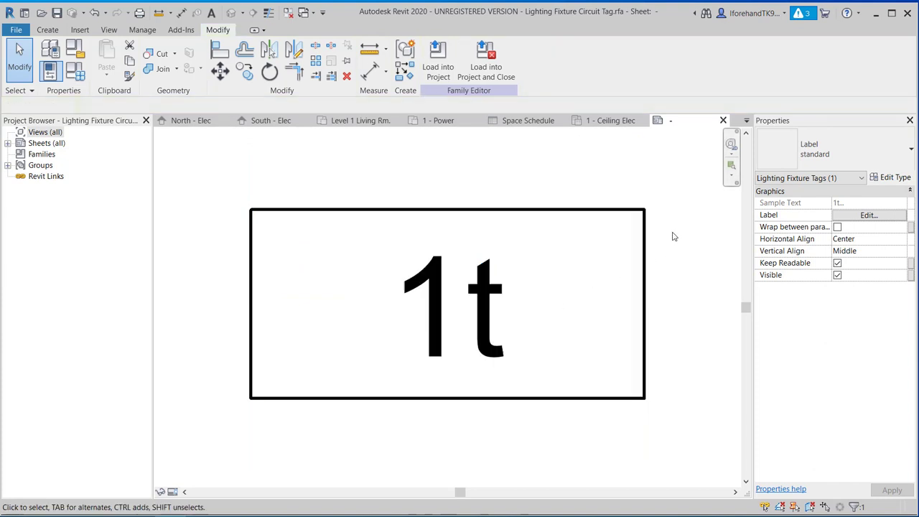
Step: Delete the four border lines around the tag's label
click(617, 211)
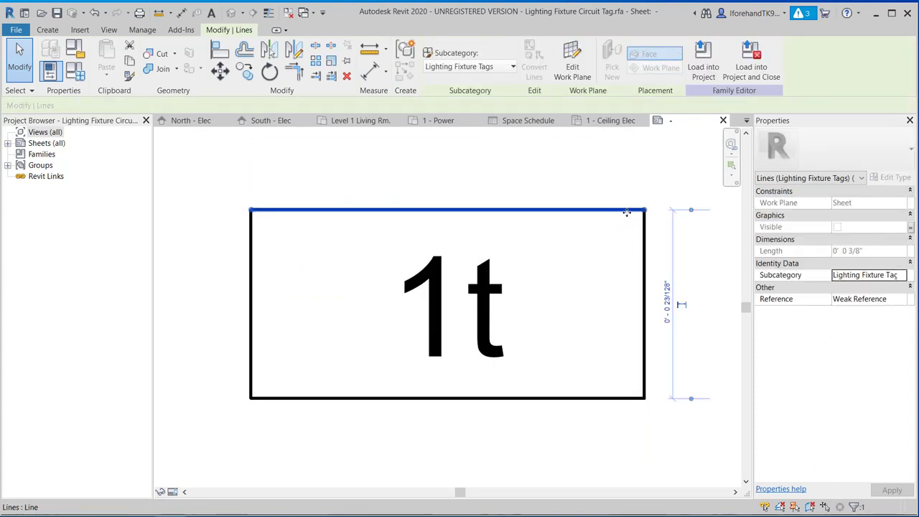
key(Delete)
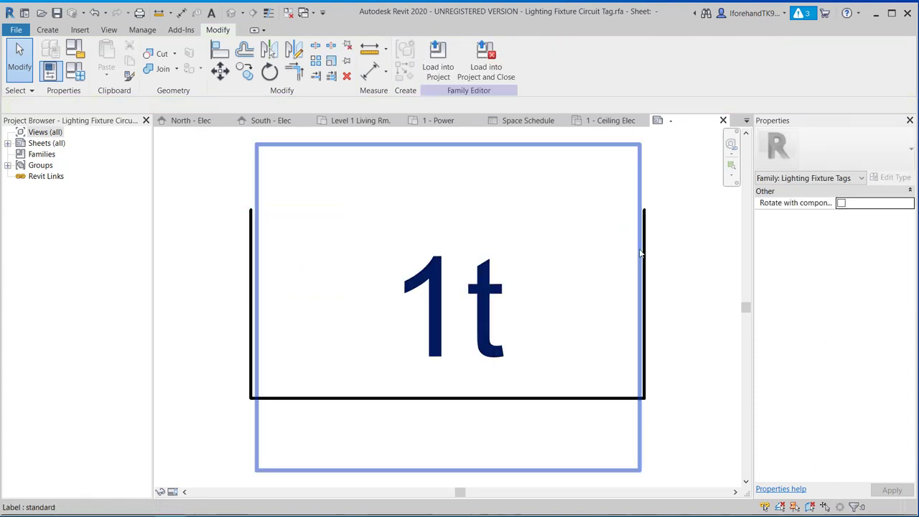
click(645, 248)
key(Delete)
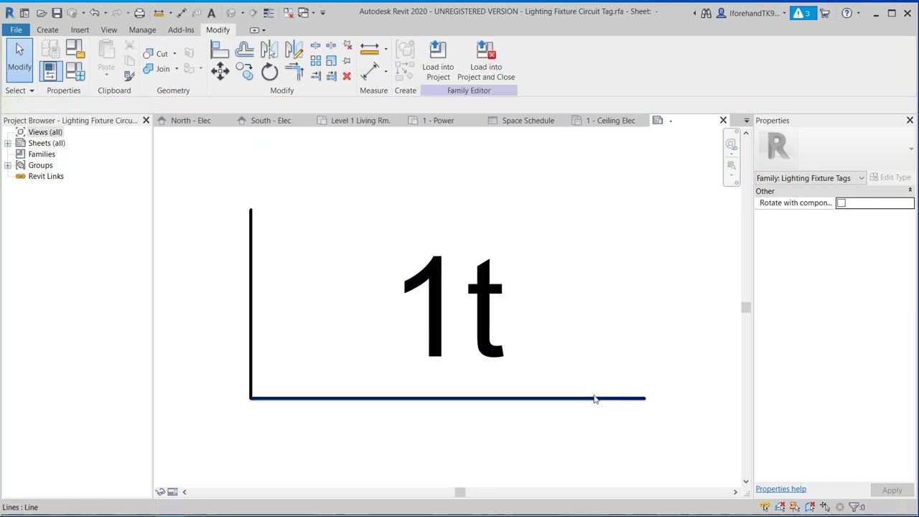
click(595, 397)
key(Delete)
click(250, 269)
key(Delete)
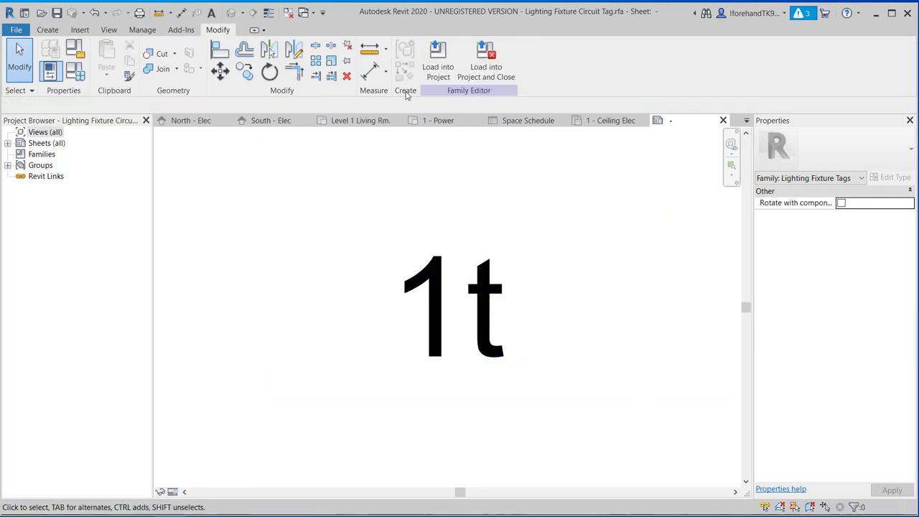
Step: Load the edited tag family into the project, overwriting the existing version
click(439, 57)
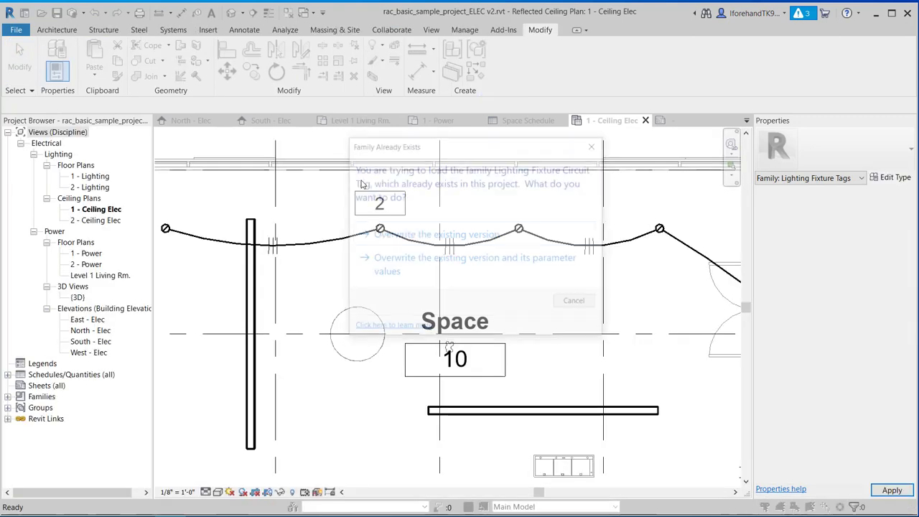
click(446, 237)
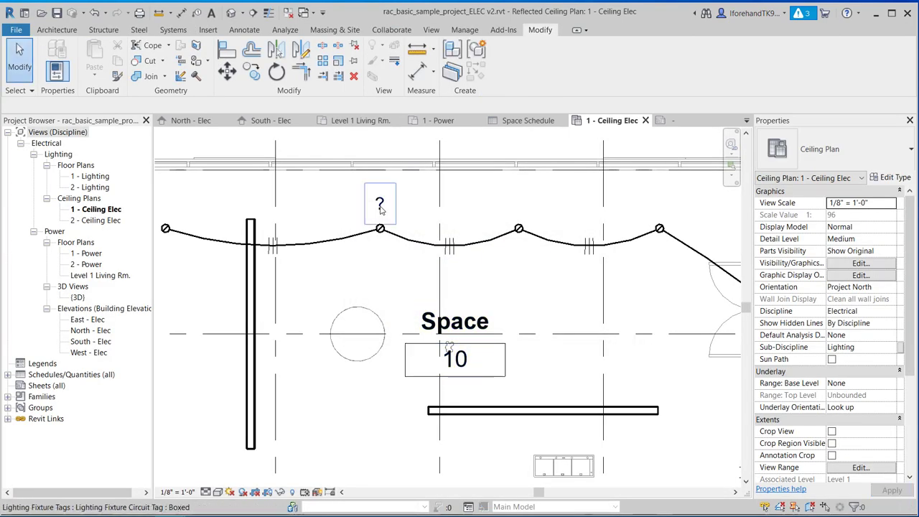
double_click(379, 206)
click(405, 213)
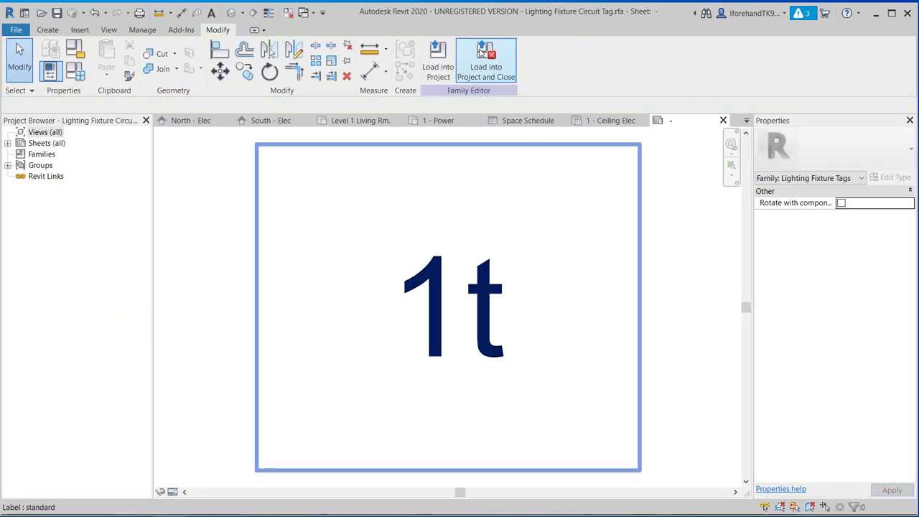
click(434, 66)
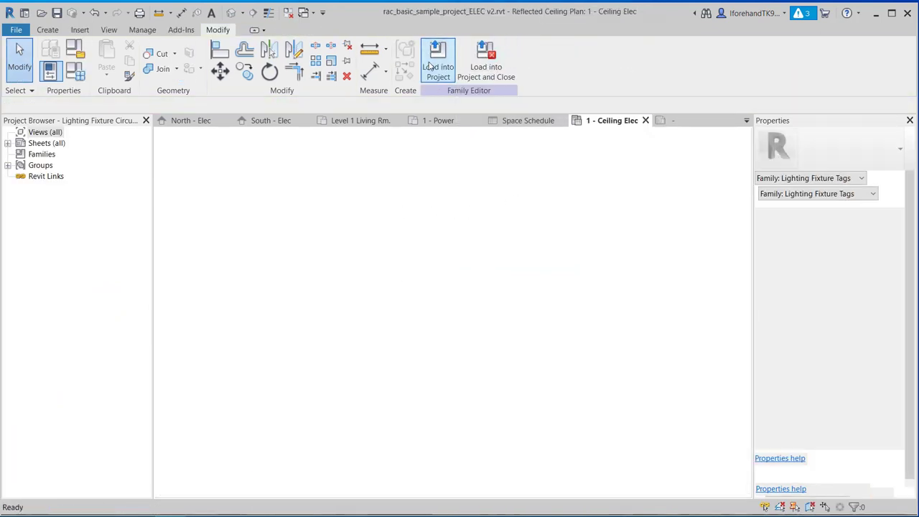
Step: Set the type mark to A through the tag on the second Space 10 downlight and accept the type change
click(383, 206)
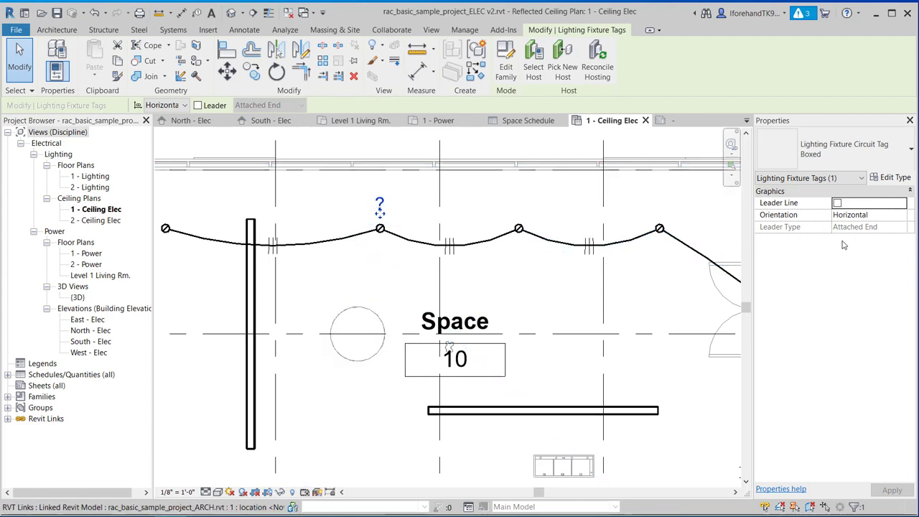
click(379, 204)
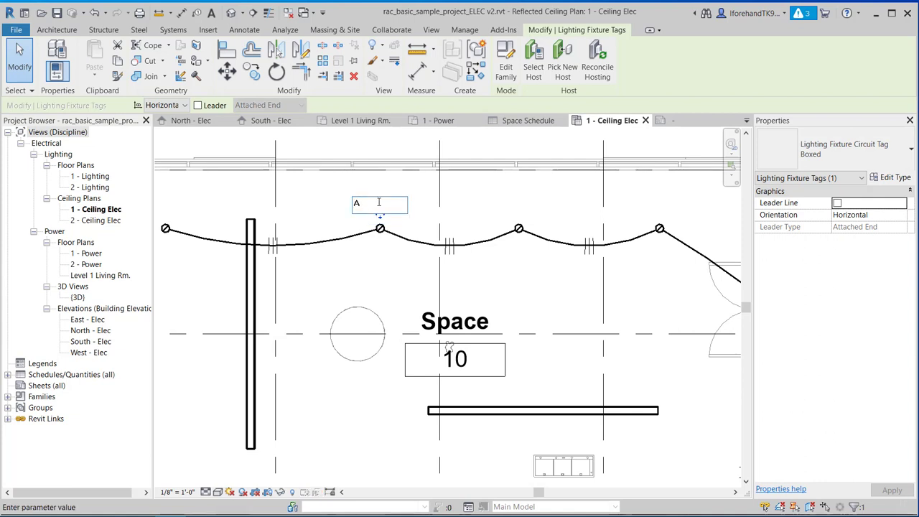
key(Return)
click(493, 273)
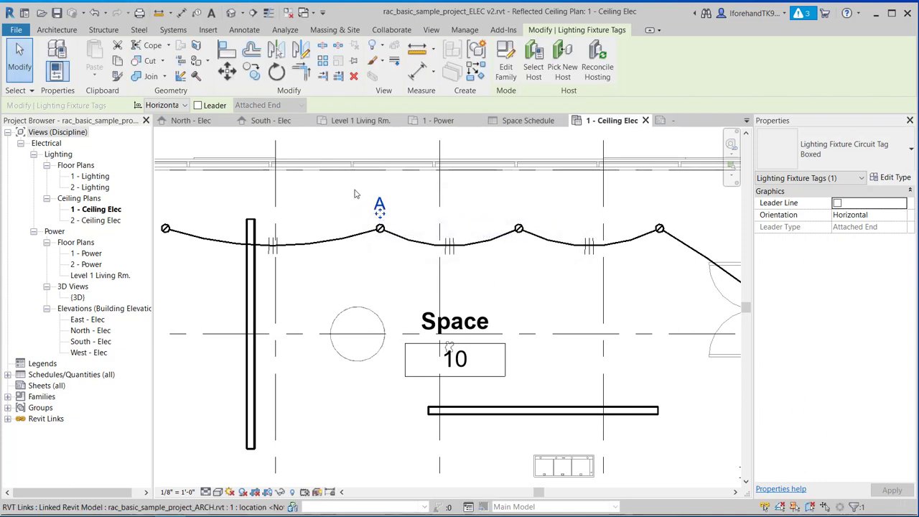
key(Escape)
Step: Tag the third Space 10 downlight by category and position its tag above the fixture, level with the first tag
click(379, 204)
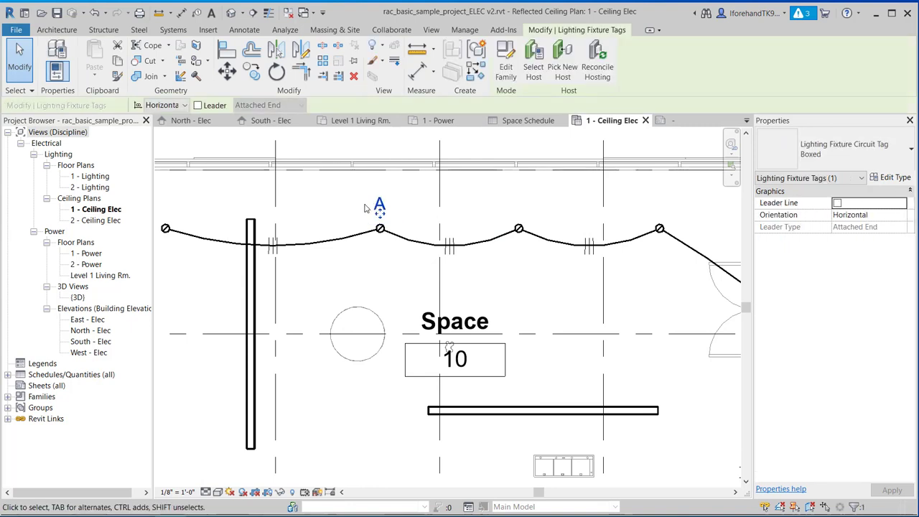
click(196, 13)
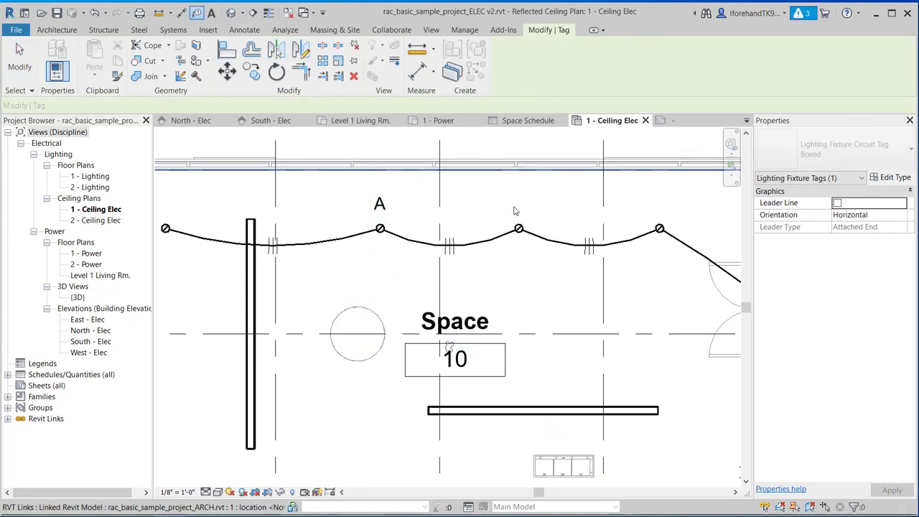
click(520, 223)
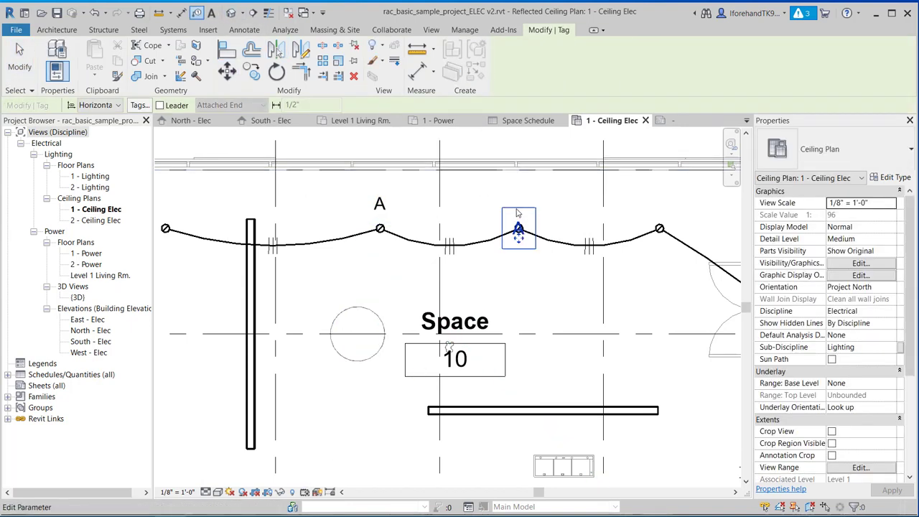
drag(519, 217, 519, 194)
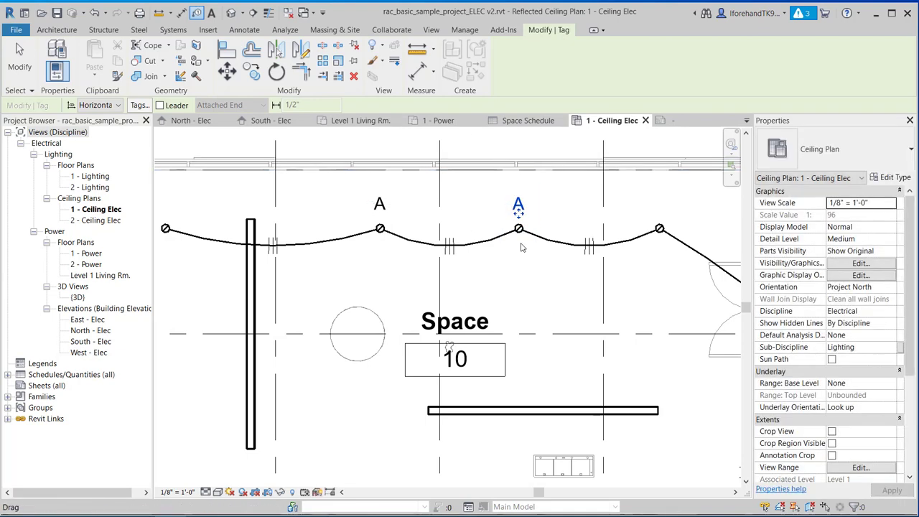
Step: Open the 1 - Power floor plan, followed by the Level 1 Living Rm. floor plan
scroll(474, 311, down, 2)
scroll(474, 310, down, 2)
middle_drag(474, 310, 391, 267)
double_click(98, 254)
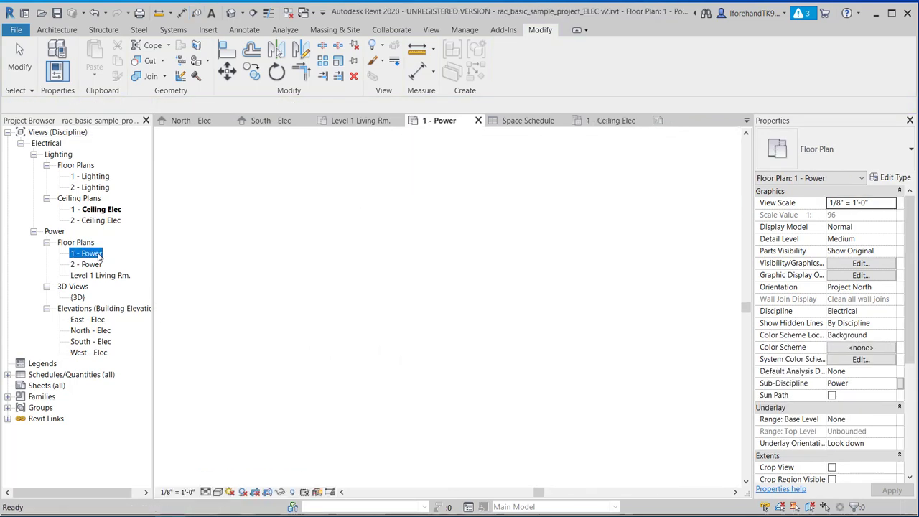
double_click(97, 275)
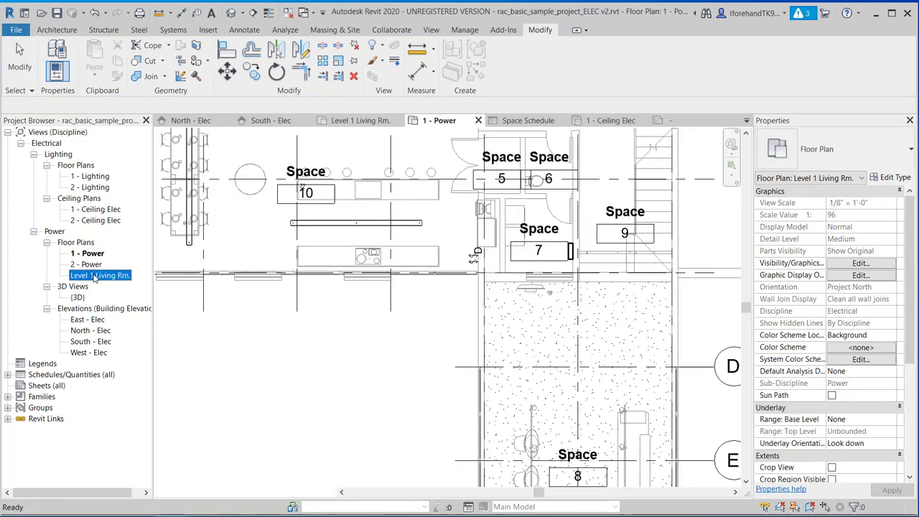
Step: Tag the living room's home run wire by category with a leader, and place the tag up and to the right of the arrowhead
scroll(511, 230, up, 3)
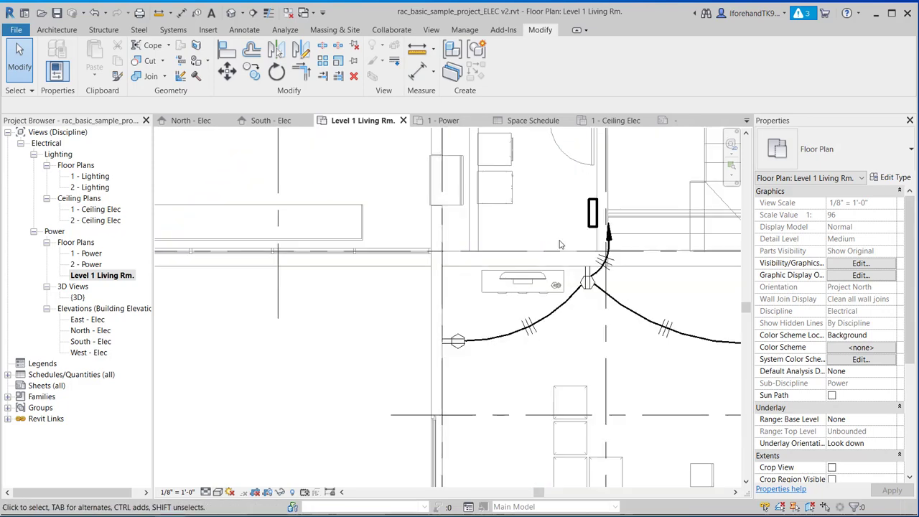
middle_drag(519, 232, 404, 223)
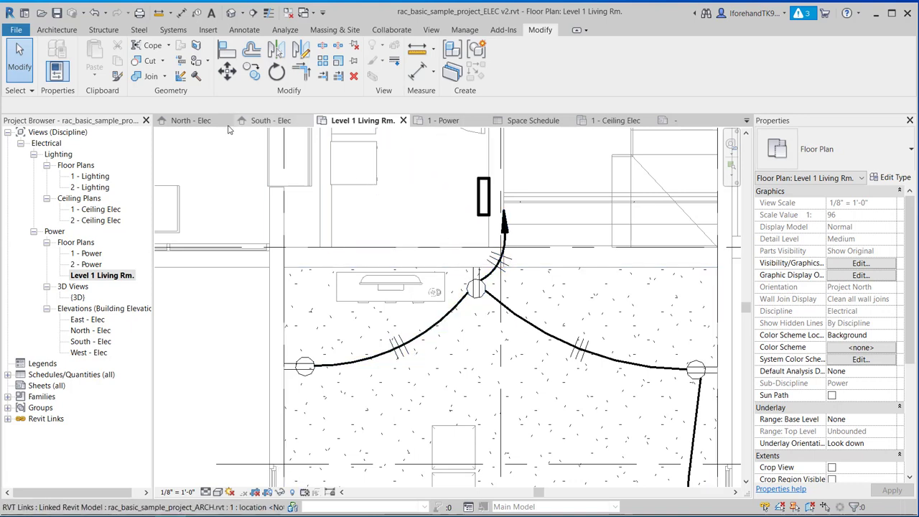
click(198, 12)
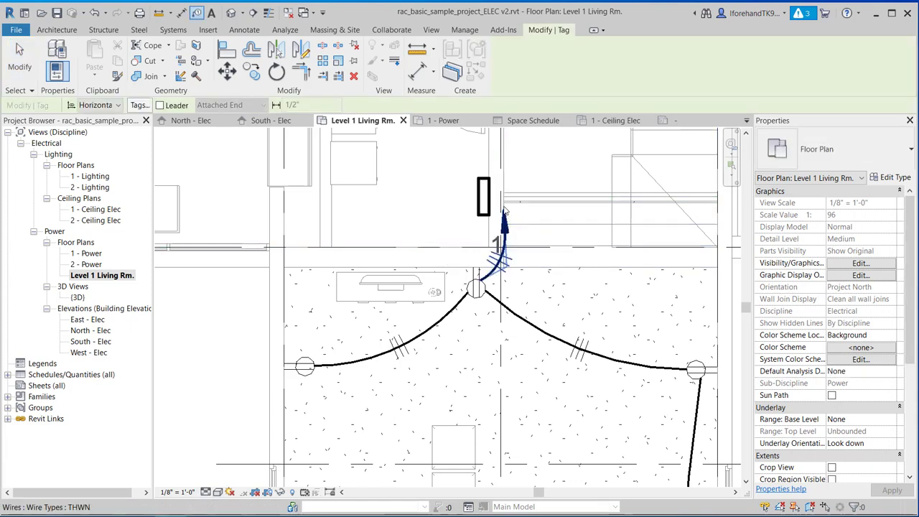
click(161, 106)
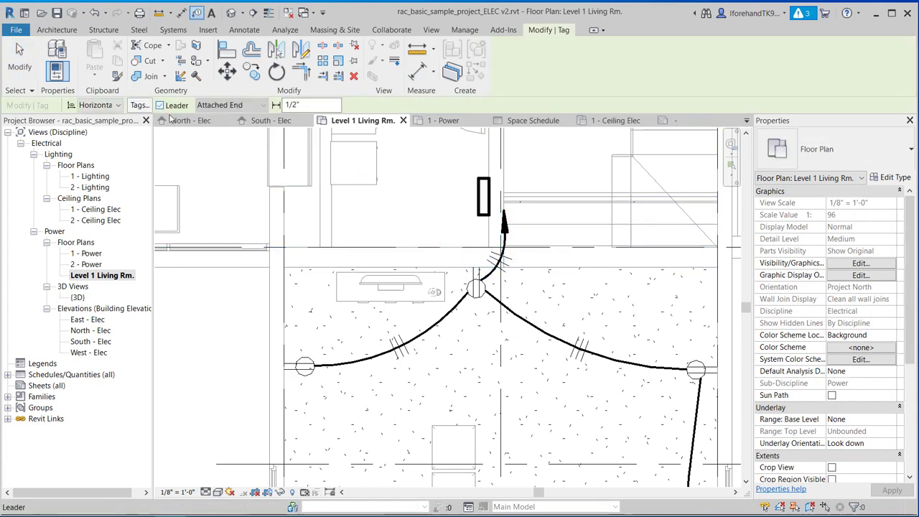
click(503, 229)
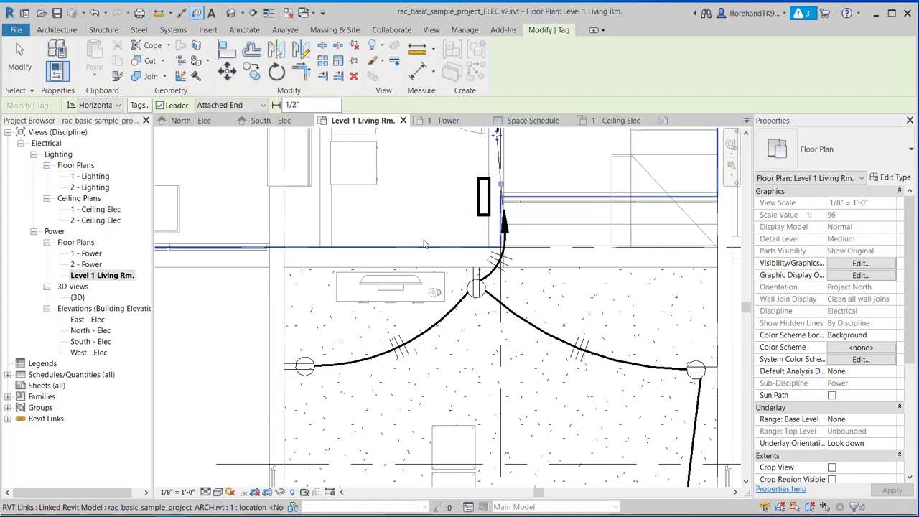
scroll(424, 243, down, 1)
middle_drag(433, 264, 465, 344)
drag(511, 241, 549, 277)
click(548, 267)
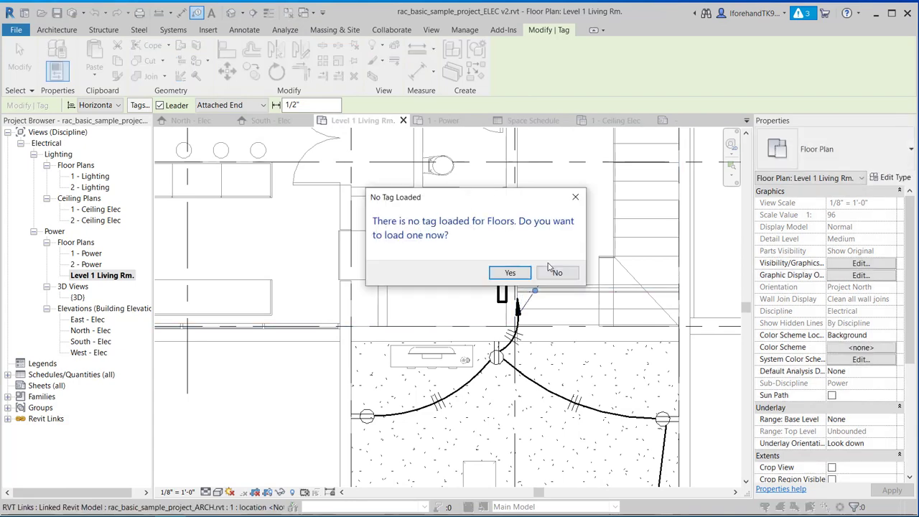
click(558, 272)
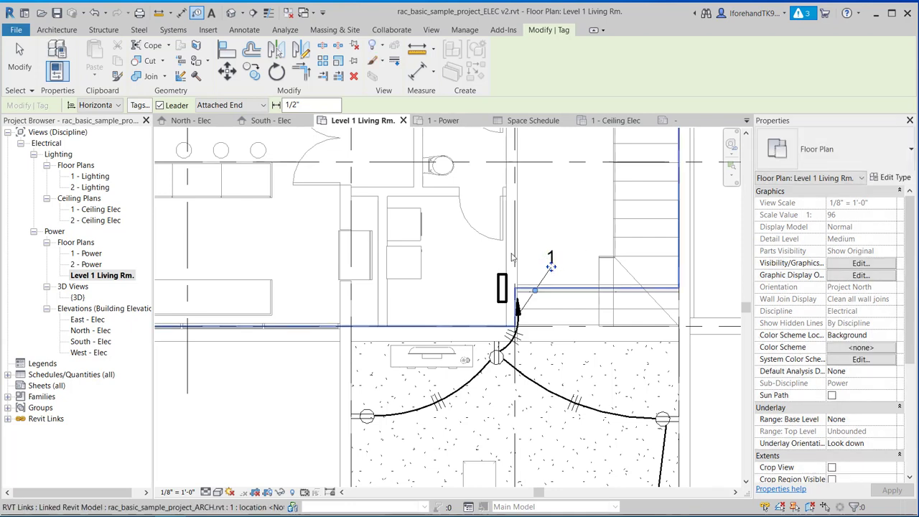
click(550, 263)
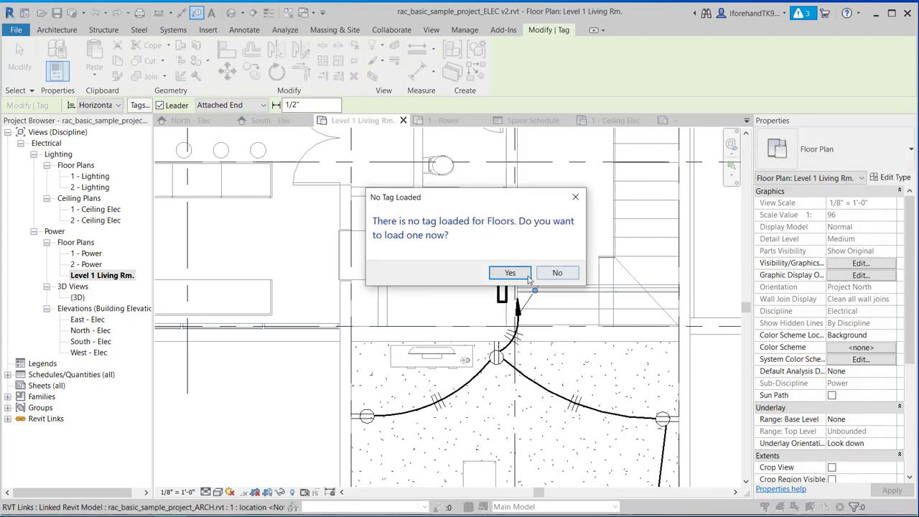
click(555, 272)
click(542, 280)
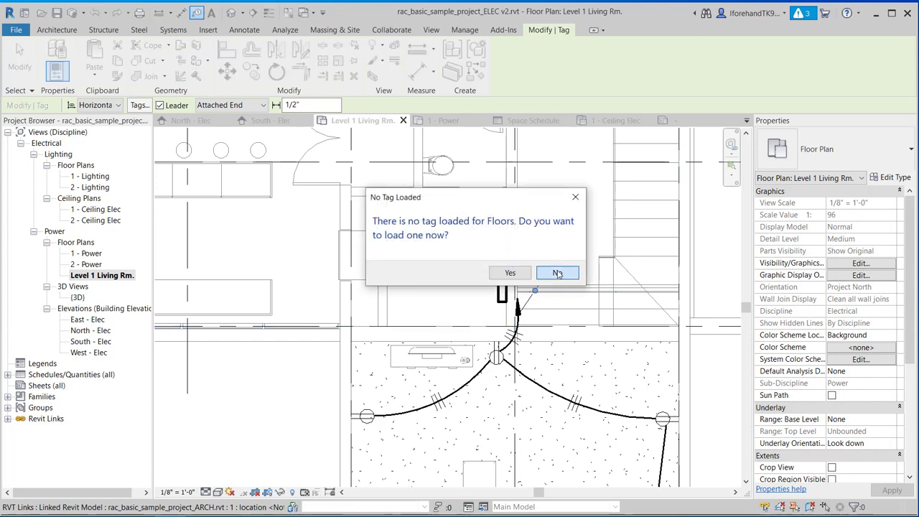
click(552, 273)
click(550, 263)
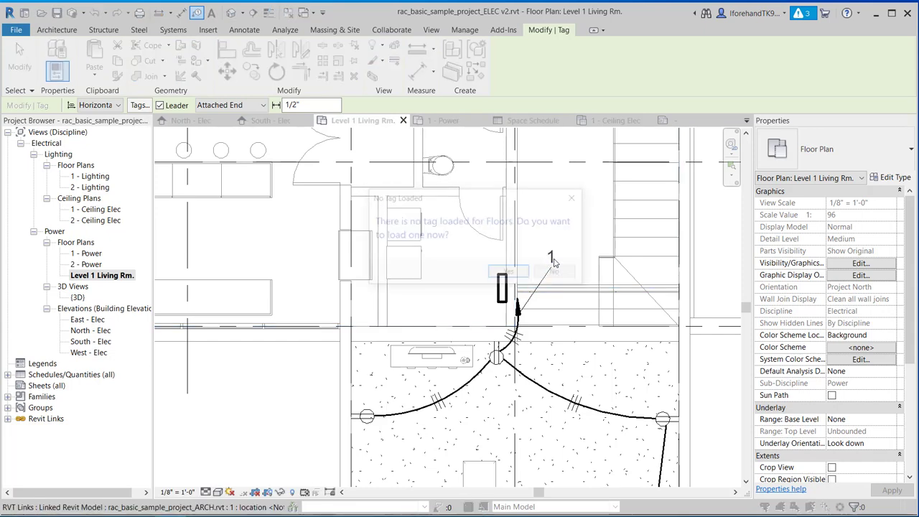
click(553, 271)
click(552, 260)
click(556, 268)
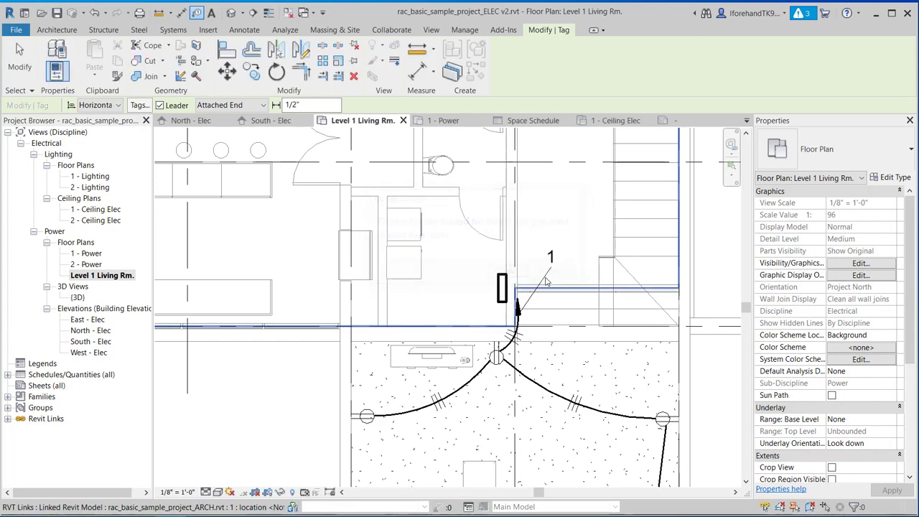
Step: End the tagging command and open the home run wire tag's family for editing
key(Escape)
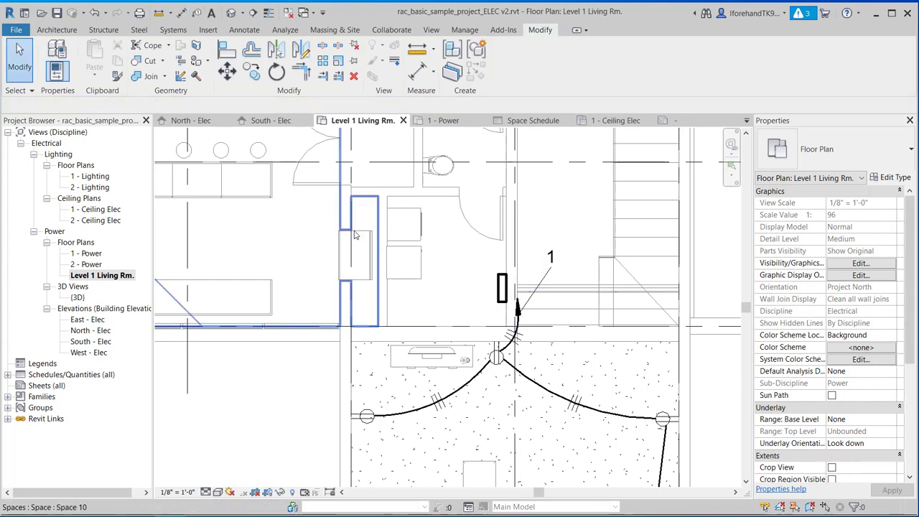
scroll(546, 270, up, 5)
click(545, 265)
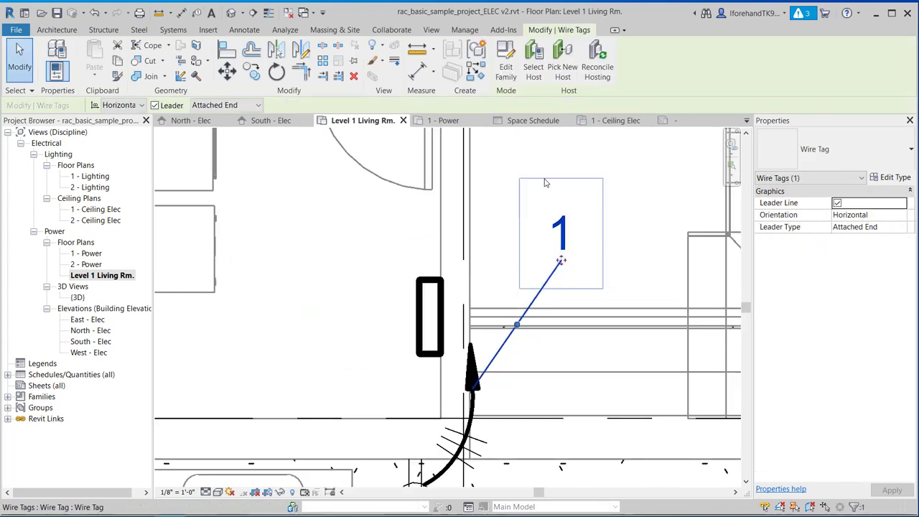
click(506, 63)
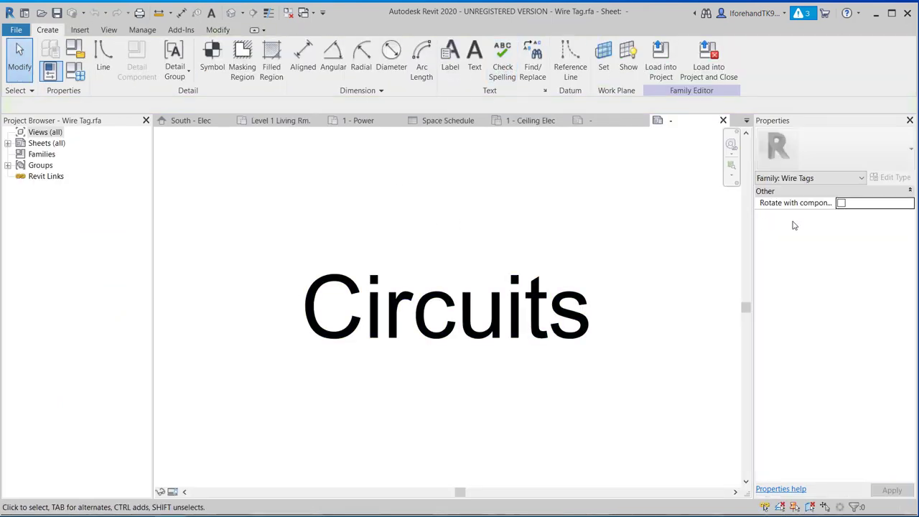
Step: Add the Panel parameter after Circuits in the wire tag label, with a hyphen as the Circuits suffix
click(582, 205)
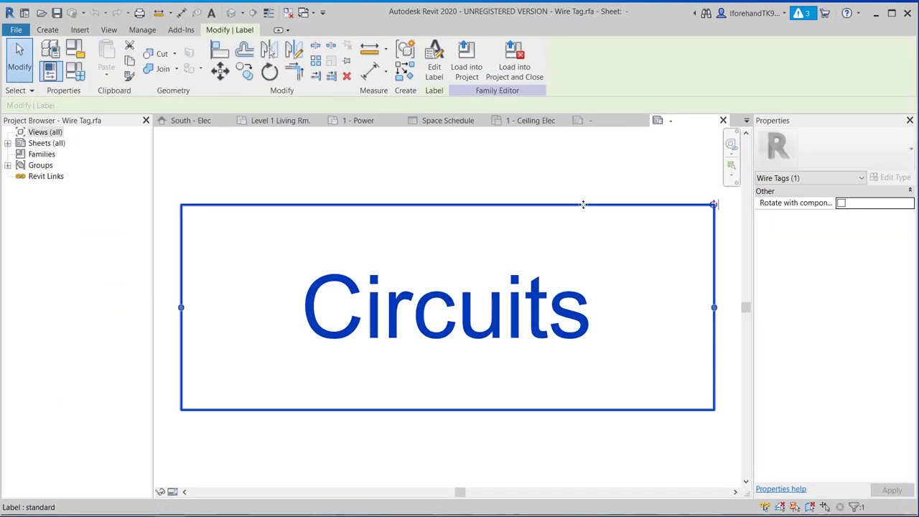
click(845, 219)
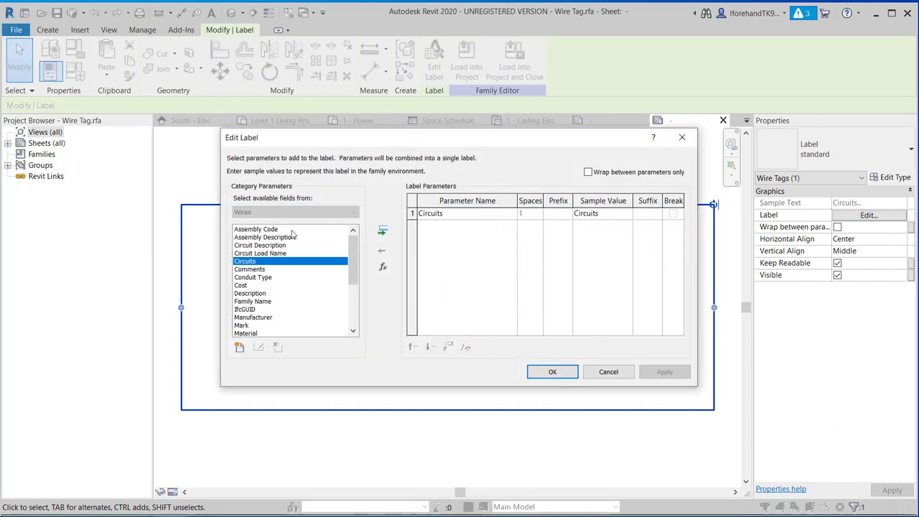
scroll(264, 282, down, 4)
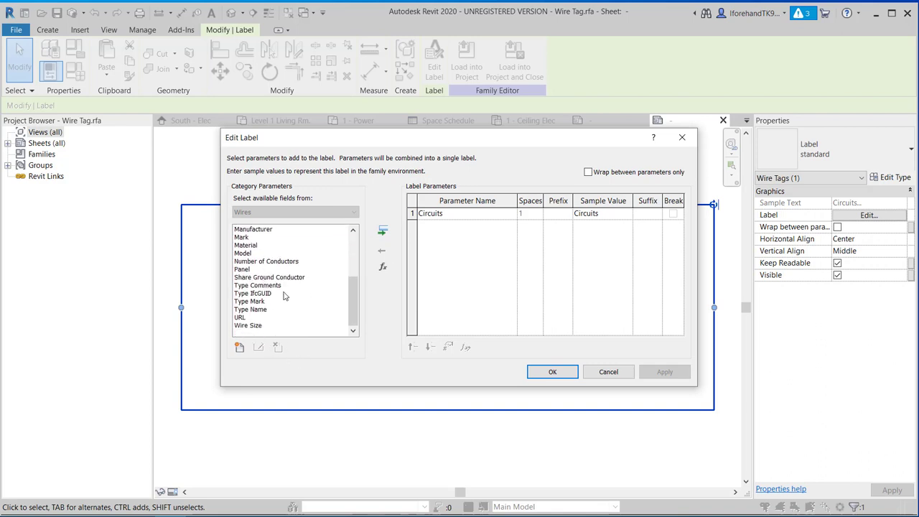
click(255, 270)
click(383, 232)
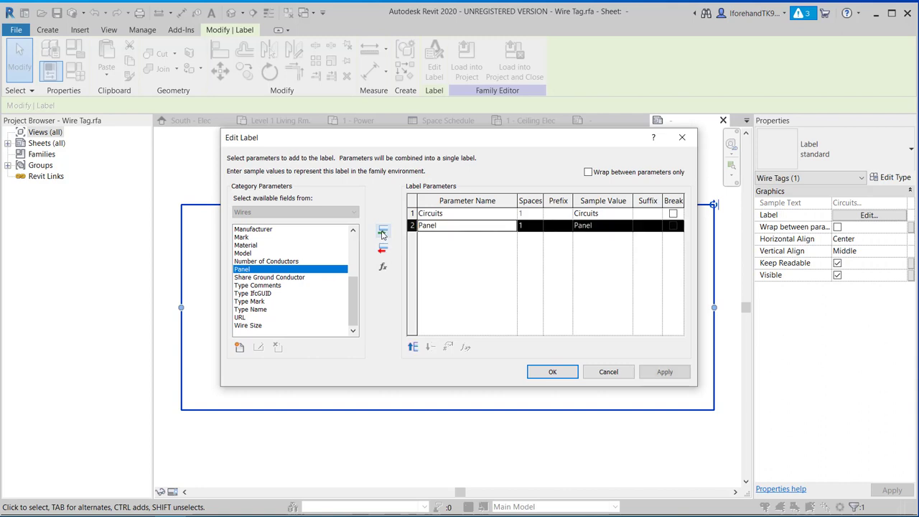
click(642, 215)
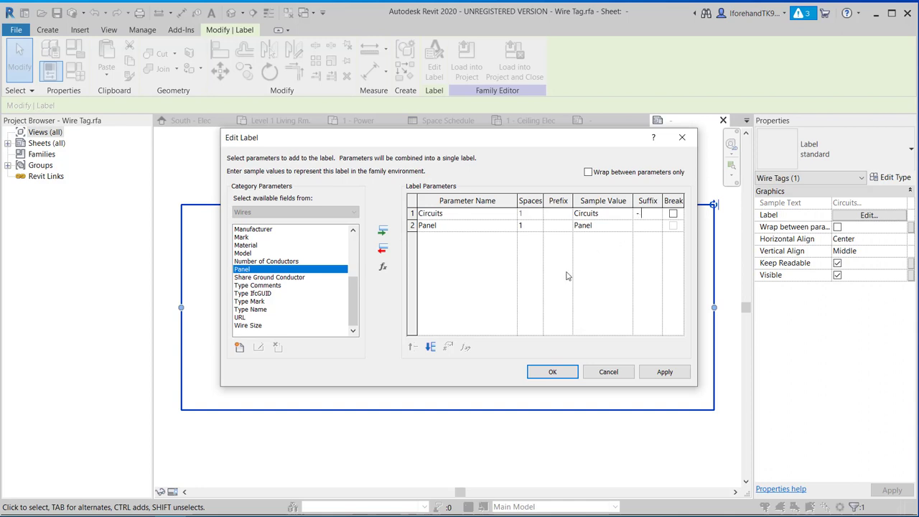
click(552, 372)
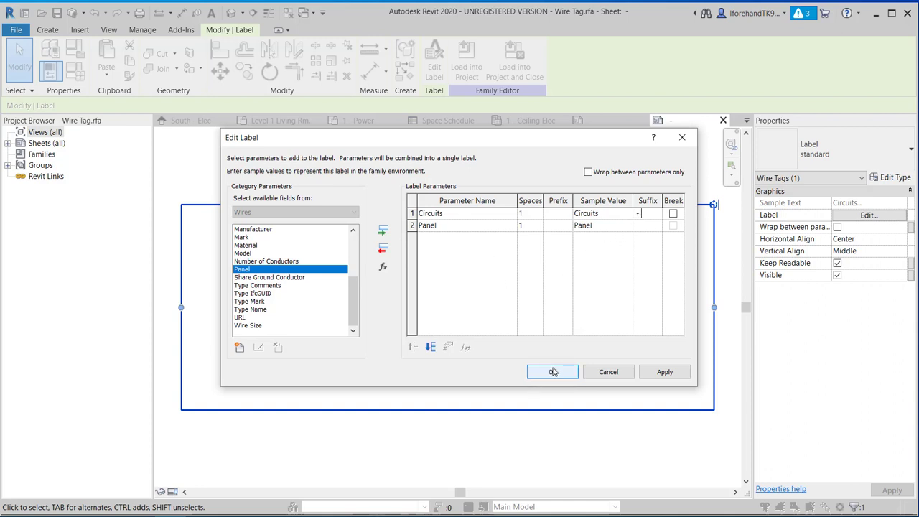
click(553, 371)
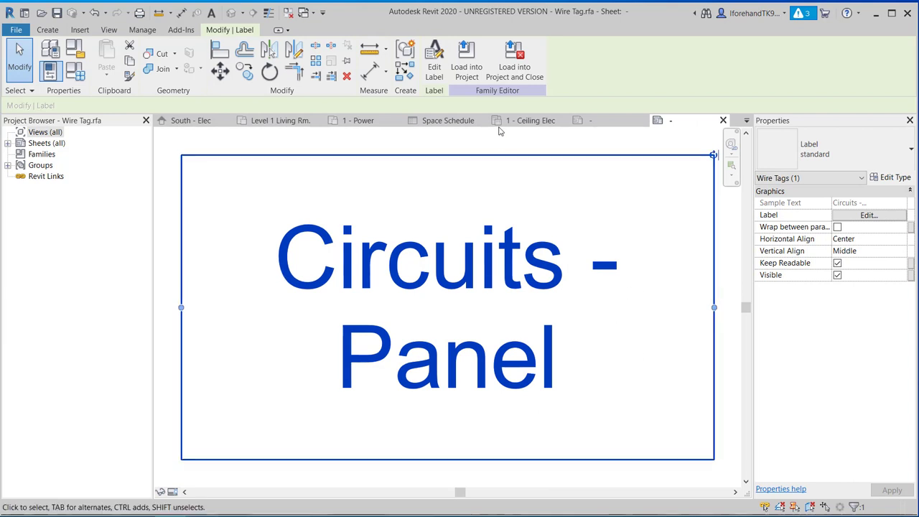
Step: Load the edited Wire Tag family into rac_basic_sample_project_ELEC v2.rvt only, overwriting the existing version
click(467, 59)
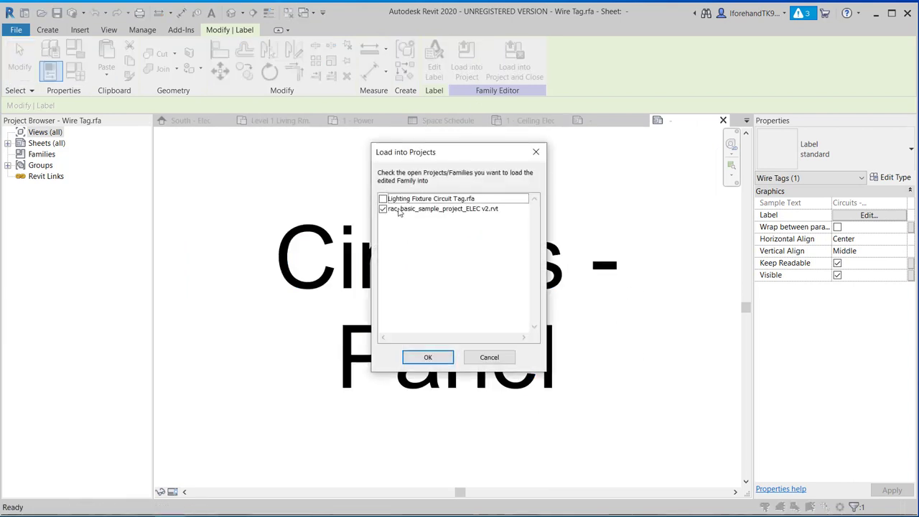
click(422, 359)
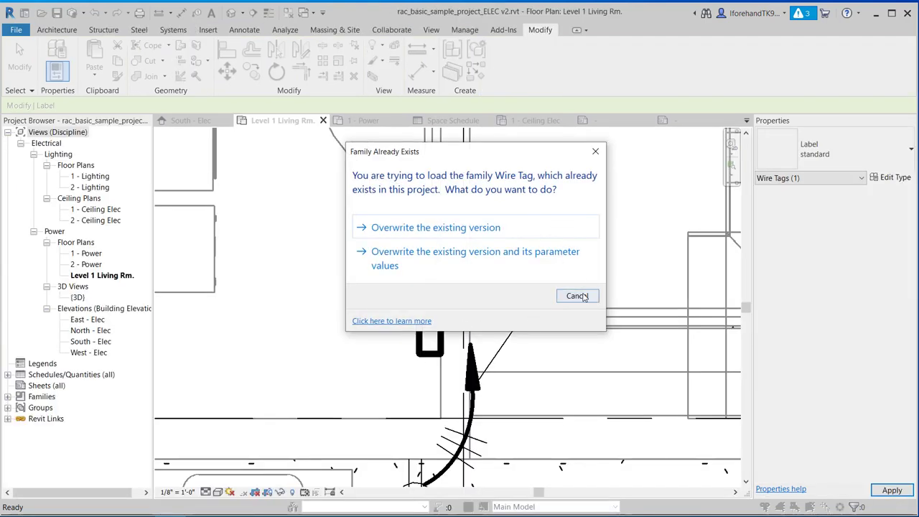
click(476, 229)
scroll(531, 272, down, 2)
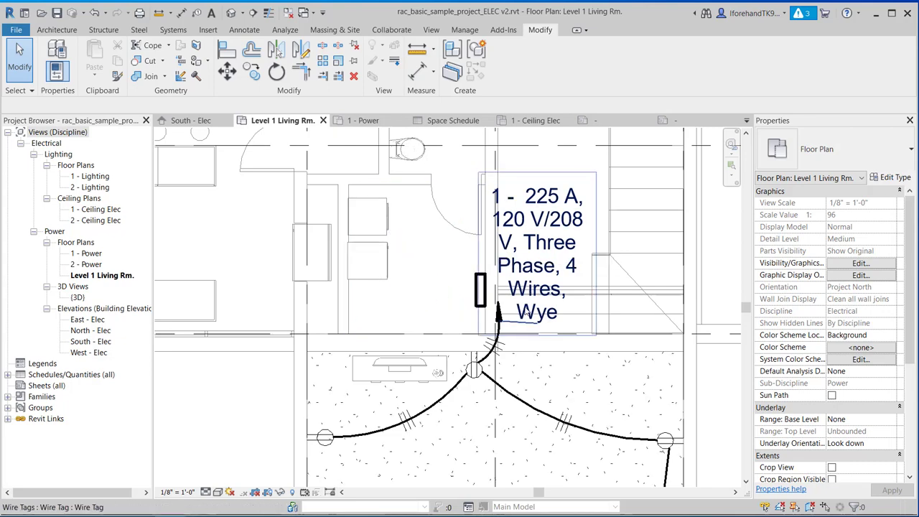
scroll(503, 305, down, 1)
scroll(504, 305, down, 1)
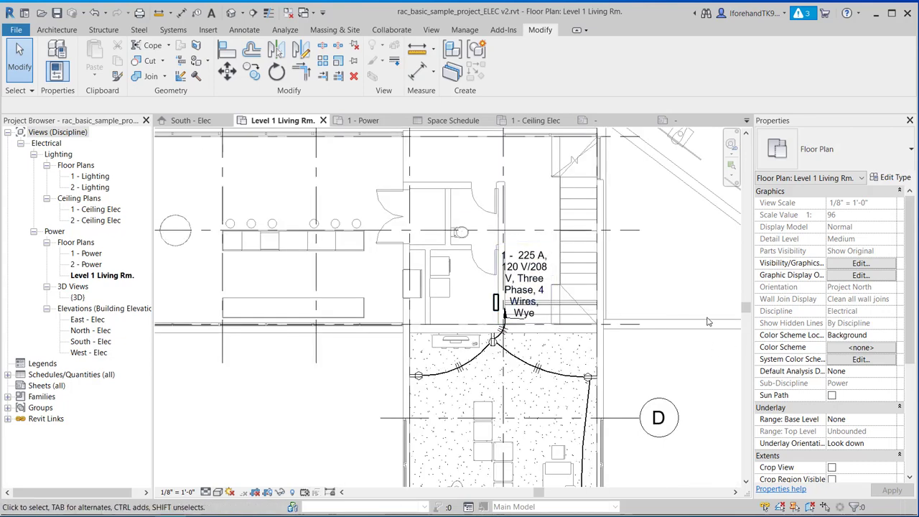
Step: Examine the panelboard's instance properties, including its identity, general and electrical circuiting data
click(494, 302)
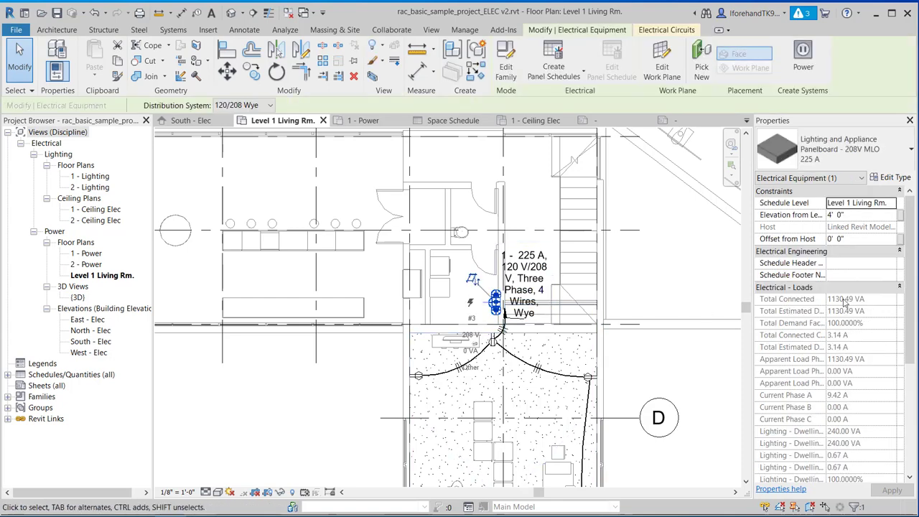
scroll(837, 308, down, 8)
scroll(835, 308, down, 6)
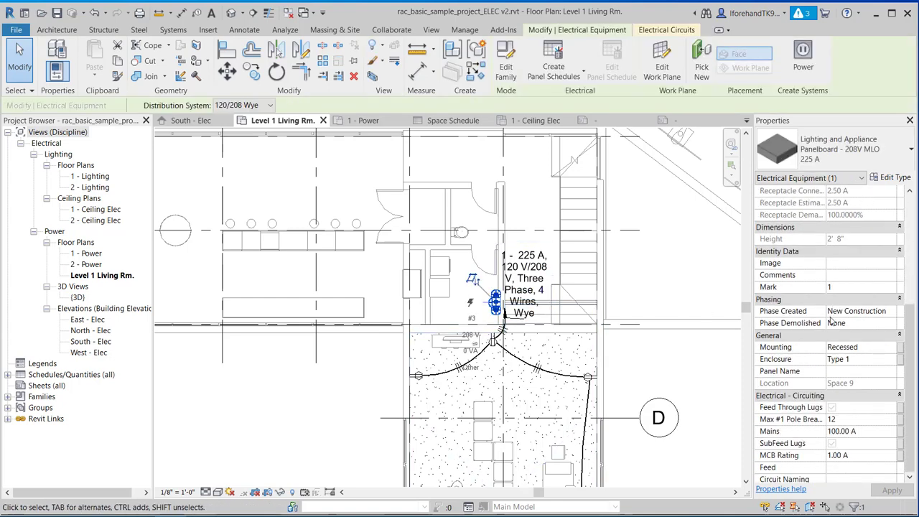
scroll(830, 324, down, 2)
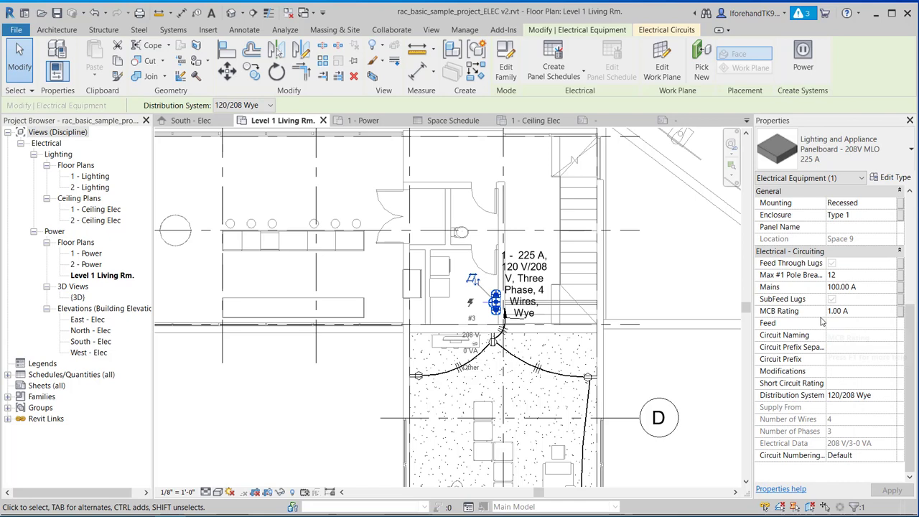
scroll(823, 323, up, 10)
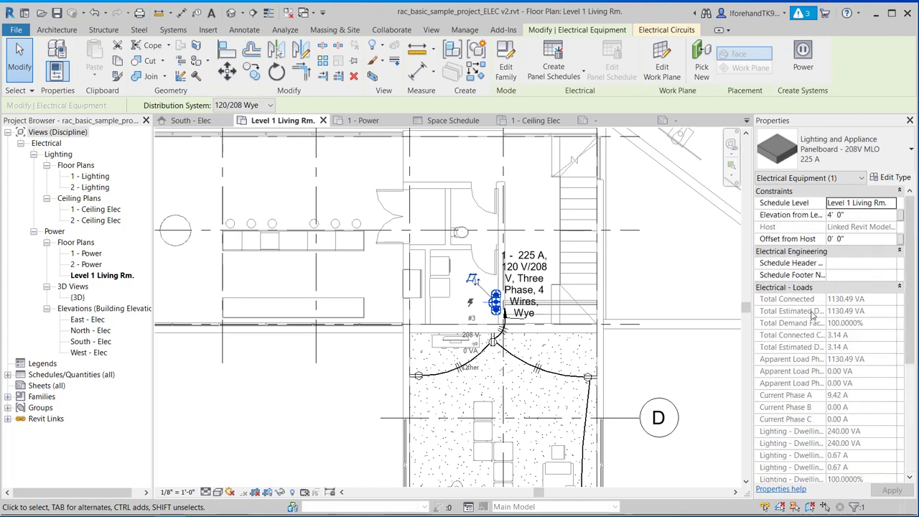
click(330, 385)
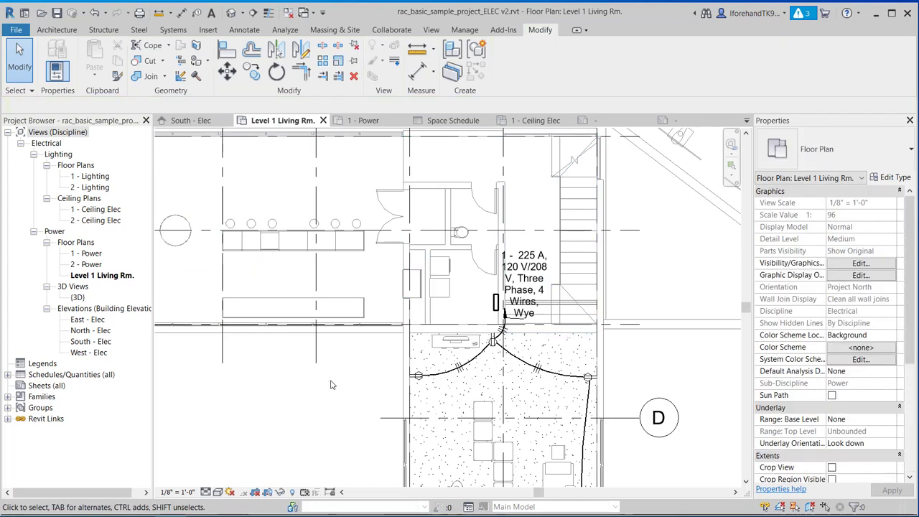
Step: Start placing electrical fixtures on vertical faces in the Level 1 Living Rm. plan, using the Duplex Receptacle GFCI type
scroll(399, 286, down, 2)
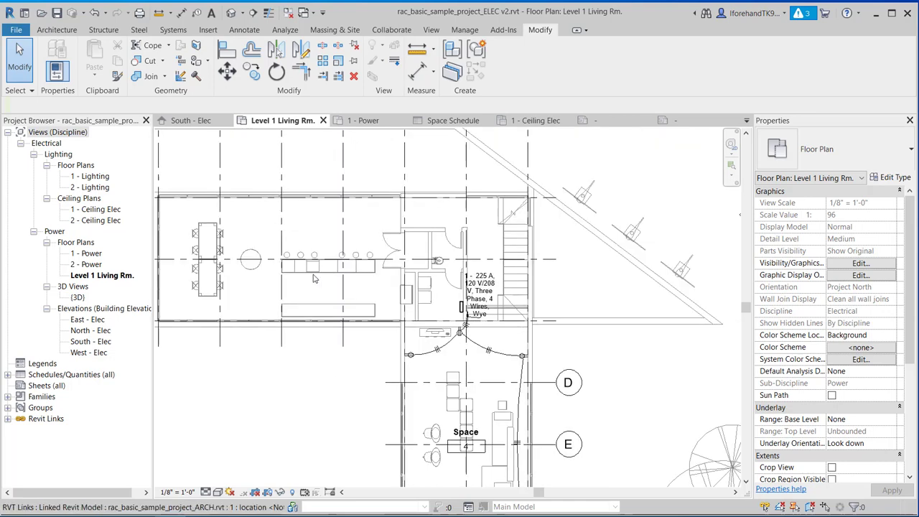
middle_drag(322, 288, 405, 283)
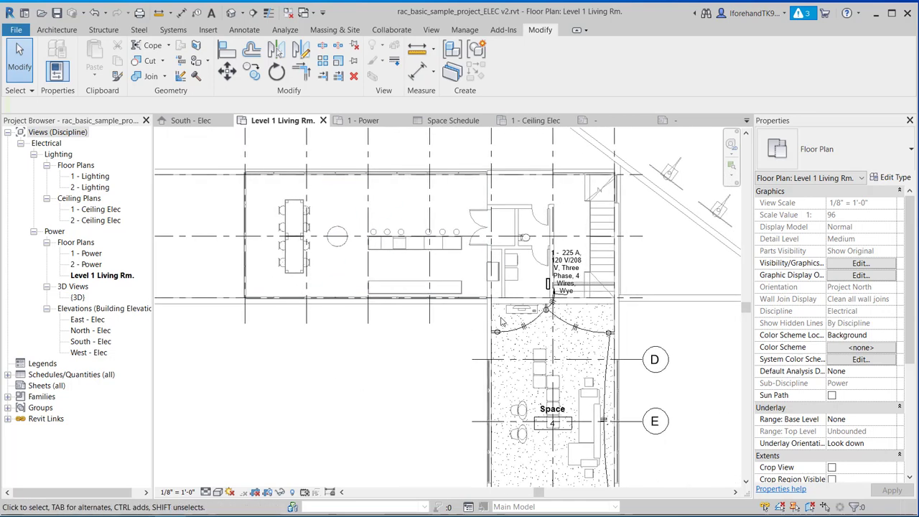
middle_drag(382, 405, 371, 377)
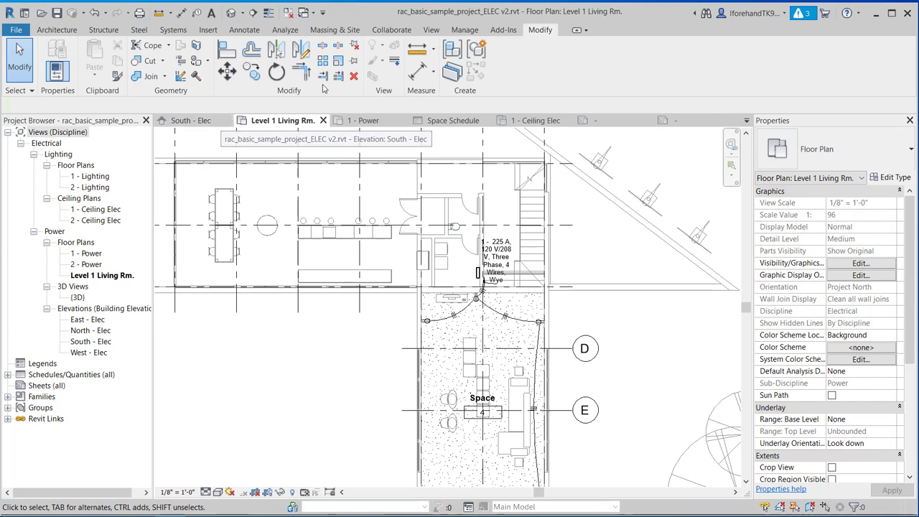
click(173, 29)
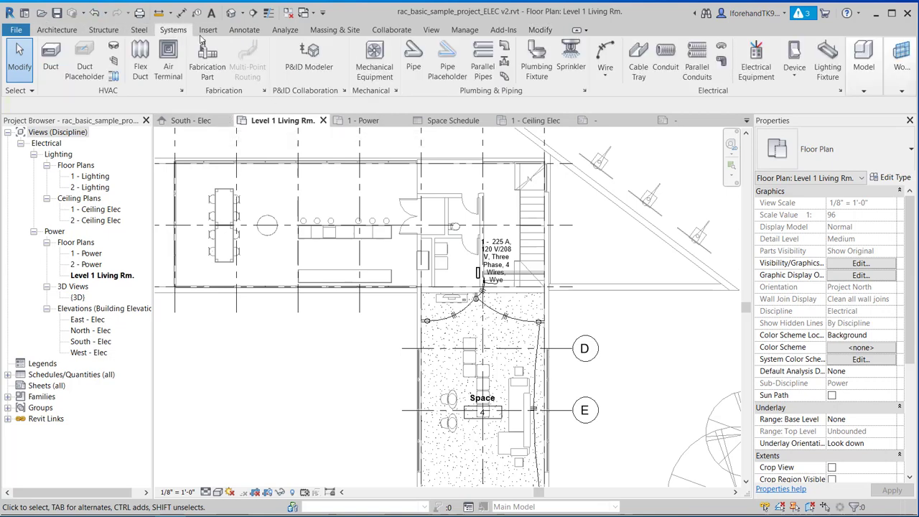
click(795, 81)
click(819, 96)
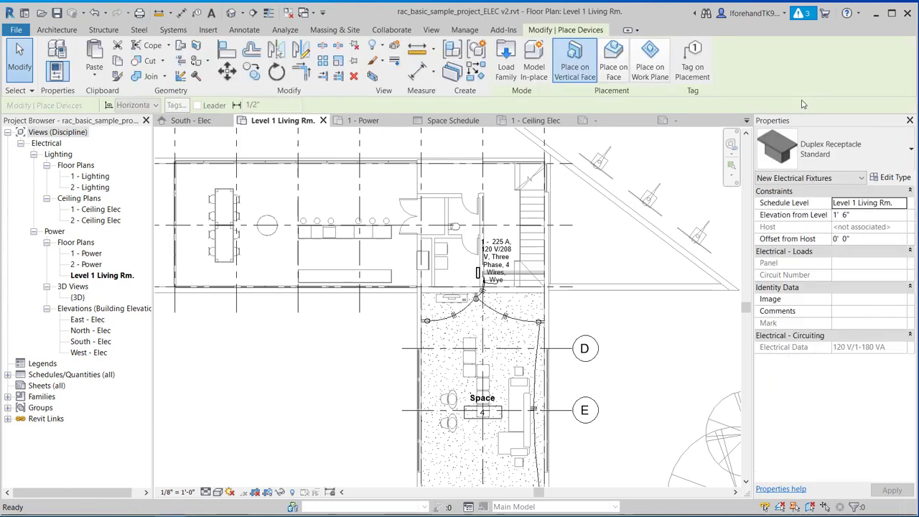
click(825, 159)
click(819, 222)
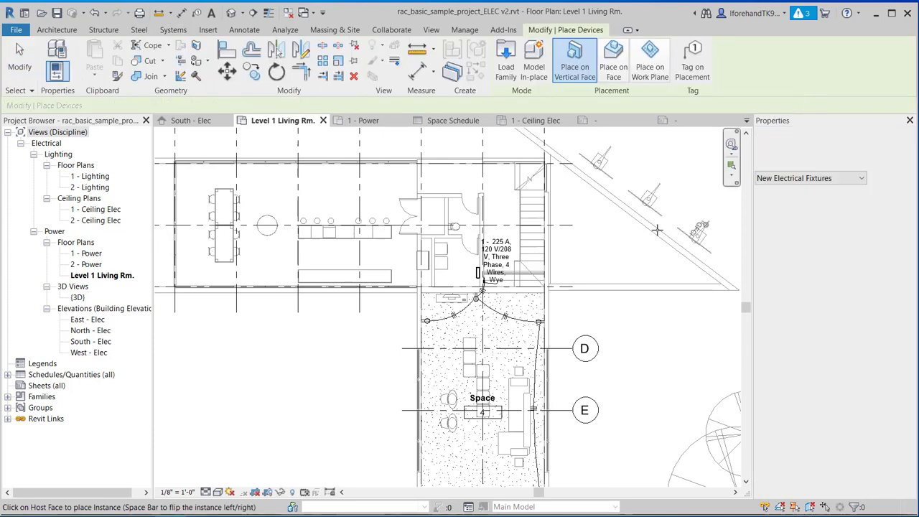
Step: Place one GFCI receptacle at the back edge of the kitchen counter beside the exterior wall, about midway along it, and end placement
scroll(428, 248, up, 2)
scroll(426, 220, up, 3)
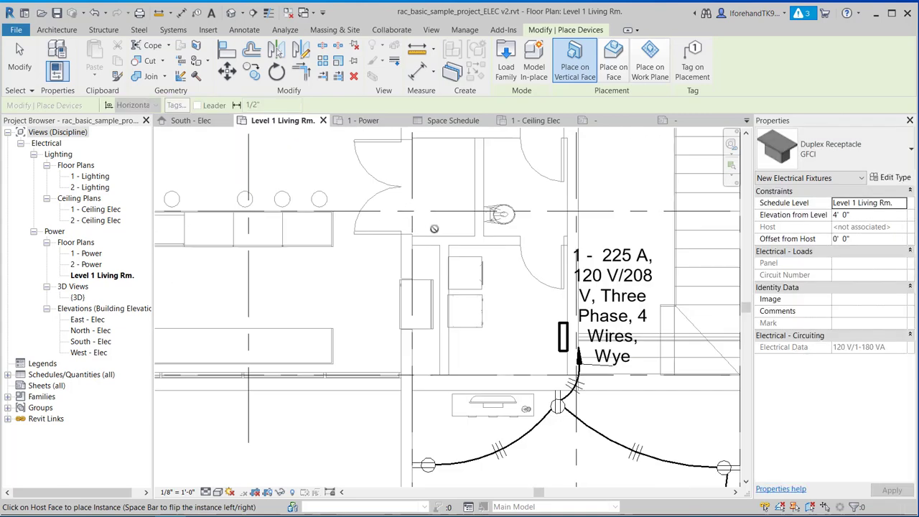
scroll(413, 235, down, 4)
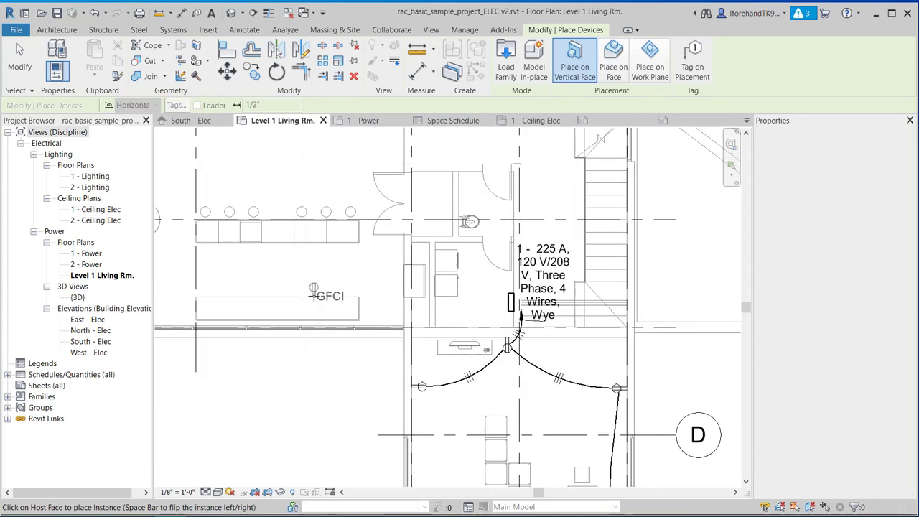
middle_drag(337, 299, 519, 293)
scroll(447, 309, up, 2)
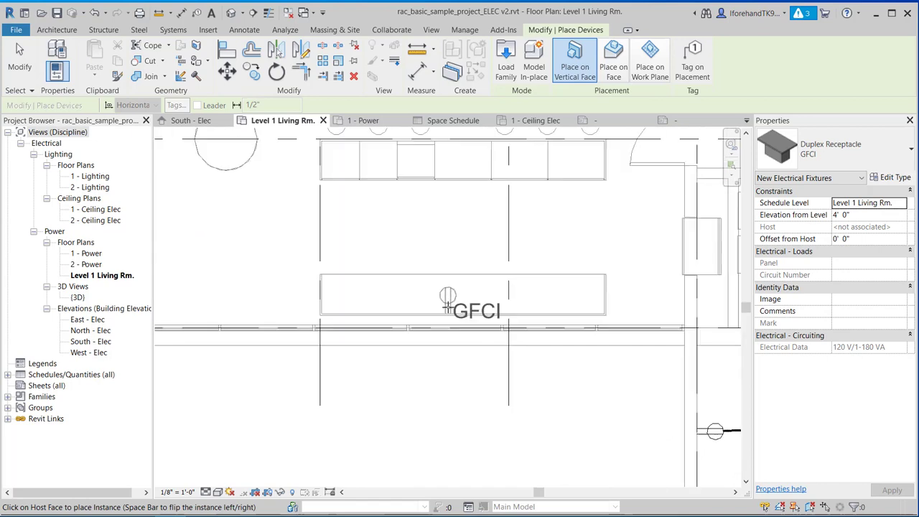
key(space)
key(space)
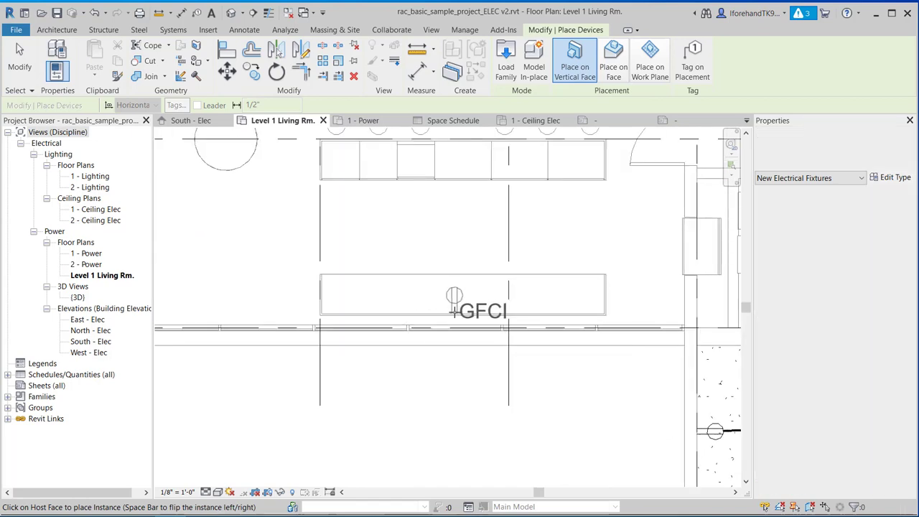
key(space)
key(space)
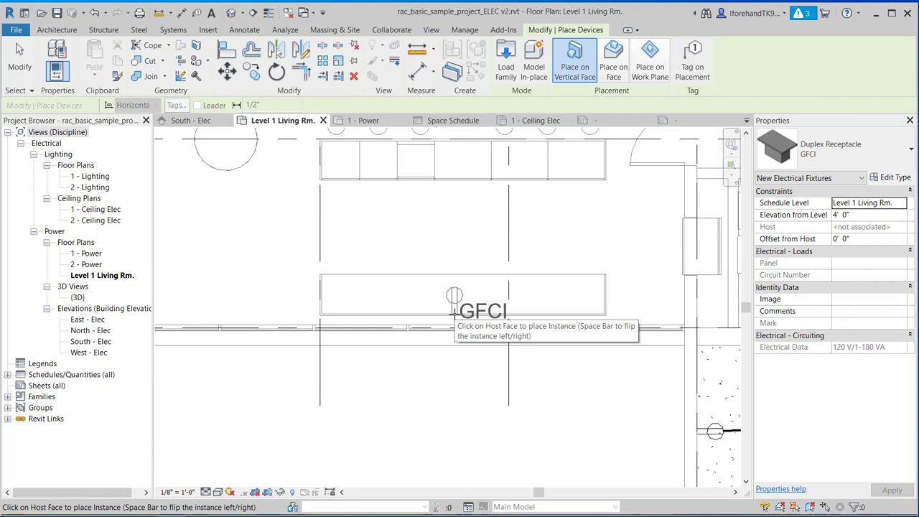
click(718, 264)
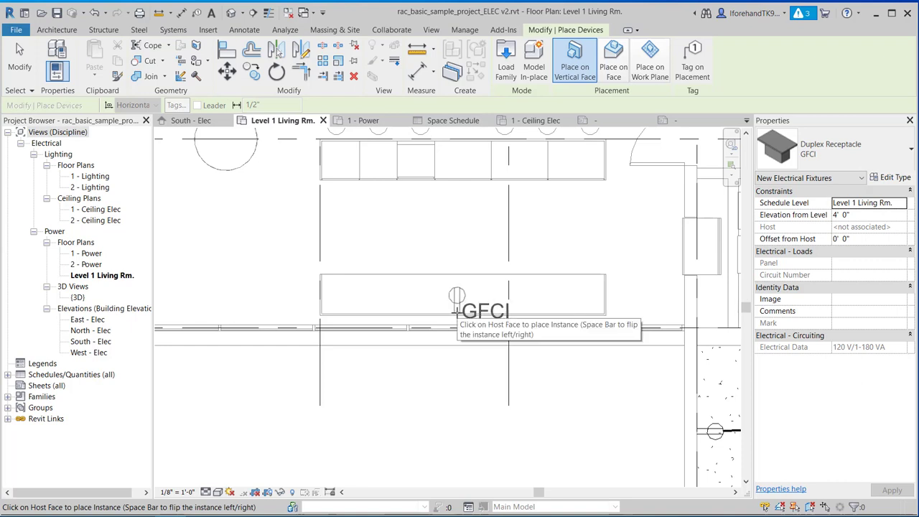
click(456, 312)
scroll(387, 304, down, 4)
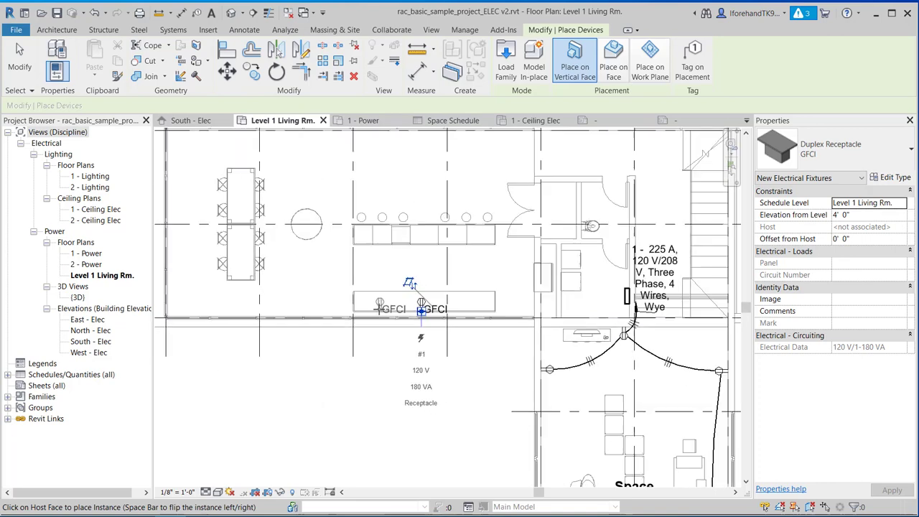
scroll(467, 345, down, 1)
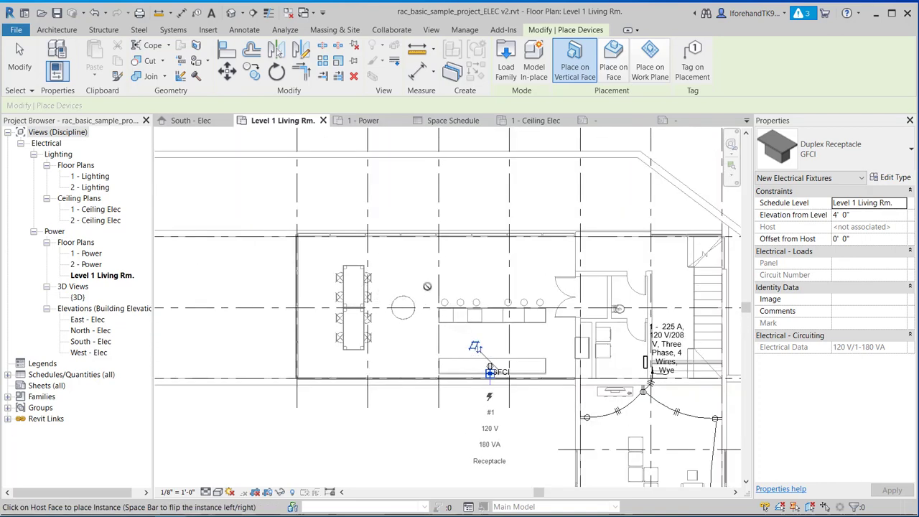
key(Escape)
key(Escape)
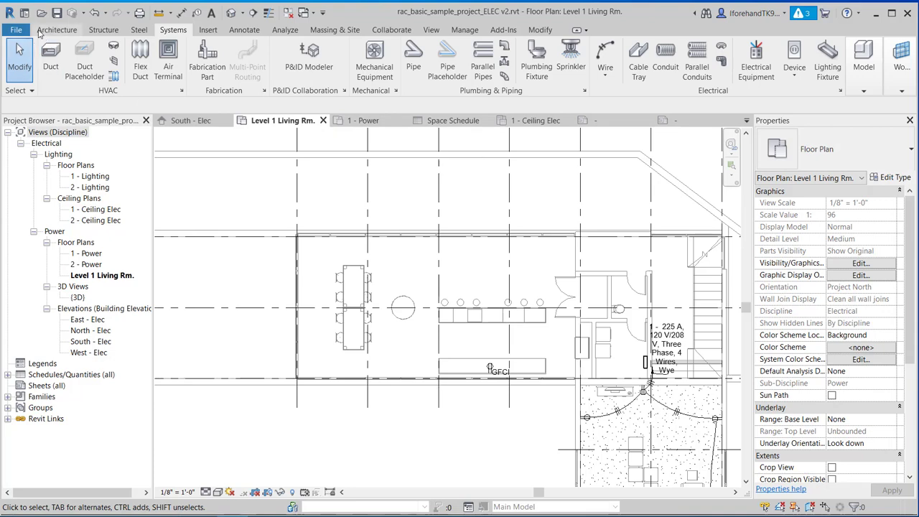
Step: Save the electrical project and create a new project from the Mechanical-Default.rte template in the US Imperial folder
click(20, 32)
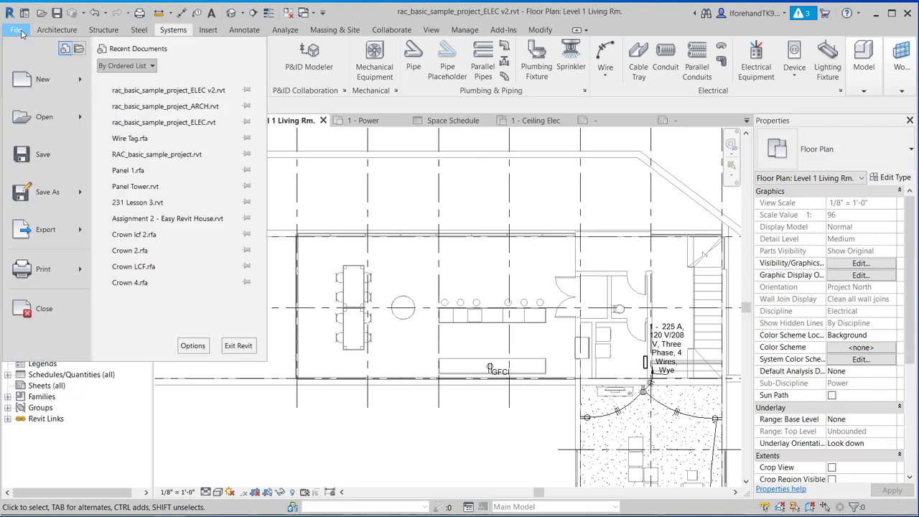
click(68, 155)
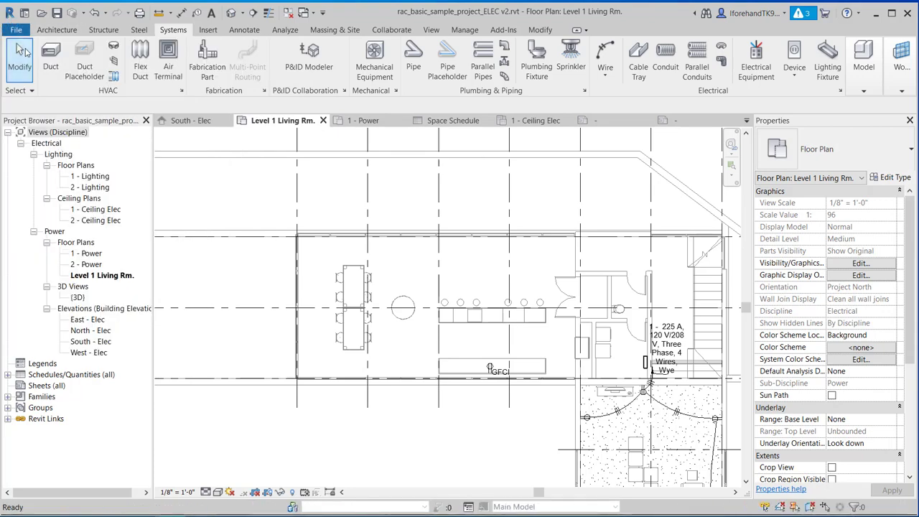
click(20, 33)
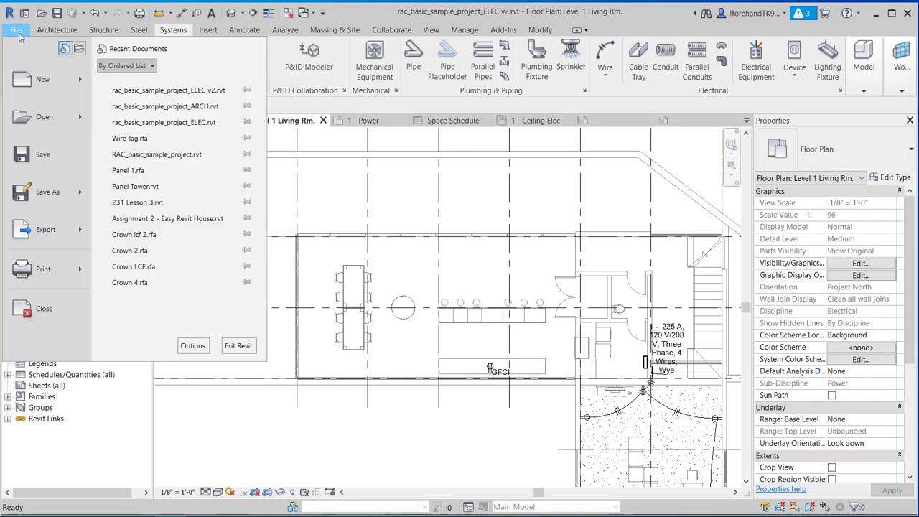
click(54, 92)
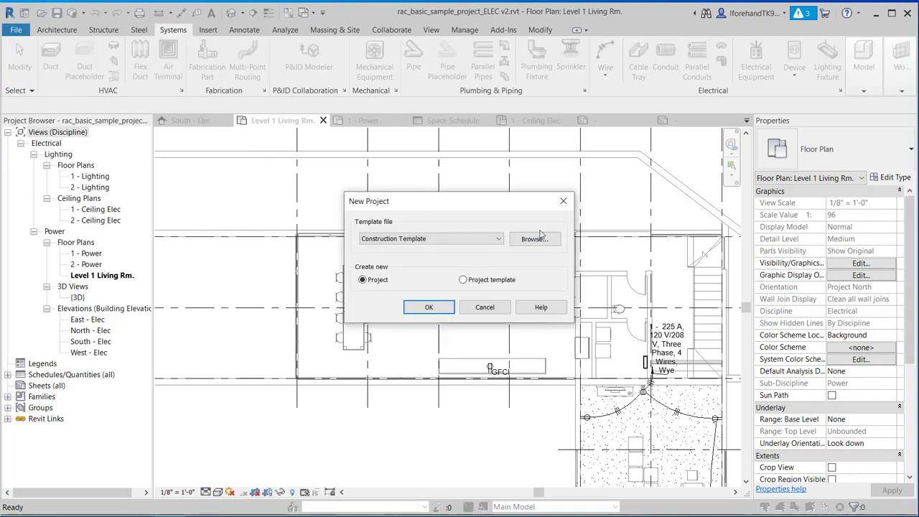
click(533, 238)
click(352, 217)
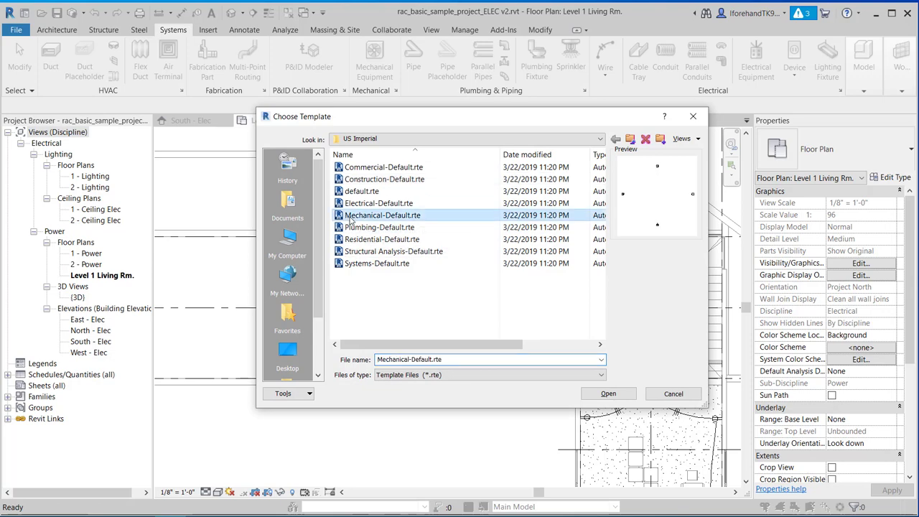
click(608, 394)
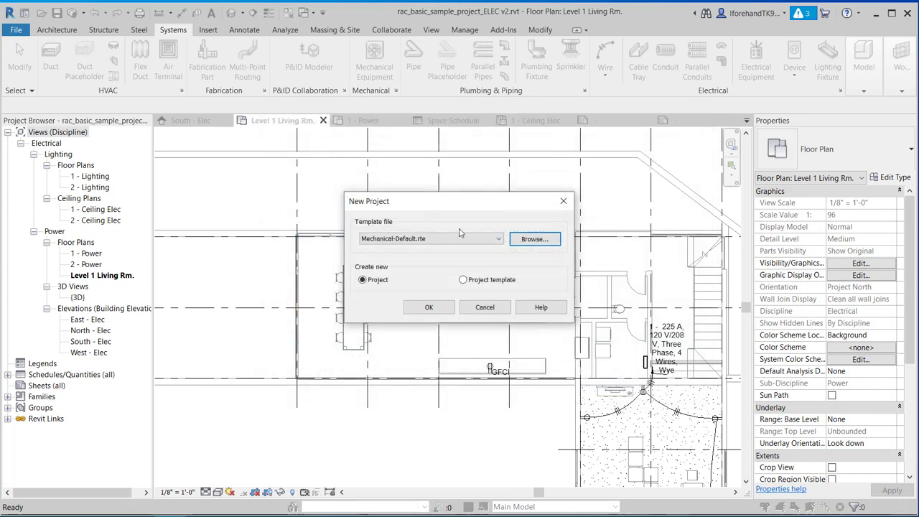
click(462, 240)
click(460, 239)
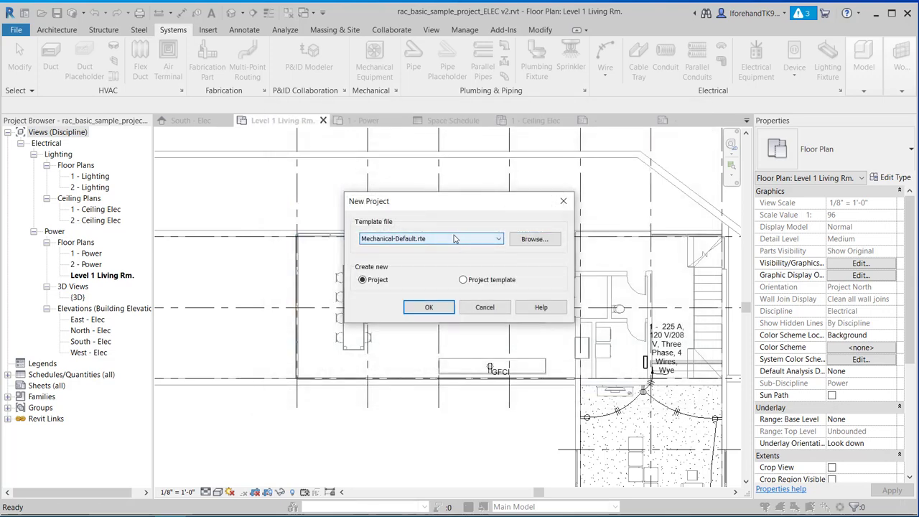
click(428, 307)
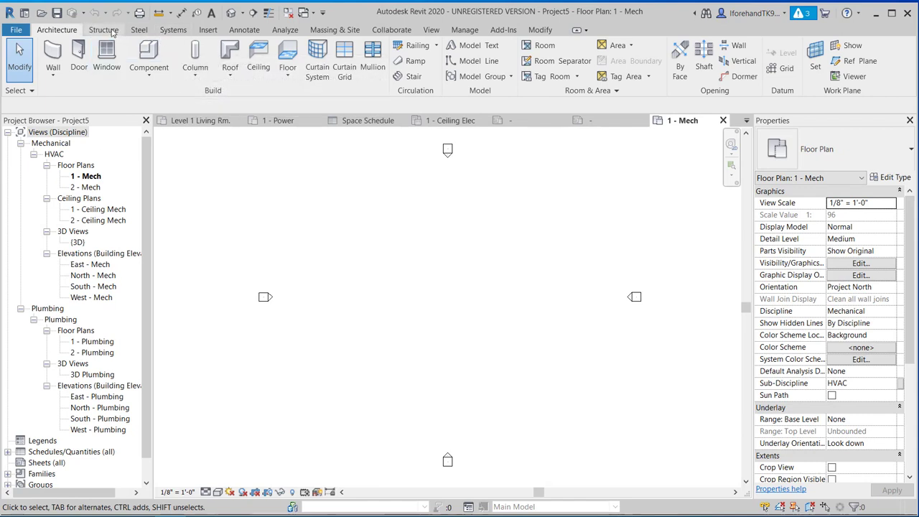
Step: Link rac_basic_sample_project_ARCH.rvt from the ARCHT230 Models folder on the Desktop, positioned Auto - Origin to Origin
click(209, 31)
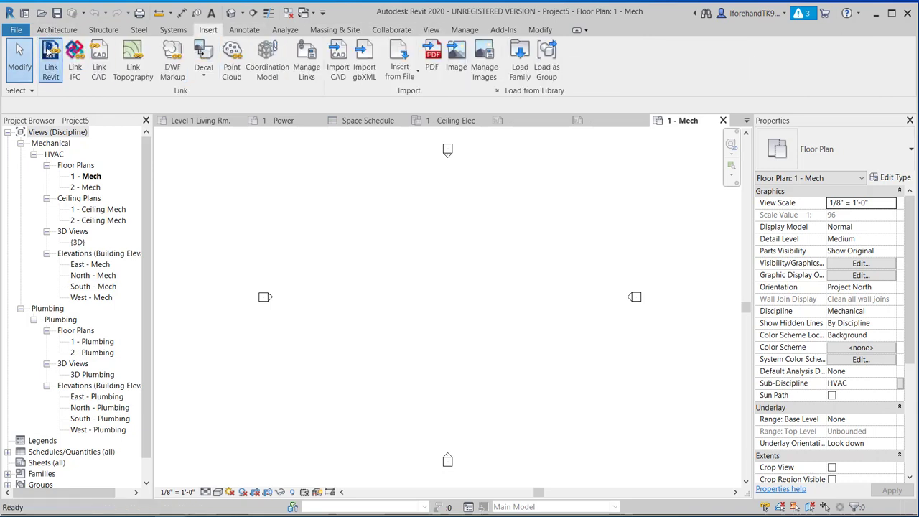
click(50, 59)
click(355, 128)
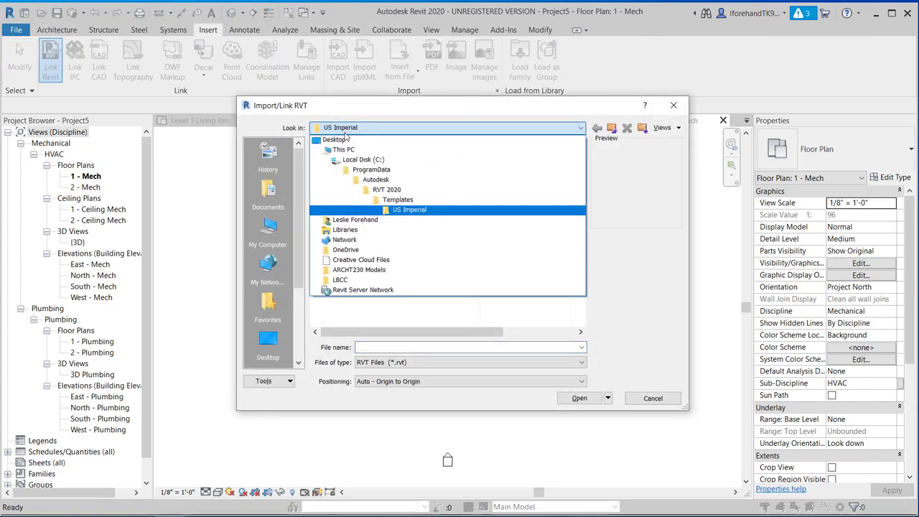
click(341, 143)
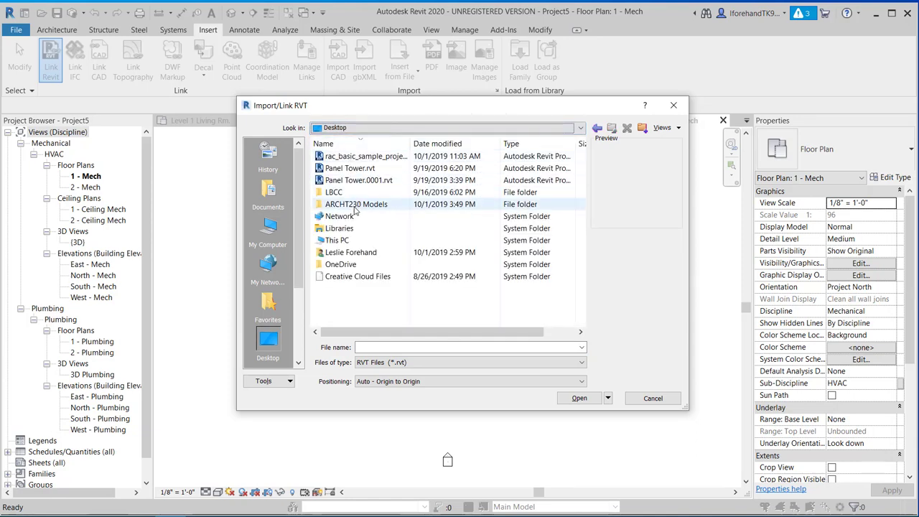
double_click(356, 204)
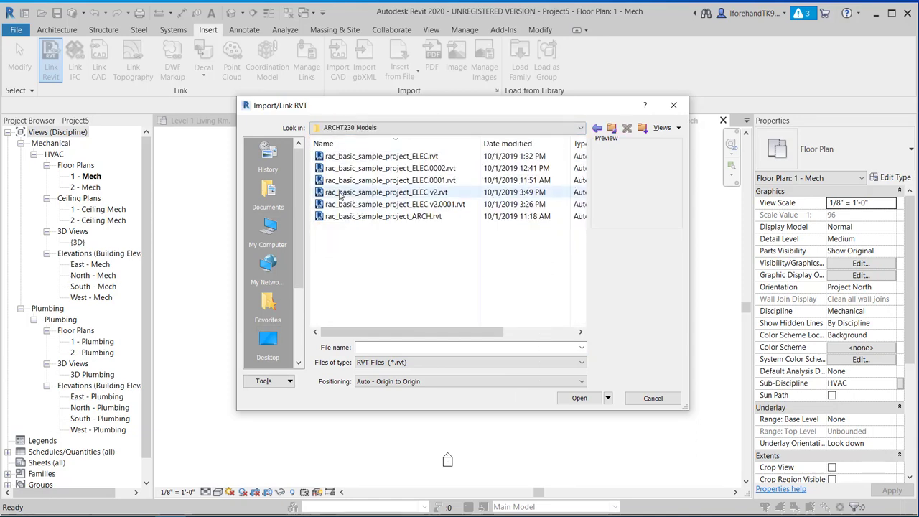
click(360, 218)
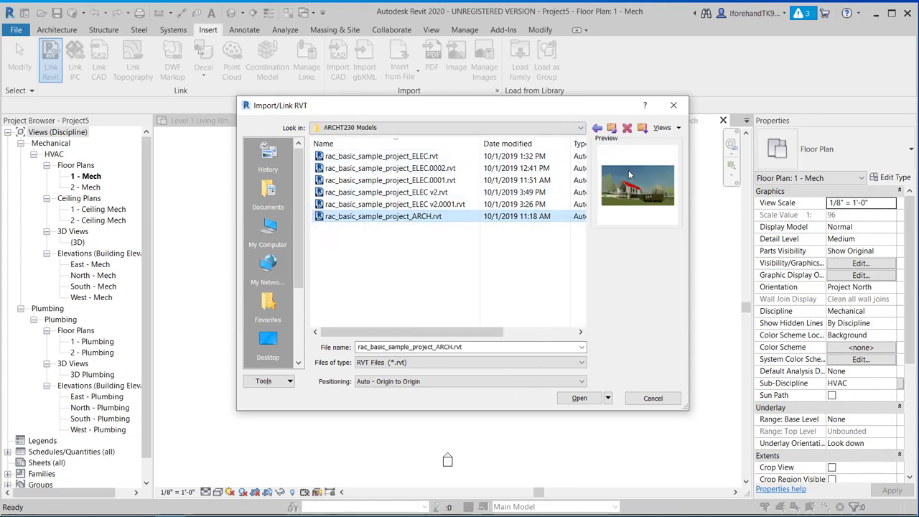
click(580, 398)
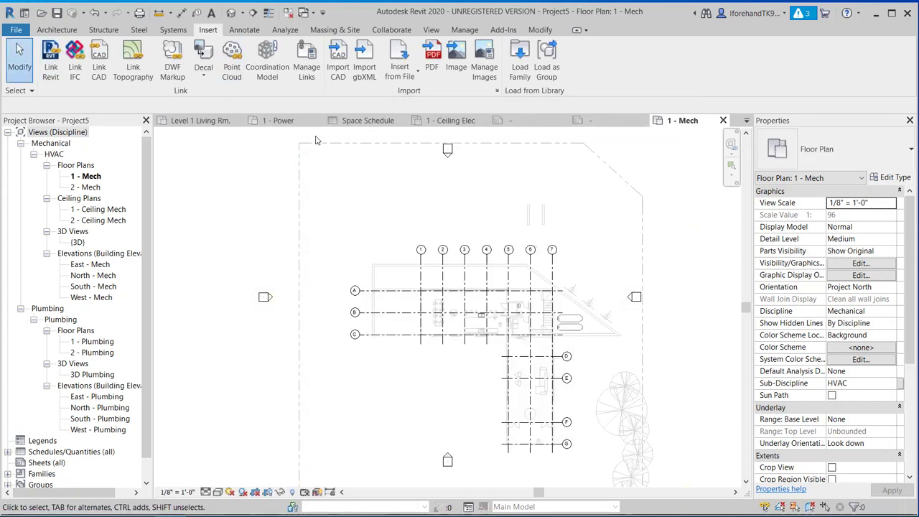
Step: Enable Room Bounding in the type properties of the linked architectural model
click(328, 142)
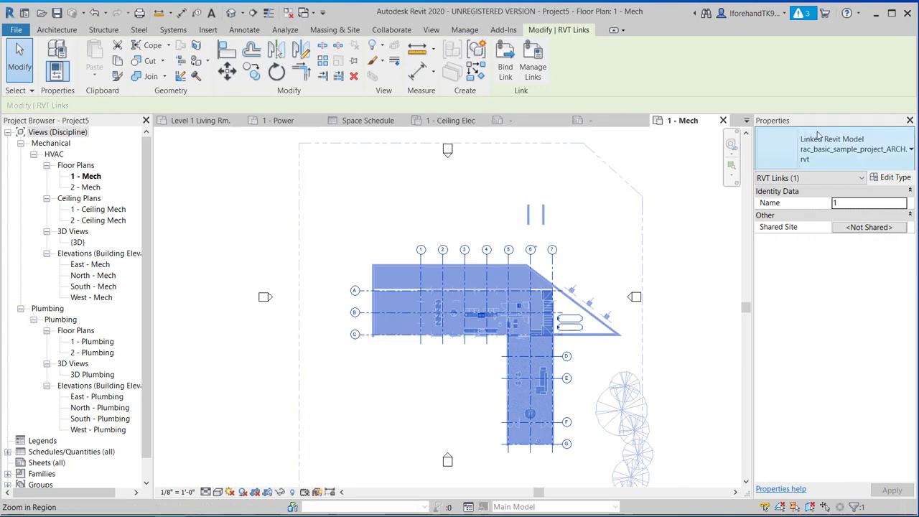
click(893, 177)
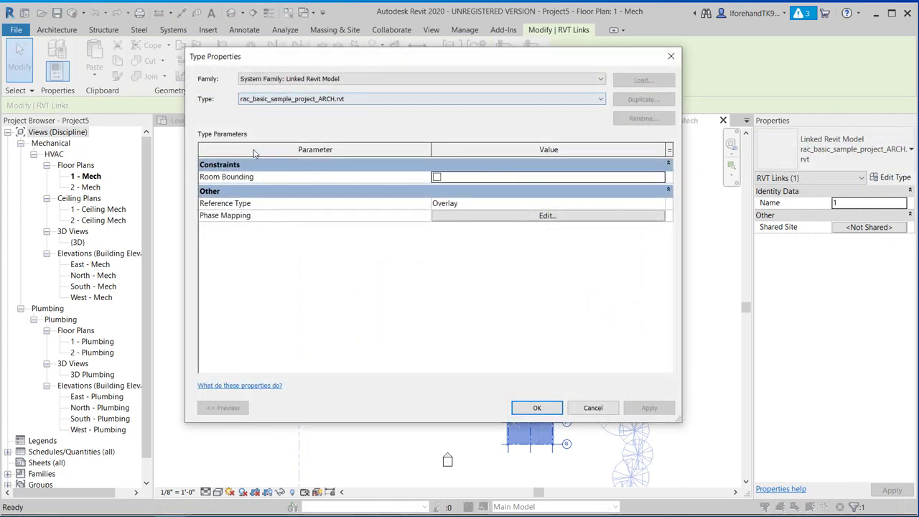
click(436, 178)
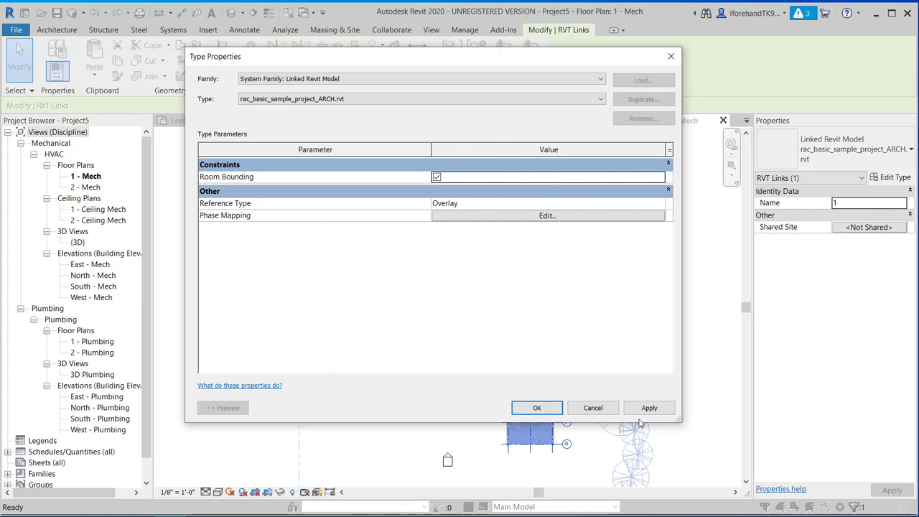
click(537, 407)
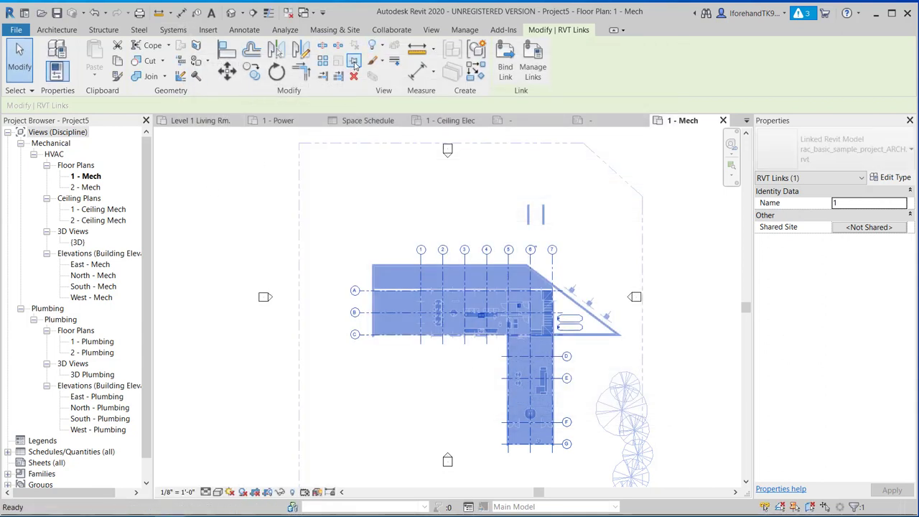
Step: Open the North - Mech elevation at the level heads to compare the project levels with the linked model's levels
double_click(92, 275)
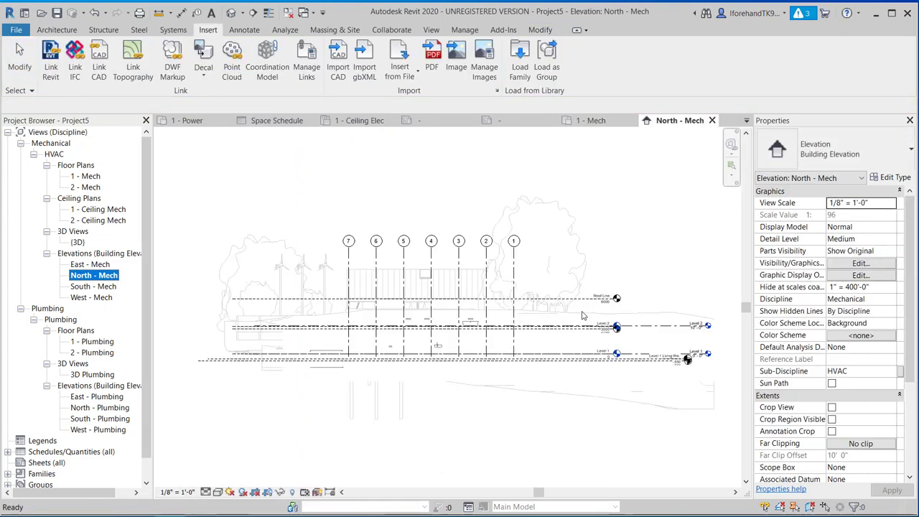
scroll(709, 385, up, 8)
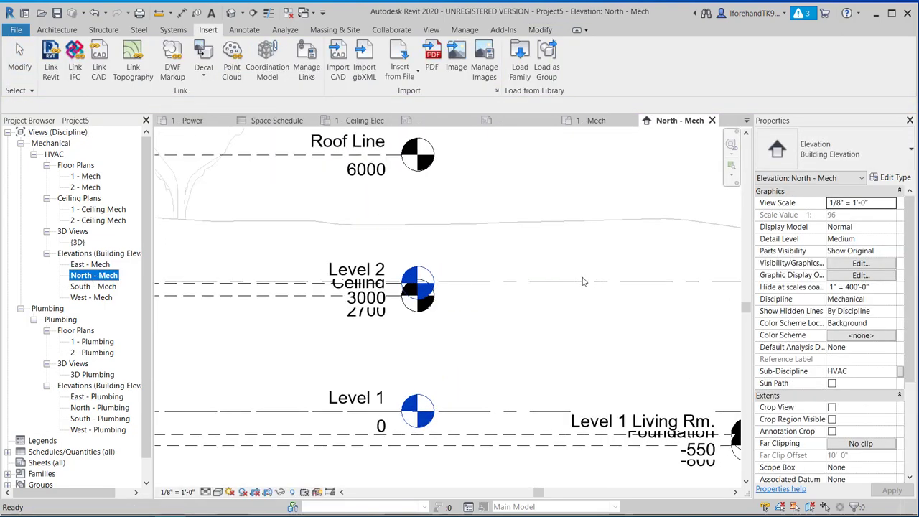
scroll(499, 283, down, 3)
click(474, 288)
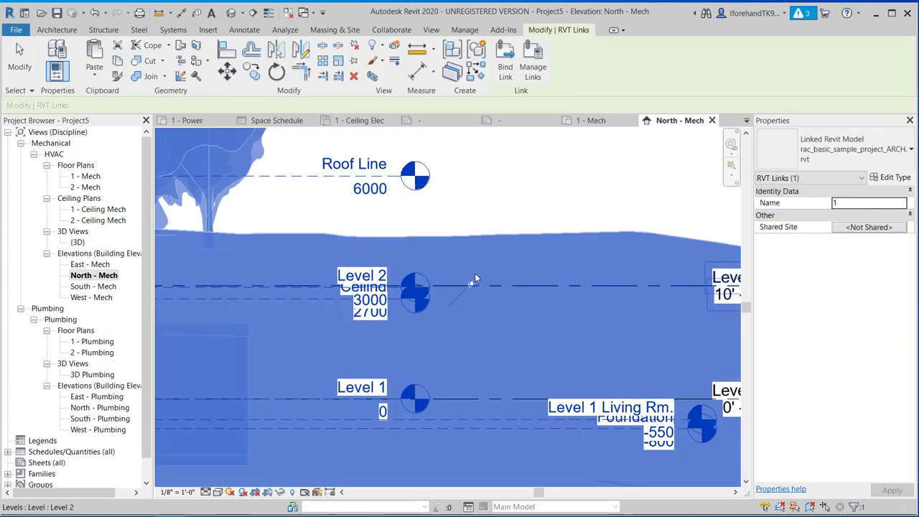
right_click(471, 285)
click(454, 218)
click(430, 207)
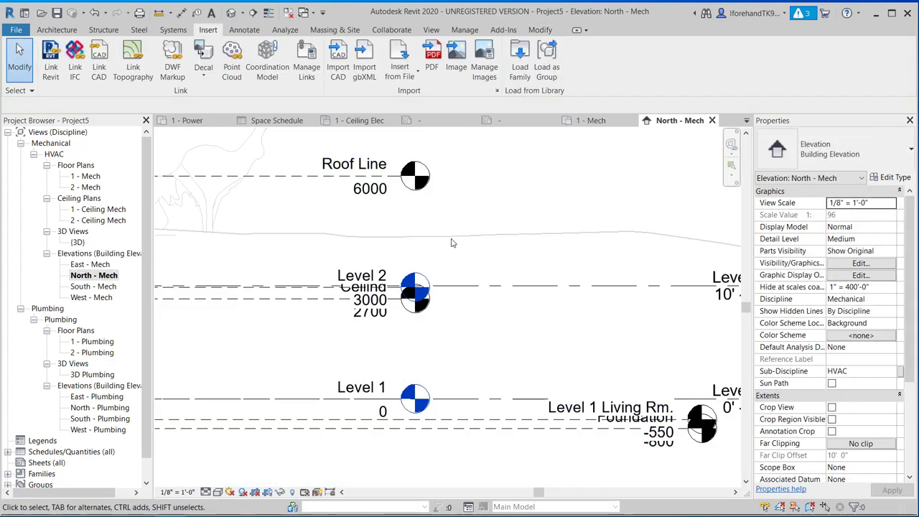
scroll(452, 242, down, 1)
middle_drag(461, 263, 424, 248)
click(421, 251)
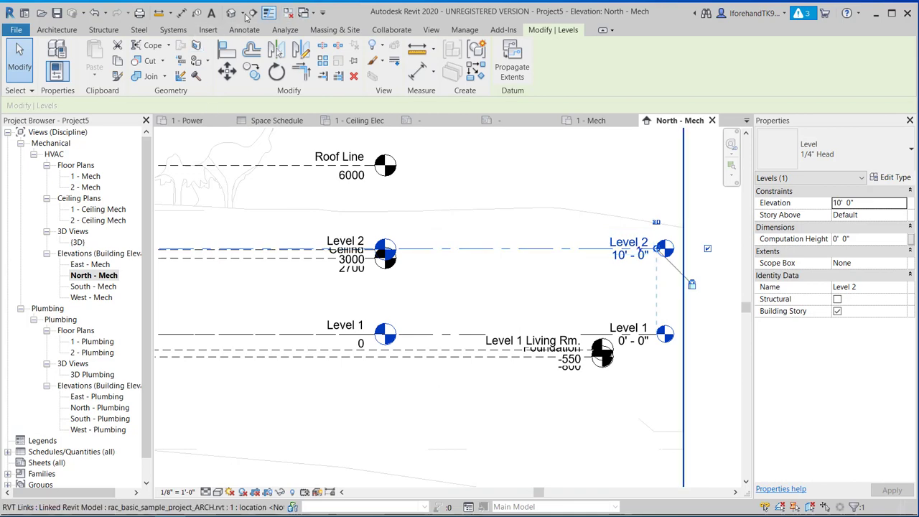
click(227, 48)
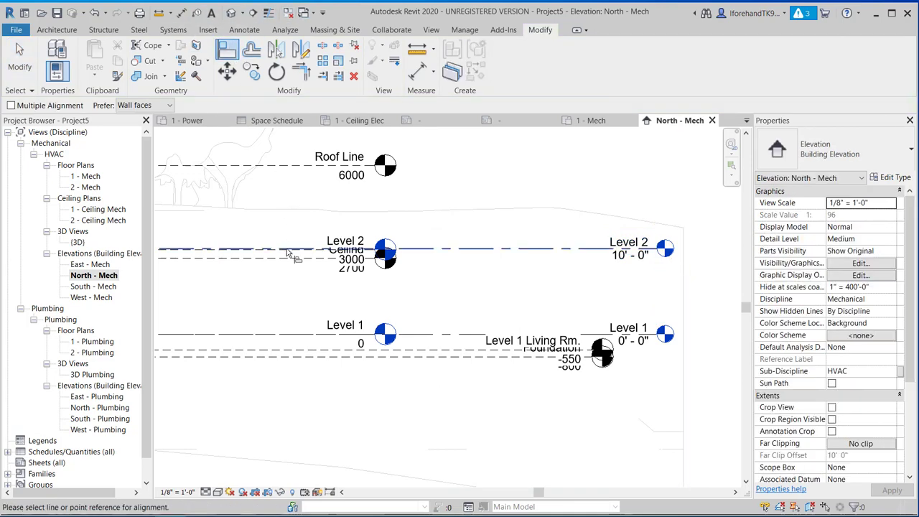
scroll(283, 252, up, 6)
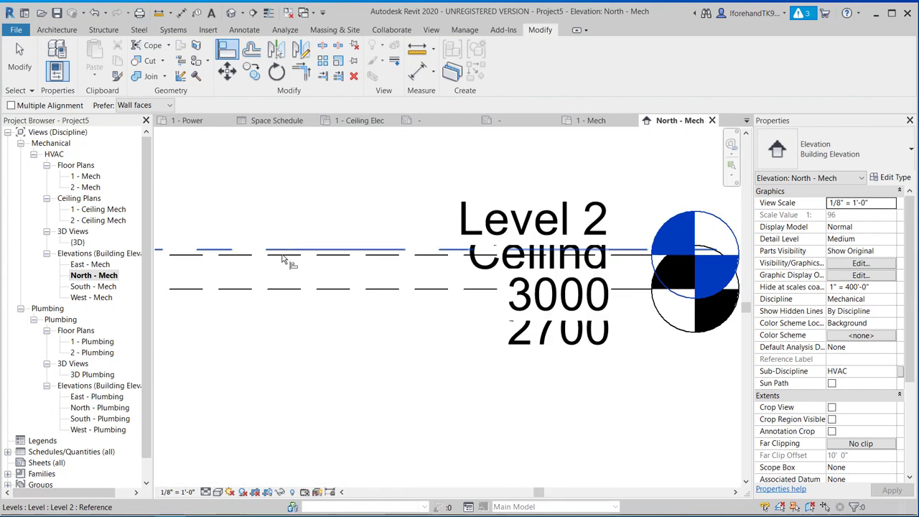
click(283, 258)
key(Escape)
key(Escape)
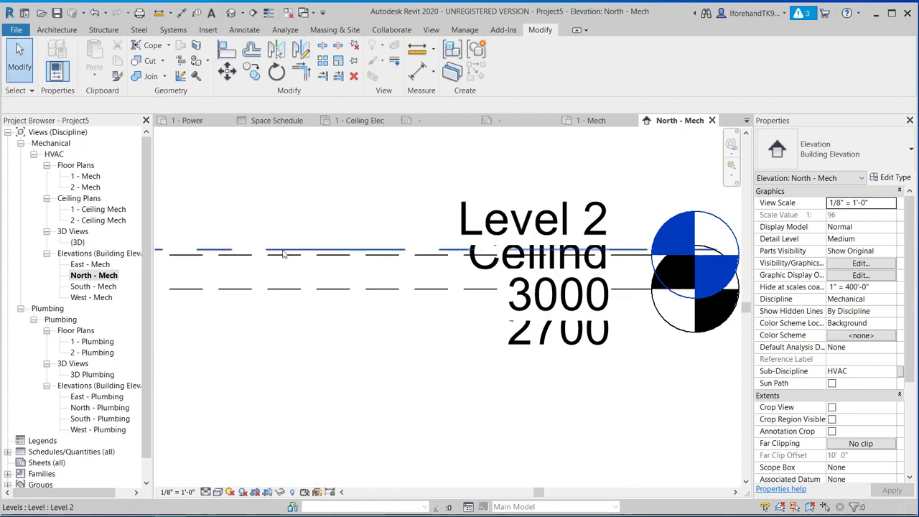
Step: Align the project's Level 2 with the Level 2 line of the linked architectural model
click(283, 258)
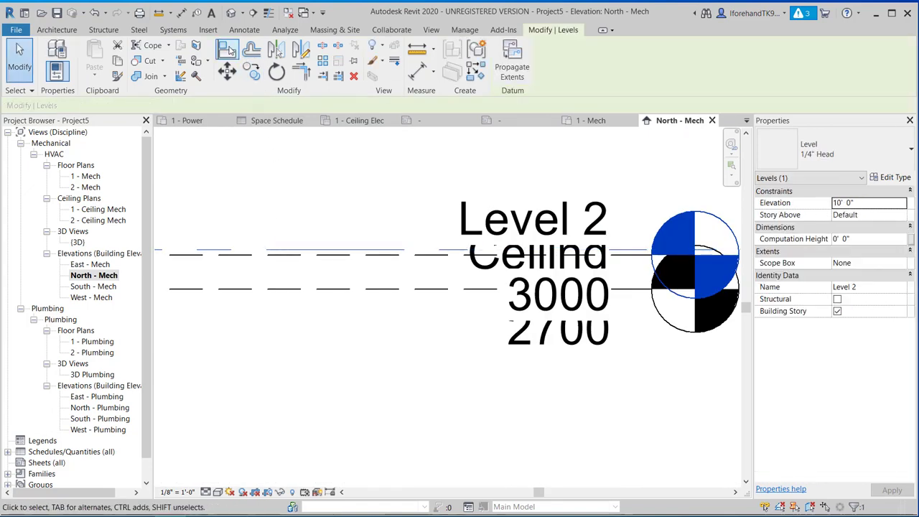
click(228, 51)
click(283, 254)
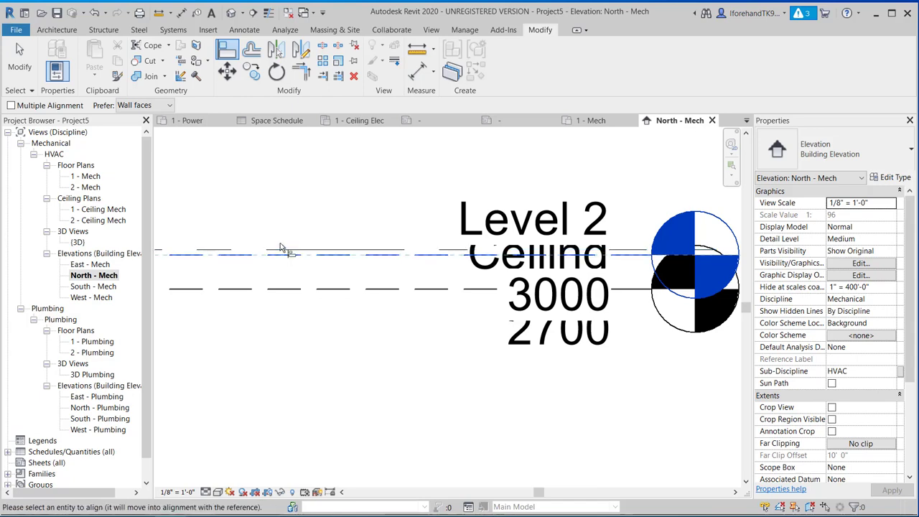
click(282, 250)
scroll(308, 198, down, 5)
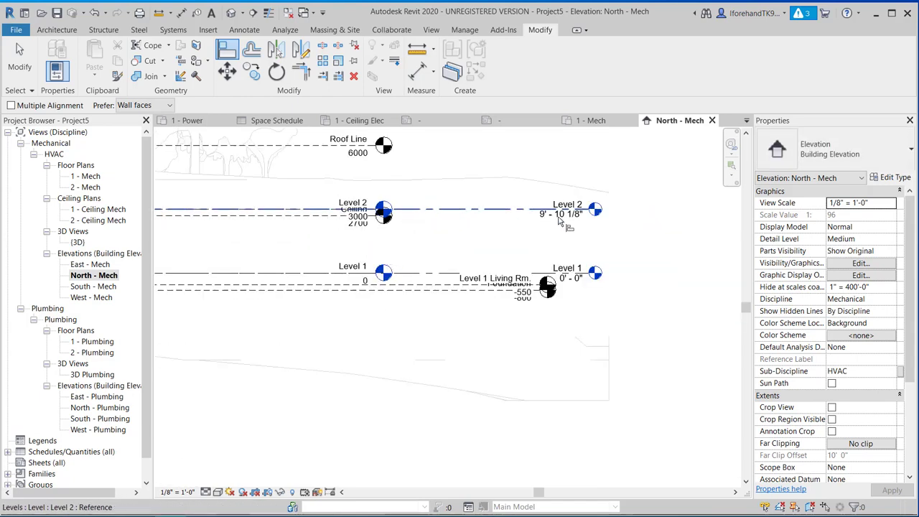
click(565, 279)
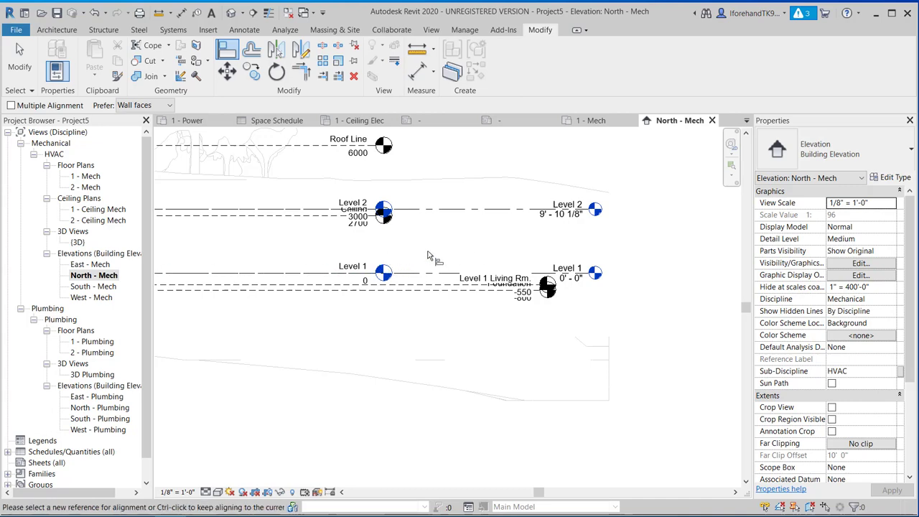
scroll(430, 248, down, 1)
scroll(359, 154, down, 1)
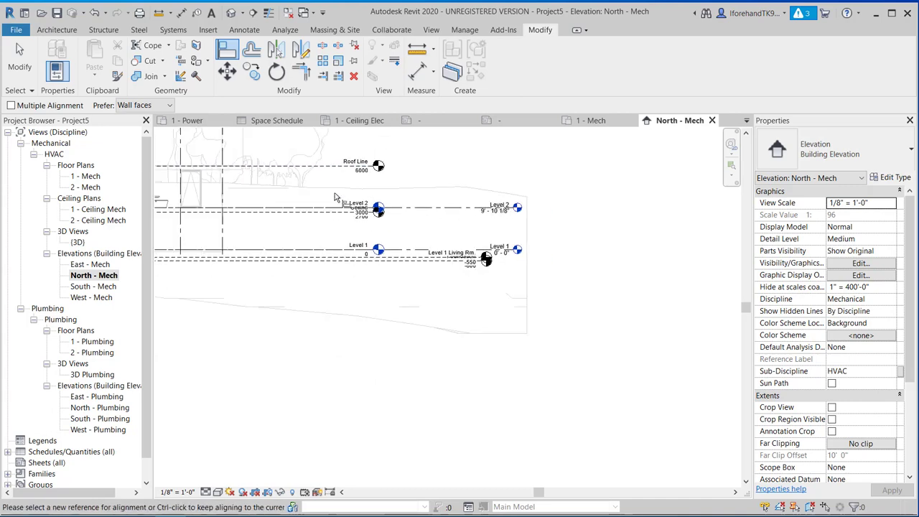
middle_drag(209, 187, 408, 252)
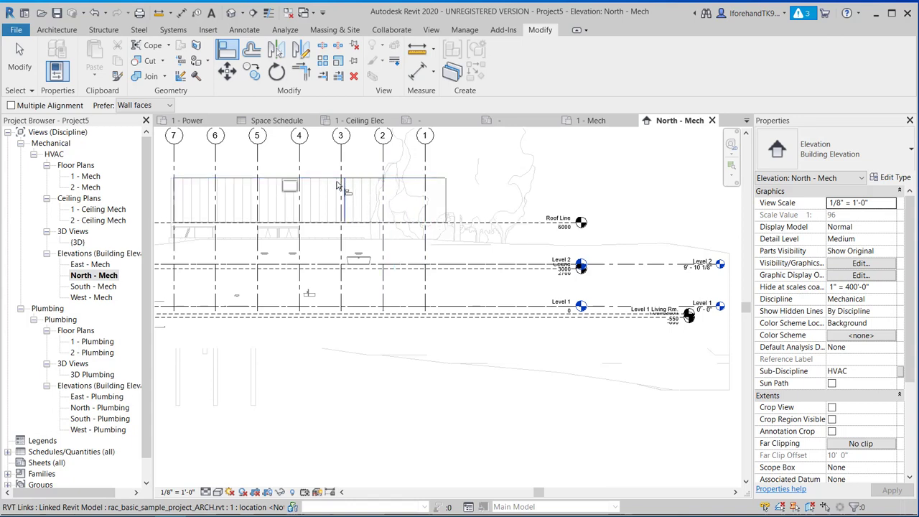
click(566, 225)
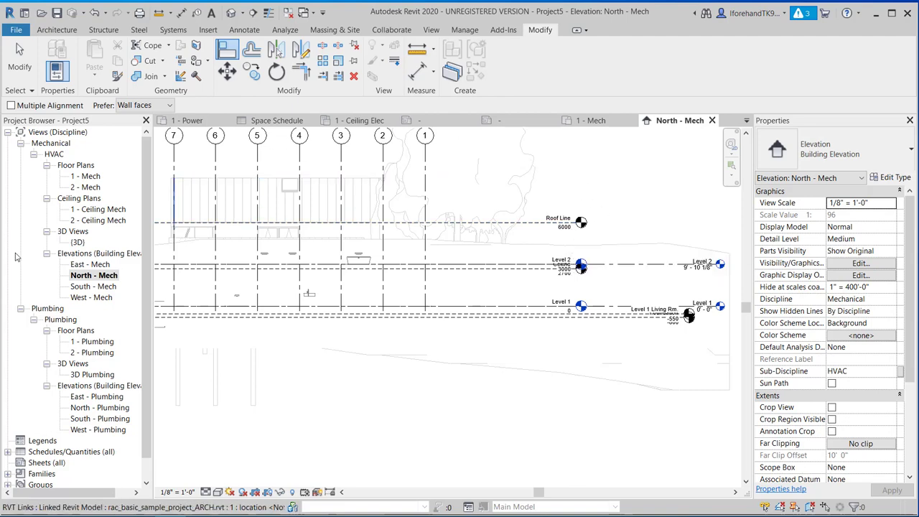
Step: Open the 1 - Mech floor plan at the linked building's kitchen and dining area
double_click(94, 176)
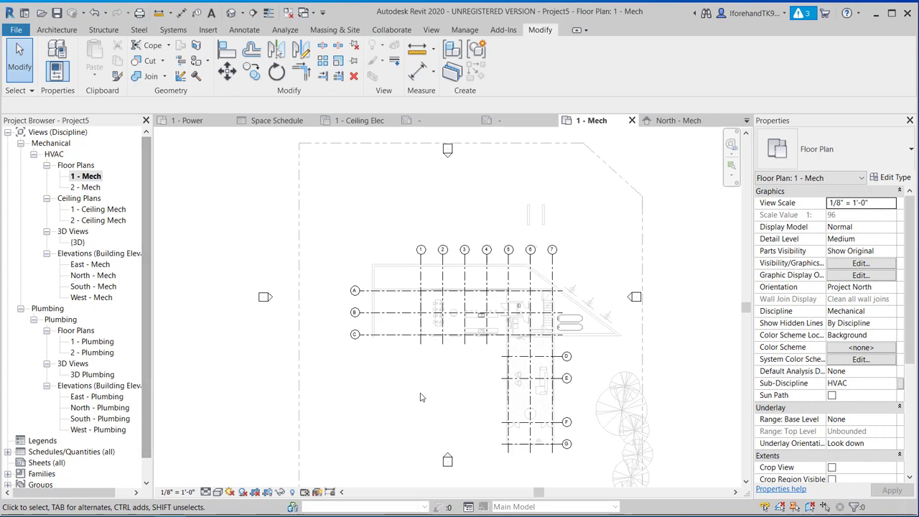
scroll(495, 280, up, 2)
scroll(459, 277, up, 5)
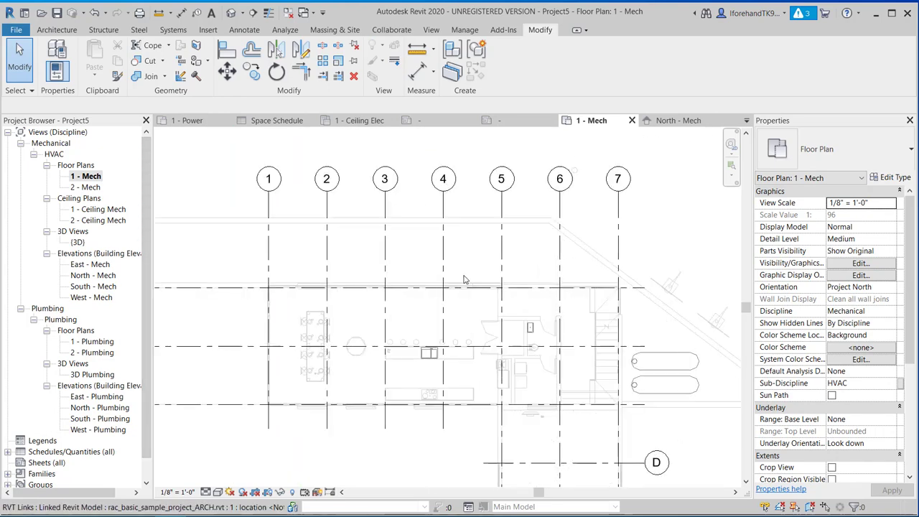
scroll(470, 293, down, 3)
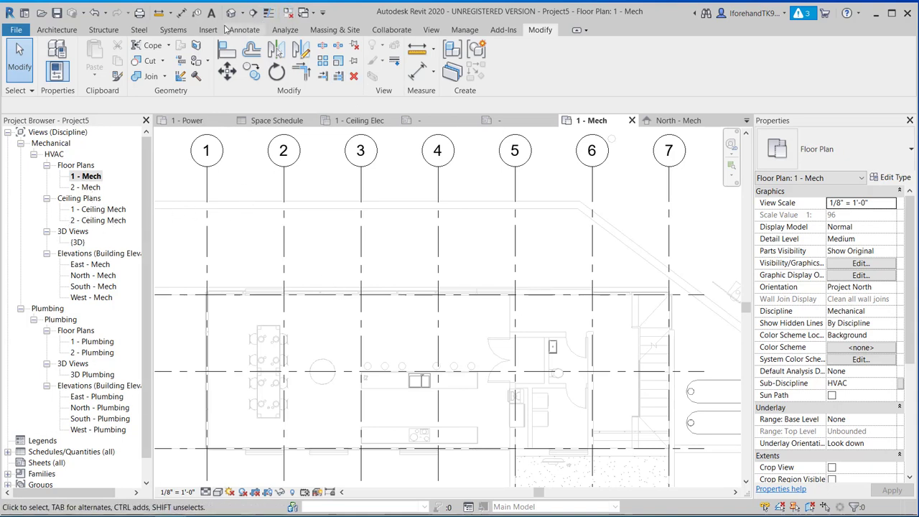
click(431, 30)
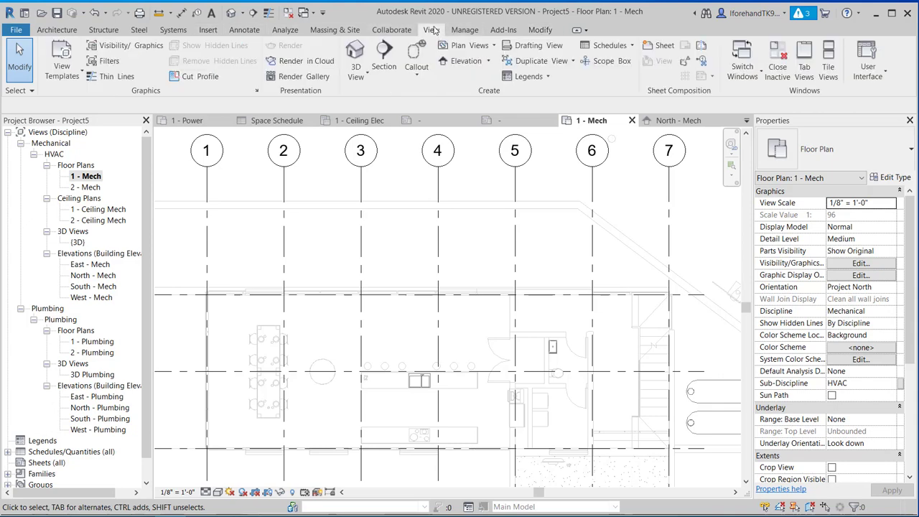
click(392, 32)
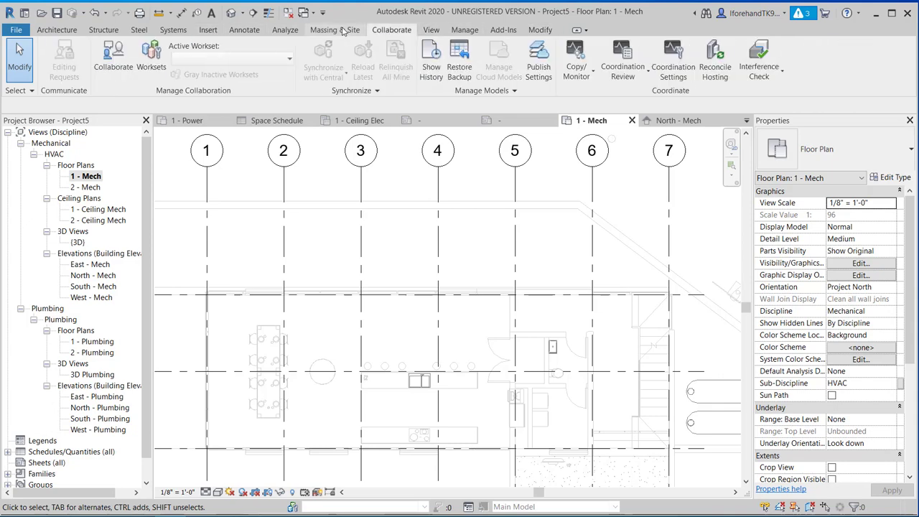
click(343, 31)
click(279, 31)
click(245, 31)
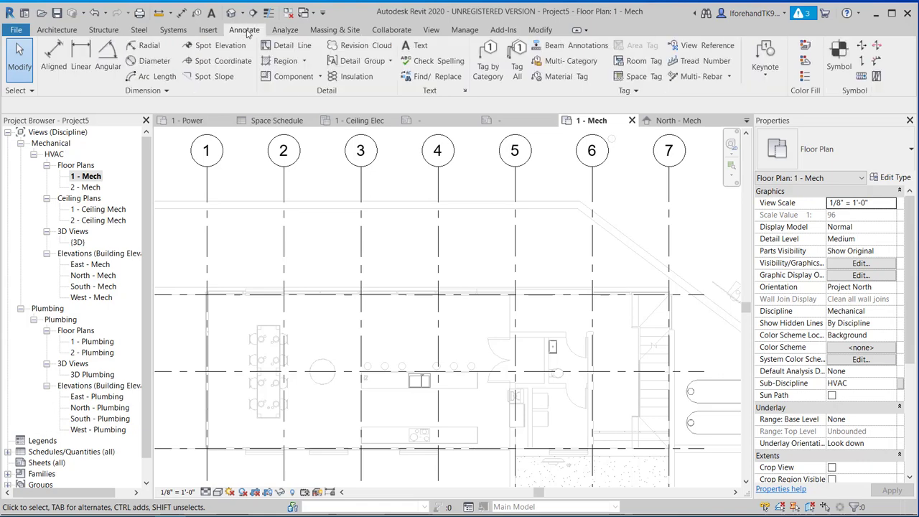
click(208, 31)
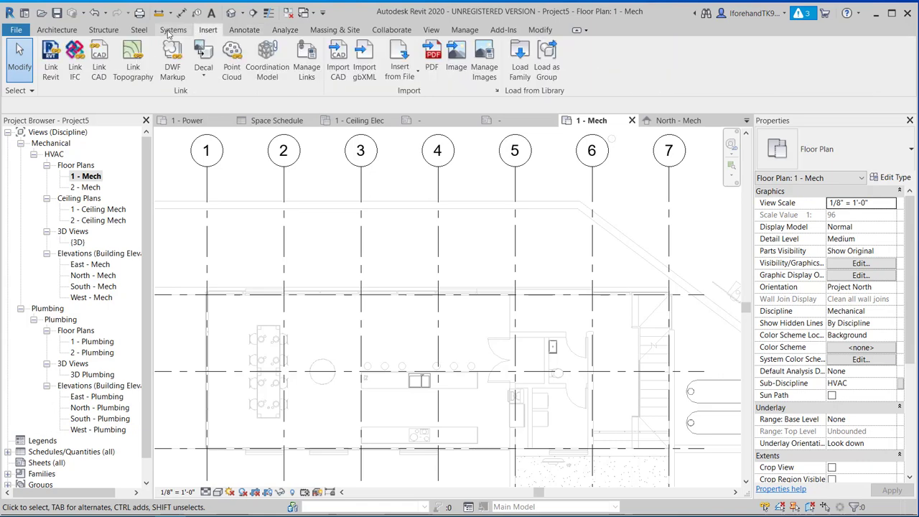
click(172, 32)
Step: Set the underlay line weight to 1 in the Halftone/Underlay settings
click(465, 31)
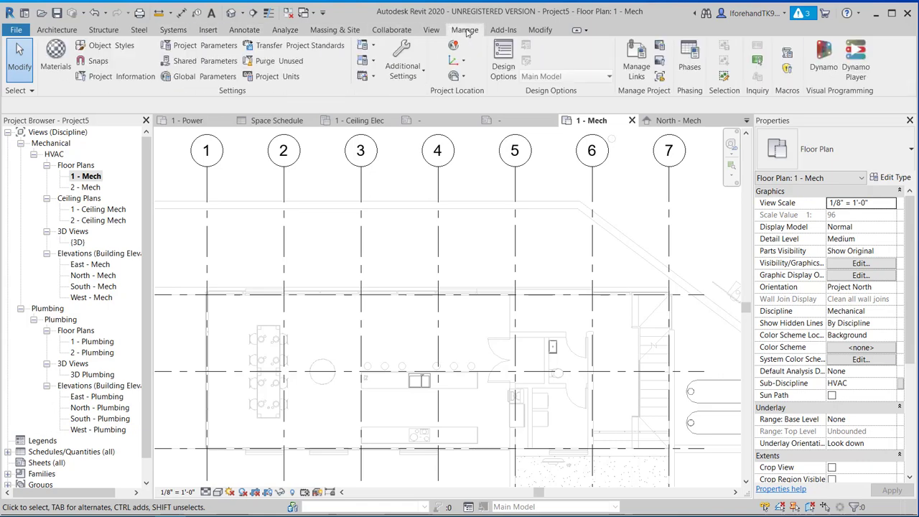
click(405, 69)
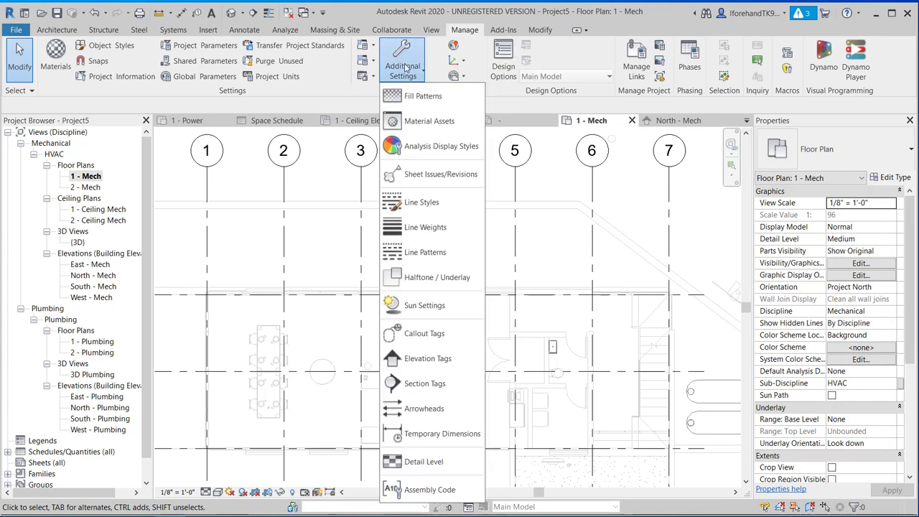
click(442, 278)
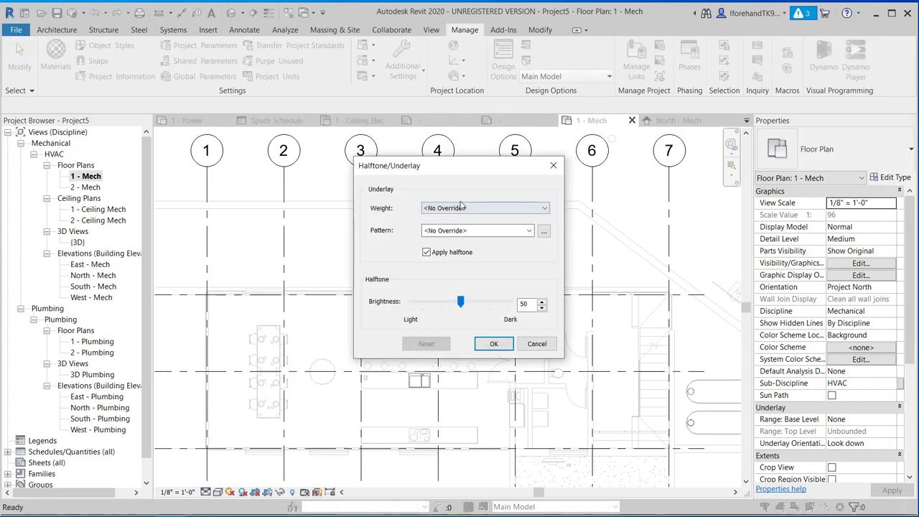
click(461, 208)
click(441, 219)
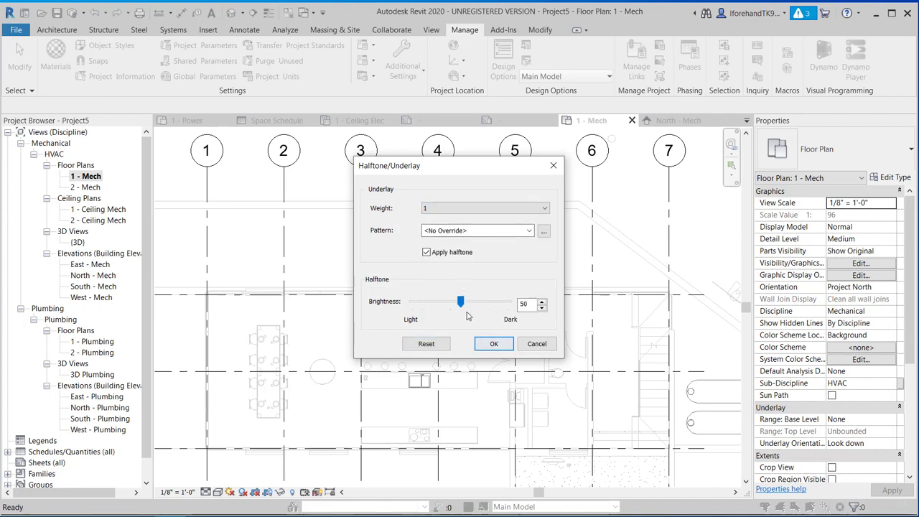
click(497, 346)
Step: Place an Air Handling Unit - Split System - Vertical, type 03, in the lower corner of the laundry room near the stairs
scroll(442, 323, down, 1)
middle_drag(440, 313, 412, 205)
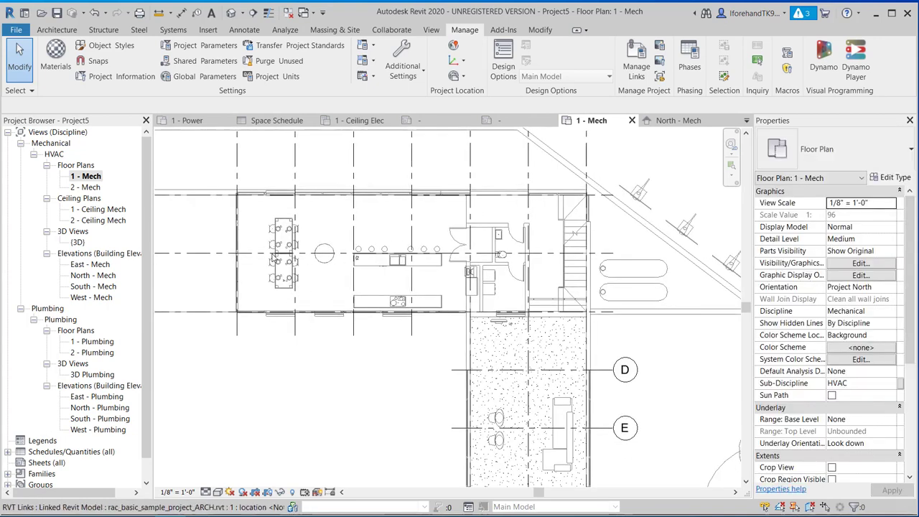
scroll(501, 309, up, 5)
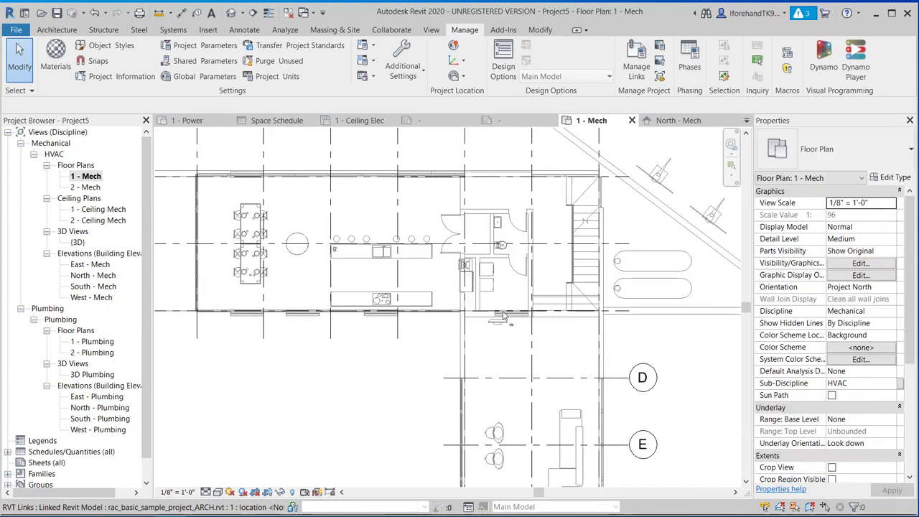
scroll(498, 308, up, 3)
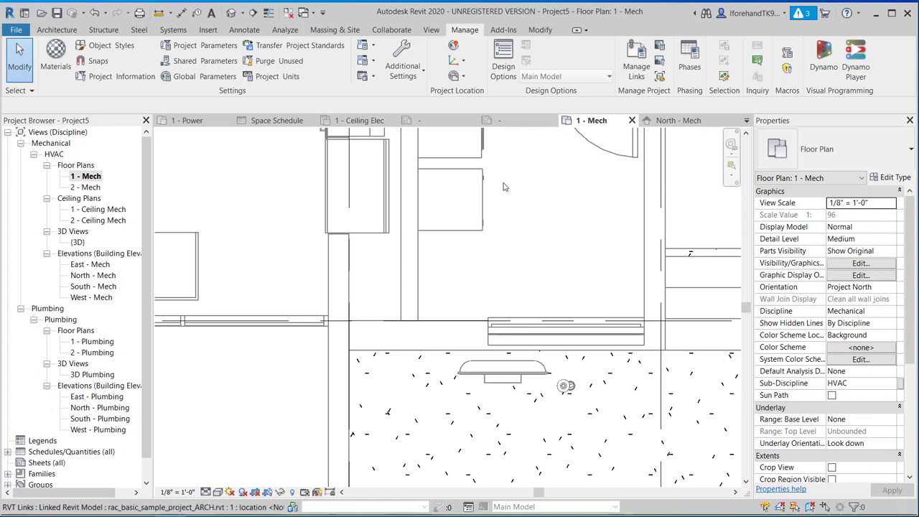
scroll(520, 215, down, 2)
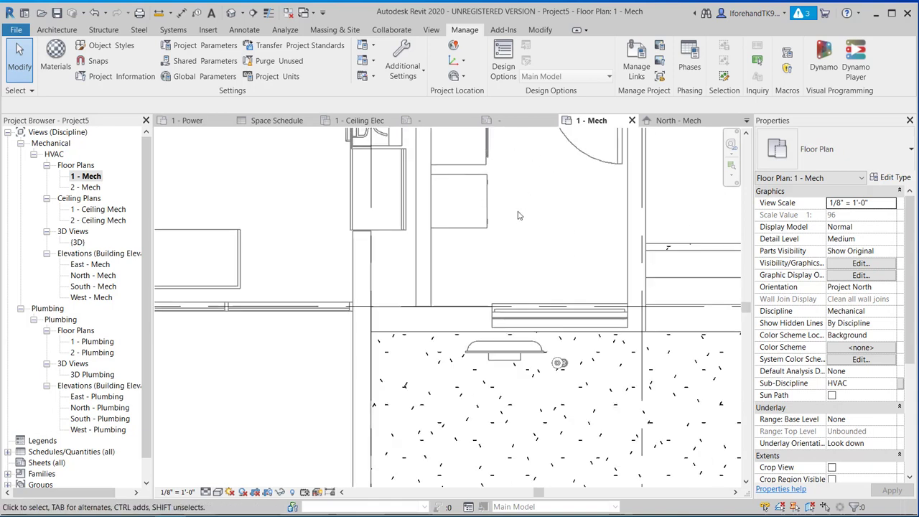
middle_drag(503, 222, 415, 261)
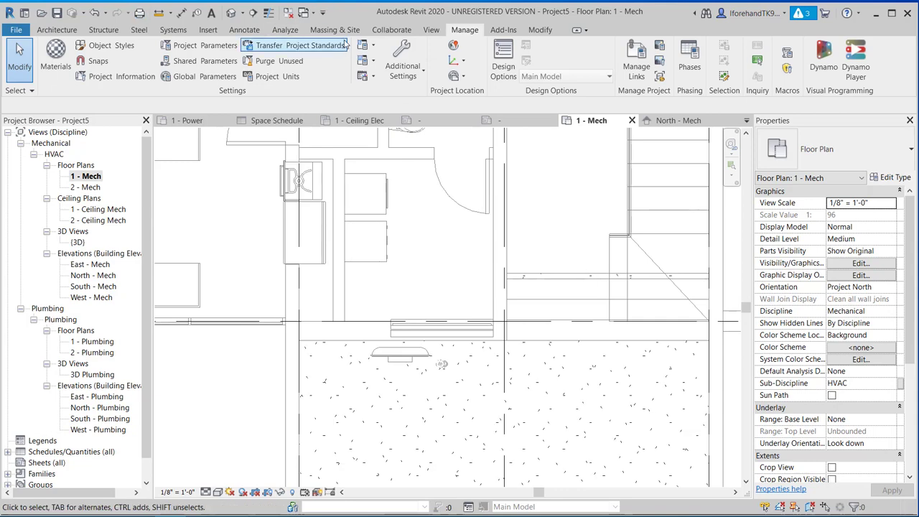
click(174, 29)
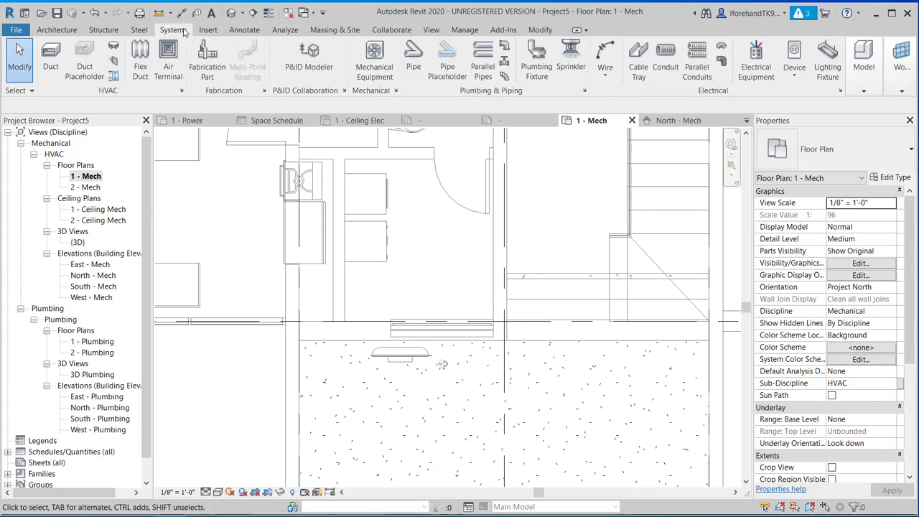
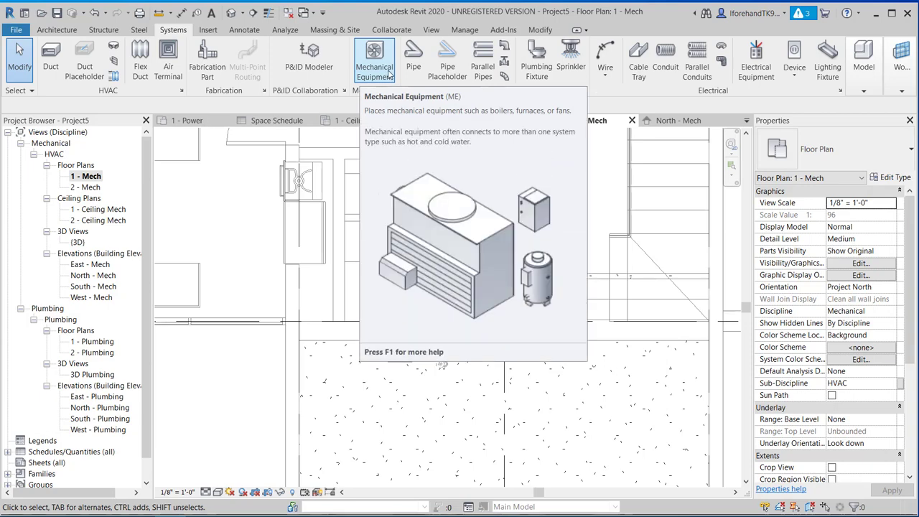
click(374, 61)
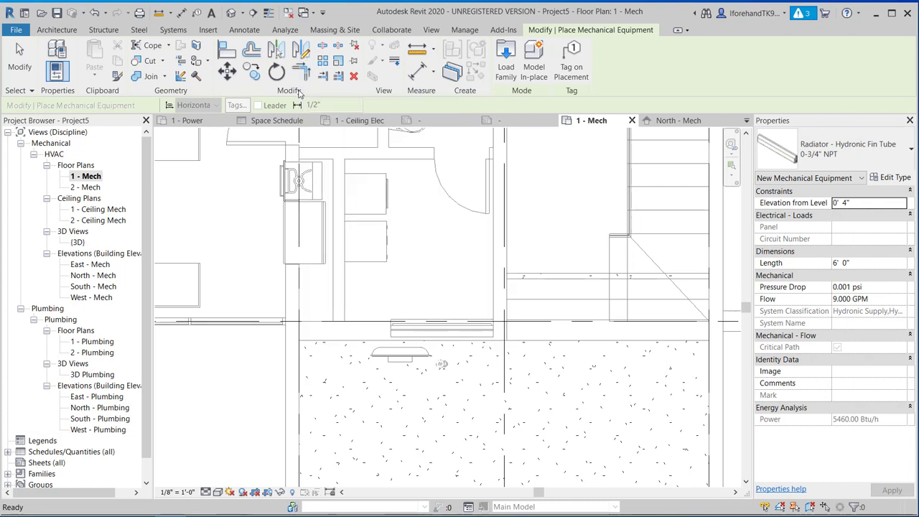
click(856, 153)
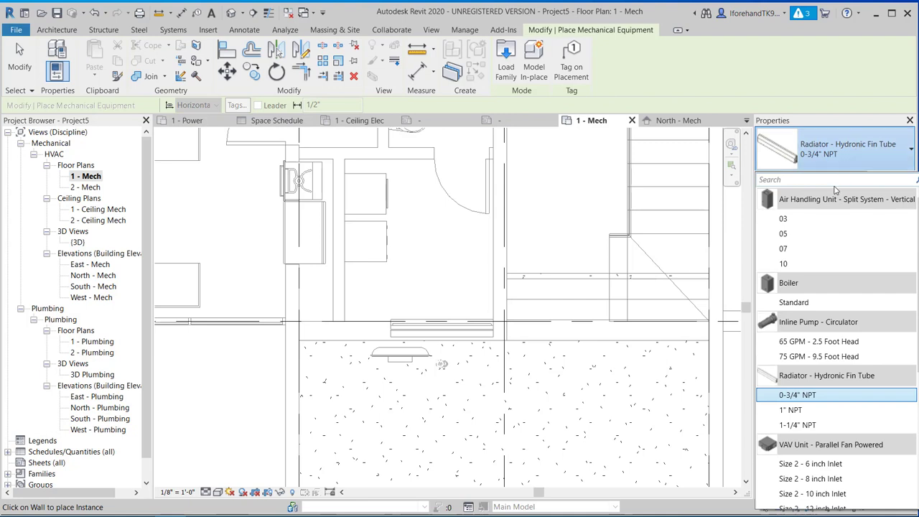
mouse_move(842, 202)
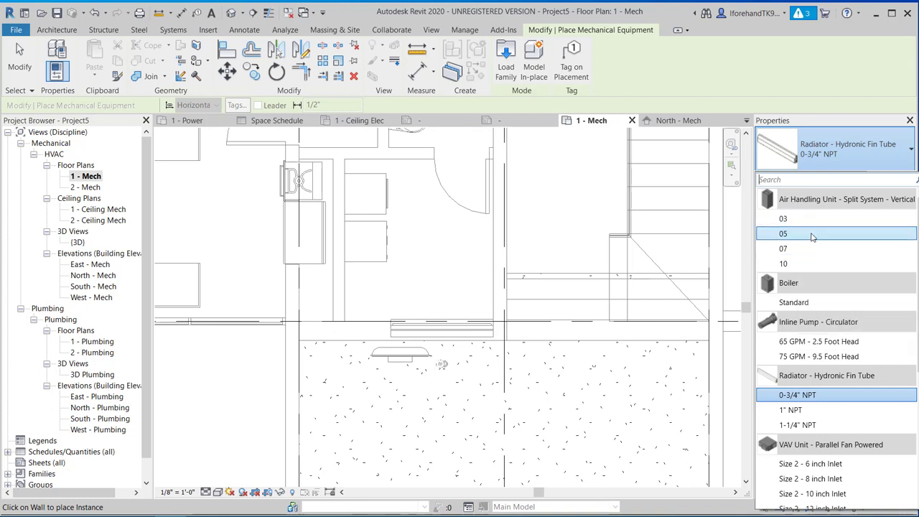
mouse_move(814, 242)
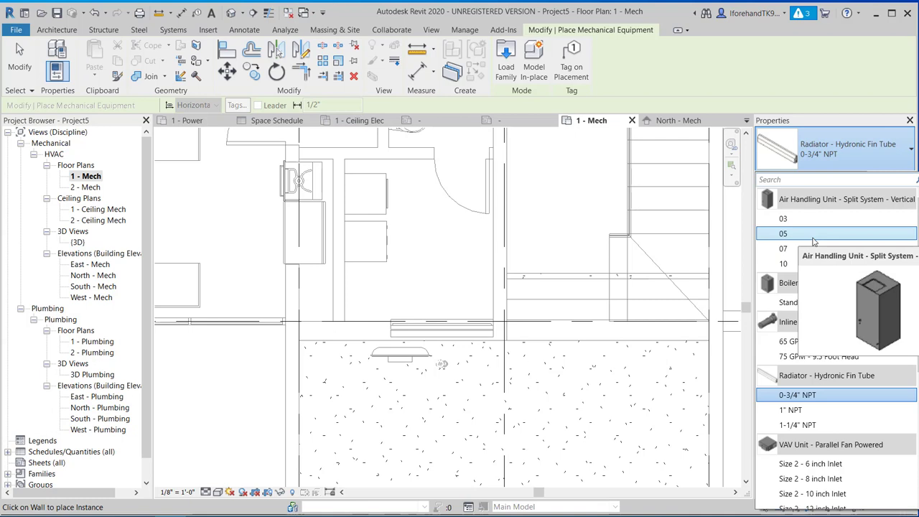
click(793, 219)
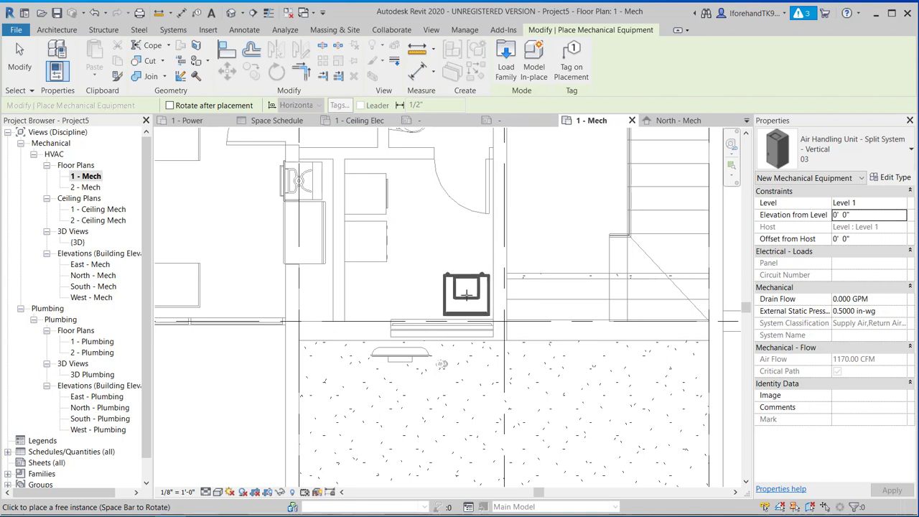
click(466, 295)
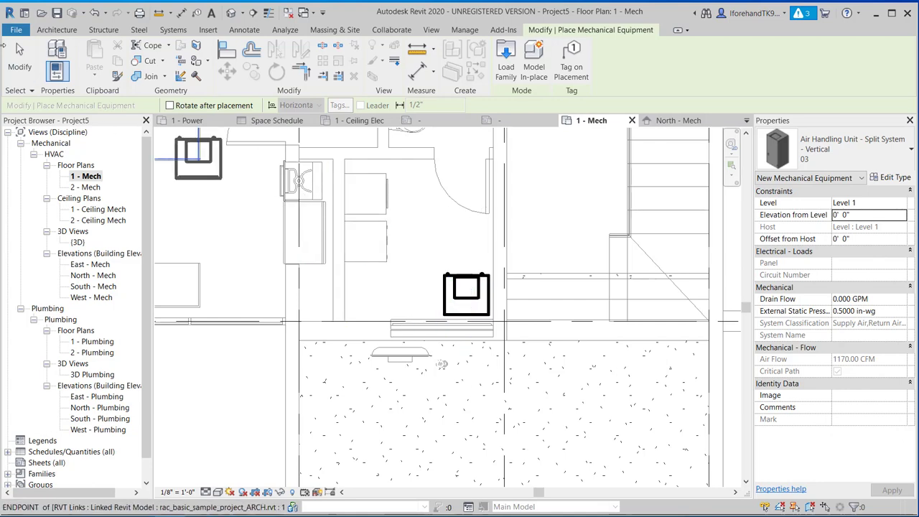
click(19, 58)
Step: Move the air handling unit away from the room's corner toward the middle of the laundry room
scroll(459, 294, up, 2)
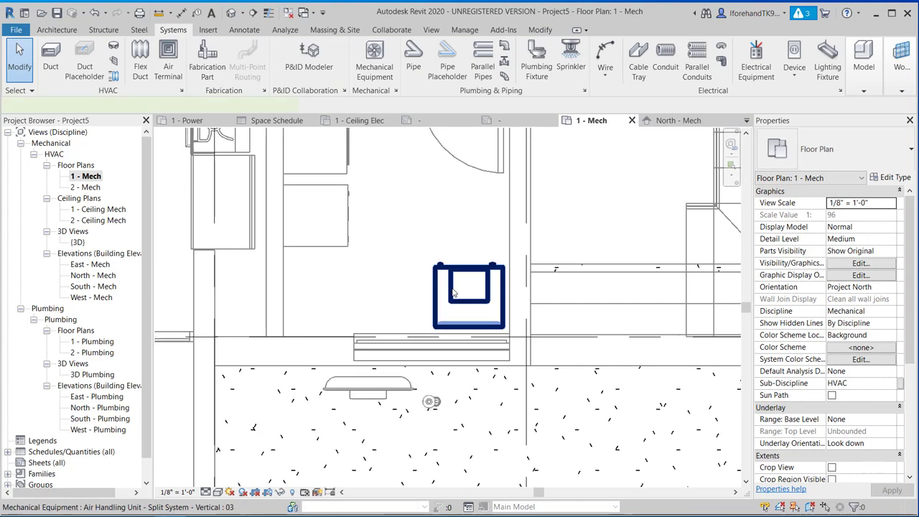
click(453, 293)
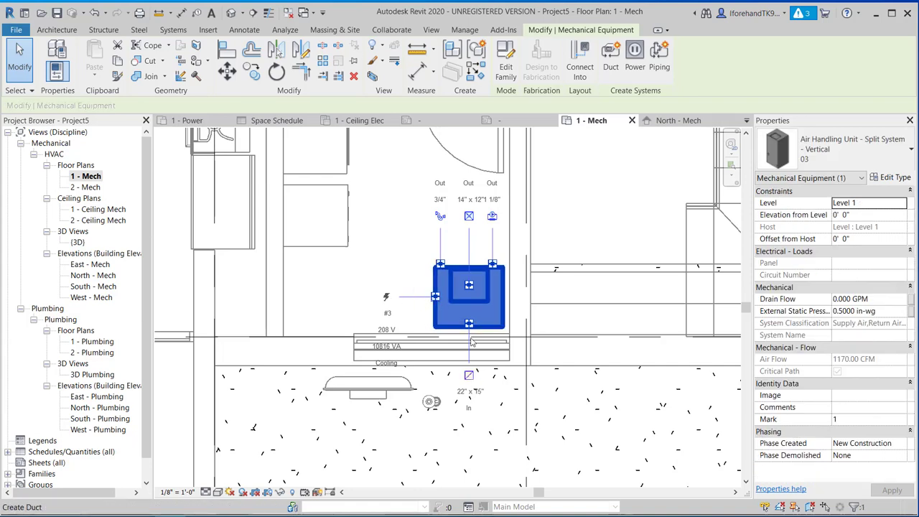
drag(470, 296, 439, 265)
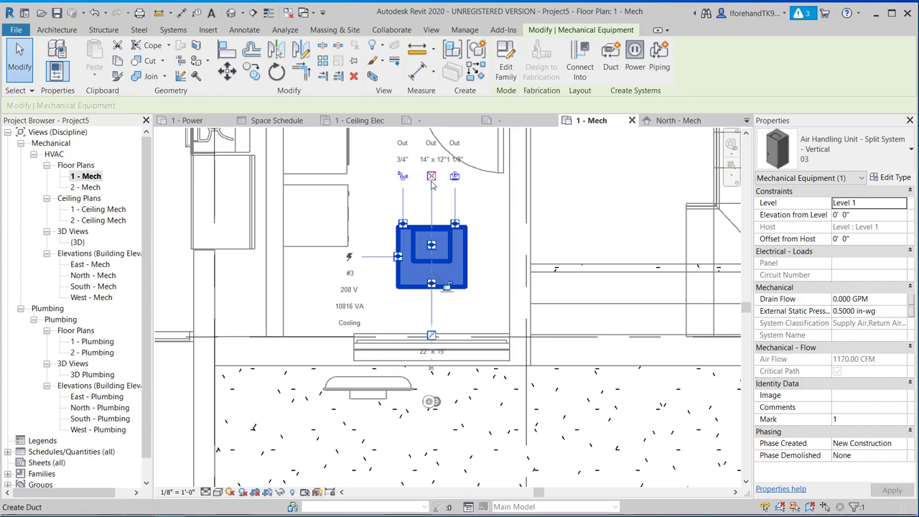
scroll(442, 244, down, 1)
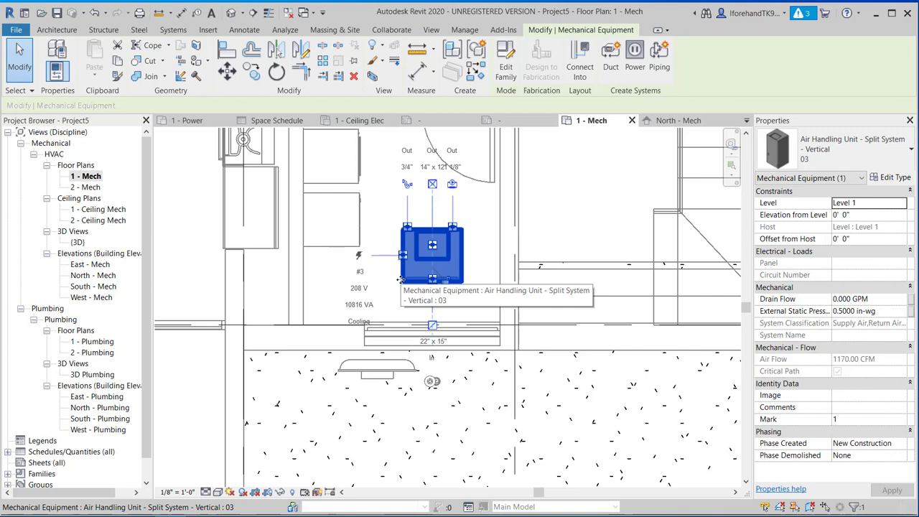
middle_drag(410, 242, 495, 318)
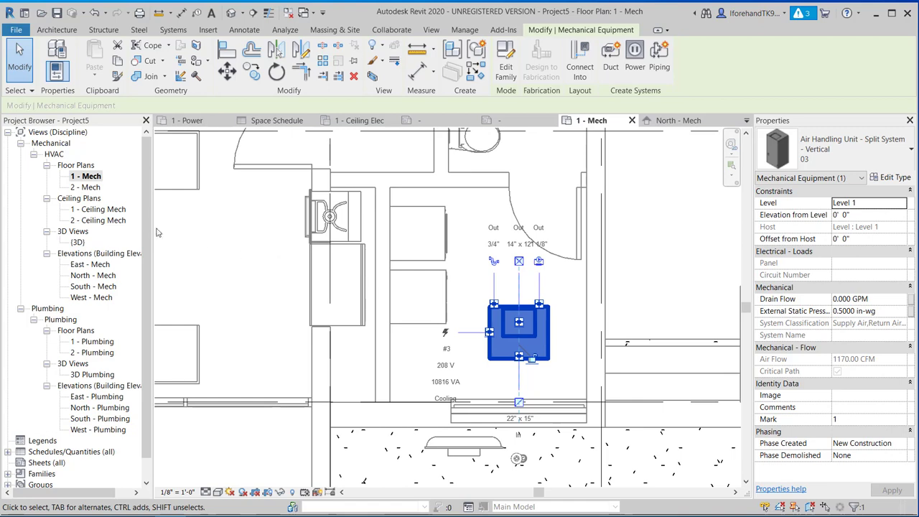
Step: Open the 1 - Ceiling Mech ceiling plan showing the linked building's ground floor rooms
double_click(95, 210)
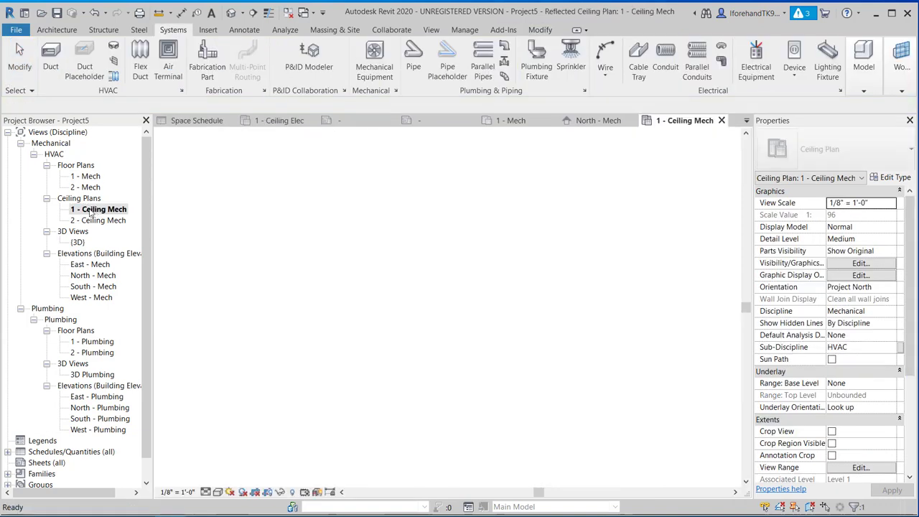
scroll(348, 257, down, 3)
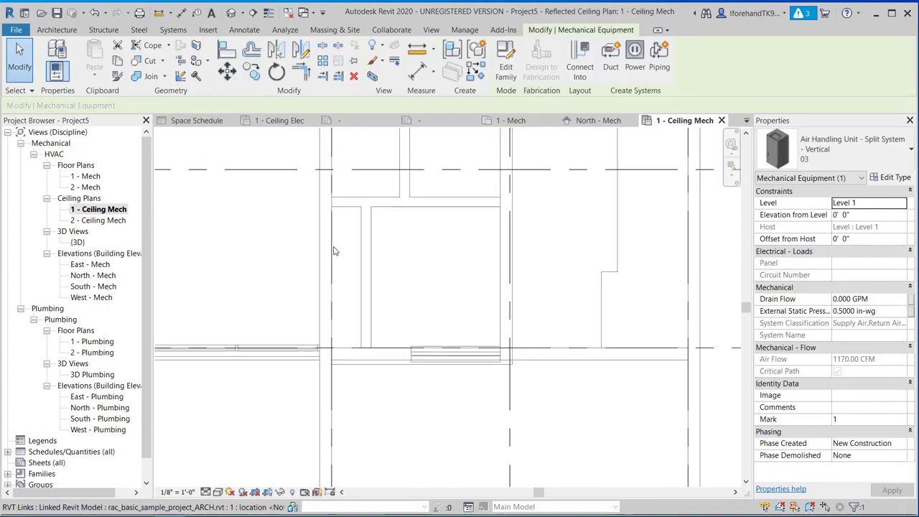
middle_drag(352, 268, 638, 267)
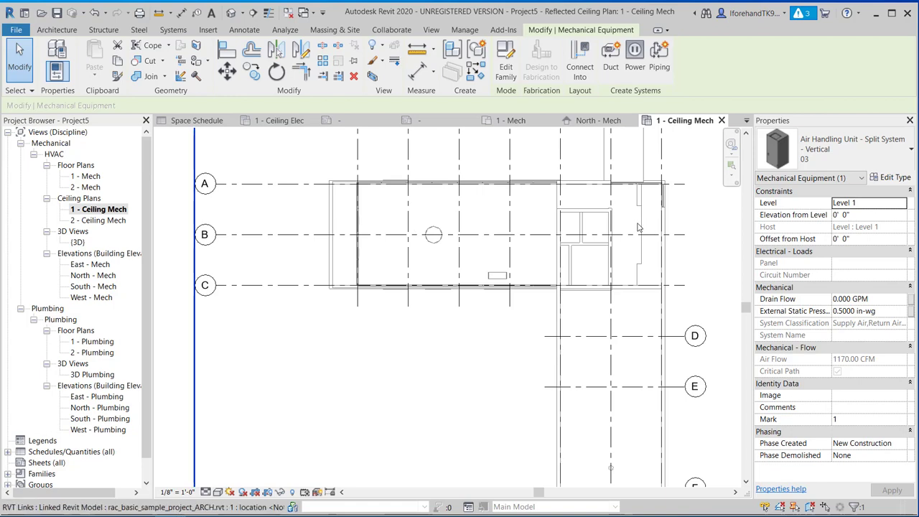
Step: Change the selected equipment's type to VAV Unit - Parallel Fan Powered, Size 2 - 8 inch Inlet
click(827, 140)
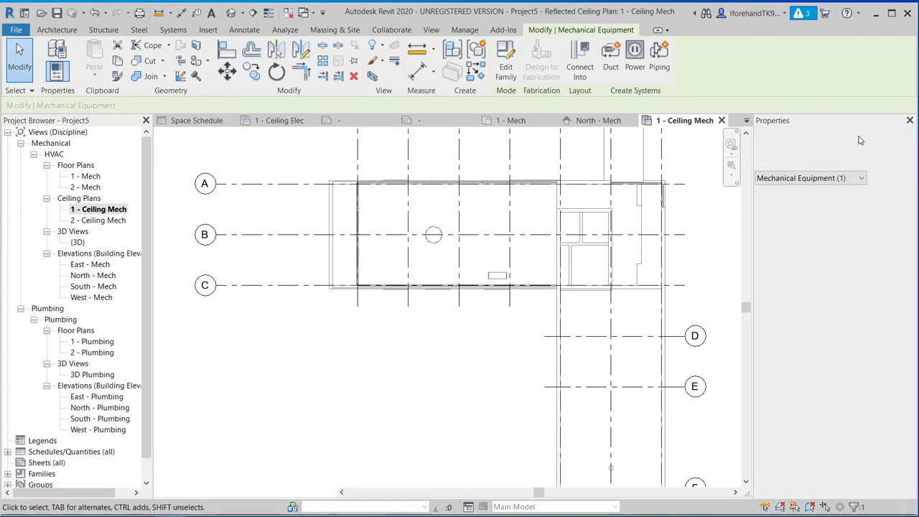
scroll(849, 250, down, 5)
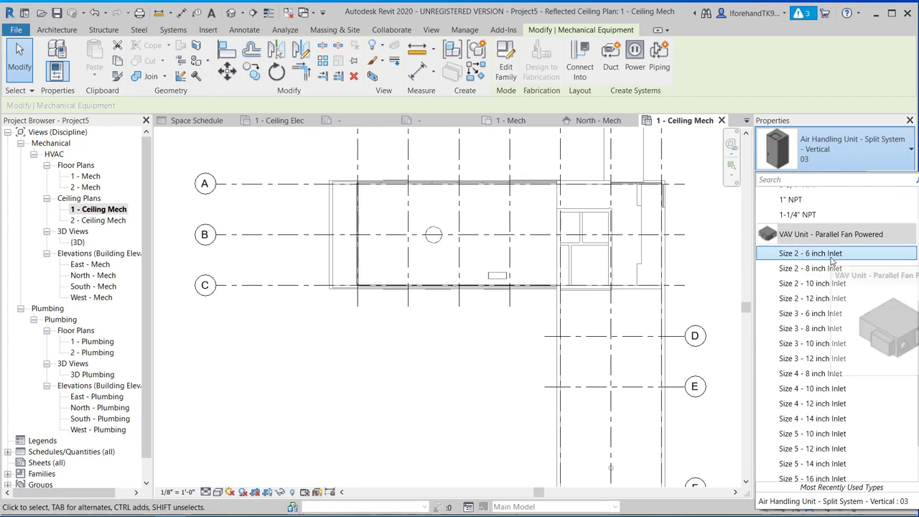
click(831, 257)
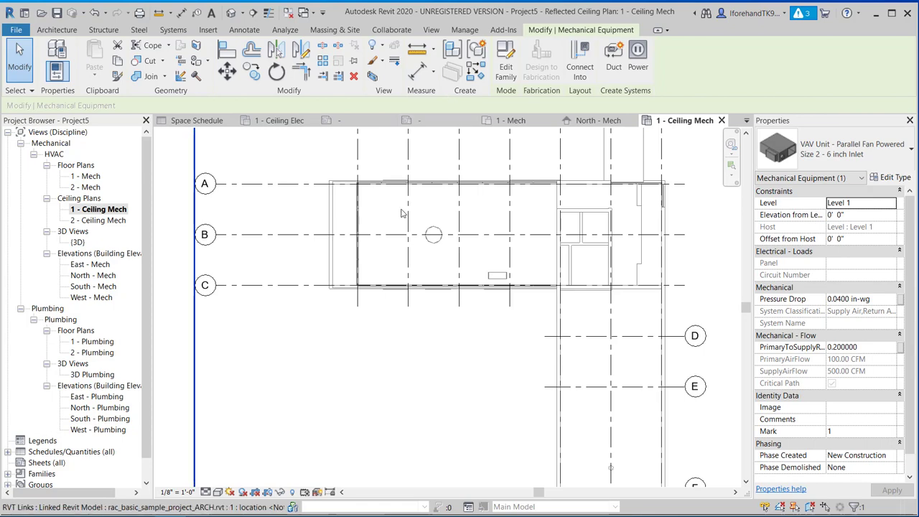
scroll(373, 222, down, 4)
middle_drag(374, 222, 419, 223)
scroll(420, 222, up, 8)
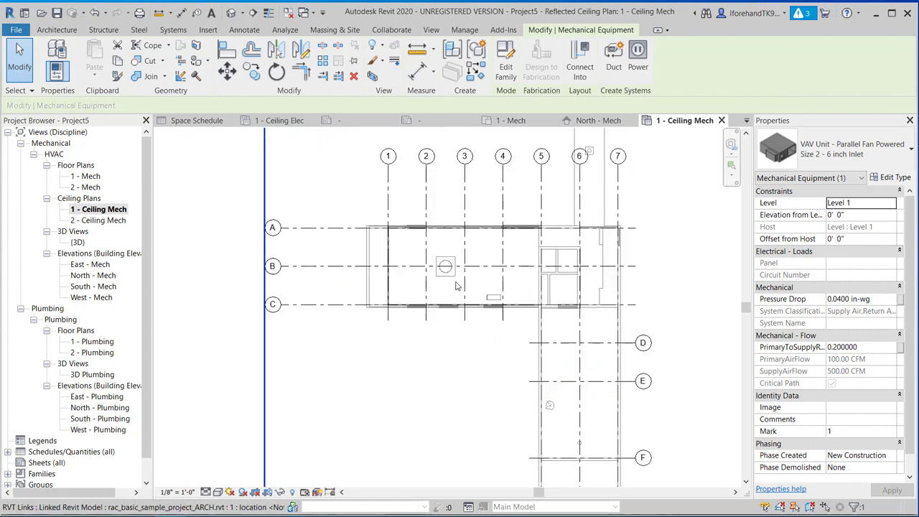
click(827, 154)
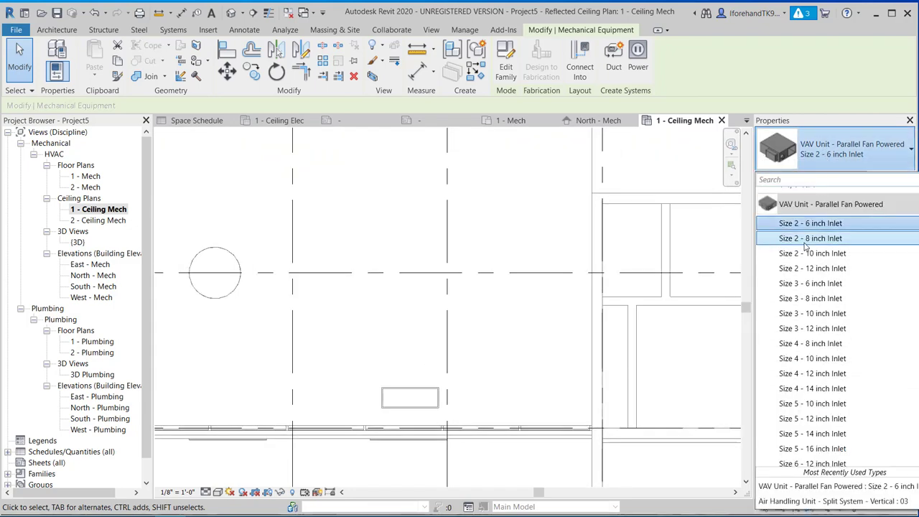
click(810, 237)
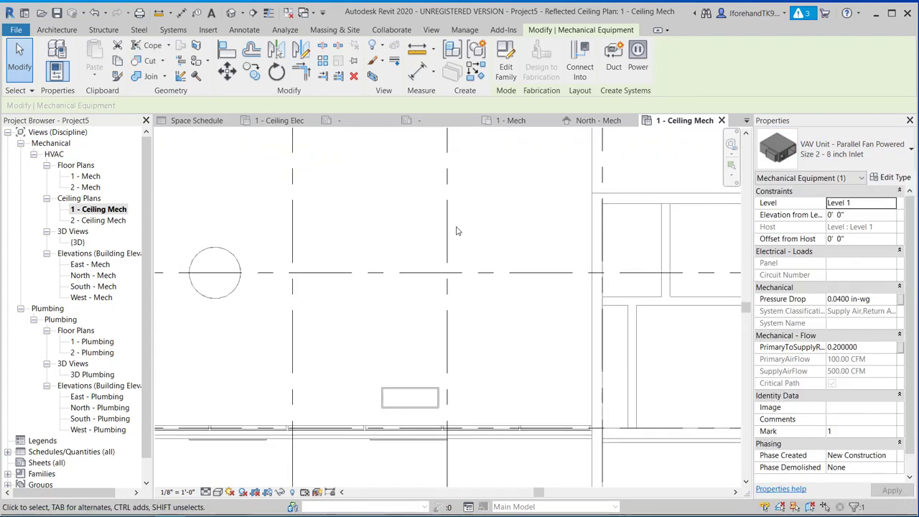
Step: Check the Level 2 and ceiling heights in the South - Mech elevation, and return to the 1 - Ceiling Mech plan
scroll(455, 228, down, 3)
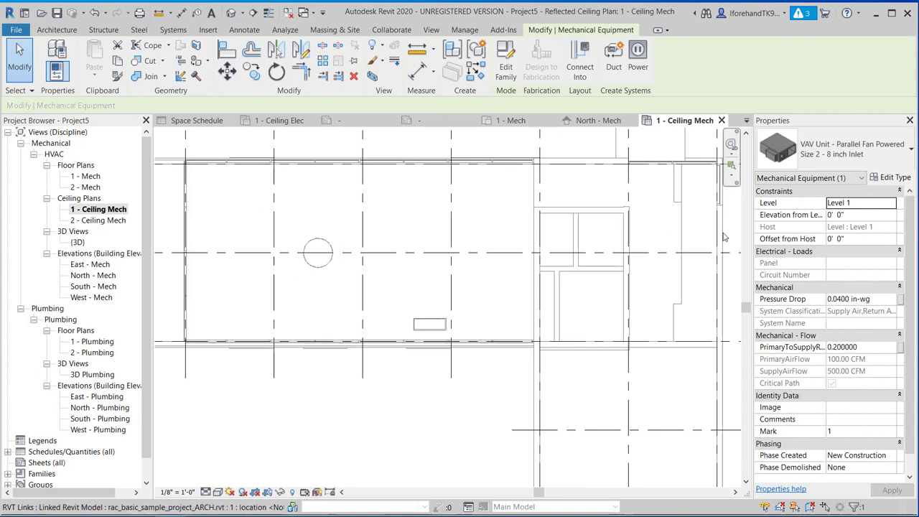
click(861, 214)
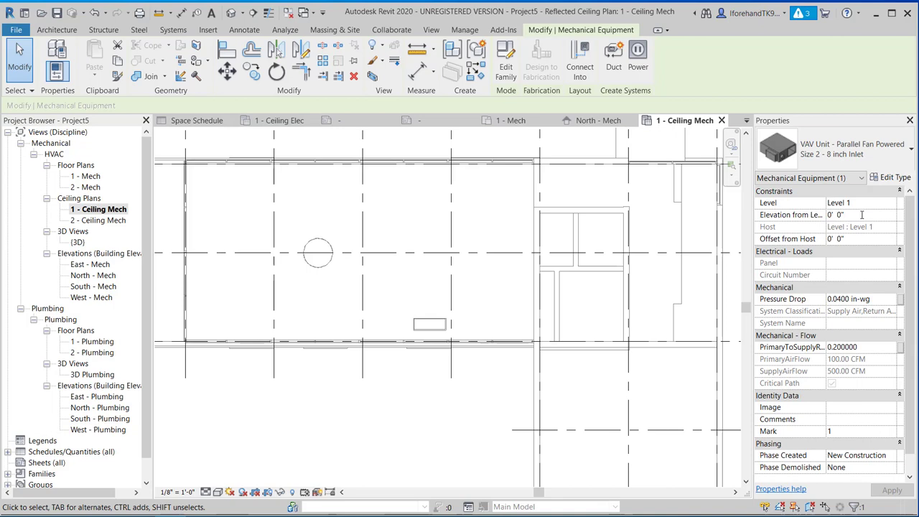
click(864, 239)
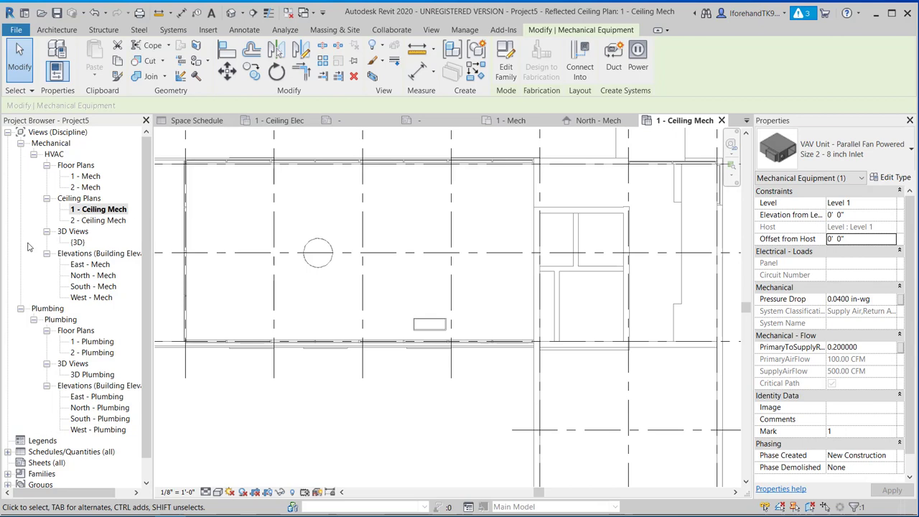
double_click(100, 266)
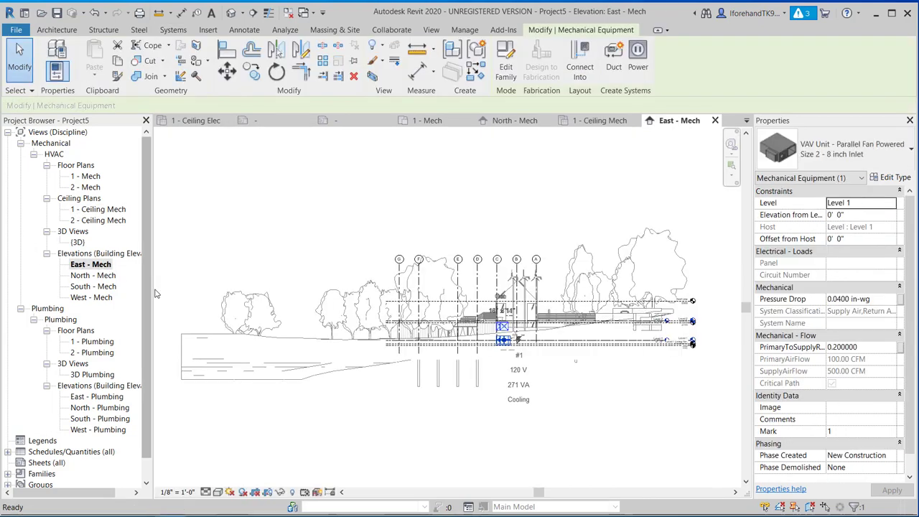
double_click(90, 285)
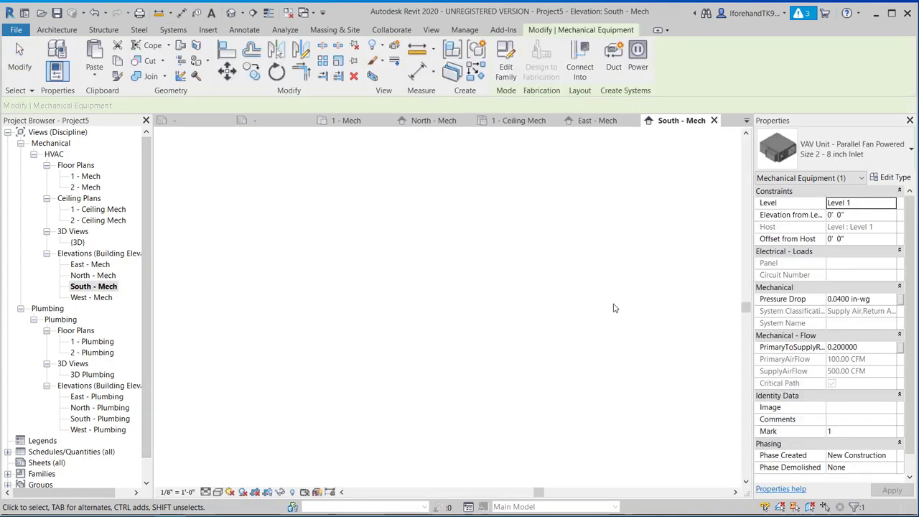
scroll(680, 347, up, 6)
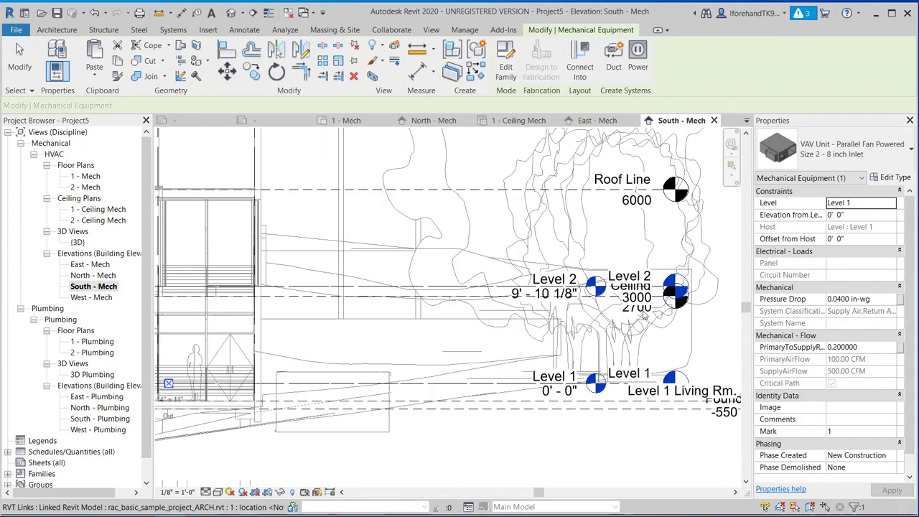
scroll(422, 310, down, 1)
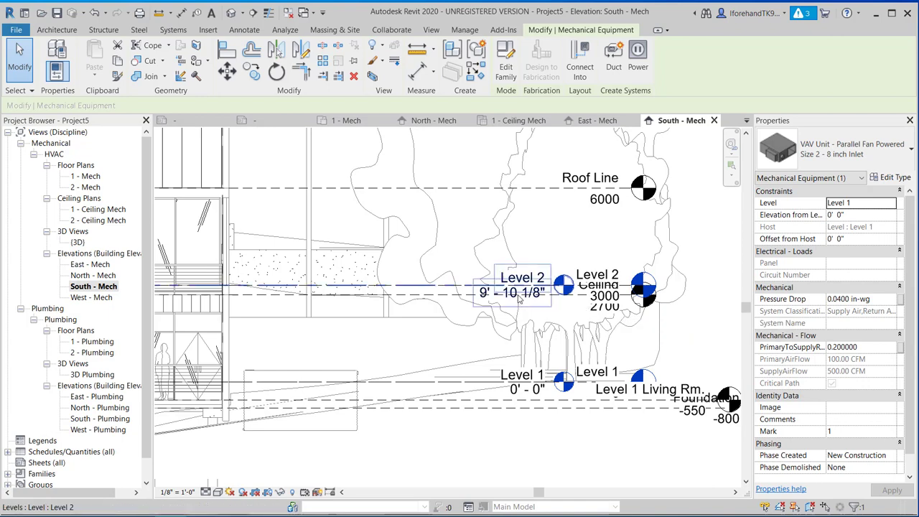
double_click(99, 209)
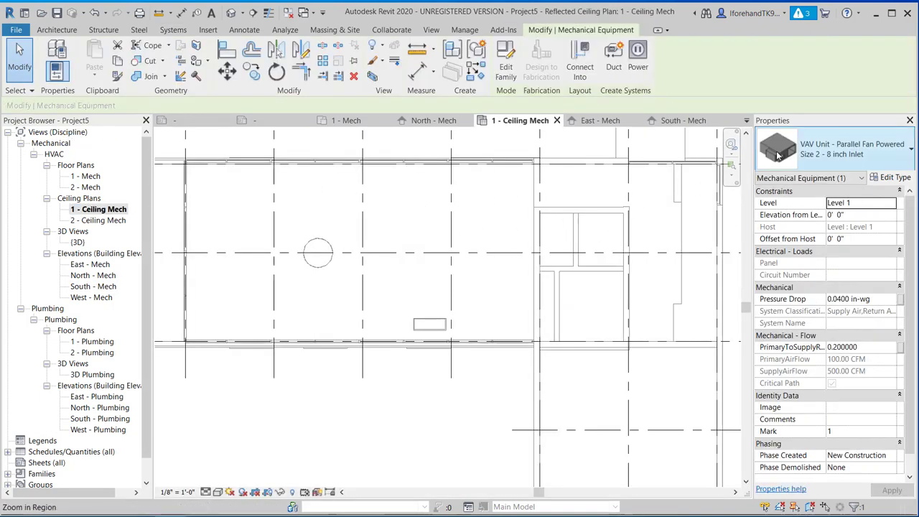
Step: Keep the Size 2 - 8 inch Inlet type for the selected VAV unit and set its offset from host to 9' 10"
click(812, 157)
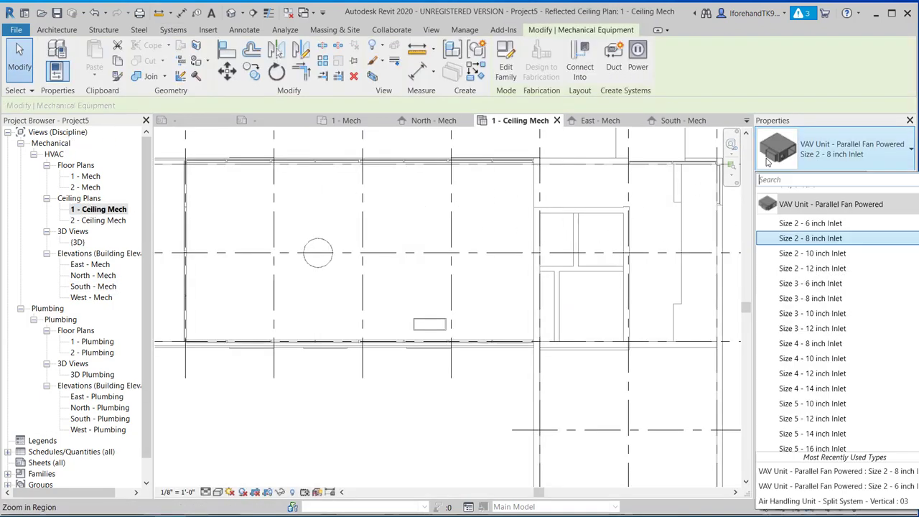
click(821, 241)
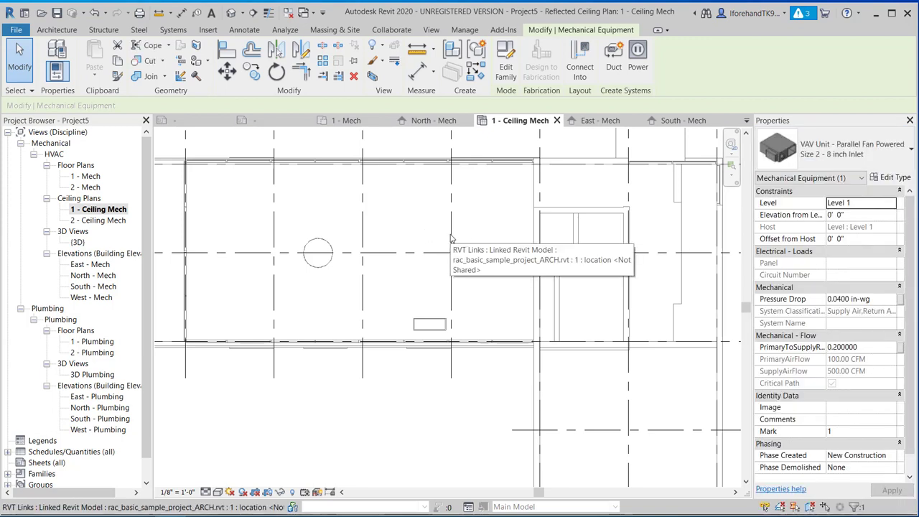
click(849, 239)
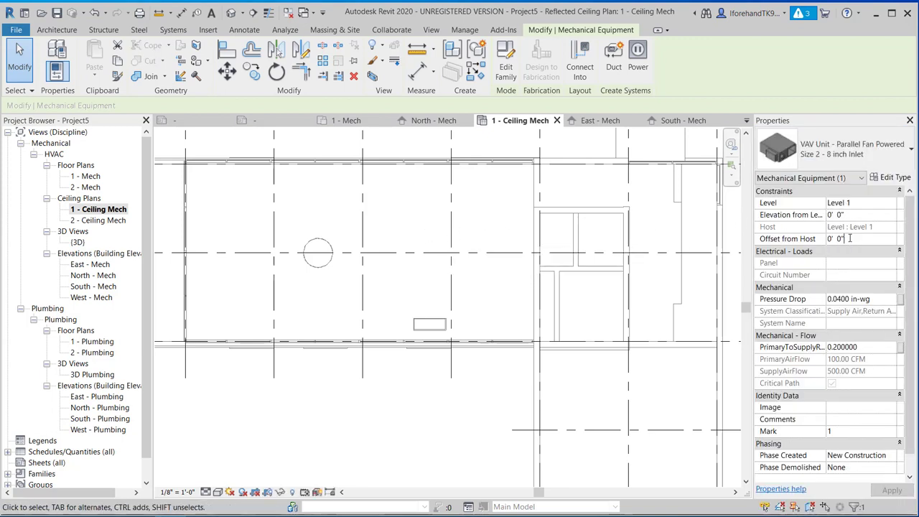
text(9')
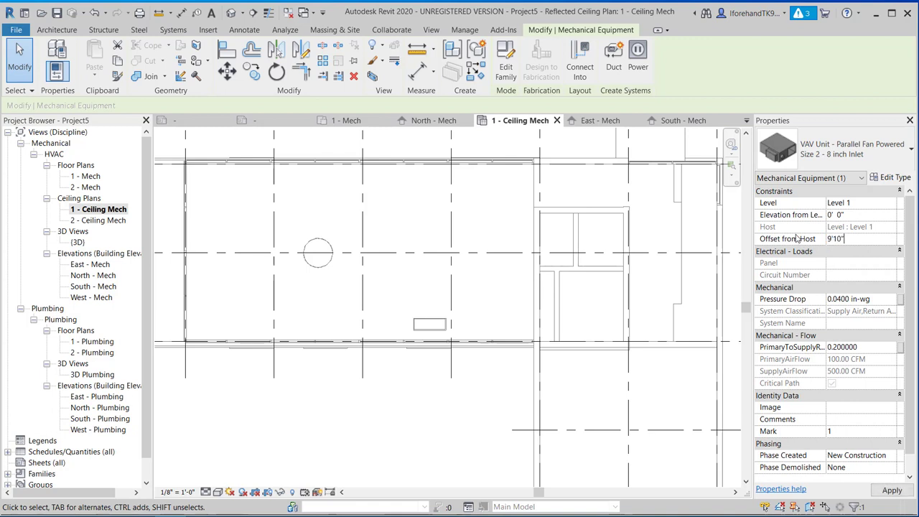
key(Return)
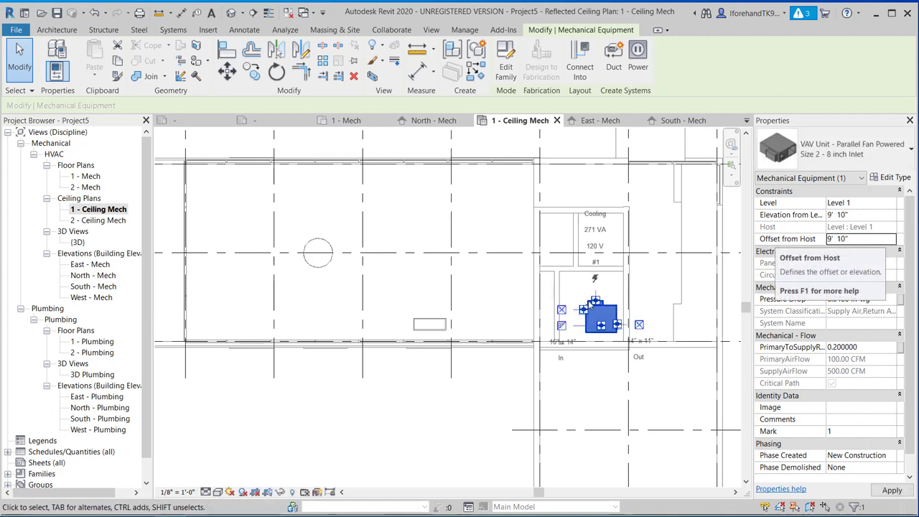
Step: Move the VAV unit into the west end of the large room and rotate it 180 degrees
drag(604, 308, 246, 209)
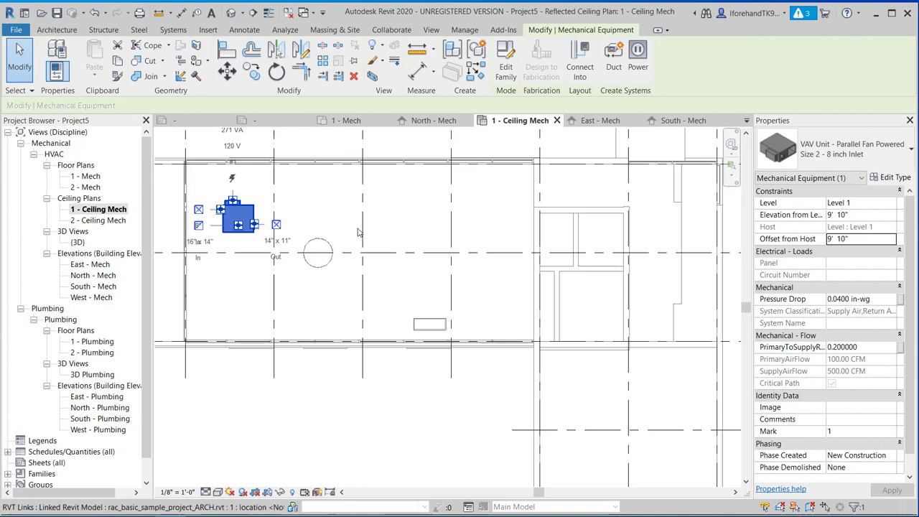
key(space)
key(space)
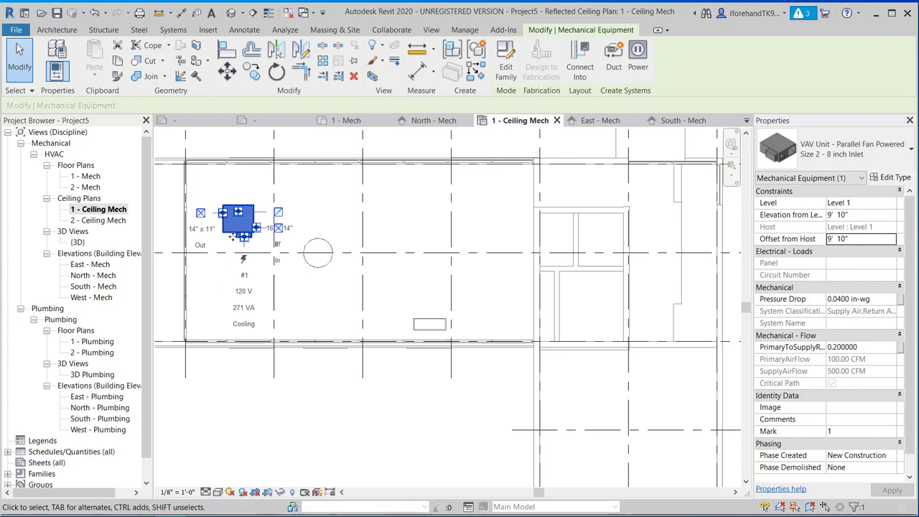
scroll(237, 237, up, 4)
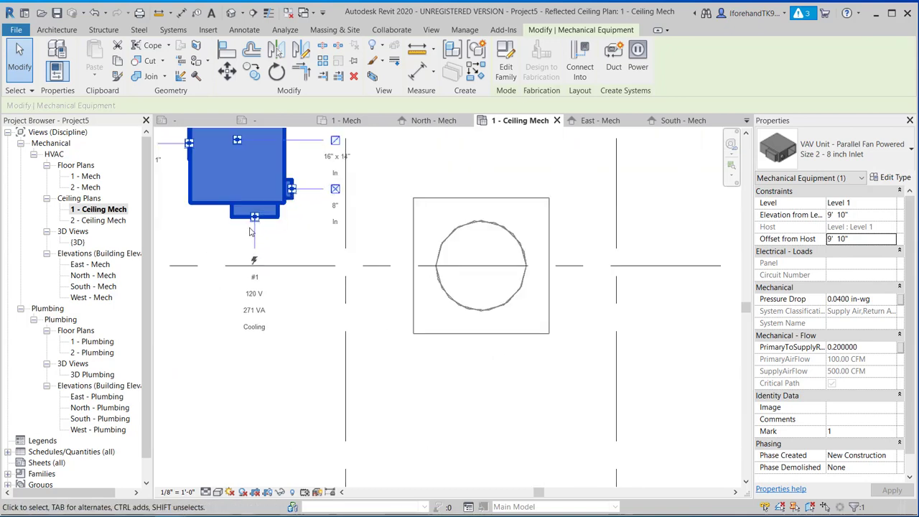
scroll(250, 231, down, 2)
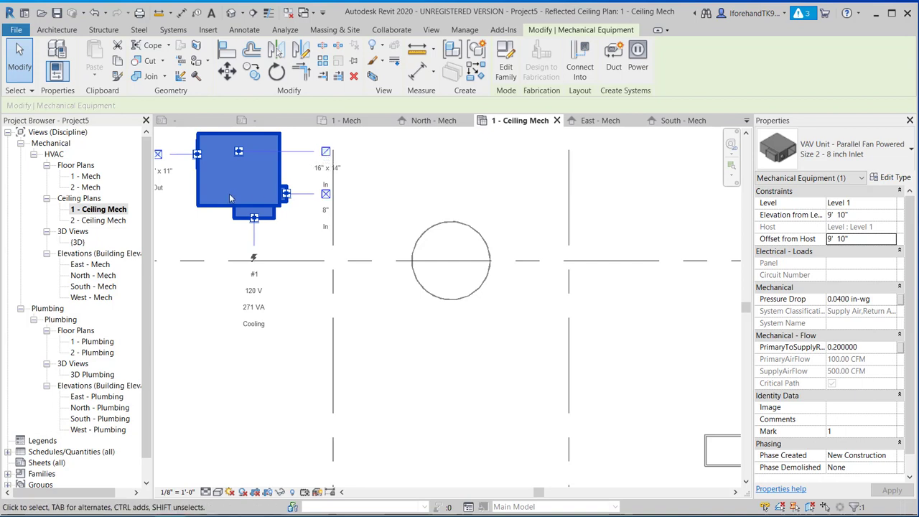
scroll(229, 195, down, 1)
middle_drag(219, 221, 316, 240)
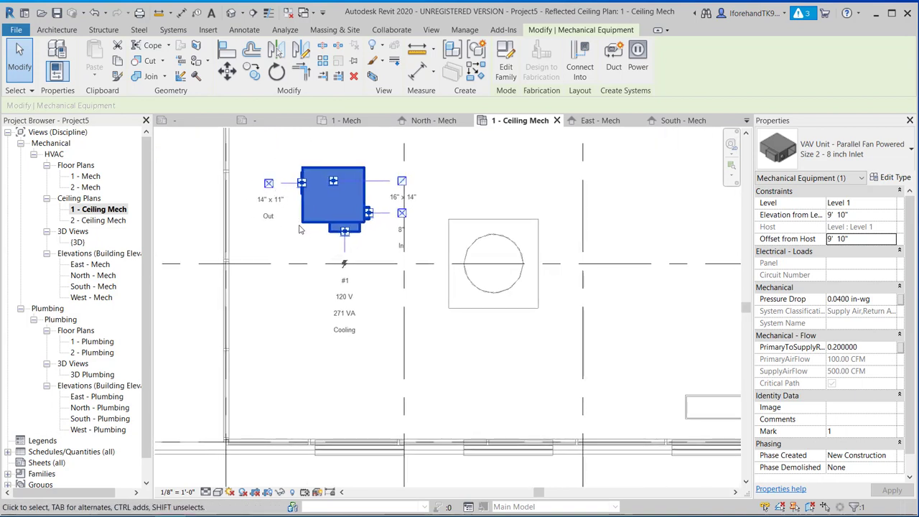
scroll(309, 228, down, 1)
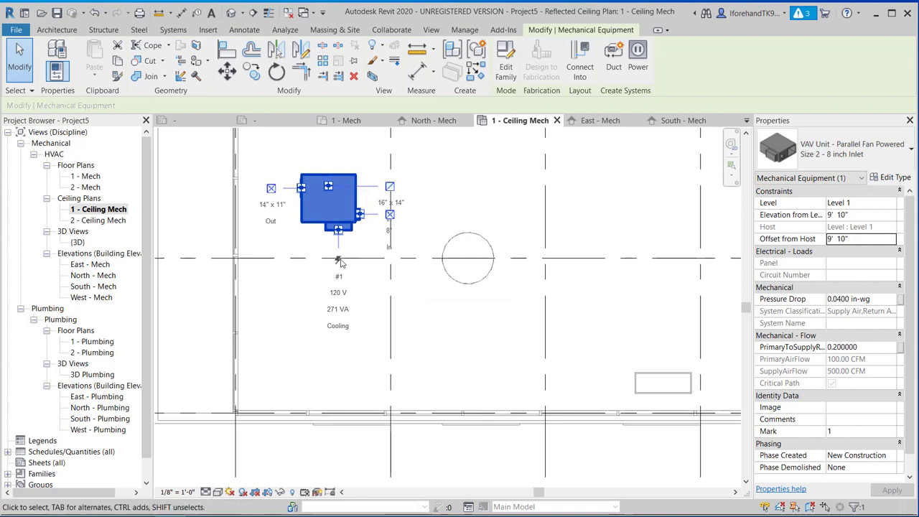
middle_drag(482, 331, 376, 327)
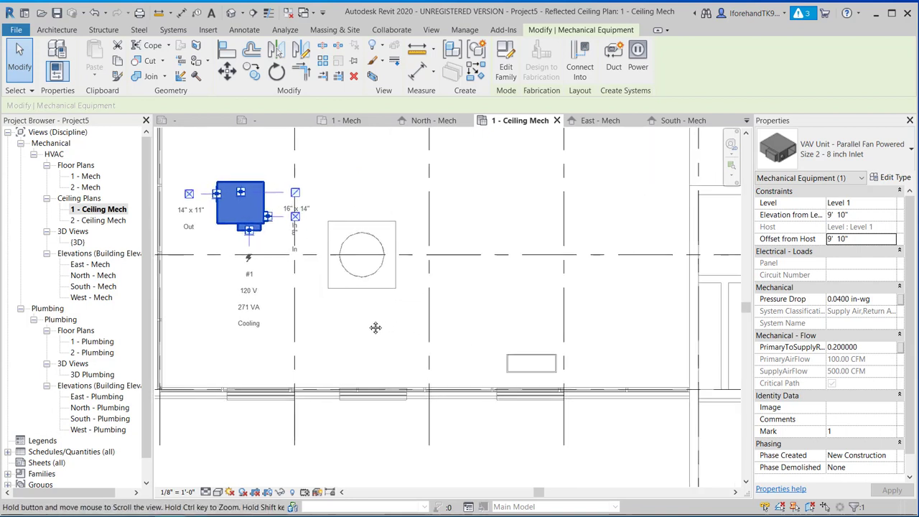
Step: Place a second, similar VAV unit near the north wall of the room east of the small rooms
scroll(544, 285, down, 2)
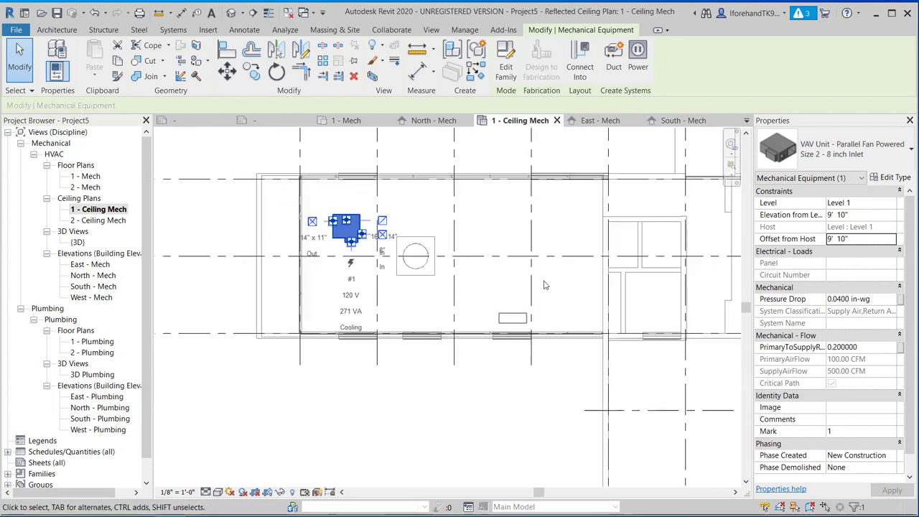
middle_drag(545, 285, 443, 262)
scroll(443, 263, down, 1)
right_click(308, 239)
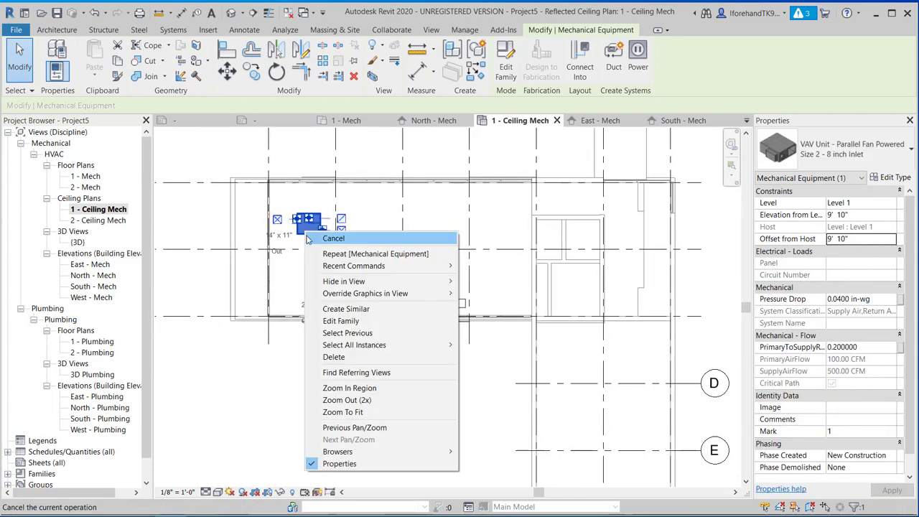
click(346, 310)
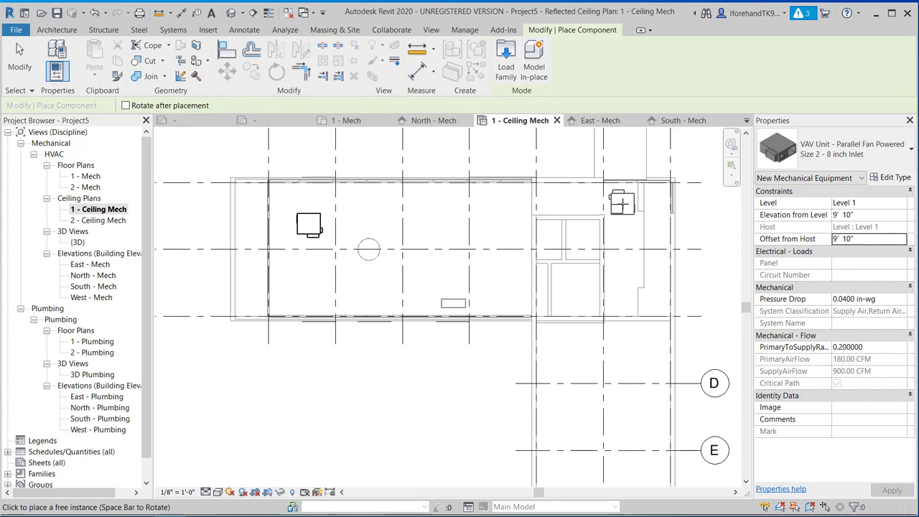
click(622, 204)
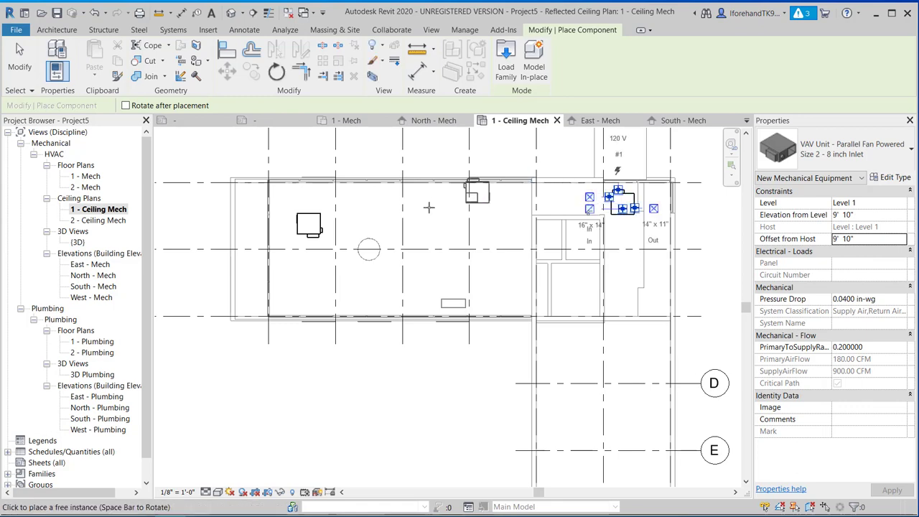
key(Escape)
key(Escape)
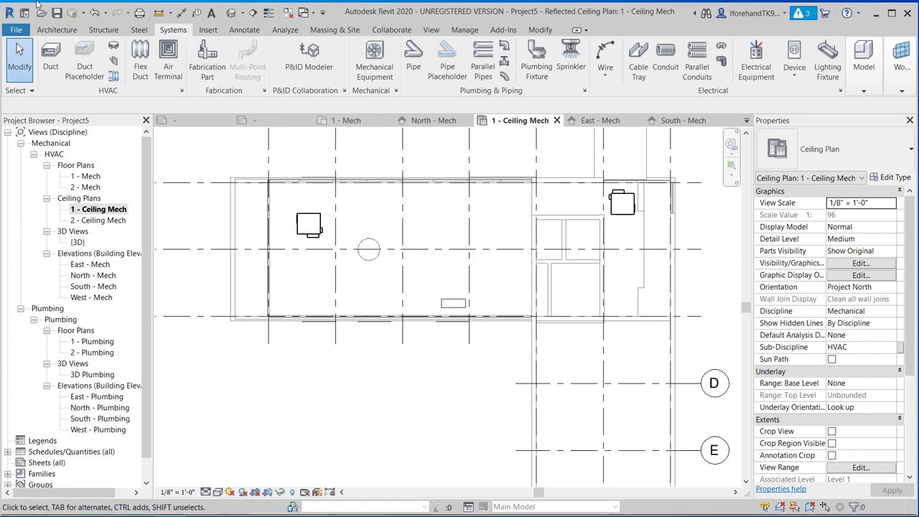
Step: Start an air terminal of type Supply Diffuser 24 x 24 Face 12 x 12 Connection with its offset from host set to 9' 10"
click(162, 75)
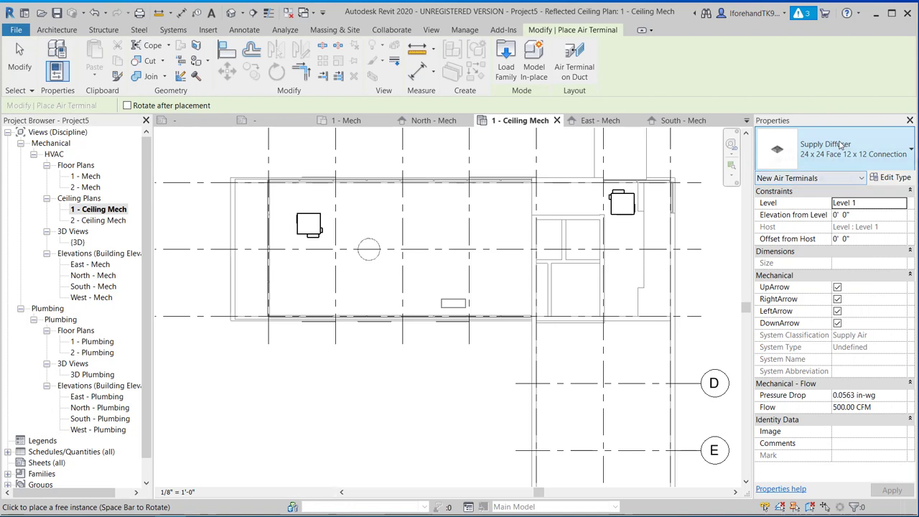
click(841, 147)
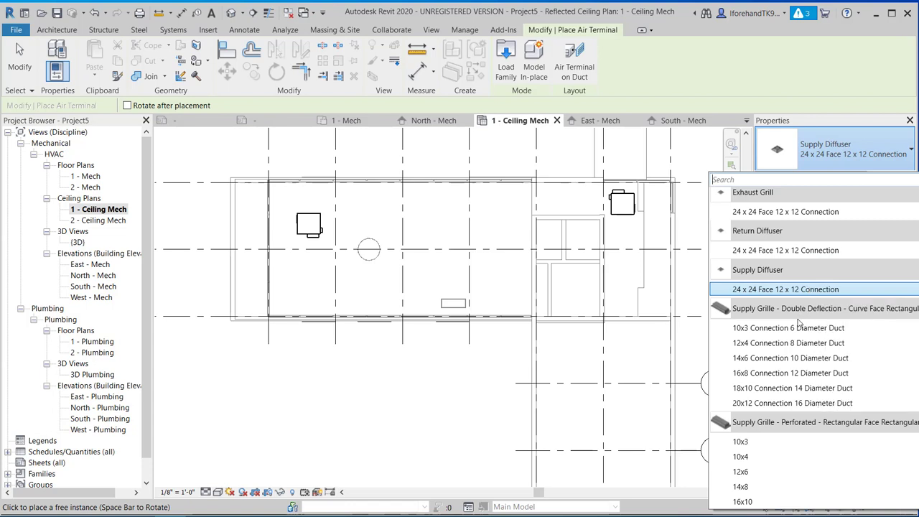
click(757, 297)
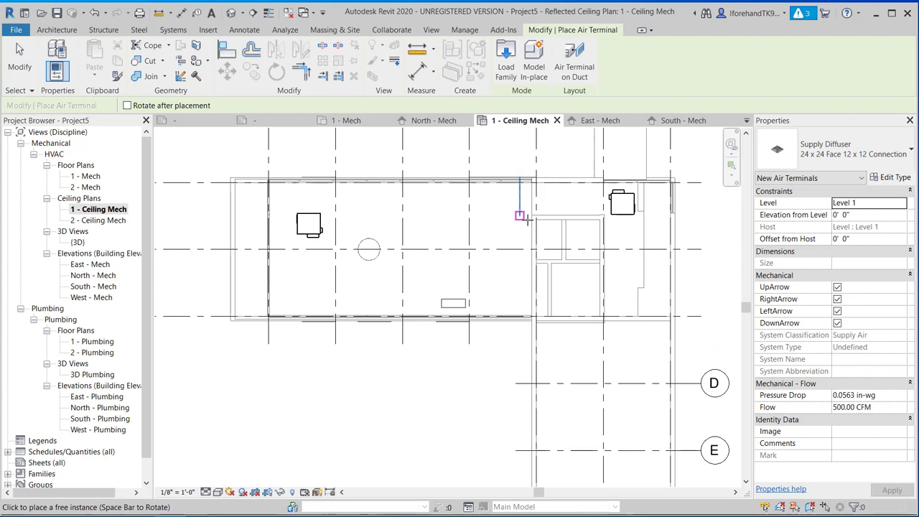
click(871, 239)
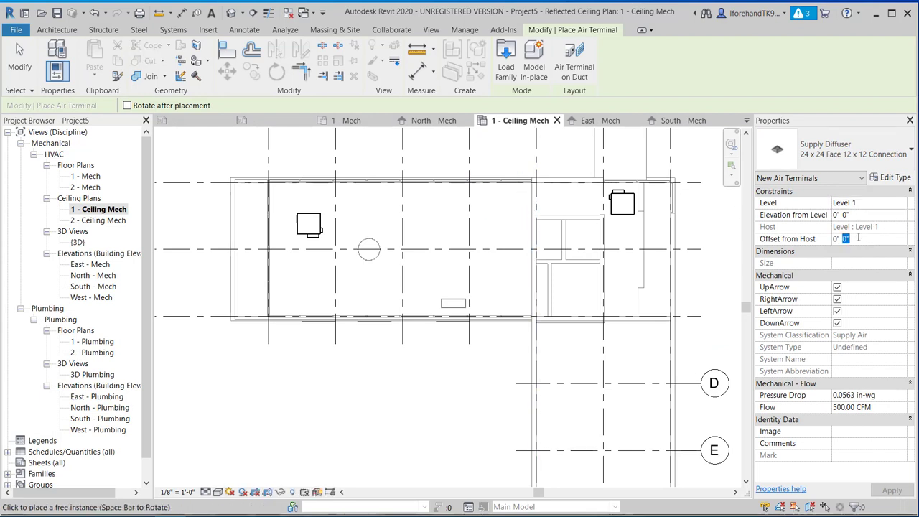
text(9)
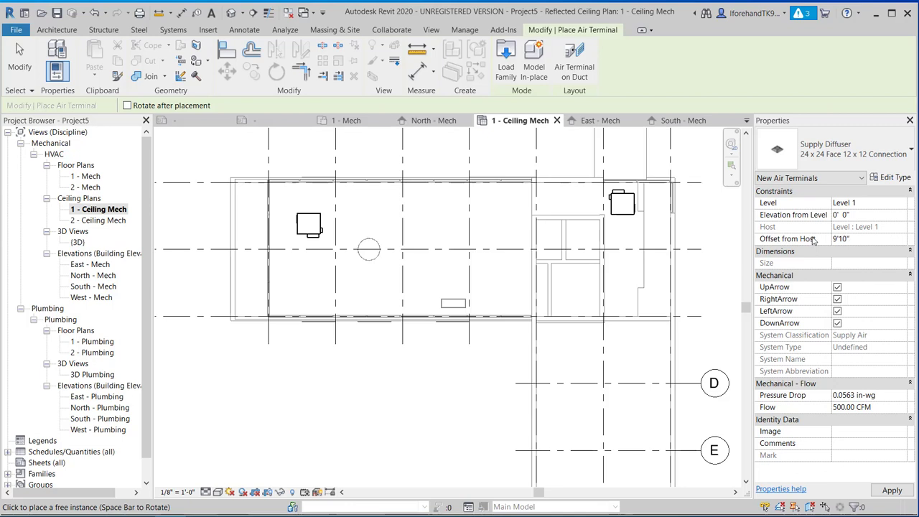
text(' 10")
key(Return)
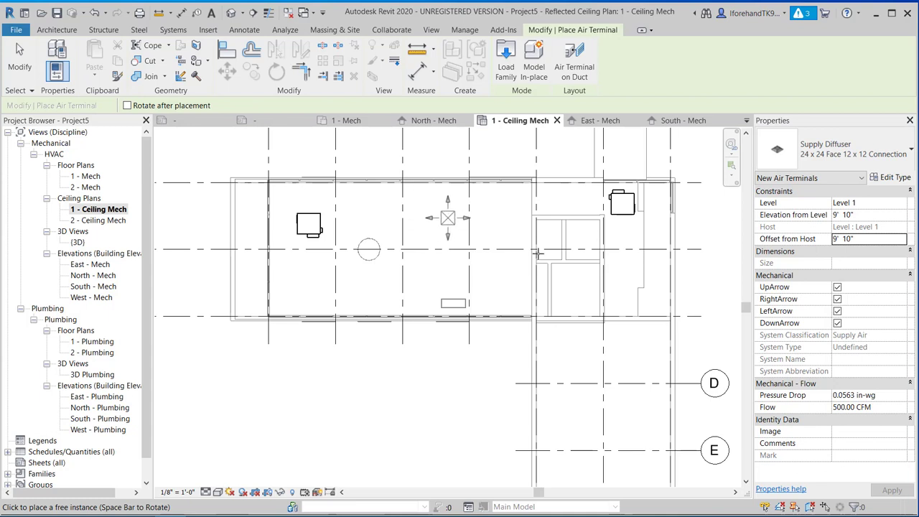
Step: Turn off the UpArrow airflow direction for the new supply diffuser
click(837, 287)
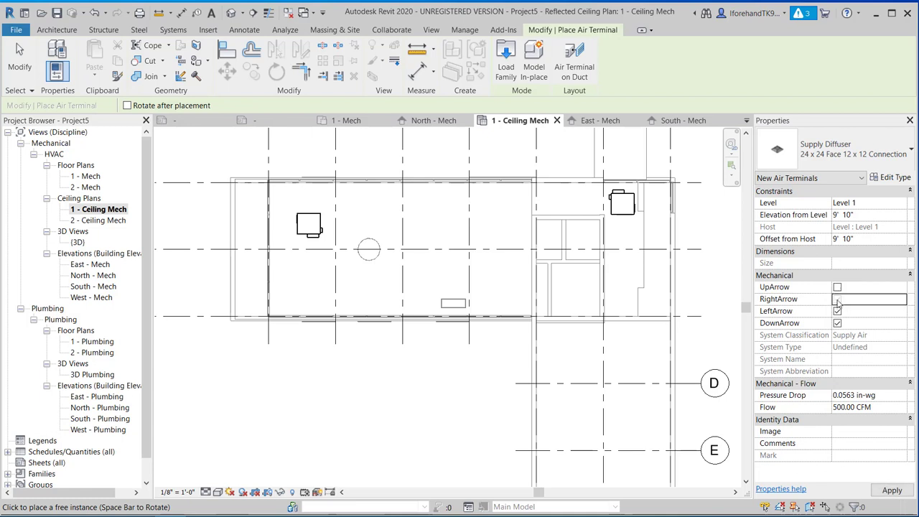
Step: Turn off the diffuser's remaining airflow arrows and place three 24 x 24 supply diffusers in the large room between grids 1 and 5
click(837, 323)
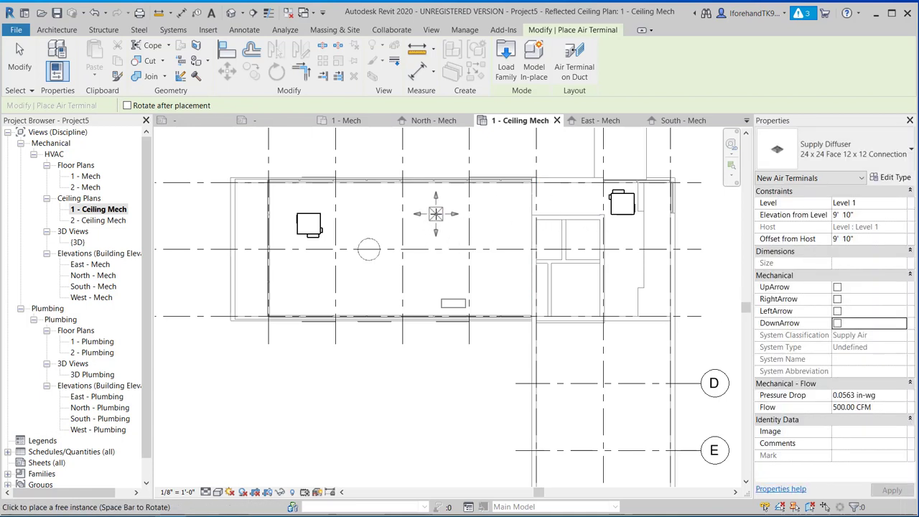
click(426, 222)
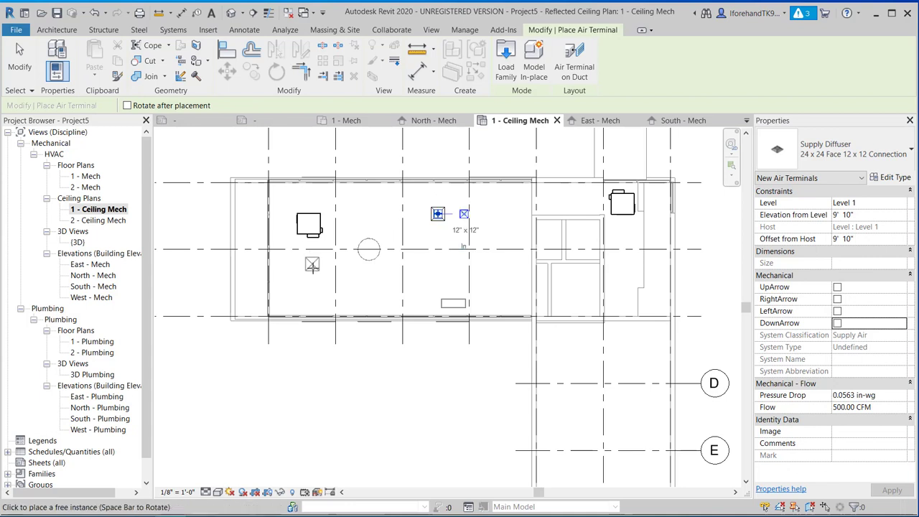
click(300, 290)
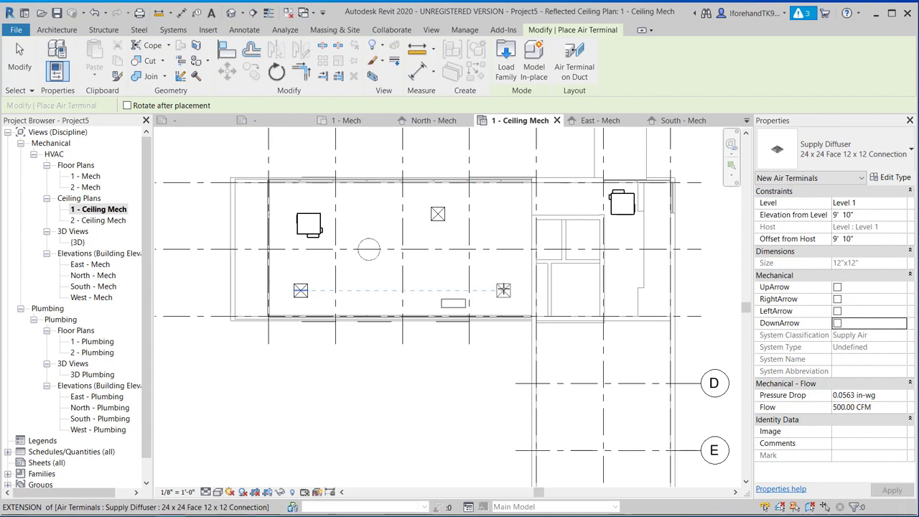
click(503, 290)
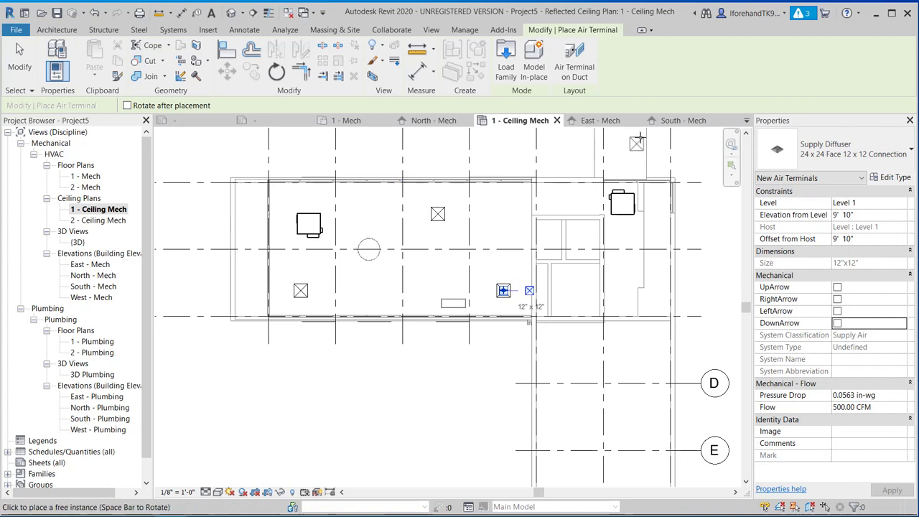
Step: Place two more 24 x 24 supply diffusers, one between grids 5 and 6 near grid A and one between grids 6 and 7 near grid C
click(838, 148)
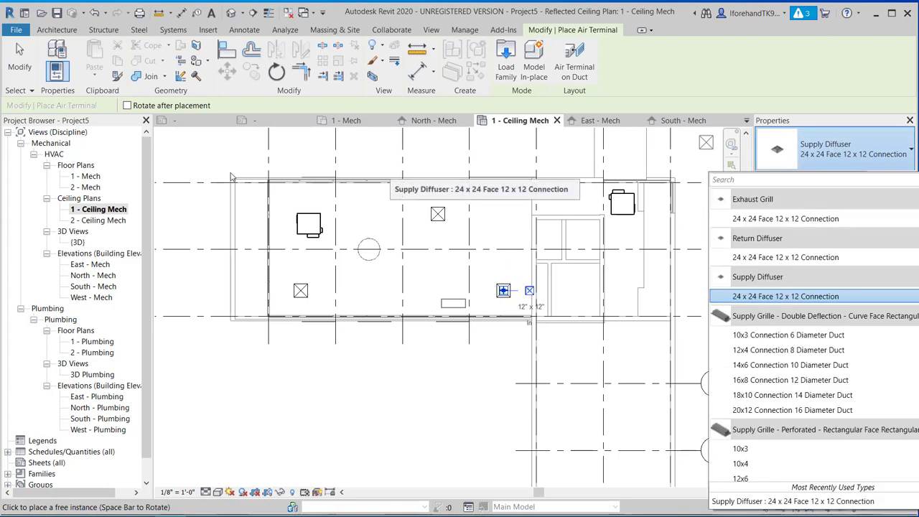
click(817, 155)
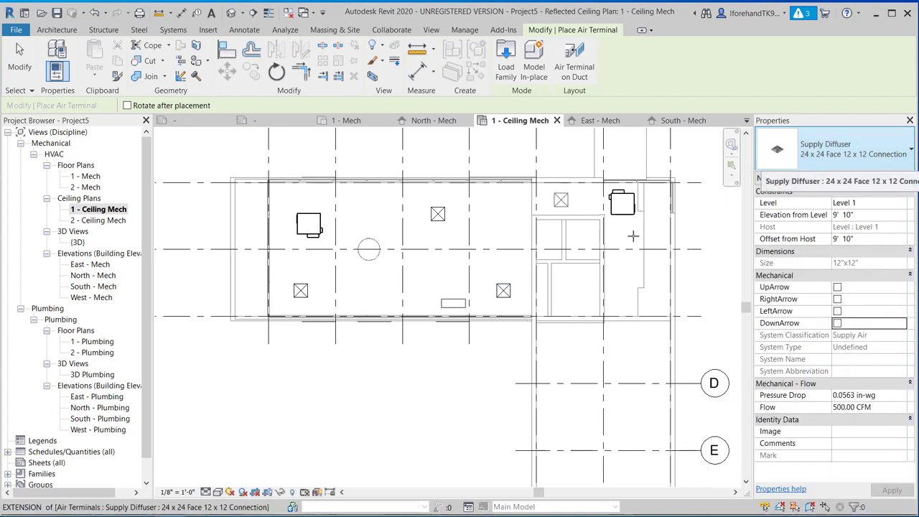
click(560, 199)
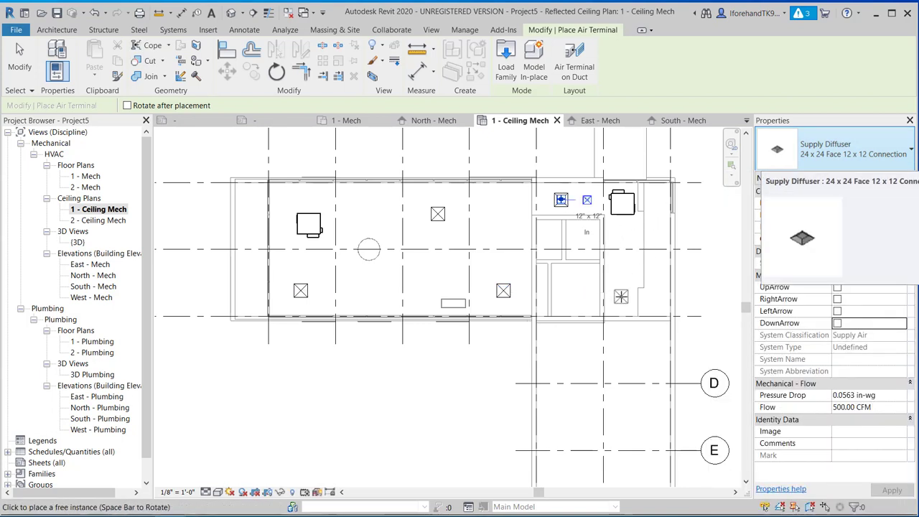
click(622, 291)
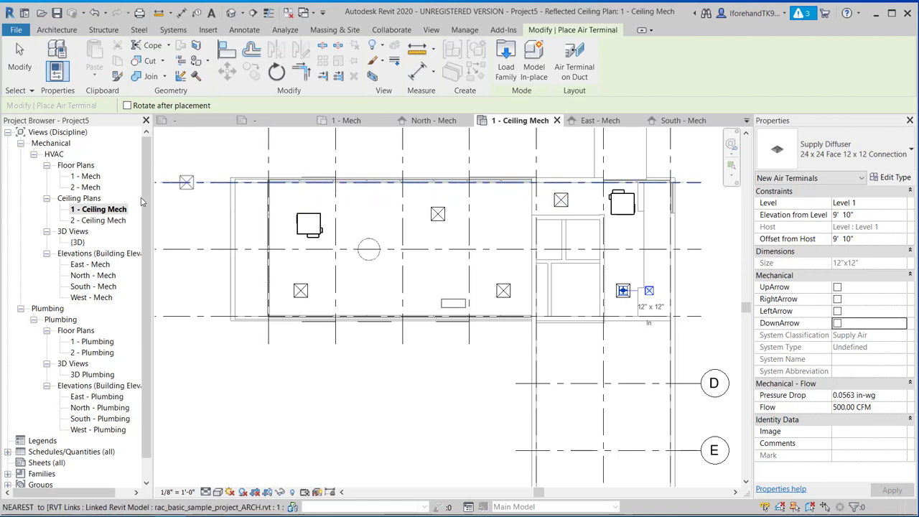
click(20, 59)
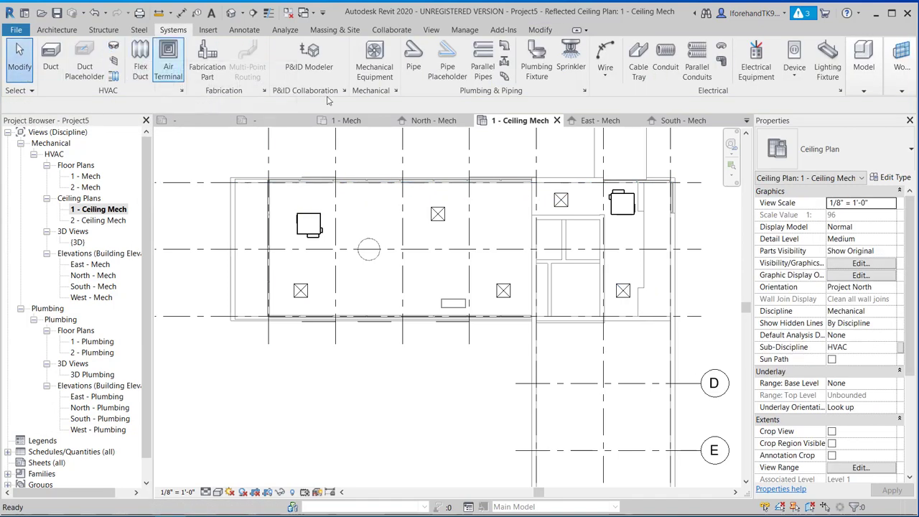
Step: Examine the duct connectors of the VAV unit in the large room and its position relative to the supply diffusers
click(316, 232)
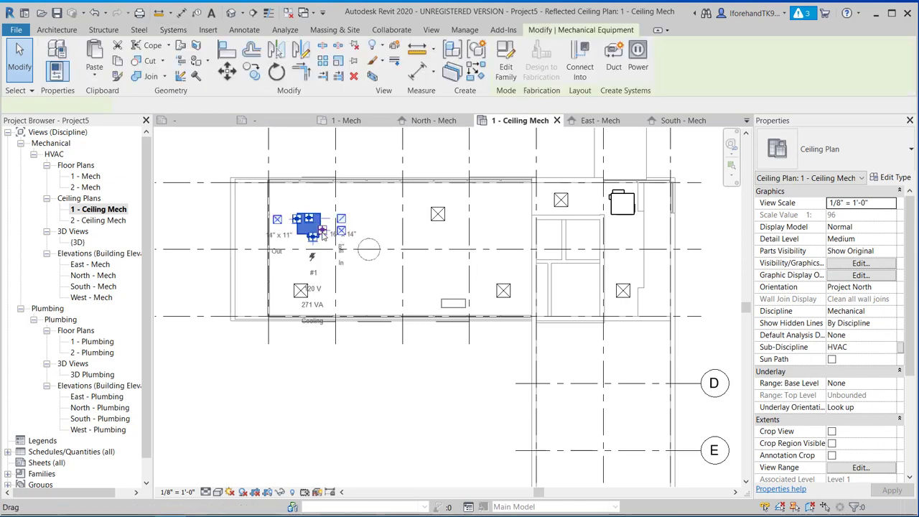
scroll(333, 240, up, 5)
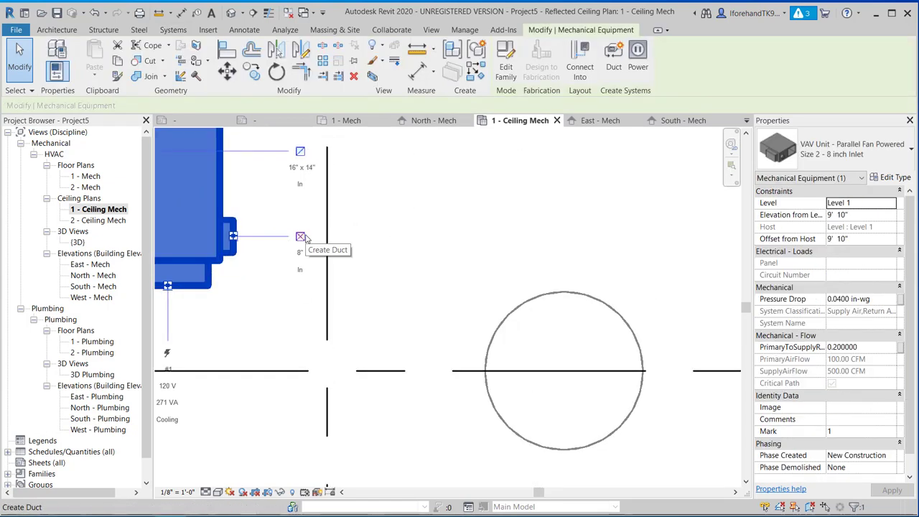
scroll(303, 237, down, 3)
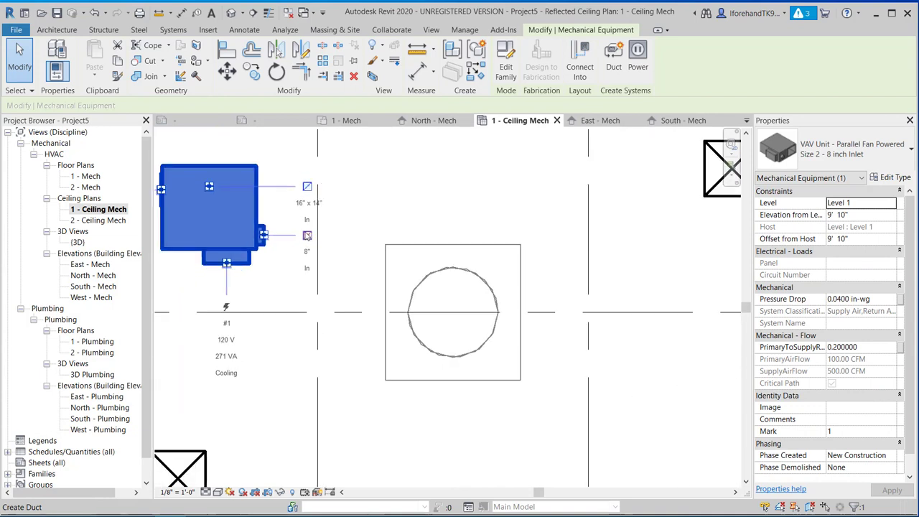
scroll(303, 234, down, 3)
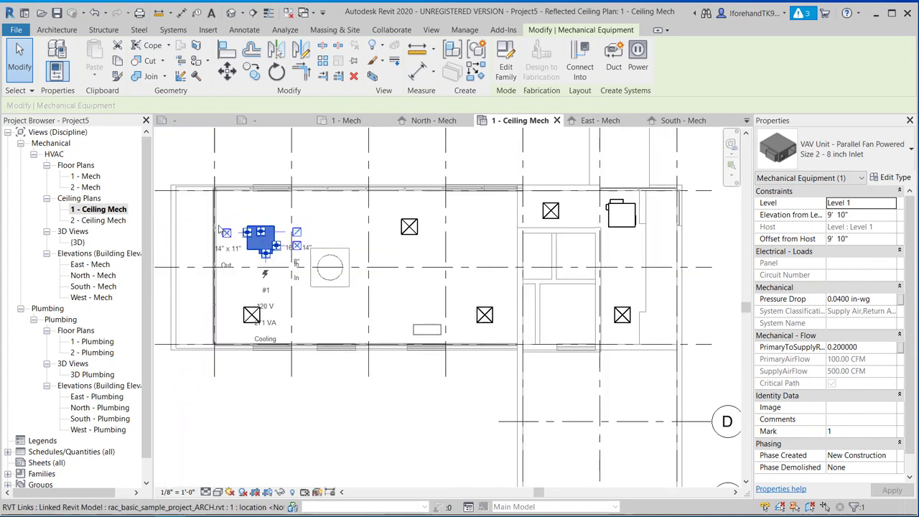
scroll(220, 227, up, 2)
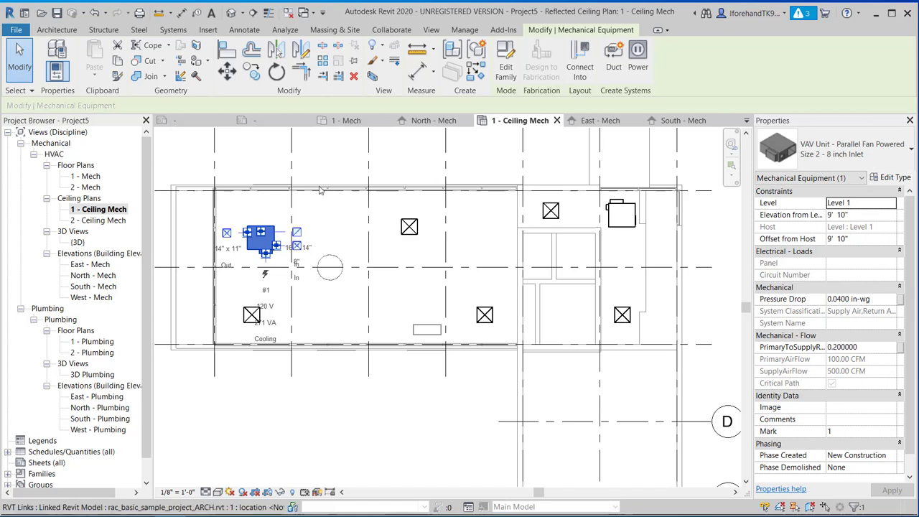
scroll(344, 185, down, 2)
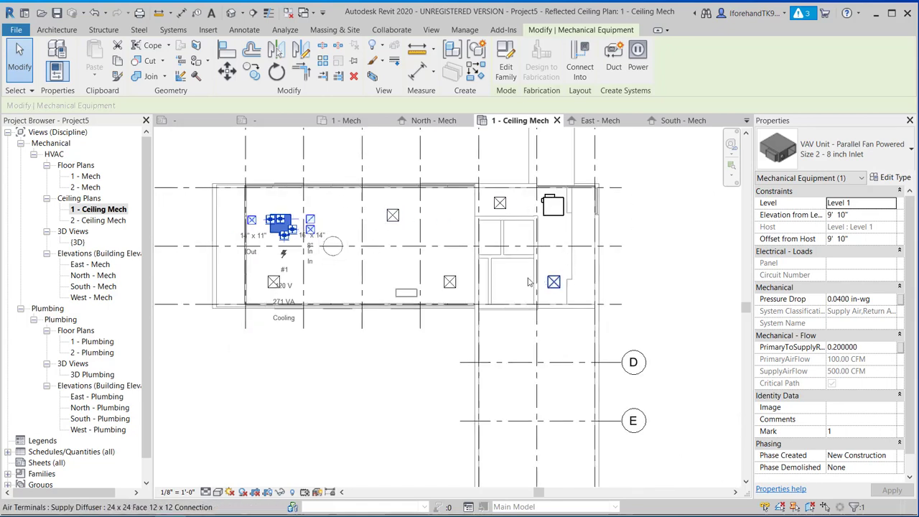
click(426, 172)
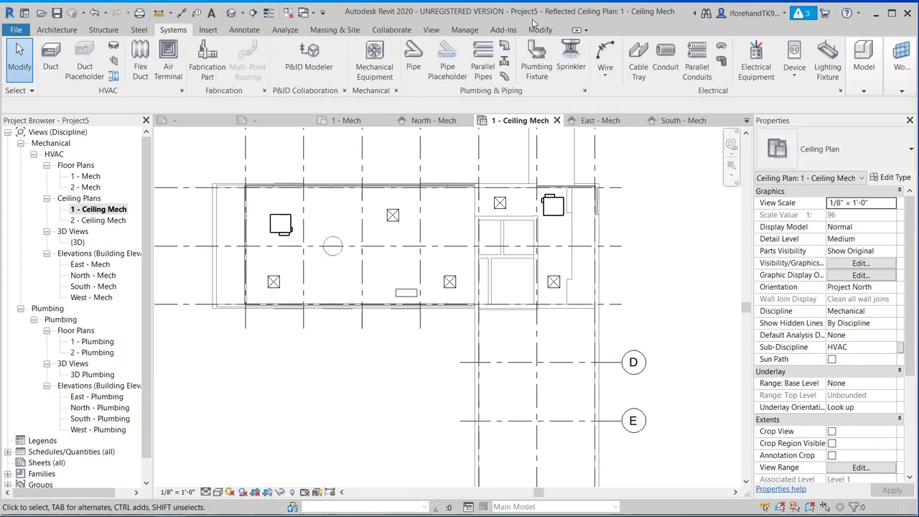
Step: Draw a north-south building section between grids 5 and 6 looking east, and extend its far clip to about 33' beyond the building
click(255, 14)
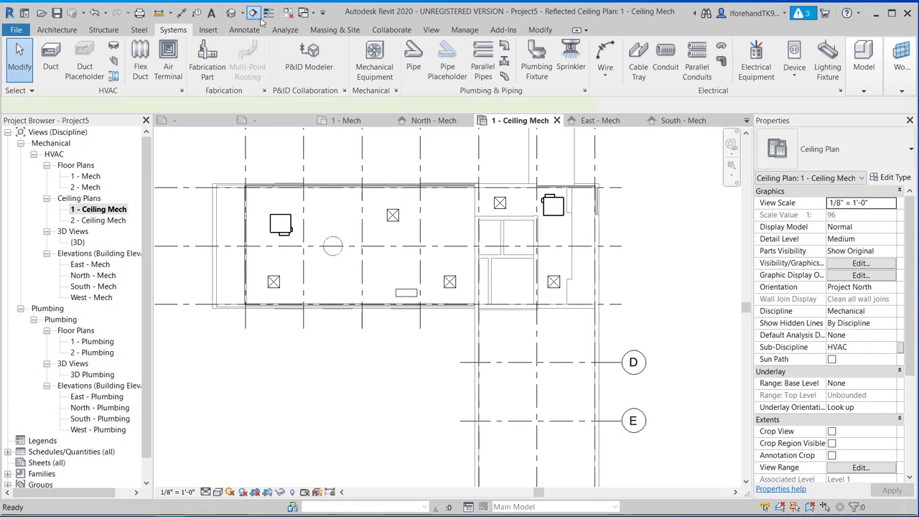
click(511, 136)
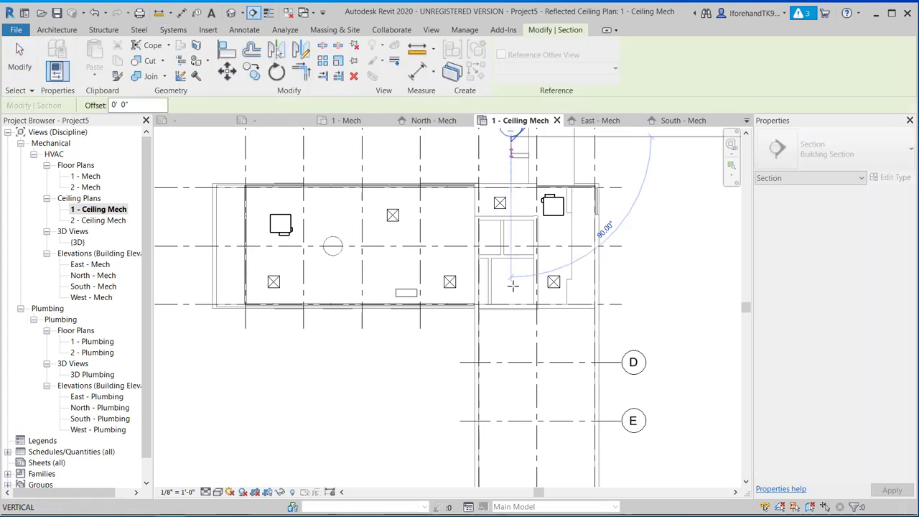
click(508, 470)
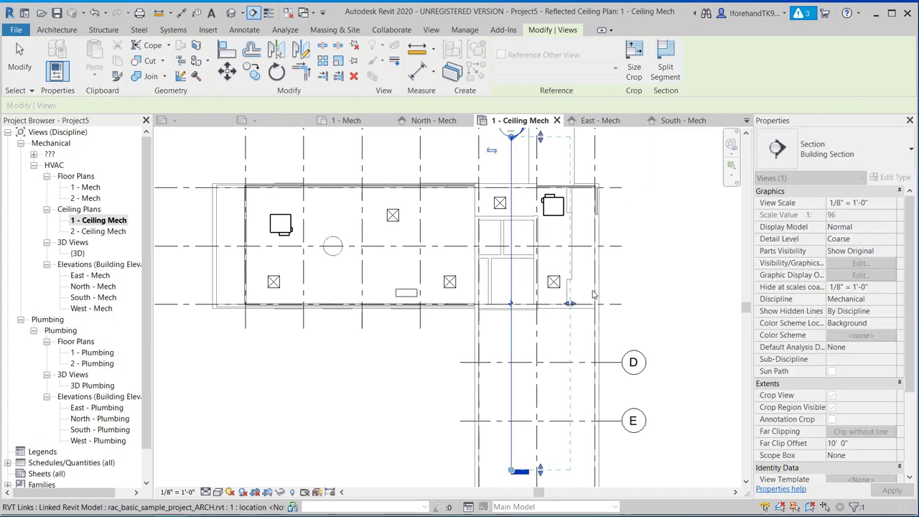
drag(571, 303, 630, 305)
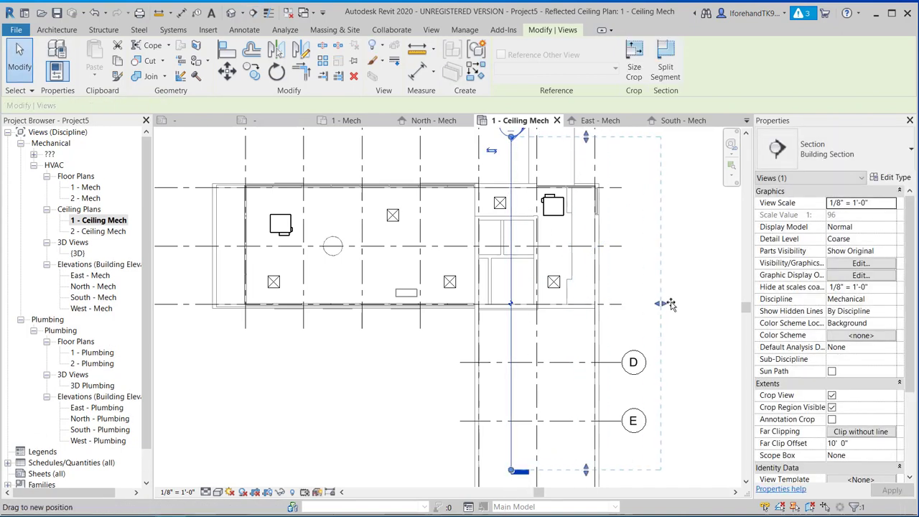
drag(700, 304, 708, 303)
scroll(530, 393, down, 2)
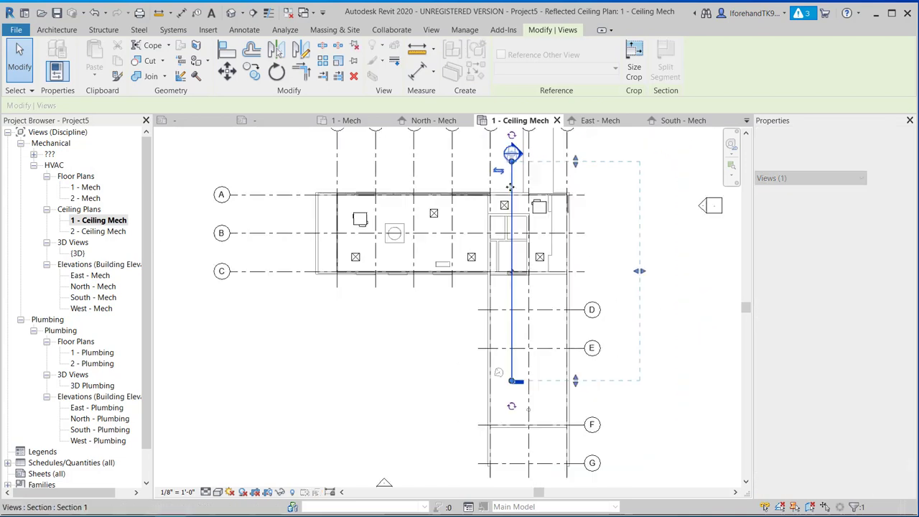
scroll(521, 205, up, 2)
click(409, 242)
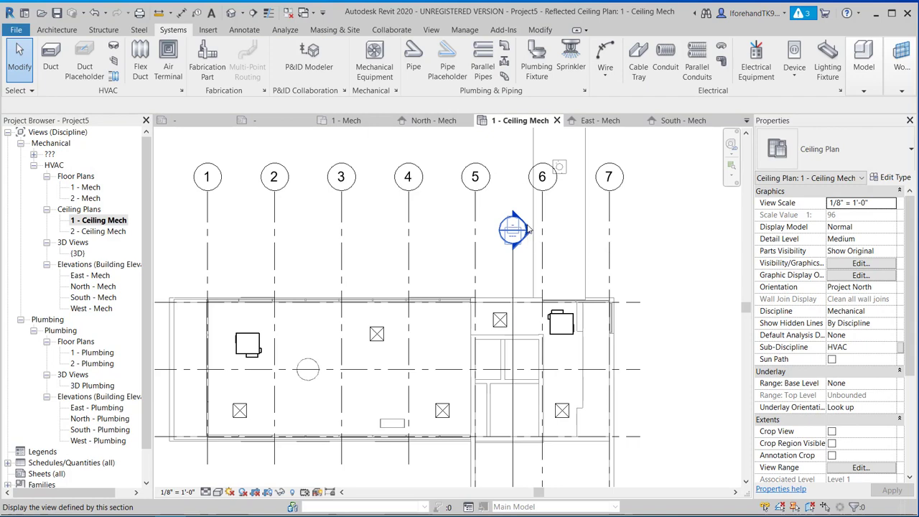
Step: Open the new building section's view at the VAV unit near grid A
double_click(527, 229)
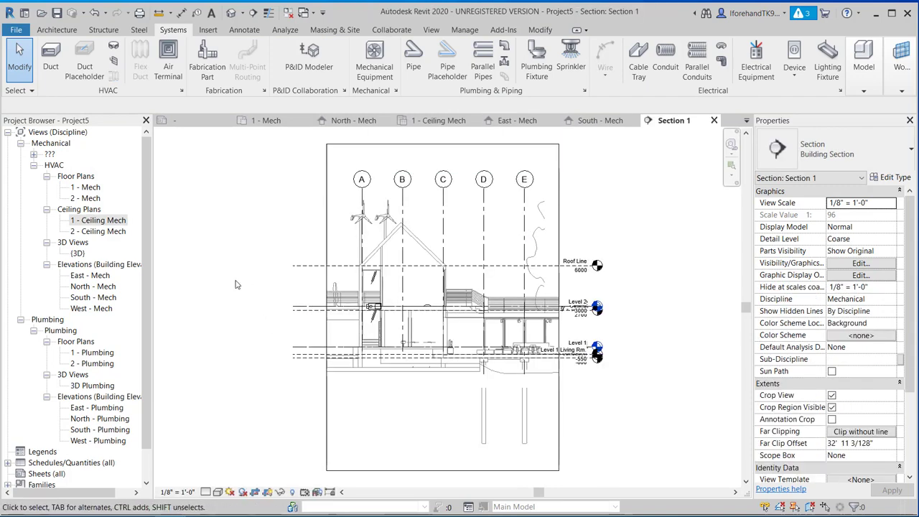
scroll(372, 307, up, 8)
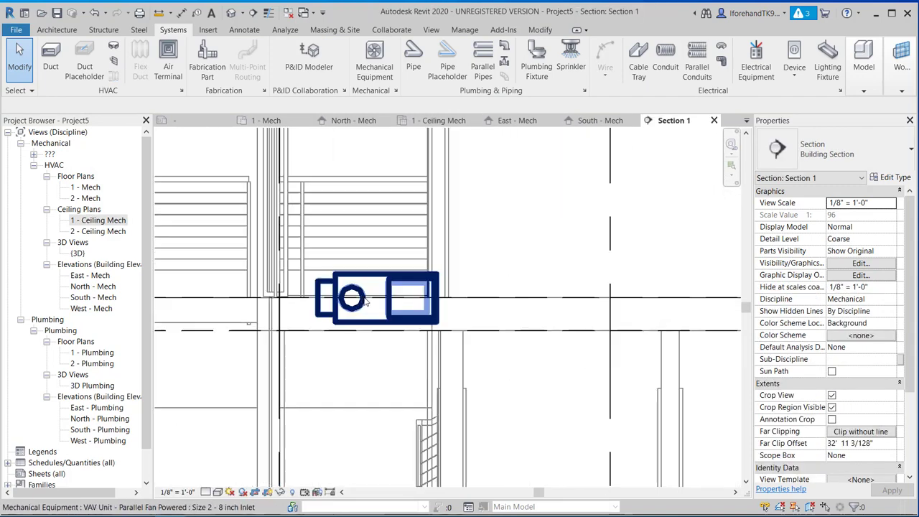
scroll(363, 294, down, 3)
scroll(360, 283, up, 2)
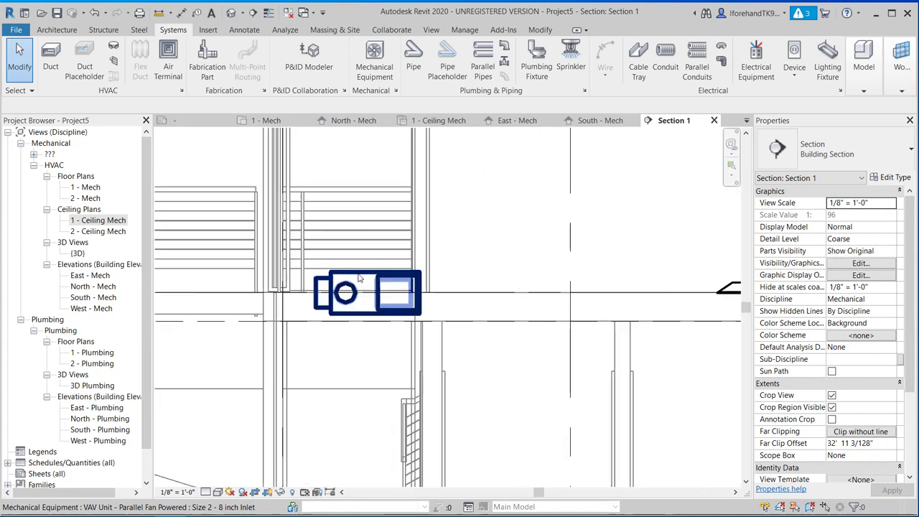
Step: Move the VAV unit down in the section to just below the ceiling line, at about 8' 1" above Level 1
click(361, 278)
scroll(385, 291, down, 3)
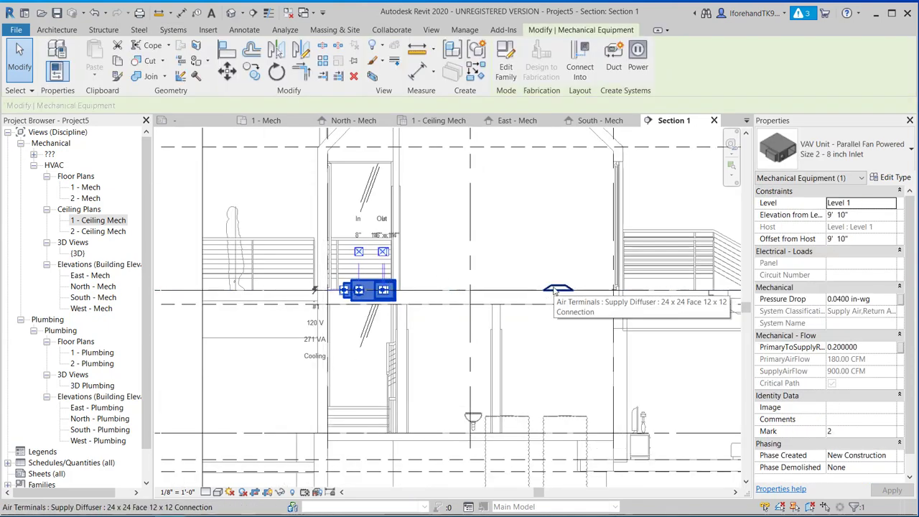
mouse_move(574, 305)
middle_down()
mouse_move(468, 257)
mouse_move(407, 316)
mouse_move(388, 319)
mouse_move(578, 322)
middle_up()
scroll(472, 294, up, 4)
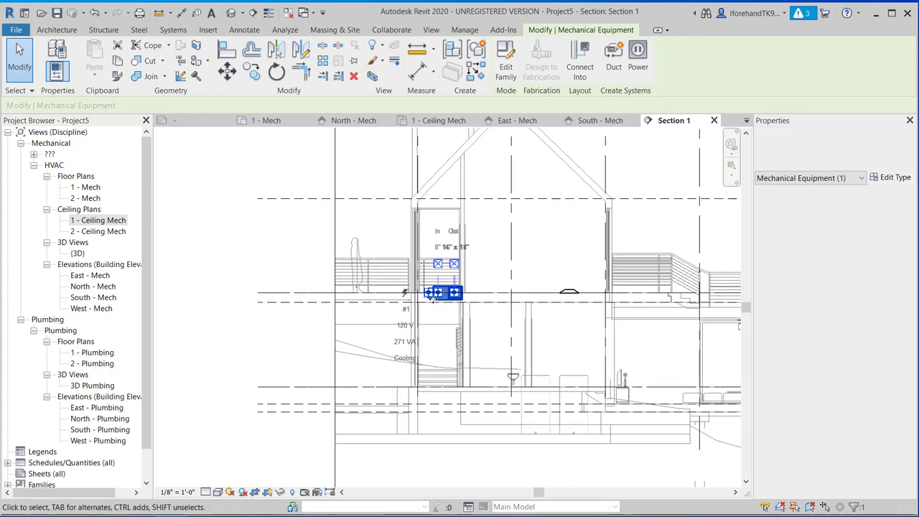
scroll(472, 294, up, 2)
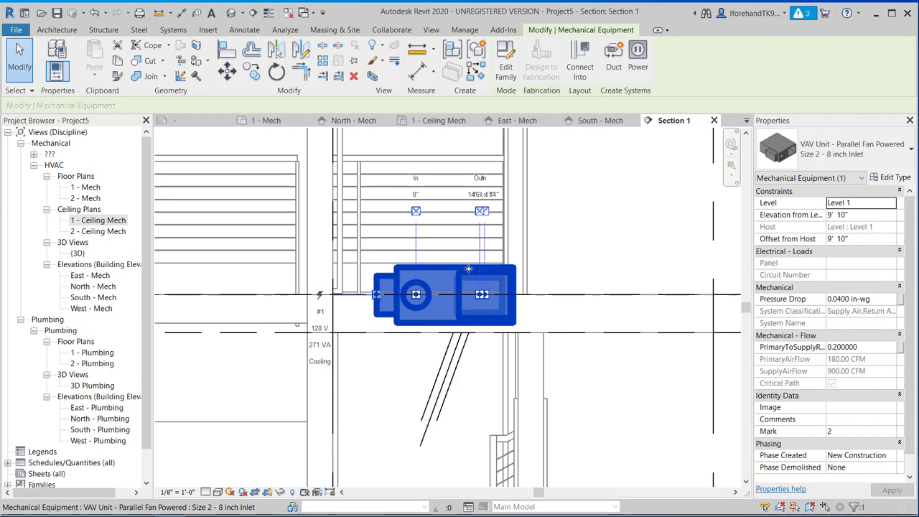
drag(468, 282, 470, 338)
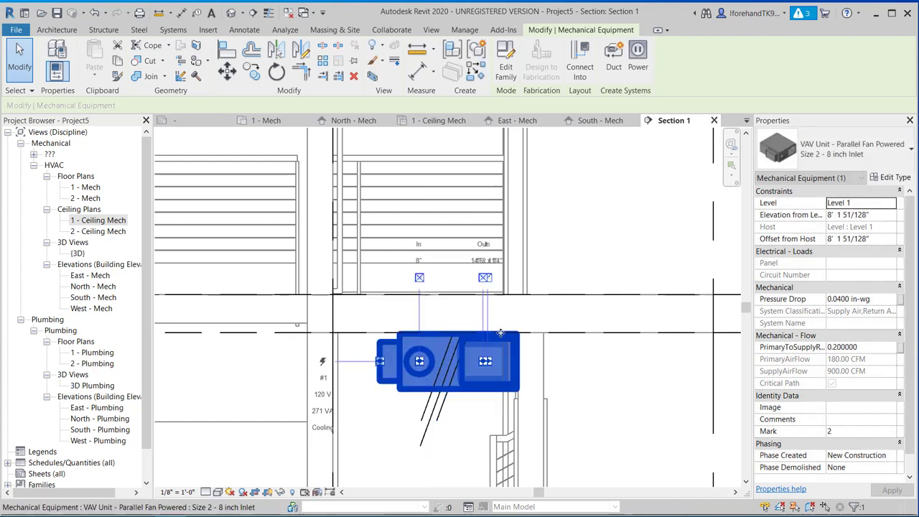
Step: Lower the supply diffuser near grid C onto the dashed ceiling line, at about 8' 10" above Level 1
scroll(481, 338, down, 3)
middle_drag(527, 347, 356, 346)
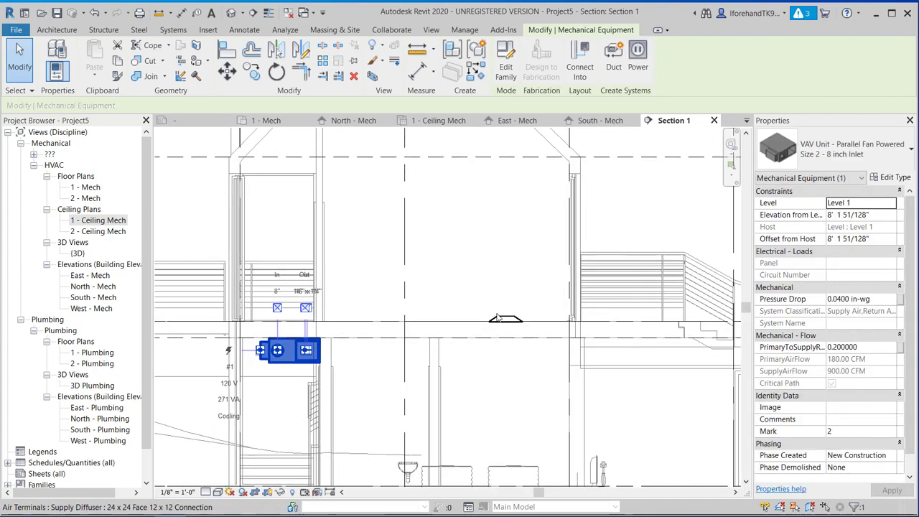
click(500, 319)
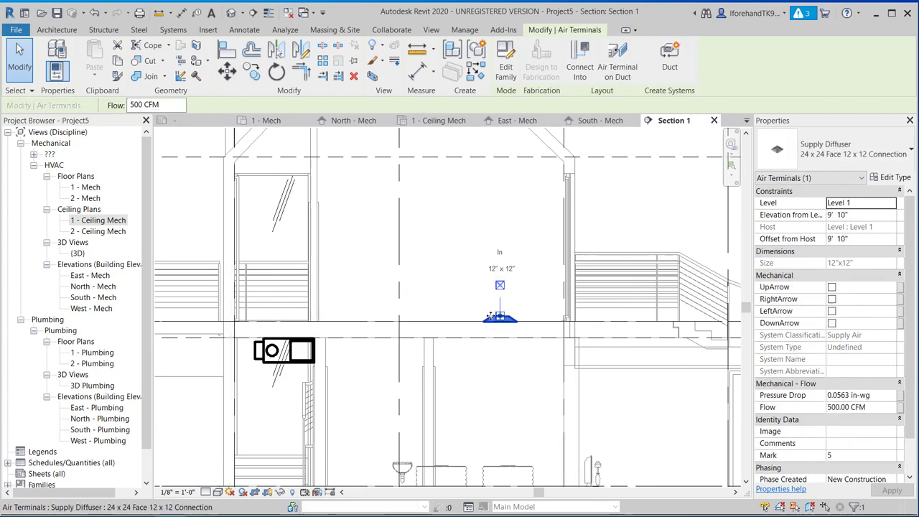
drag(500, 319, 494, 336)
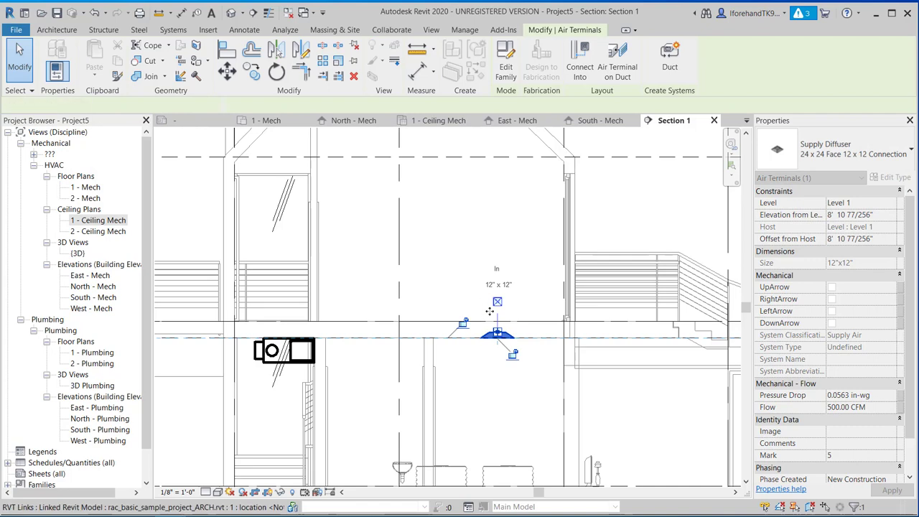
click(486, 344)
key(Escape)
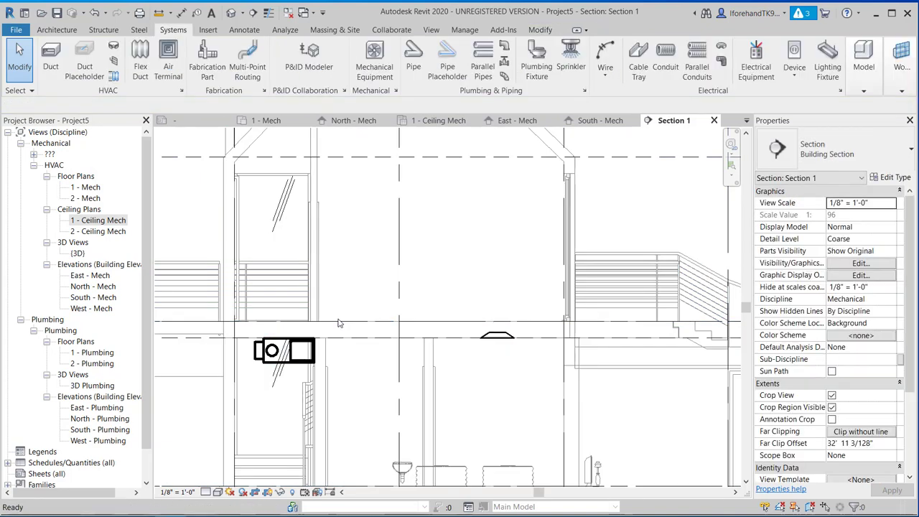
scroll(328, 351, down, 4)
scroll(311, 334, up, 4)
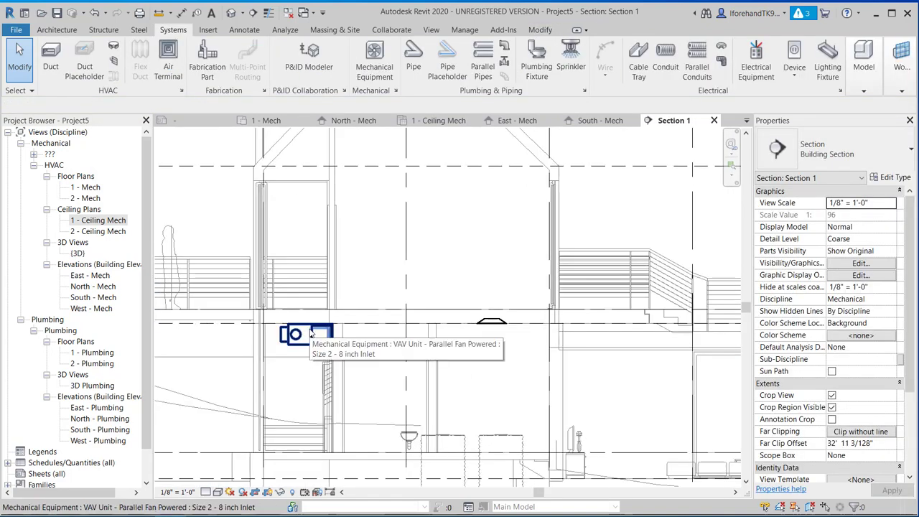
click(255, 324)
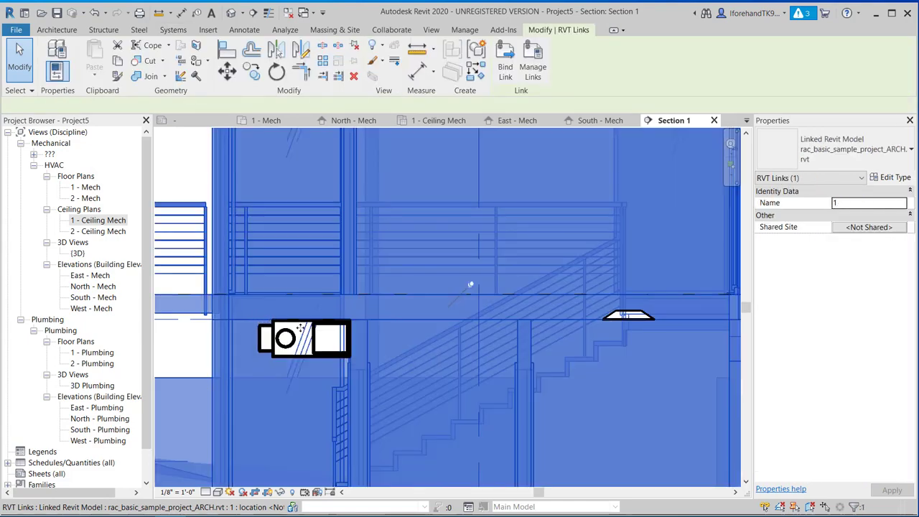
Step: Raise the VAV unit near grid A in the section to the Level 2 line, at about 9' 9" above Level 1
scroll(299, 331, down, 4)
scroll(636, 348, down, 3)
middle_drag(635, 349, 420, 350)
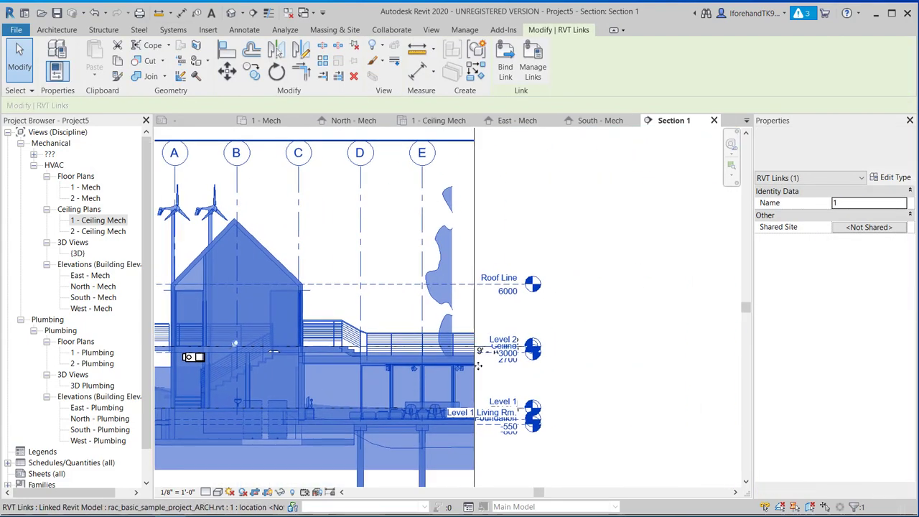
scroll(420, 351, up, 3)
scroll(414, 352, down, 2)
middle_drag(191, 358, 348, 352)
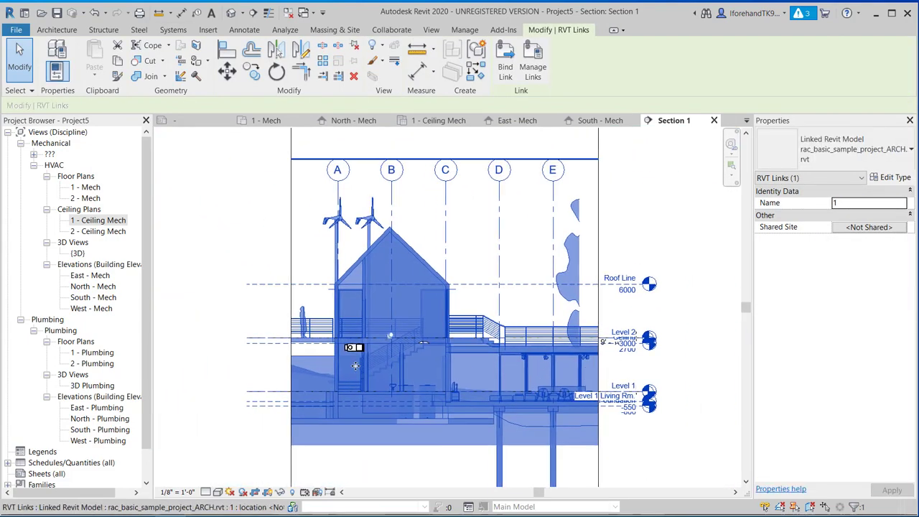
scroll(348, 352, up, 4)
click(372, 344)
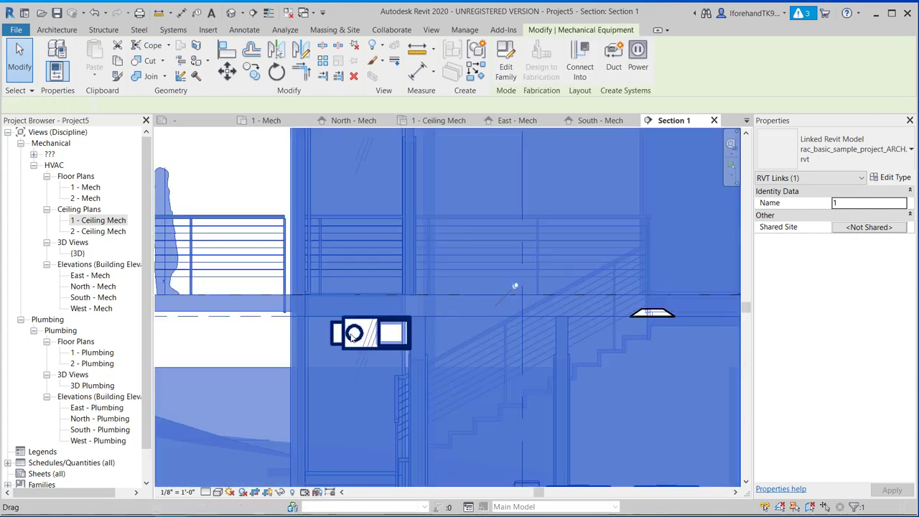
drag(358, 341, 359, 307)
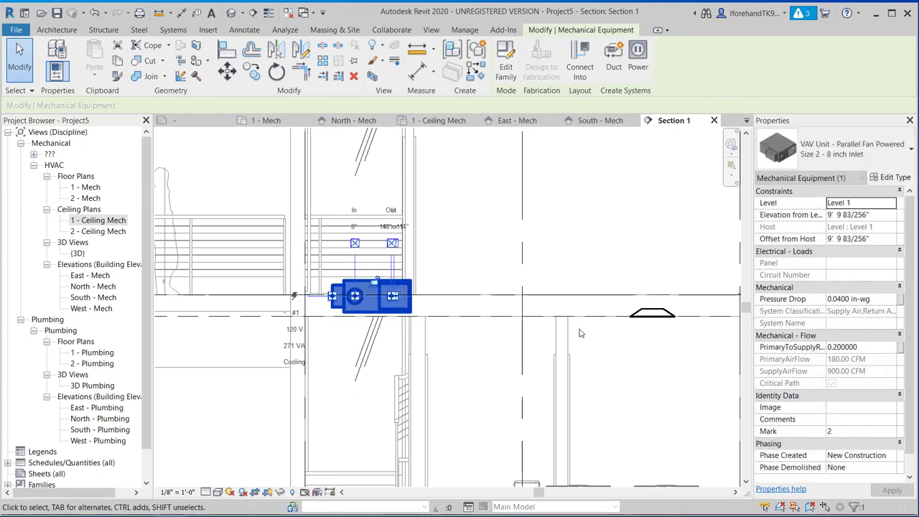
Step: Examine the space below the VAV unit in the section and the rooms along the section line in the 1 - Mech floor plan
scroll(586, 325, down, 2)
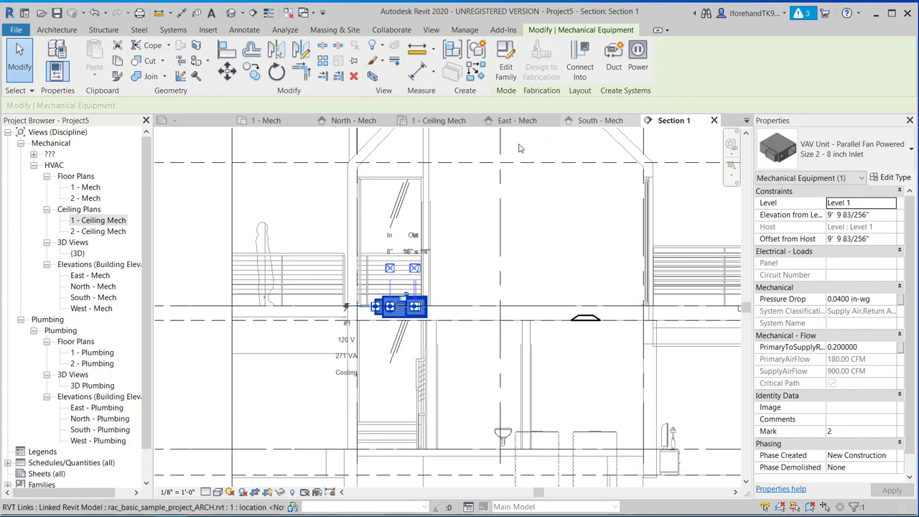
scroll(597, 146, down, 3)
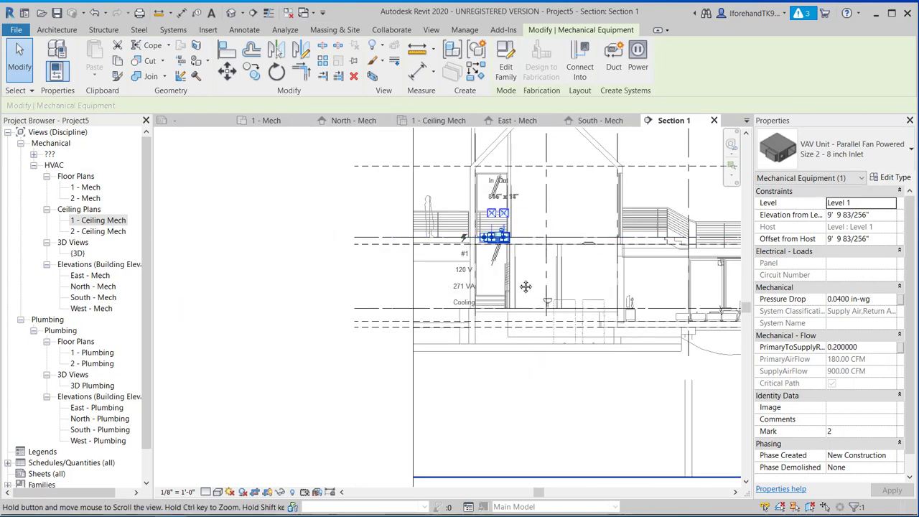
middle_drag(626, 245, 558, 284)
mouse_move(642, 301)
middle_down()
mouse_move(579, 304)
mouse_move(633, 311)
middle_up()
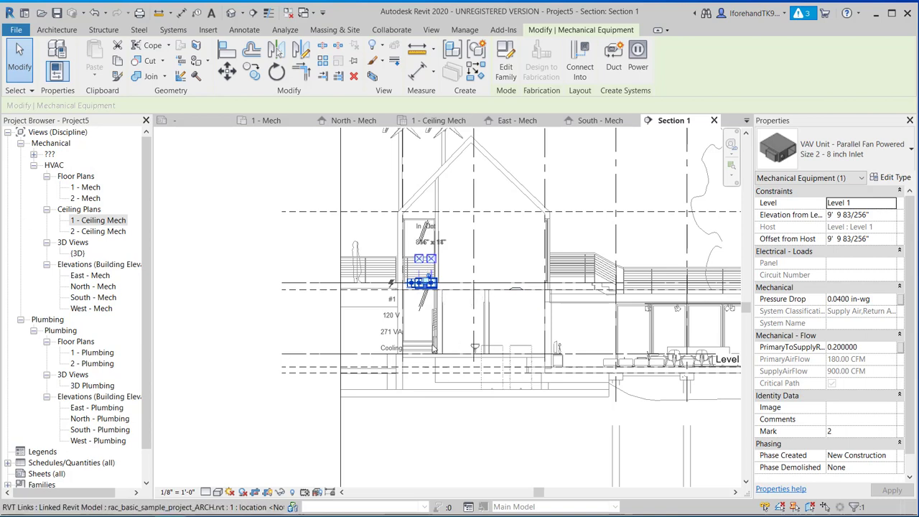
scroll(446, 364, up, 5)
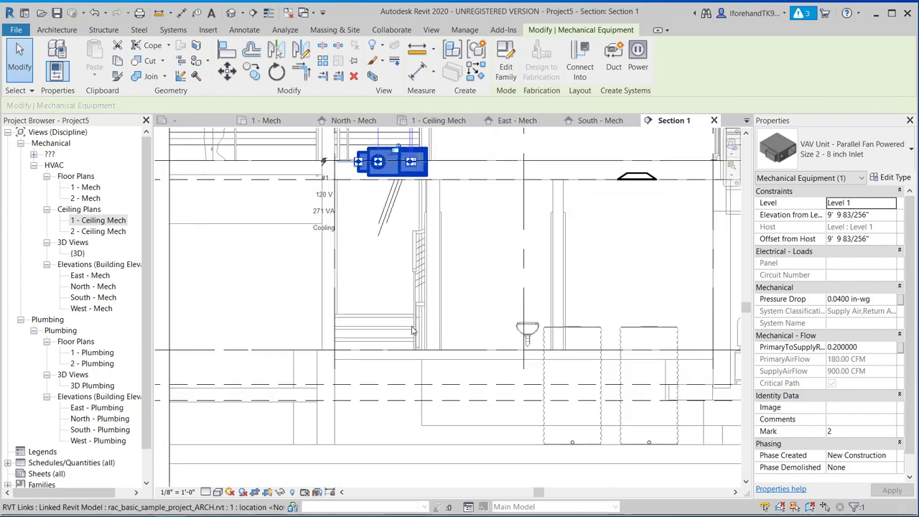
scroll(416, 331, down, 1)
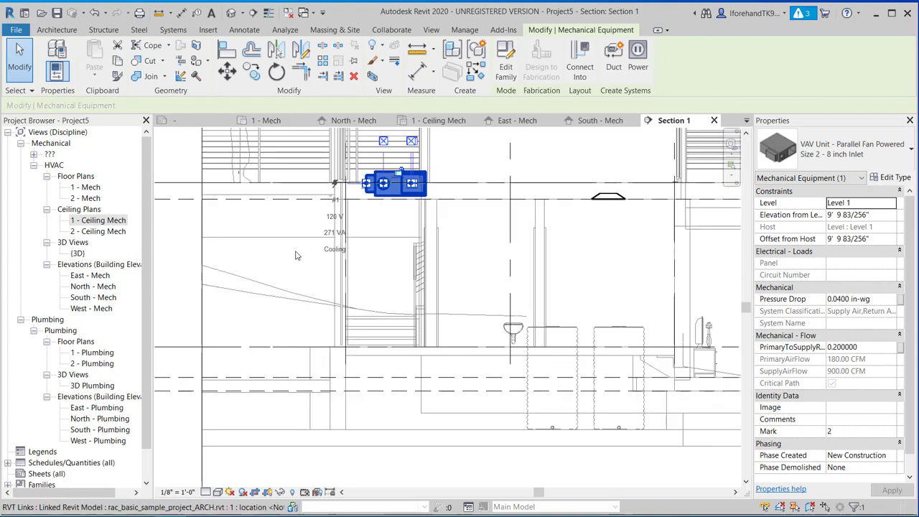
double_click(86, 187)
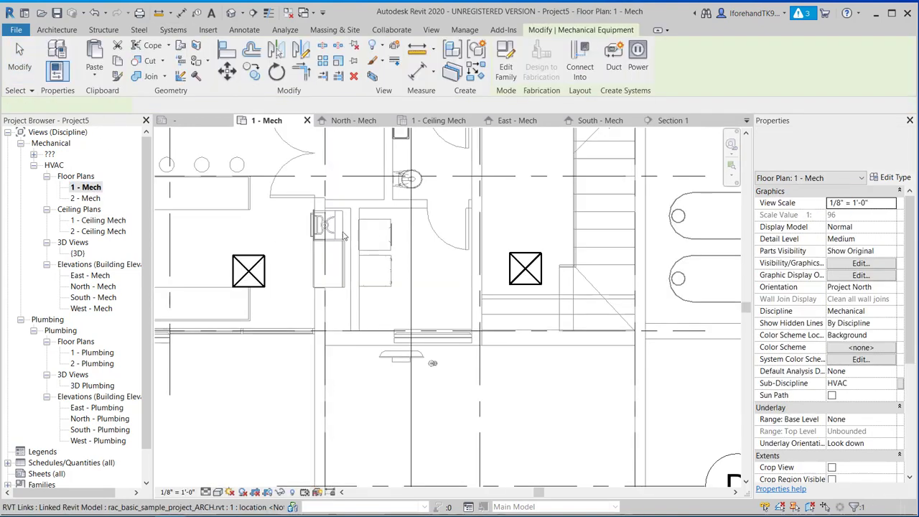
click(407, 238)
scroll(402, 237, down, 1)
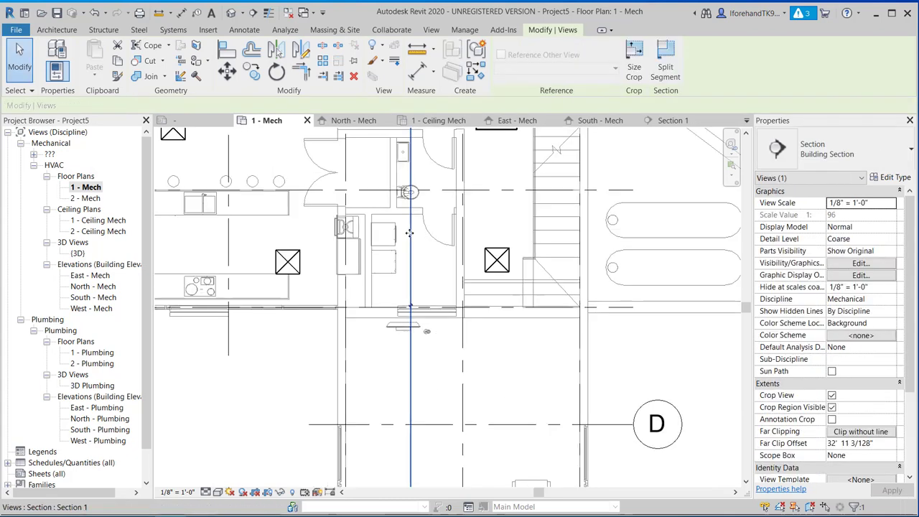
middle_drag(402, 238, 354, 280)
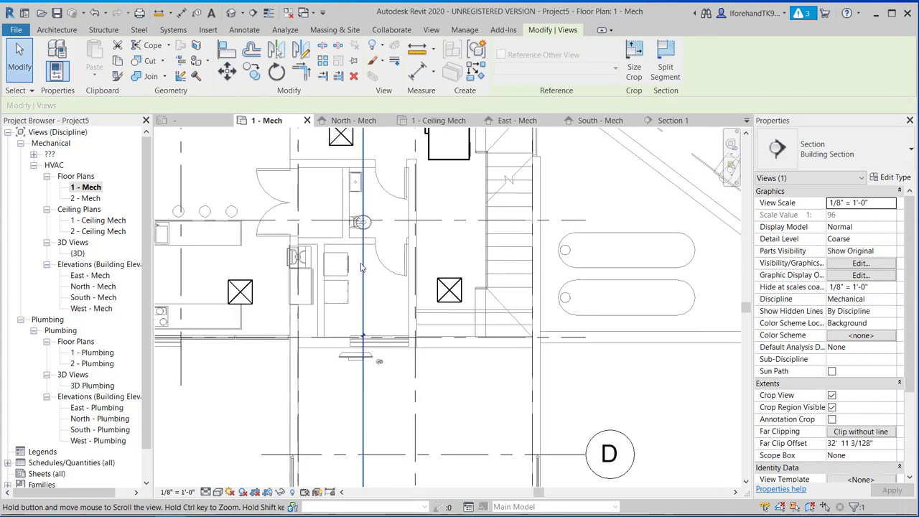
Step: Compare the Level 1 and Level 2 mechanical floor and ceiling plans, and return to the 1 - Mech floor plan
double_click(102, 220)
click(97, 188)
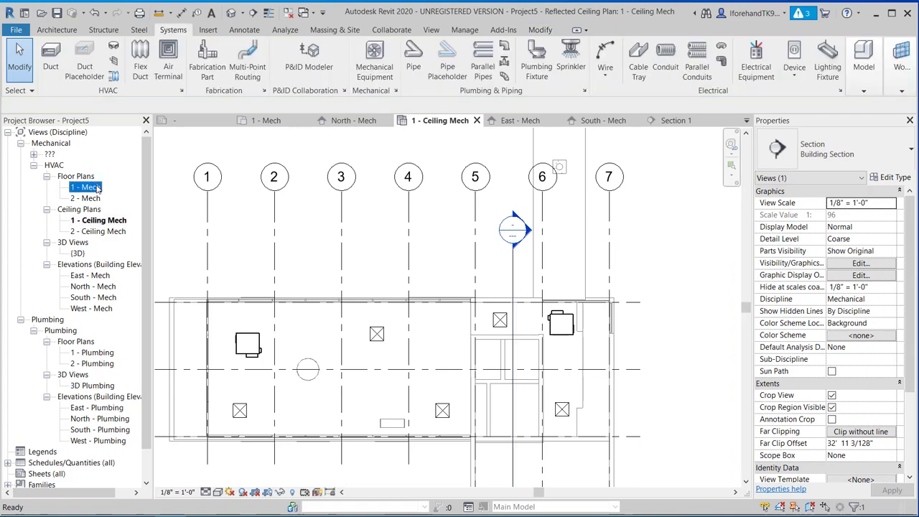
double_click(97, 187)
click(361, 204)
scroll(377, 210, down, 1)
middle_drag(380, 213, 454, 255)
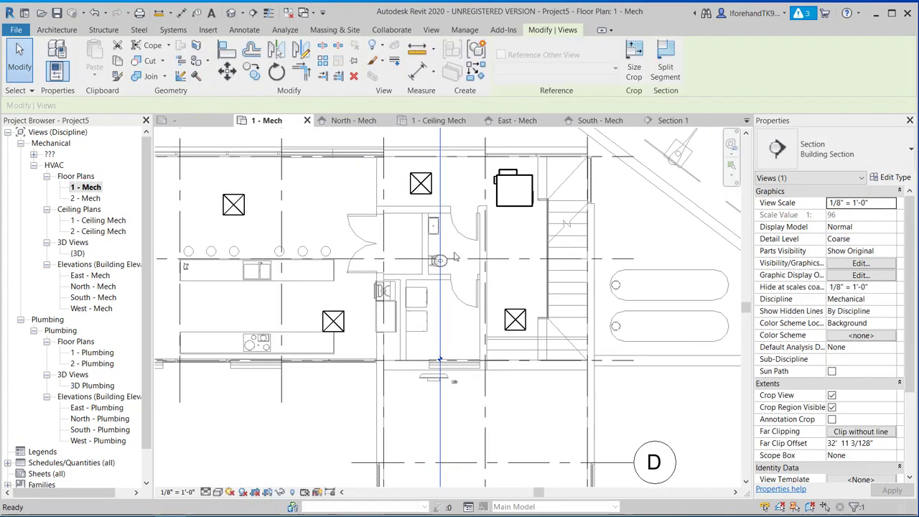
double_click(91, 188)
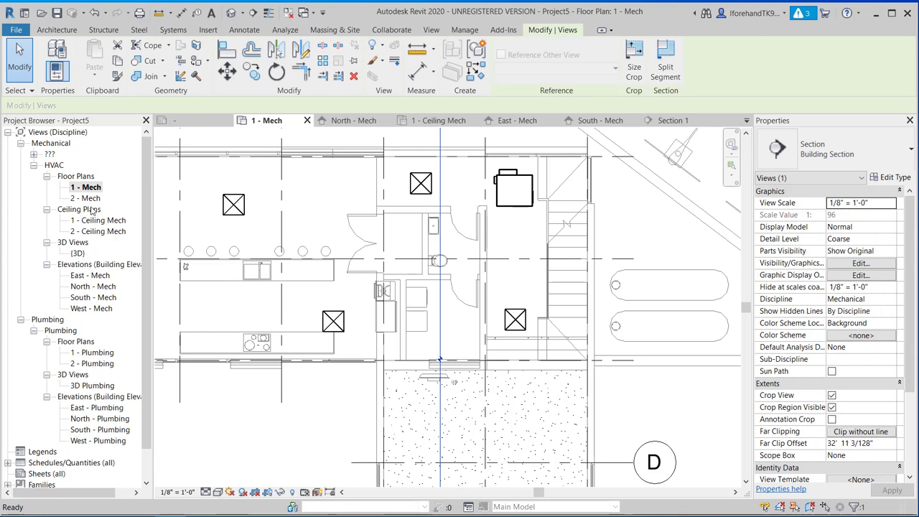
double_click(89, 199)
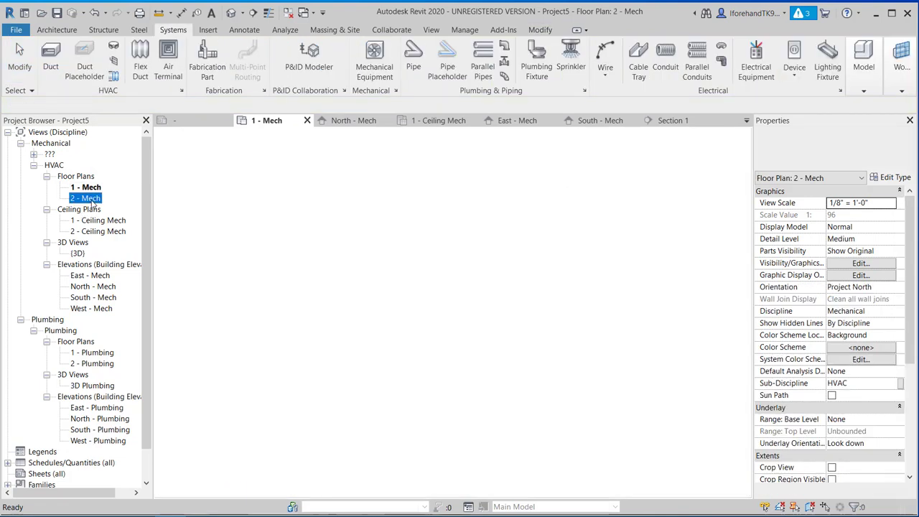
double_click(90, 188)
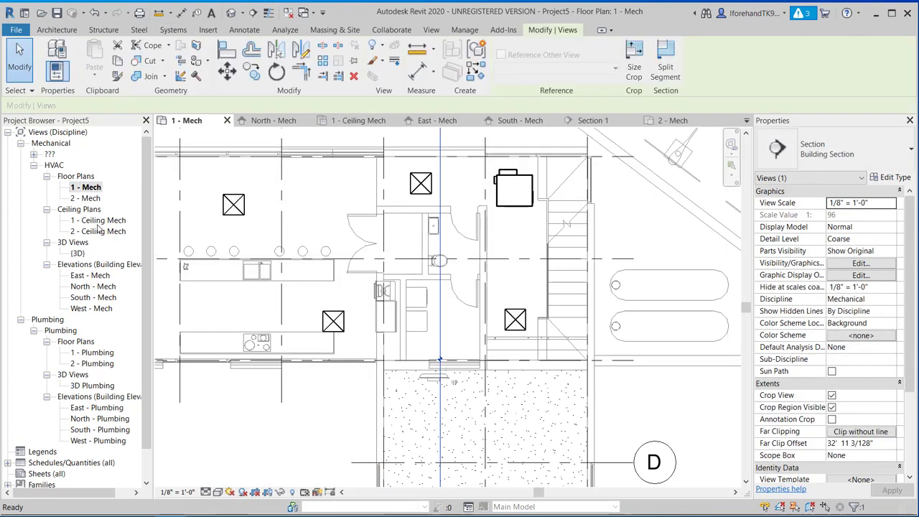
double_click(98, 221)
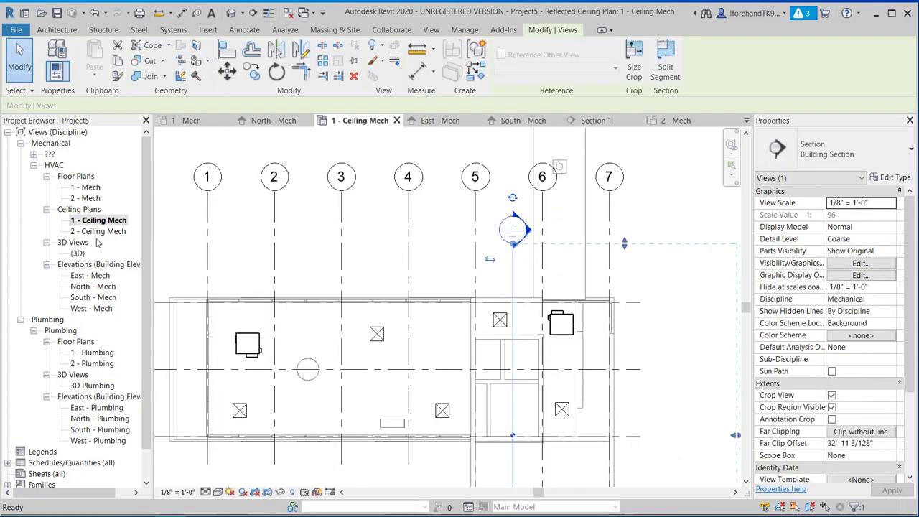
double_click(99, 232)
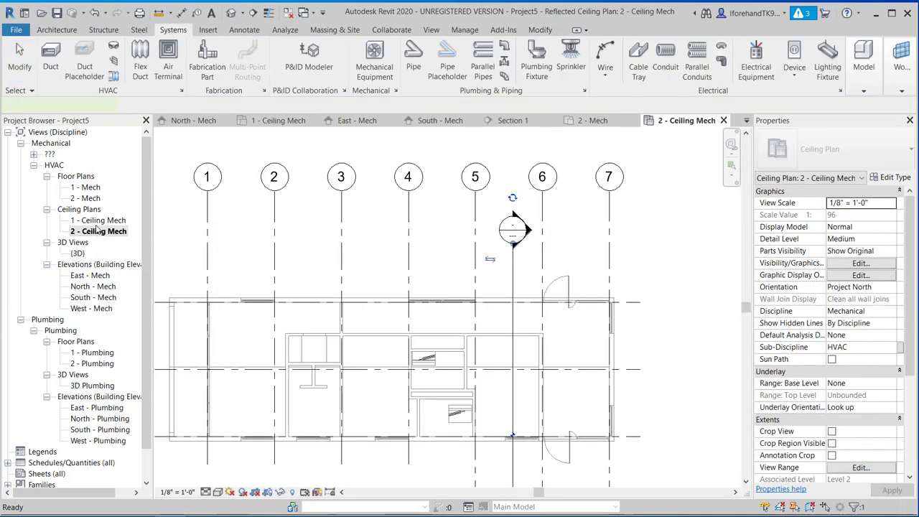
double_click(91, 188)
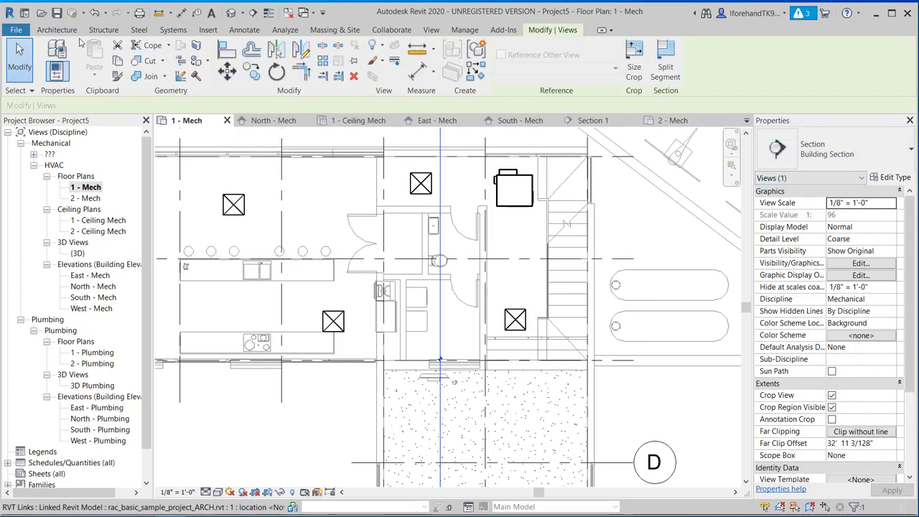
Step: Place an Air Handling Unit - Split System - Vertical, type 05, on Level 1 between grids 5 and 6, just inside grid C
click(171, 30)
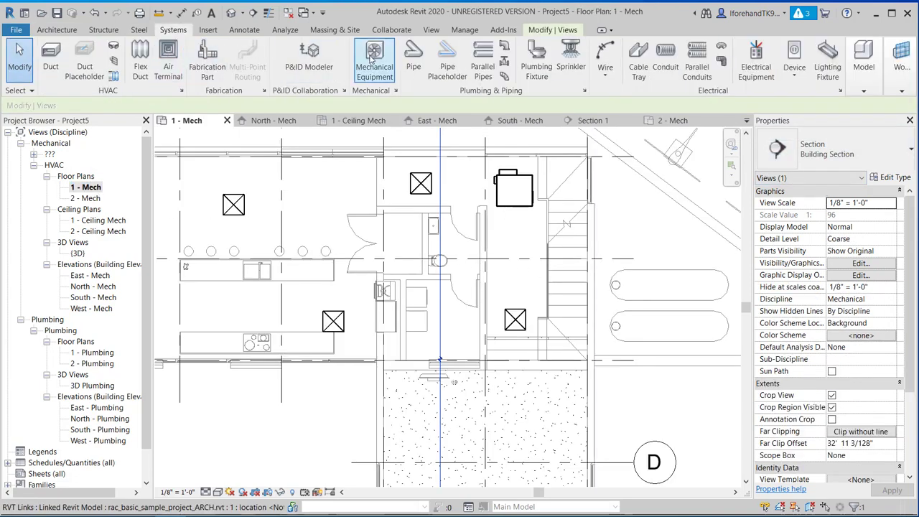
click(374, 61)
click(833, 157)
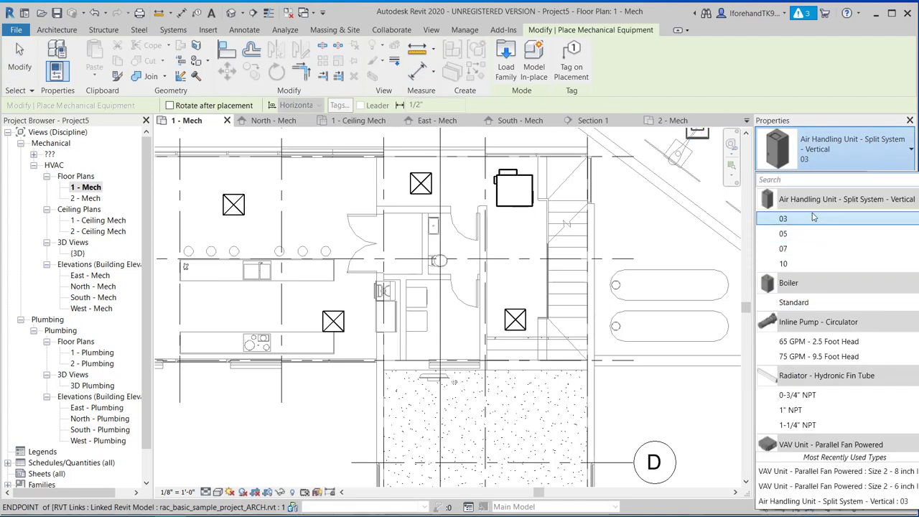
click(800, 234)
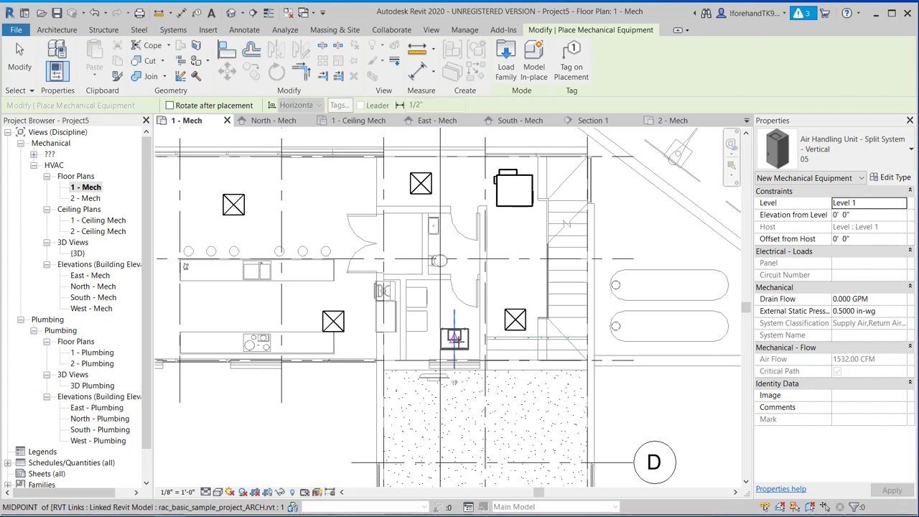
click(454, 338)
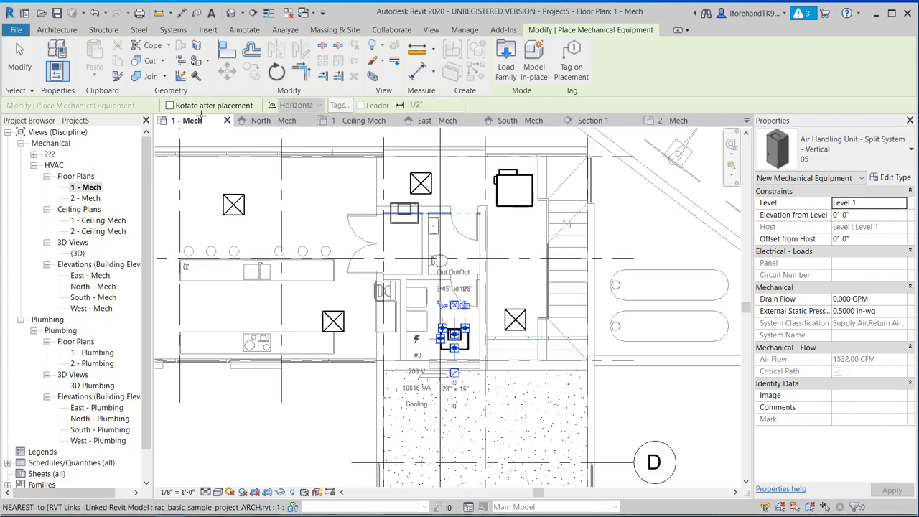
key(Escape)
key(Escape)
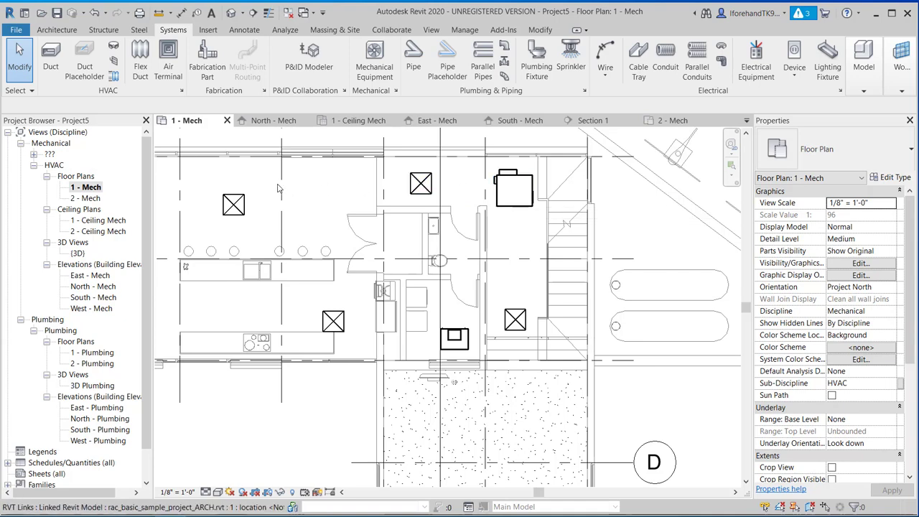
Step: Move the supply diffuser between grids 5 and 6 to between grids 4 and 5, in line with the neighbouring diffuser
scroll(266, 239, down, 1)
middle_drag(318, 249, 455, 288)
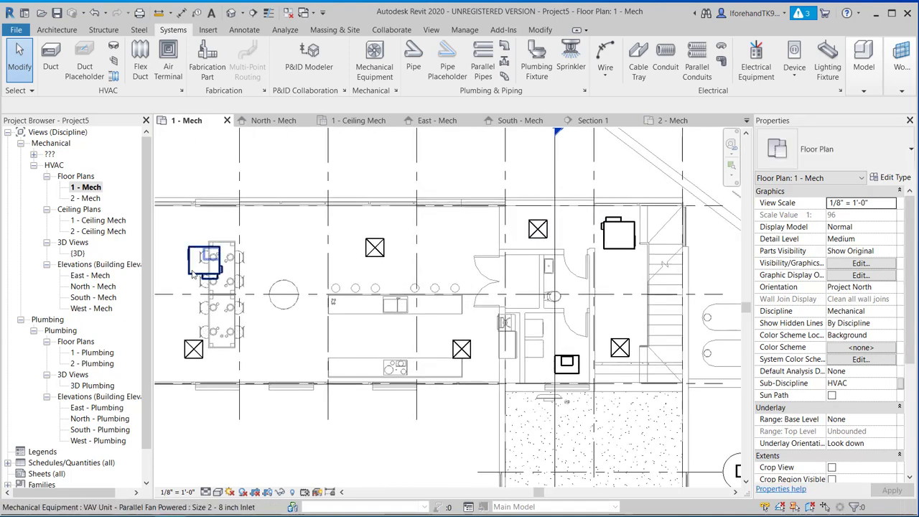
drag(529, 239, 439, 258)
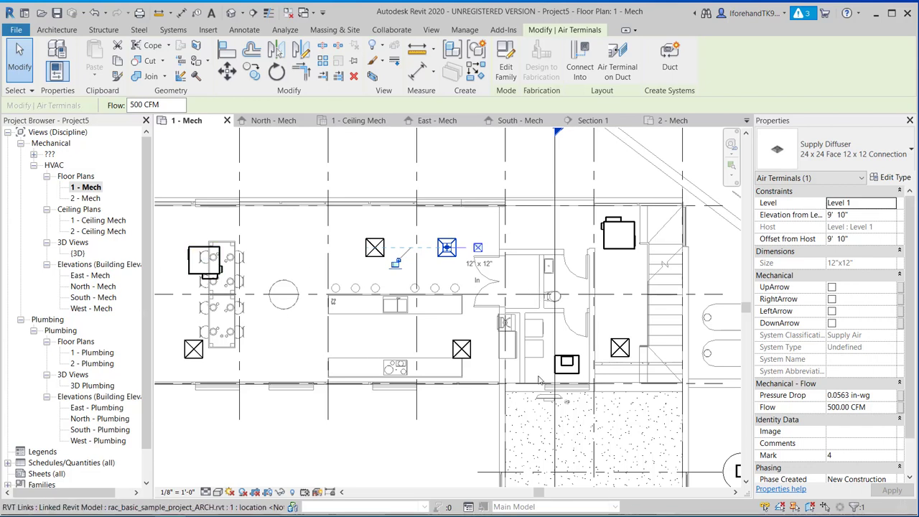
Step: Open the Section 1 view from its marker in the plan and bring the air handling unit into view
scroll(479, 248, down, 1)
middle_drag(479, 254, 482, 342)
double_click(562, 221)
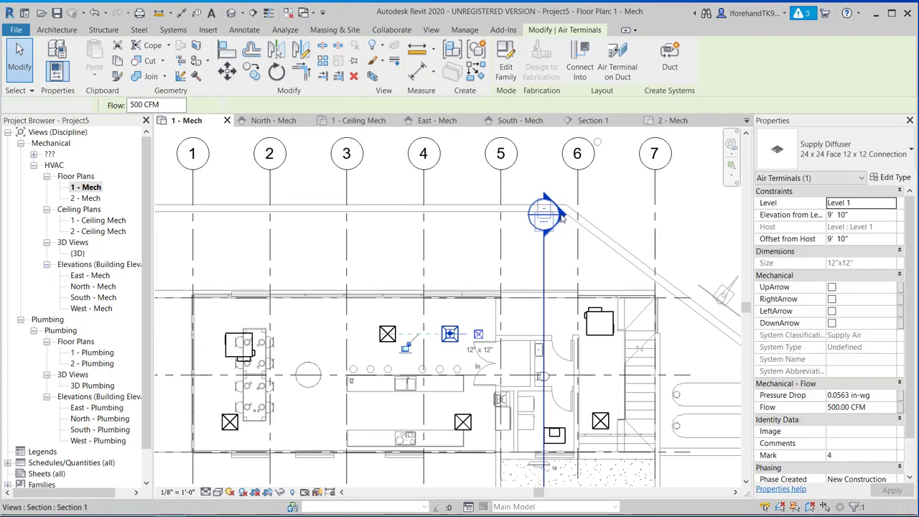
middle_drag(618, 287, 519, 301)
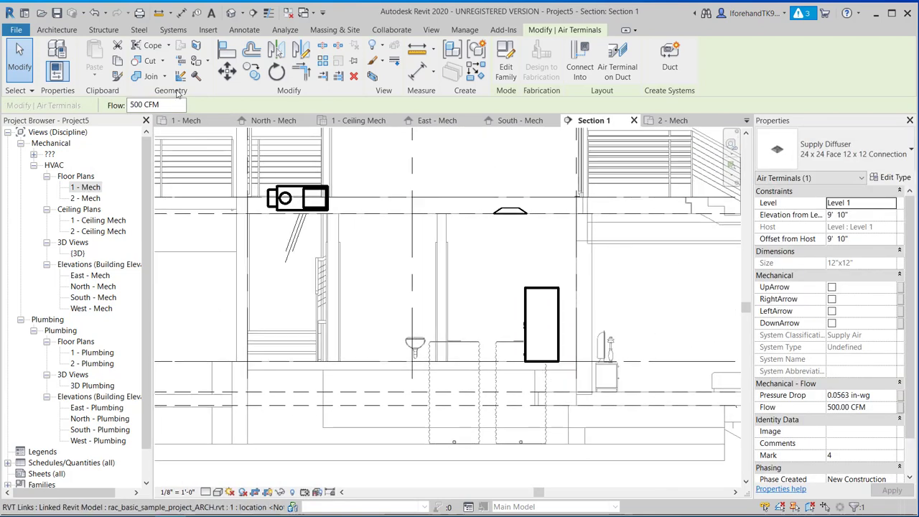
click(22, 61)
click(531, 298)
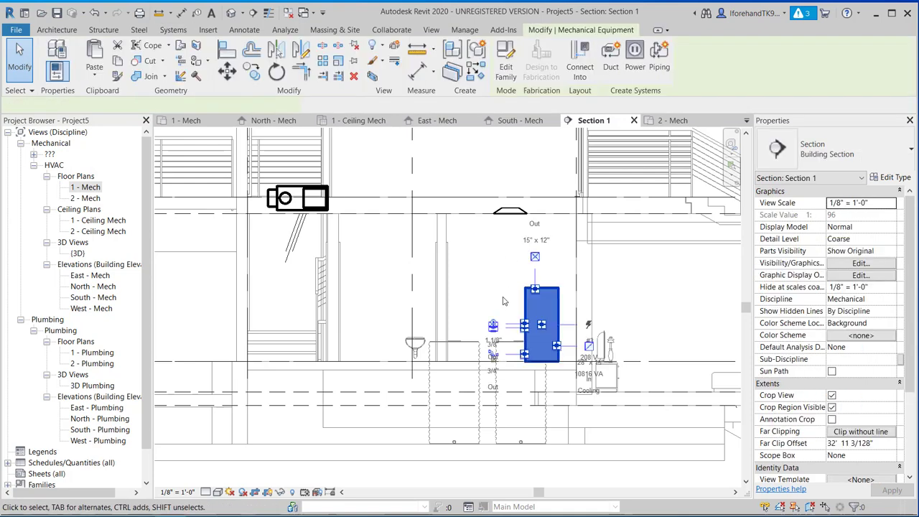
click(536, 277)
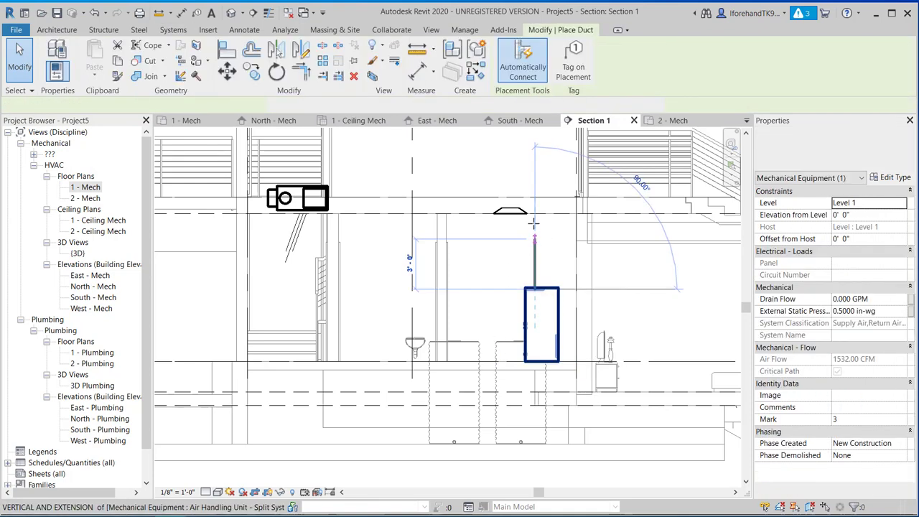
scroll(533, 224, down, 2)
middle_drag(533, 223, 538, 324)
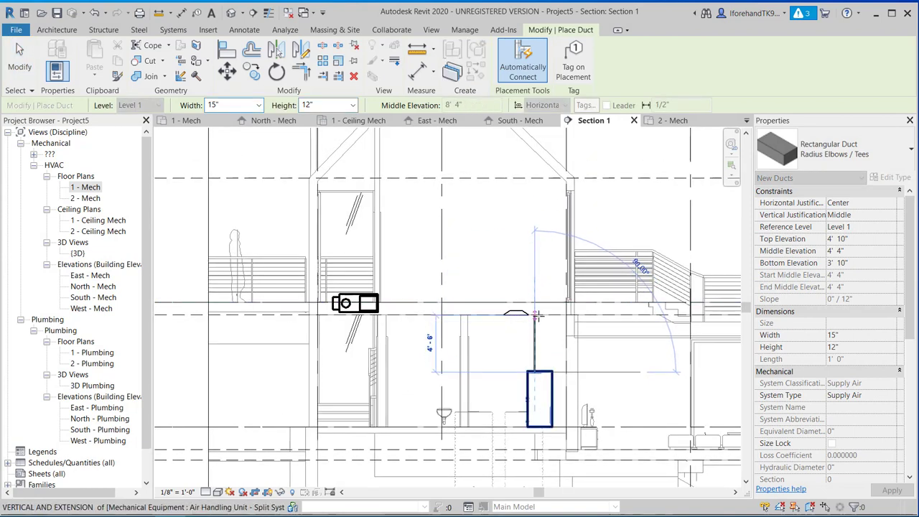
Step: Set the section view's detail level to Fine and select the air handling unit
click(206, 493)
click(215, 479)
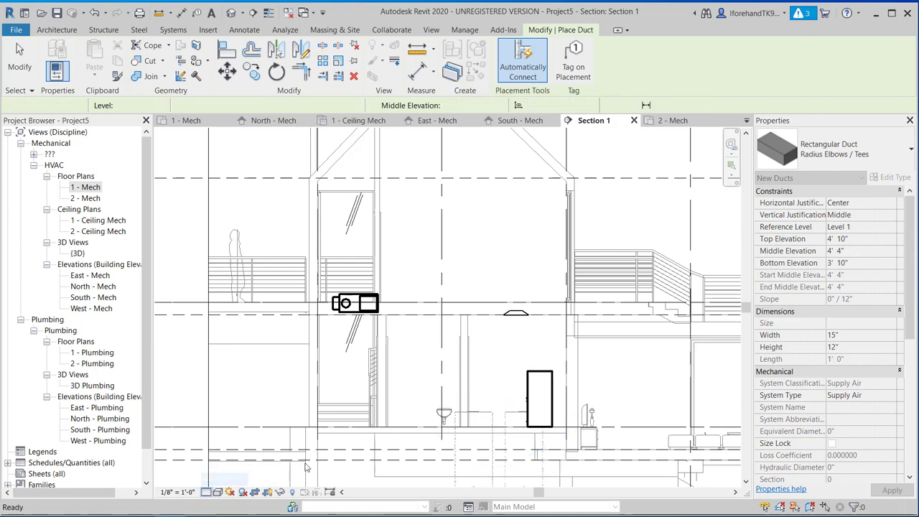
scroll(532, 402, up, 2)
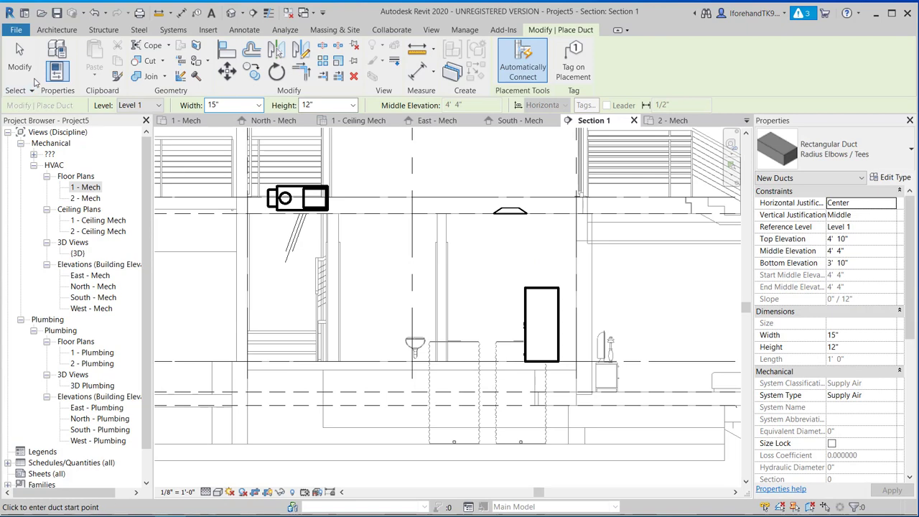
click(20, 61)
click(535, 290)
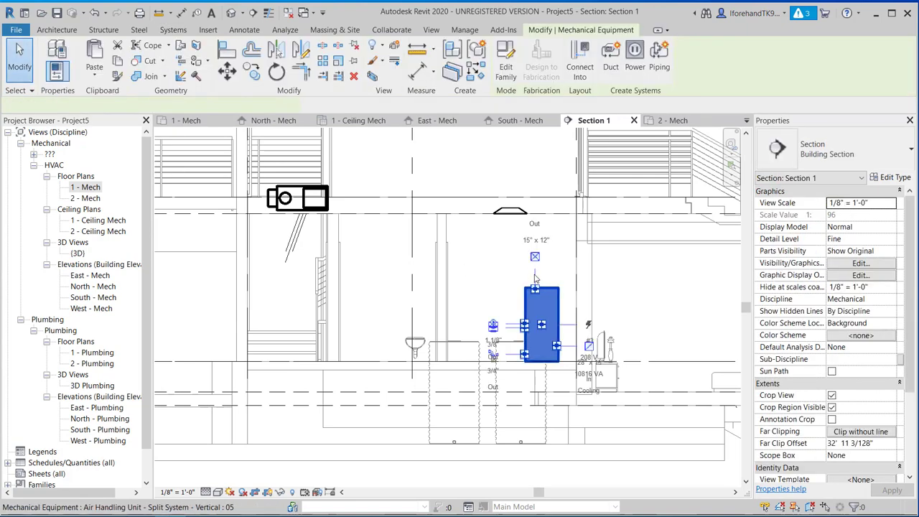
Step: Draw a 15" x 12" supply duct from the air handling unit's top outlet up to Level 2, then horizontally to just short of the VAV unit
click(535, 256)
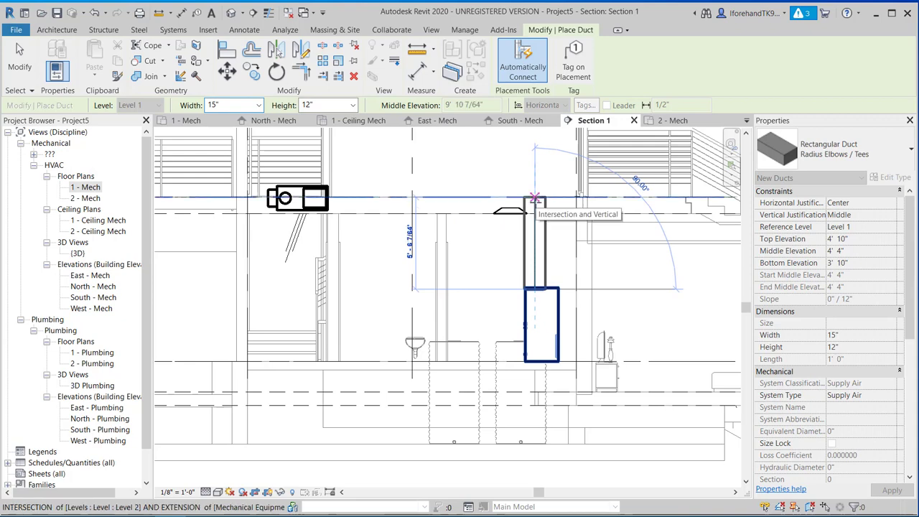
click(534, 199)
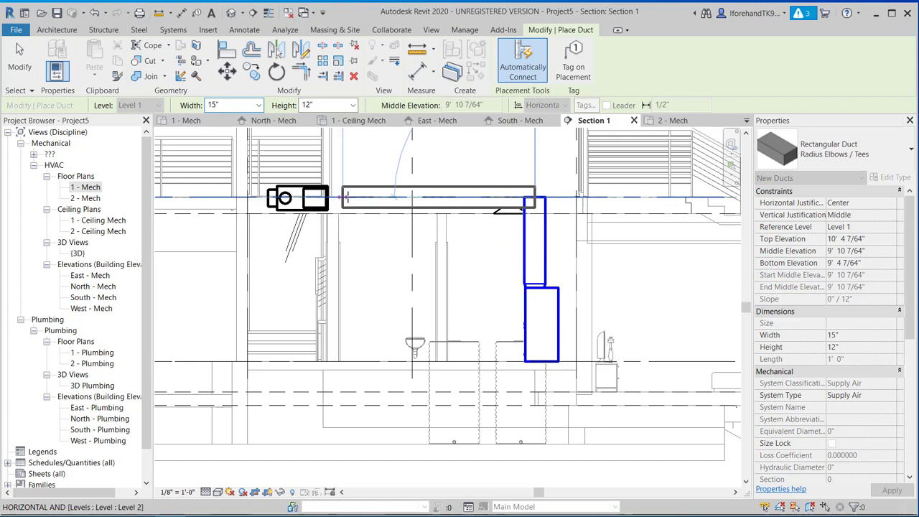
click(351, 196)
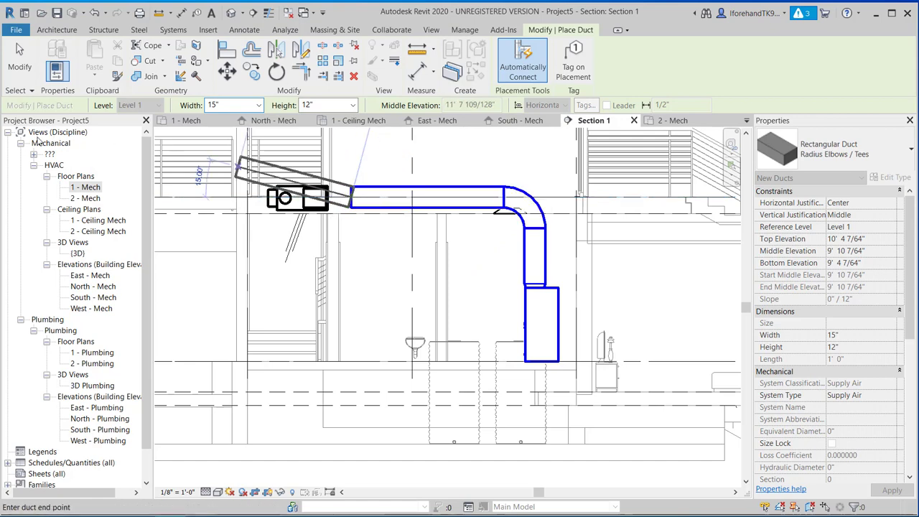
click(15, 66)
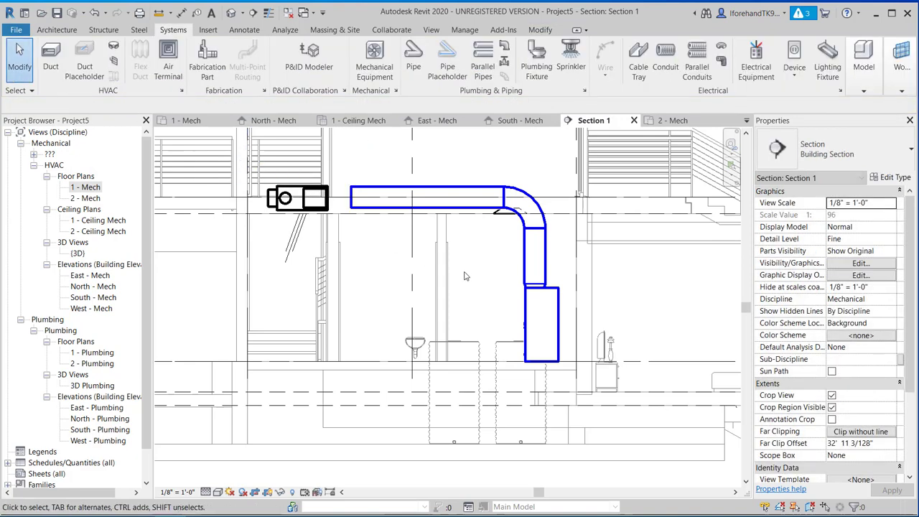
scroll(465, 276, down, 2)
middle_drag(466, 277, 482, 304)
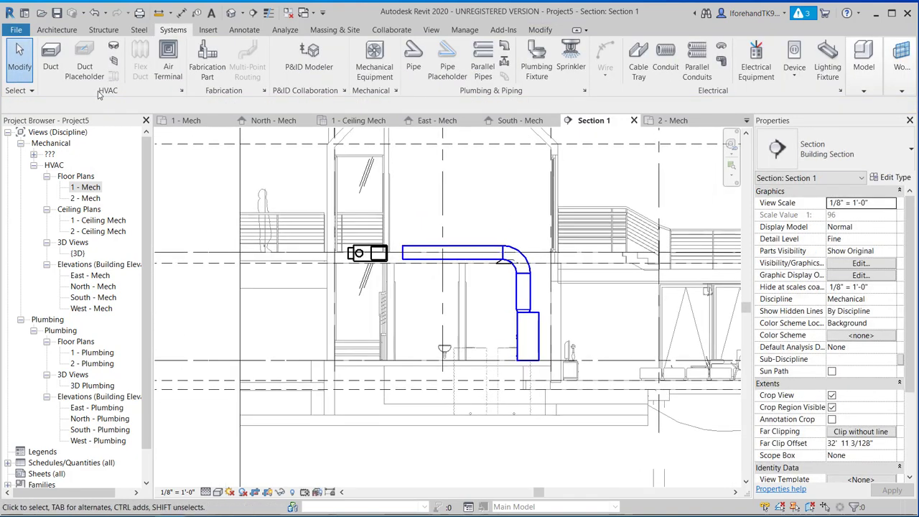
Step: In the 1 - Ceiling Mech view, extend the horizontal supply duct's open end to about 11'-5" long, level with the VAV unit between grids 6 and 7
click(432, 249)
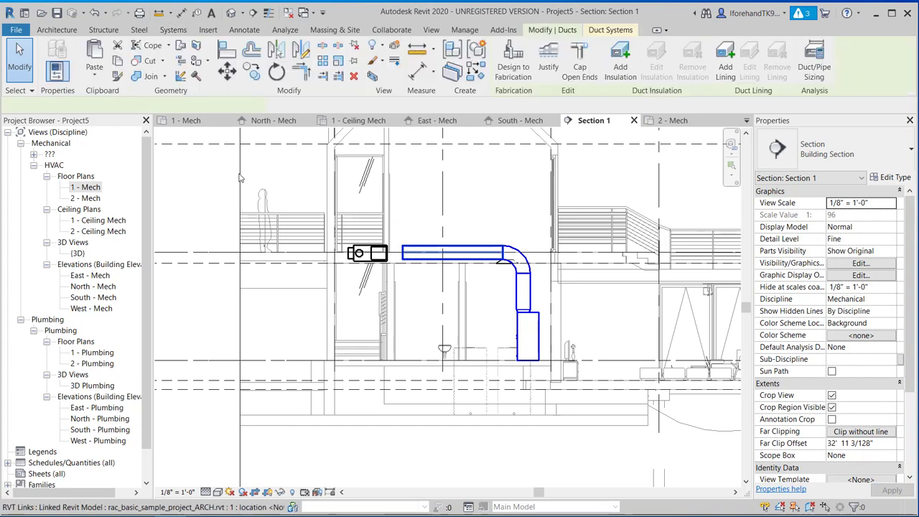
double_click(97, 221)
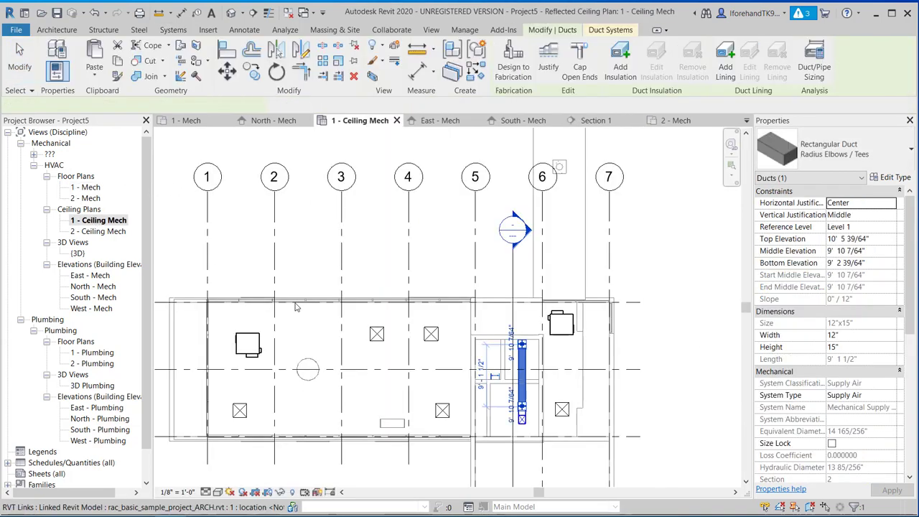
scroll(502, 366, up, 5)
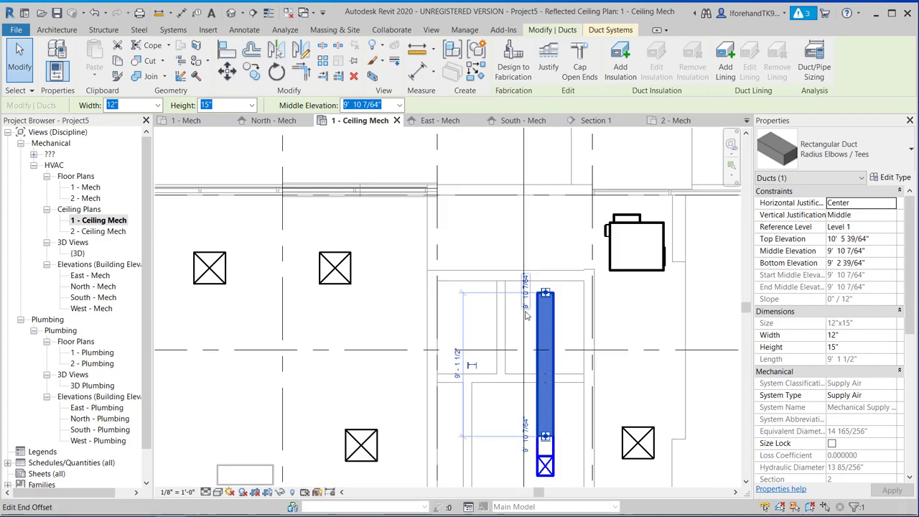
scroll(472, 302, down, 2)
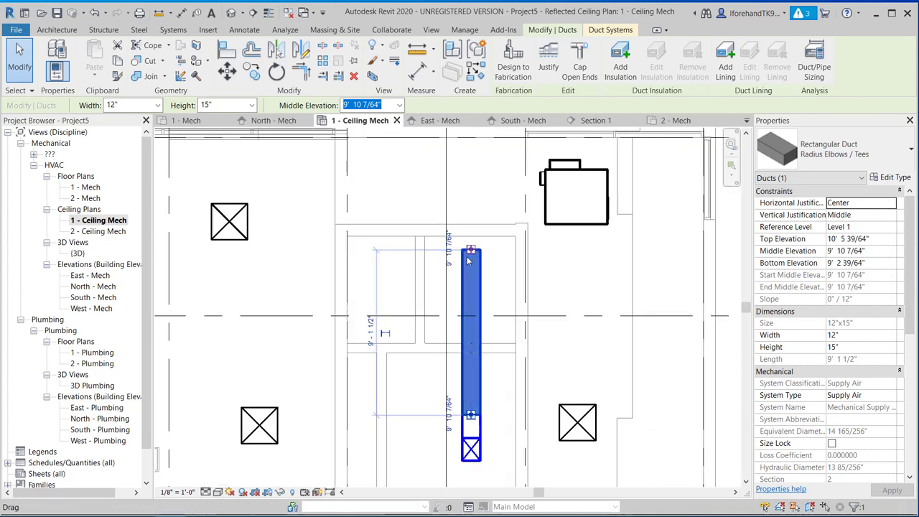
click(470, 251)
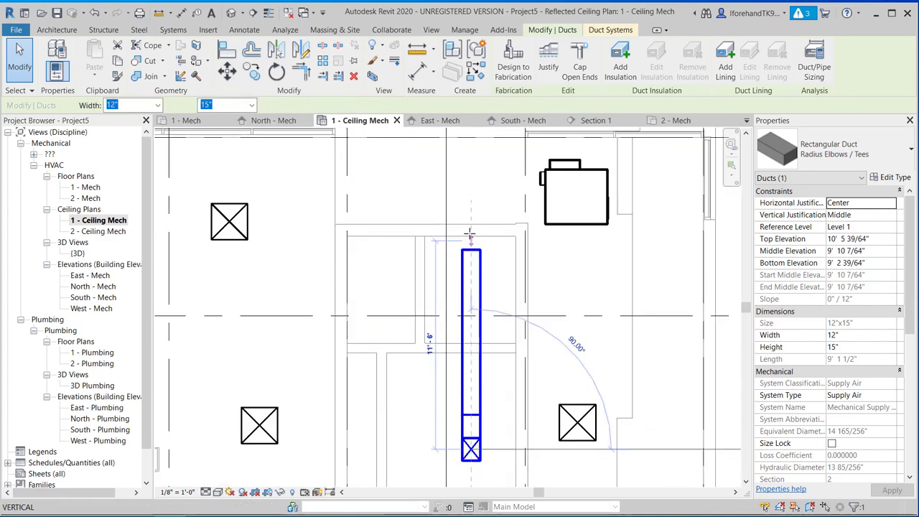
mouse_move(469, 188)
mouse_down()
mouse_move(477, 177)
mouse_move(476, 207)
mouse_up()
drag(574, 199, 575, 199)
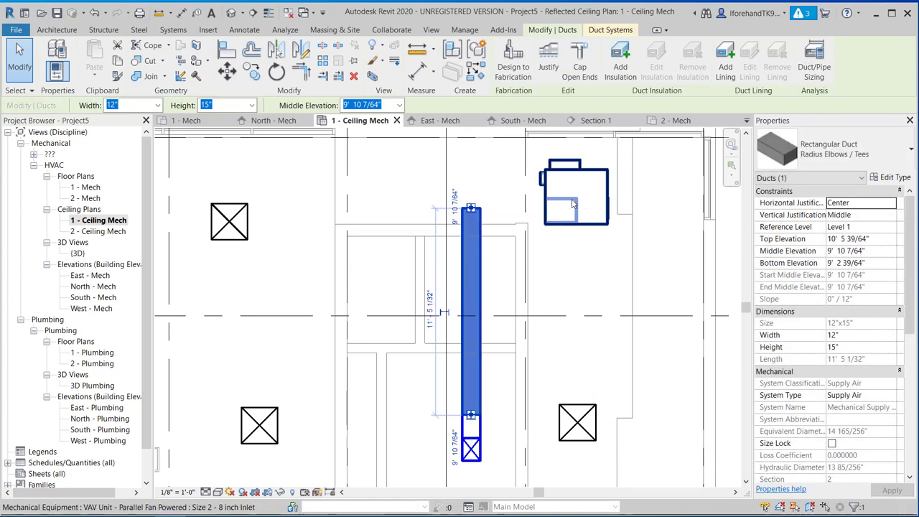
key(Escape)
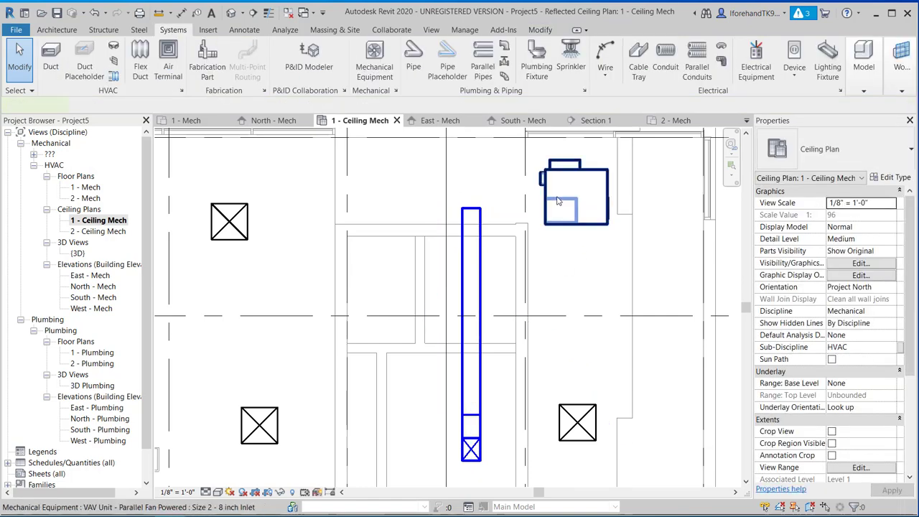
Step: Try to route a 16" x 14" return duct from the VAV unit between grids 6 and 7 to the supply duct's open end
click(556, 195)
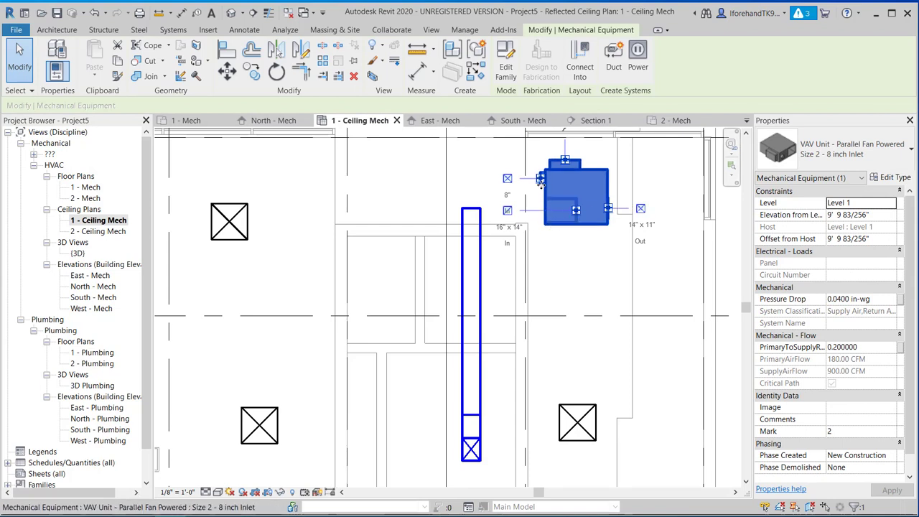
click(507, 213)
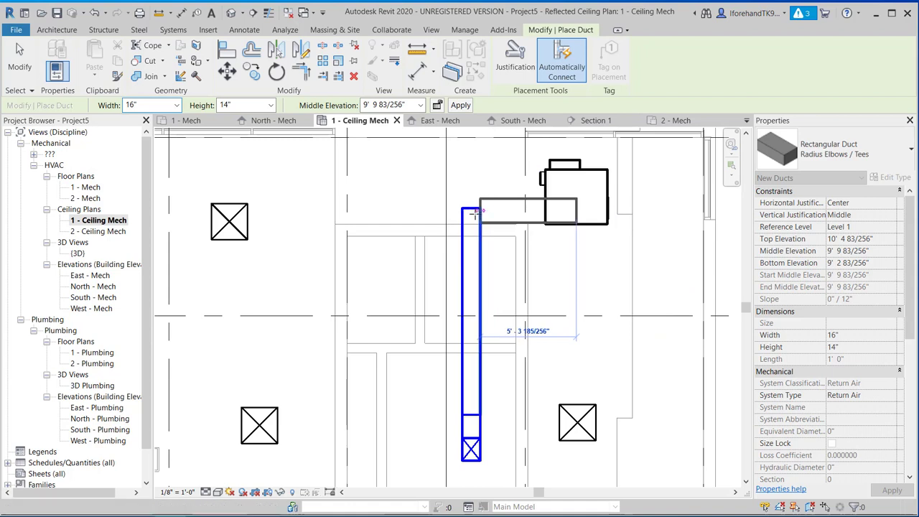
click(480, 211)
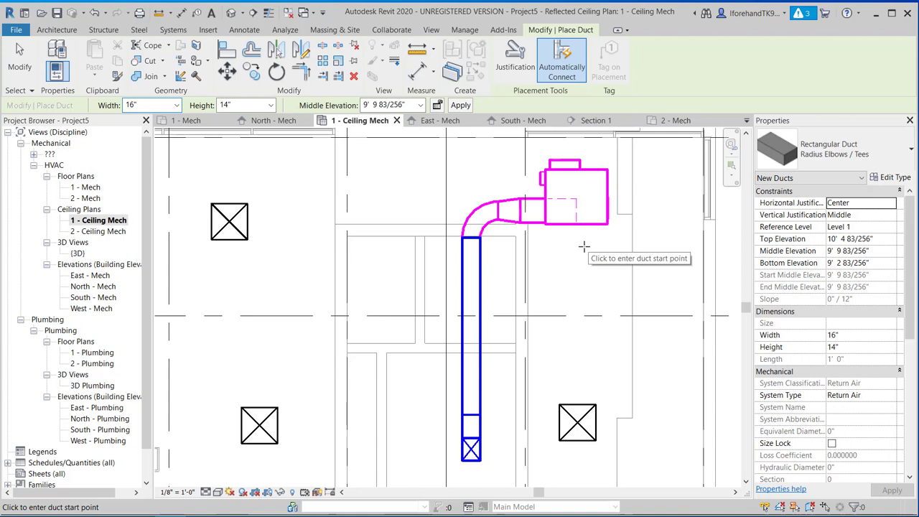
key(Escape)
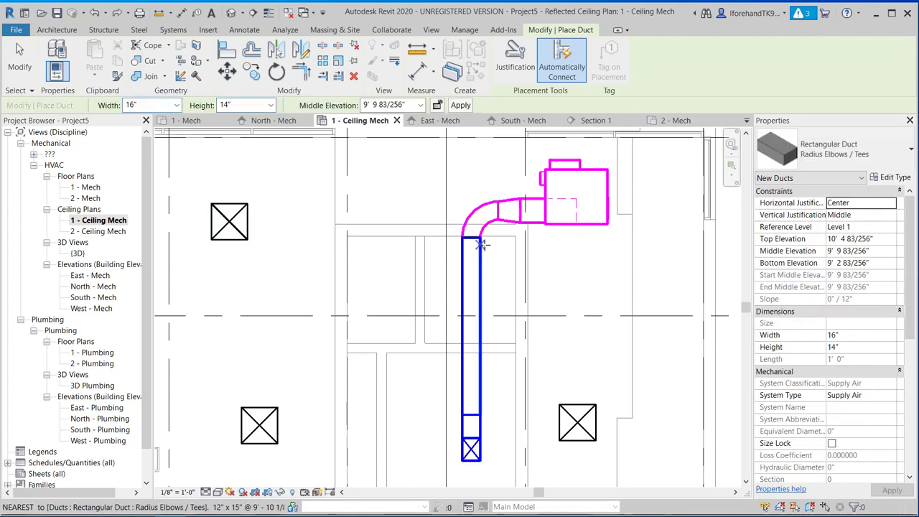
scroll(486, 298, down, 1)
middle_drag(516, 305, 508, 281)
scroll(507, 281, up, 2)
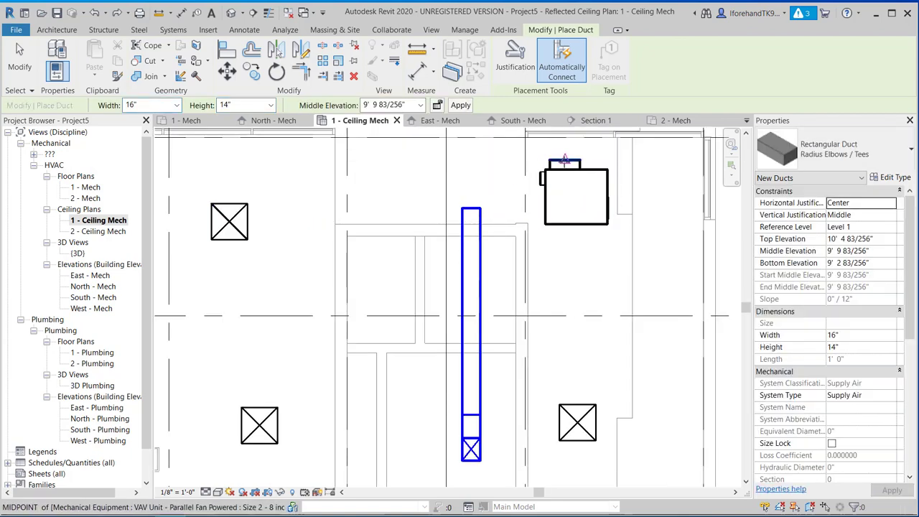
key(Escape)
key(Escape)
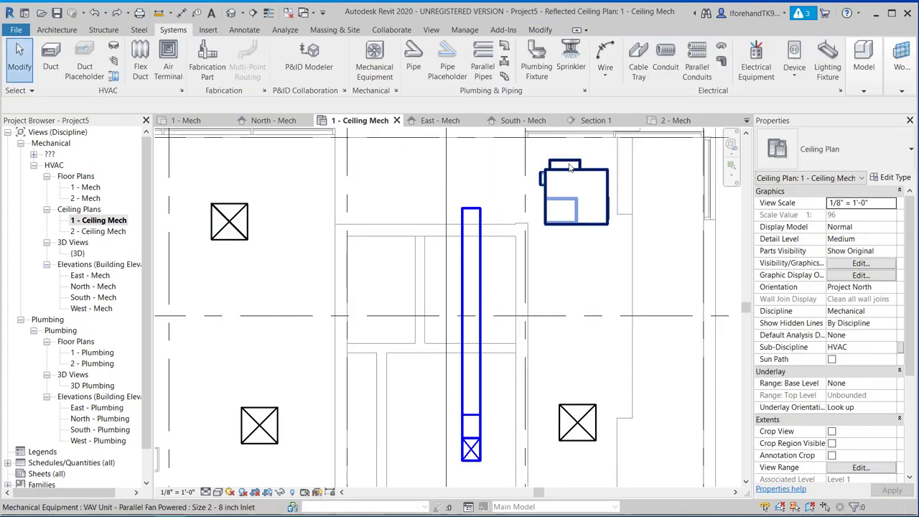
Step: Try to run an 8" round supply duct diagonally from the VAV unit's round inlet to the open end of the main duct
click(568, 166)
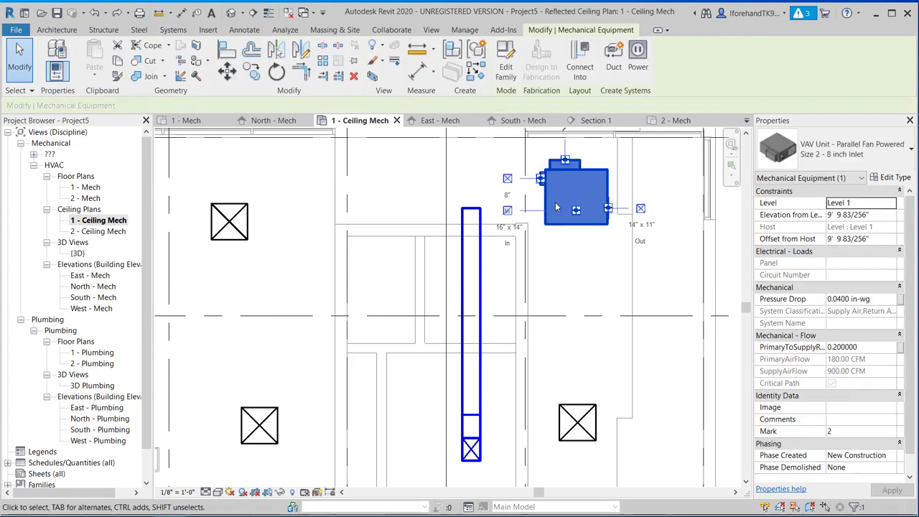
middle_drag(556, 207, 575, 310)
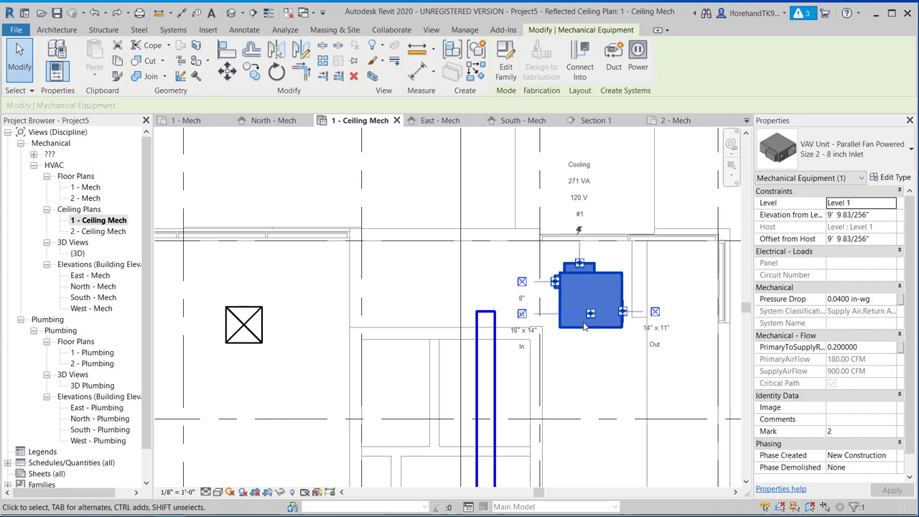
click(522, 282)
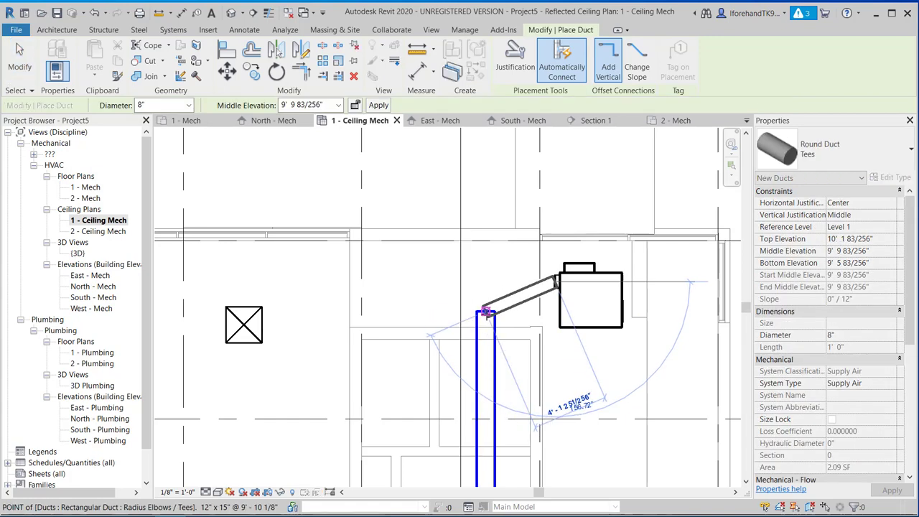
click(486, 311)
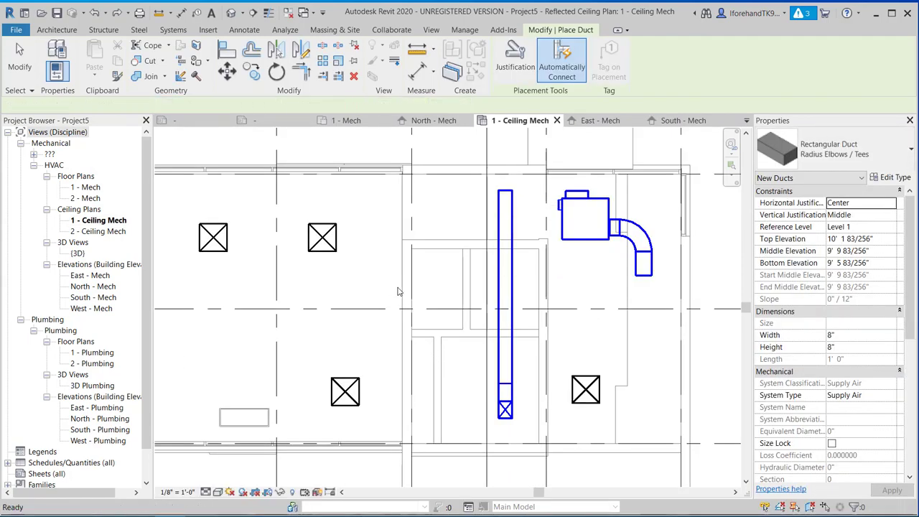
key(Escape)
key(Escape)
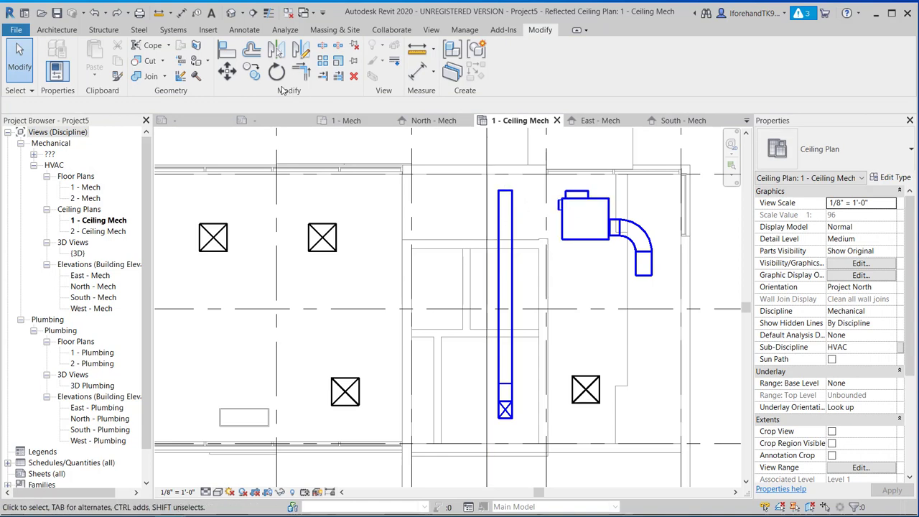
Step: Adjust the main supply duct's open end to align with the 8" inlet of the VAV unit, making the duct about 13'-1" long
click(581, 201)
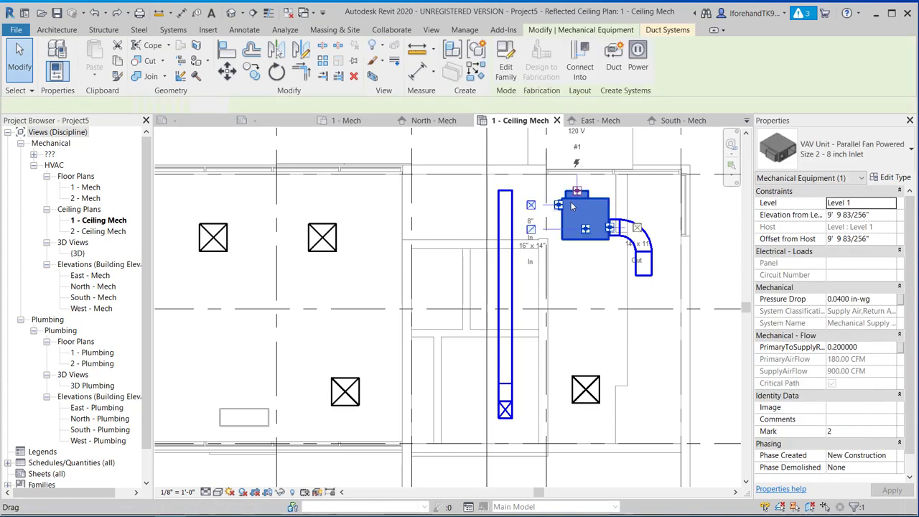
click(499, 217)
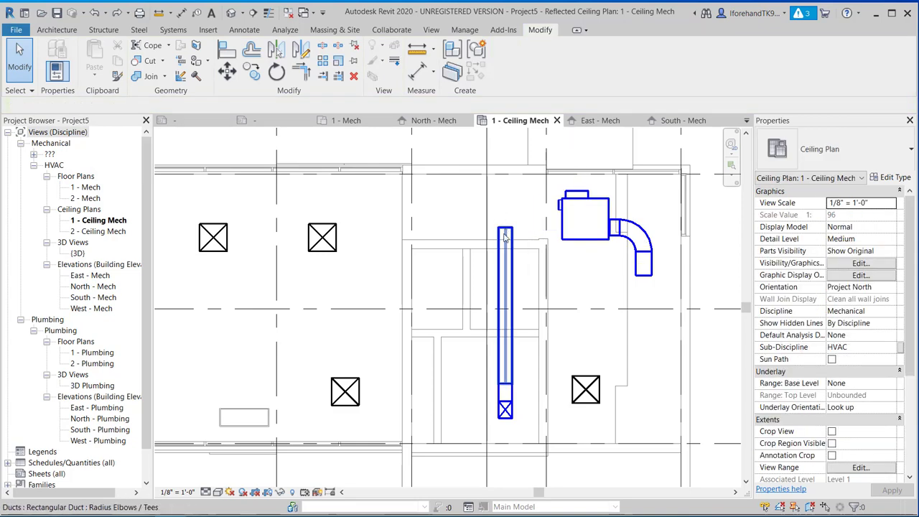
click(505, 233)
drag(505, 220, 506, 201)
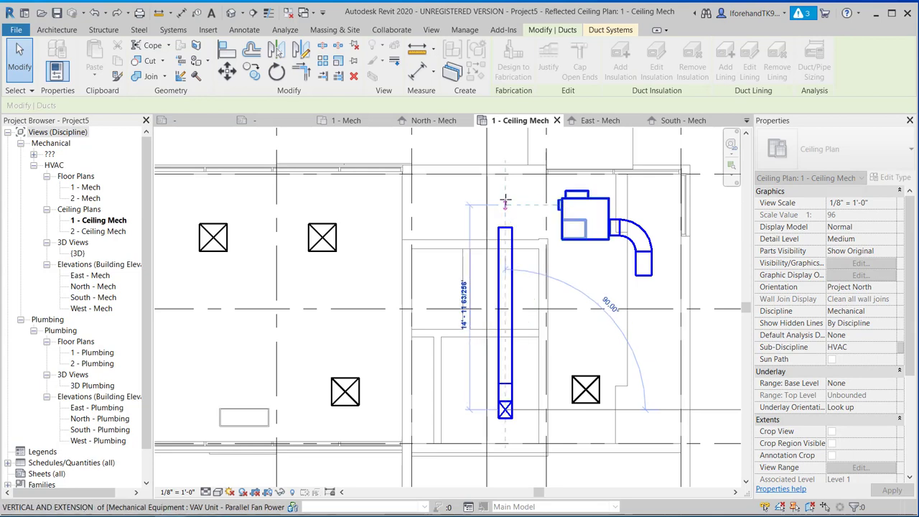
drag(505, 201, 506, 204)
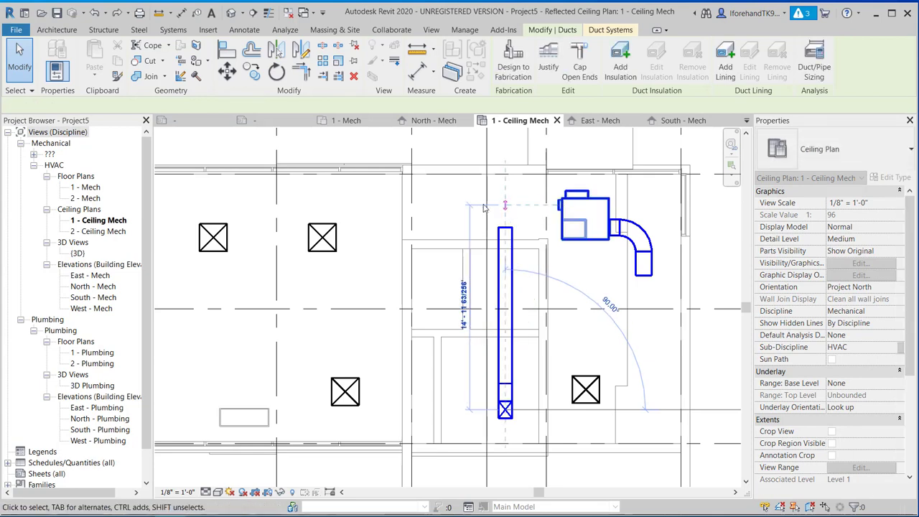
Step: Connect the VAV unit's 8" round supply inlet to the main duct's open end with a straight horizontal duct
click(561, 208)
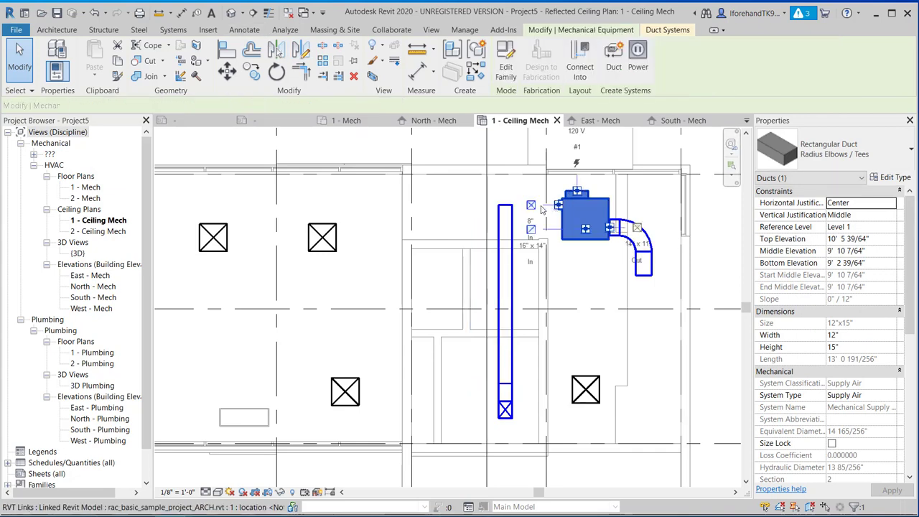
click(530, 207)
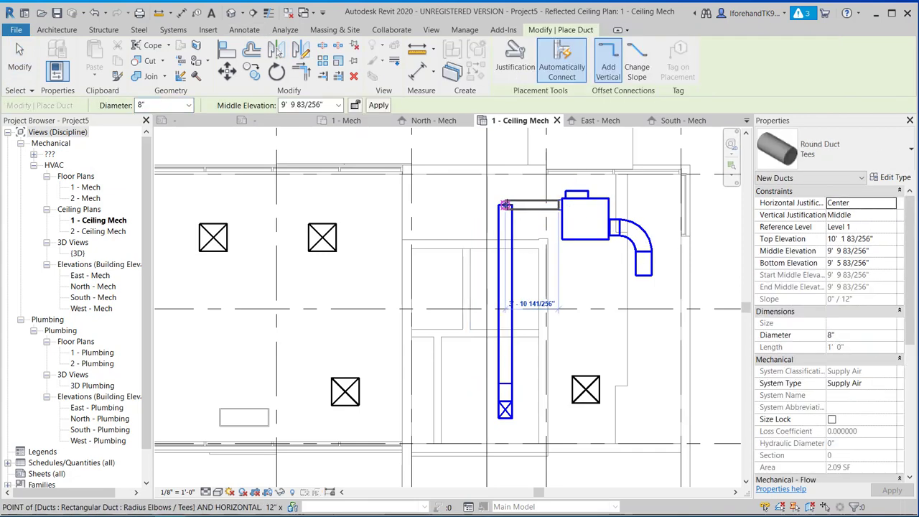
click(507, 206)
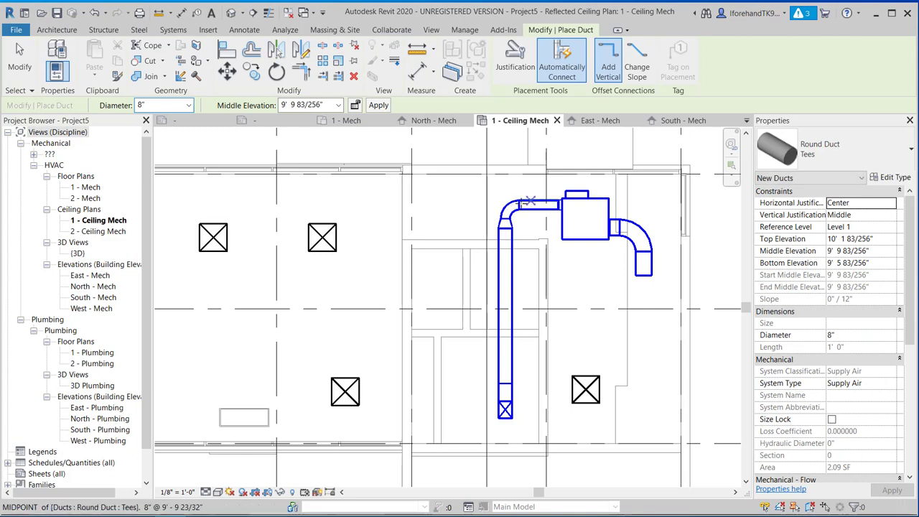
Step: Try to branch an 8" round duct off the main duct below its transition, running horizontally to between grids 2 and 3
scroll(498, 308, down, 2)
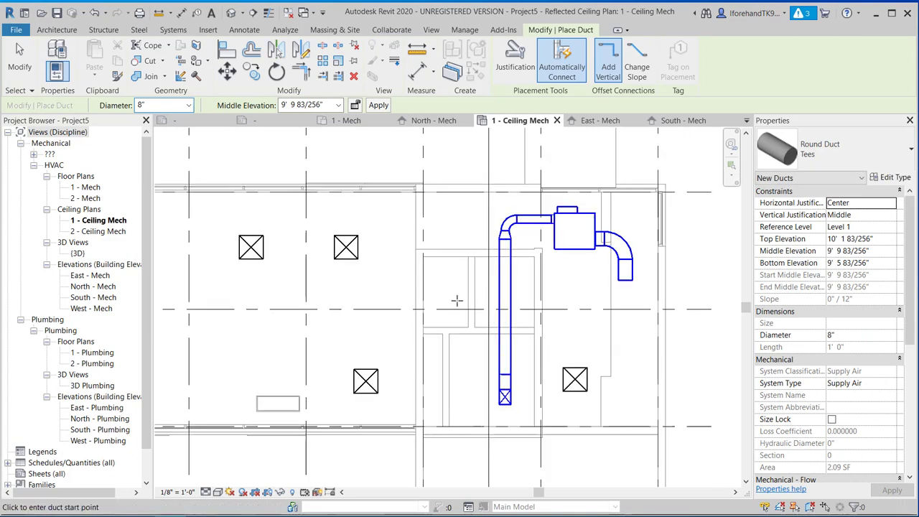
middle_drag(496, 309, 596, 310)
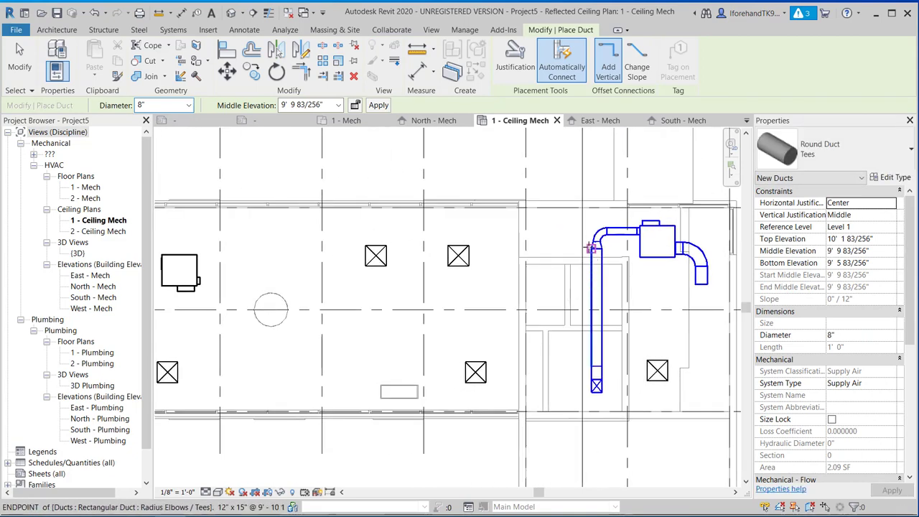
click(590, 249)
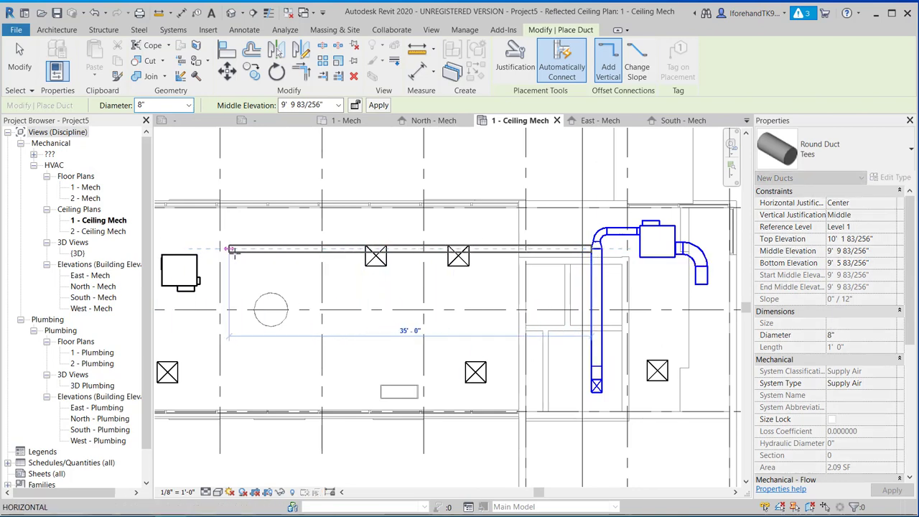
click(260, 249)
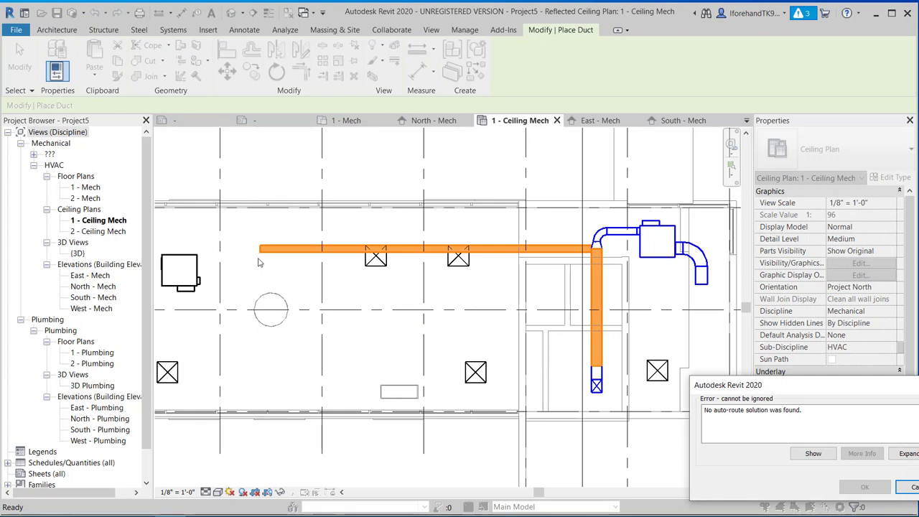
key(Escape)
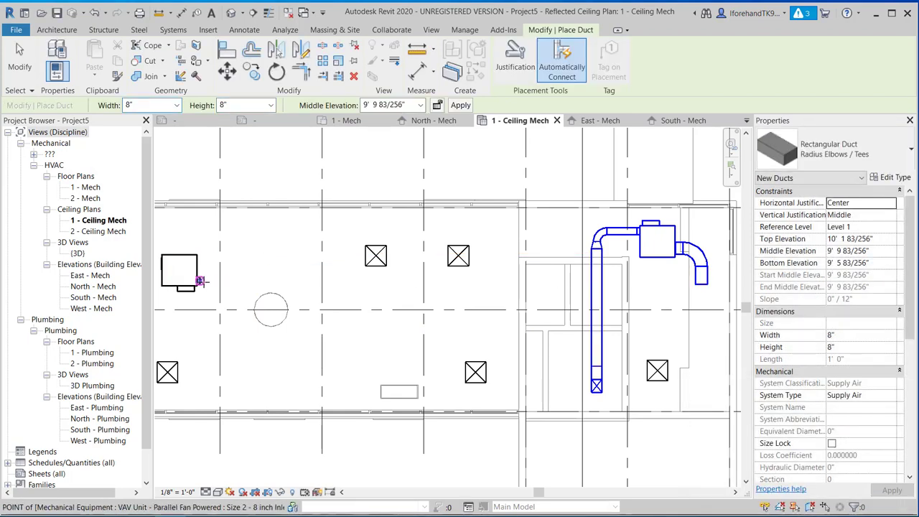
Step: Connect the left VAV unit's 8" round connector to the vertical main duct with a straight horizontal round duct
click(24, 65)
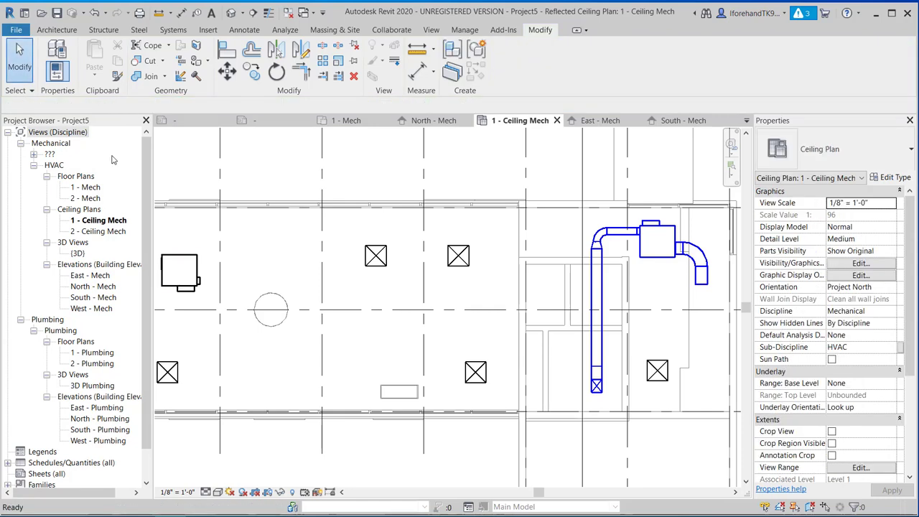
click(199, 267)
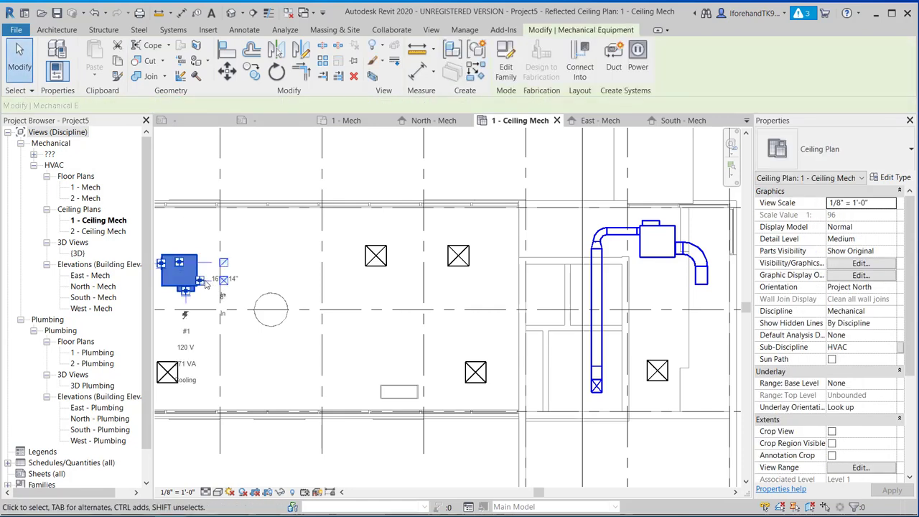
click(199, 280)
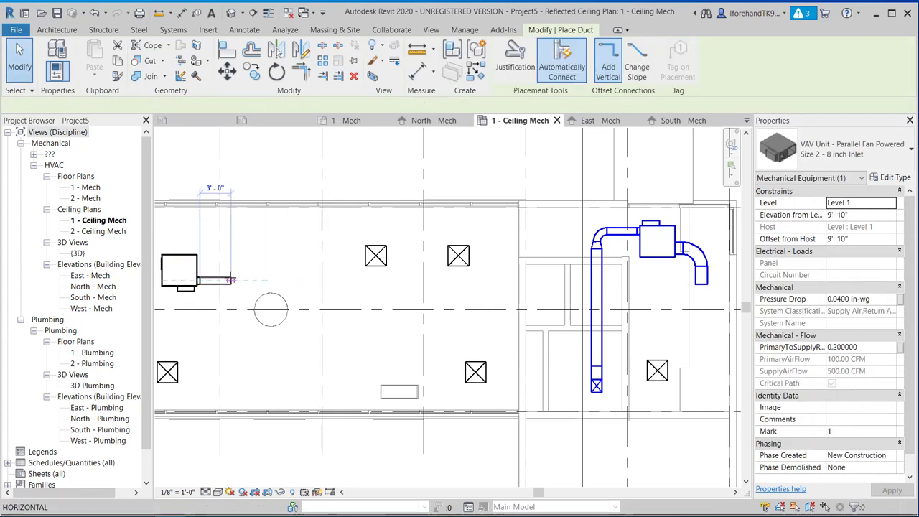
click(595, 281)
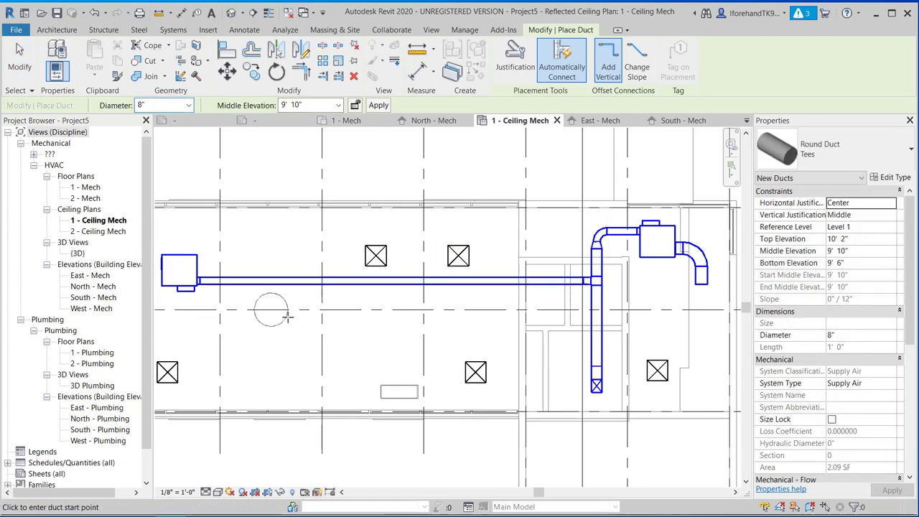
Step: Branch an 8" round duct about 3'-10" long upward off the horizontal duct, between the two upper diffusers
scroll(370, 271, up, 4)
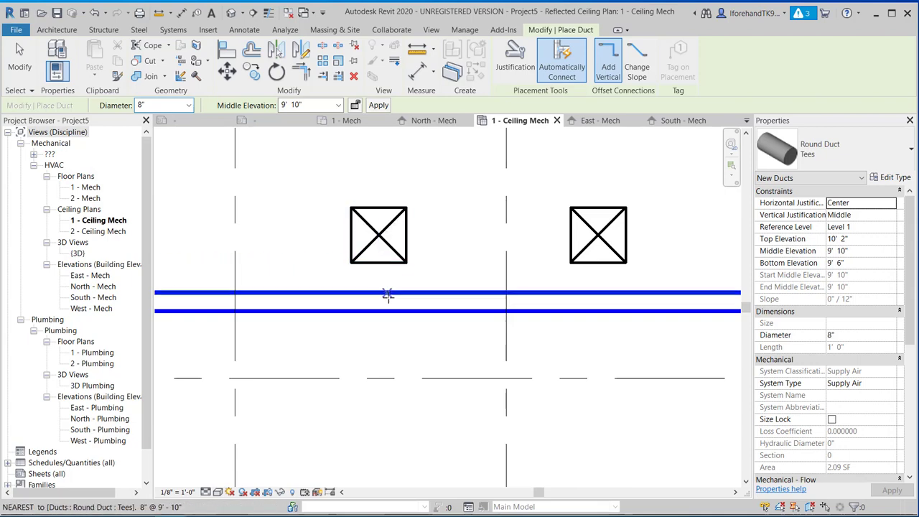
scroll(388, 296, down, 1)
scroll(465, 365, down, 1)
middle_drag(534, 328, 476, 209)
scroll(483, 240, down, 1)
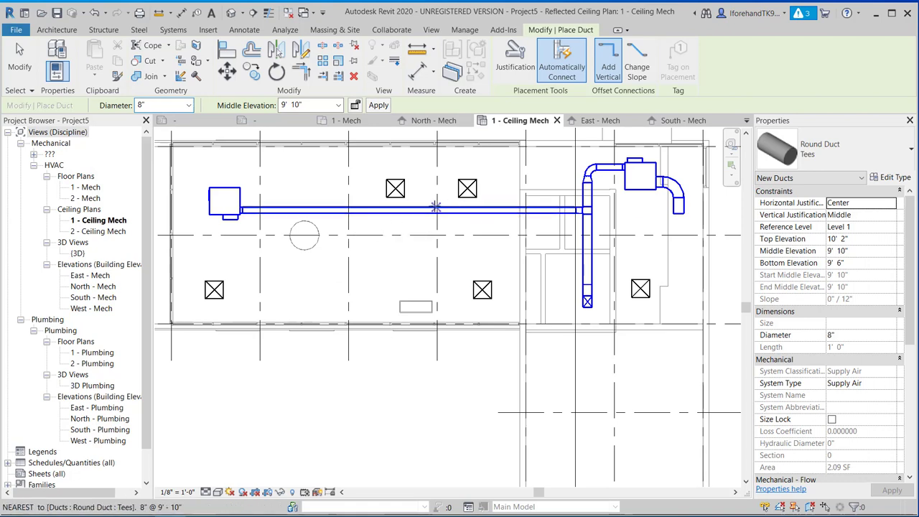
scroll(432, 207, up, 5)
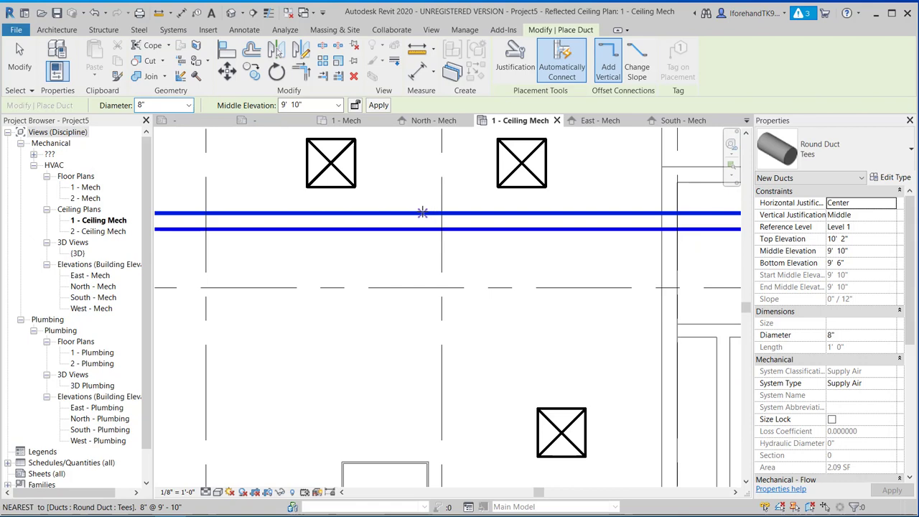
click(423, 212)
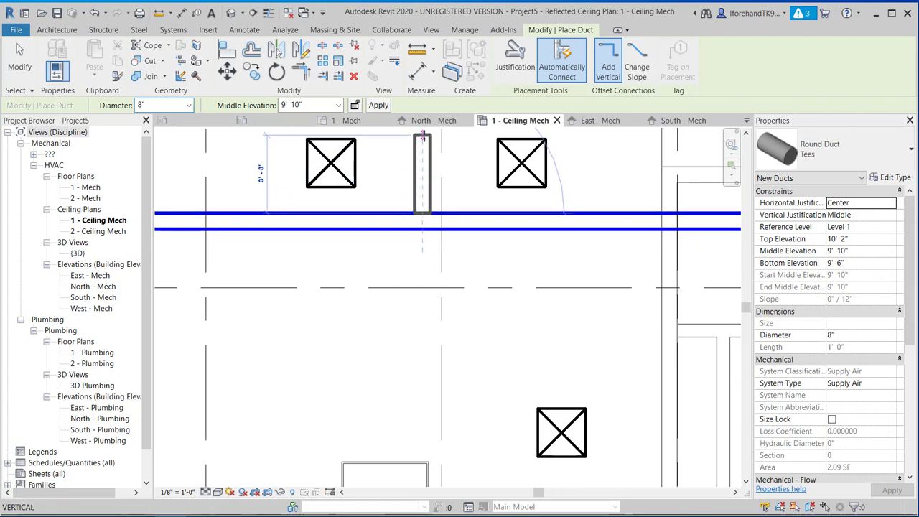
scroll(388, 215, down, 2)
middle_drag(389, 214, 390, 261)
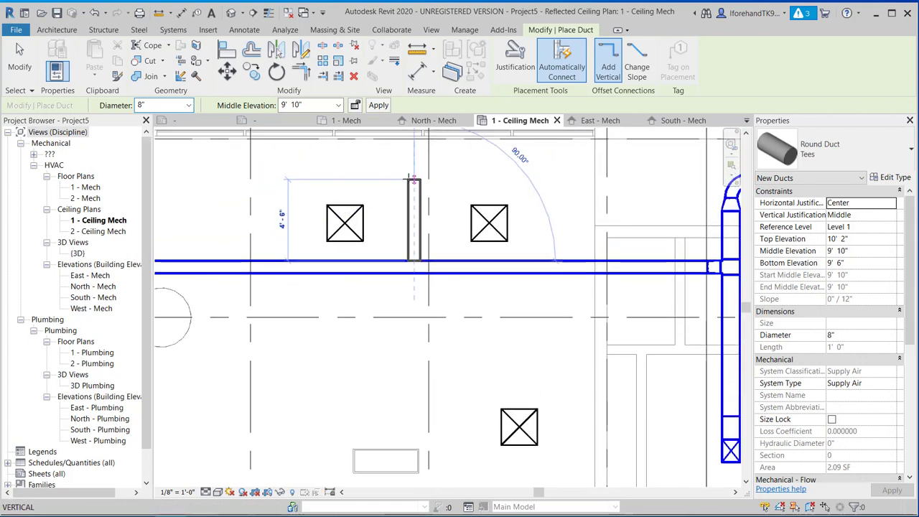
click(414, 188)
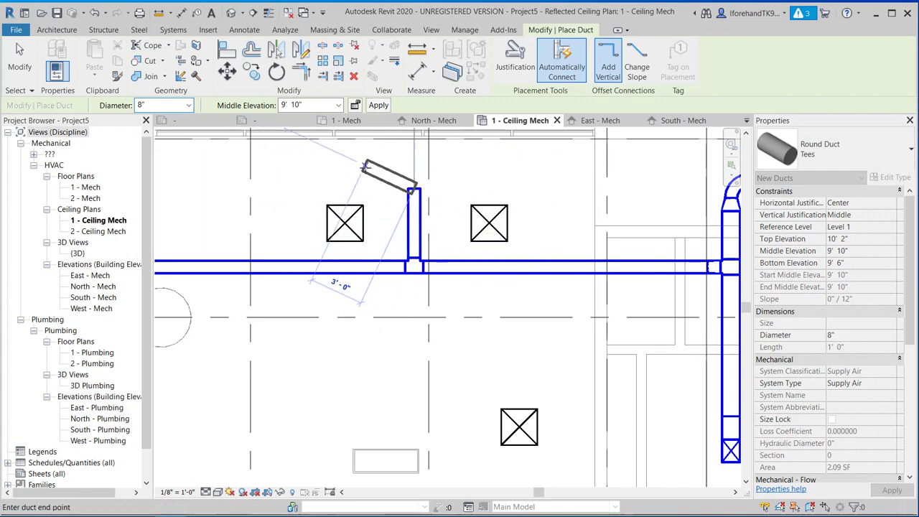
key(Escape)
key(Escape)
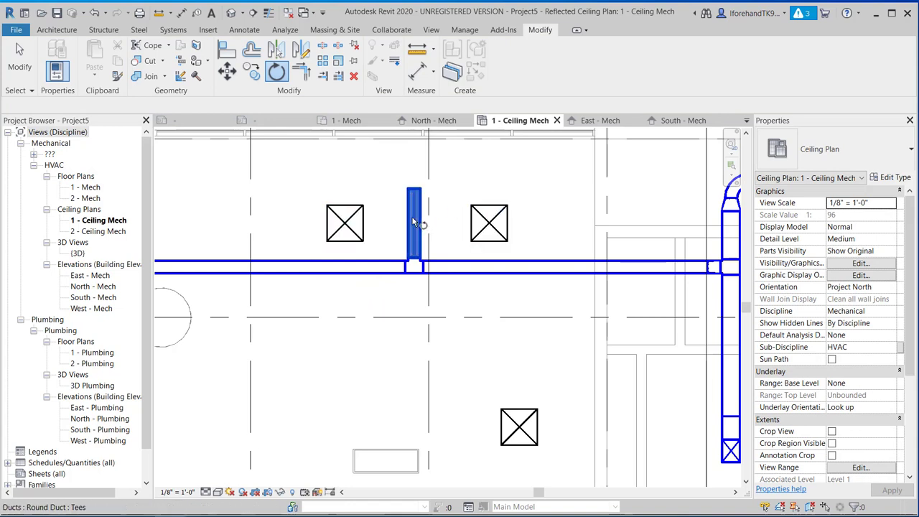
right_click(414, 222)
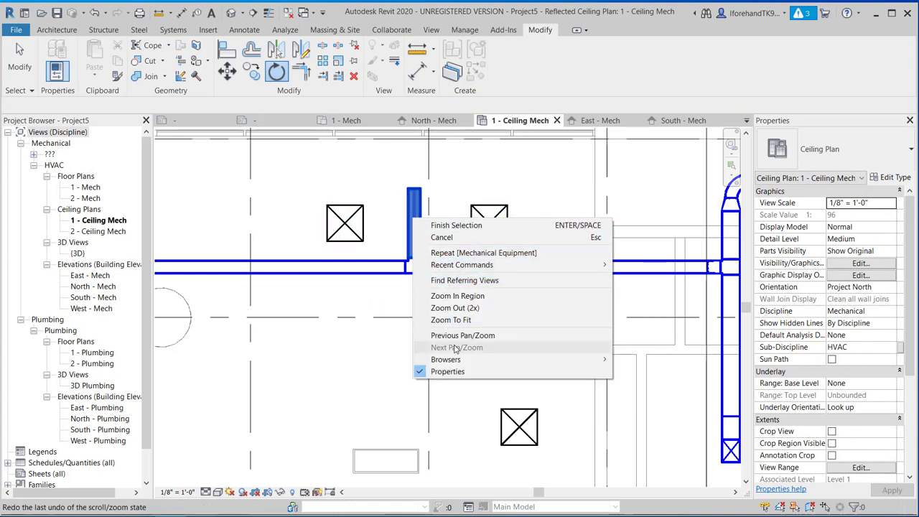
click(400, 197)
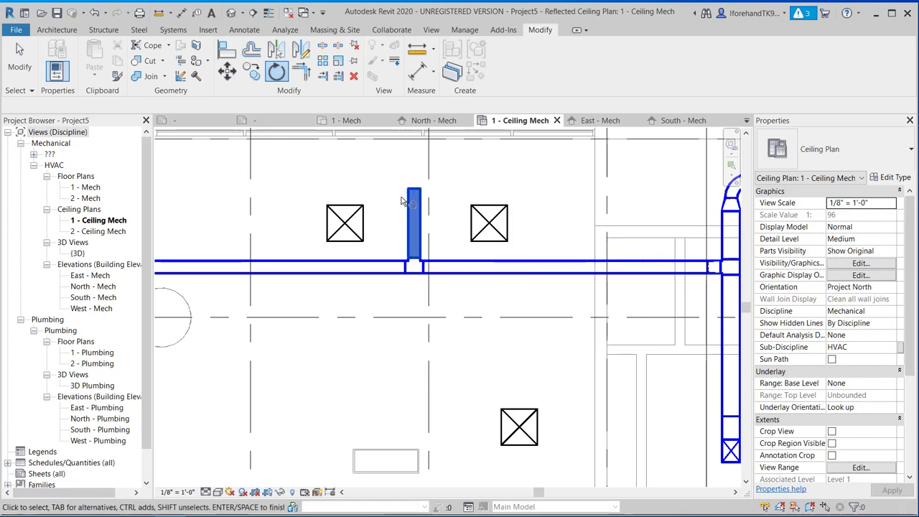
right_click(415, 239)
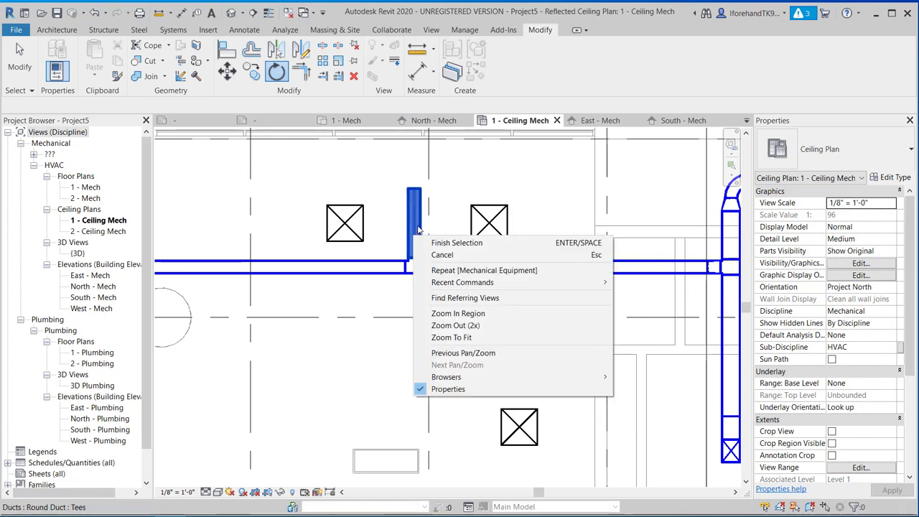
click(419, 229)
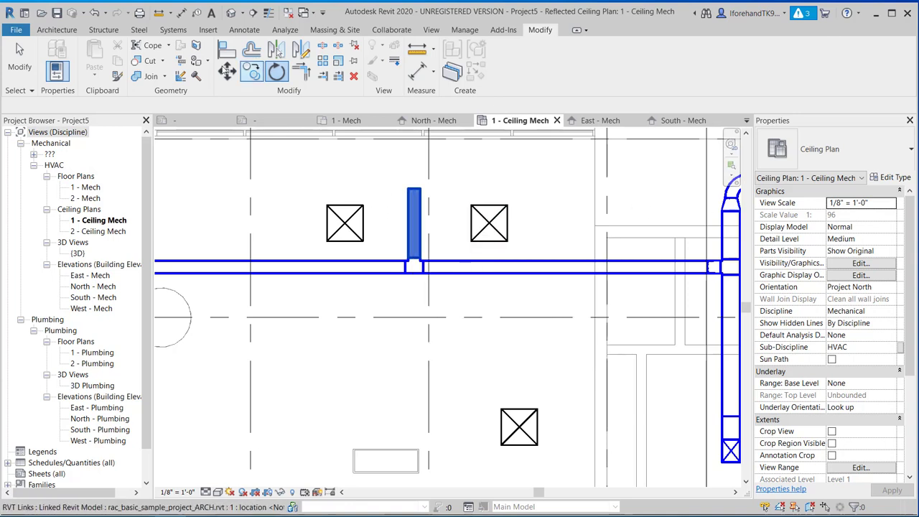
click(21, 74)
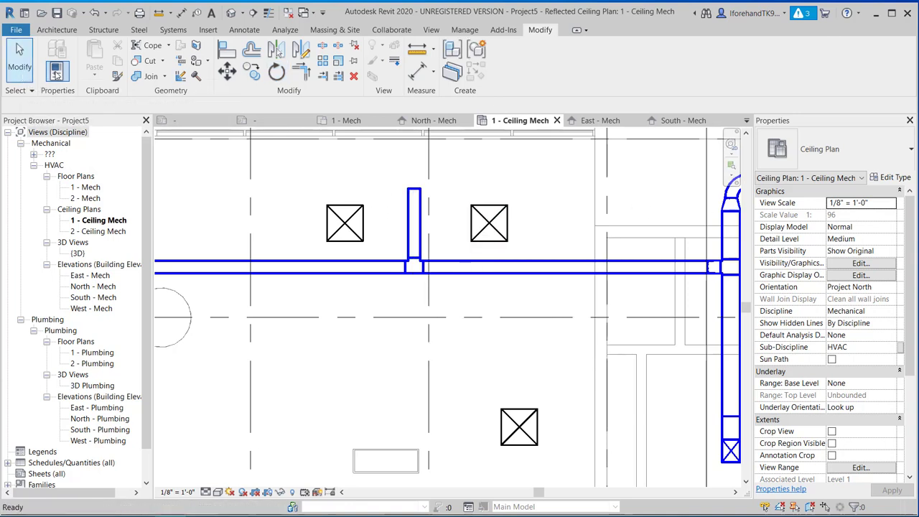
Step: Create a similar 8" round duct about 2'-0" long from the vertical branch's midpoint toward the upper-left diffuser
click(414, 235)
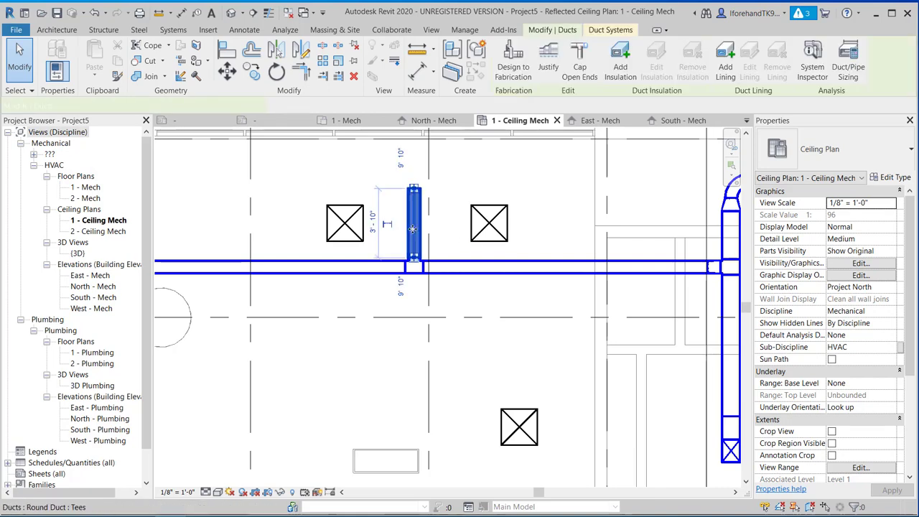
right_click(415, 234)
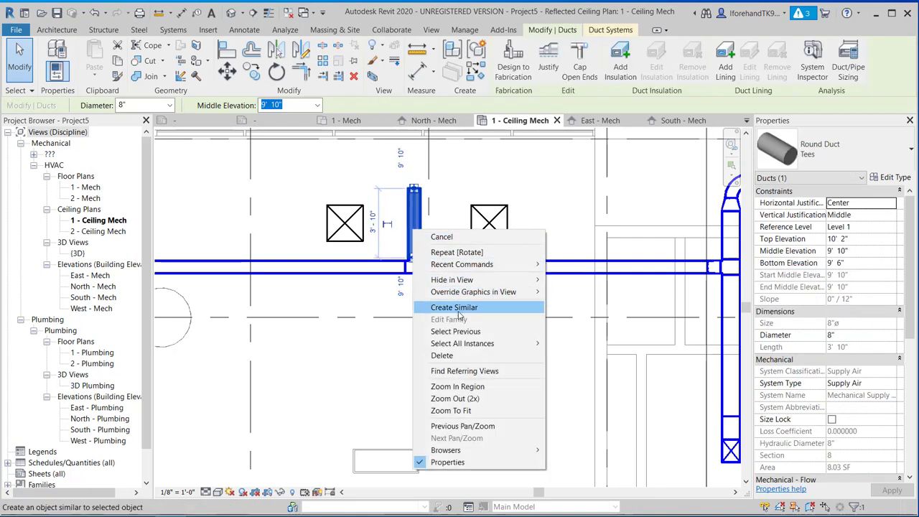
mouse_move(463, 345)
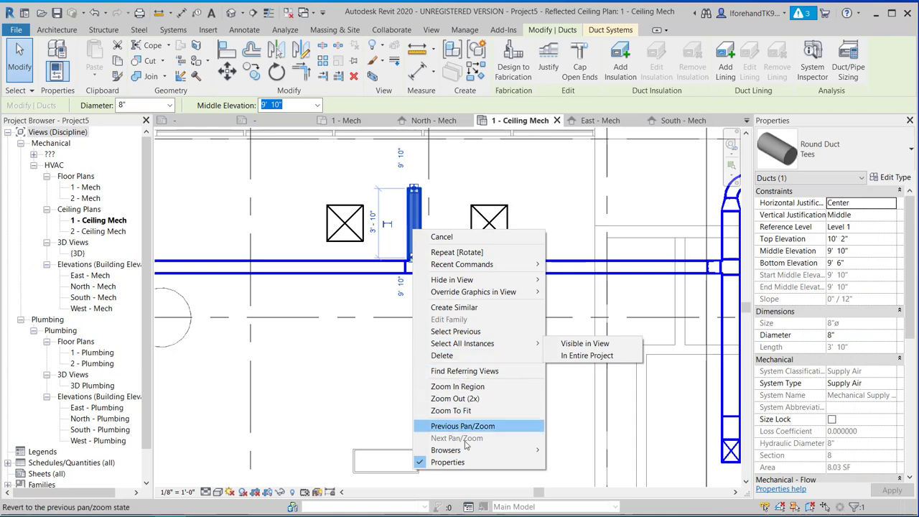
click(463, 307)
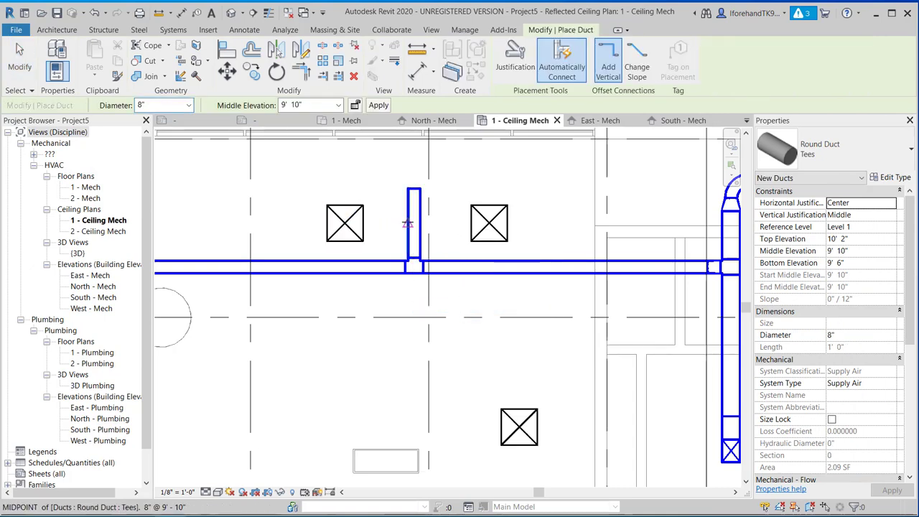
click(407, 223)
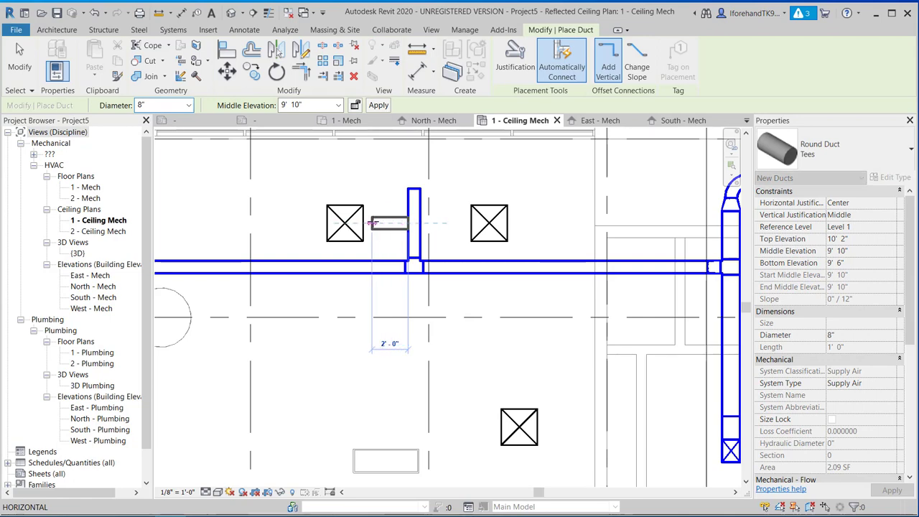
click(373, 224)
right_click(372, 225)
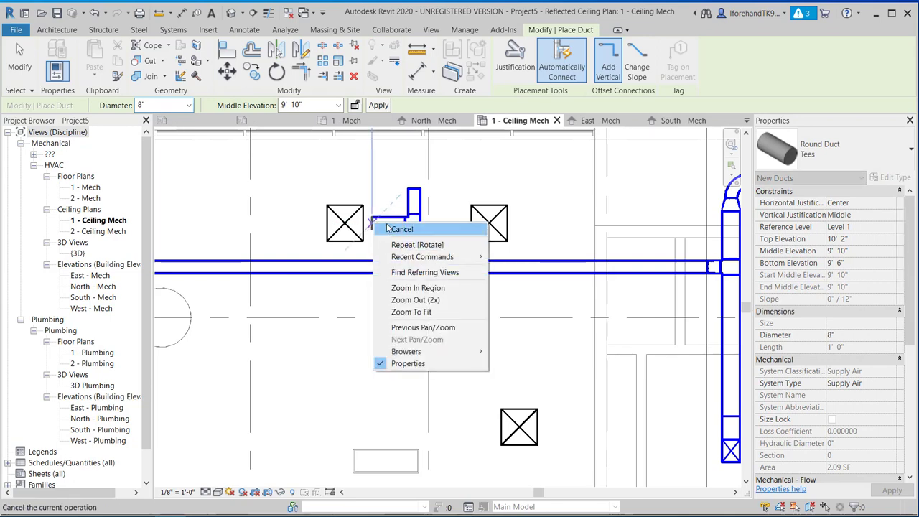
click(11, 63)
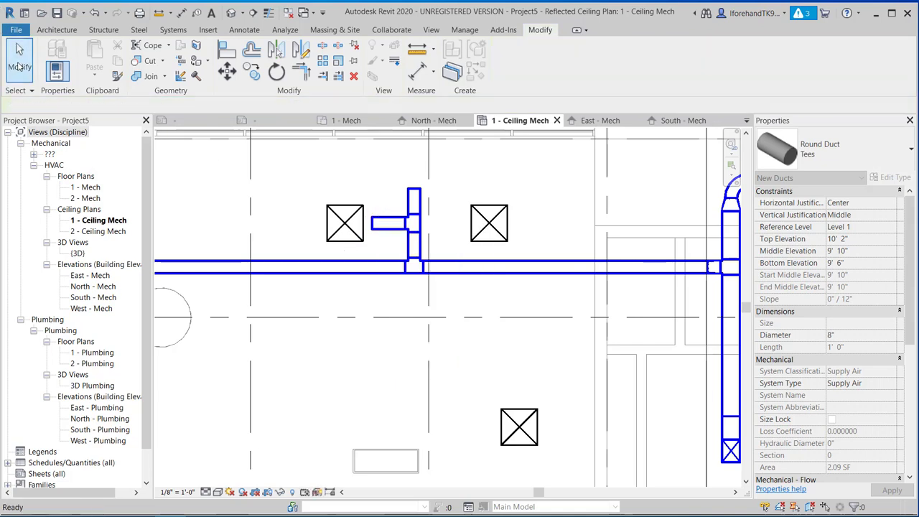
Step: Connect the open end of the left stub duct to the adjacent diffuser with an 8" round flex duct
click(382, 228)
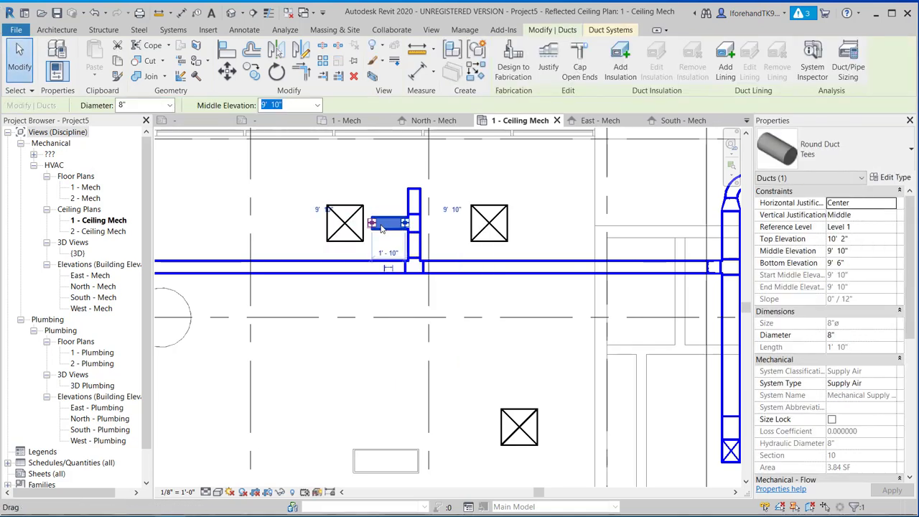
right_click(381, 227)
mouse_move(428, 265)
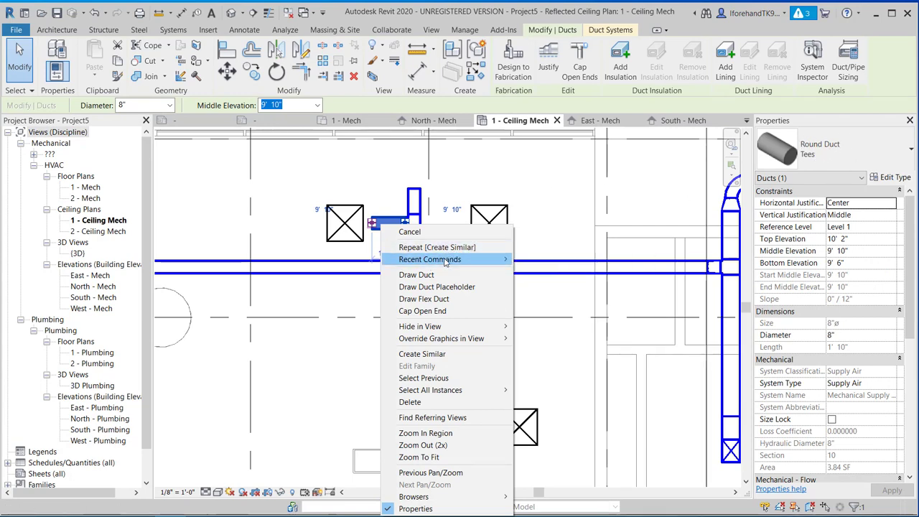
click(439, 300)
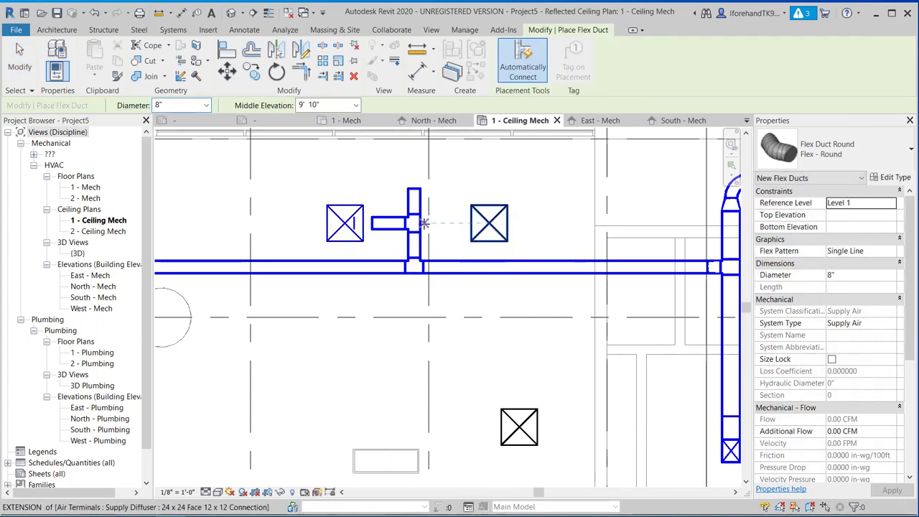
click(20, 54)
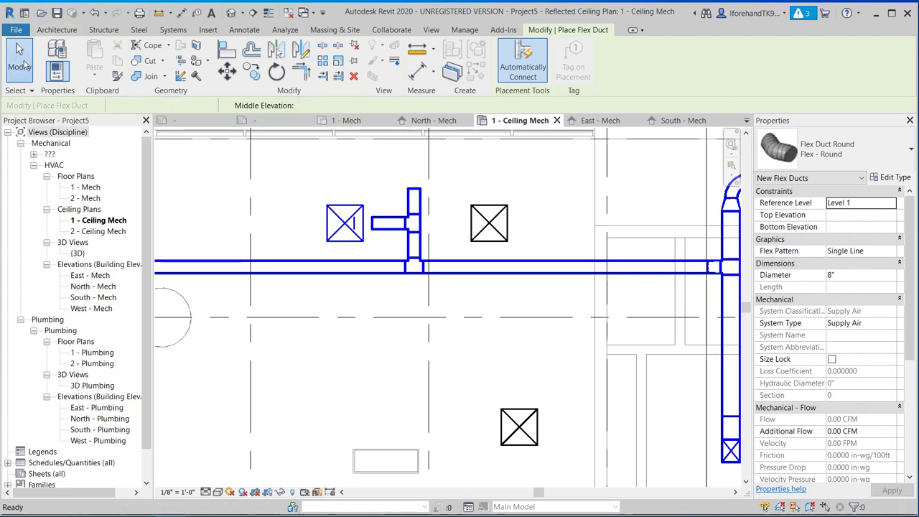
Step: Create a similar 8" round duct about 1'-5" long from the branch tee toward the diffuser on its right
click(415, 206)
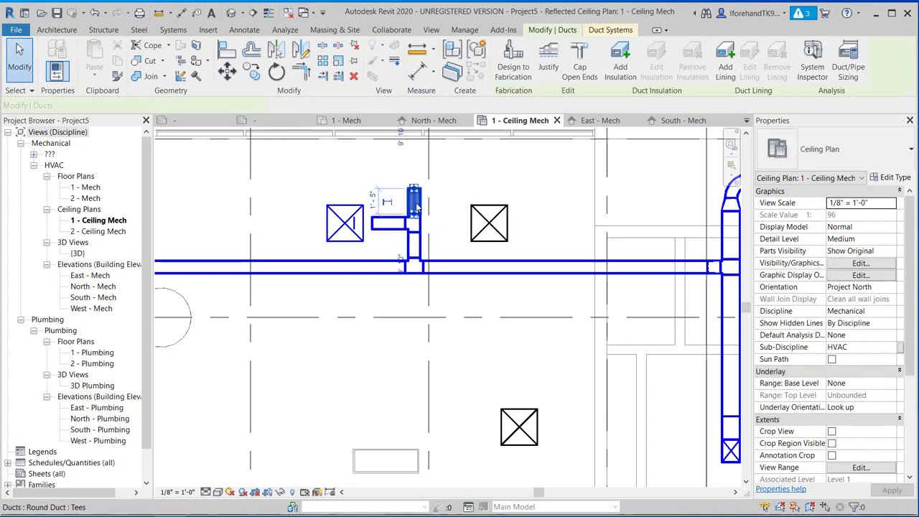
right_click(416, 204)
click(458, 281)
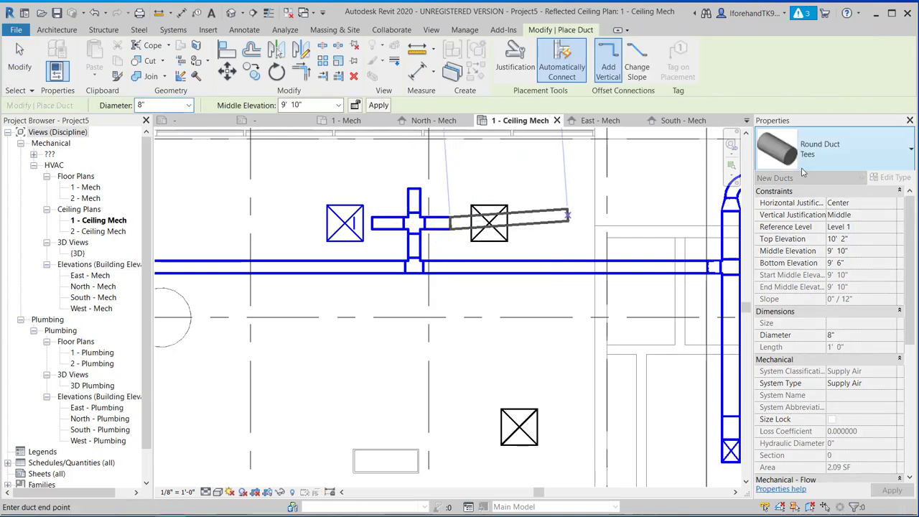
key(Escape)
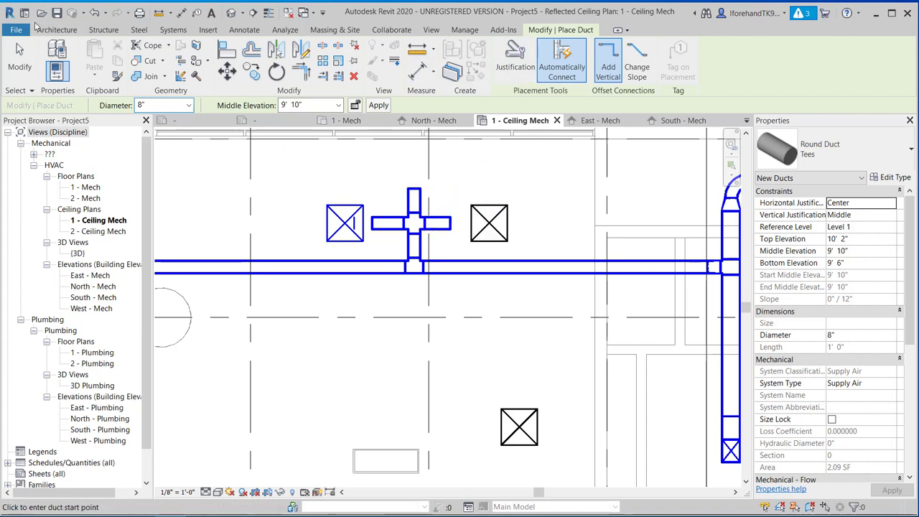
click(20, 56)
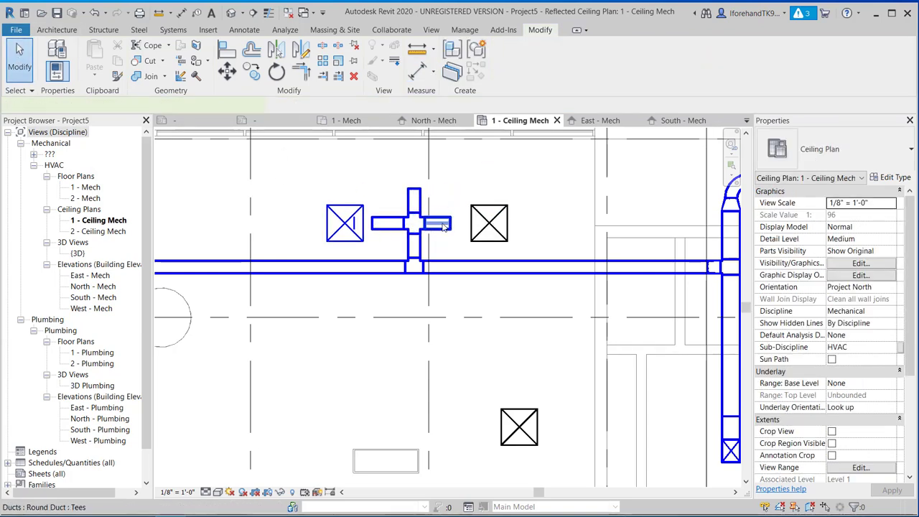
Step: Connect the open end of the right stub duct to the adjacent diffuser with an 8" round flex duct
right_click(445, 225)
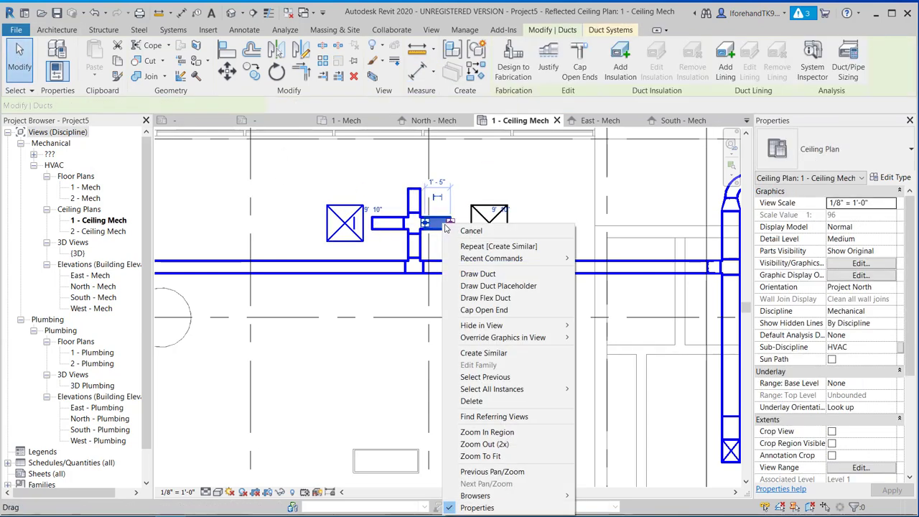
click(486, 298)
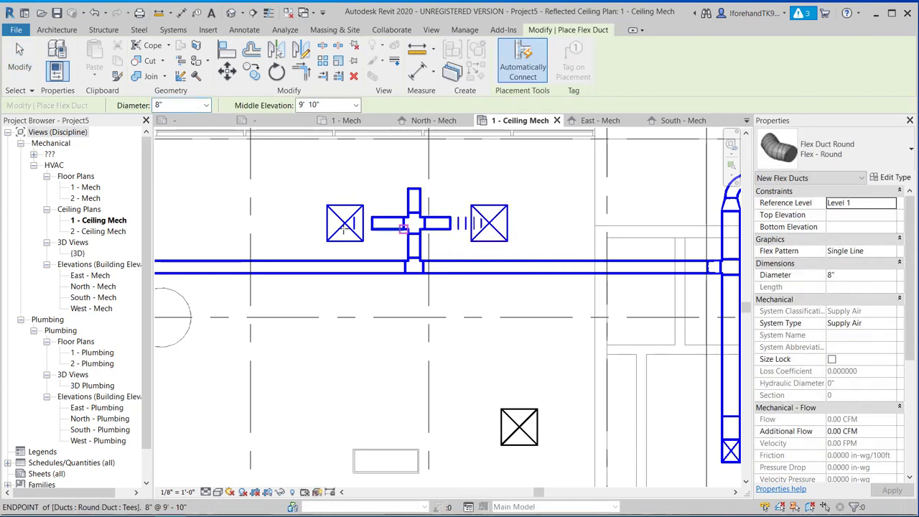
scroll(386, 291, down, 1)
middle_drag(422, 305, 408, 231)
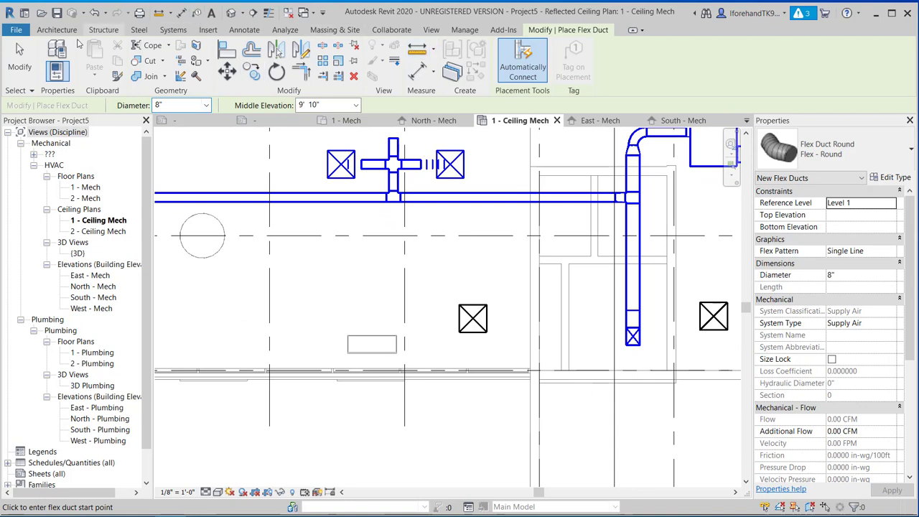
click(20, 67)
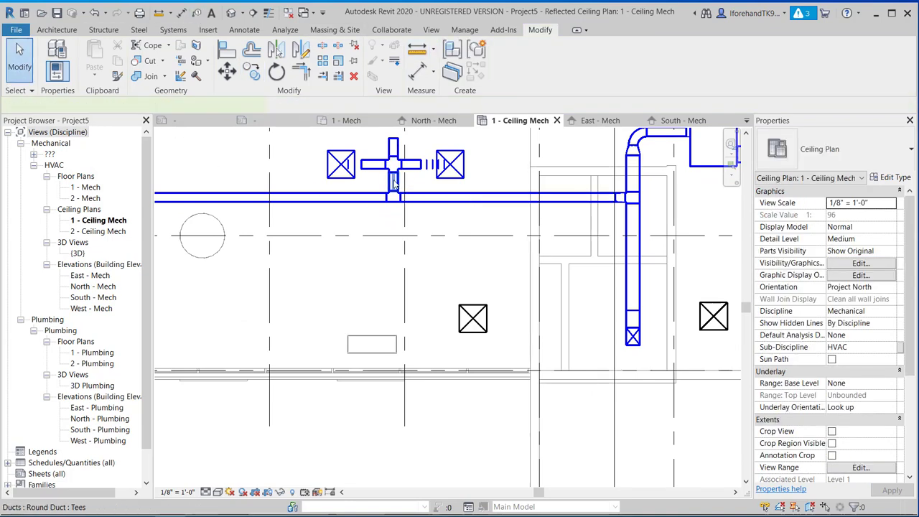
Step: Create a similar 8" round duct about 6'-4" long from the horizontal main down toward the unconnected diffuser below it
click(394, 184)
right_click(394, 182)
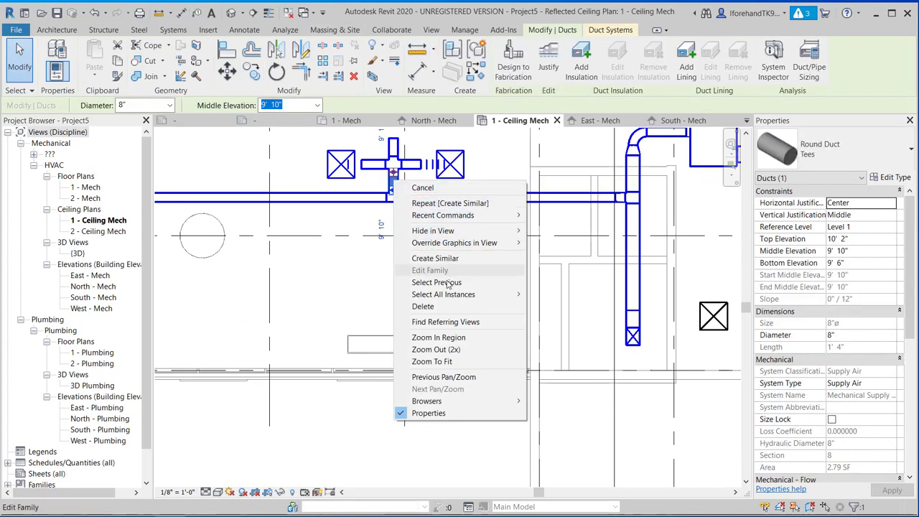
click(461, 260)
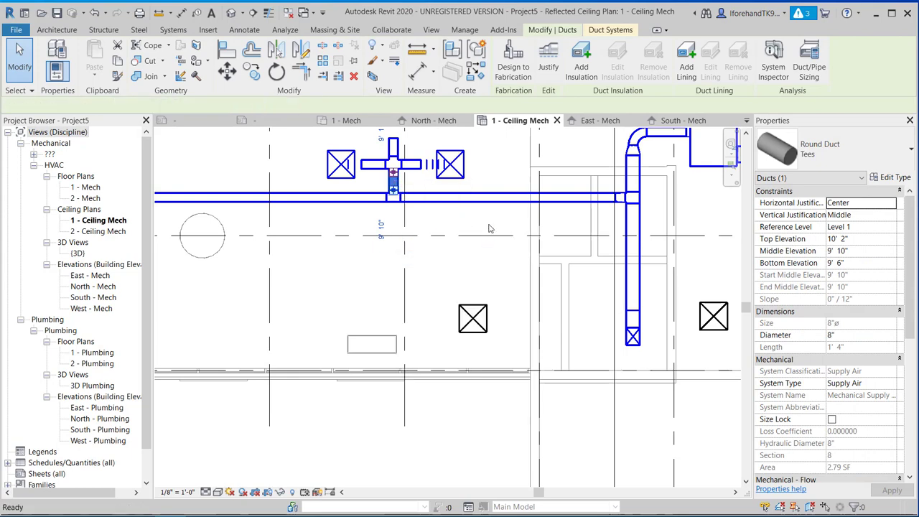
click(472, 202)
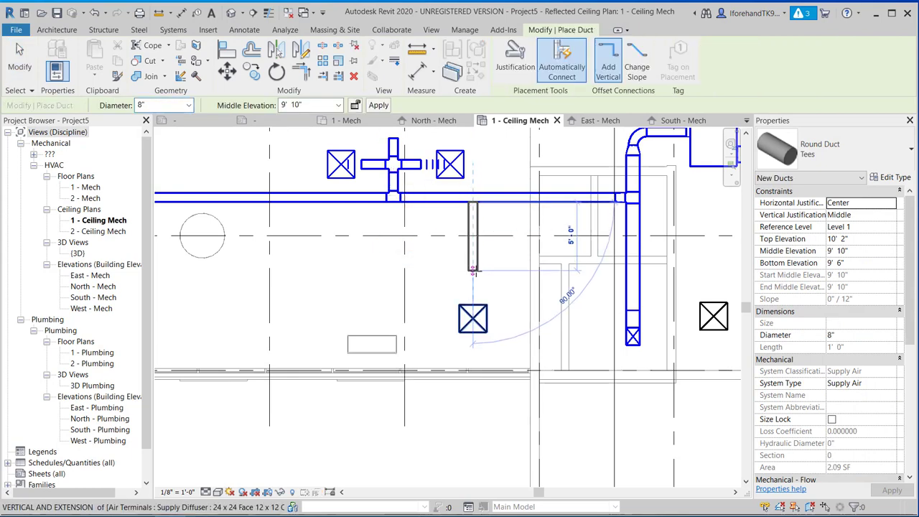
click(472, 289)
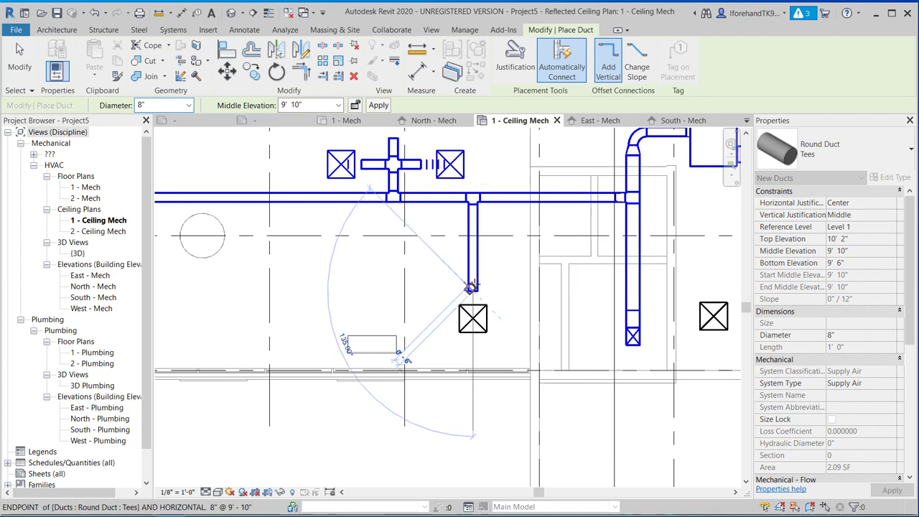
click(19, 69)
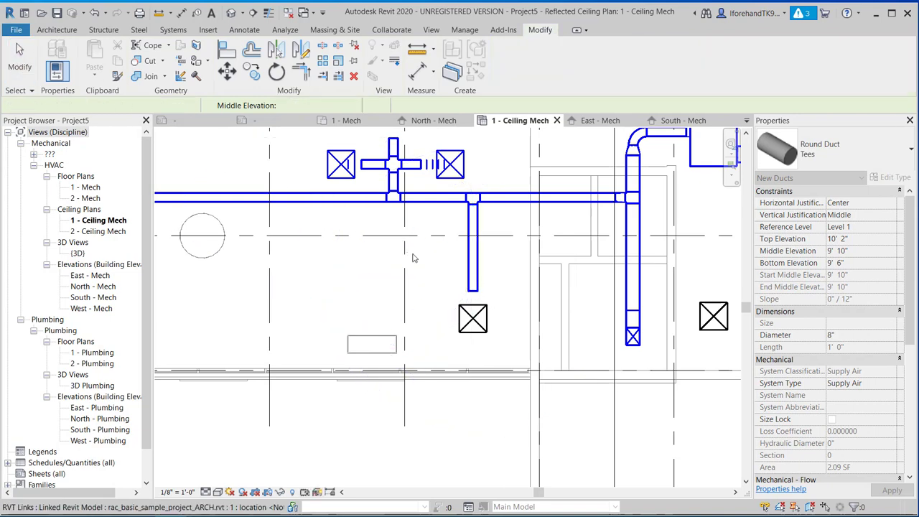
click(468, 263)
right_click(468, 262)
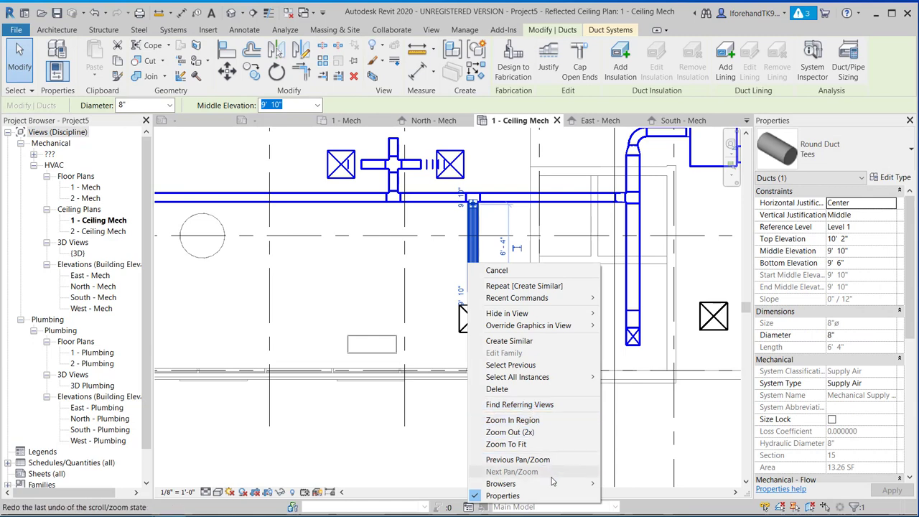
mouse_move(537, 331)
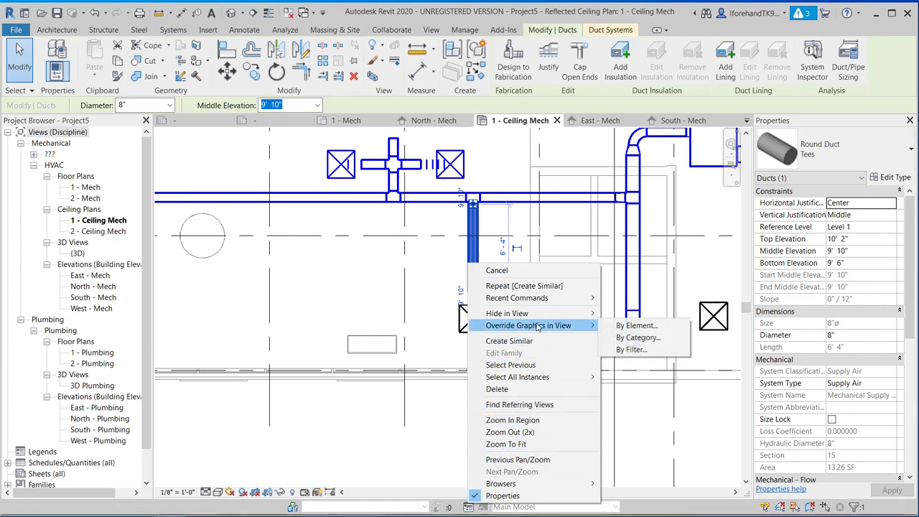
click(495, 270)
right_click(474, 265)
click(499, 275)
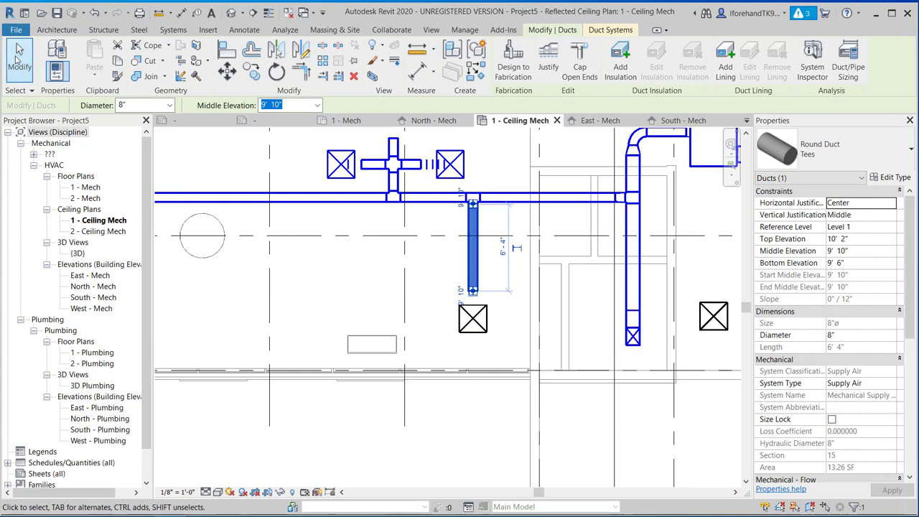
click(492, 296)
Step: Connect the open lower end of the new vertical branch to the diffuser below with an 8" round flex duct
click(474, 286)
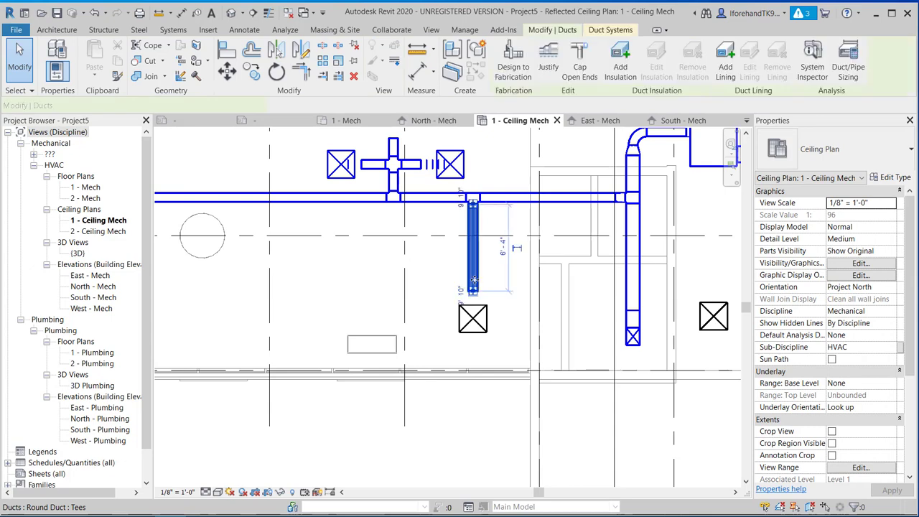
right_click(474, 287)
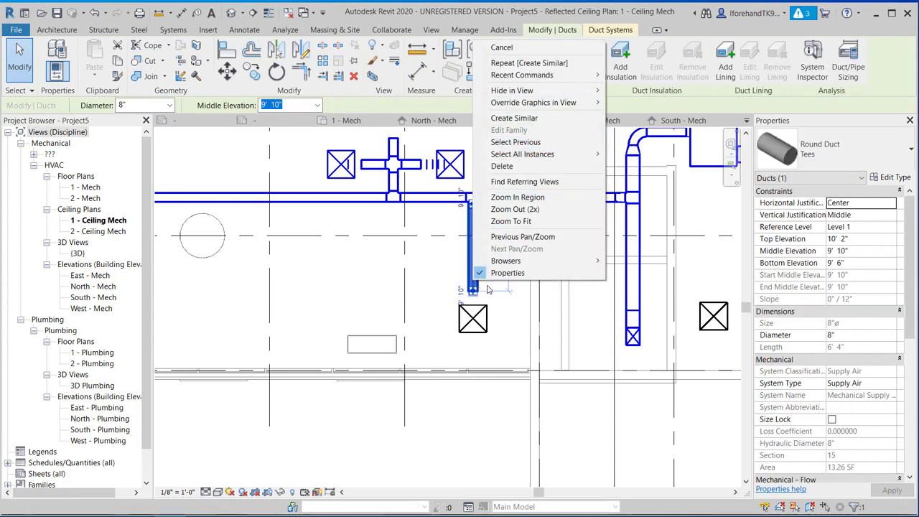
right_click(472, 292)
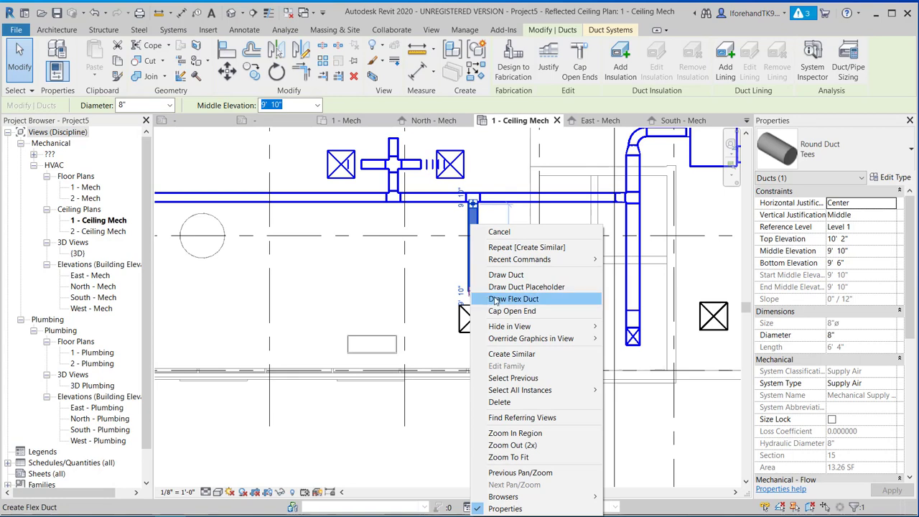
click(501, 300)
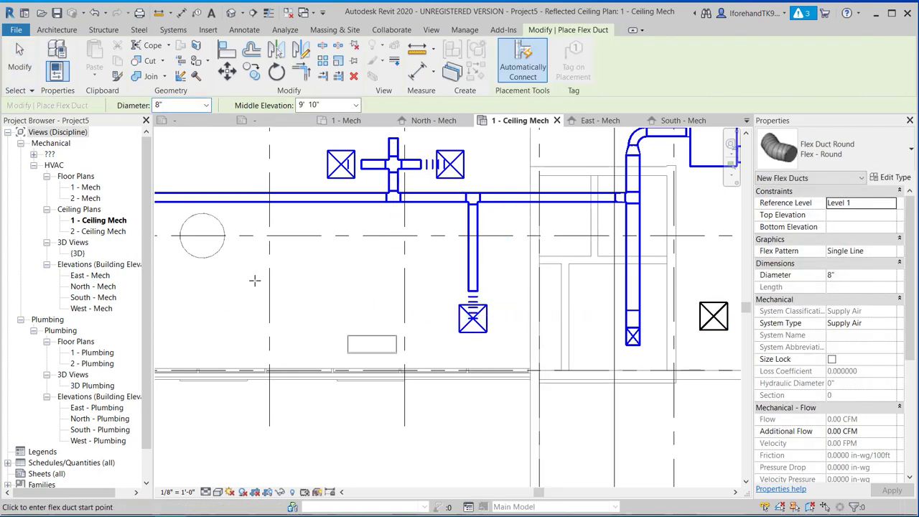
Step: Examine the main duct, its branches and the flex connections in the 3D view, and return to the 1 - Ceiling Mech plan
scroll(362, 296, down, 2)
middle_drag(366, 260, 452, 308)
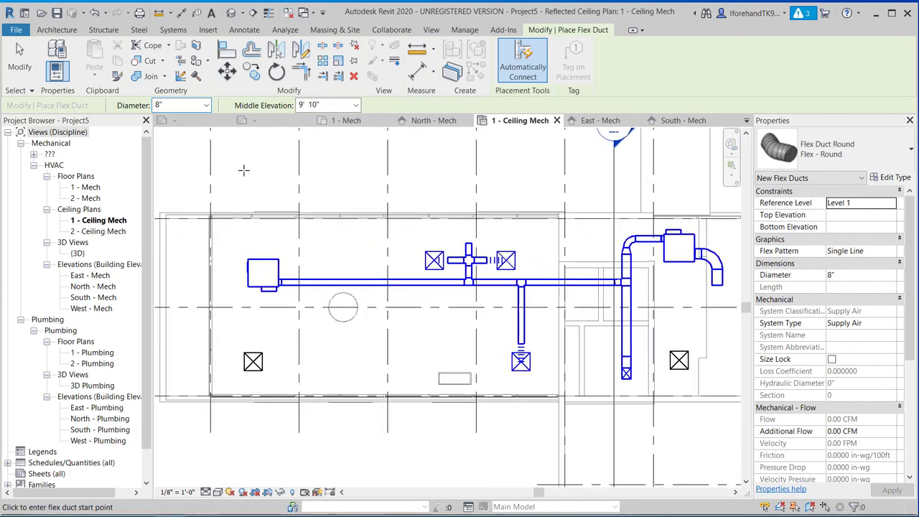
click(232, 13)
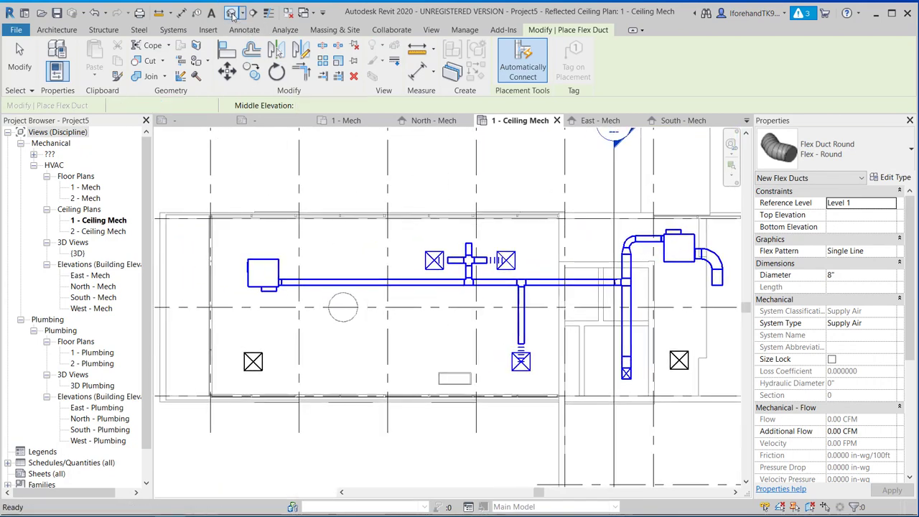
scroll(459, 297, up, 10)
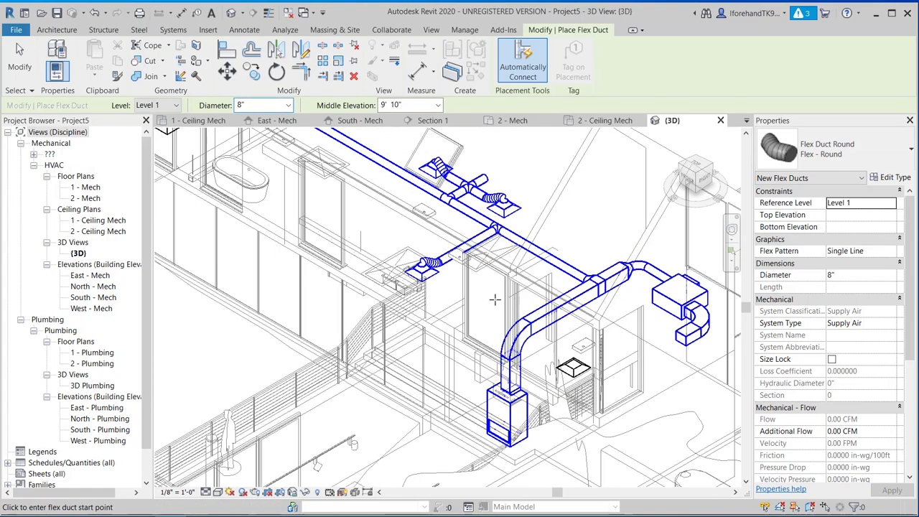
scroll(441, 267, down, 2)
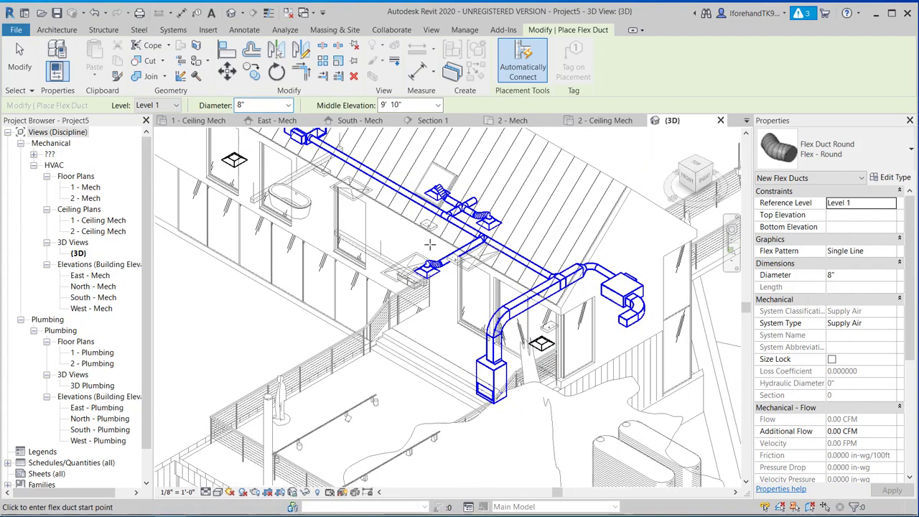
mouse_move(428, 245)
shift+middle_down()
mouse_move(454, 274)
mouse_move(433, 260)
mouse_move(440, 244)
shift+middle_up()
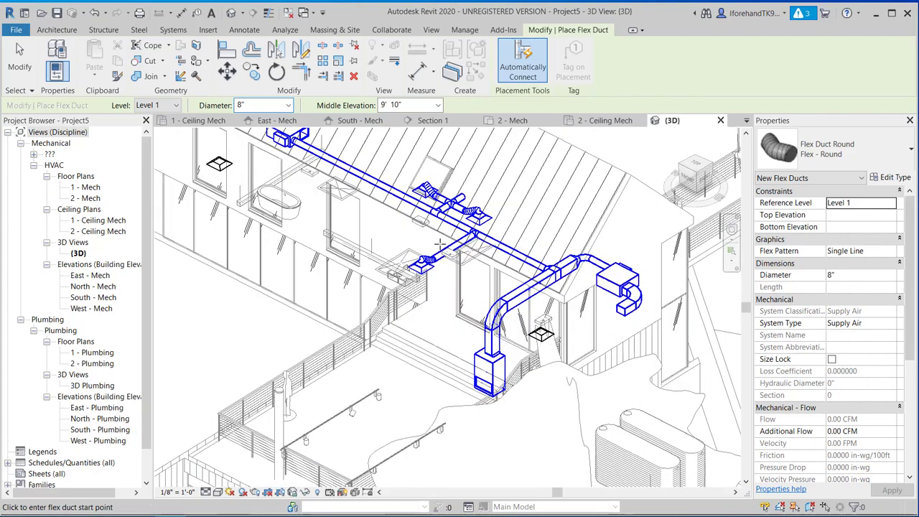
scroll(439, 245, down, 1)
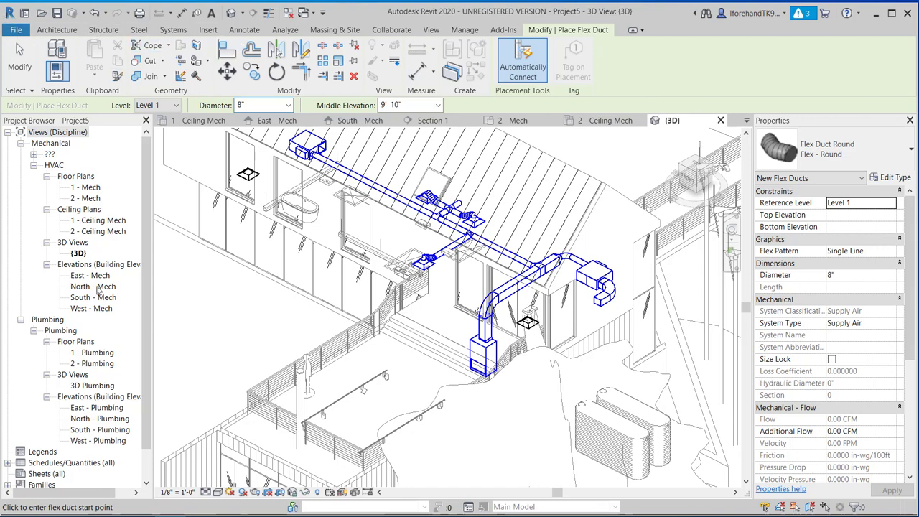
double_click(91, 221)
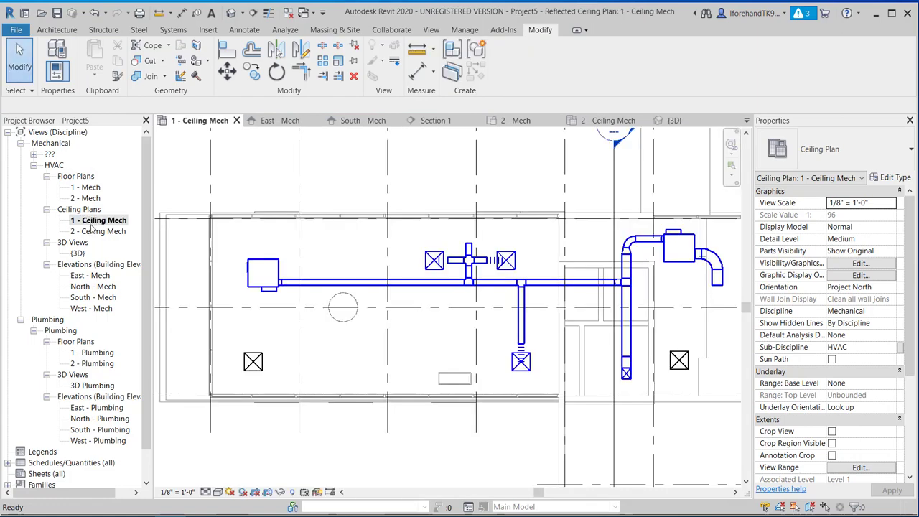
Step: Open the Section 1 view and examine the duct, pipe and power connectors of the air handling unit
click(254, 363)
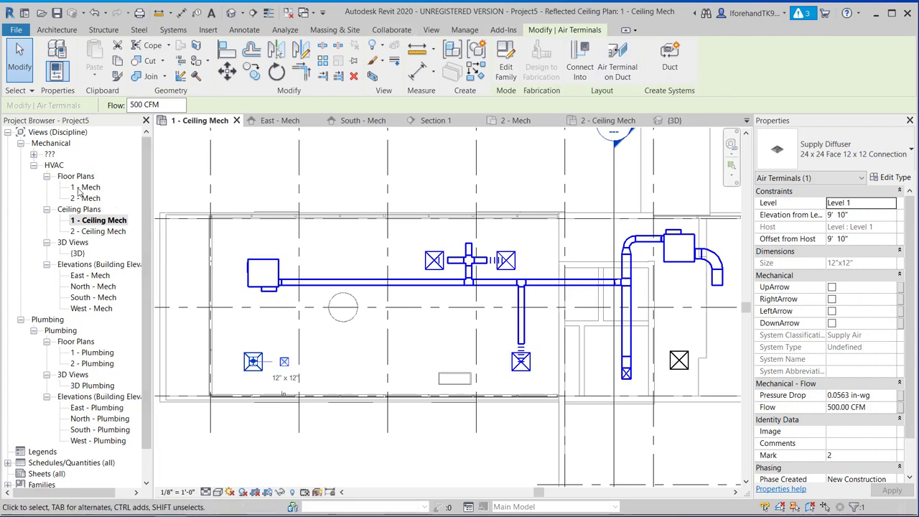
double_click(48, 155)
double_click(78, 165)
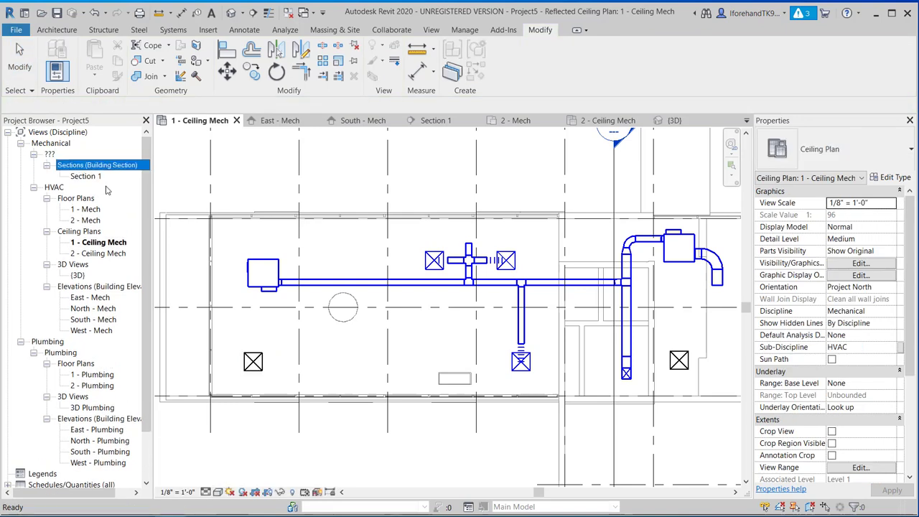
double_click(87, 177)
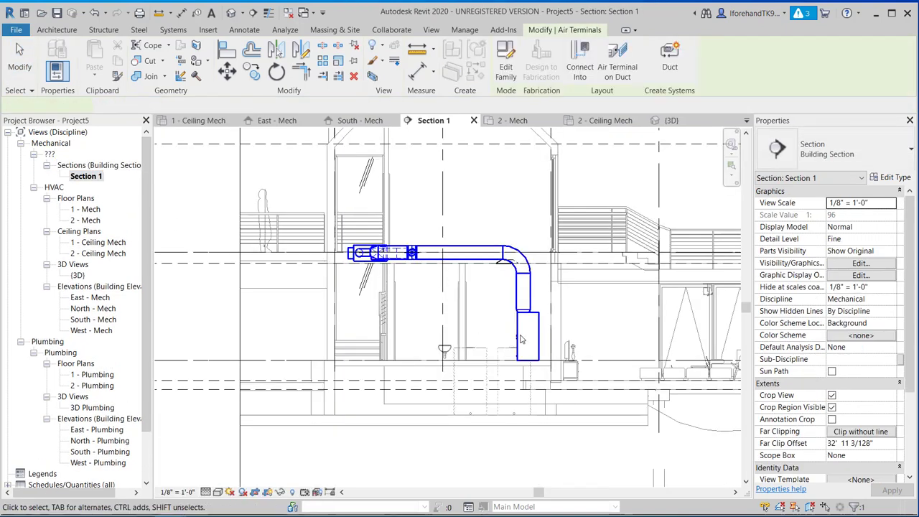
scroll(517, 331, up, 4)
click(503, 327)
click(517, 336)
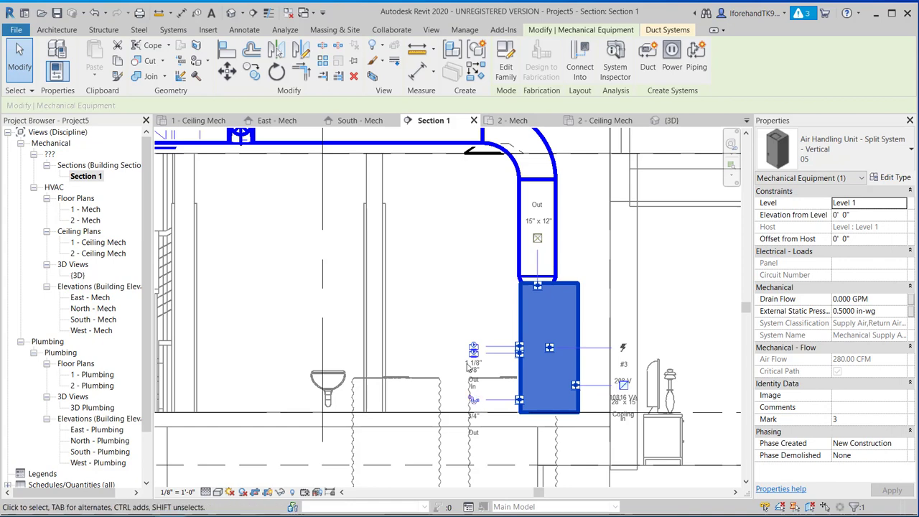
scroll(493, 365, up, 5)
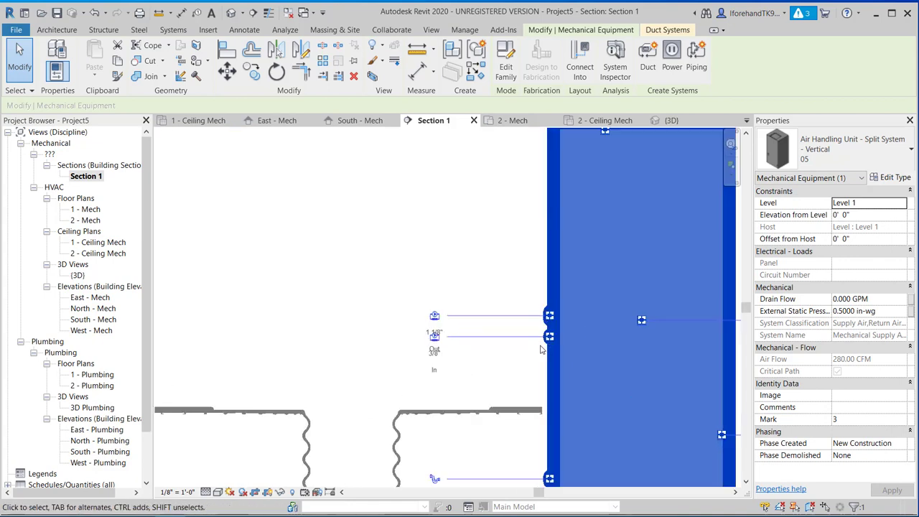
scroll(543, 350, down, 3)
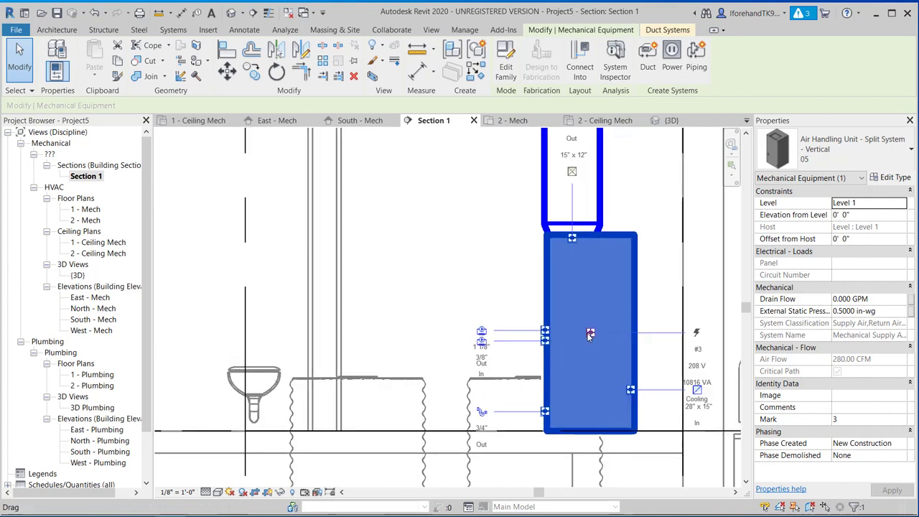
scroll(590, 340, down, 2)
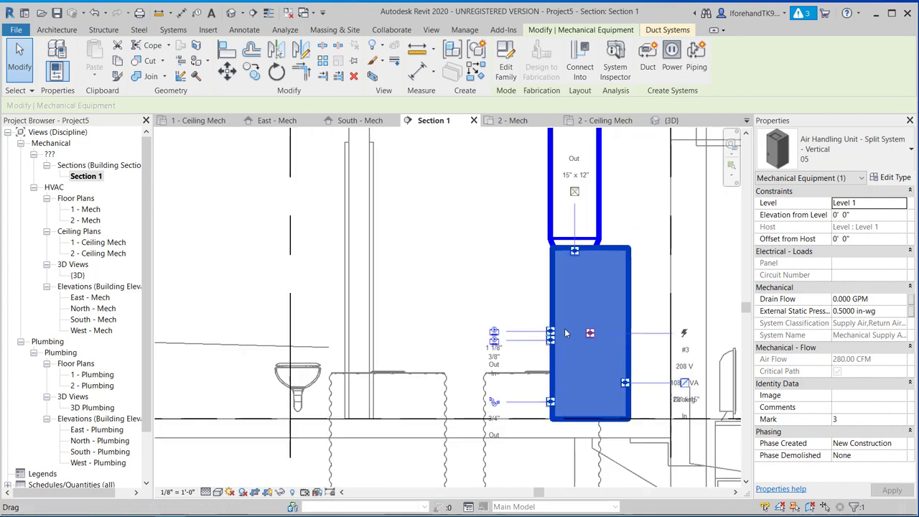
click(454, 270)
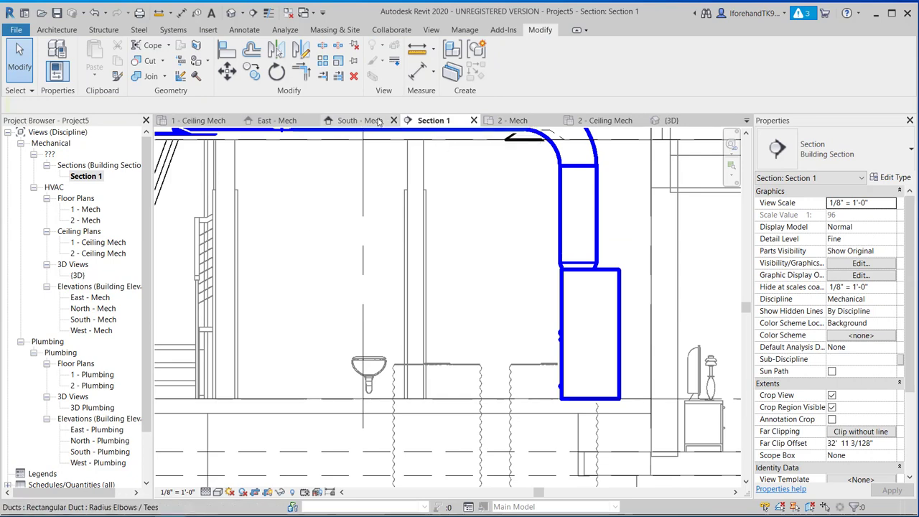
Step: Return to the 1 - Ceiling Mech plan at the section line beside the supply duct
click(189, 121)
scroll(491, 302, up, 2)
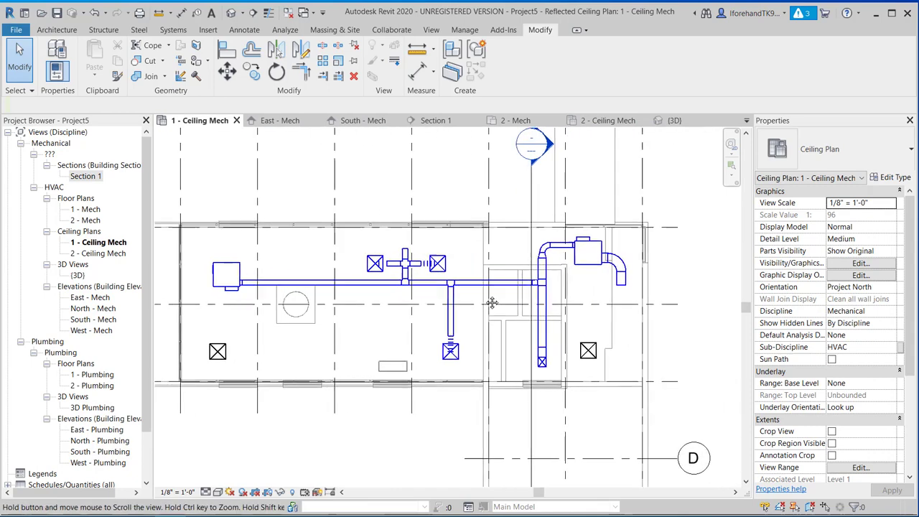
middle_drag(492, 303, 419, 284)
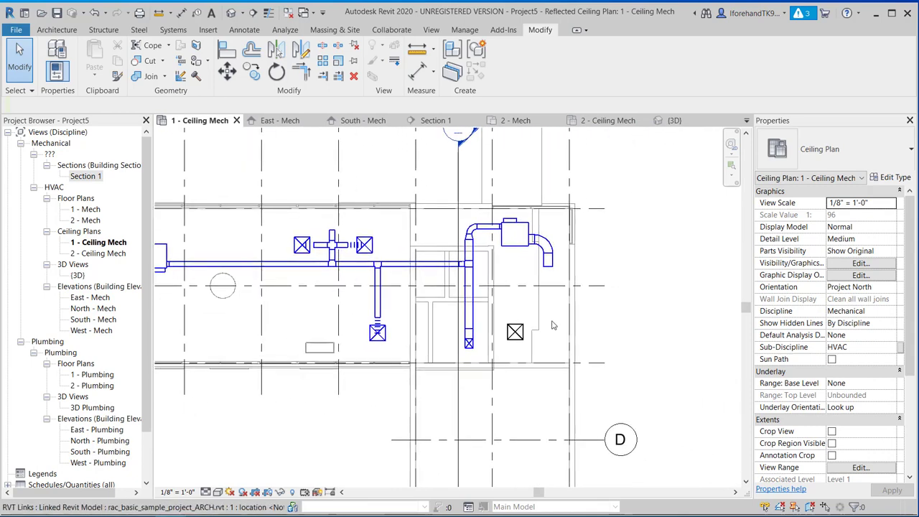
click(458, 221)
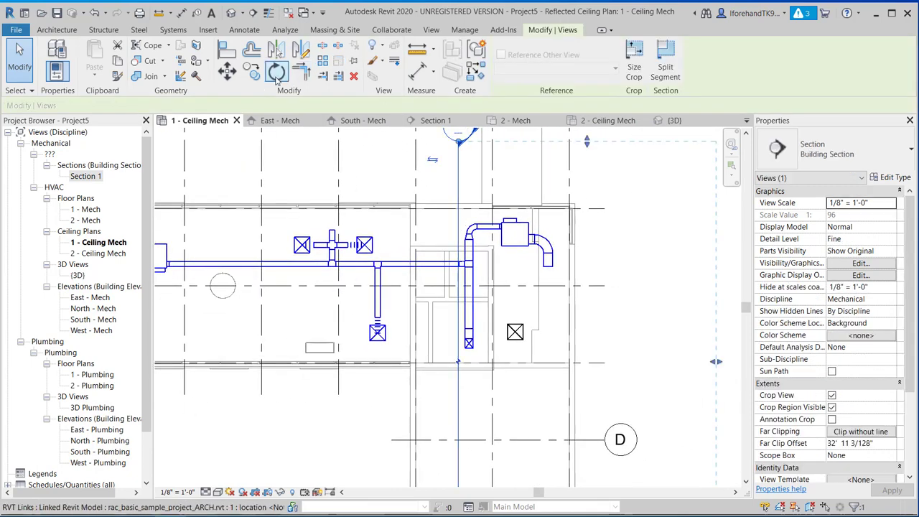
click(277, 73)
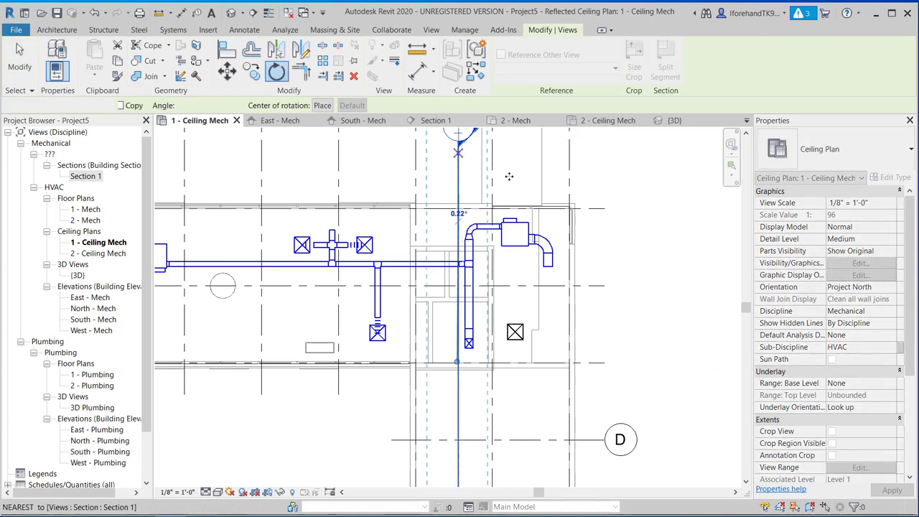
key(Escape)
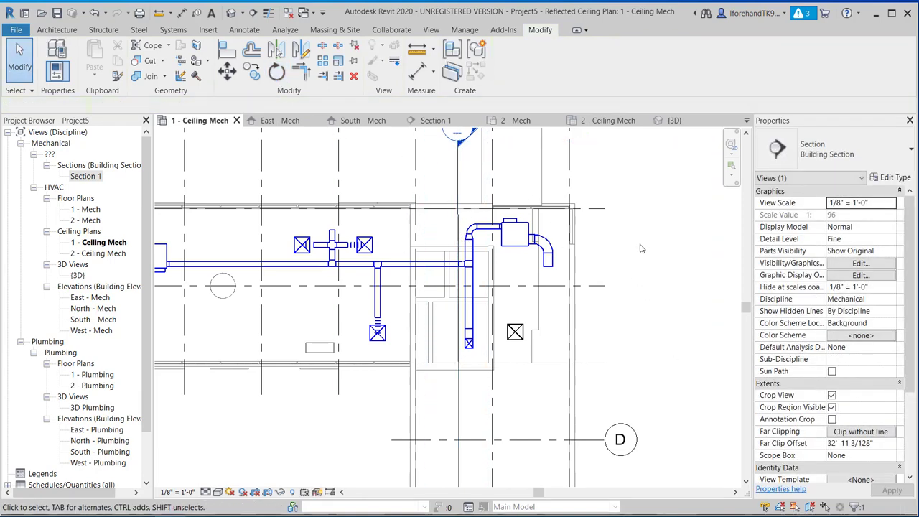
Step: Rotate the Section 1 line 90° about its centre so it runs across the building
click(457, 233)
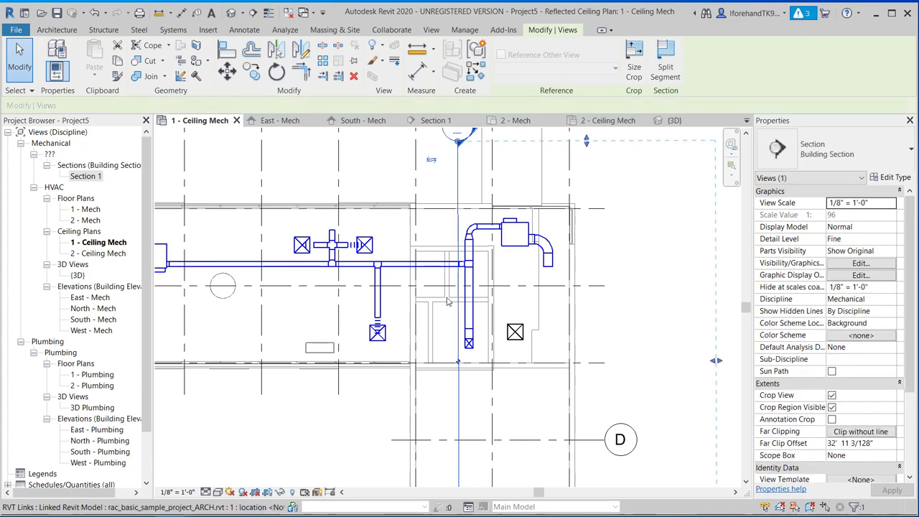
scroll(446, 302, down, 3)
click(276, 69)
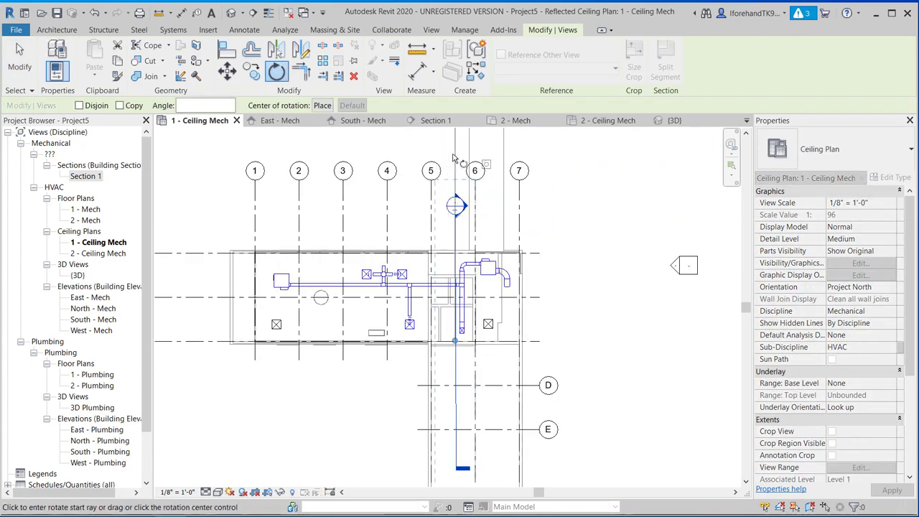
click(454, 156)
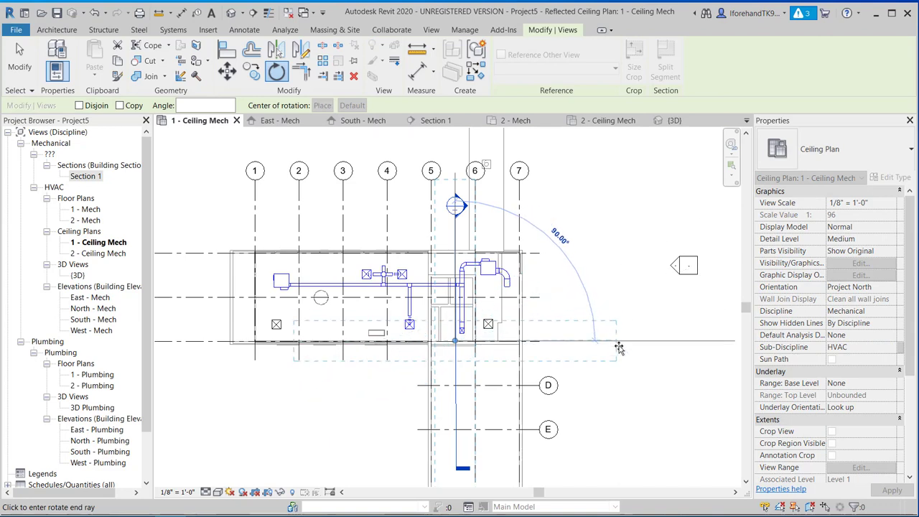
click(619, 345)
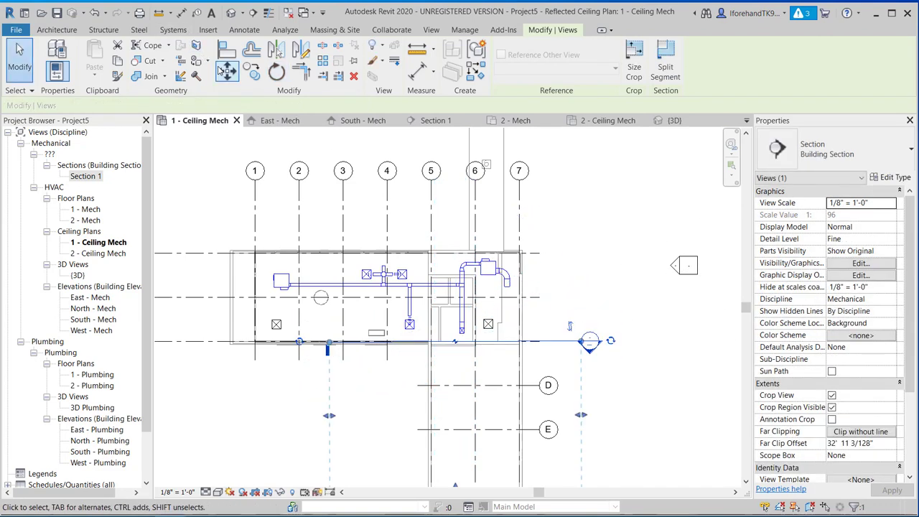
Step: Move the rotated section line to just north of the air handling unit and open the Section 1 view
click(548, 341)
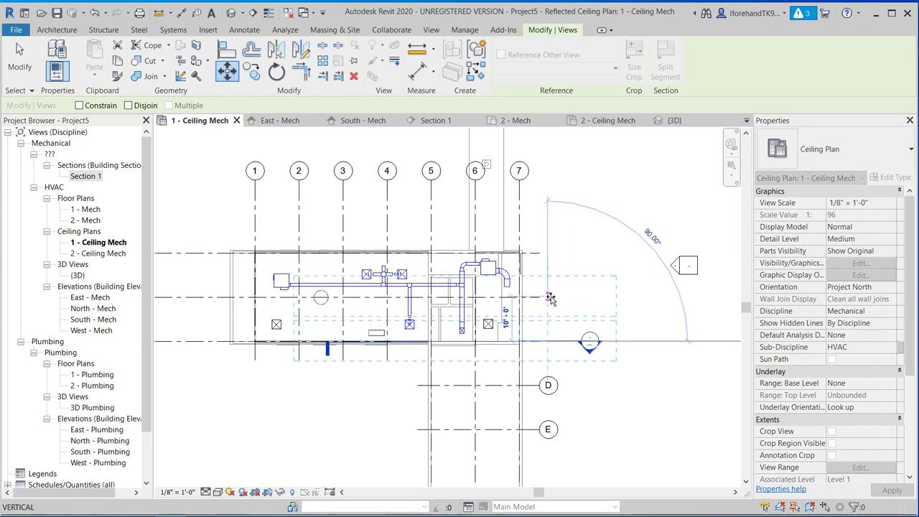
click(548, 295)
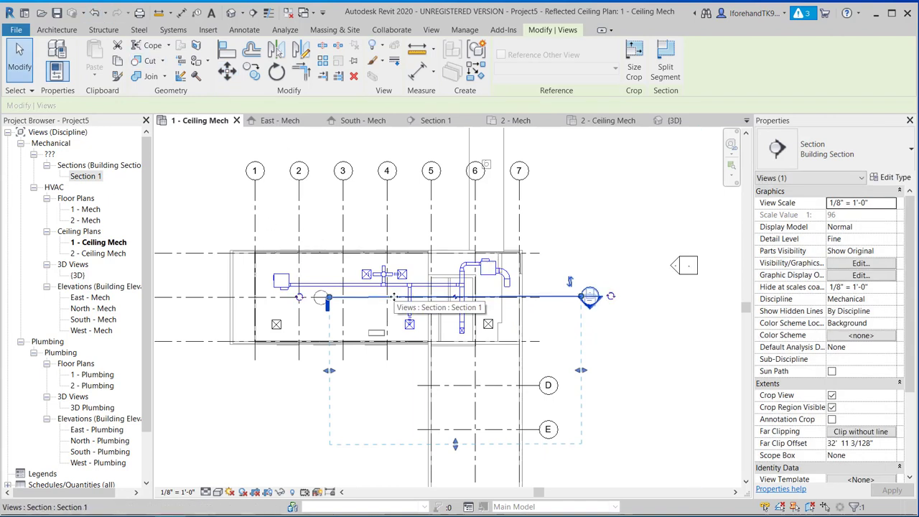
drag(394, 307, 405, 313)
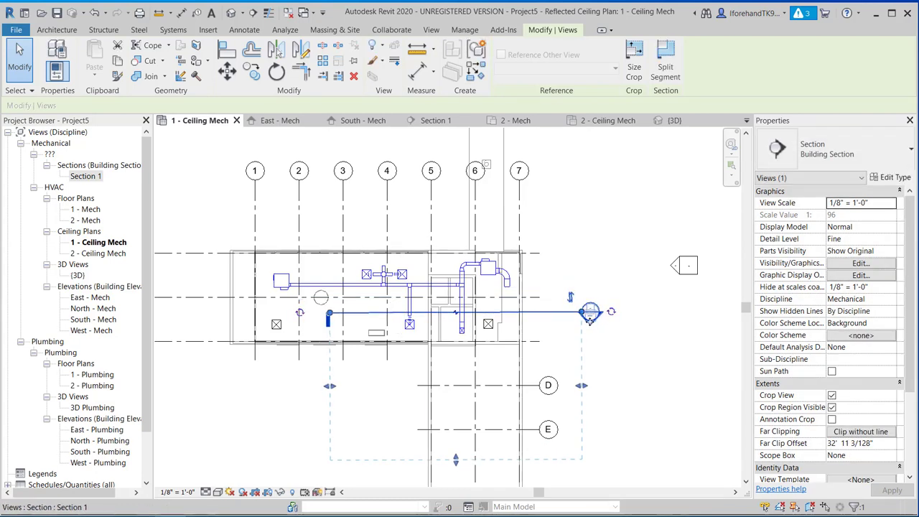
click(617, 342)
double_click(590, 316)
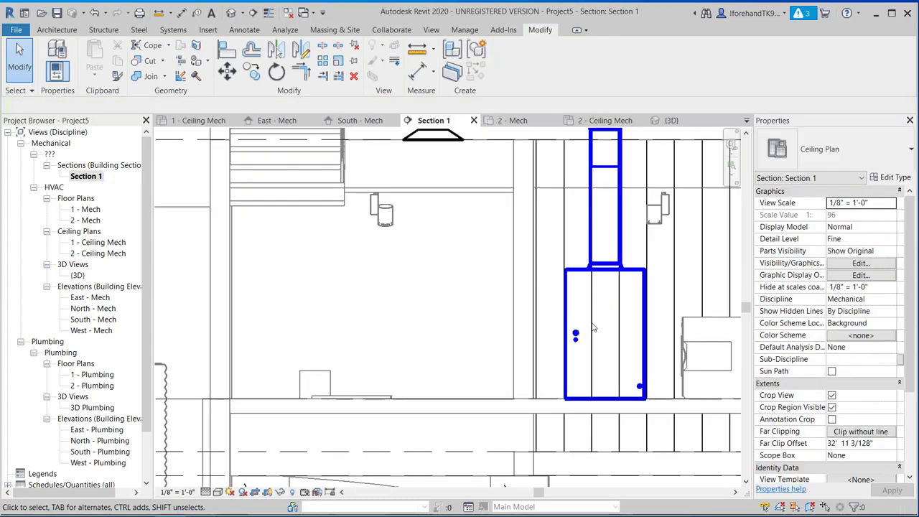
Step: Examine the air handling unit's connectors and the supply duct above it in the section view
click(566, 291)
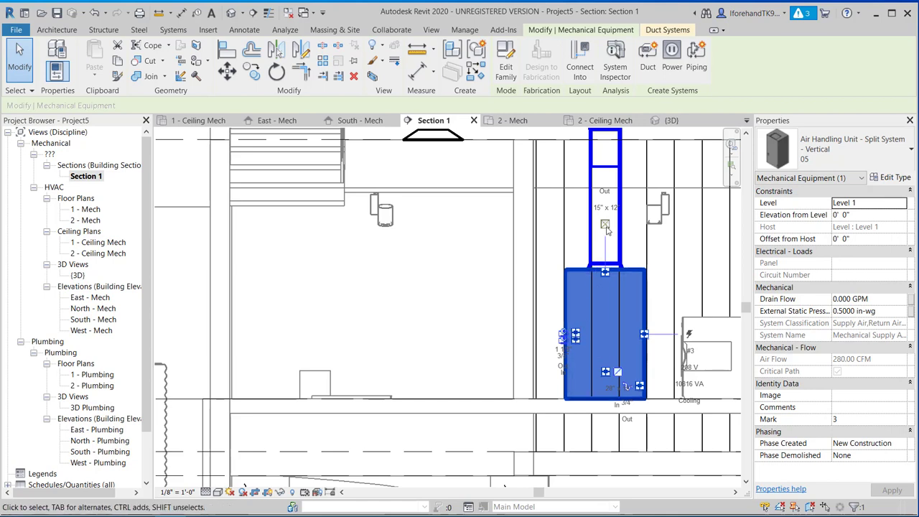
key(Escape)
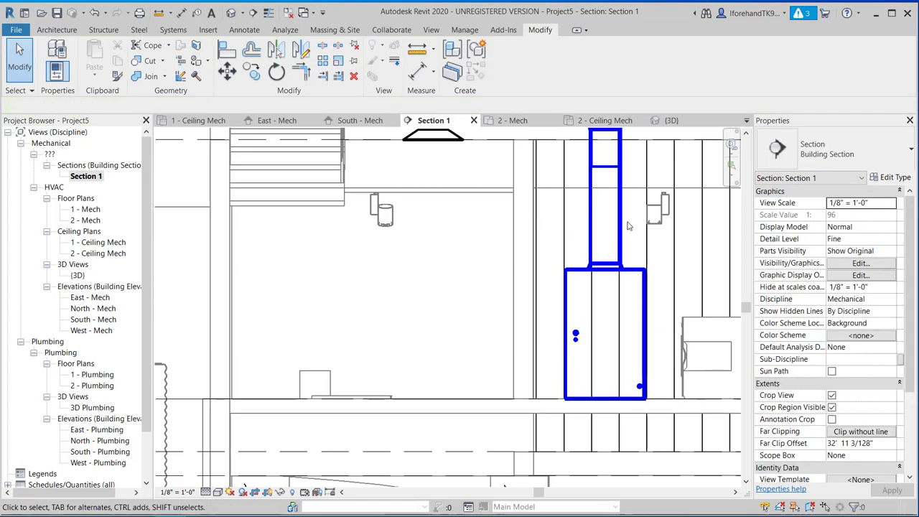
scroll(540, 270, down, 3)
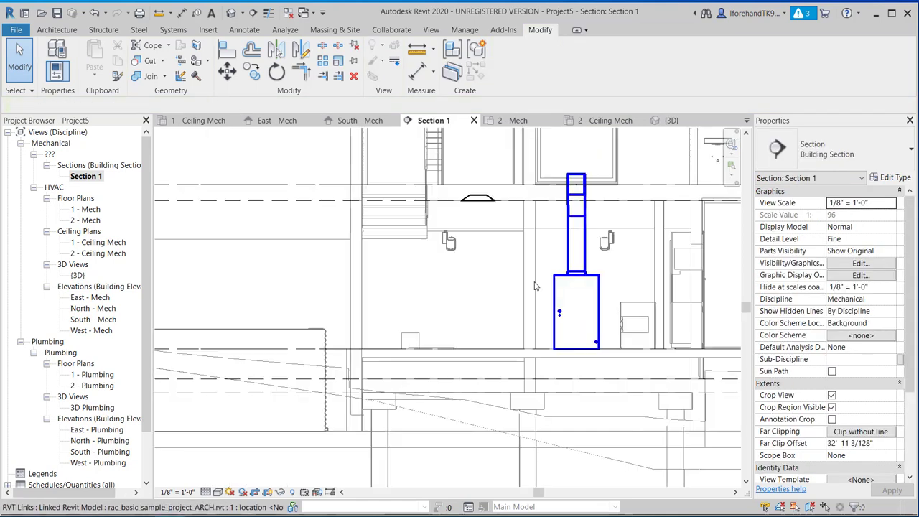
scroll(576, 307, up, 5)
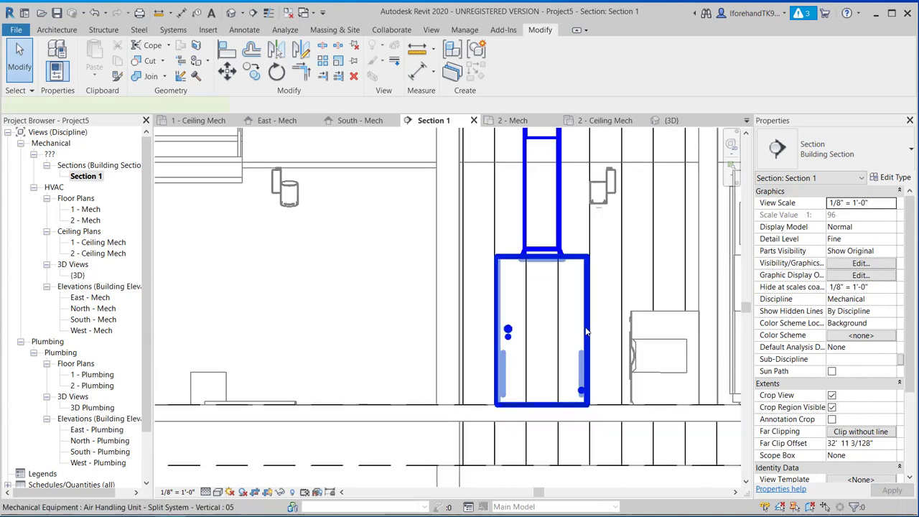
Step: Try to run a 1 1/4" pipe 1'-0" horizontally from the upper pipe connector of the air handling unit
click(586, 332)
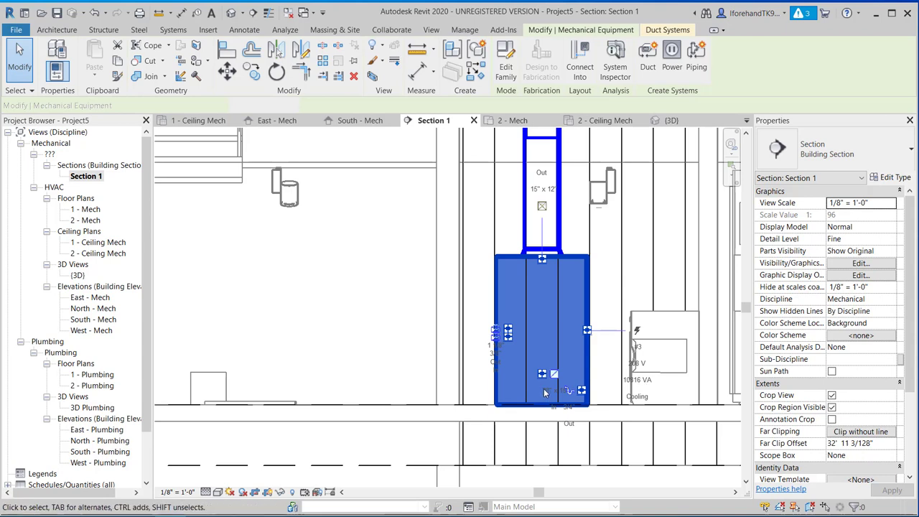
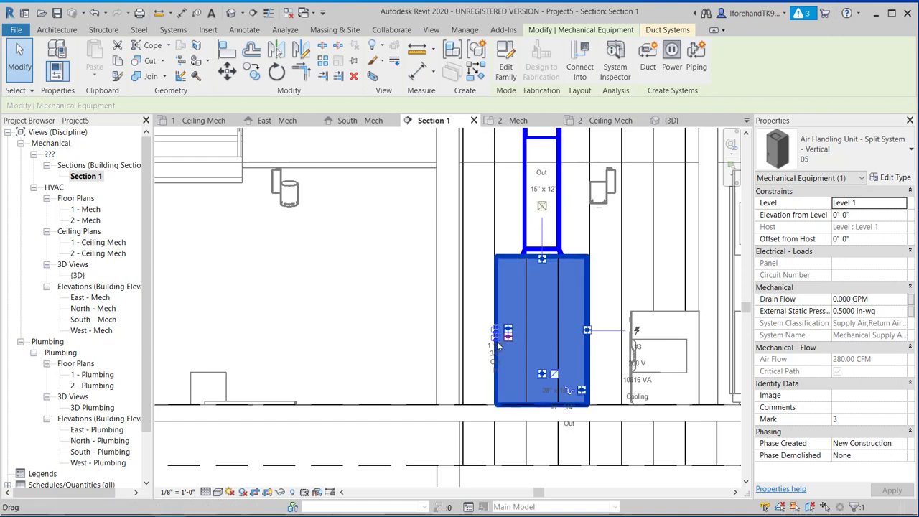
scroll(501, 348, up, 4)
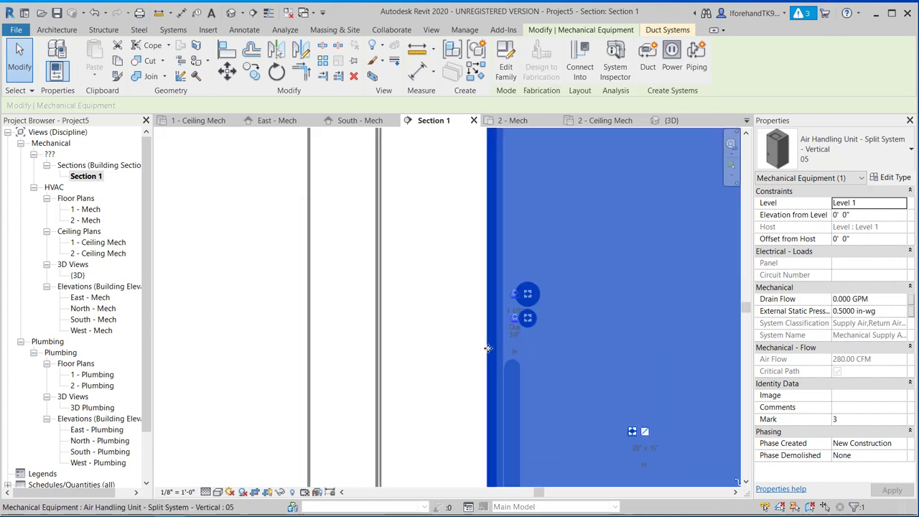
click(530, 301)
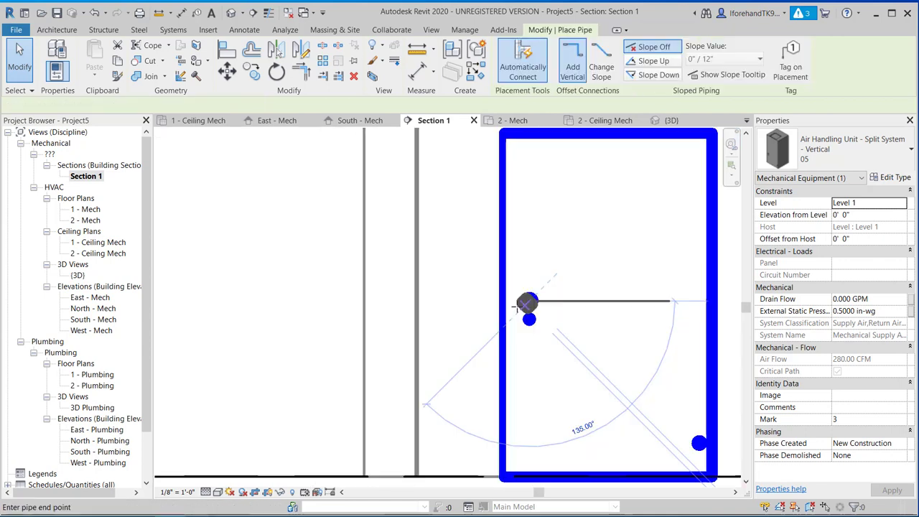
scroll(394, 303, down, 5)
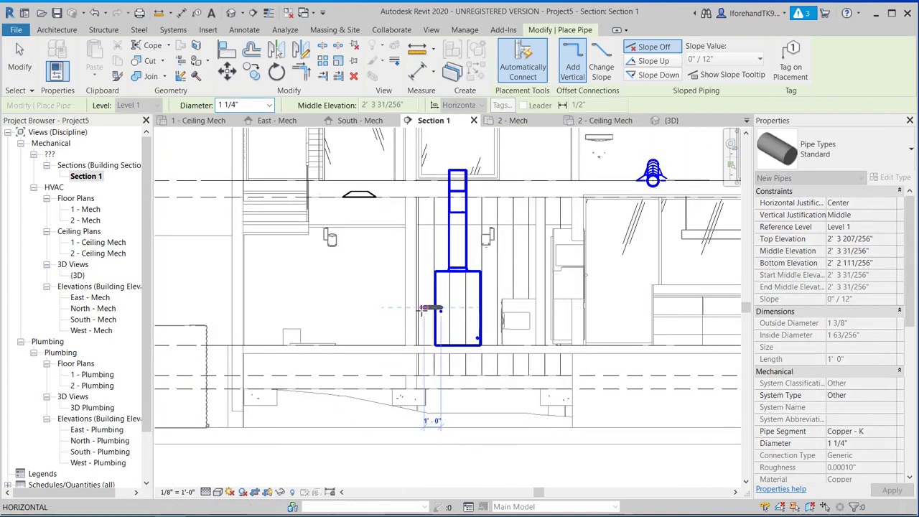
click(427, 309)
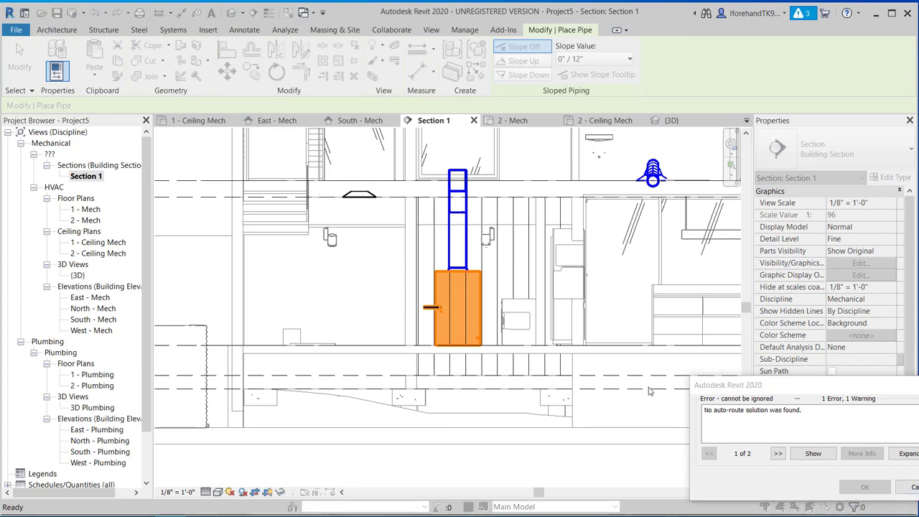
click(909, 487)
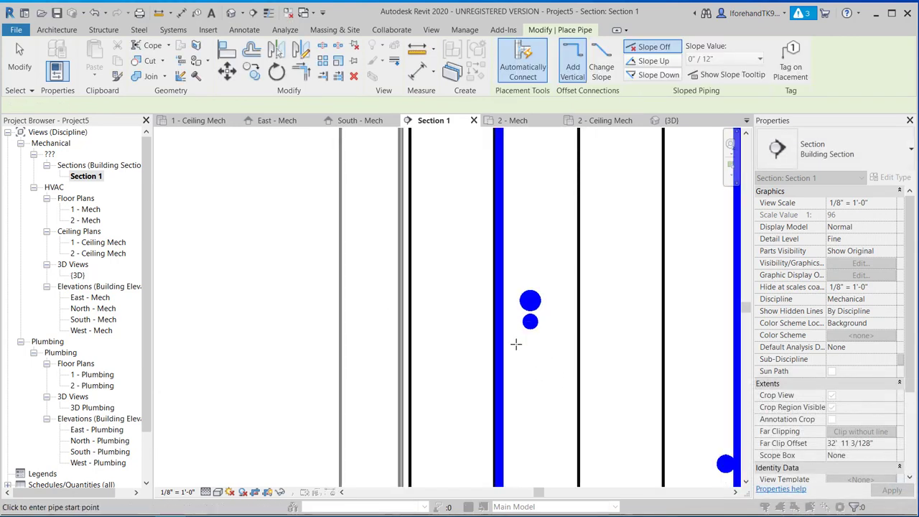
scroll(517, 345, down, 1)
scroll(508, 329, up, 1)
click(22, 62)
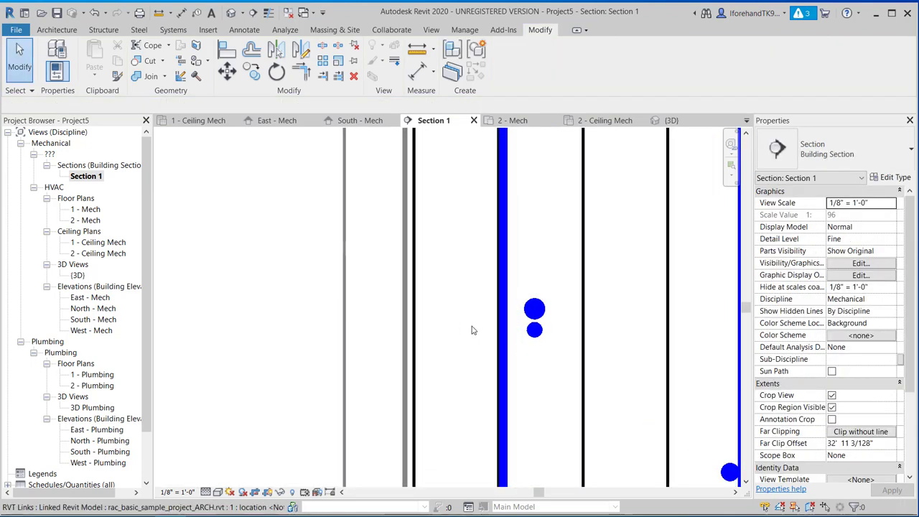
scroll(514, 336, down, 1)
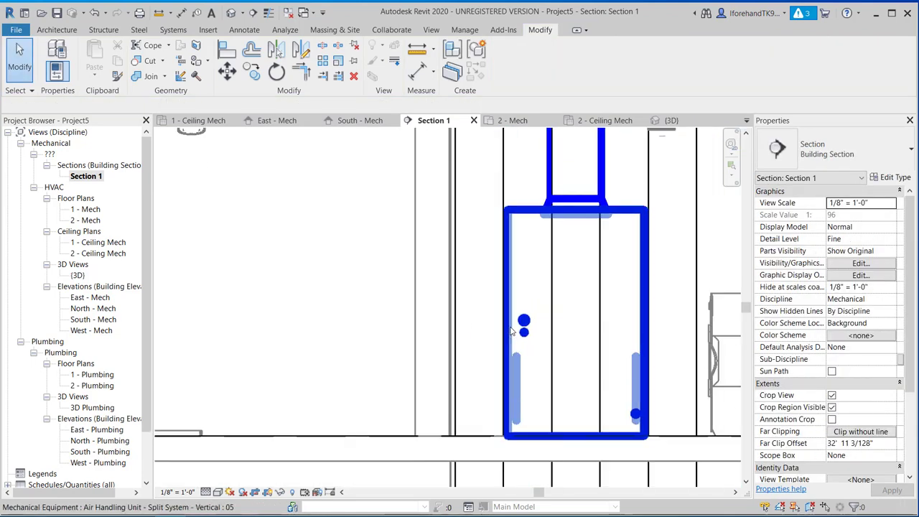
click(511, 330)
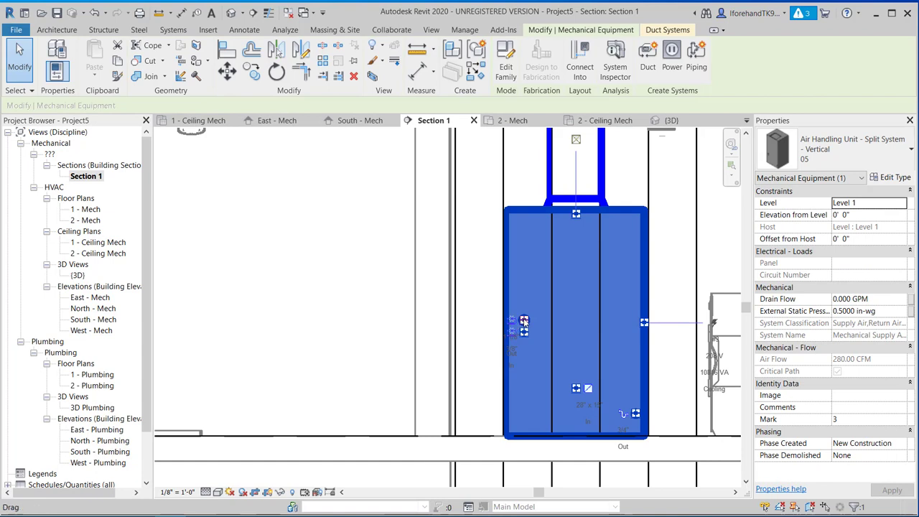
scroll(525, 338, down, 1)
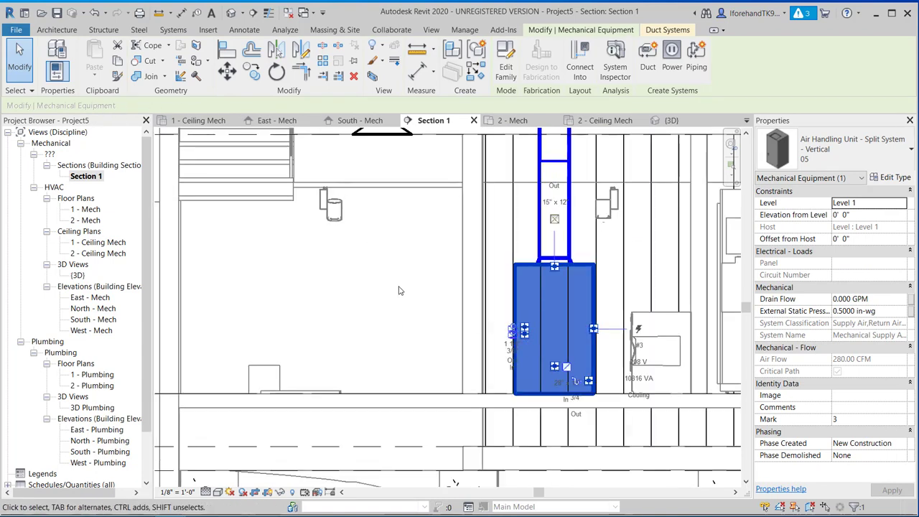
scroll(478, 296, down, 2)
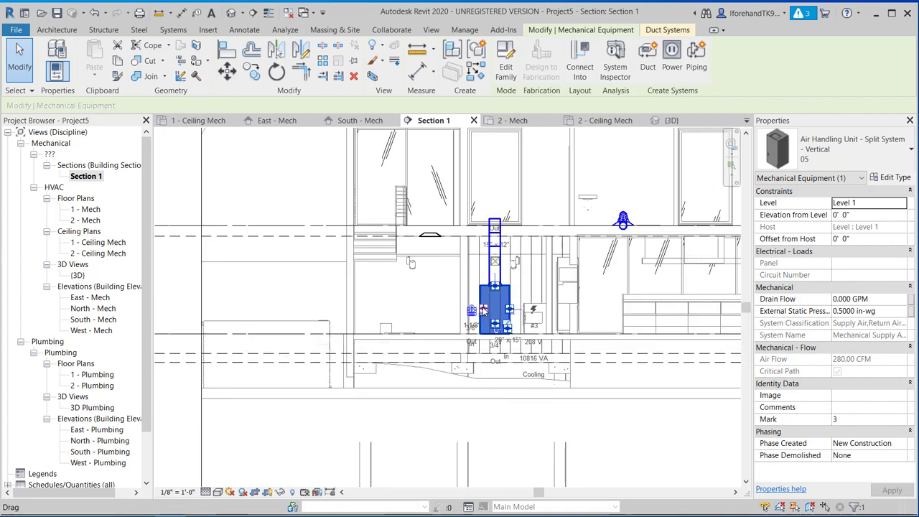
click(483, 311)
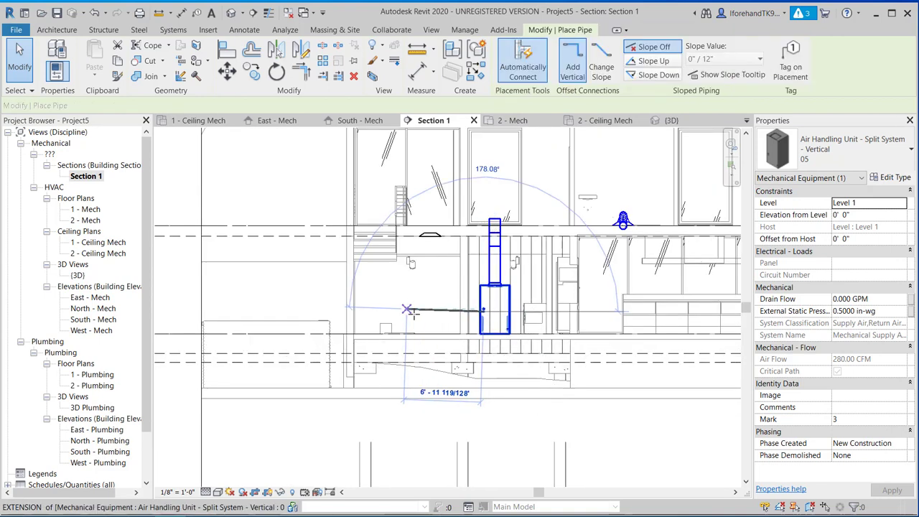
Step: Open the 1 - Mech floor plan and draw a 28" x 15" return air duct from the air handling unit's return connector toward the exterior wall
double_click(86, 209)
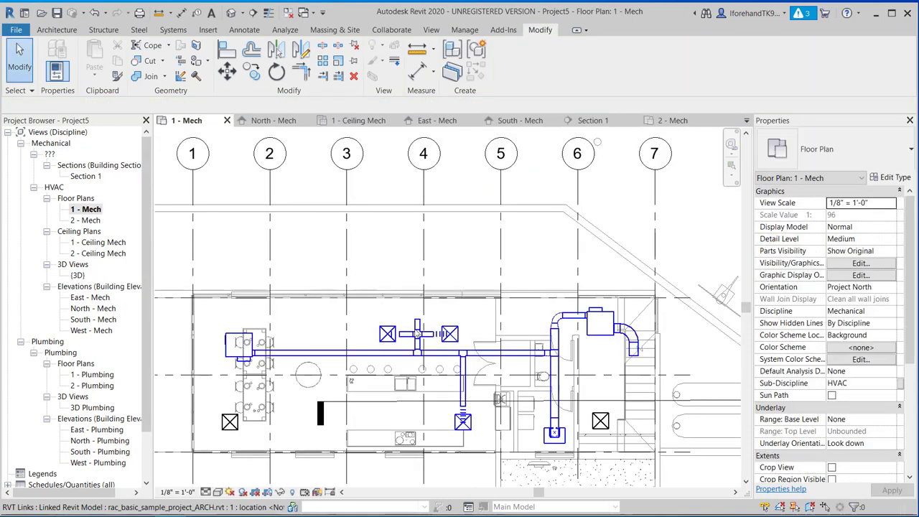
scroll(552, 431, up, 5)
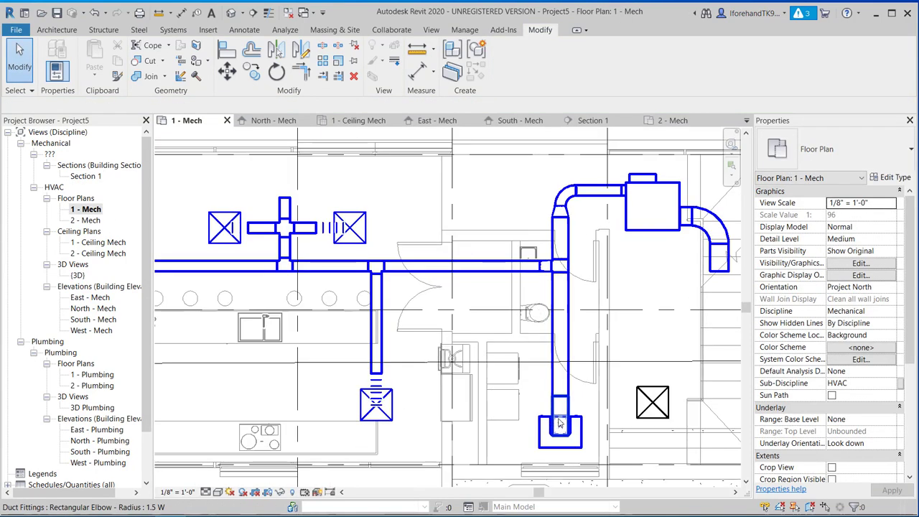
click(537, 415)
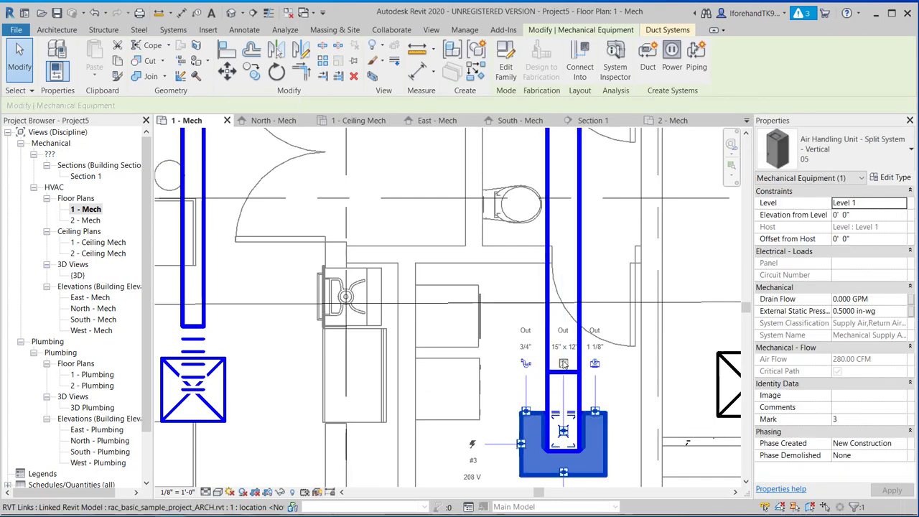
scroll(539, 431, down, 1)
middle_drag(541, 433, 531, 345)
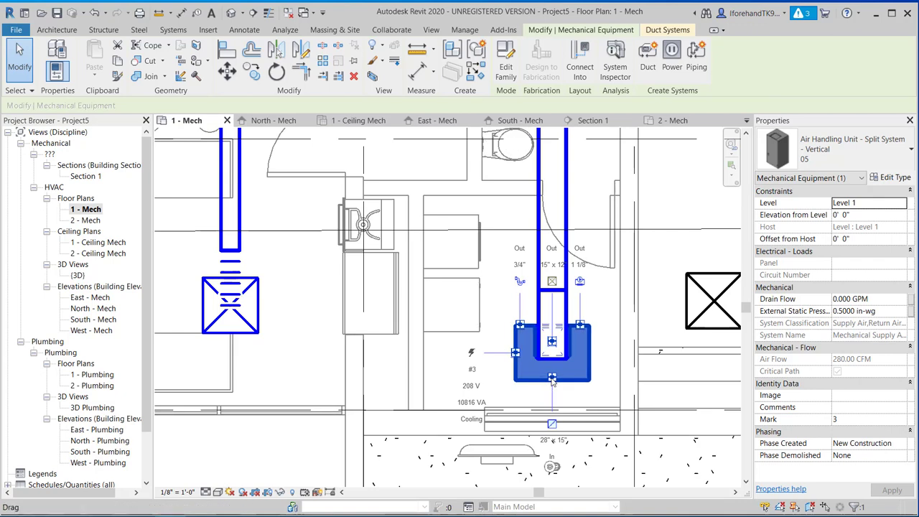
click(550, 425)
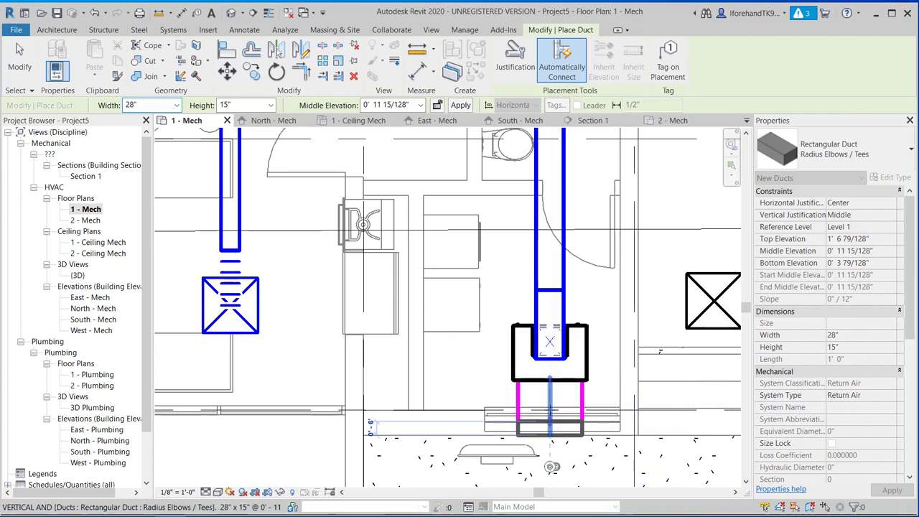
Step: Try to run a 28" x 15" duct vertically from the return duct up to the supply duct's elevation in the Section 1 view
scroll(553, 431, down, 3)
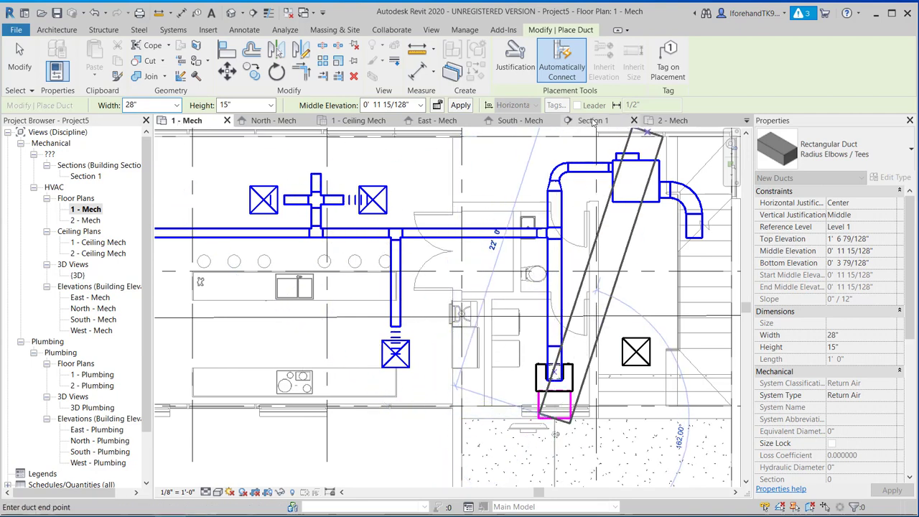
click(593, 122)
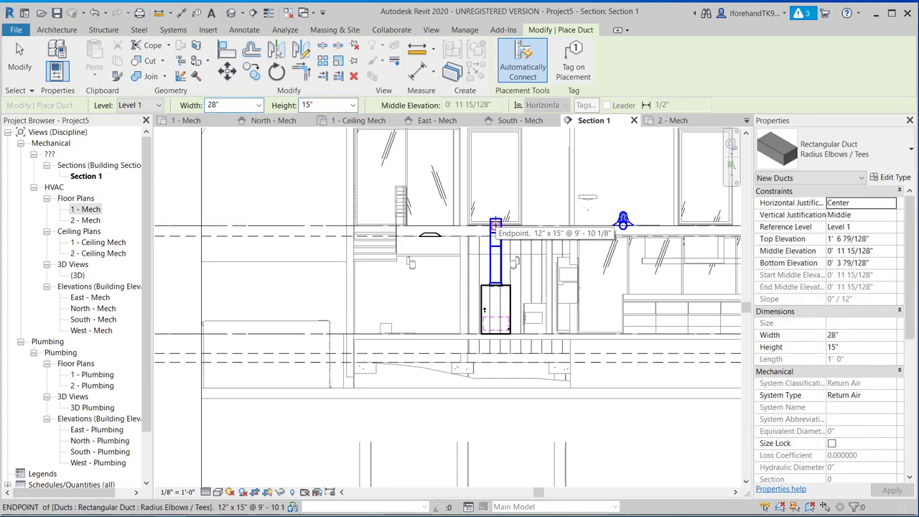
click(496, 227)
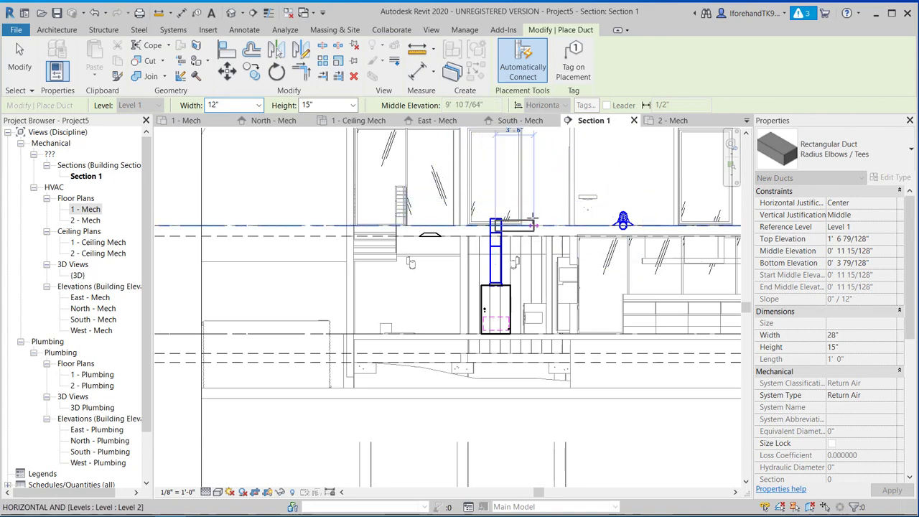
key(Escape)
key(Escape)
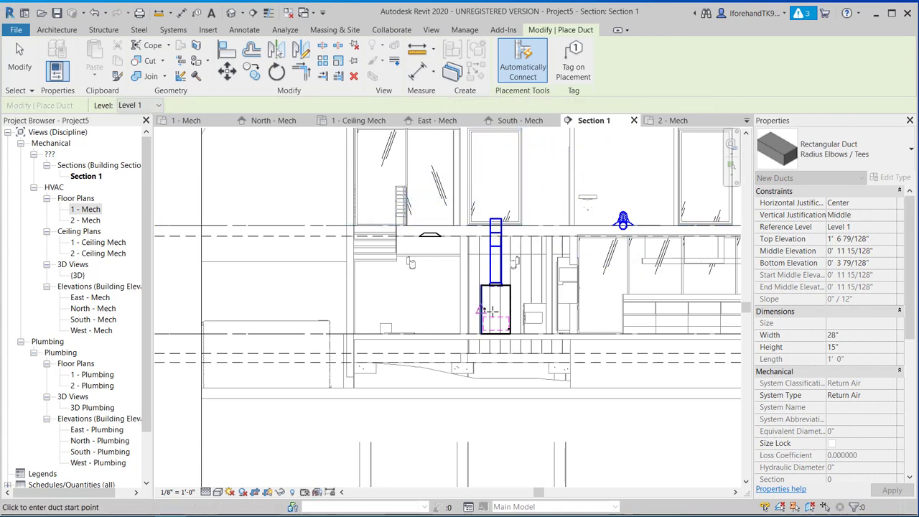
click(496, 316)
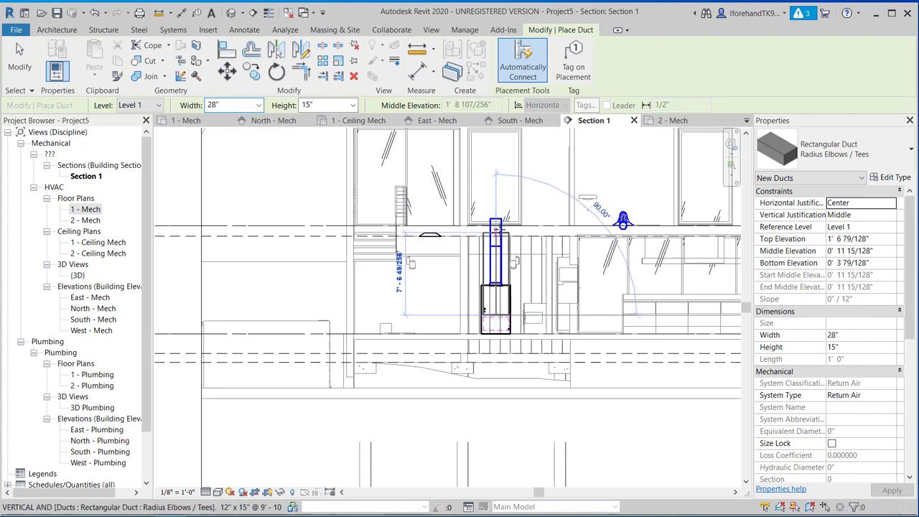
click(497, 231)
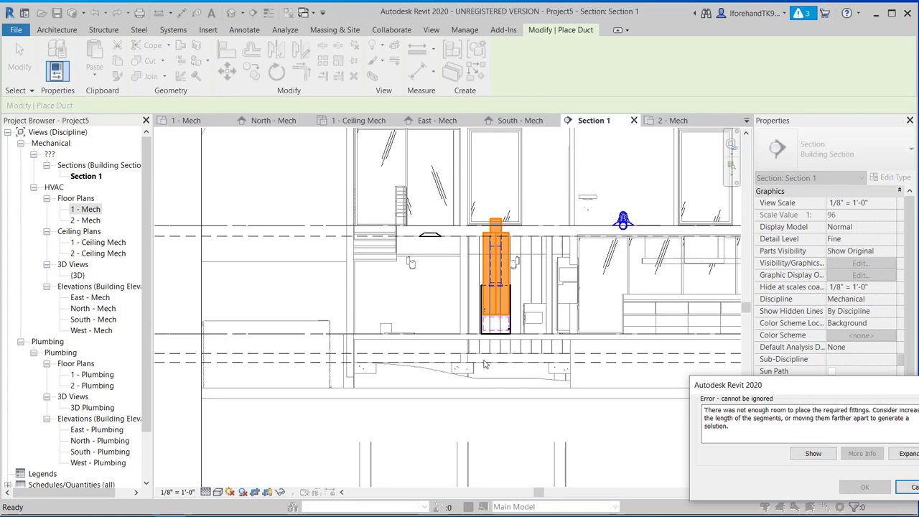
click(912, 487)
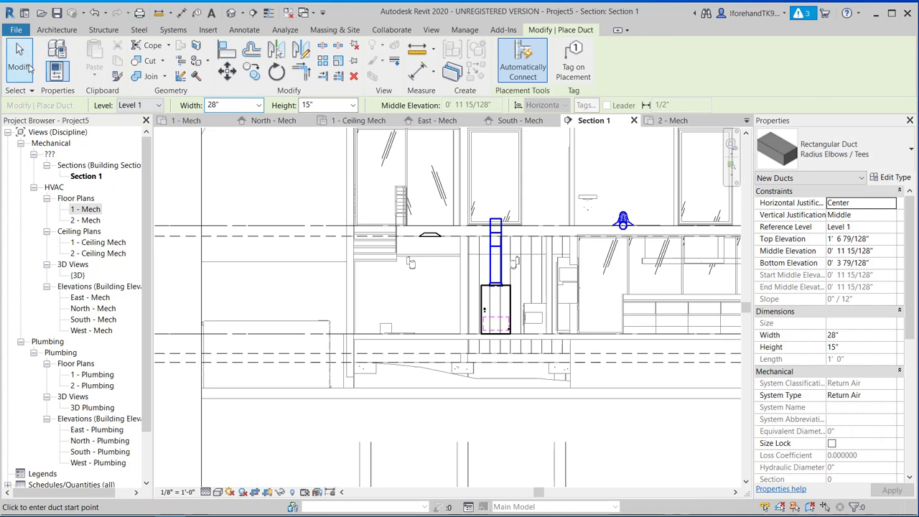
click(21, 67)
click(488, 286)
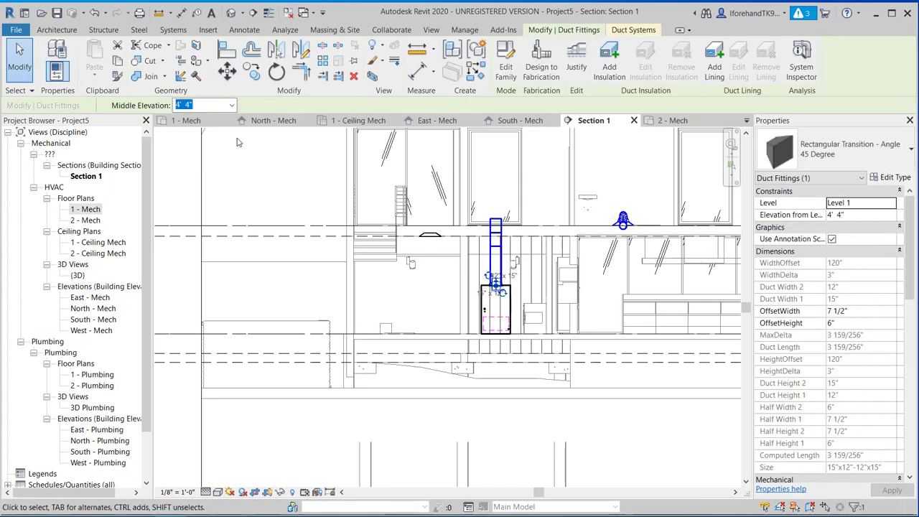
Step: In the 1 - Mech plan, move the air handling unit north away from the exterior wall and shorten its return duct to 2'-6"
double_click(85, 209)
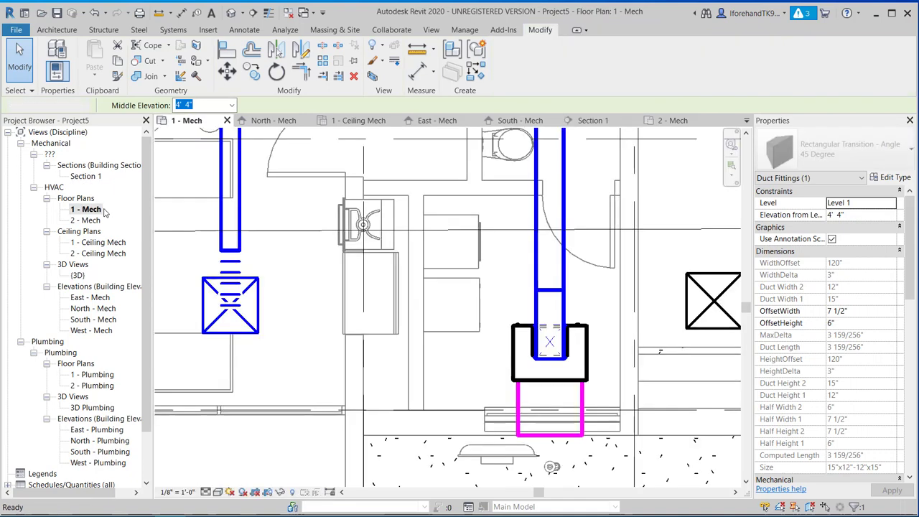
click(514, 330)
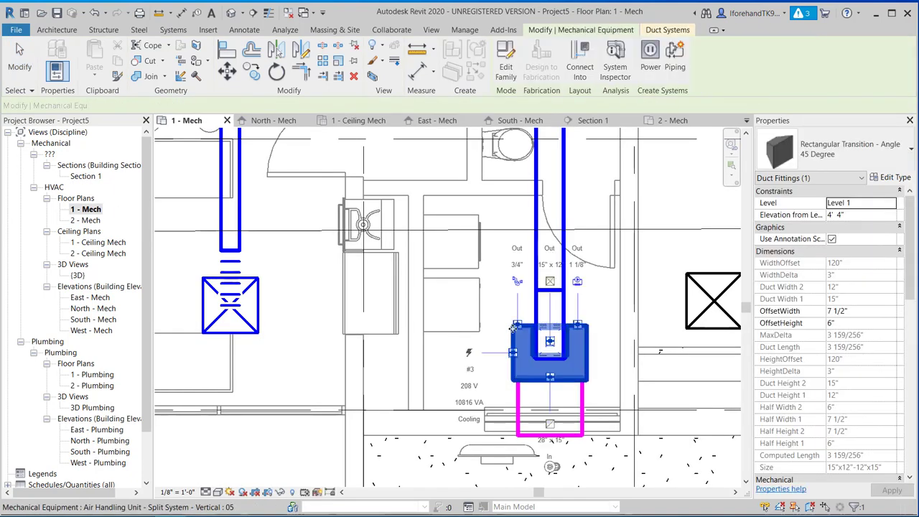
drag(514, 316, 514, 255)
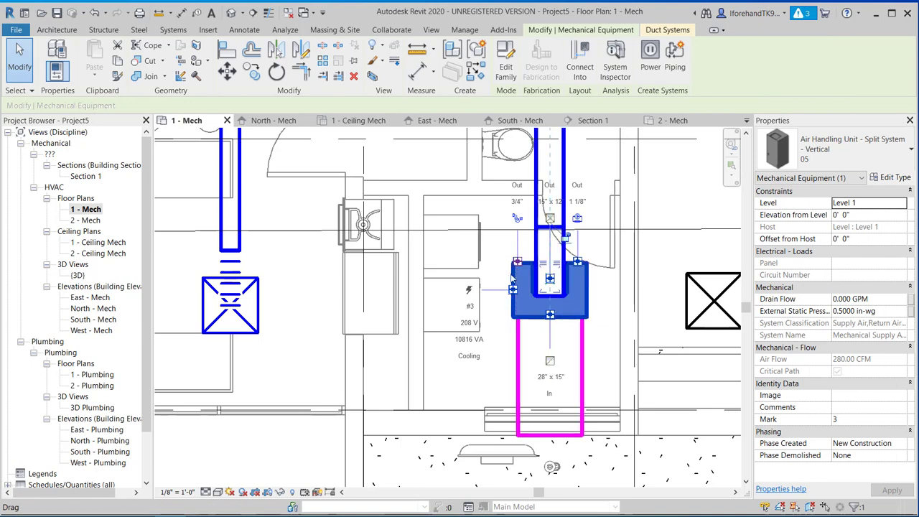
click(550, 435)
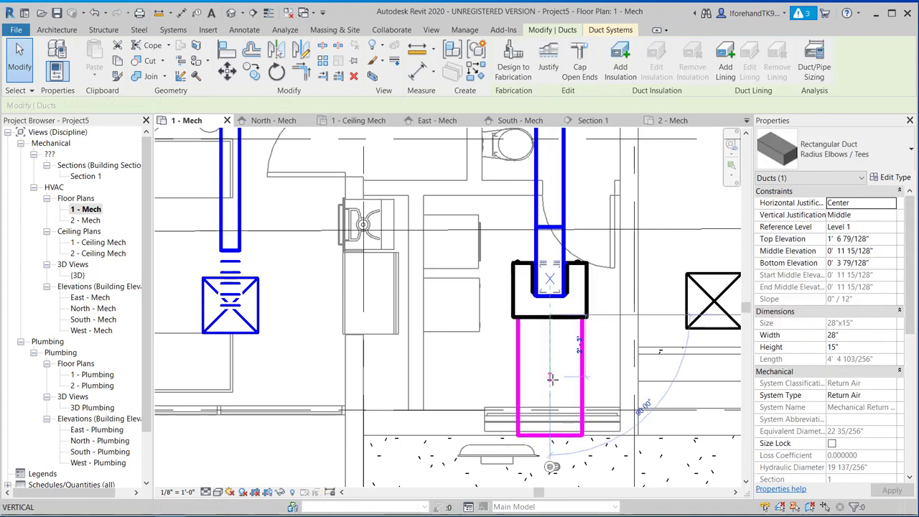
drag(552, 379, 549, 383)
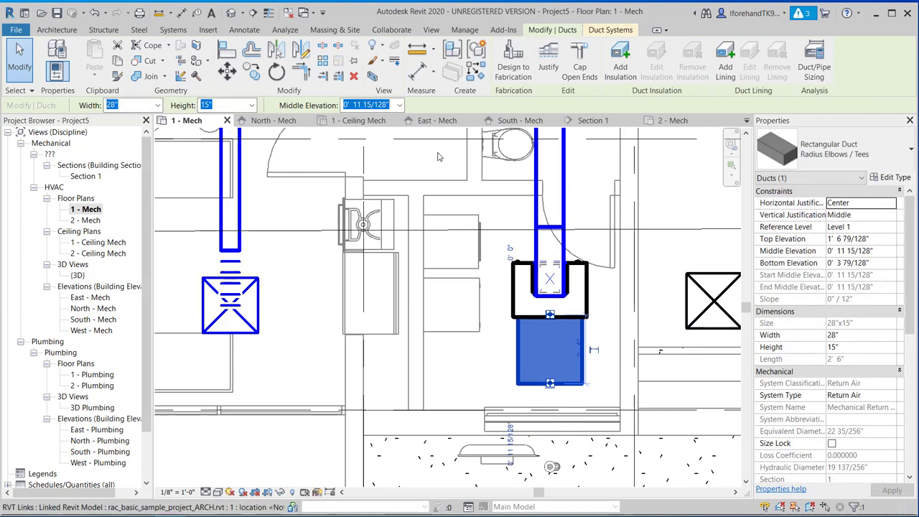
Step: Delete the east-west section line running just north of the air handling unit
scroll(464, 233, down, 3)
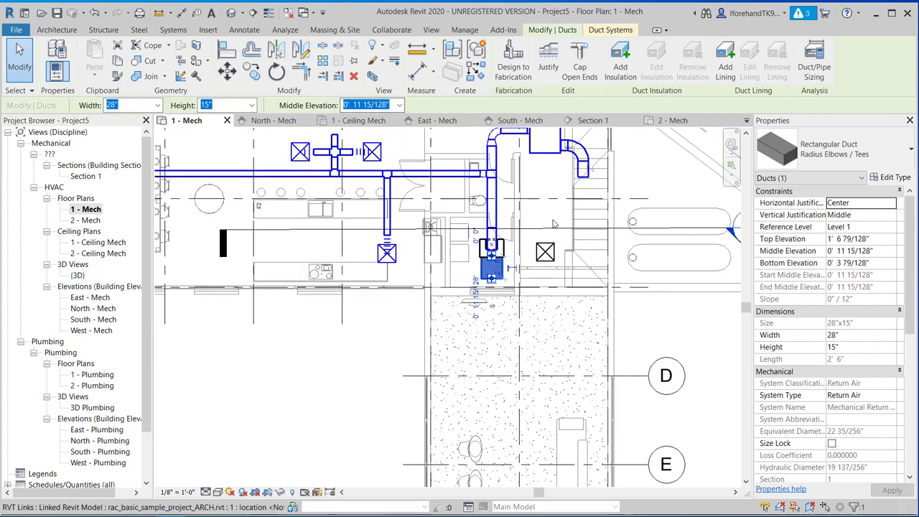
click(547, 230)
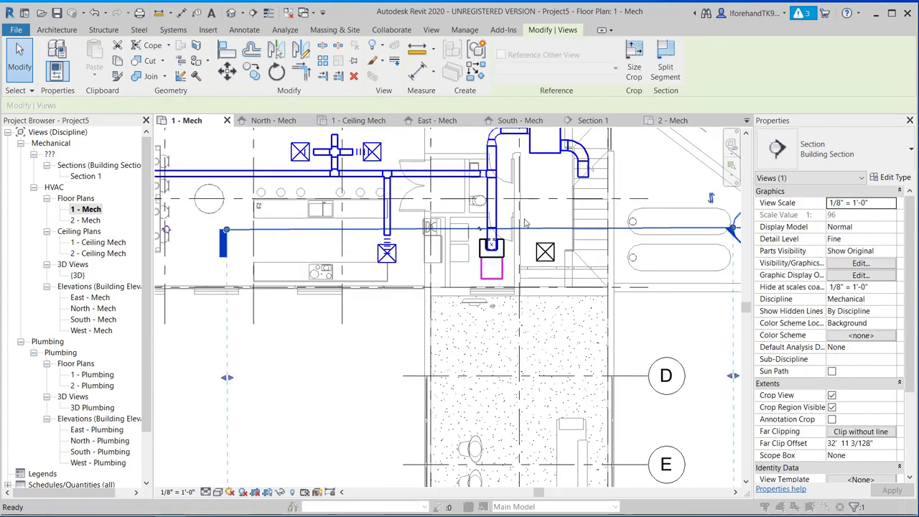
key(Delete)
click(501, 307)
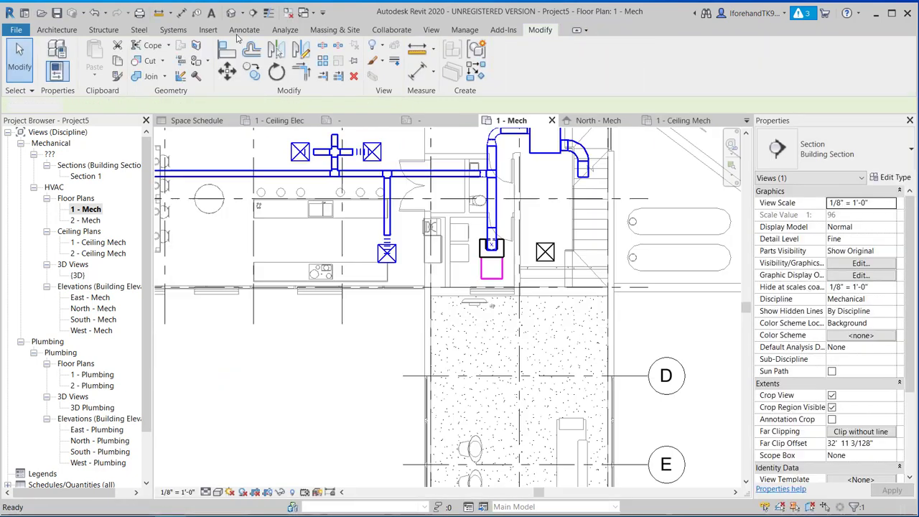
Step: Try a north-south section line just east of the air handling unit, adjusting its depth and direction, and delete it
click(253, 13)
scroll(479, 274, down, 1)
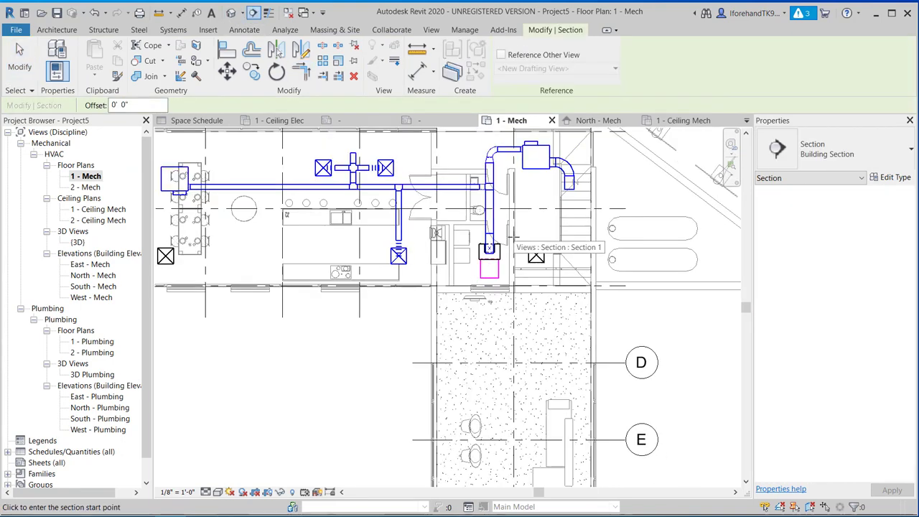
scroll(507, 267, down, 1)
middle_drag(508, 269, 470, 332)
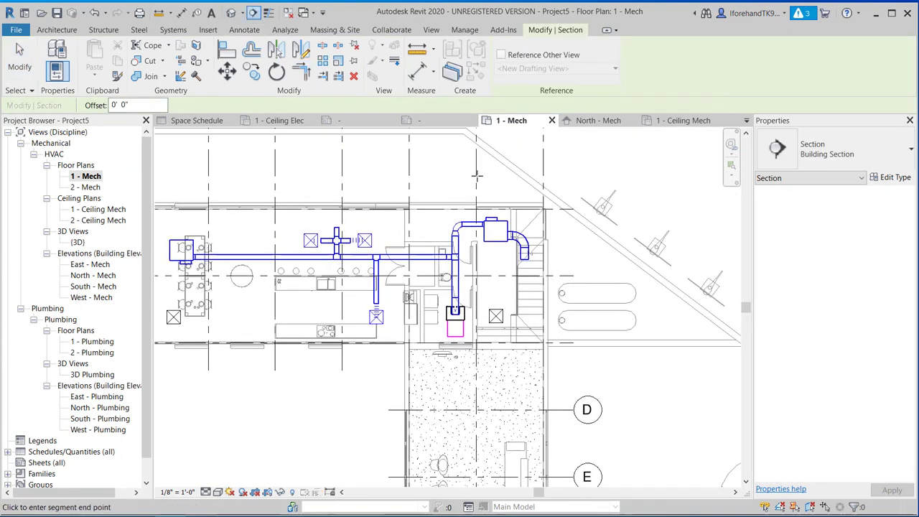
click(477, 175)
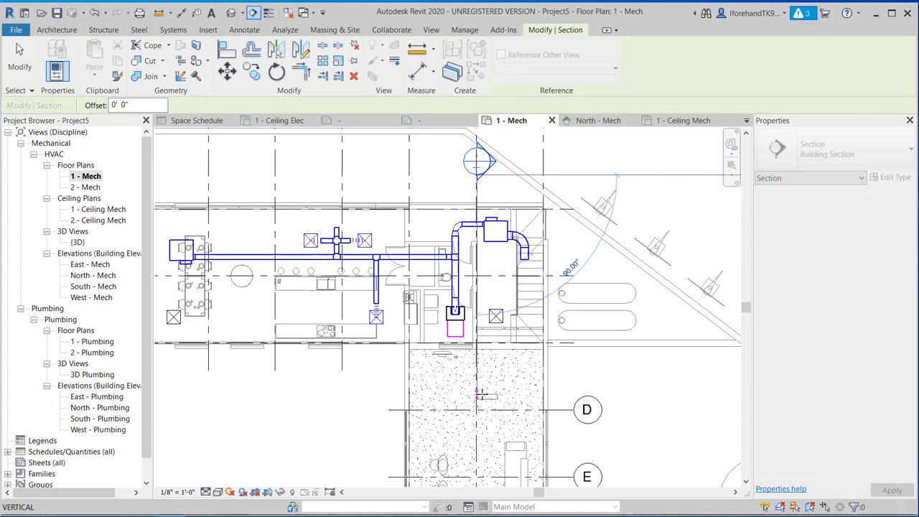
click(478, 394)
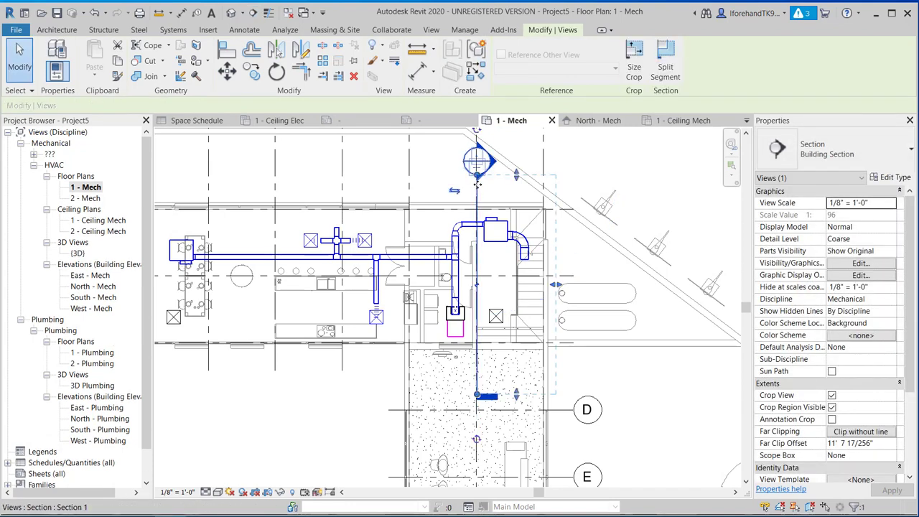
drag(558, 288, 420, 284)
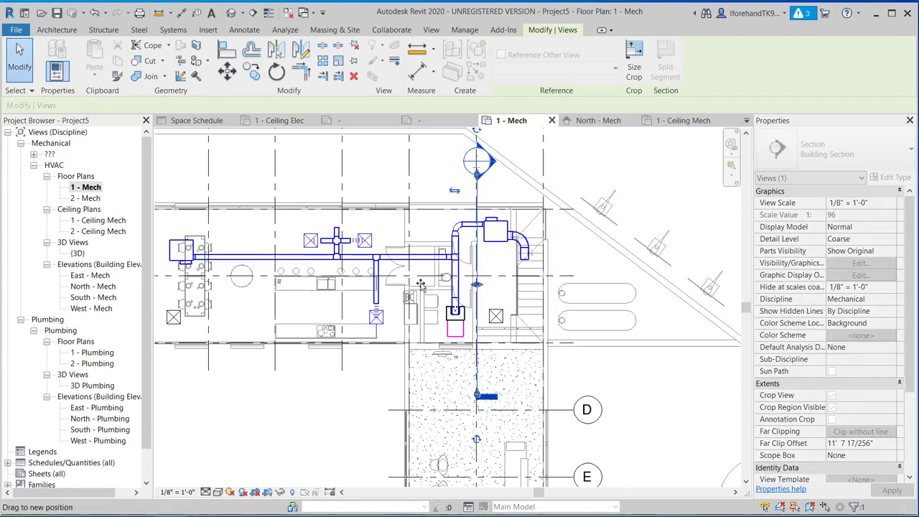
drag(309, 280, 310, 281)
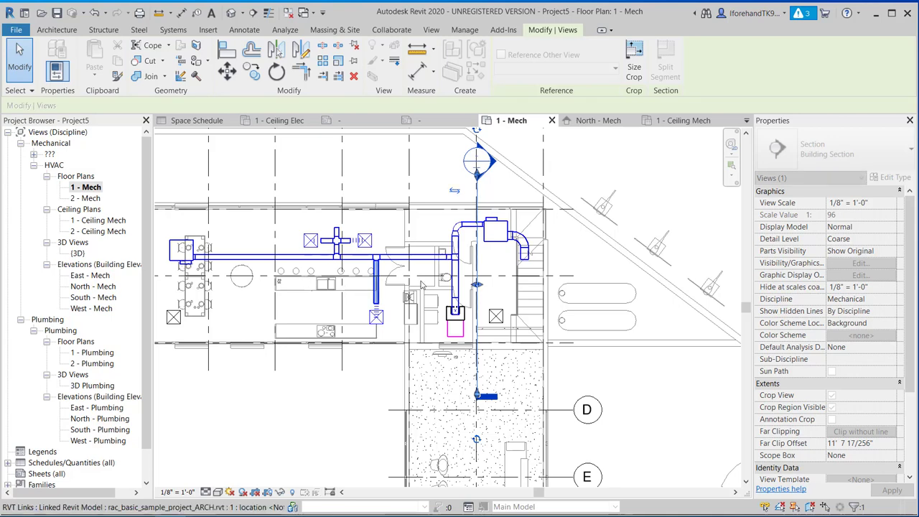
click(457, 192)
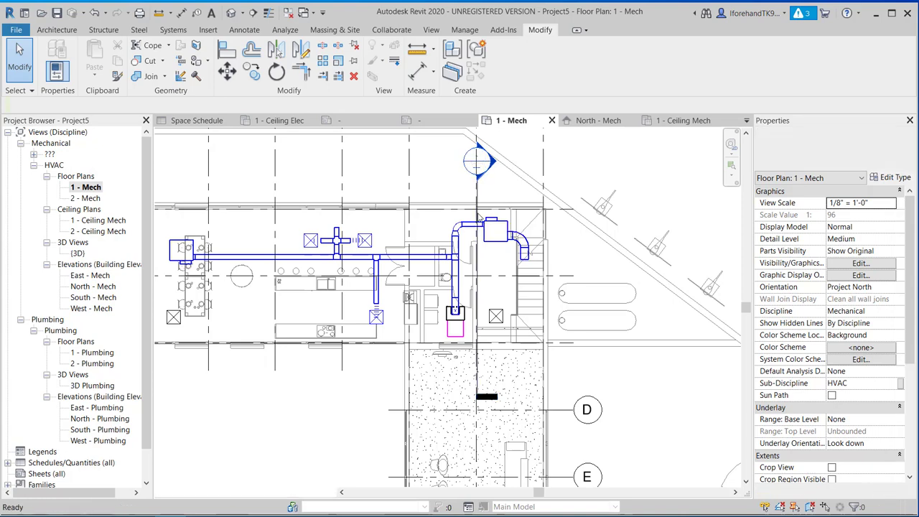
click(479, 215)
key(Delete)
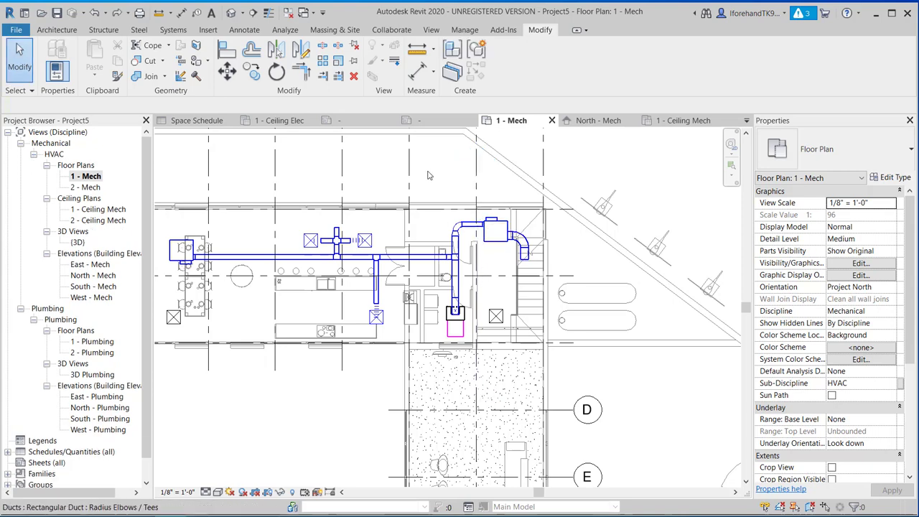
Step: Draw a north-south section line east of the air handling unit, facing west, with a far clip offset of about 16'-1"
click(252, 16)
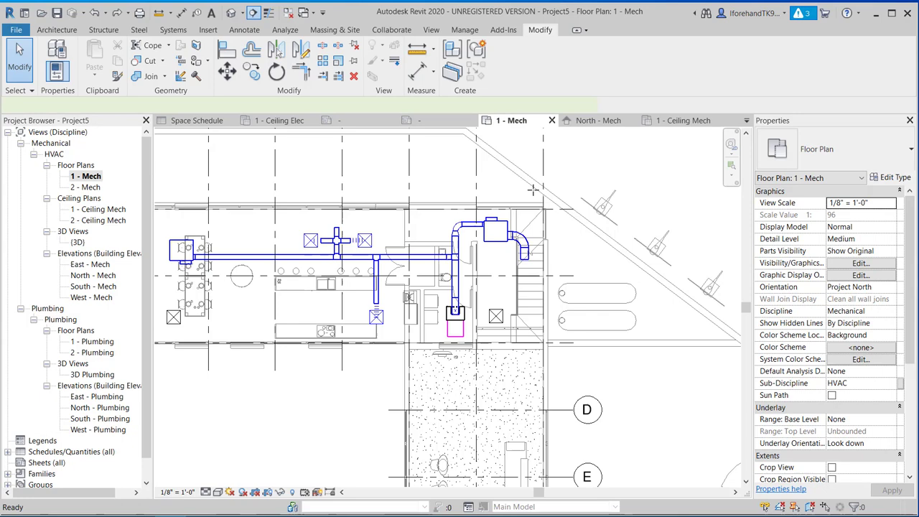
click(483, 140)
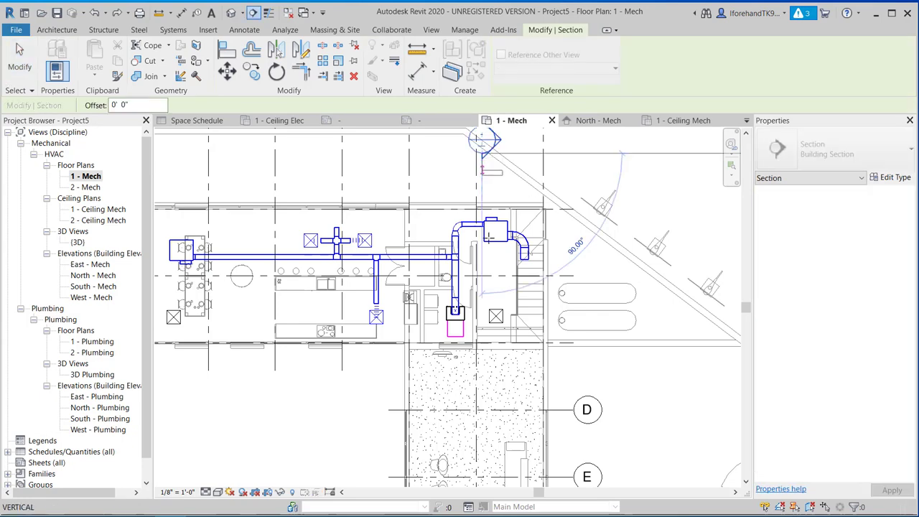
click(486, 404)
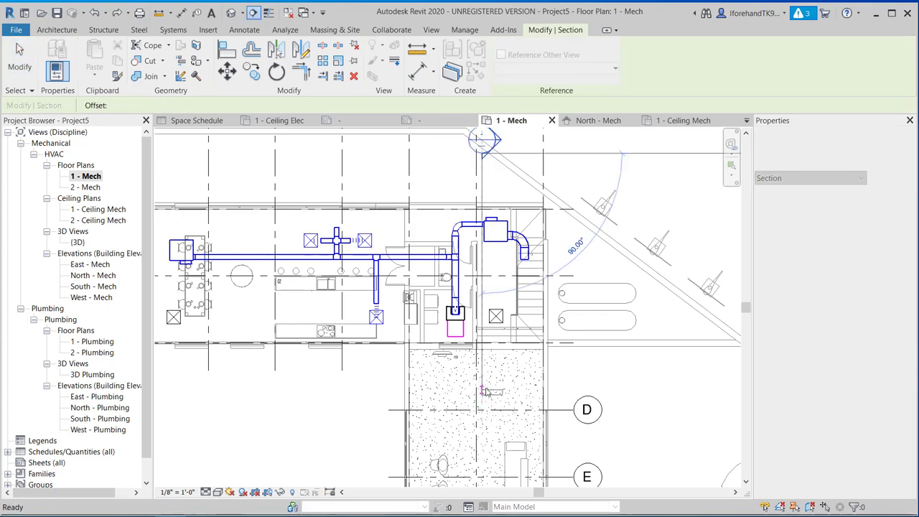
key(Escape)
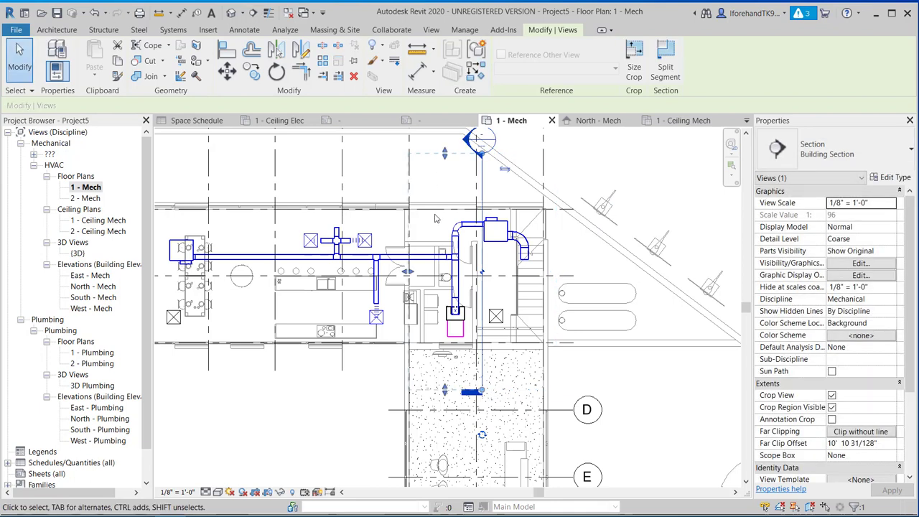
drag(403, 275, 371, 280)
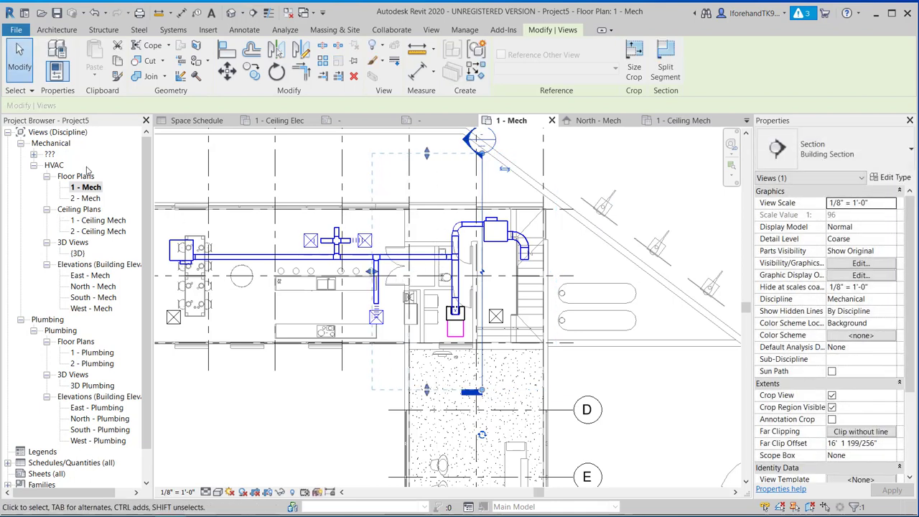
Step: Open the new Section 1 view and extend its crop region down below the foundation level to include the air handling unit
double_click(49, 155)
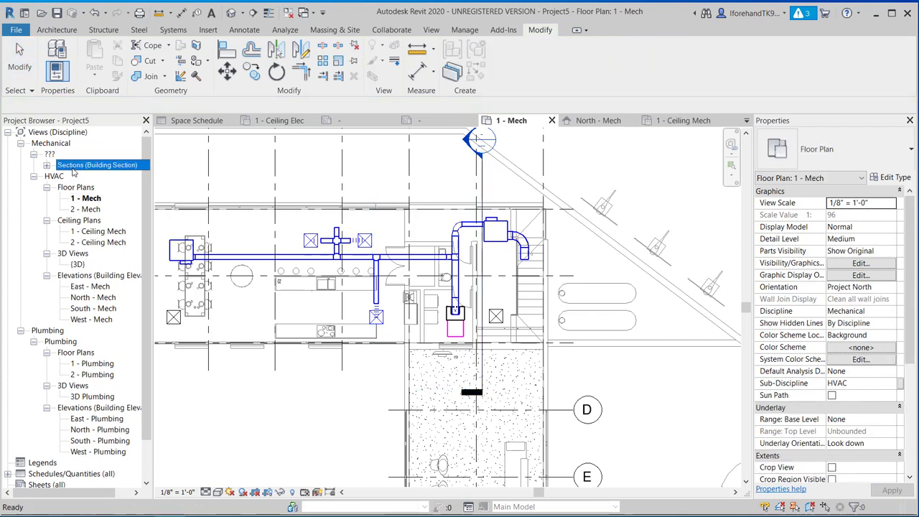
double_click(74, 167)
double_click(83, 176)
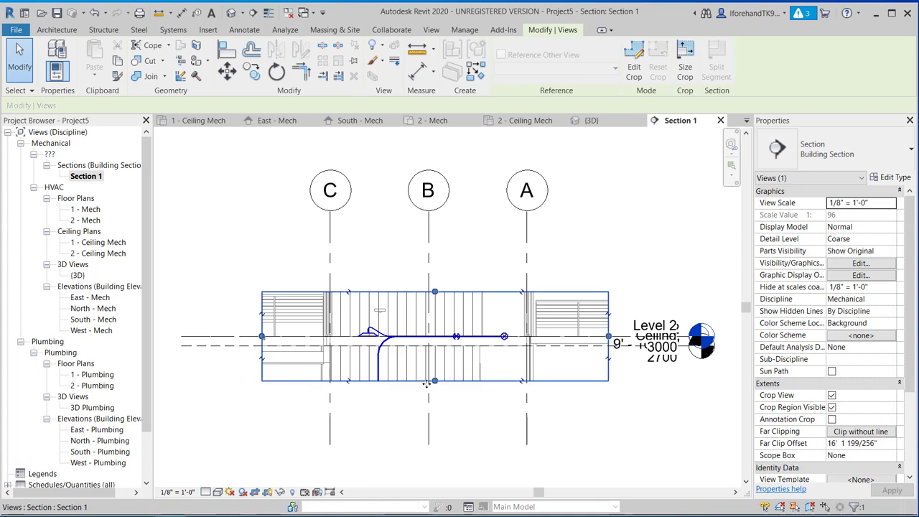
drag(434, 382, 434, 483)
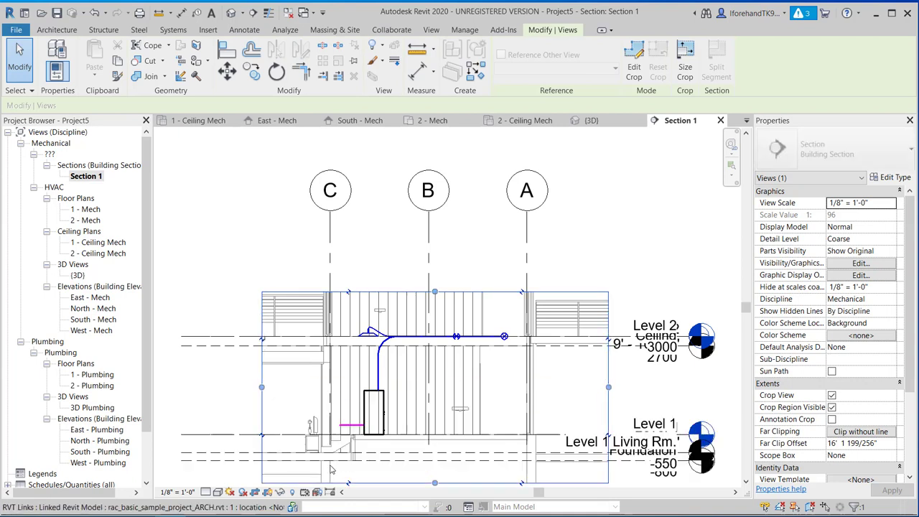
Step: Set the Section 1 view's detail level to Fine and frame the air handling unit with its return duct
click(205, 493)
click(218, 479)
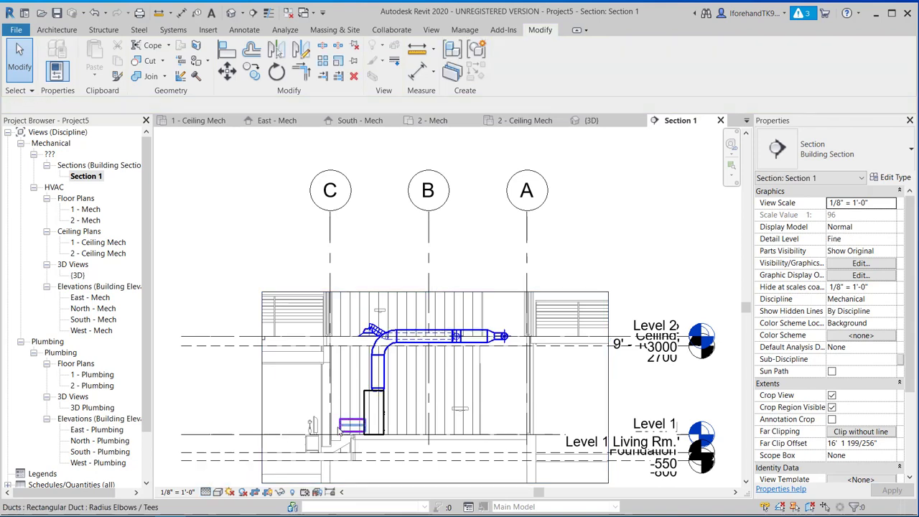
scroll(339, 428, up, 4)
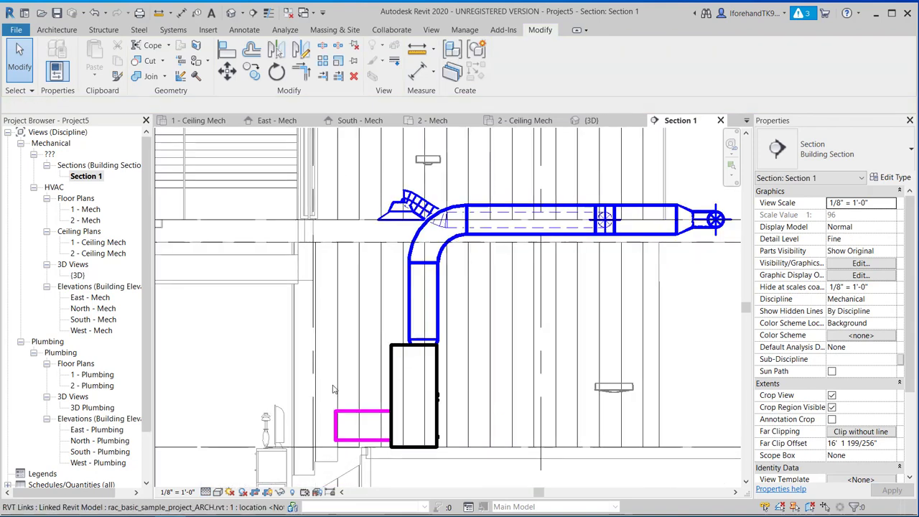
middle_drag(333, 390, 355, 336)
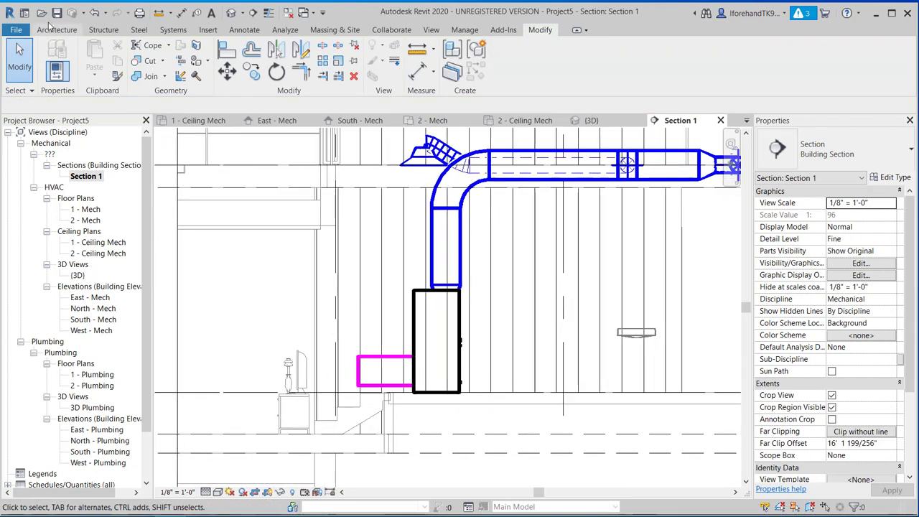
Step: Draw a 15" x 28" return duct riser about 8'-11" tall from the open end of the air handling unit's return duct to Level 2
click(105, 30)
click(173, 30)
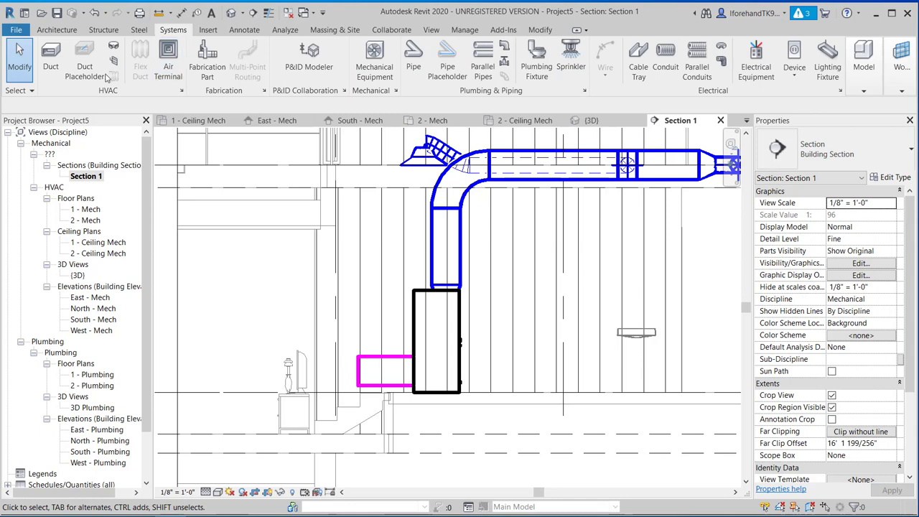
click(57, 70)
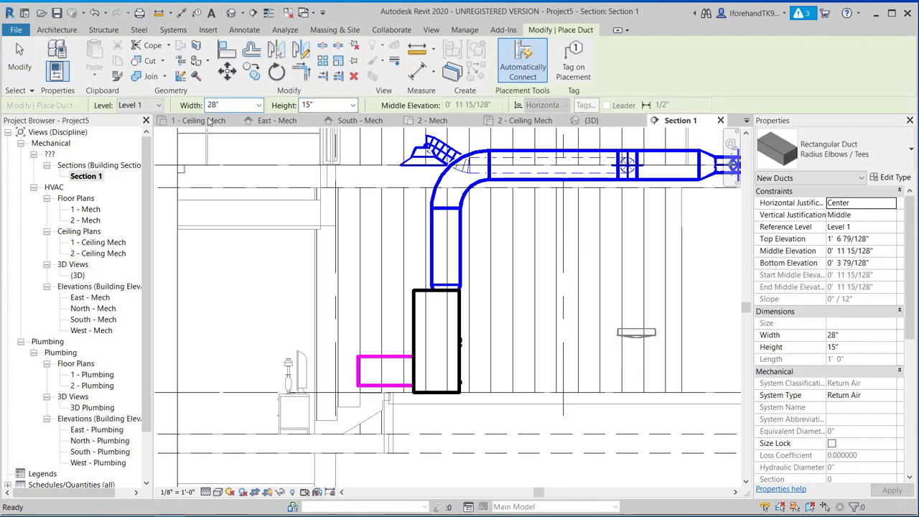
click(359, 355)
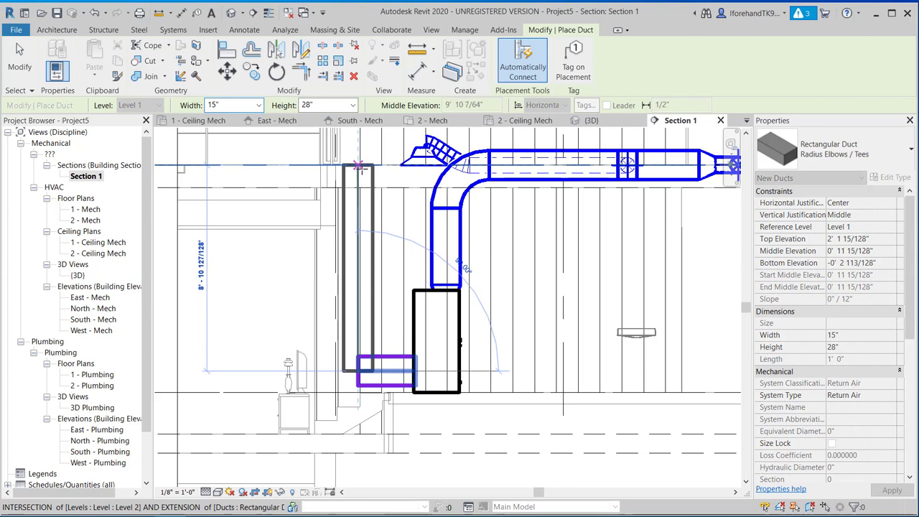
click(359, 167)
scroll(363, 172, down, 3)
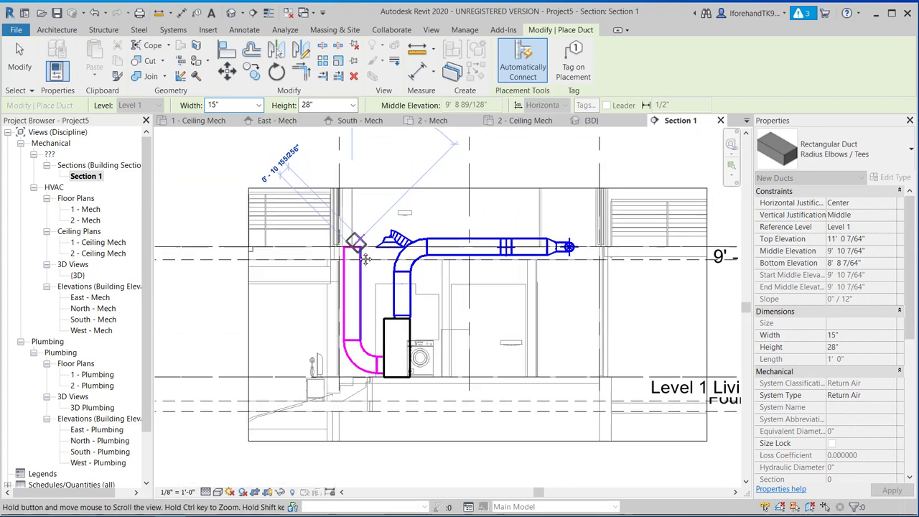
middle_drag(366, 229, 367, 248)
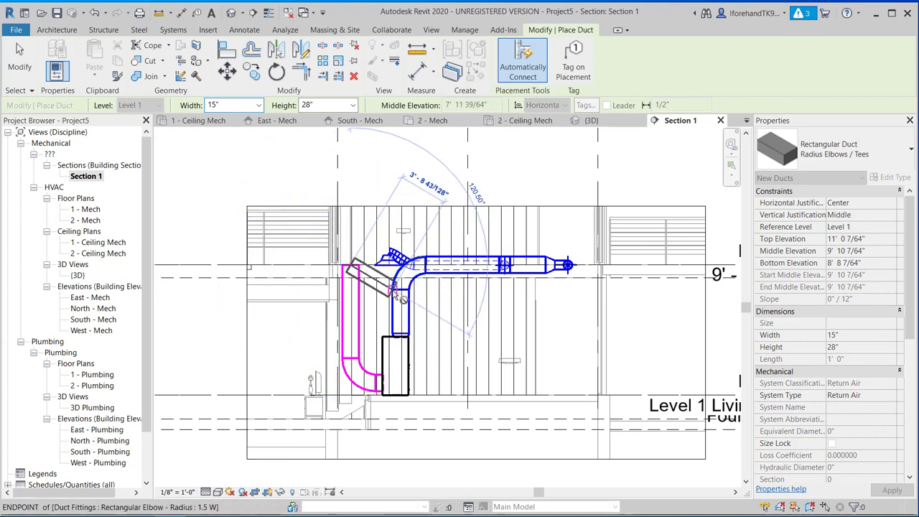
scroll(343, 395, up, 3)
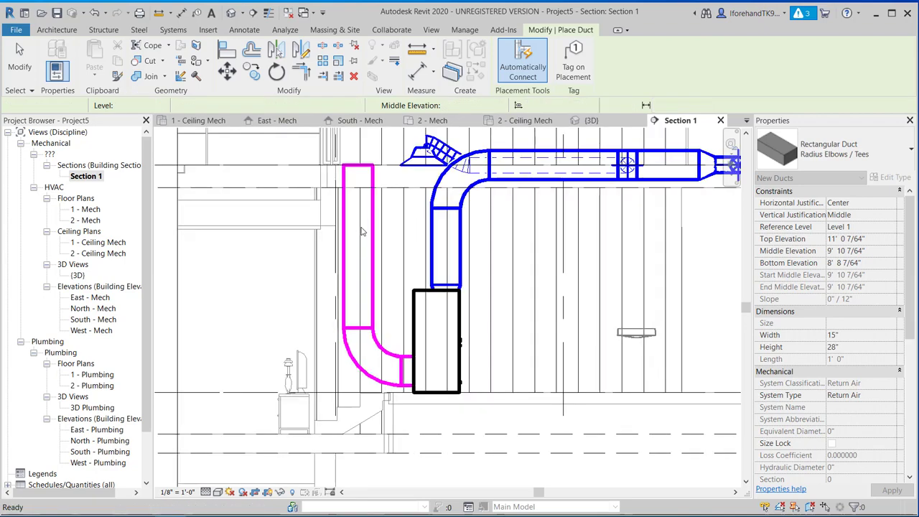
scroll(284, 210, down, 1)
middle_drag(284, 210, 263, 271)
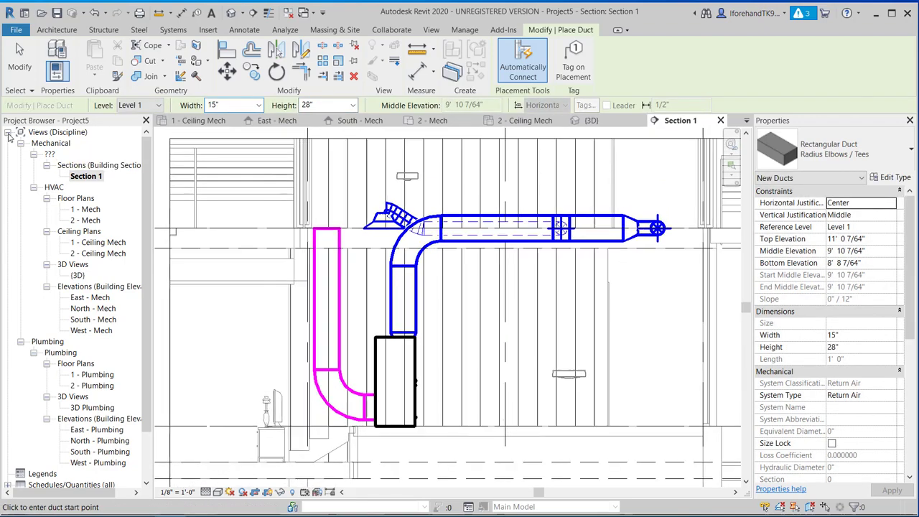
Step: In the 1 - Mech floor plan, draw a 15" x 28" return duct east from the riser to just south of the unconnected diffuser
double_click(91, 209)
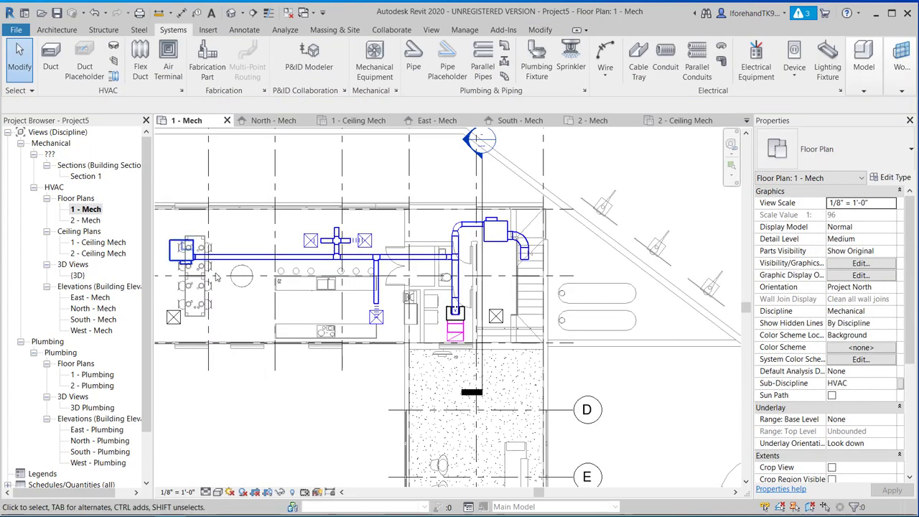
scroll(408, 340, up, 2)
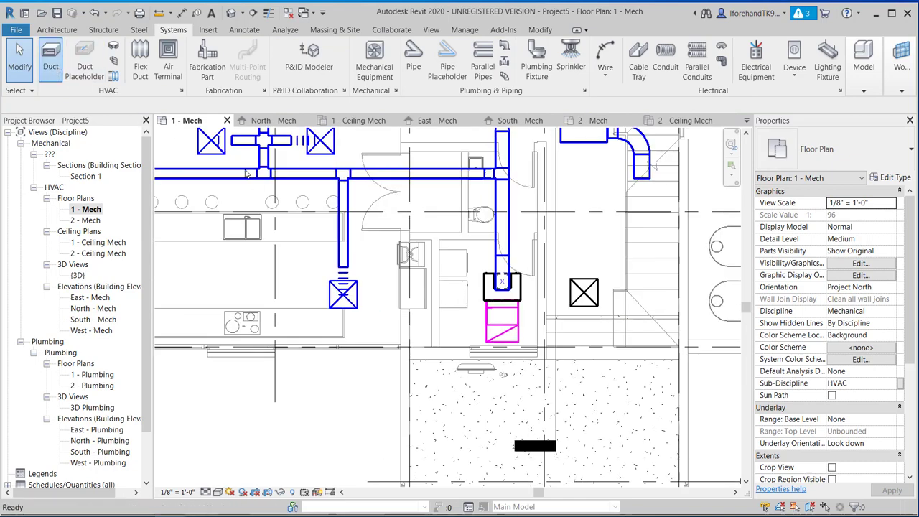
key(d)
key(t)
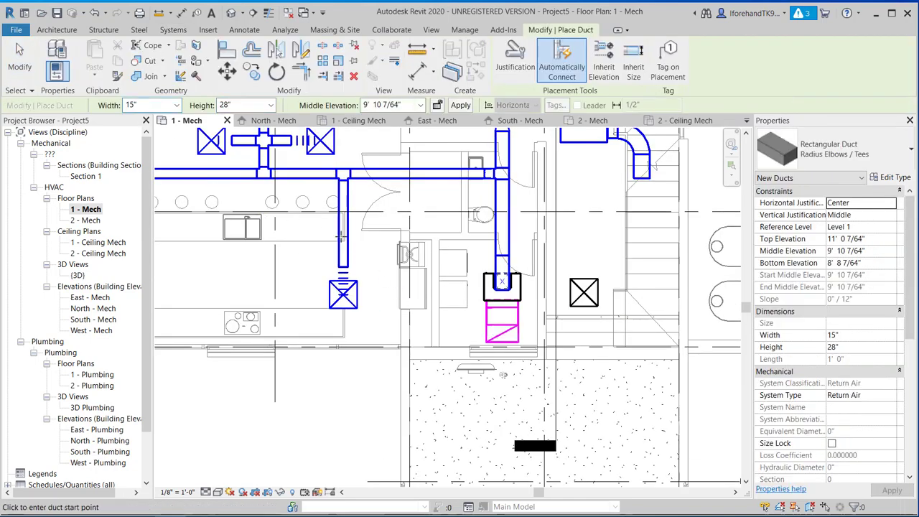
middle_drag(449, 264, 398, 385)
click(405, 386)
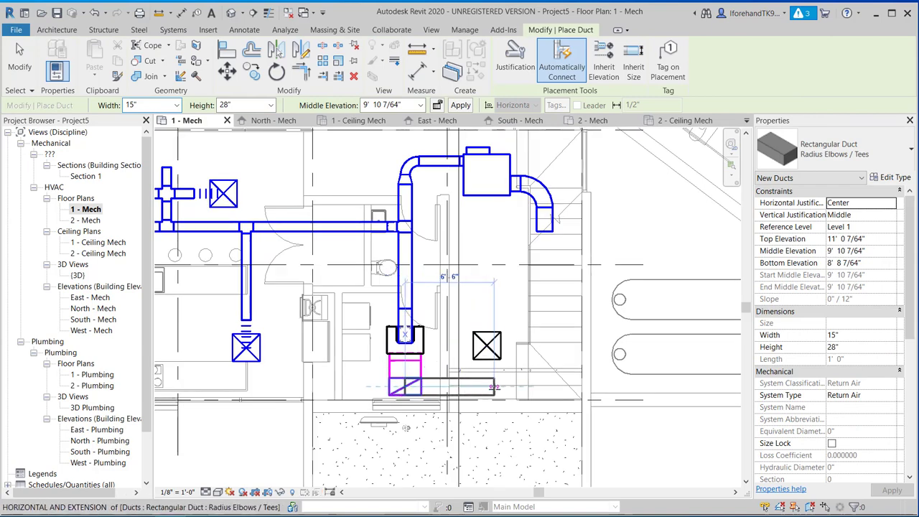
click(491, 387)
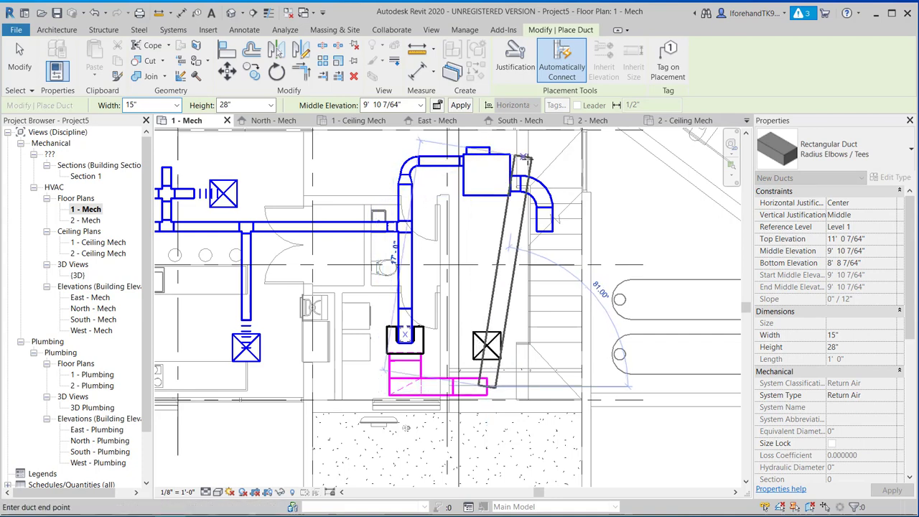
Step: Extend the return duct about 4'-3" east and turn it north to meet the duct coming from the VAV unit's outlet
click(517, 184)
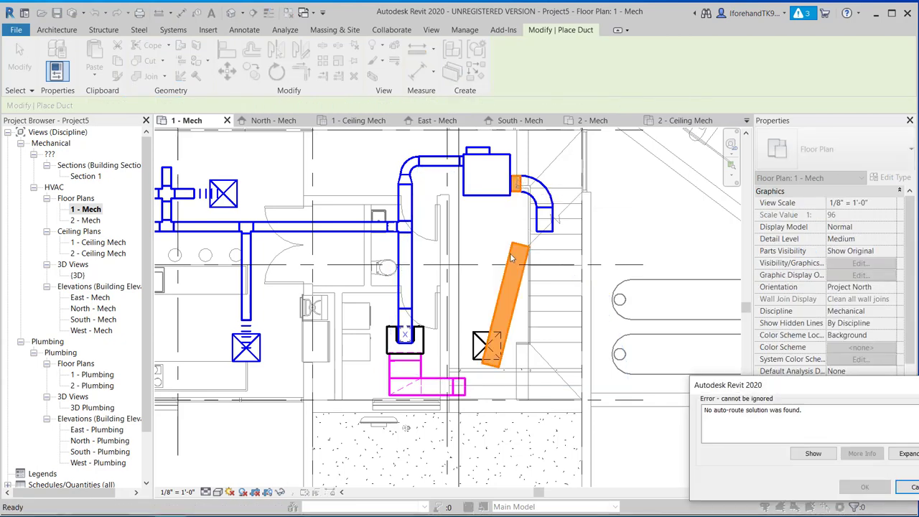
click(914, 488)
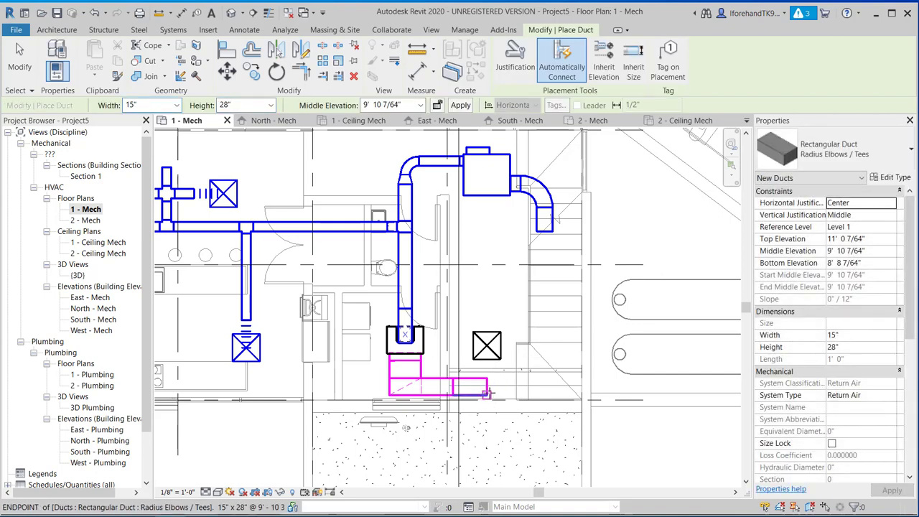
click(550, 388)
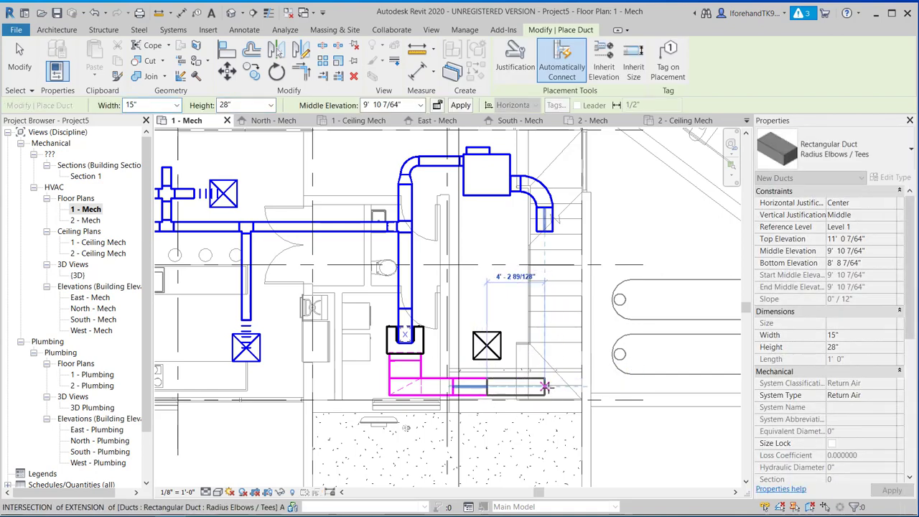
click(544, 231)
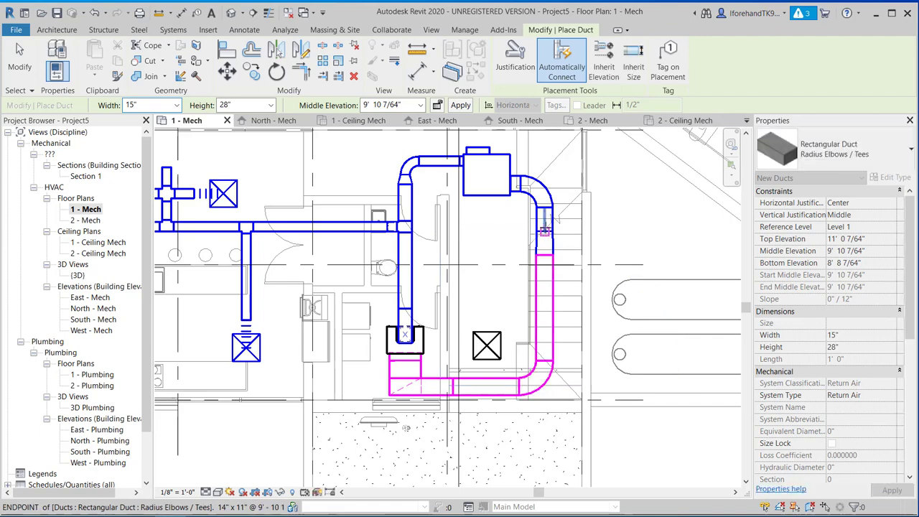
key(Escape)
key(Escape)
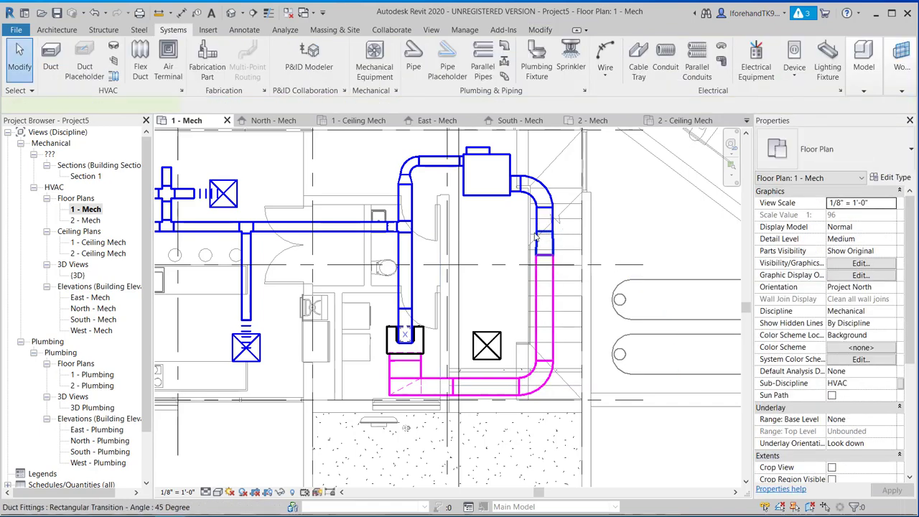
Step: Delete the transition, elbow and short ducts between the VAV unit's supply outlet and the return duct
click(535, 237)
key(Delete)
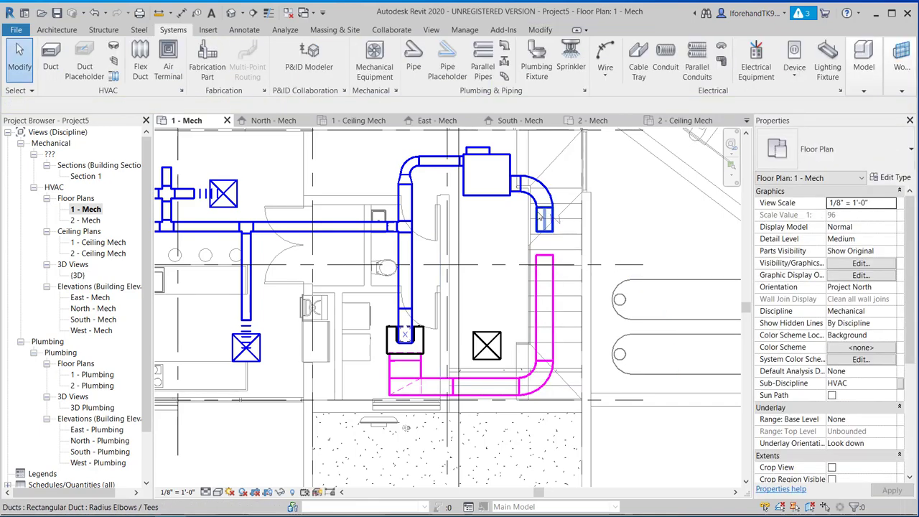
click(542, 218)
key(Delete)
click(534, 203)
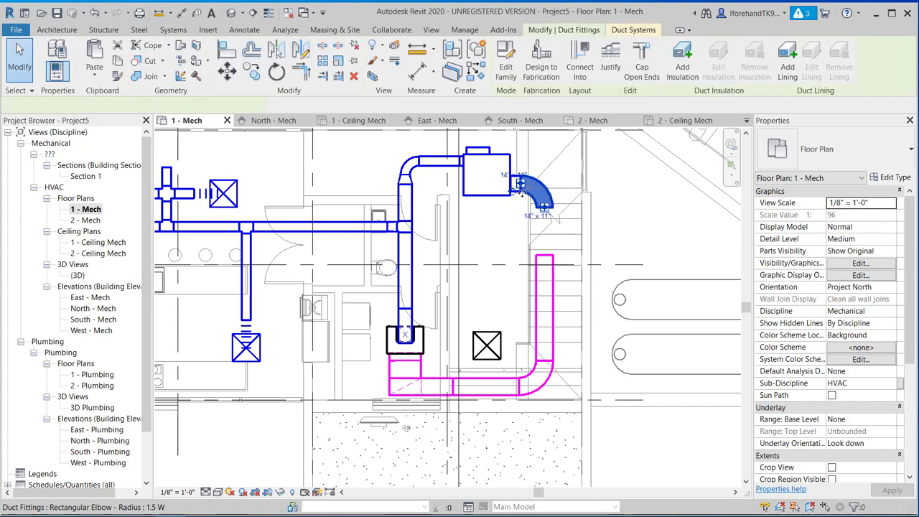
key(Delete)
click(521, 187)
click(505, 219)
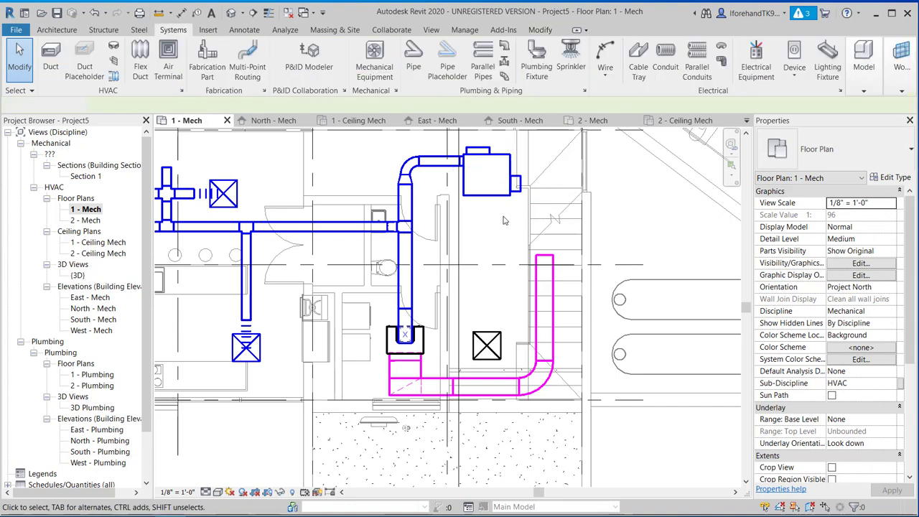
click(517, 186)
key(Delete)
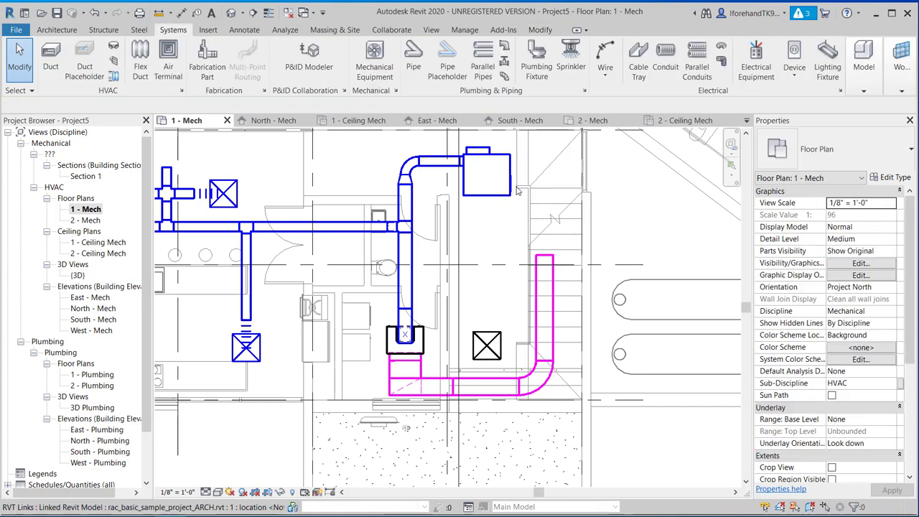
Step: Try to run a 14" x 11" duct from the VAV unit's supply outlet to the open north end of the return duct
click(514, 188)
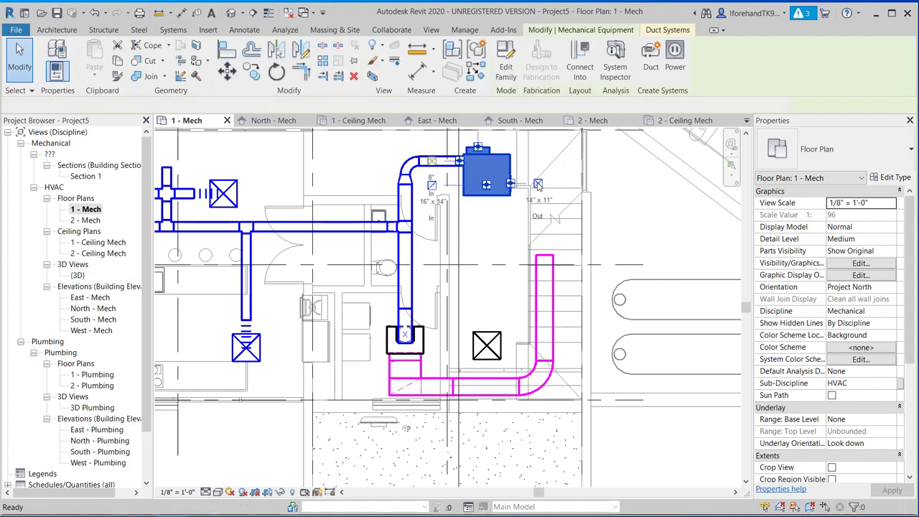
click(537, 185)
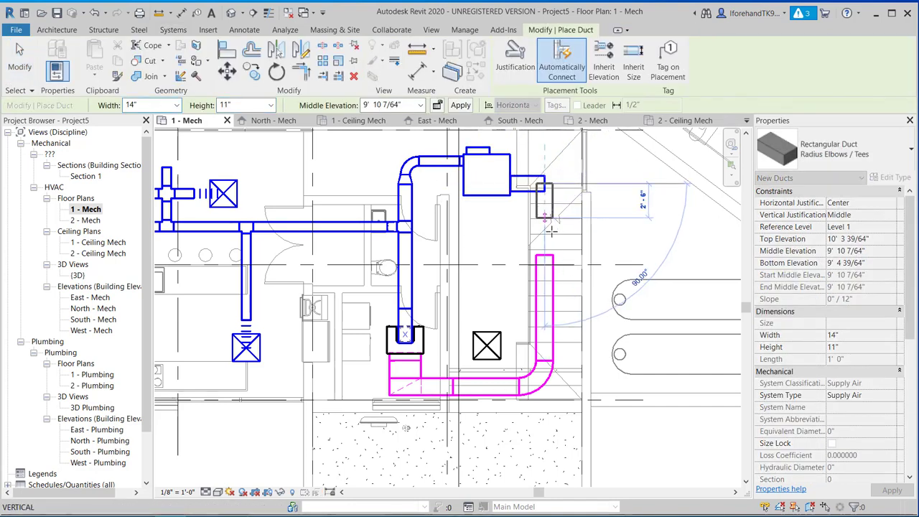
click(545, 257)
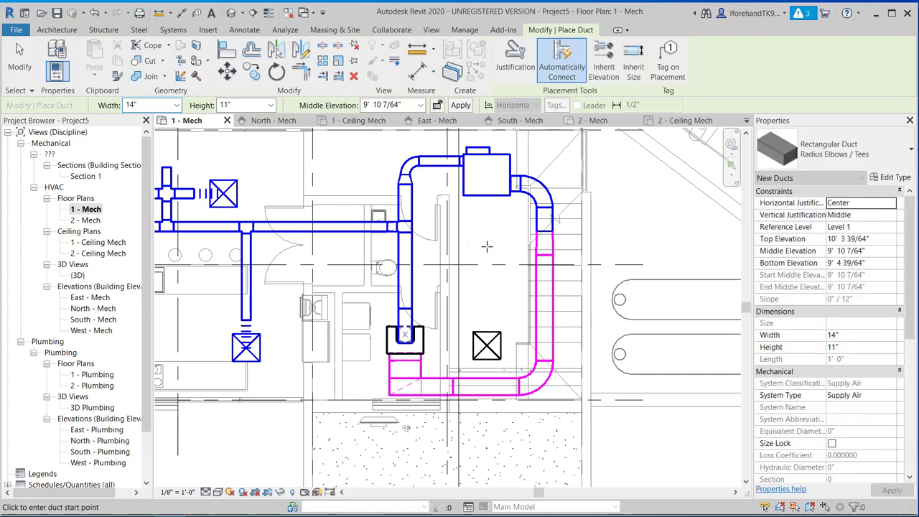
key(Escape)
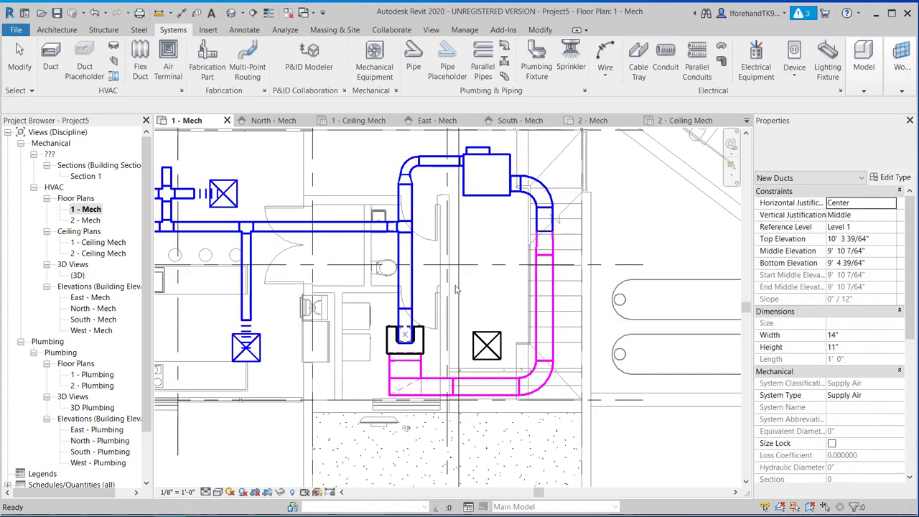
middle_drag(455, 289, 508, 310)
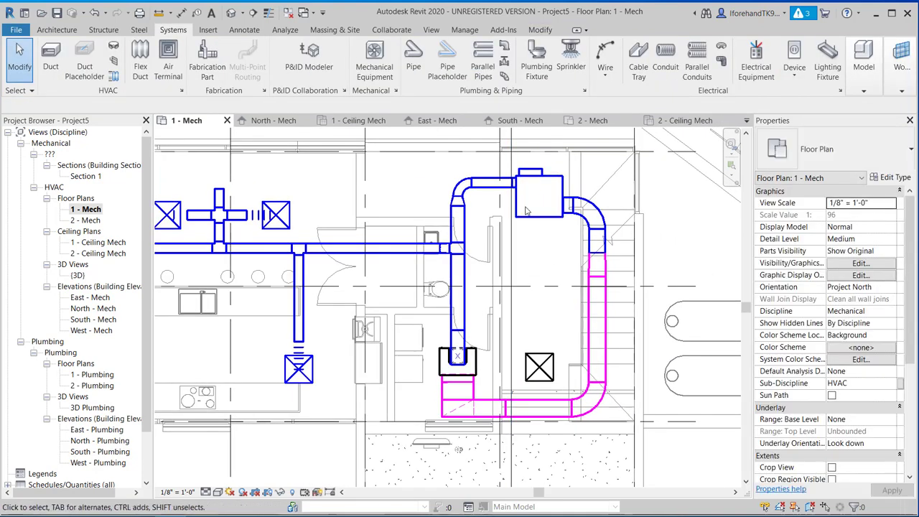
middle_drag(602, 276, 550, 256)
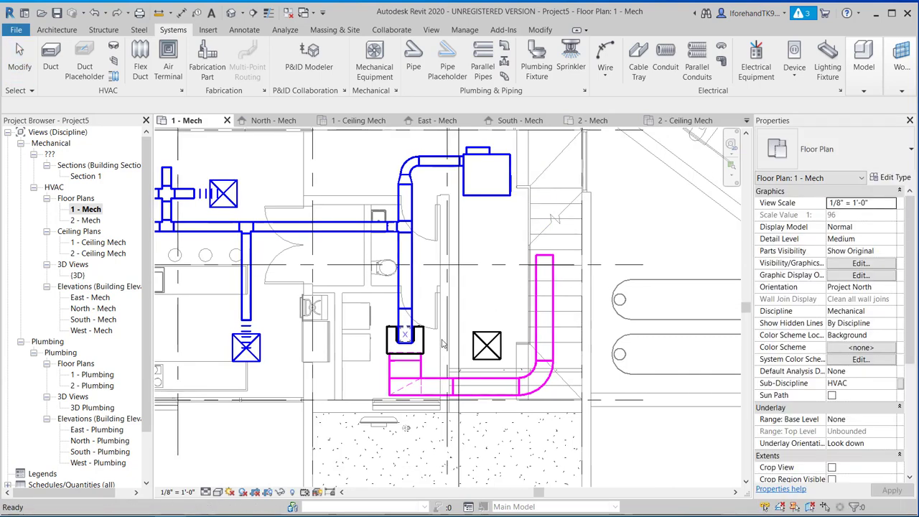
Step: Move the unconnected supply diffuser north-east to the stairs beside the VAV unit, and nudge the VAV unit slightly
drag(482, 333, 563, 203)
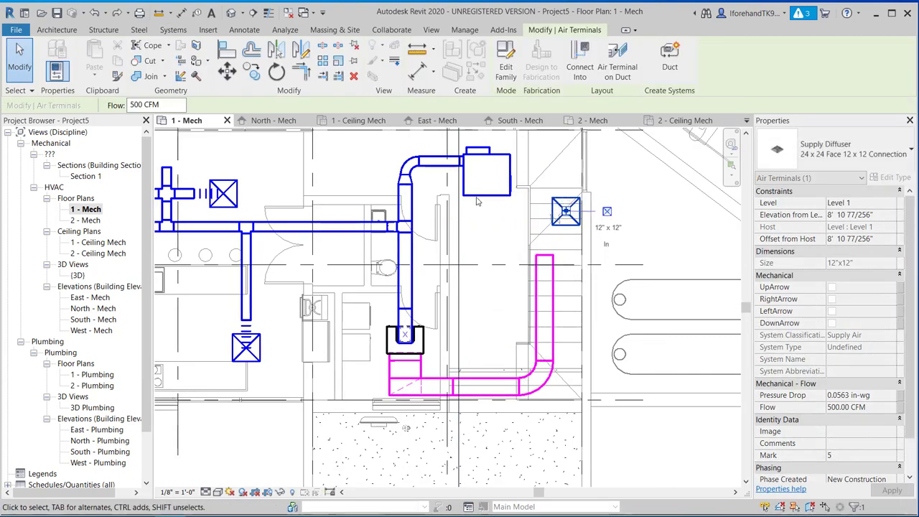
click(486, 239)
click(487, 191)
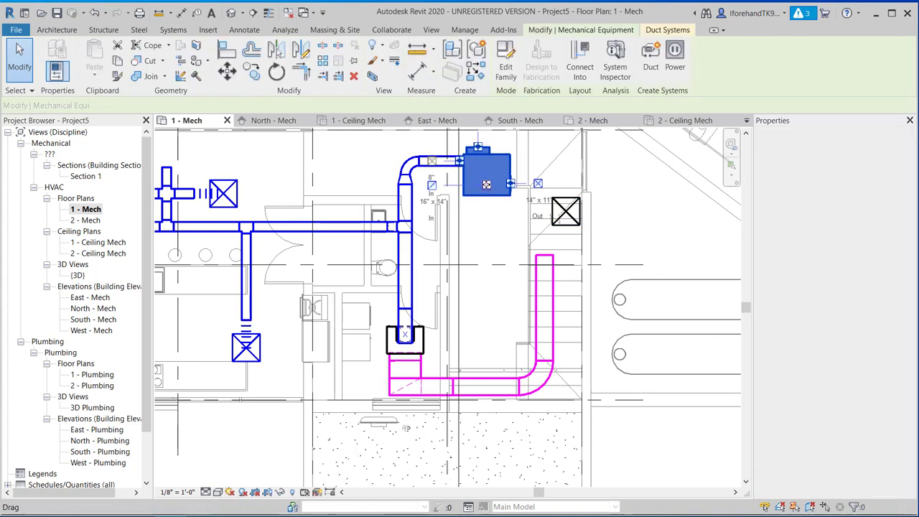
drag(487, 188, 486, 187)
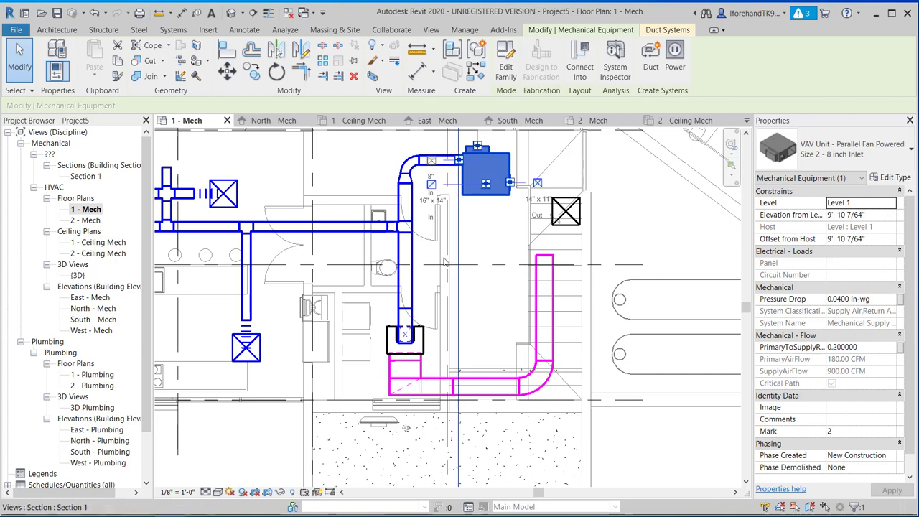
click(469, 232)
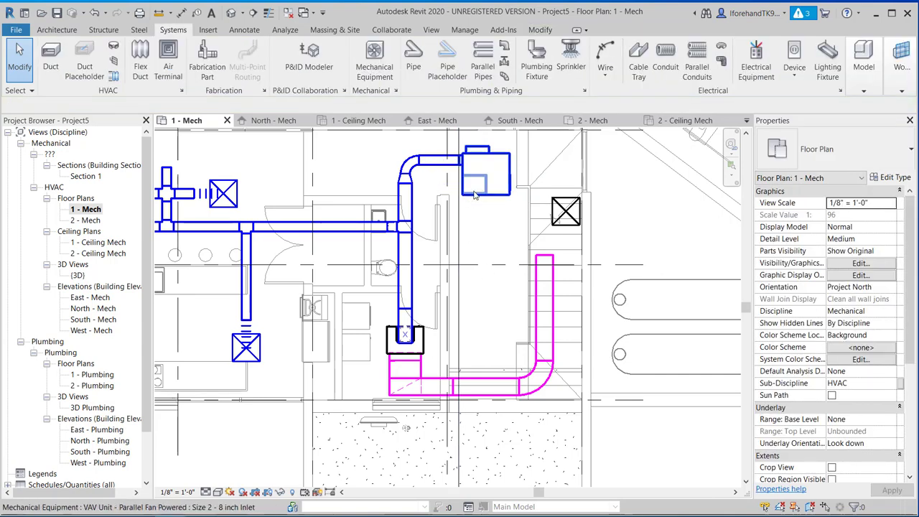
Step: Draw a 16" x 14" return duct from the VAV unit's return inlet south to the east-west return duct
click(477, 186)
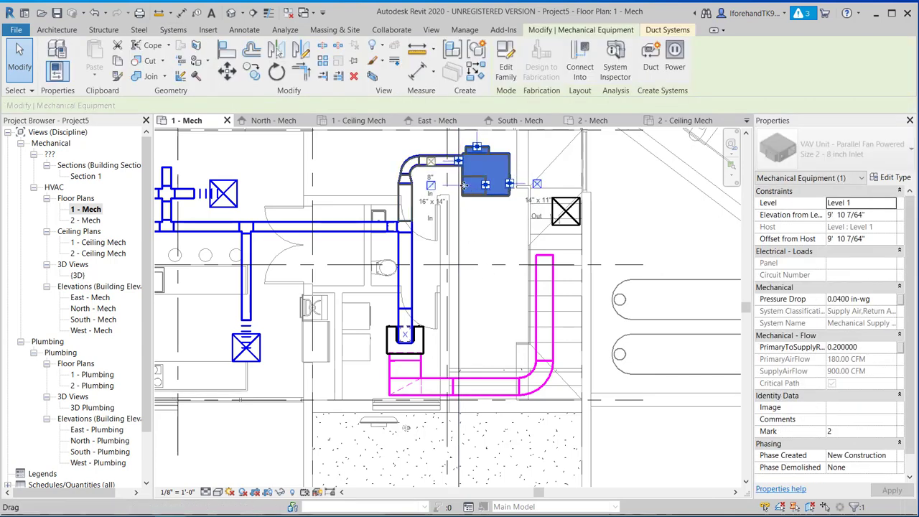
click(430, 187)
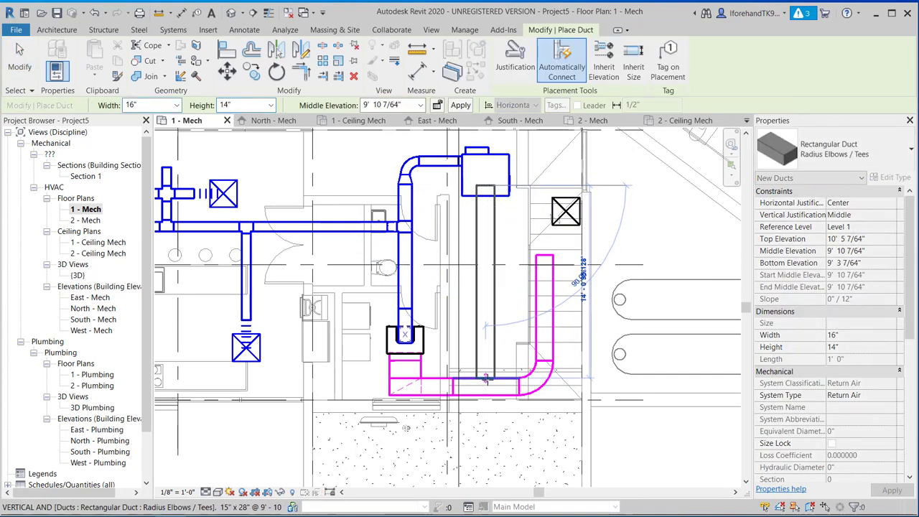
click(484, 379)
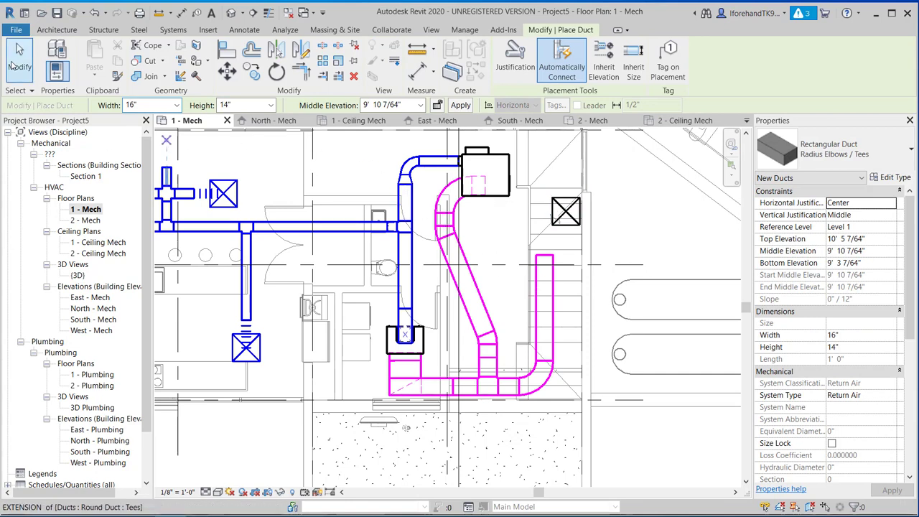
key(Escape)
key(Escape)
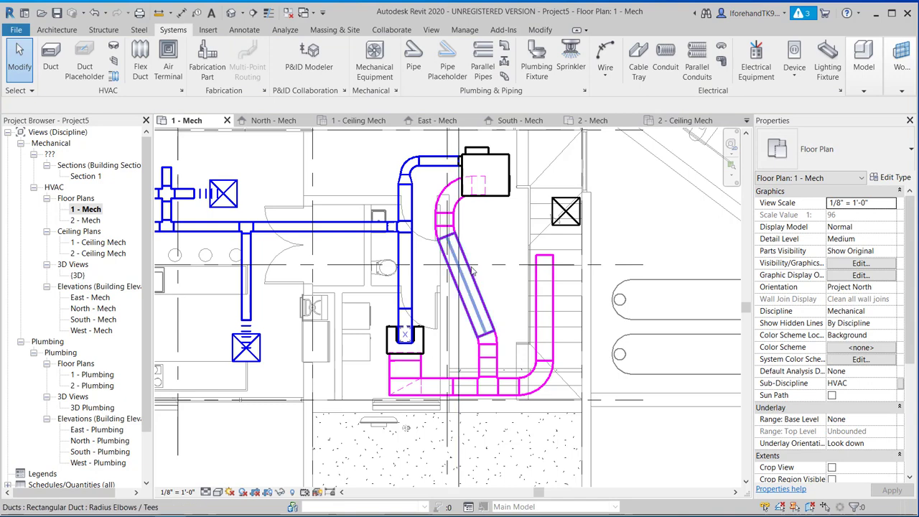
Step: Undo the last return duct and redraw it at 16" x 14" from the VAV unit's return inlet to the east-west return duct
click(459, 260)
click(495, 239)
key(ctrl+z)
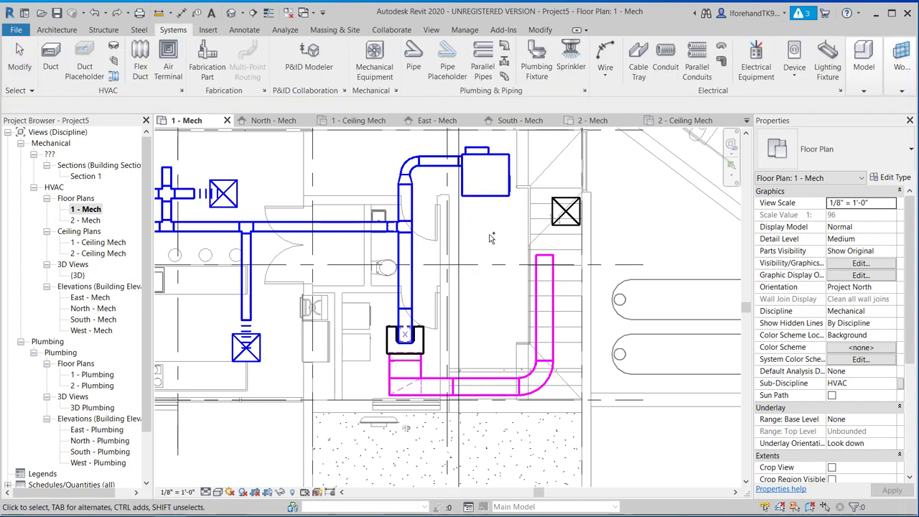
click(470, 202)
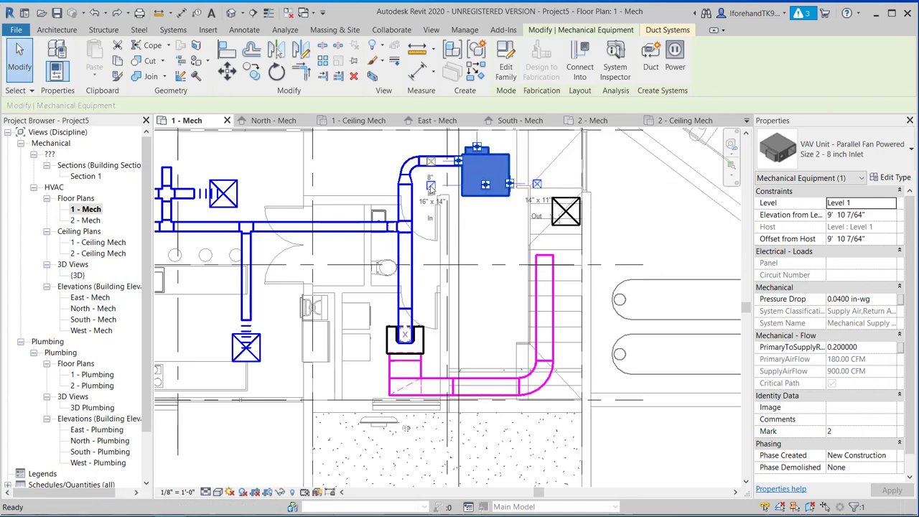
click(431, 188)
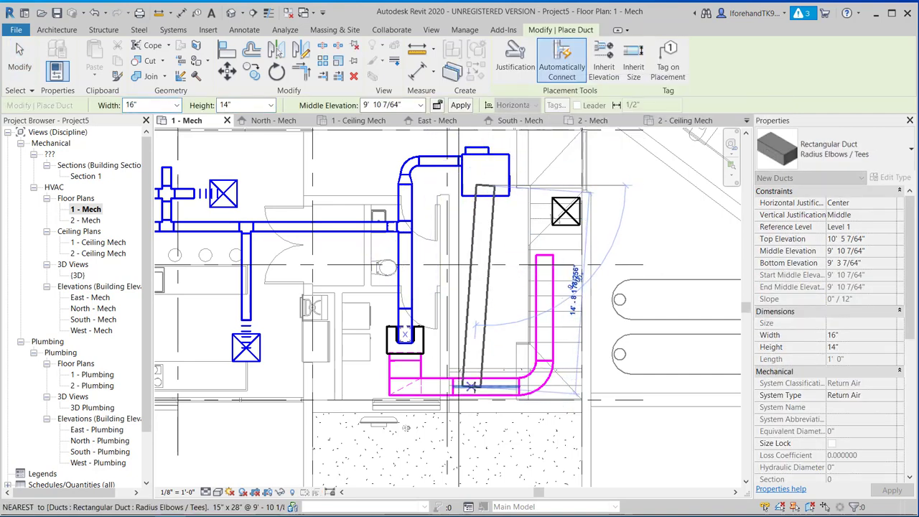
click(485, 378)
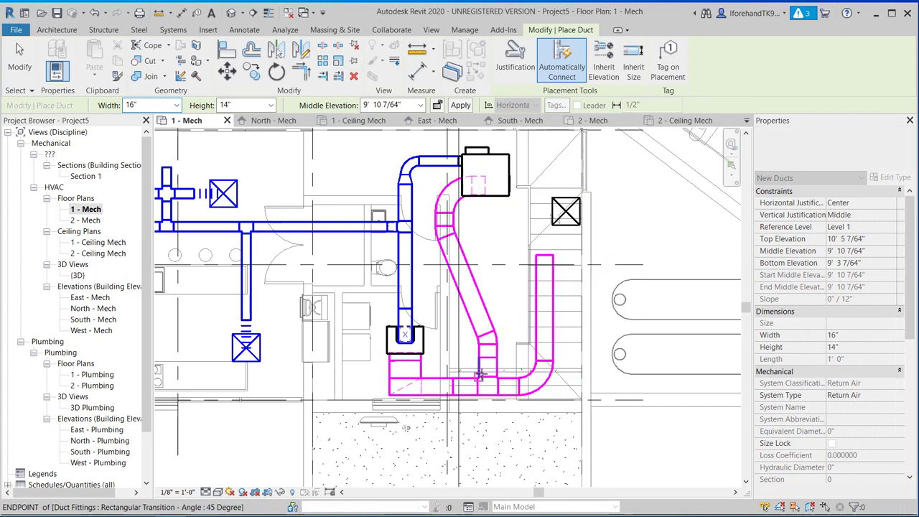
click(19, 58)
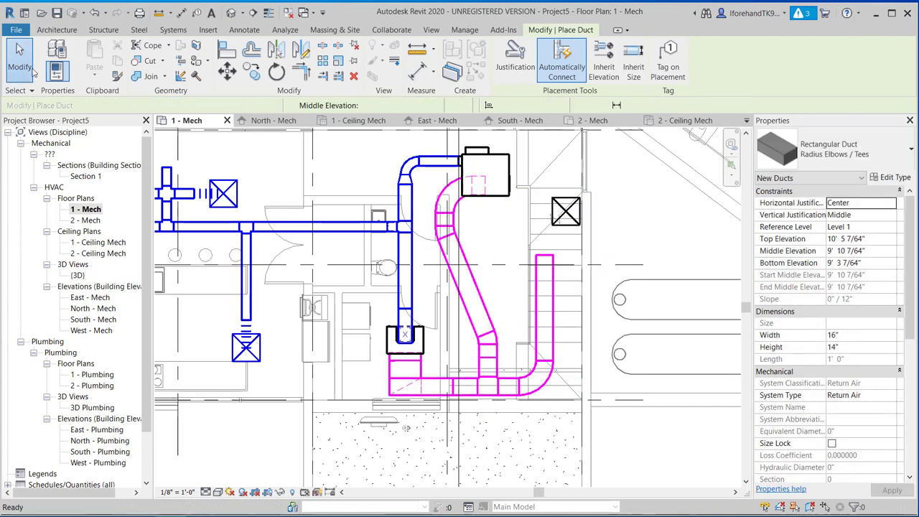
Step: Delete the unused north-south return duct by the stairs, its elbow, and the short duct stub east of the new tee
click(535, 307)
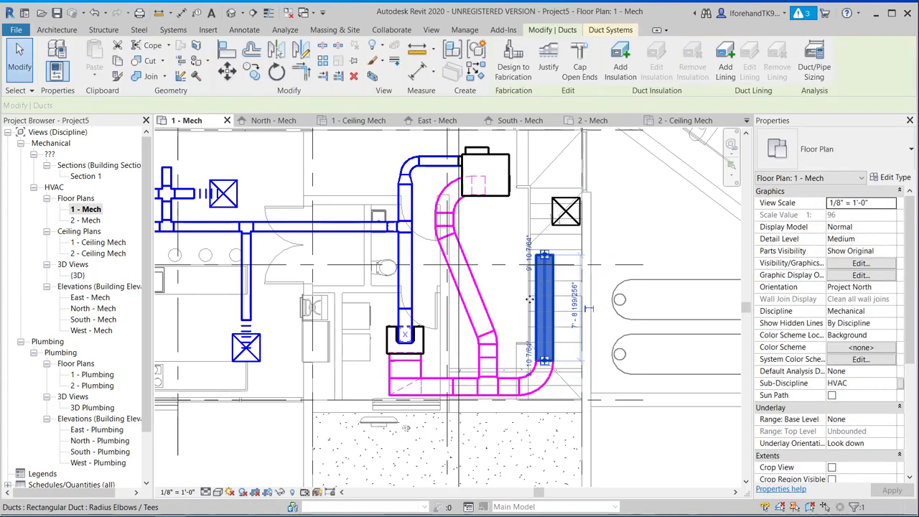
key(Delete)
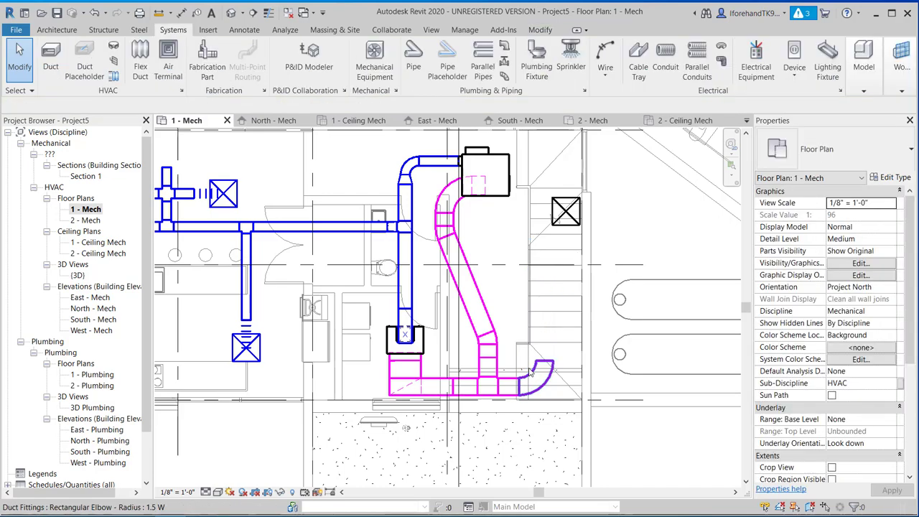
click(529, 375)
key(Delete)
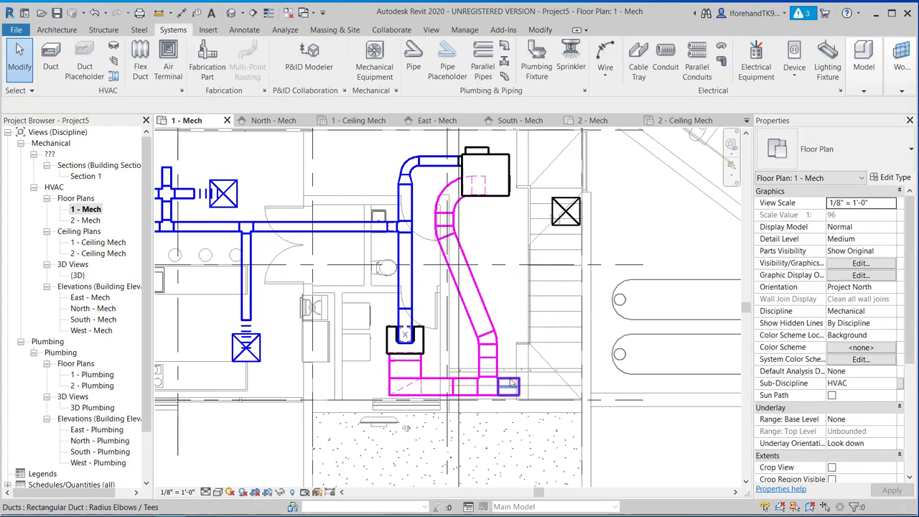
click(510, 384)
key(Delete)
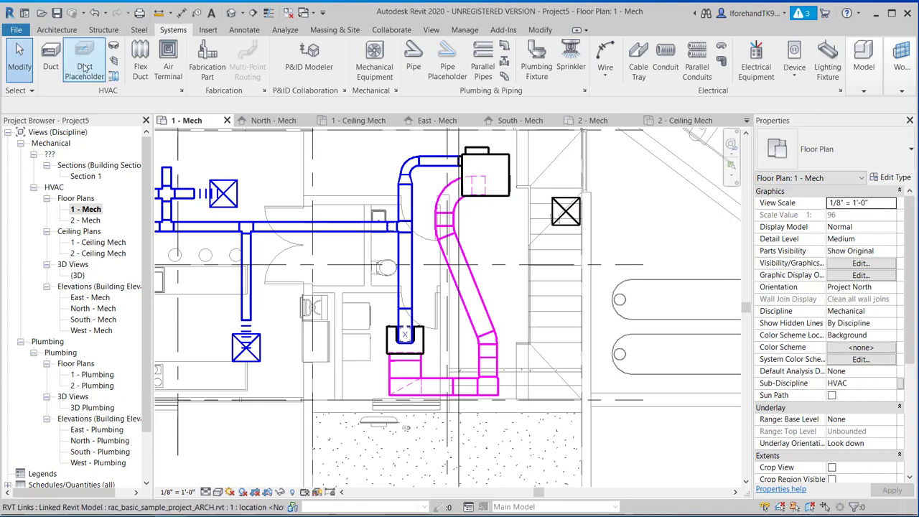
Step: Place a 24 x 24 Face 12 x 12 Connection return diffuser south of the VAV unit, with all four flow arrows turned off
click(170, 66)
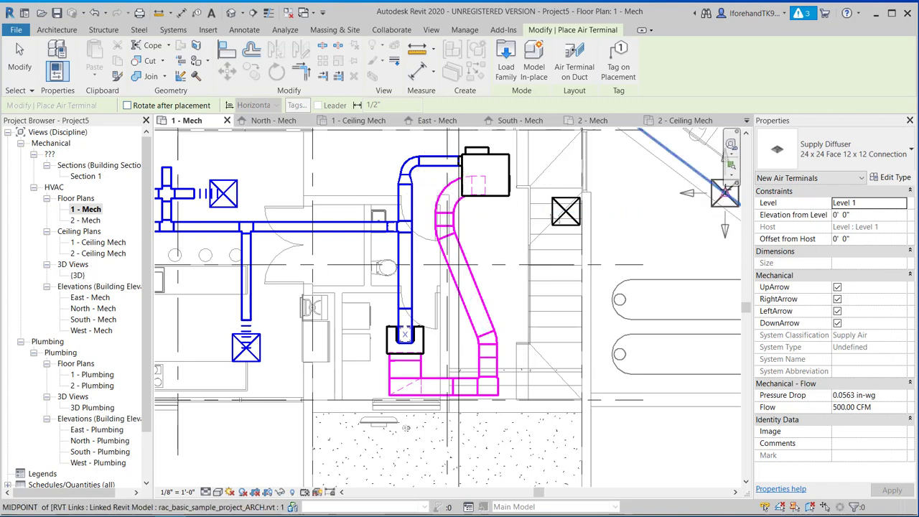
click(847, 149)
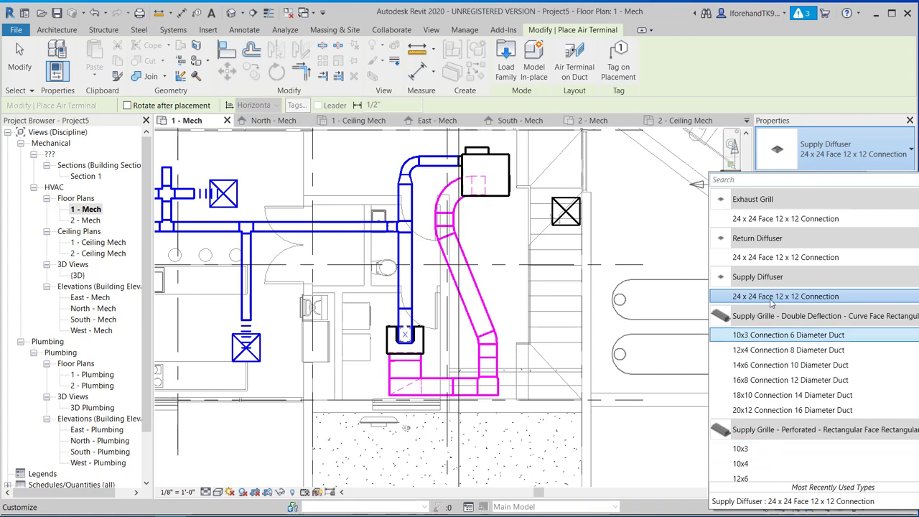
click(769, 257)
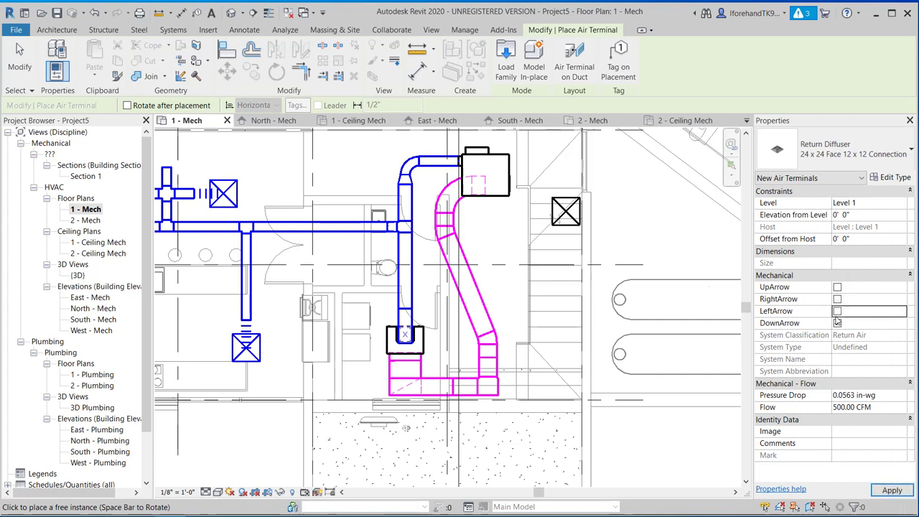
click(837, 323)
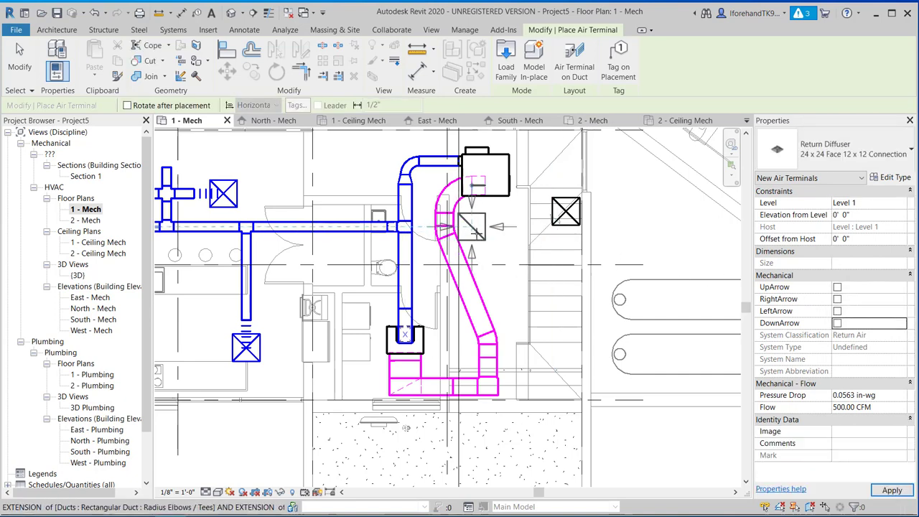
click(497, 242)
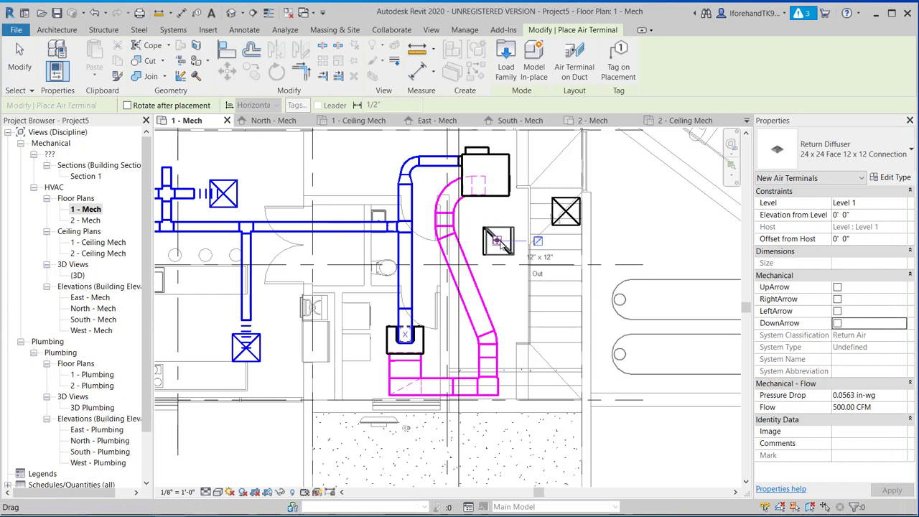
key(Escape)
key(Escape)
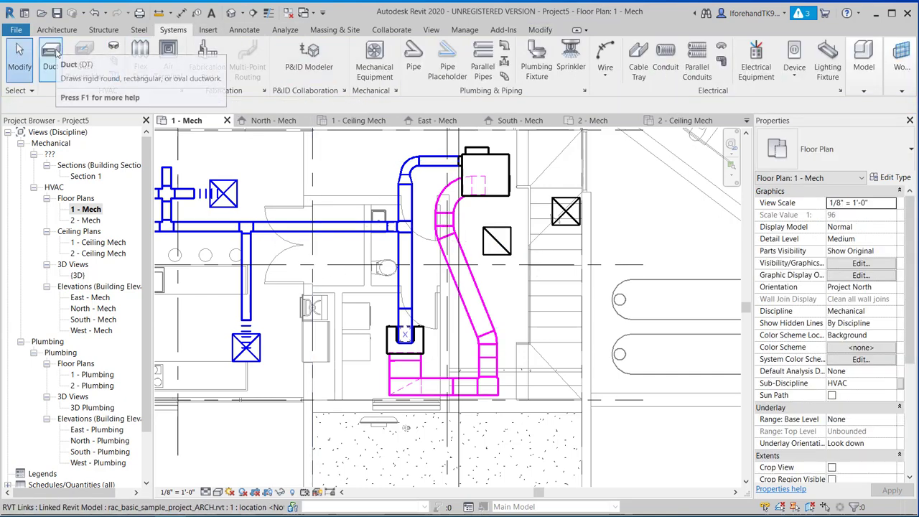
click(51, 58)
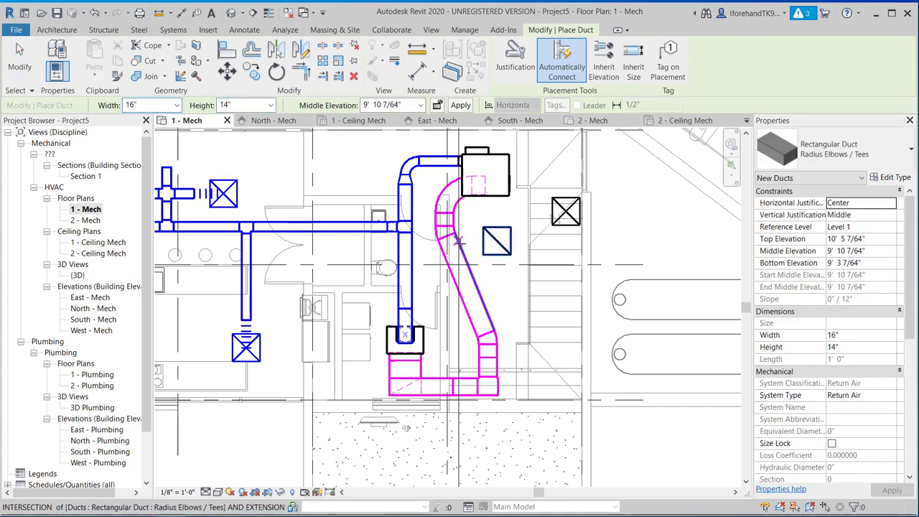
click(833, 149)
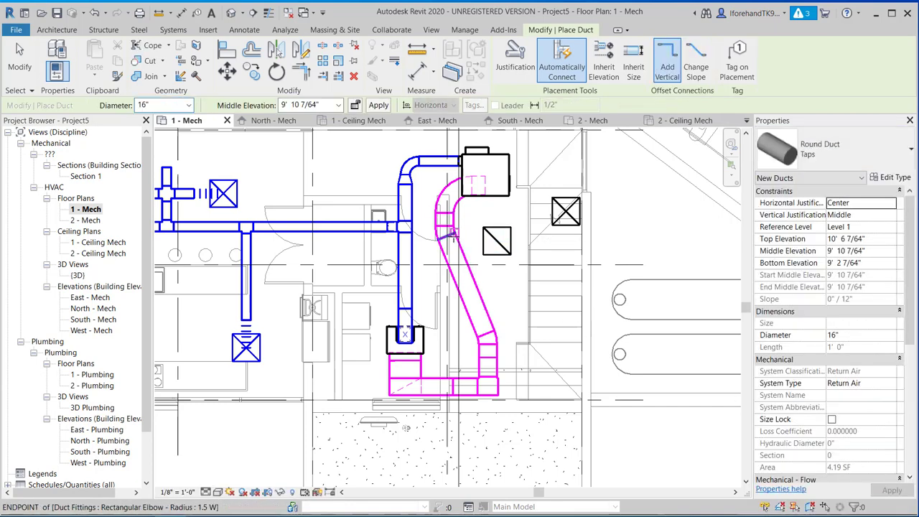
click(454, 233)
scroll(479, 234, up, 2)
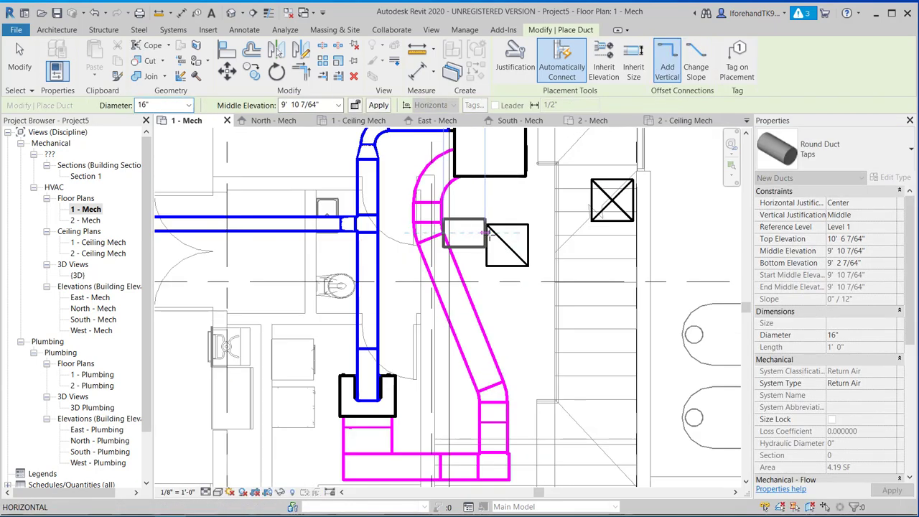
key(Escape)
scroll(476, 234, down, 2)
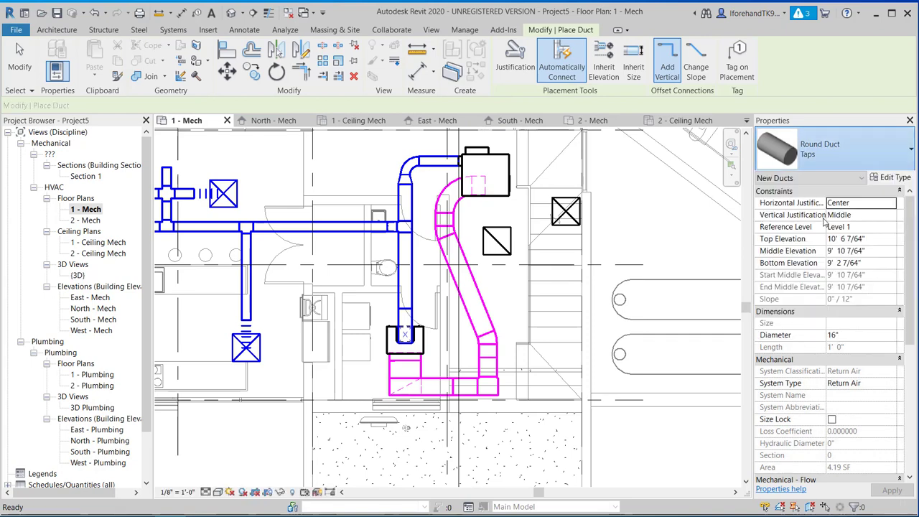
Step: Choose the Taps / Short Radius round duct type and try to run a 16" duct from the return duct east to the return diffuser
click(826, 153)
click(824, 158)
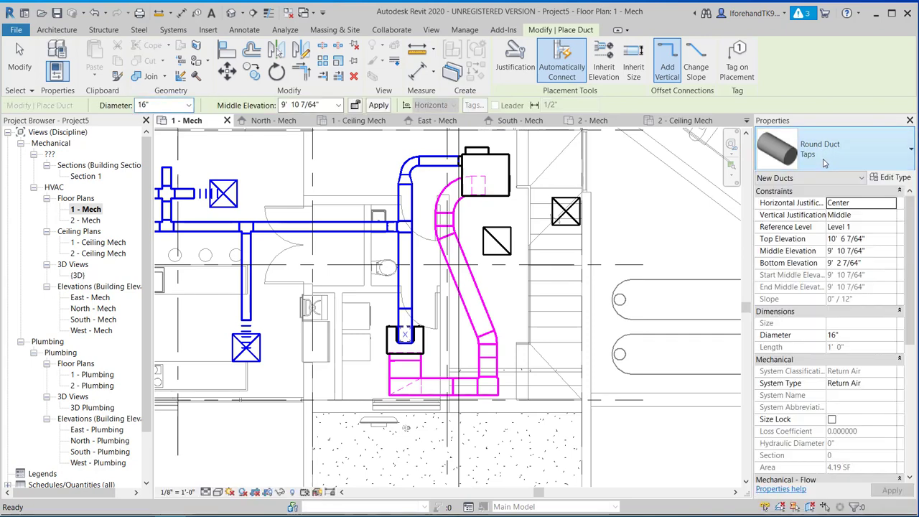
click(825, 158)
scroll(817, 424, down, 1)
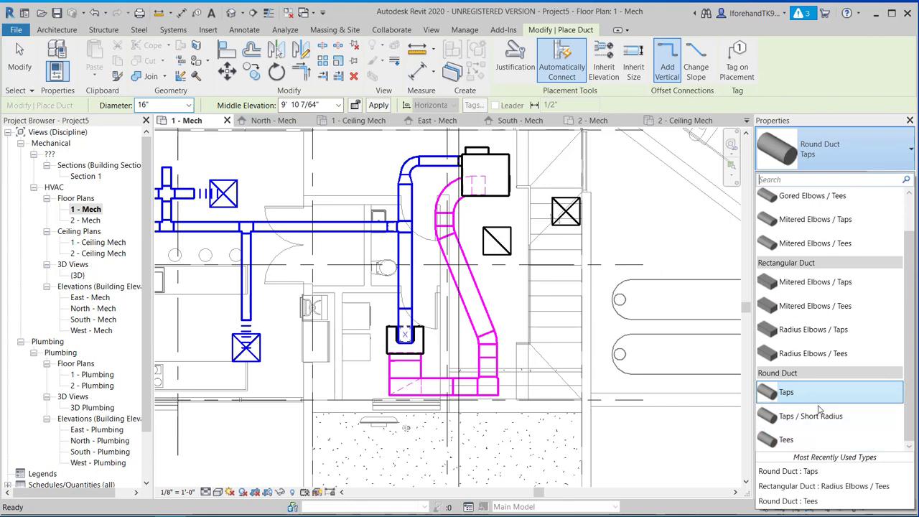
click(818, 415)
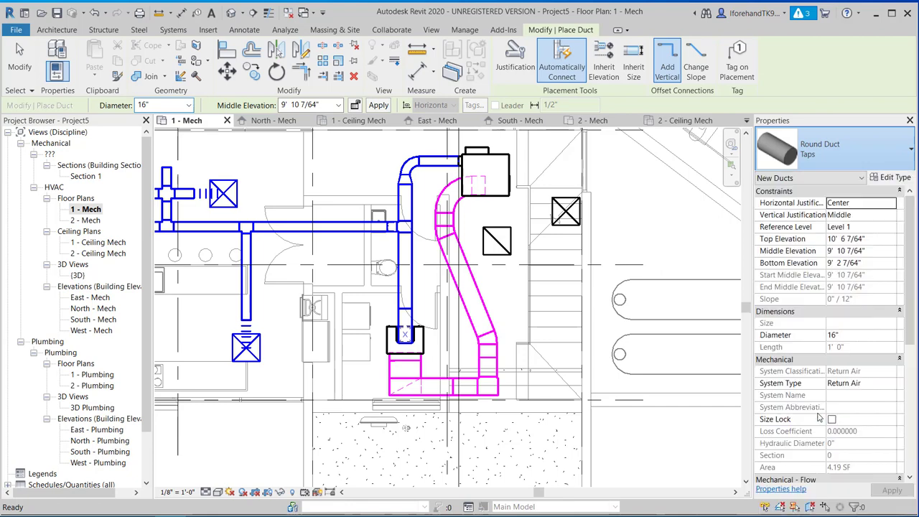
click(474, 233)
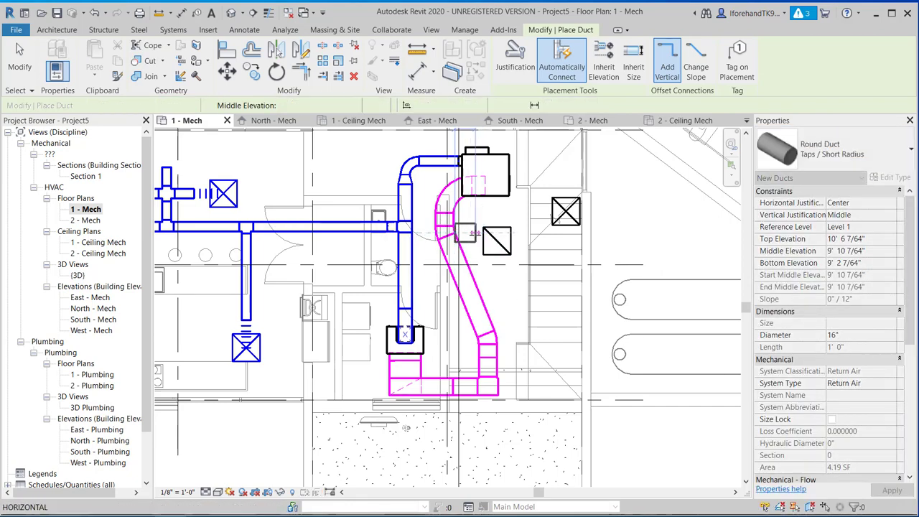
click(906, 488)
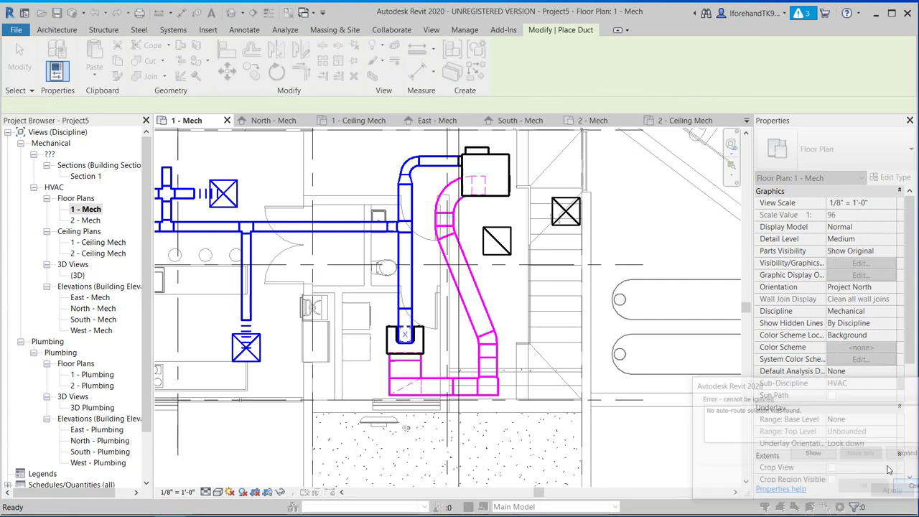
Step: Branch a 16" round duct about 1' 8" long off the diagonal return duct, angled 60° toward the return diffuser
scroll(465, 257, up, 2)
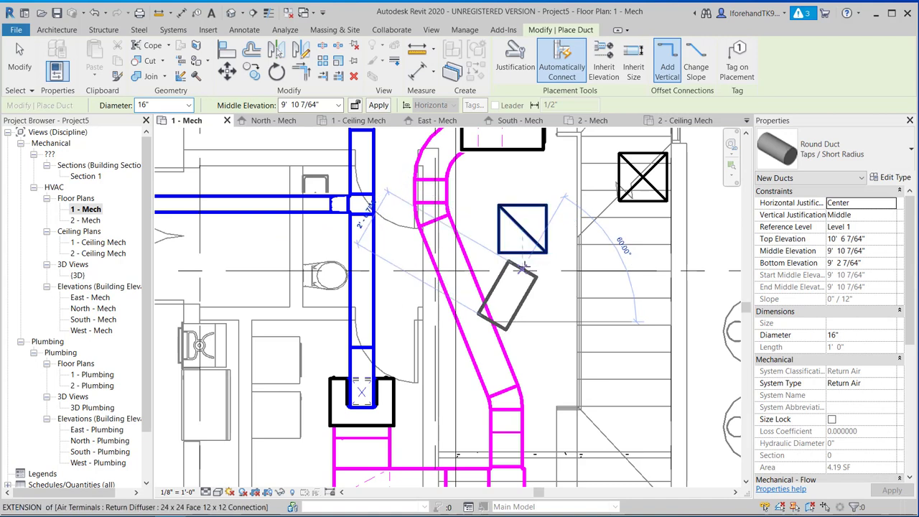
click(532, 268)
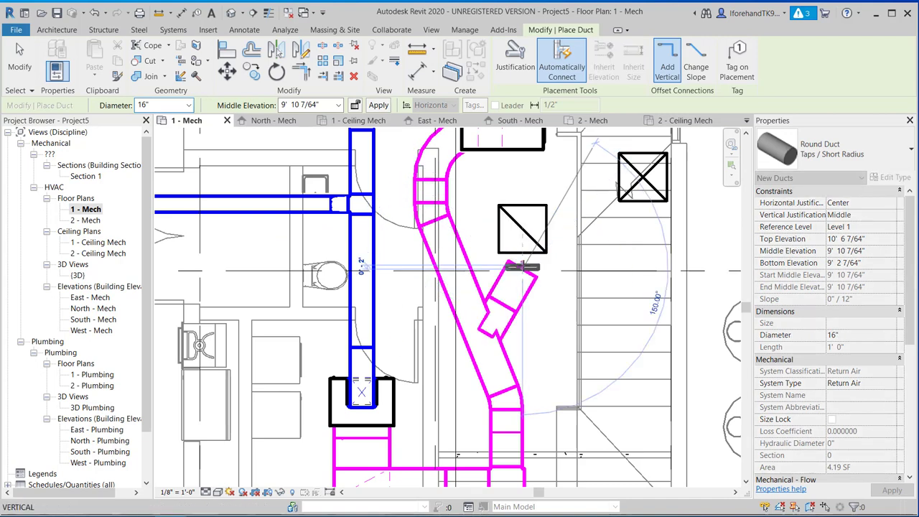
key(Escape)
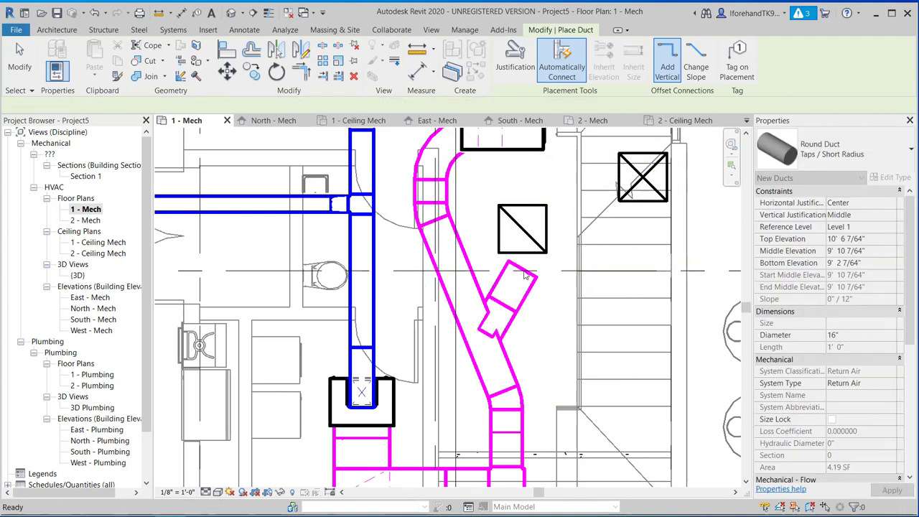
right_click(524, 271)
key(Escape)
key(Escape)
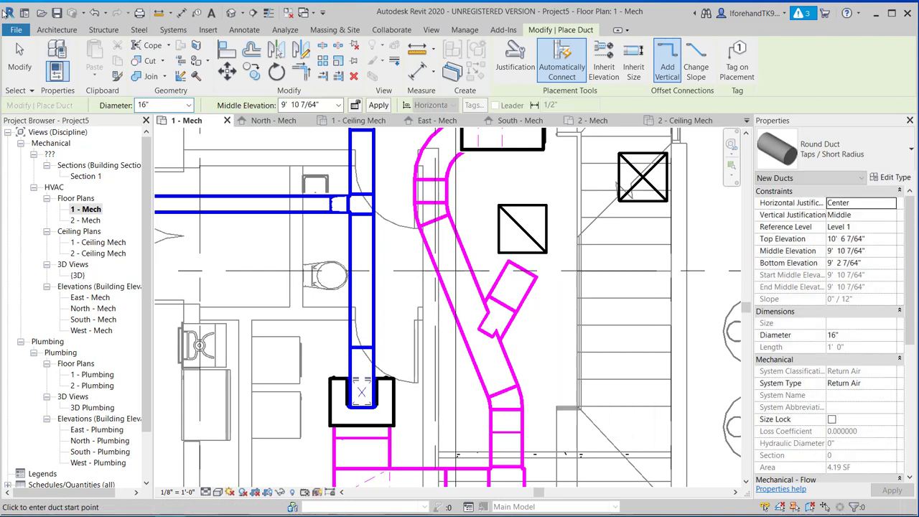
Step: Connect the open end of the round branch duct to the return diffuser with a 16" flex duct
click(520, 276)
right_click(520, 276)
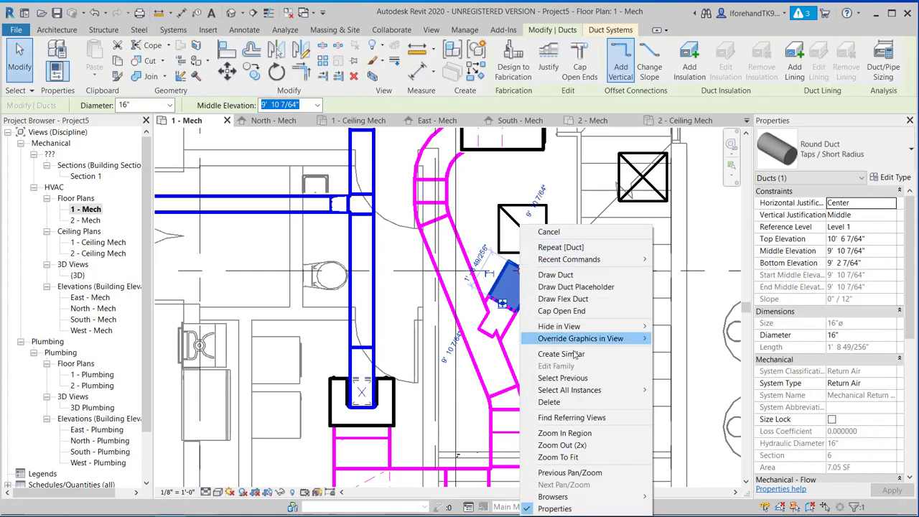
click(563, 300)
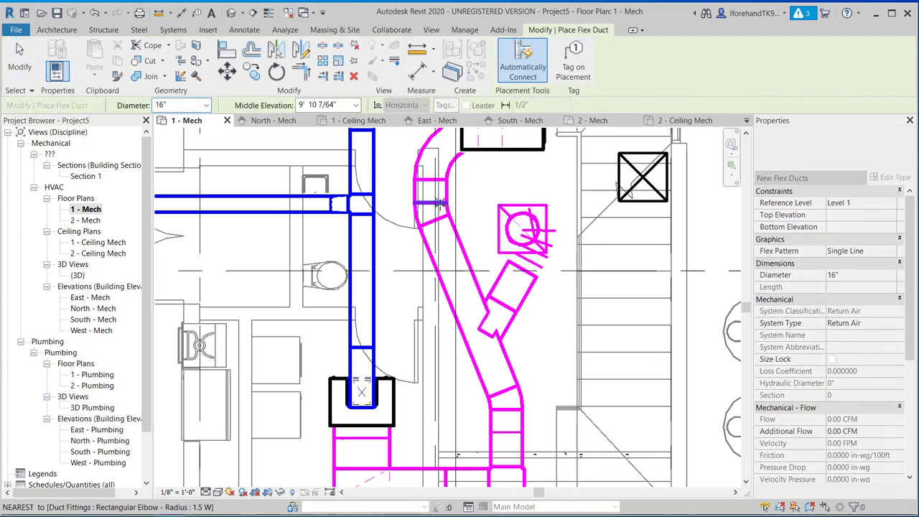
key(Escape)
key(Escape)
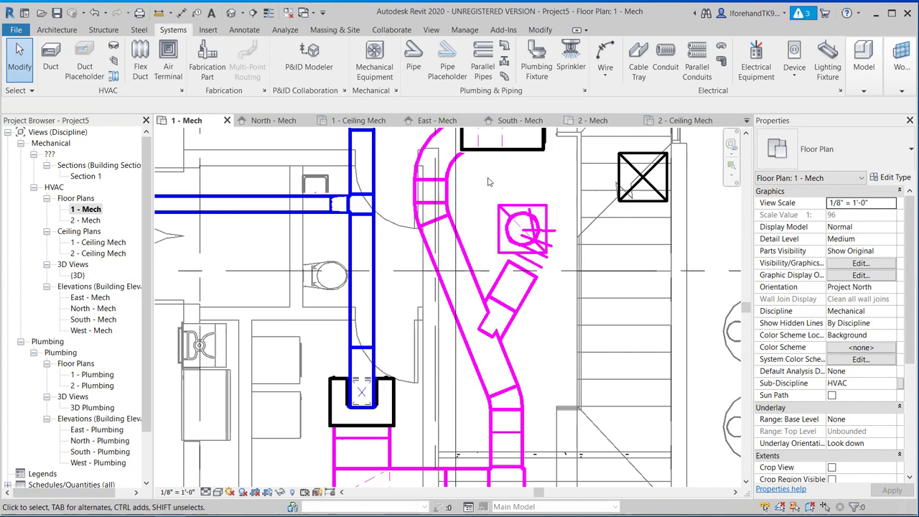
scroll(472, 209, down, 5)
middle_drag(474, 323, 615, 364)
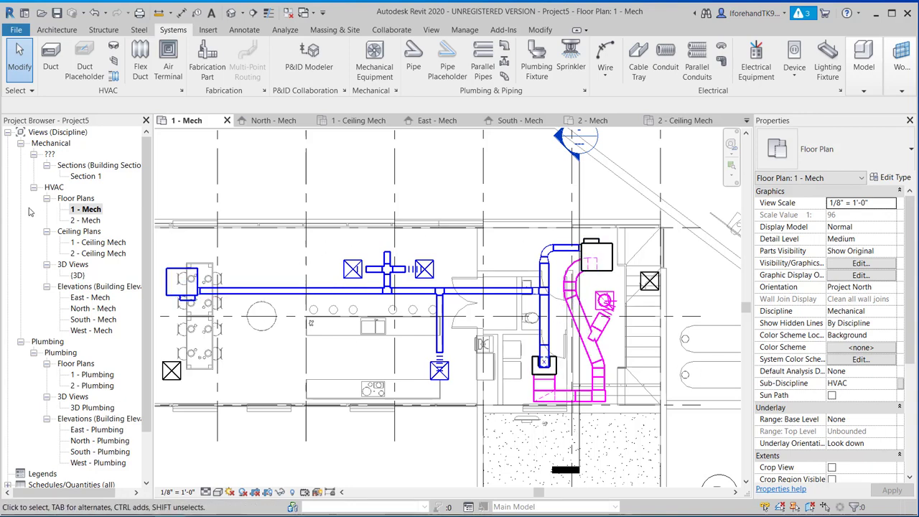
scroll(282, 367, down, 1)
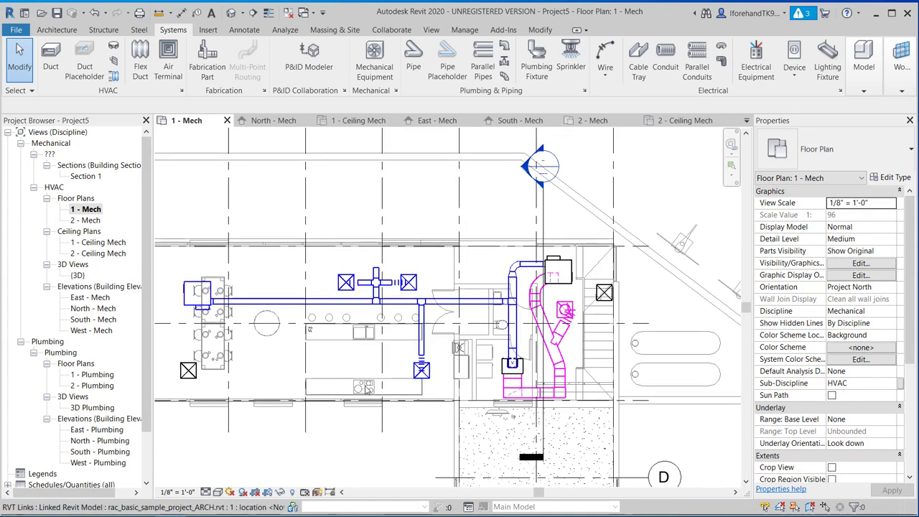
middle_drag(378, 383, 452, 329)
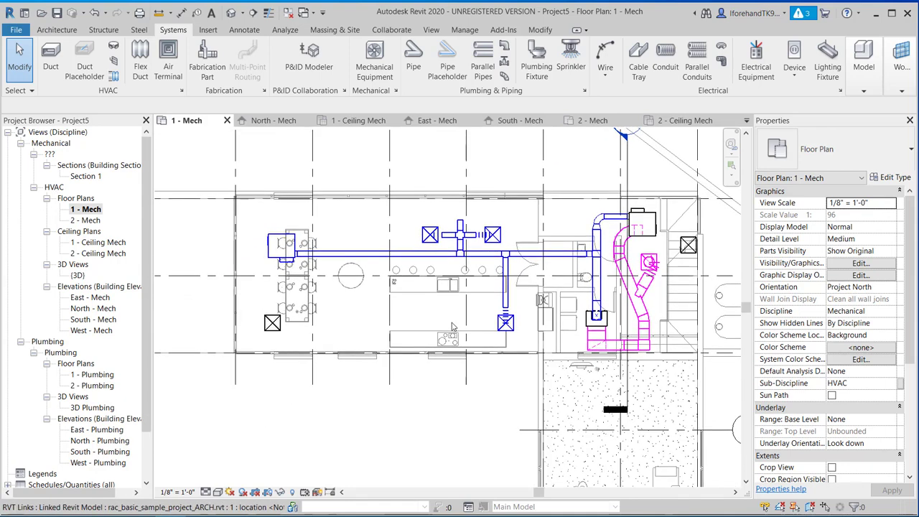